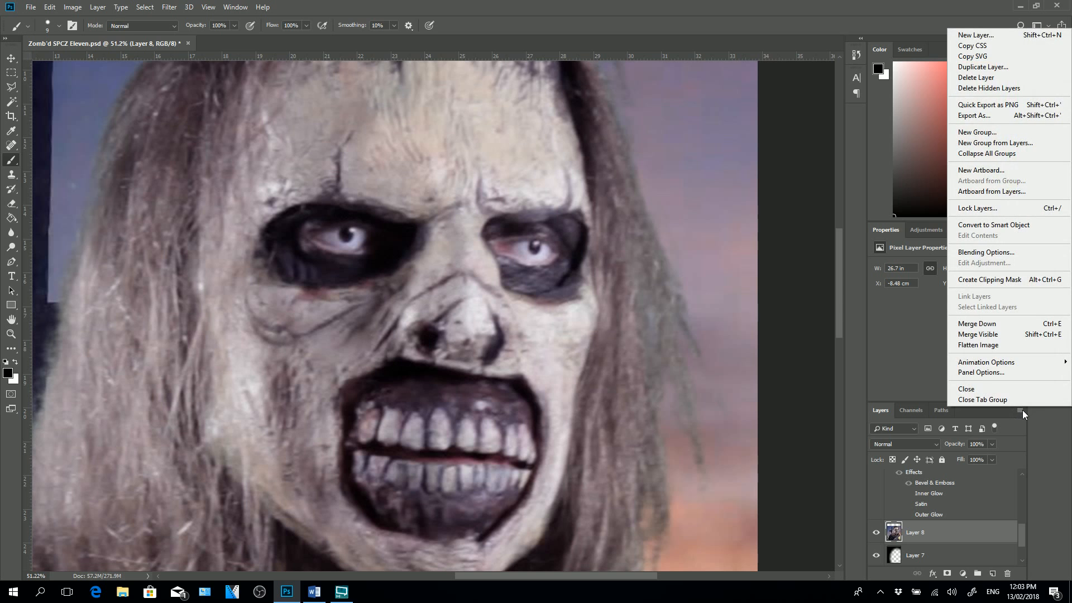
- Add a new layer with default settings directly above the zombie photo layer
click(986, 35)
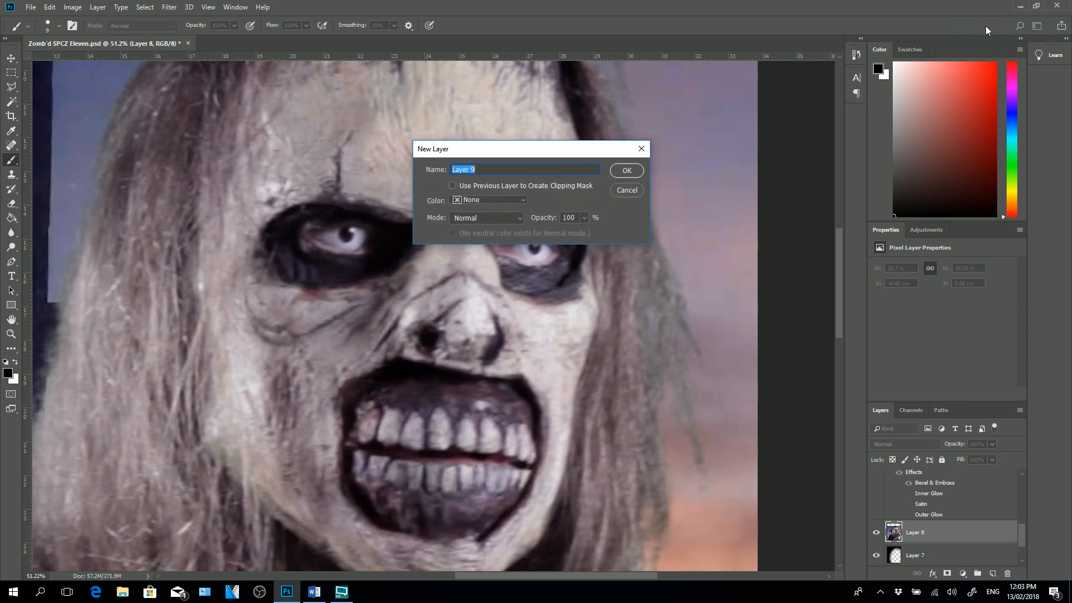
click(626, 170)
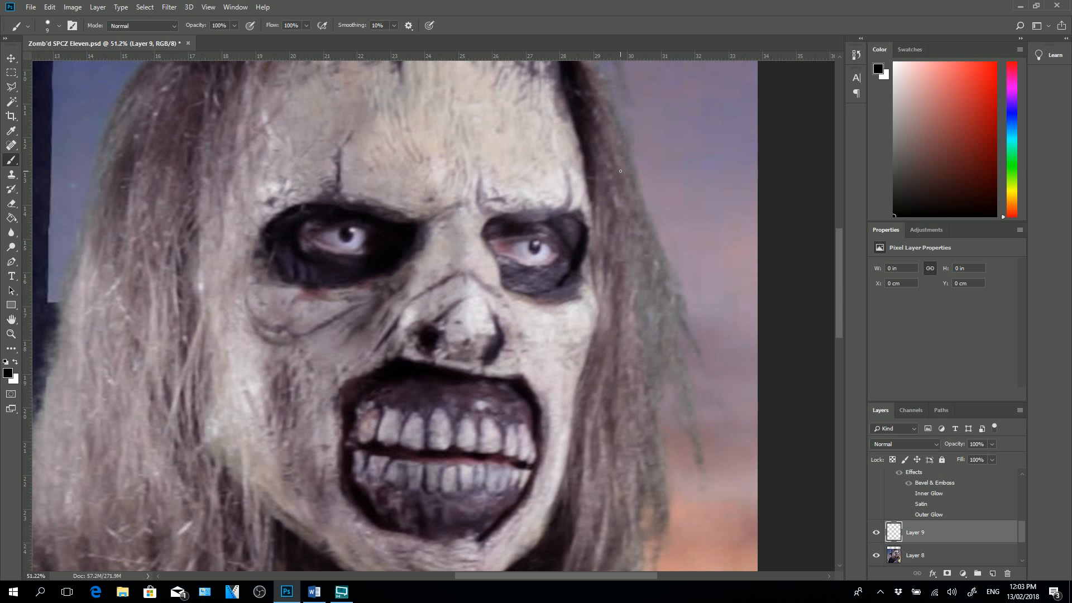
- Trace the outline of the dark eye socket on the right side of the face with a thin black brush
scroll(621, 171, up, 6)
scroll(621, 169, down, 15)
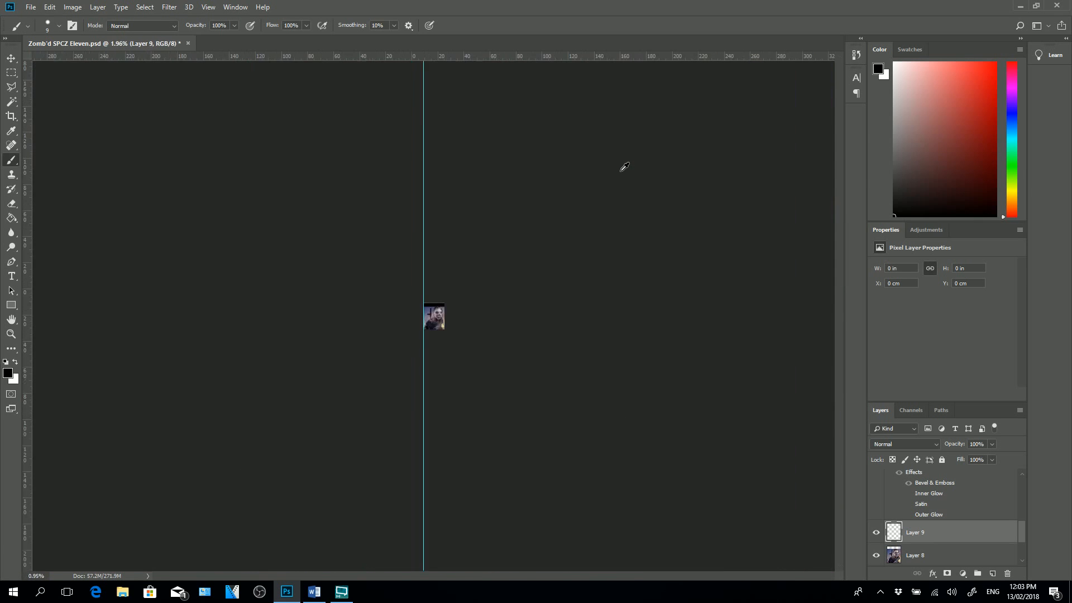
scroll(625, 166, up, 5)
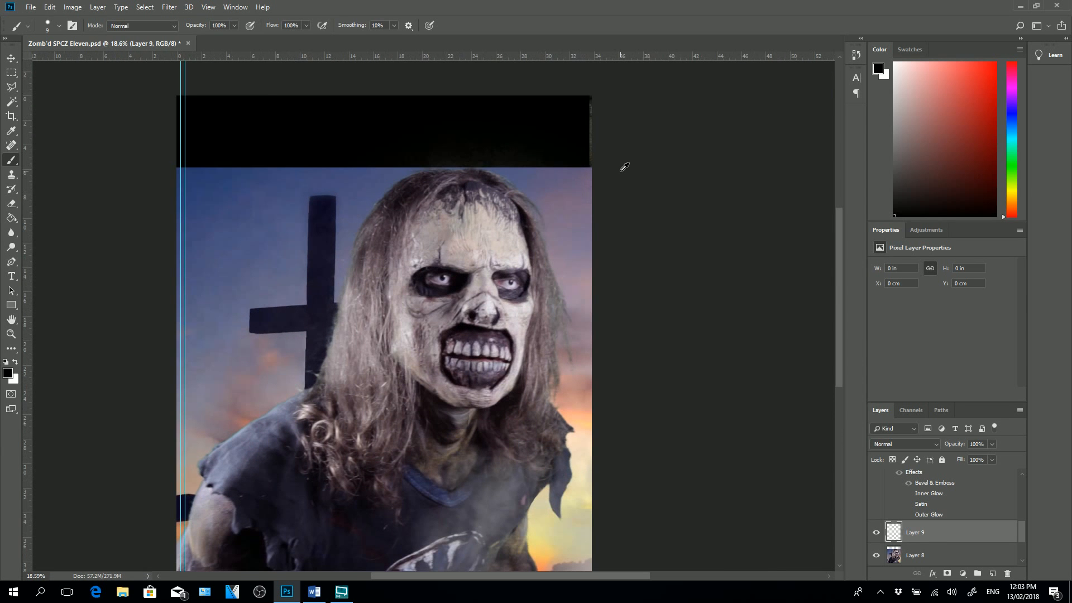
scroll(620, 171, down, 5)
scroll(621, 171, up, 7)
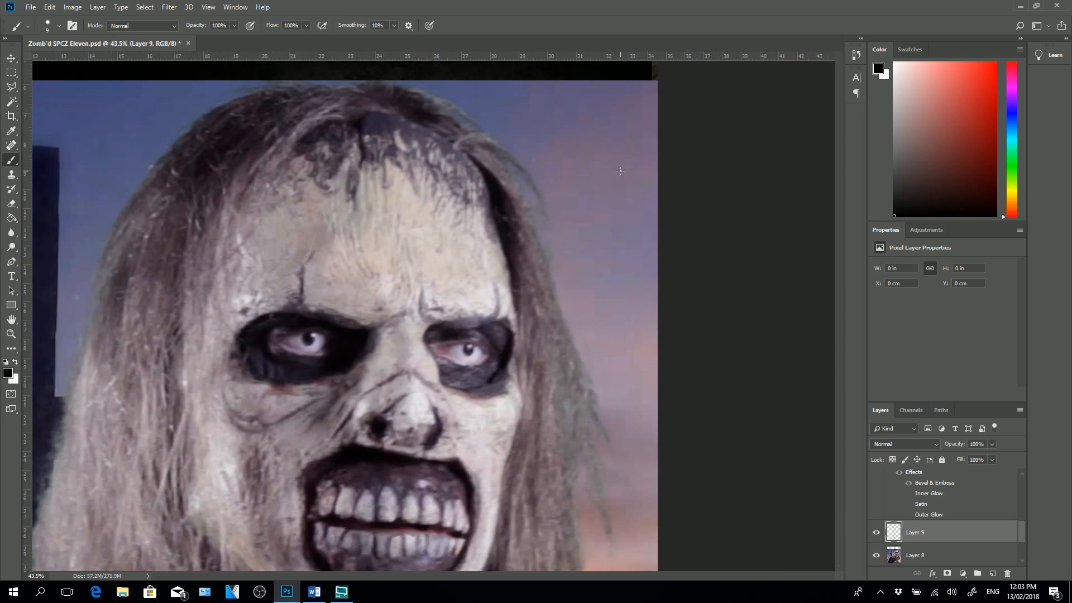
scroll(621, 171, down, 1)
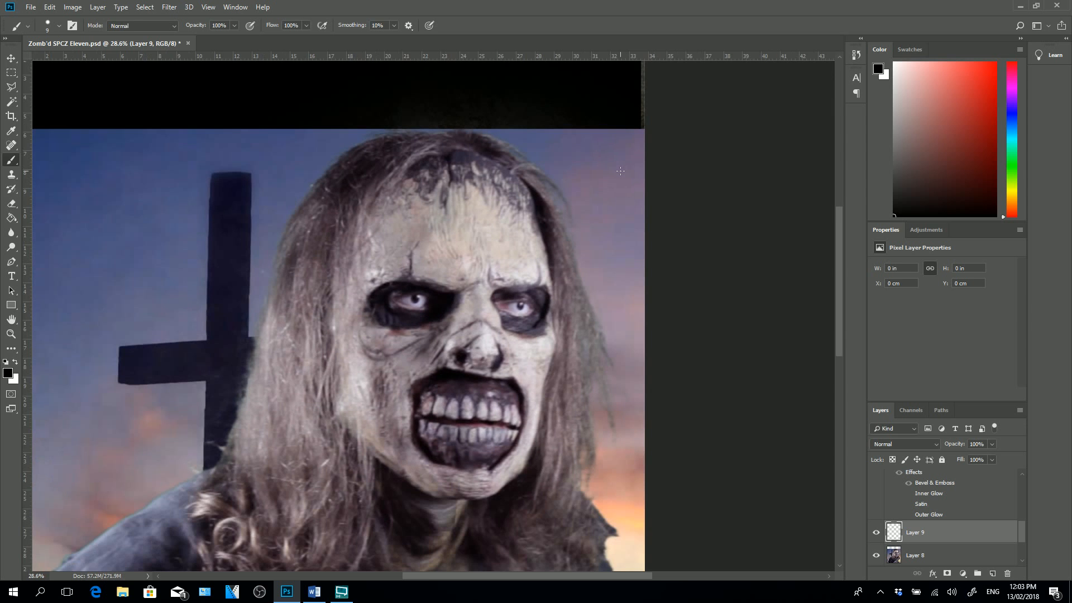
scroll(621, 171, up, 6)
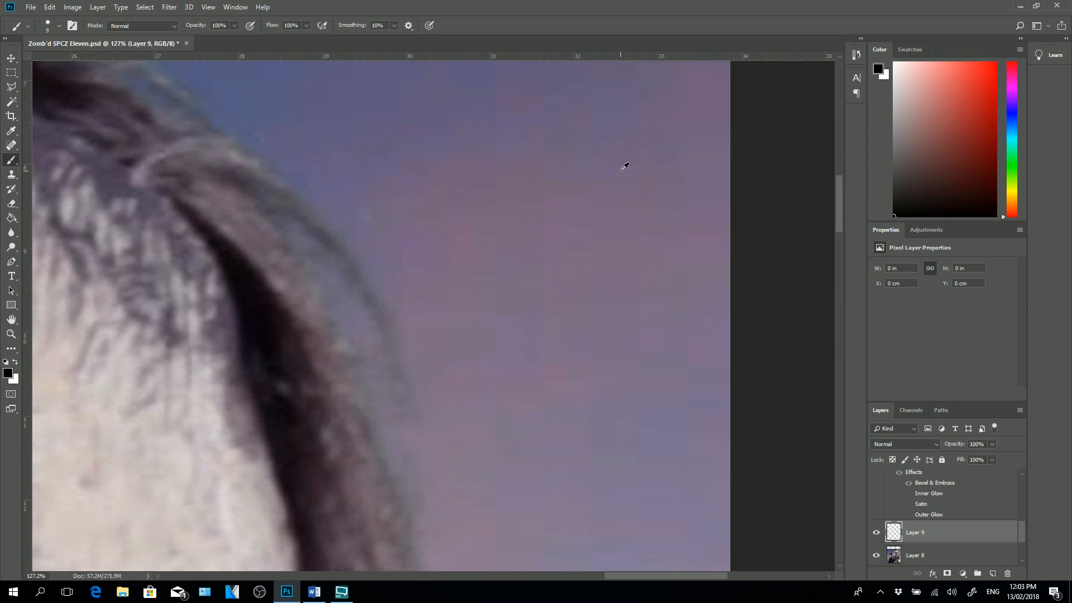
scroll(621, 171, down, 5)
scroll(621, 171, up, 2)
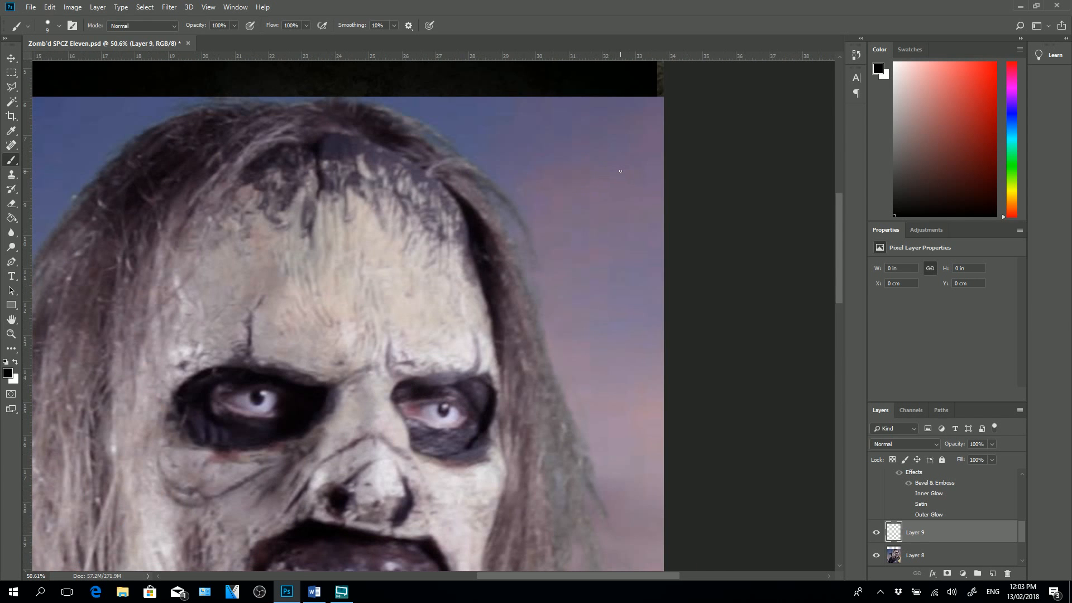
drag(836, 279, 839, 304)
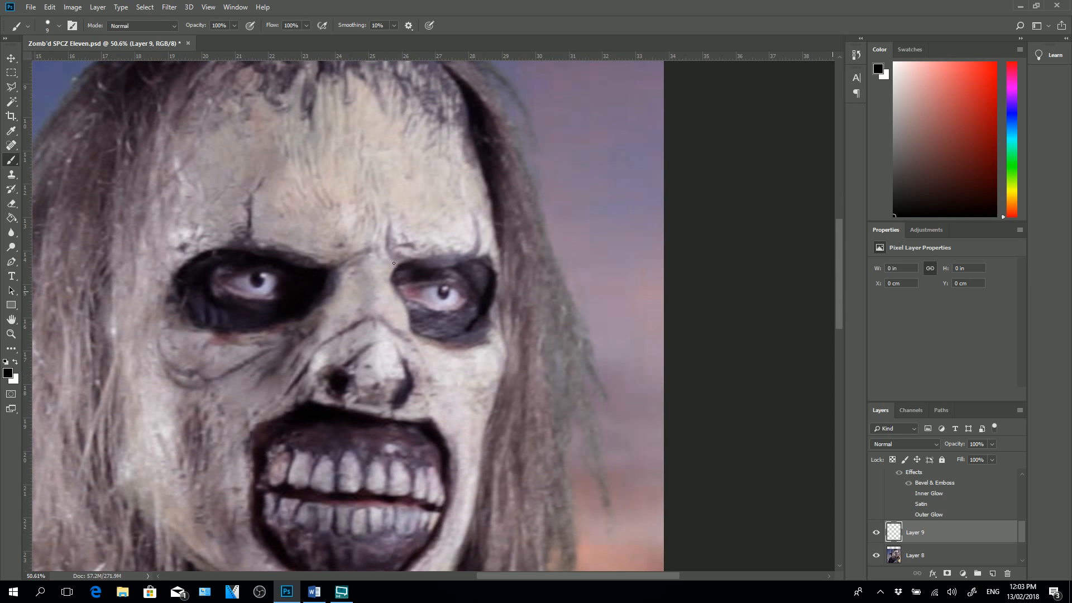
mouse_move(390, 280)
mouse_down()
mouse_move(397, 265)
mouse_move(405, 321)
mouse_up()
mouse_move(397, 263)
mouse_down()
mouse_move(438, 250)
mouse_move(433, 263)
mouse_move(418, 262)
mouse_move(472, 259)
mouse_move(418, 260)
mouse_move(476, 257)
mouse_up()
mouse_move(405, 321)
mouse_down()
mouse_move(482, 335)
mouse_move(453, 339)
mouse_move(484, 329)
mouse_up()
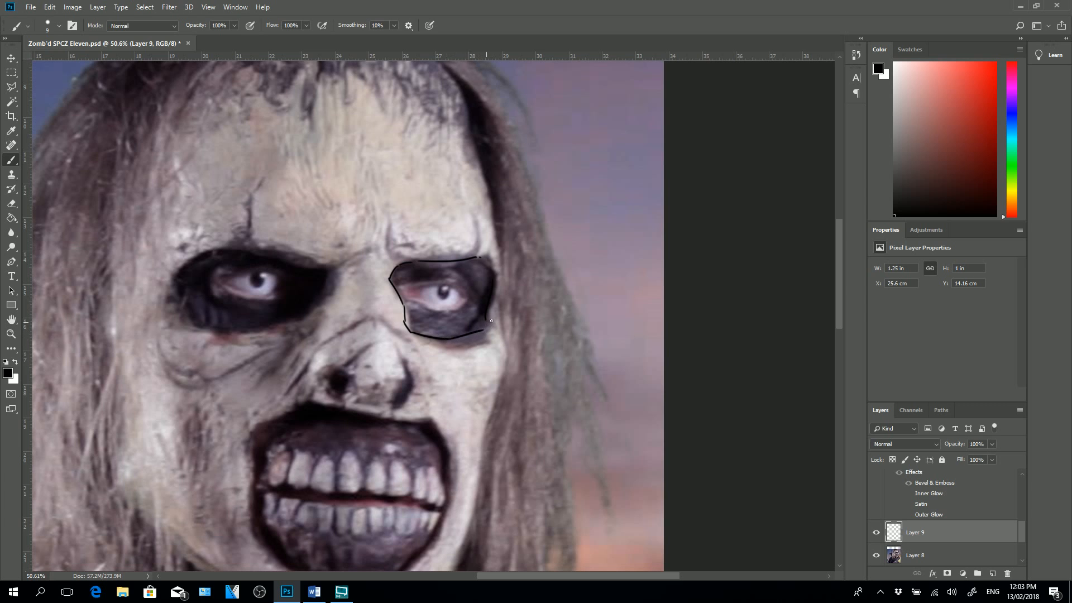
- Trace and fill both nostrils in black, and draw the long crease running beside the nose
mouse_move(402, 360)
mouse_down()
mouse_move(408, 382)
mouse_move(393, 403)
mouse_move(410, 385)
mouse_up()
mouse_move(328, 376)
mouse_down()
mouse_move(343, 395)
mouse_move(348, 378)
mouse_move(308, 364)
mouse_move(291, 386)
mouse_up()
drag(315, 352, 364, 320)
- Outline the eye socket on the left side of the face and draw the brow creases above the other eye
drag(324, 288, 323, 283)
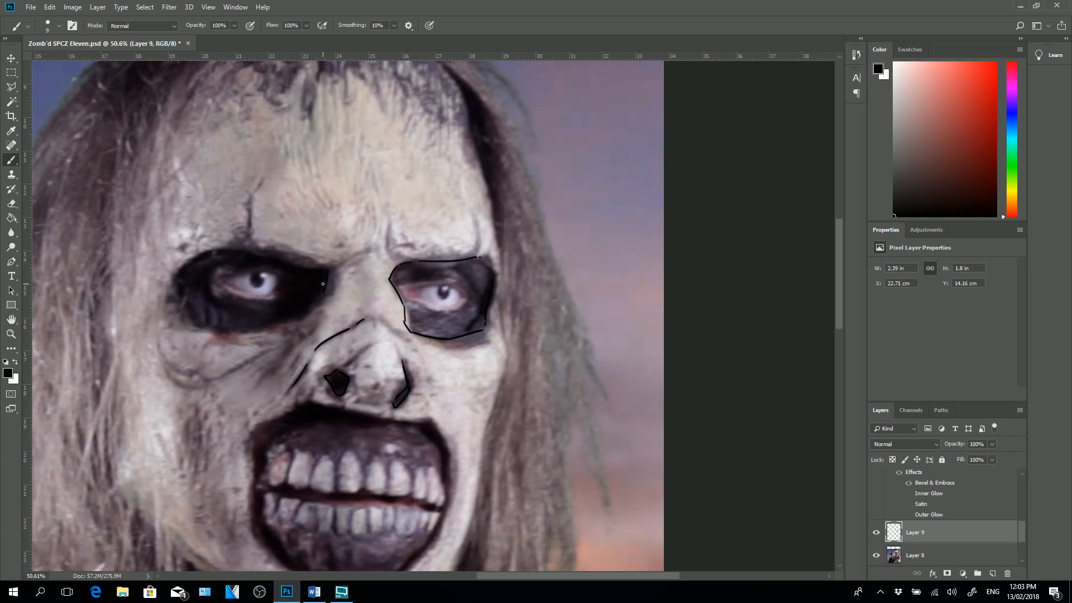
mouse_move(176, 269)
mouse_down()
mouse_move(226, 248)
mouse_move(341, 265)
mouse_up()
mouse_move(388, 225)
mouse_down()
mouse_move(404, 260)
mouse_move(395, 245)
mouse_move(420, 240)
mouse_move(474, 251)
mouse_move(478, 228)
mouse_up()
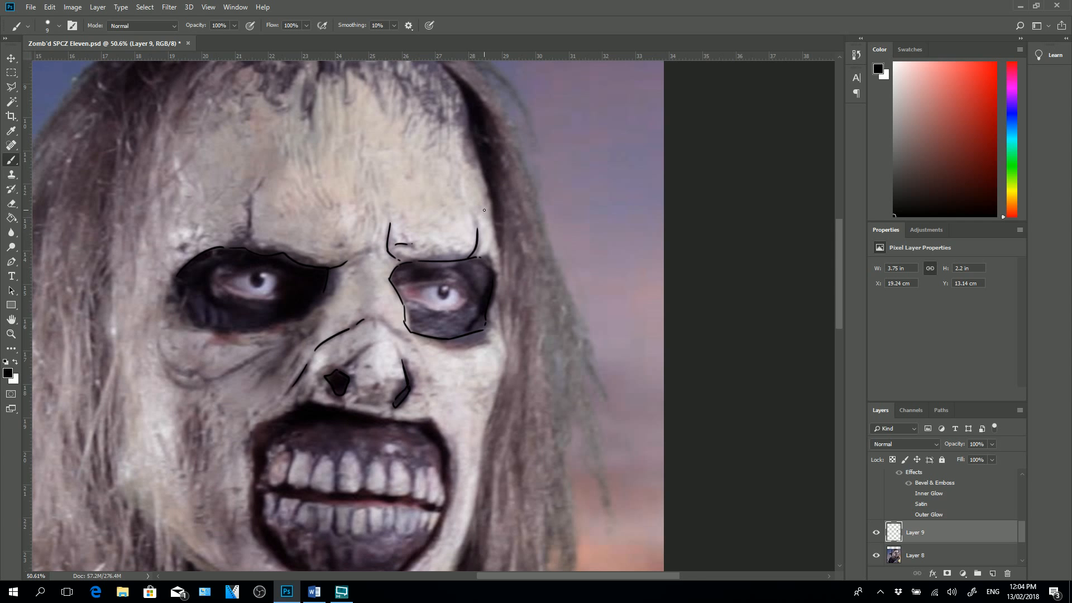
mouse_move(322, 295)
mouse_down()
mouse_move(307, 316)
mouse_move(285, 310)
mouse_up()
mouse_move(176, 276)
mouse_down()
mouse_move(181, 306)
mouse_move(205, 324)
mouse_move(267, 334)
mouse_move(305, 315)
mouse_up()
- Trace the mouth's upper and side edges, and the face's right contour from forehead to lower cheek
mouse_move(262, 424)
mouse_down()
mouse_move(341, 404)
mouse_move(435, 422)
mouse_move(445, 500)
mouse_up()
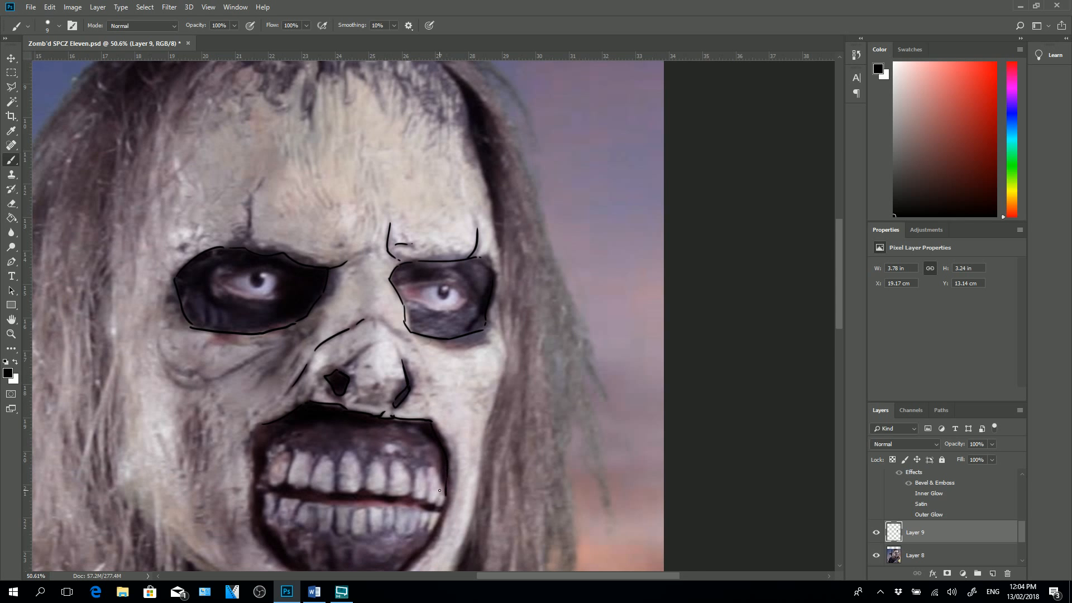
drag(262, 425, 258, 510)
mouse_move(457, 86)
mouse_down()
mouse_move(490, 199)
mouse_move(506, 363)
mouse_move(477, 453)
mouse_move(465, 544)
mouse_up()
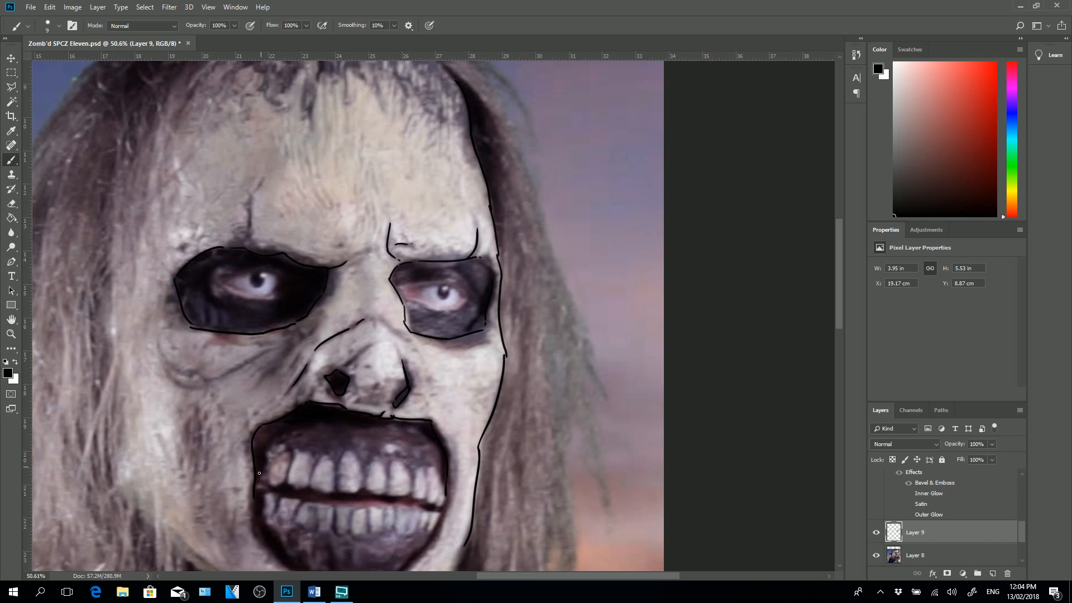
- Outline each upper tooth, the gap between the tooth rows, and the dividing lines of the lower teeth
mouse_move(253, 486)
mouse_down()
mouse_move(265, 486)
mouse_move(278, 454)
mouse_move(293, 457)
mouse_move(289, 488)
mouse_move(311, 487)
mouse_move(316, 459)
mouse_move(291, 451)
mouse_up()
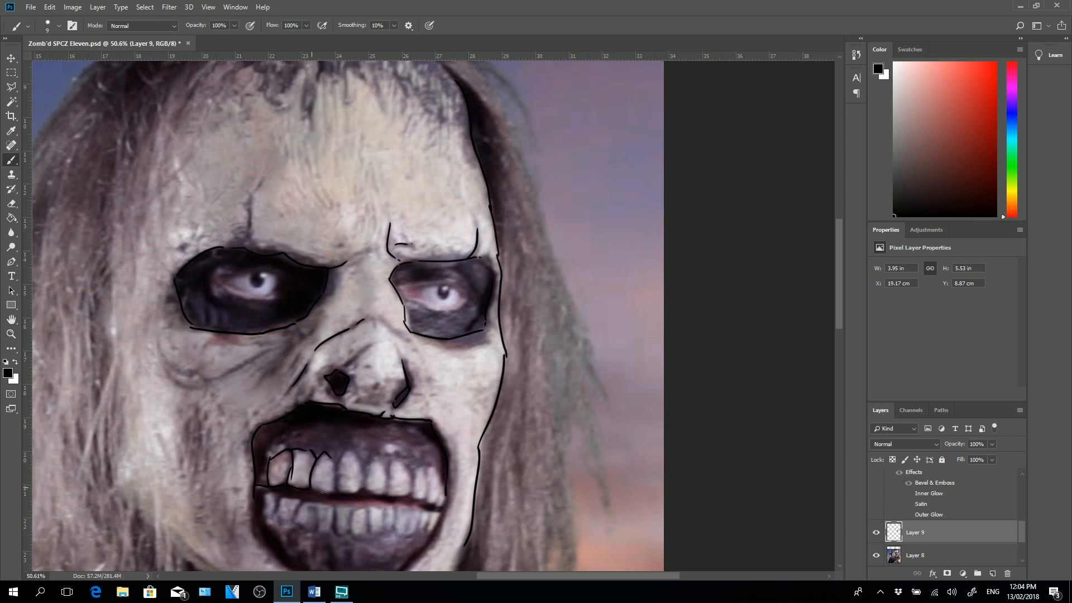
mouse_move(322, 492)
mouse_down()
mouse_move(337, 495)
mouse_move(343, 456)
mouse_move(367, 469)
mouse_move(377, 460)
mouse_move(363, 490)
mouse_move(385, 495)
mouse_move(387, 474)
mouse_move(410, 497)
mouse_move(402, 457)
mouse_move(413, 500)
mouse_move(425, 502)
mouse_up()
mouse_move(426, 465)
mouse_down()
mouse_move(427, 493)
mouse_move(441, 468)
mouse_move(435, 504)
mouse_move(446, 488)
mouse_up()
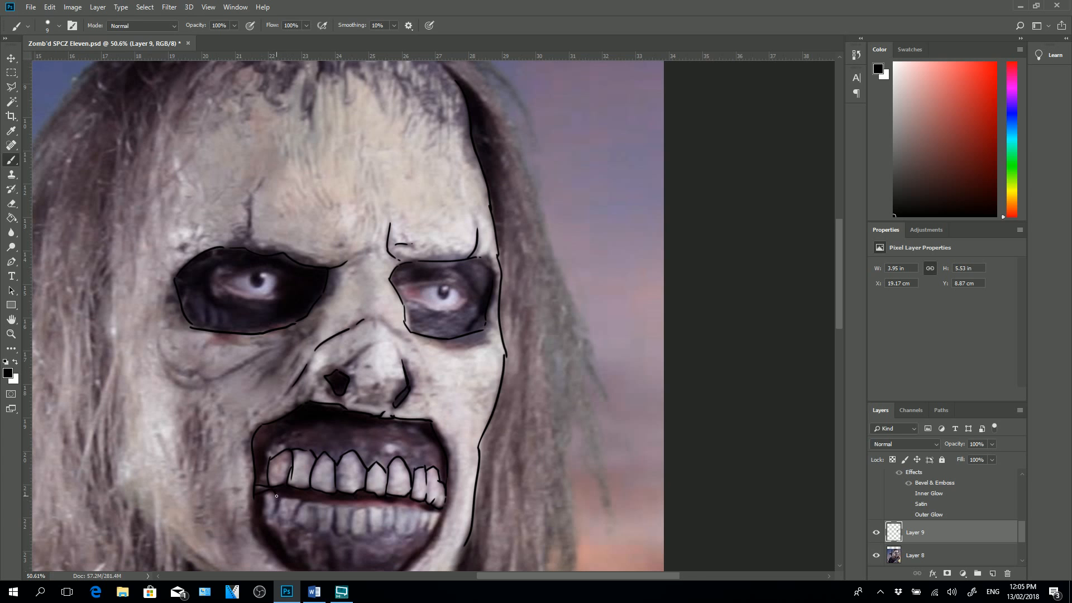
mouse_move(276, 496)
mouse_down()
mouse_move(295, 515)
mouse_move(304, 500)
mouse_move(339, 501)
mouse_move(327, 506)
mouse_move(340, 517)
mouse_move(334, 510)
mouse_move(352, 497)
mouse_move(338, 508)
mouse_move(420, 510)
mouse_move(430, 522)
mouse_move(422, 513)
mouse_move(438, 511)
mouse_move(428, 537)
mouse_move(443, 499)
mouse_move(433, 537)
mouse_up()
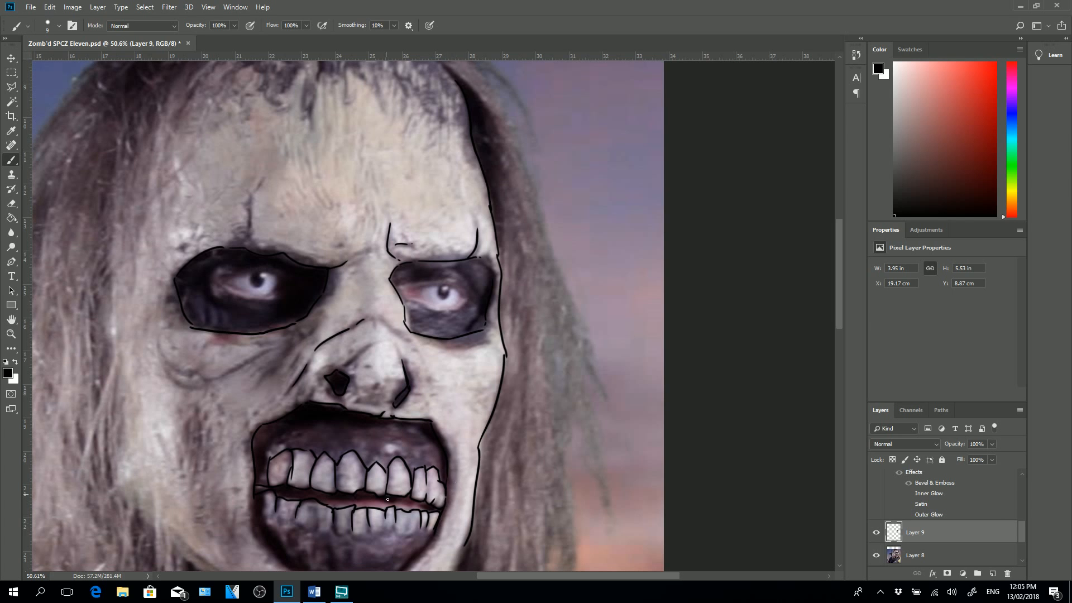
drag(392, 501, 328, 493)
- Extend the mouth's left edge downward, and trace the wrinkles under the left eye and the crack above it
drag(250, 498, 249, 533)
mouse_move(158, 342)
mouse_down()
mouse_move(179, 373)
mouse_move(196, 377)
mouse_move(282, 346)
mouse_move(272, 371)
mouse_up()
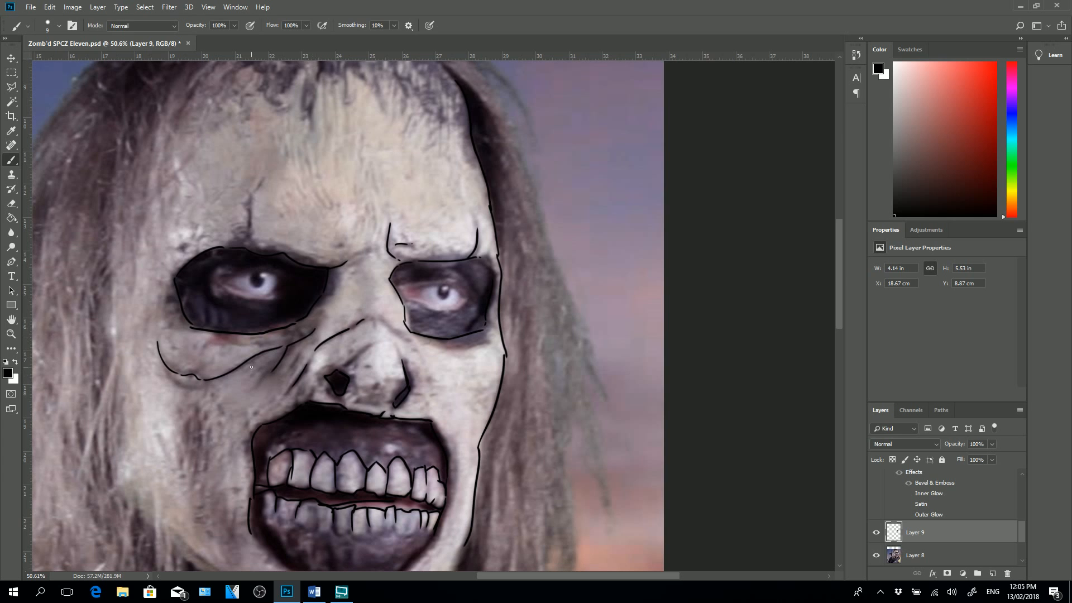
drag(246, 246, 260, 180)
- Close off the lower teeth with gum lines and trace the mouth's lower edge
drag(839, 270, 839, 308)
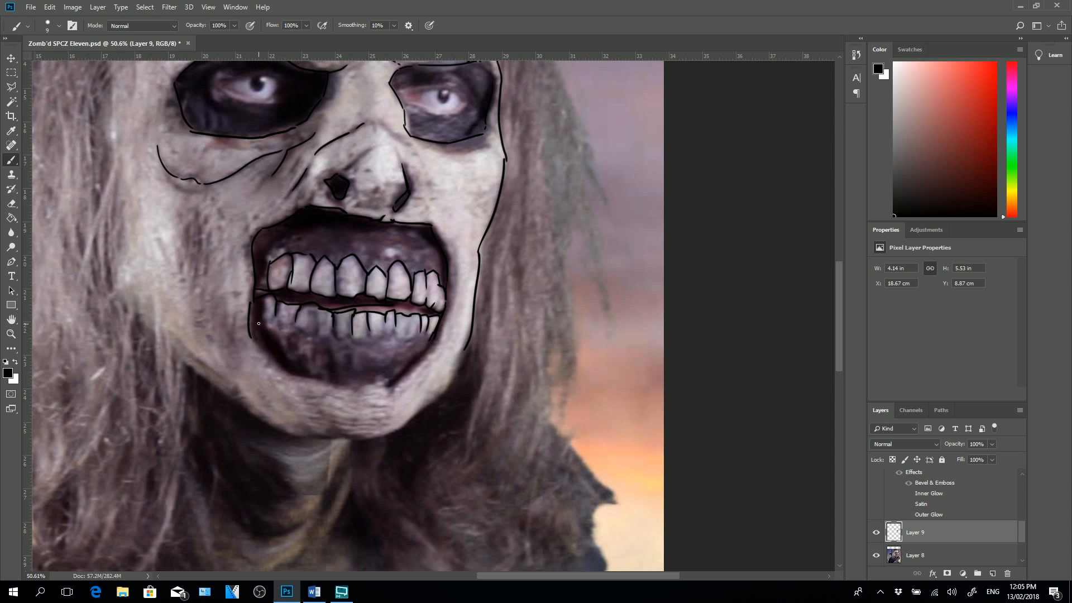
mouse_move(272, 322)
mouse_down()
mouse_move(297, 320)
mouse_move(312, 334)
mouse_move(329, 314)
mouse_move(323, 334)
mouse_move(315, 330)
mouse_move(355, 331)
mouse_up()
drag(369, 331, 387, 332)
drag(410, 335, 421, 331)
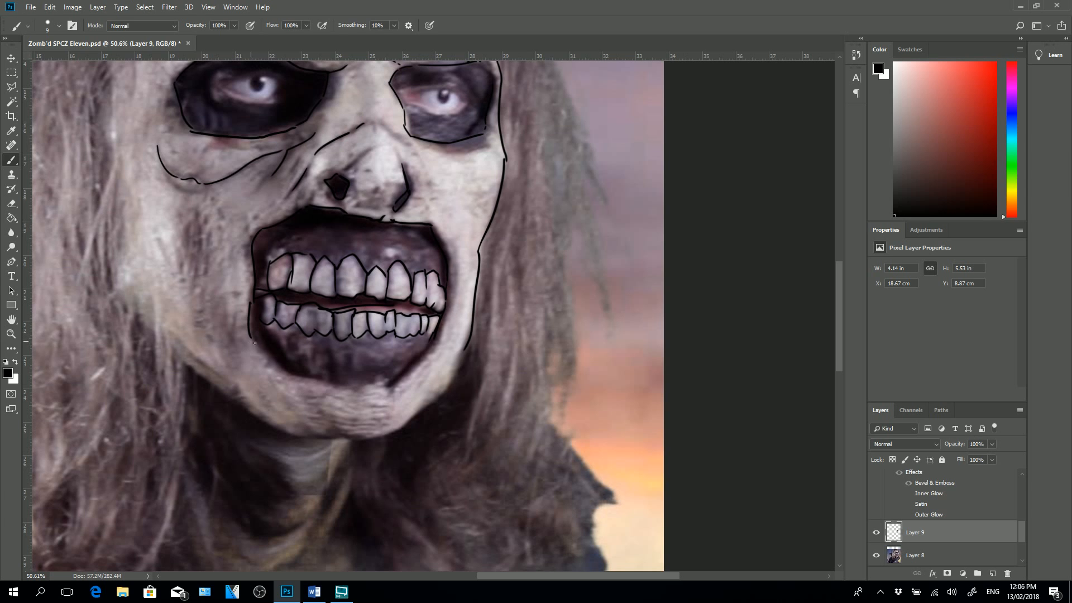
mouse_move(255, 342)
mouse_down()
mouse_move(311, 377)
mouse_move(385, 385)
mouse_up()
drag(433, 339, 390, 378)
- Trace the jawline on both sides down to the chin, and add the neck line and nose bridge creases
drag(466, 344, 395, 429)
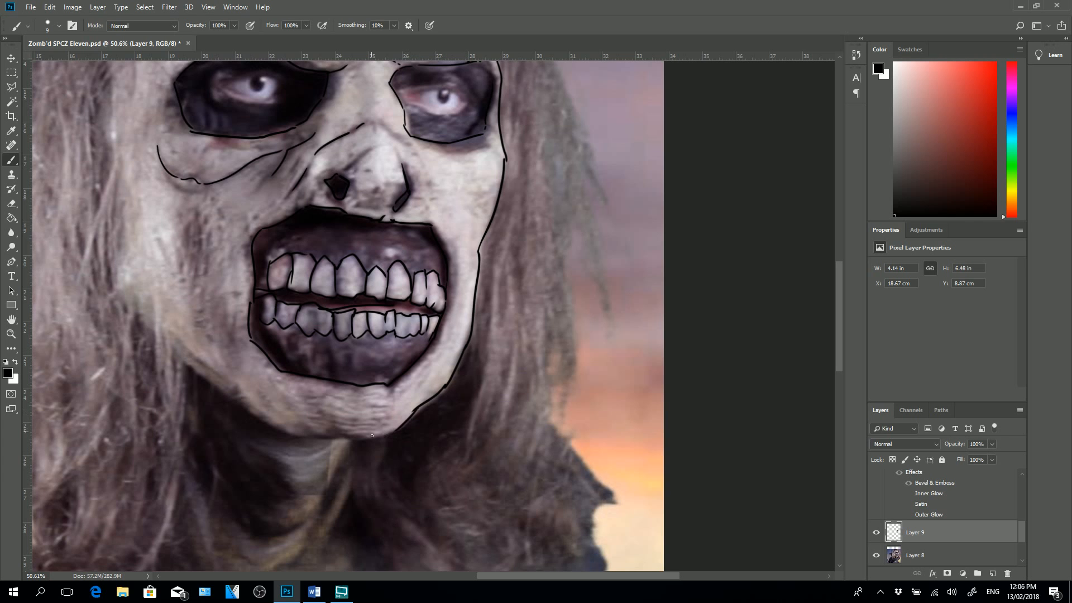
mouse_move(114, 288)
mouse_down()
mouse_move(255, 421)
mouse_move(322, 438)
mouse_up()
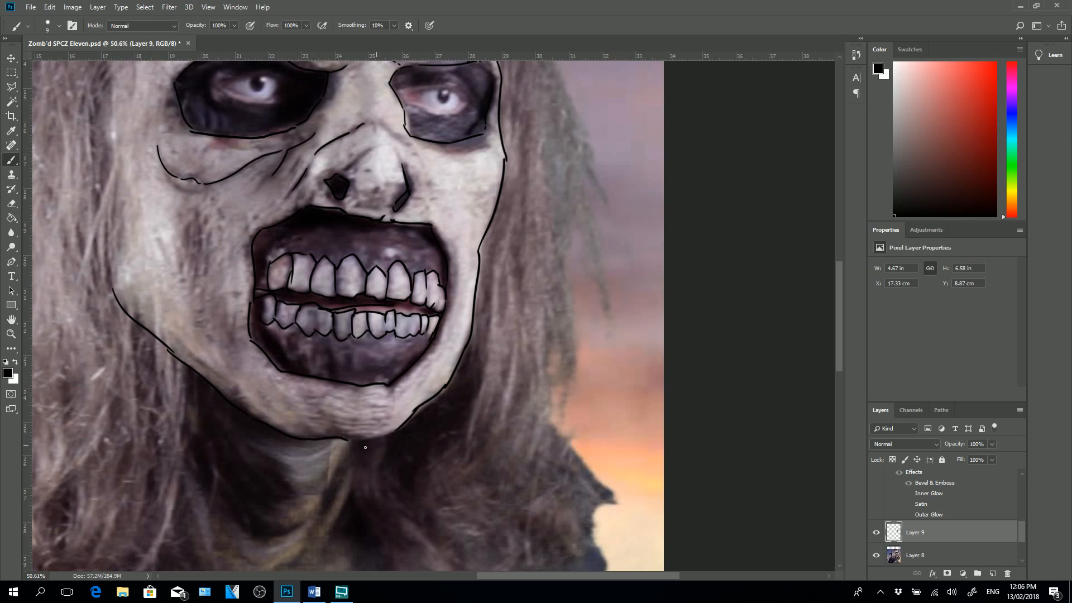
mouse_move(394, 432)
mouse_down()
mouse_move(348, 440)
mouse_move(341, 513)
mouse_up()
mouse_move(342, 167)
mouse_down()
mouse_move(391, 133)
mouse_move(380, 120)
mouse_move(398, 138)
mouse_up()
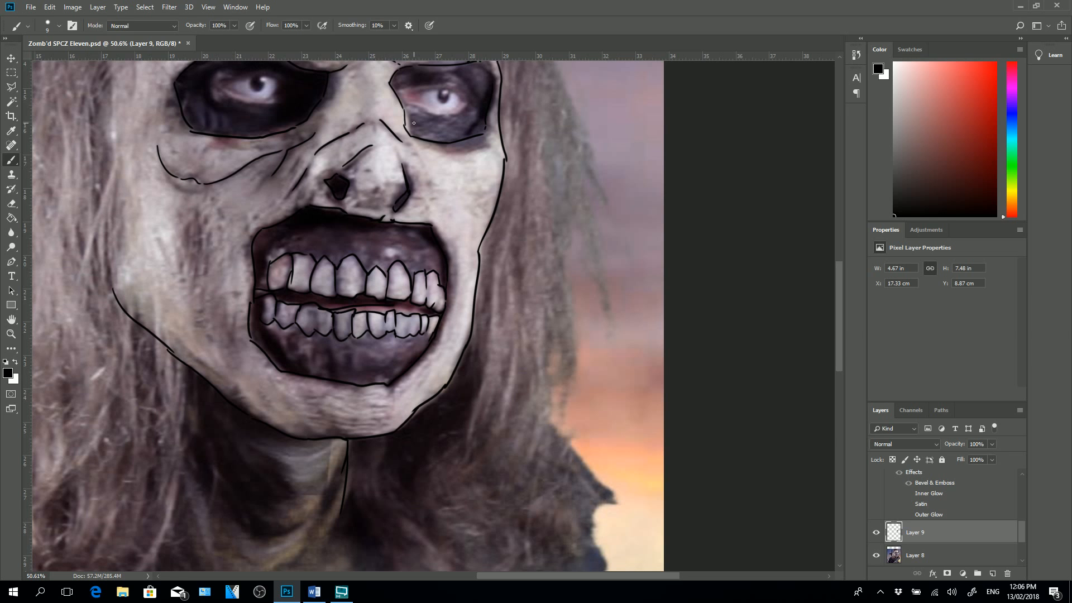
- Trace the upper right forehead hairline and the curved top of the head
drag(842, 343, 832, 276)
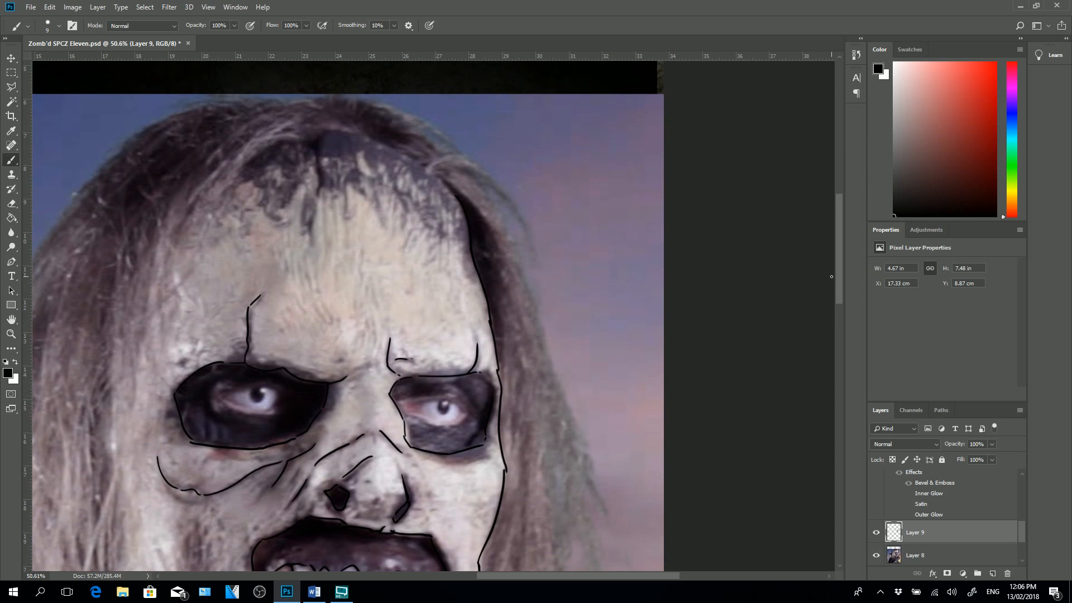
drag(435, 175, 453, 197)
mouse_move(429, 171)
mouse_down()
mouse_move(376, 138)
mouse_move(327, 127)
mouse_up()
mouse_move(164, 120)
mouse_down()
mouse_move(257, 97)
mouse_move(335, 104)
mouse_move(424, 131)
mouse_move(380, 116)
mouse_move(431, 171)
mouse_up()
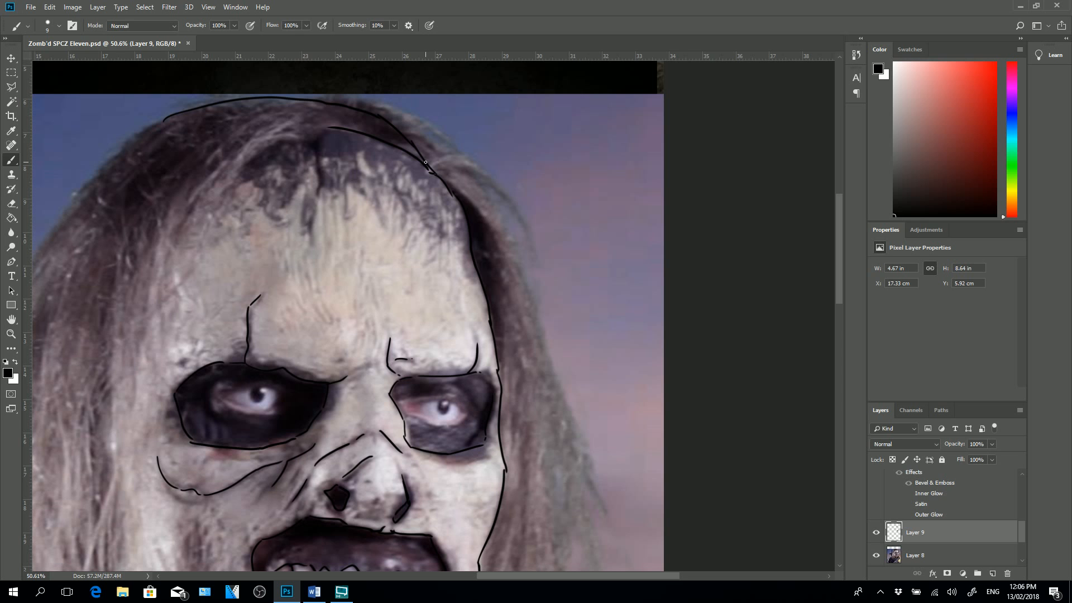
- Outline the left side of the head, the shoulders, the neckline and the upper edge of the torn sleeve
scroll(425, 163, down, 7)
scroll(425, 162, up, 5)
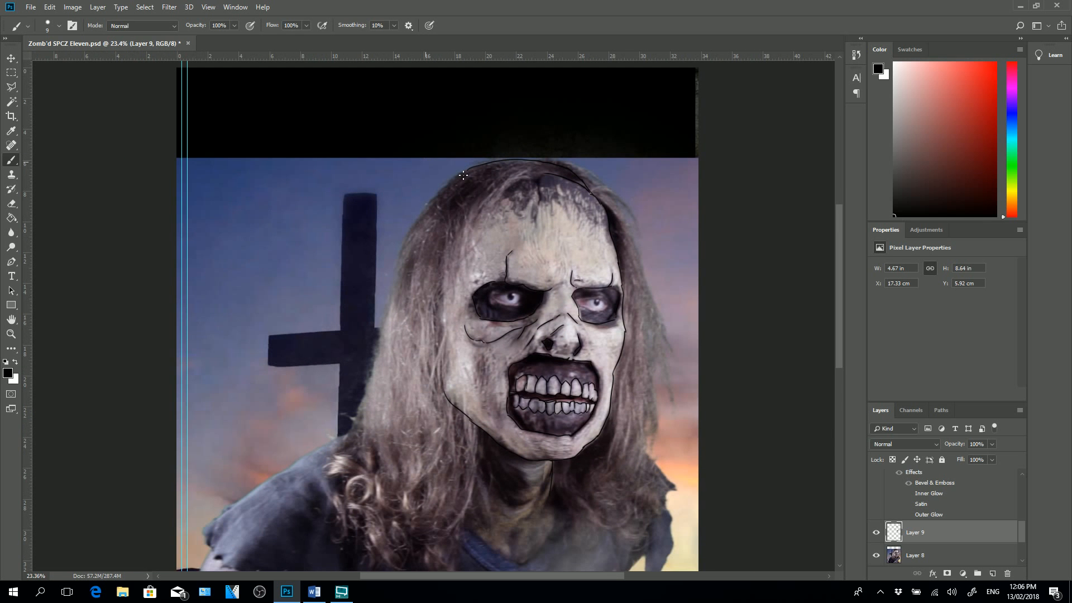
mouse_move(451, 184)
mouse_down()
mouse_move(412, 294)
mouse_move(428, 356)
mouse_up()
mouse_move(441, 399)
mouse_down()
mouse_move(421, 408)
mouse_move(434, 401)
mouse_move(405, 411)
mouse_move(331, 455)
mouse_move(404, 422)
mouse_move(382, 421)
mouse_move(457, 518)
mouse_move(511, 539)
mouse_move(498, 553)
mouse_move(485, 546)
mouse_move(535, 560)
mouse_move(504, 565)
mouse_move(494, 562)
mouse_move(519, 567)
mouse_move(539, 554)
mouse_move(577, 503)
mouse_move(559, 485)
mouse_up()
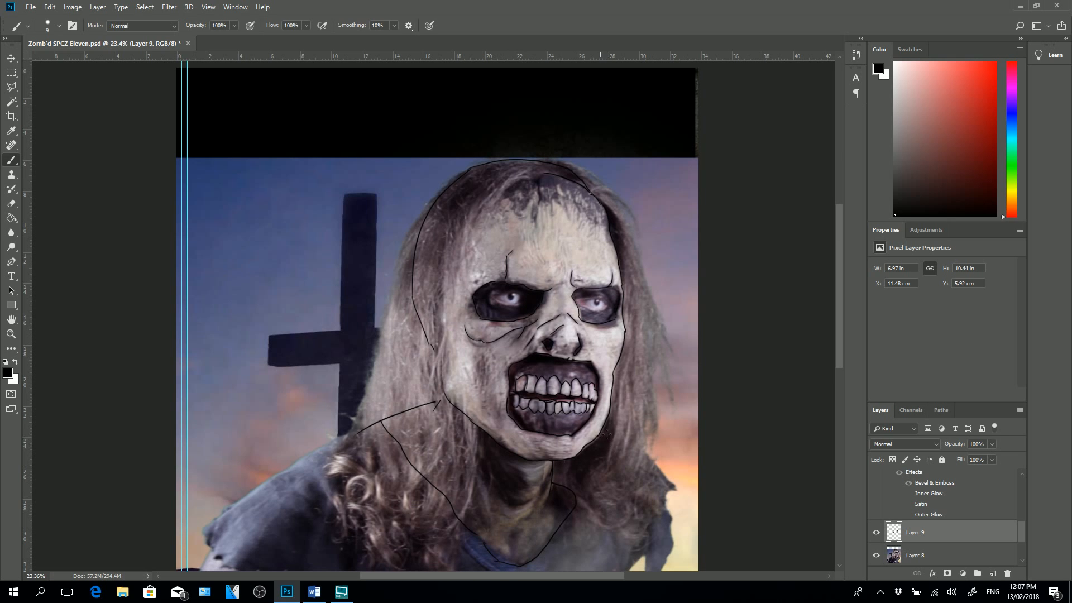
mouse_move(601, 434)
mouse_down()
mouse_move(661, 450)
mouse_move(637, 448)
mouse_move(675, 490)
mouse_move(665, 482)
mouse_move(675, 478)
mouse_move(669, 508)
mouse_up()
scroll(678, 509, up, 4)
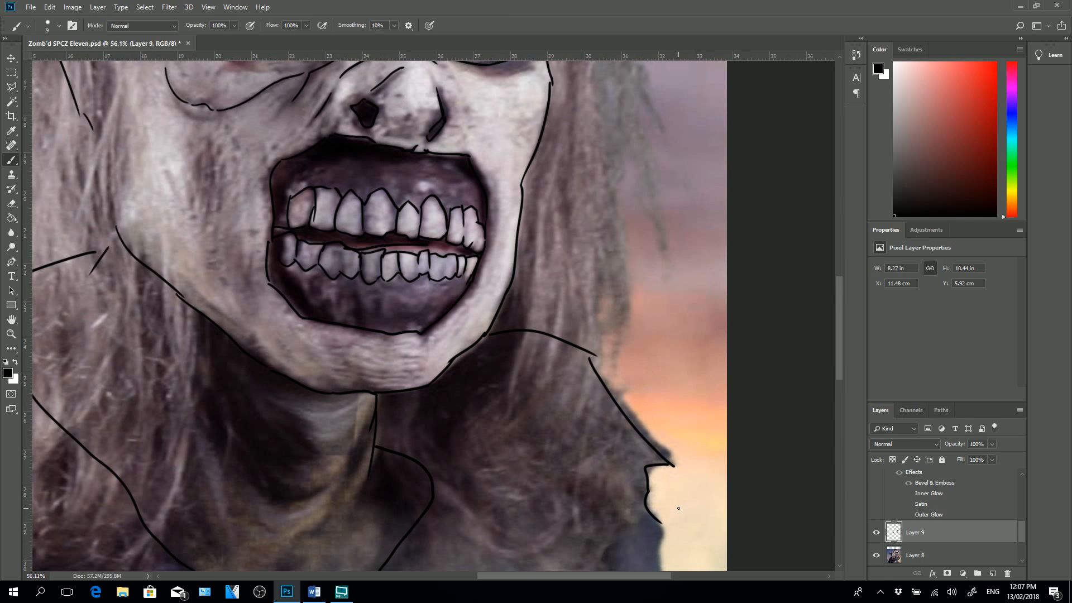
- Draw the pupils and the eyelid outlines of both eyes inside the dark sockets
drag(836, 327, 827, 259)
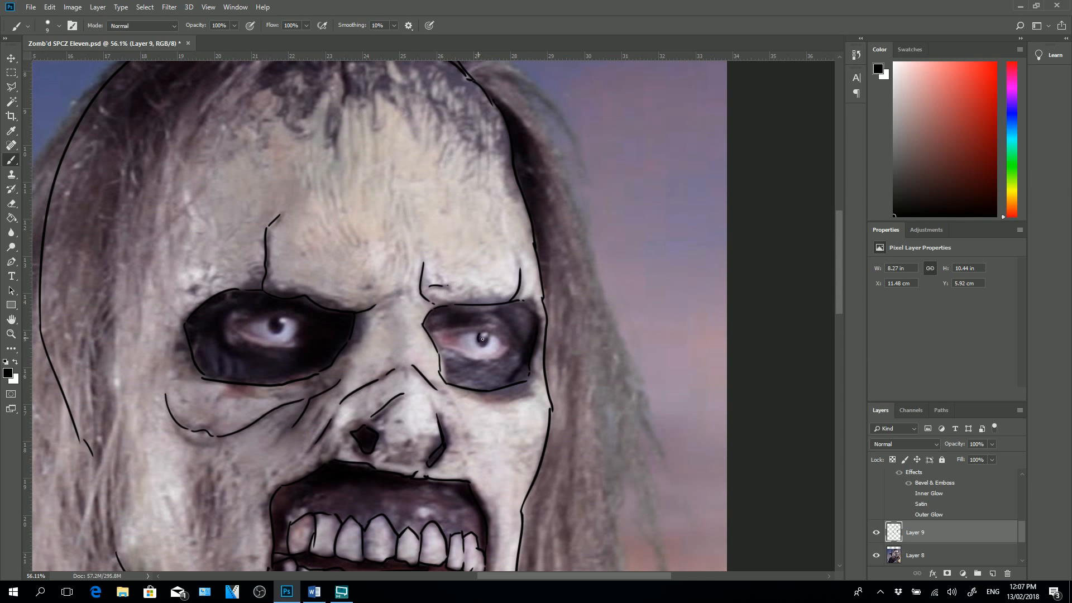
mouse_move(485, 339)
mouse_down()
mouse_move(499, 307)
mouse_move(457, 343)
mouse_up()
drag(278, 325, 276, 331)
mouse_move(296, 322)
mouse_down()
mouse_move(242, 320)
mouse_move(253, 328)
mouse_move(277, 313)
mouse_move(279, 334)
mouse_move(238, 330)
mouse_move(296, 339)
mouse_up()
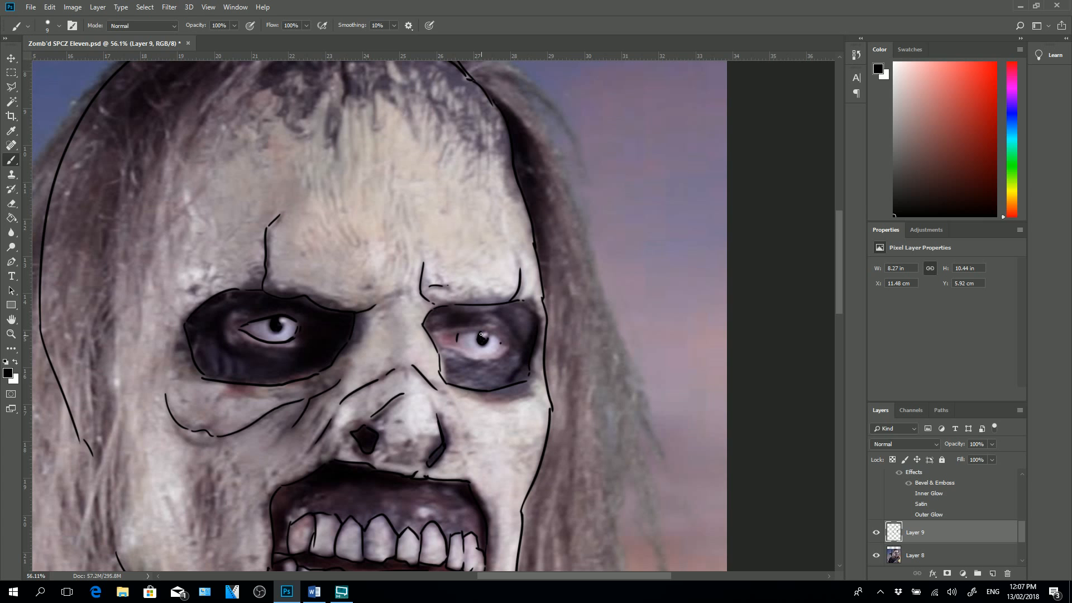
mouse_move(489, 332)
mouse_down()
mouse_move(446, 339)
mouse_move(508, 346)
mouse_up()
drag(447, 344, 502, 347)
drag(238, 328, 234, 330)
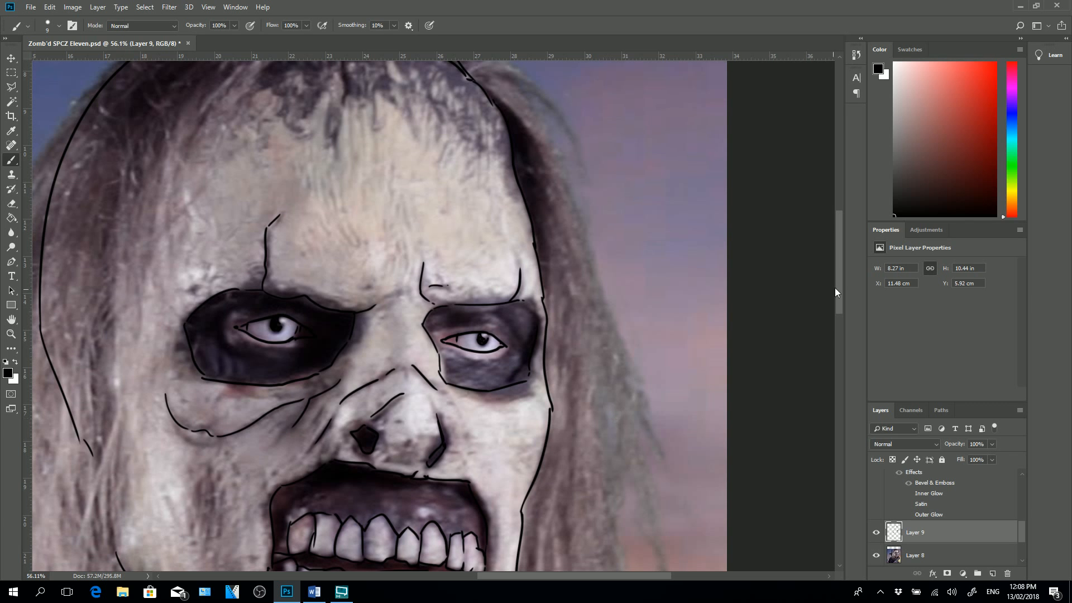
- Trace the hanging torn sleeve flap on the right and the torso edge running down from it
drag(835, 287, 826, 424)
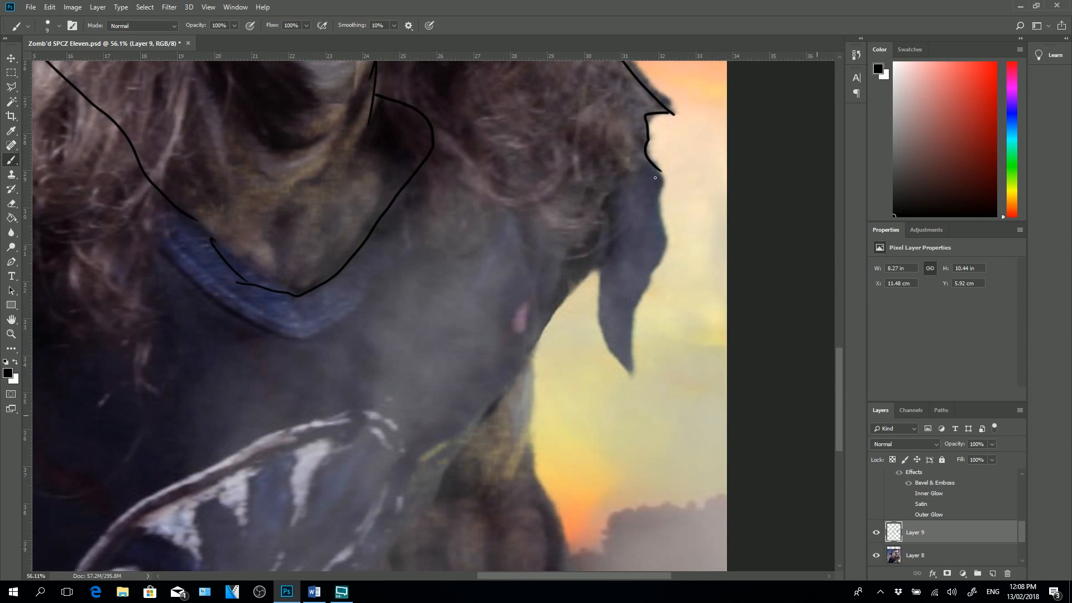
mouse_move(665, 181)
mouse_down()
mouse_move(666, 246)
mouse_move(635, 307)
mouse_move(630, 360)
mouse_up()
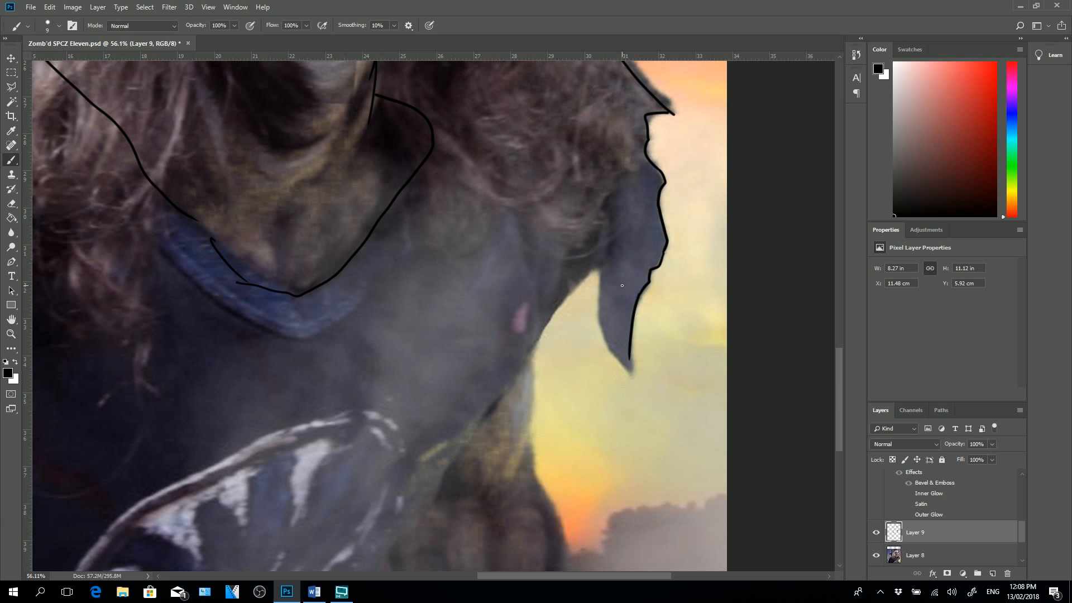
mouse_move(598, 264)
mouse_down()
mouse_move(600, 335)
mouse_move(631, 377)
mouse_up()
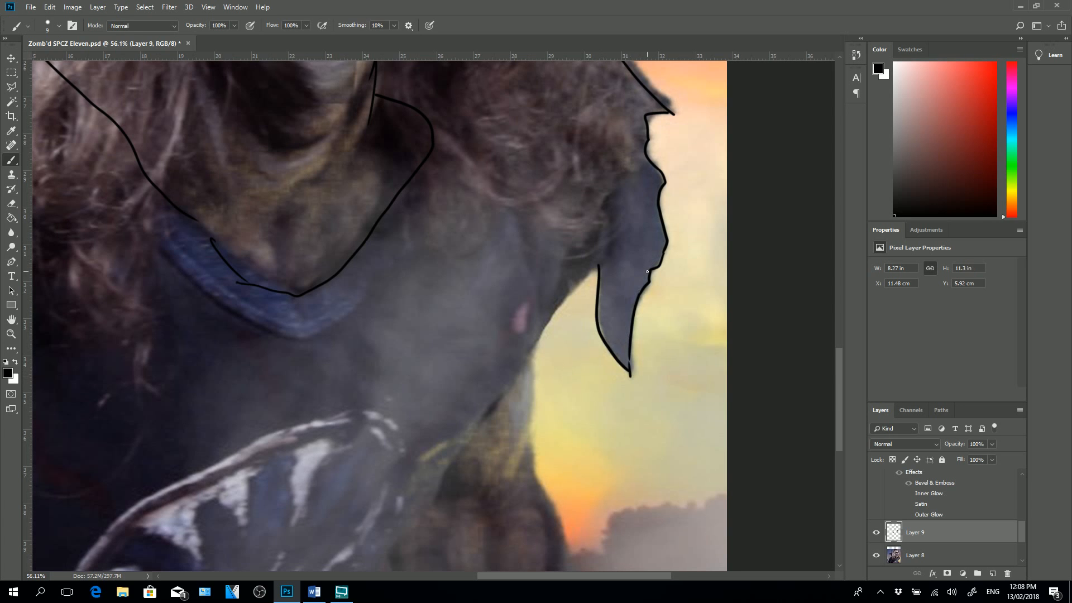
mouse_move(595, 268)
mouse_down()
mouse_move(535, 335)
mouse_move(551, 315)
mouse_move(429, 505)
mouse_up()
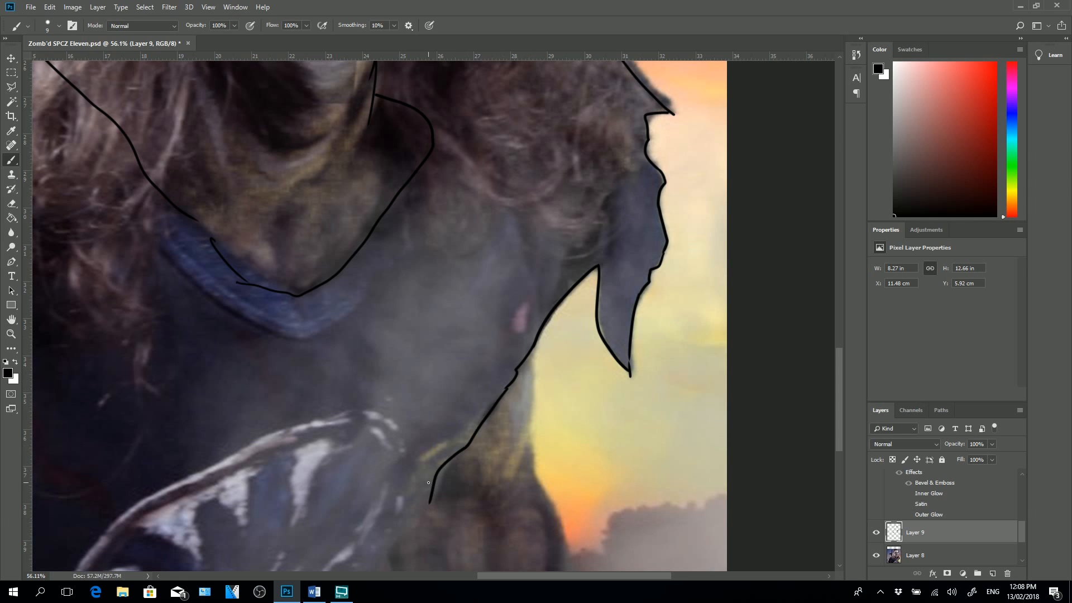
- Trace the outer and inner edges of the bare arm on the right and the torso edge beside it down to the photo's lower border
mouse_move(536, 346)
mouse_down()
mouse_move(527, 472)
mouse_move(560, 550)
mouse_up()
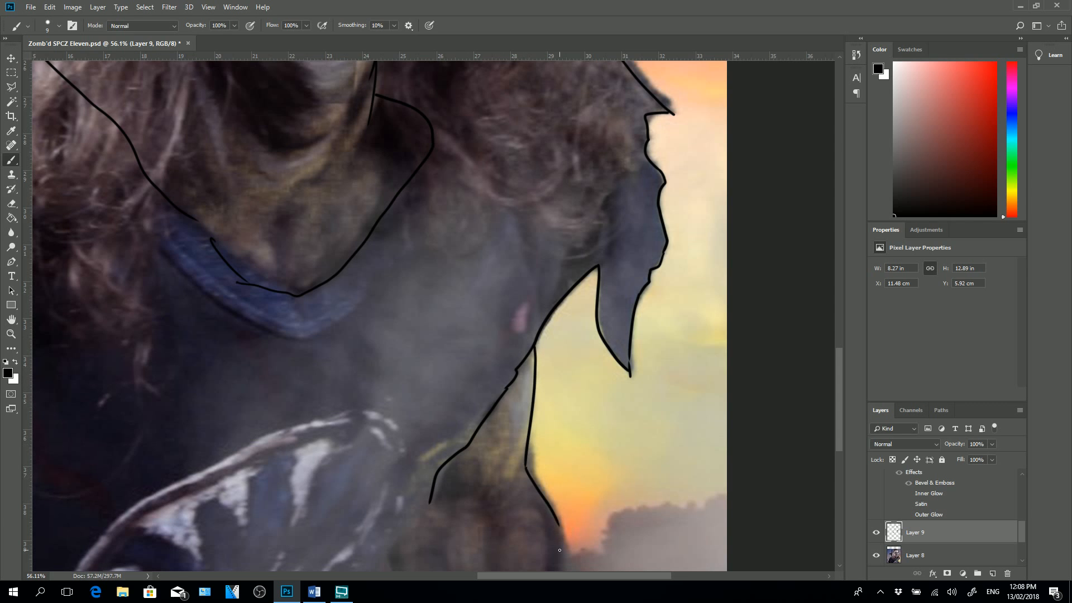
drag(836, 367, 837, 413)
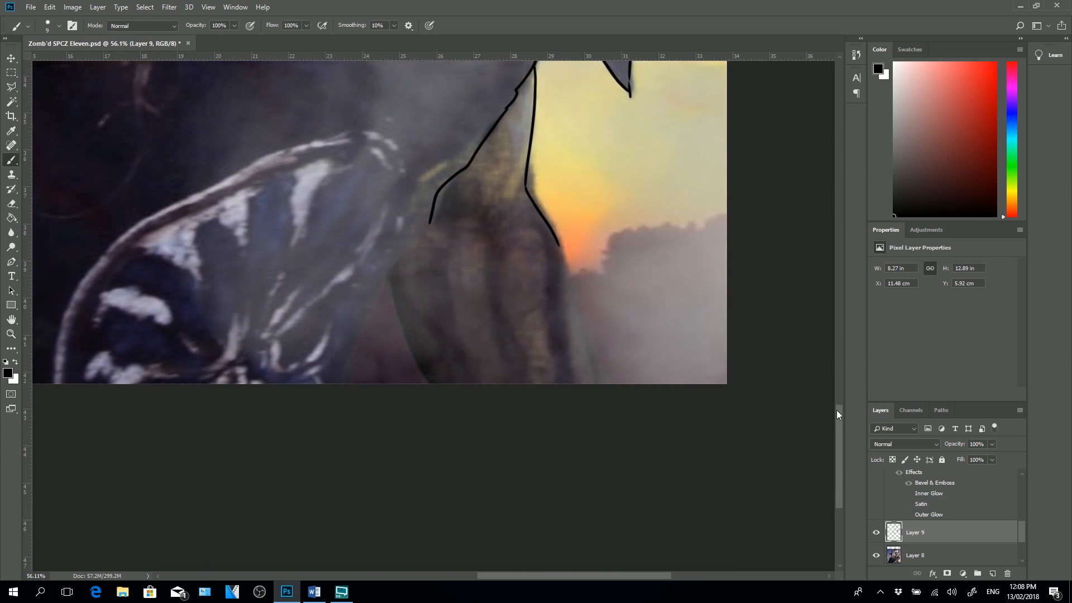
drag(566, 259, 606, 411)
drag(389, 278, 466, 421)
mouse_move(427, 226)
mouse_down()
mouse_move(387, 273)
mouse_move(359, 337)
mouse_move(347, 405)
mouse_up()
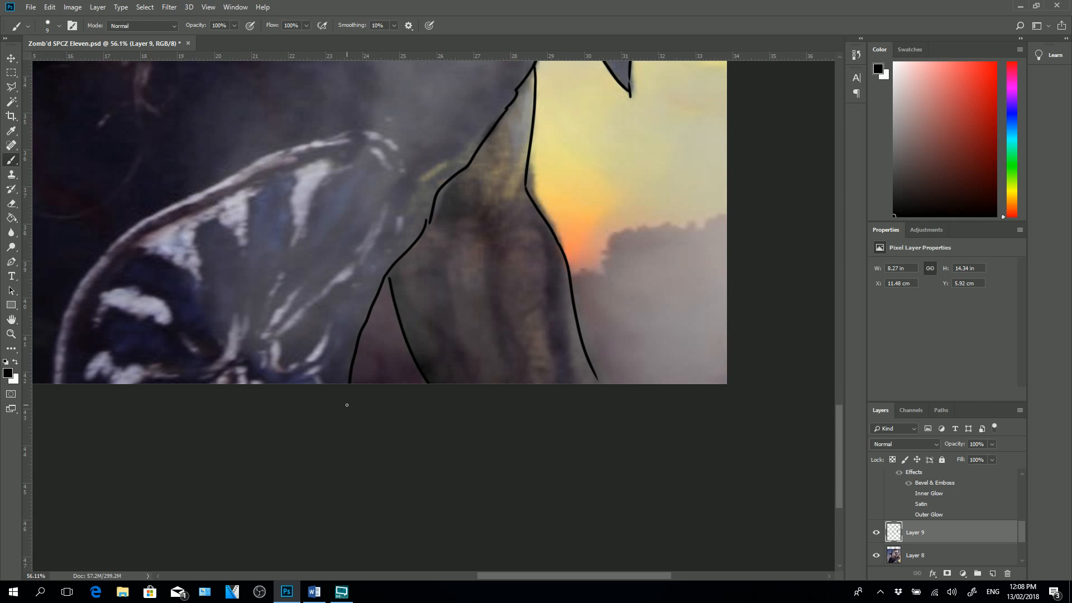
- Trace the shirt folds, the hanging torn strip and the ragged sleeve edge on the left side of the figure
drag(539, 575, 405, 567)
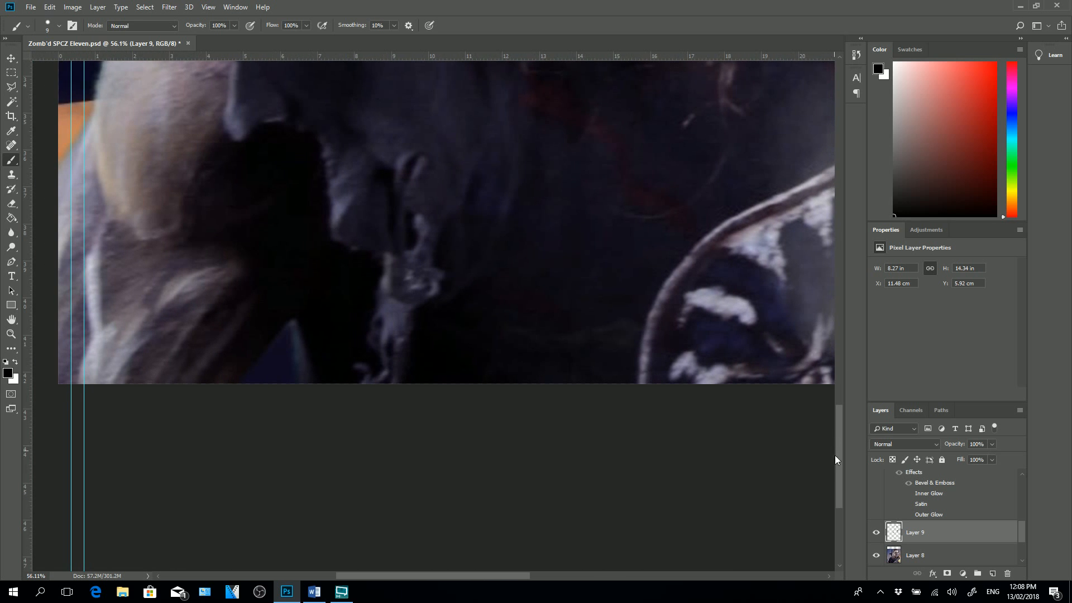
drag(835, 459, 849, 418)
drag(519, 331, 530, 375)
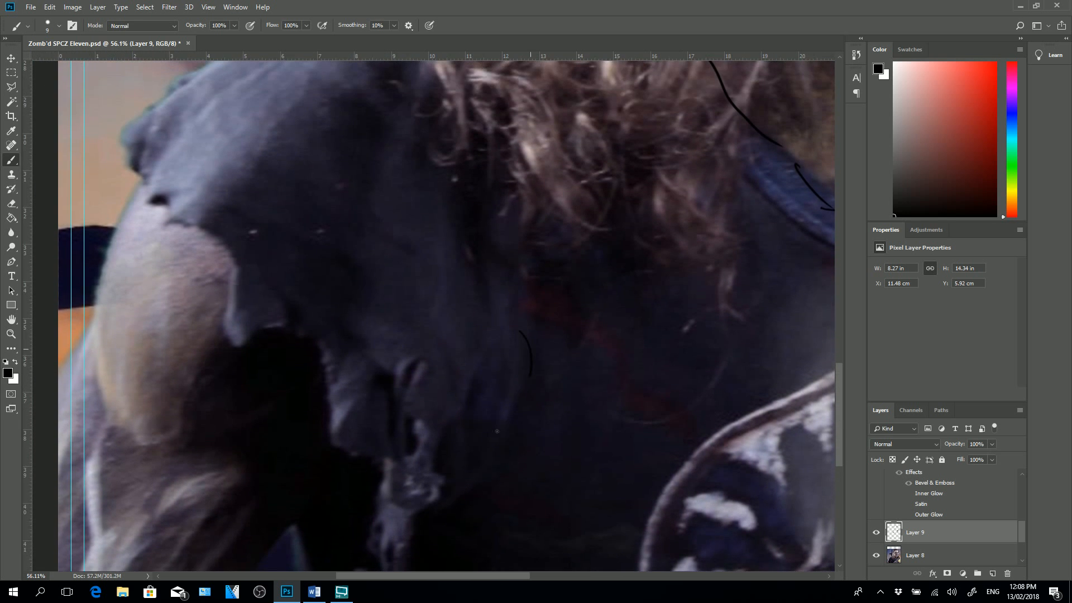
drag(497, 431, 465, 446)
mouse_move(485, 358)
mouse_down()
mouse_move(439, 461)
mouse_move(468, 452)
mouse_move(431, 458)
mouse_move(443, 490)
mouse_move(446, 483)
mouse_move(400, 553)
mouse_up()
drag(384, 459, 369, 555)
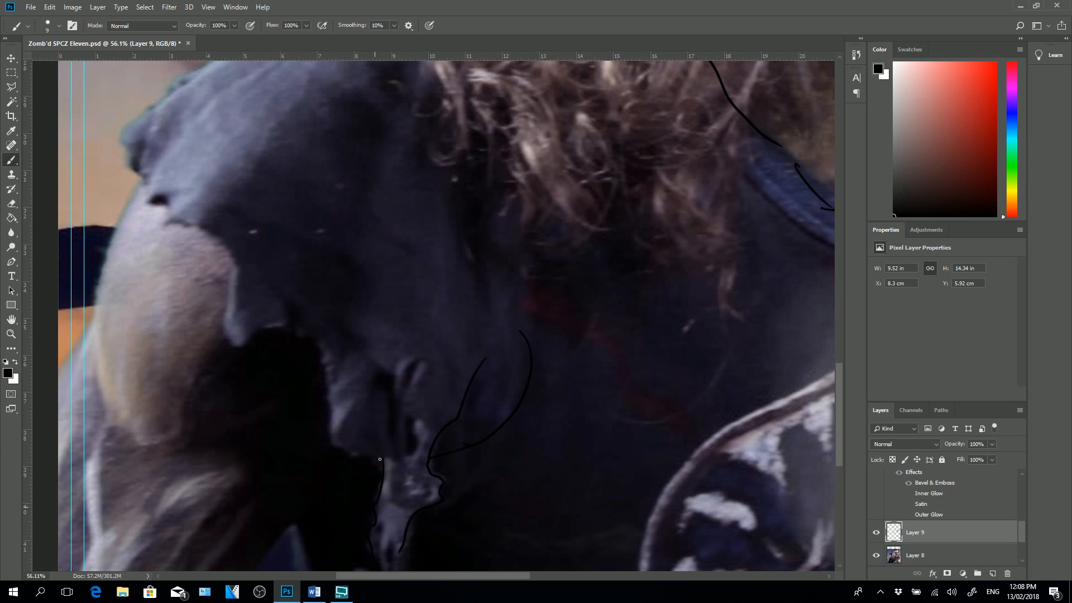
mouse_move(358, 454)
mouse_down()
mouse_move(326, 420)
mouse_move(323, 365)
mouse_move(306, 333)
mouse_move(263, 323)
mouse_move(229, 344)
mouse_move(228, 250)
mouse_move(162, 216)
mouse_move(125, 162)
mouse_move(119, 132)
mouse_move(150, 102)
mouse_up()
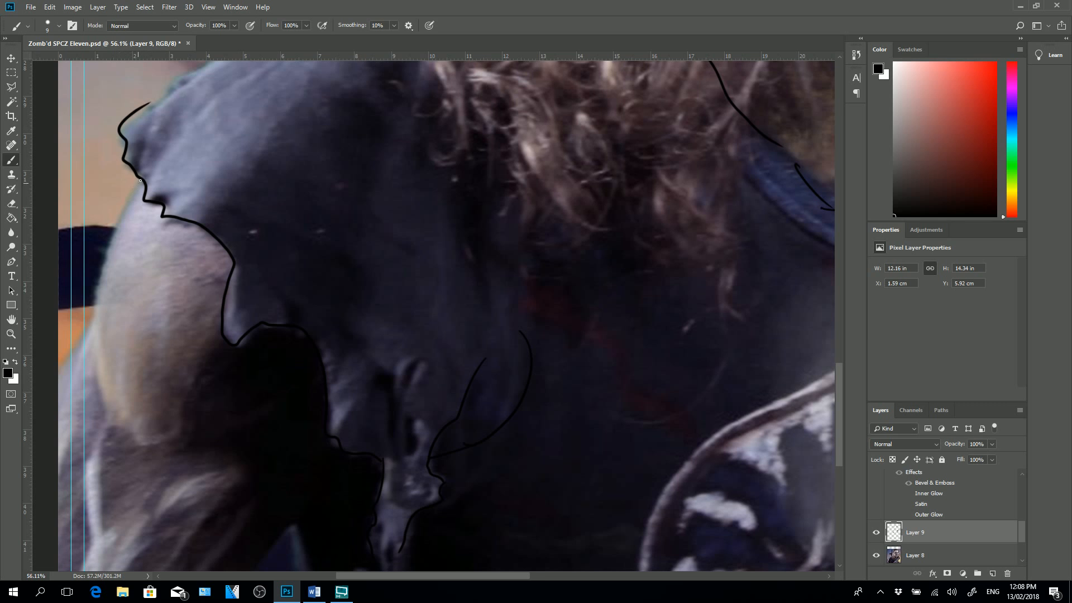
- Outline the bare arm and the gap beside the torso on the left, and trace the shoulder contour up to the neck
mouse_move(141, 180)
mouse_down()
mouse_move(108, 236)
mouse_move(81, 337)
mouse_move(56, 372)
mouse_up()
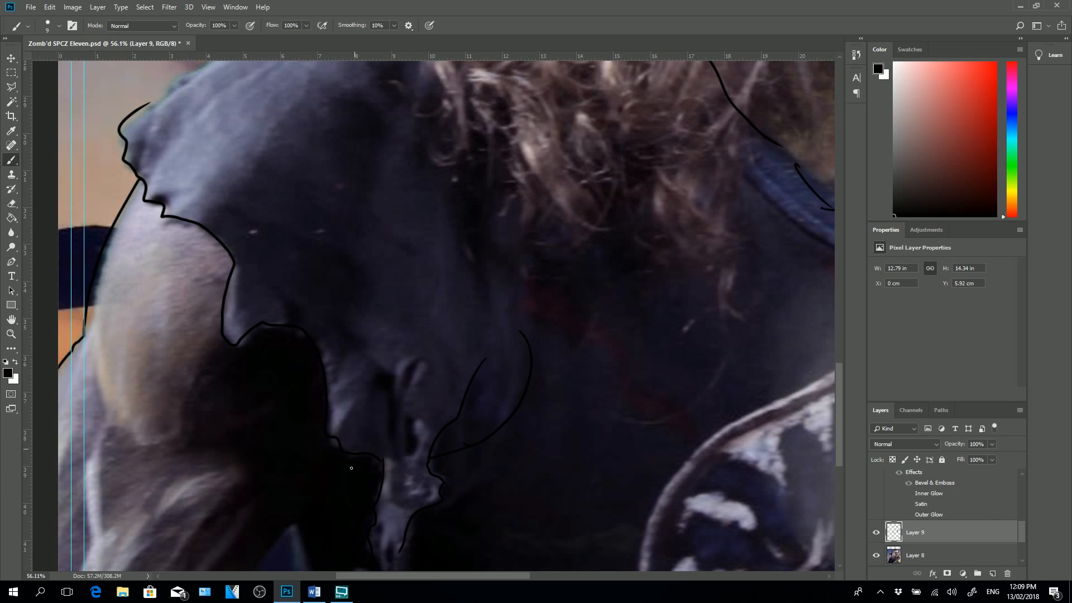
drag(300, 526, 232, 591)
drag(299, 532, 306, 571)
drag(839, 451, 836, 370)
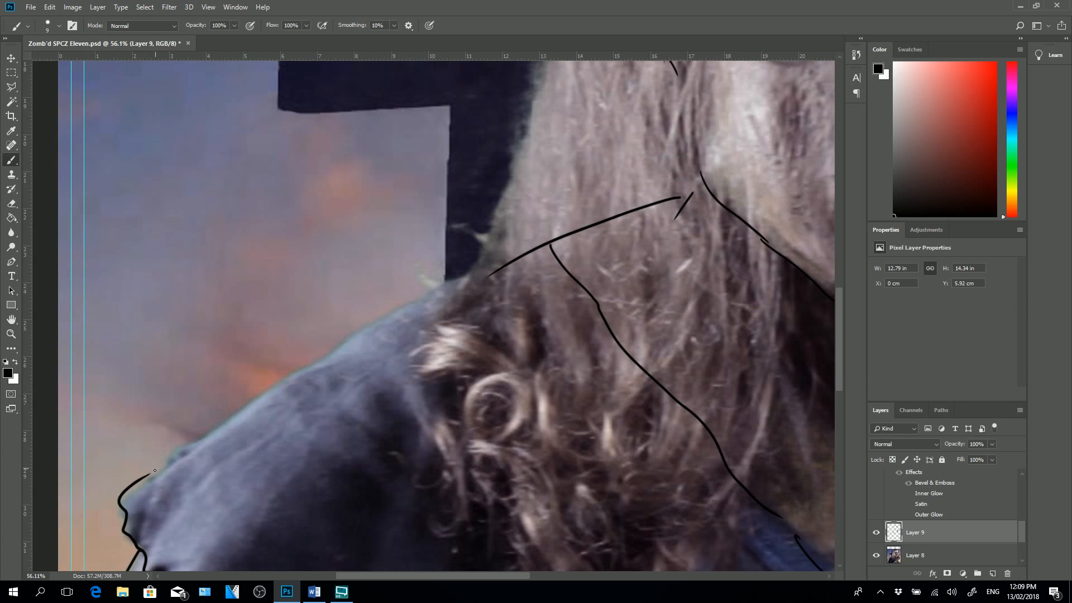
mouse_move(157, 470)
mouse_down()
mouse_move(354, 332)
mouse_move(500, 265)
mouse_up()
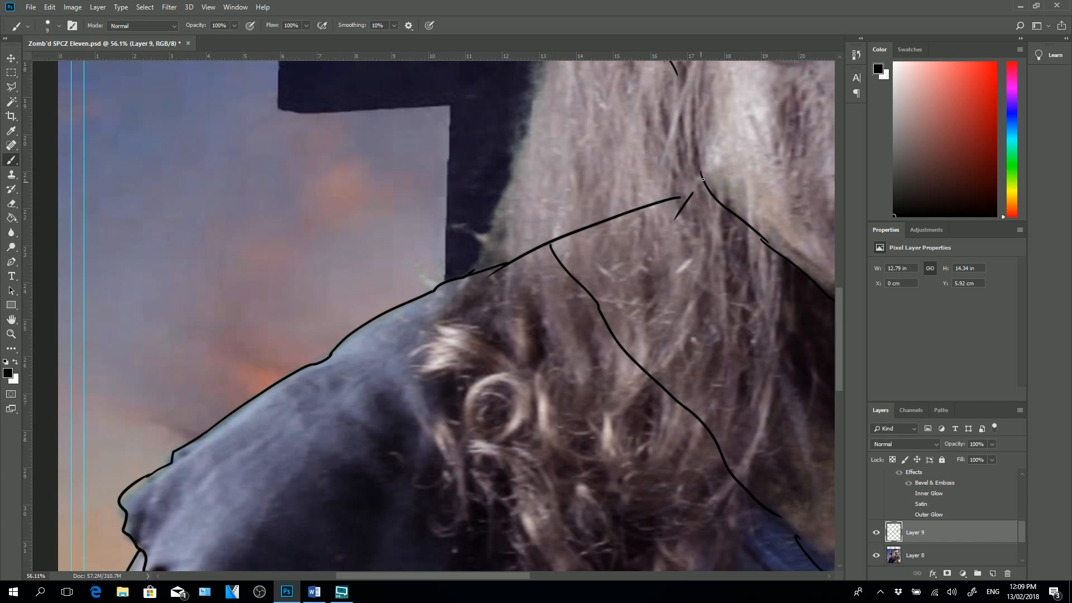
- Close the gaps between the line segments along the left side of the face and the jaw
drag(703, 180, 680, 197)
drag(839, 377, 844, 348)
drag(692, 249, 700, 332)
drag(673, 221, 688, 243)
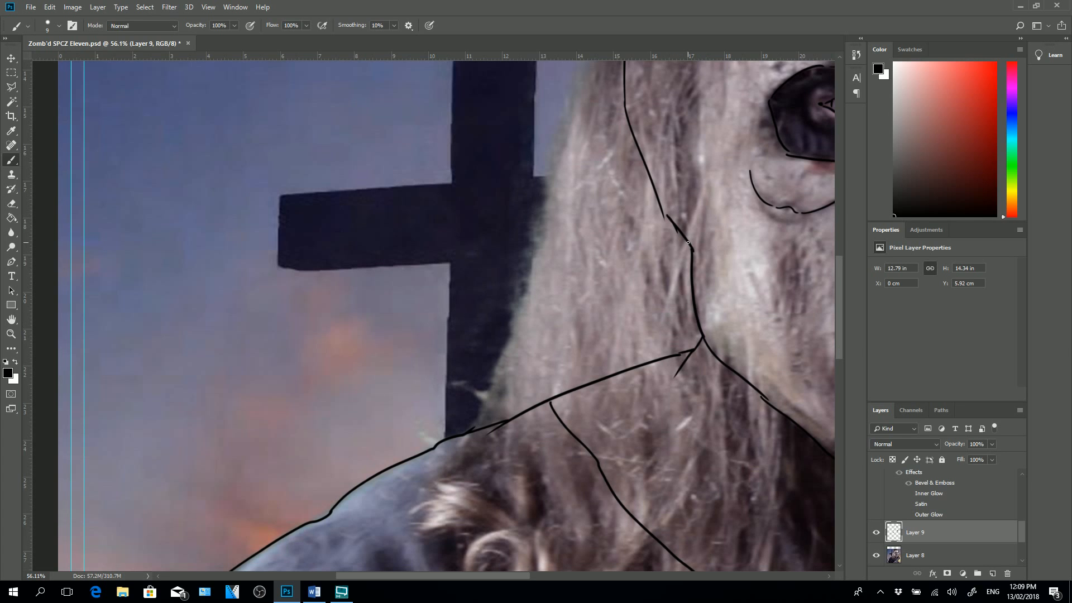
mouse_move(839, 345)
mouse_down()
mouse_move(841, 357)
mouse_move(836, 342)
mouse_up()
drag(518, 581, 603, 586)
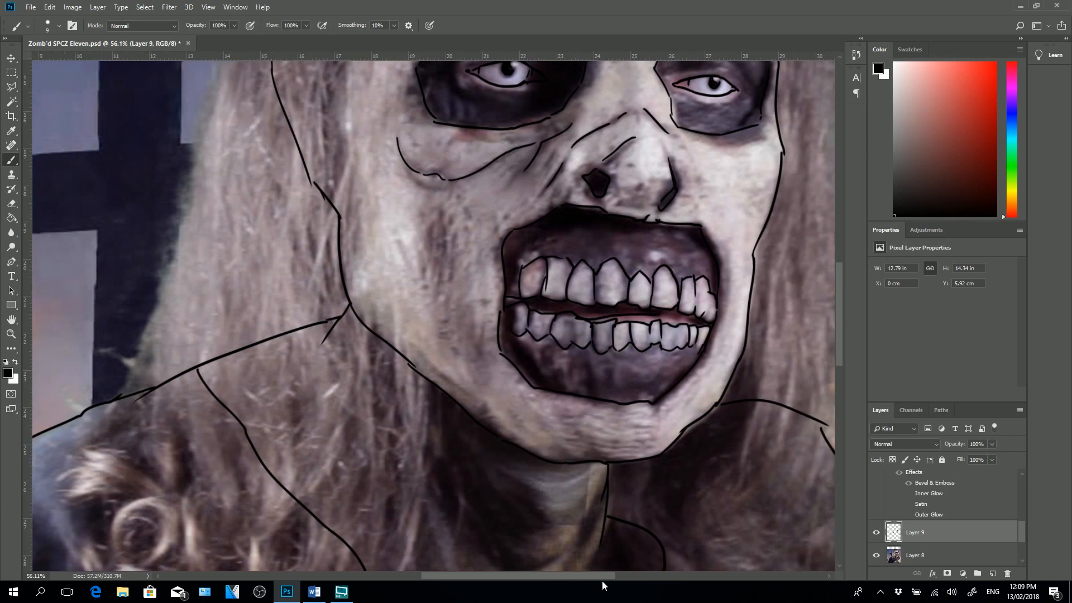
drag(417, 370, 407, 364)
- Join the broken outline at the right shoulder beside the hair, undoing and redrawing the connecting stroke
drag(842, 356, 843, 386)
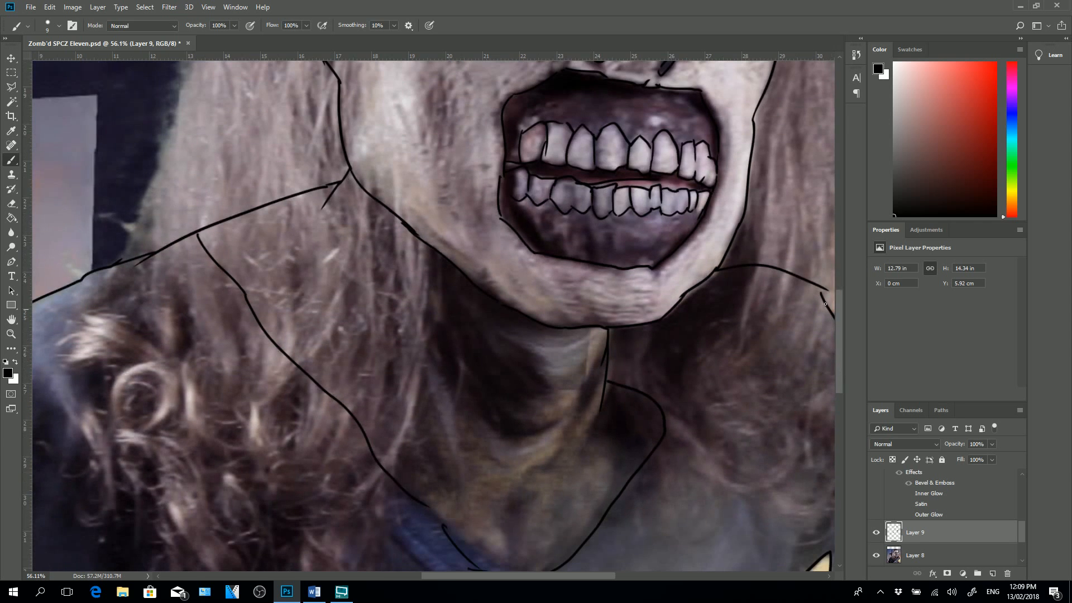
drag(819, 285, 828, 296)
key(ctrl+z)
drag(821, 287, 822, 287)
- Draw the left neck line running down from the jaw and short collarbone marks at the base of the throat
drag(839, 377, 834, 299)
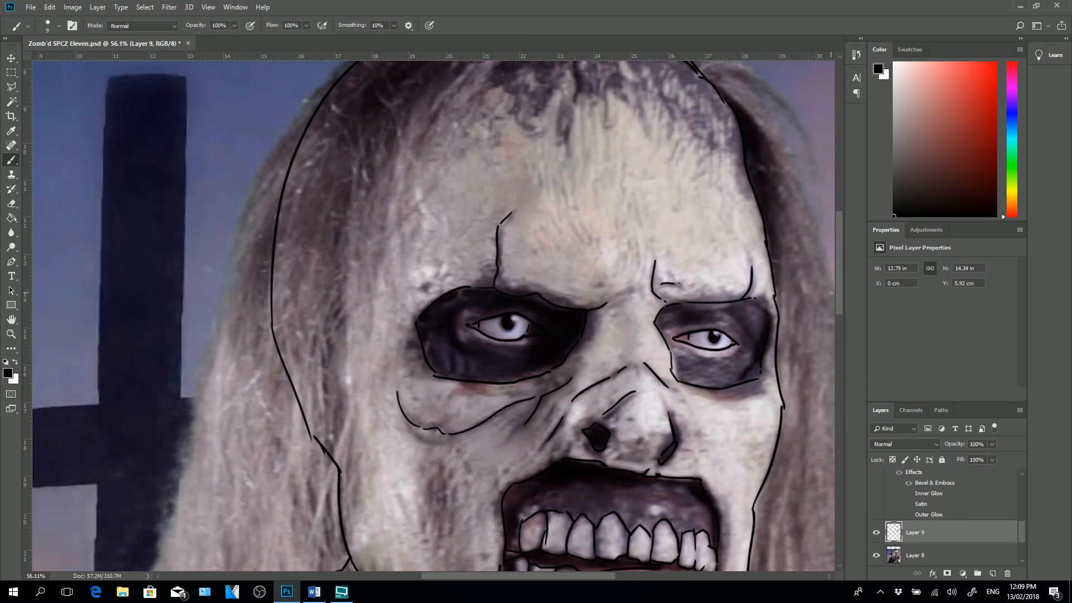
scroll(831, 292, down, 6)
scroll(831, 292, up, 5)
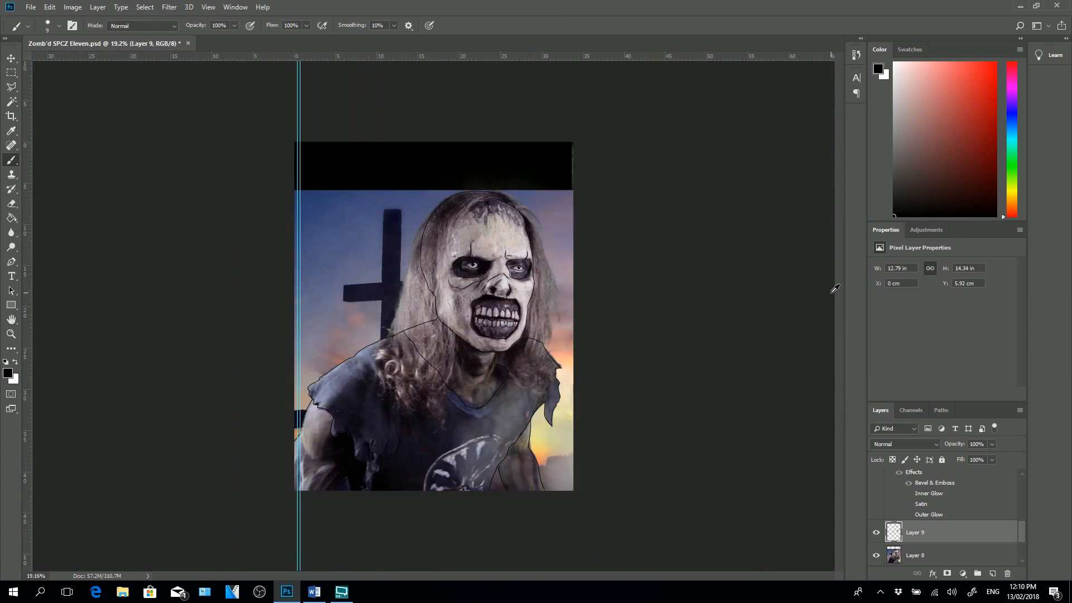
drag(642, 577, 501, 581)
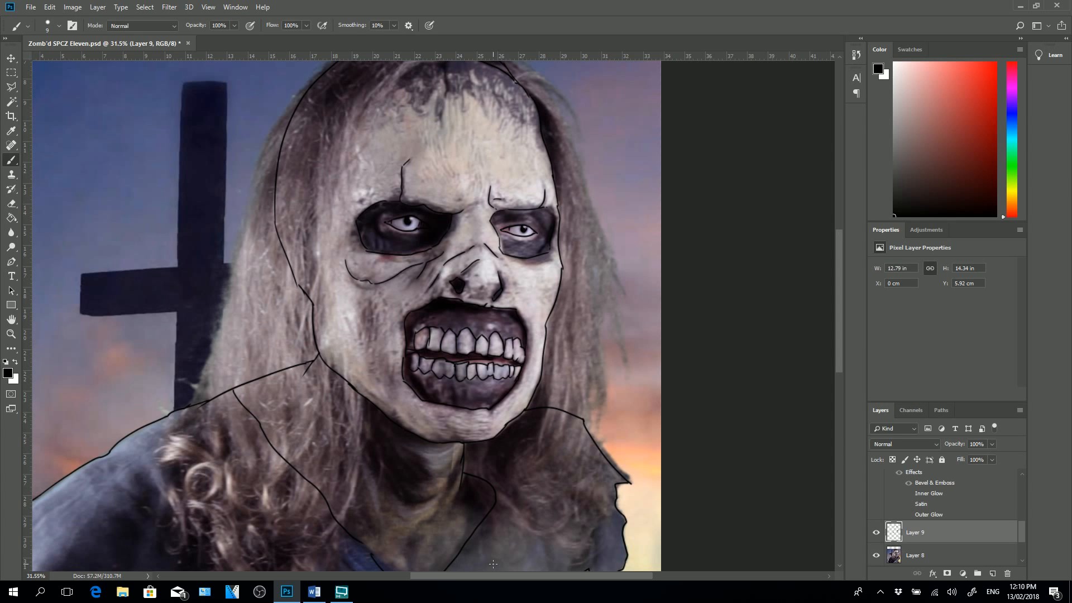
mouse_move(347, 391)
mouse_down()
mouse_move(360, 450)
mouse_move(396, 501)
mouse_up()
drag(408, 558, 412, 565)
- Add a new layer with the default settings and place it between Layer 9 and Layer 8
click(1020, 411)
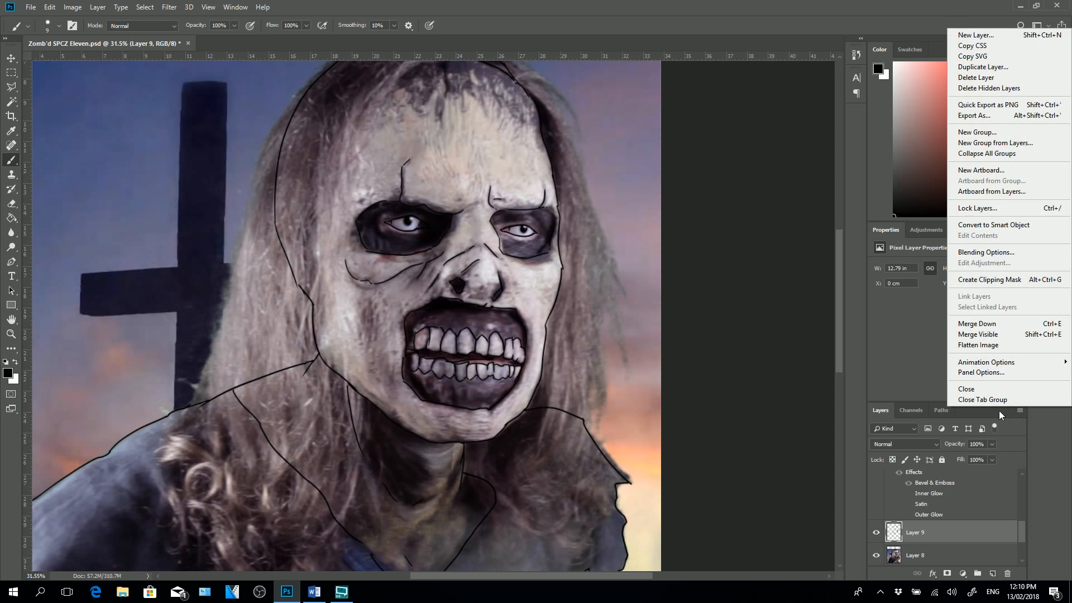
click(976, 34)
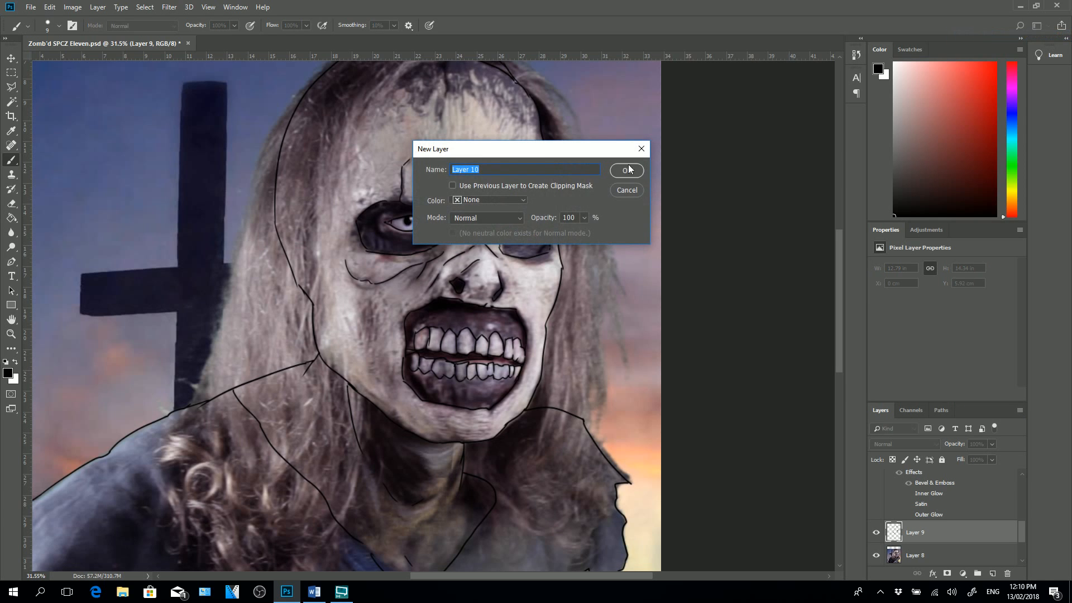
click(628, 170)
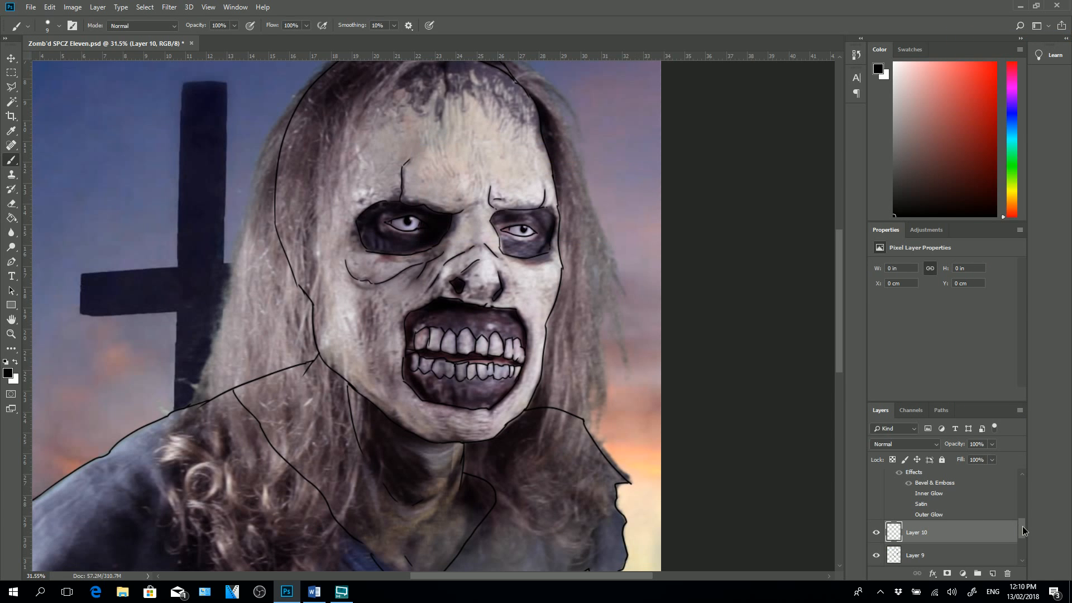
drag(1023, 530, 1023, 542)
drag(948, 482, 953, 517)
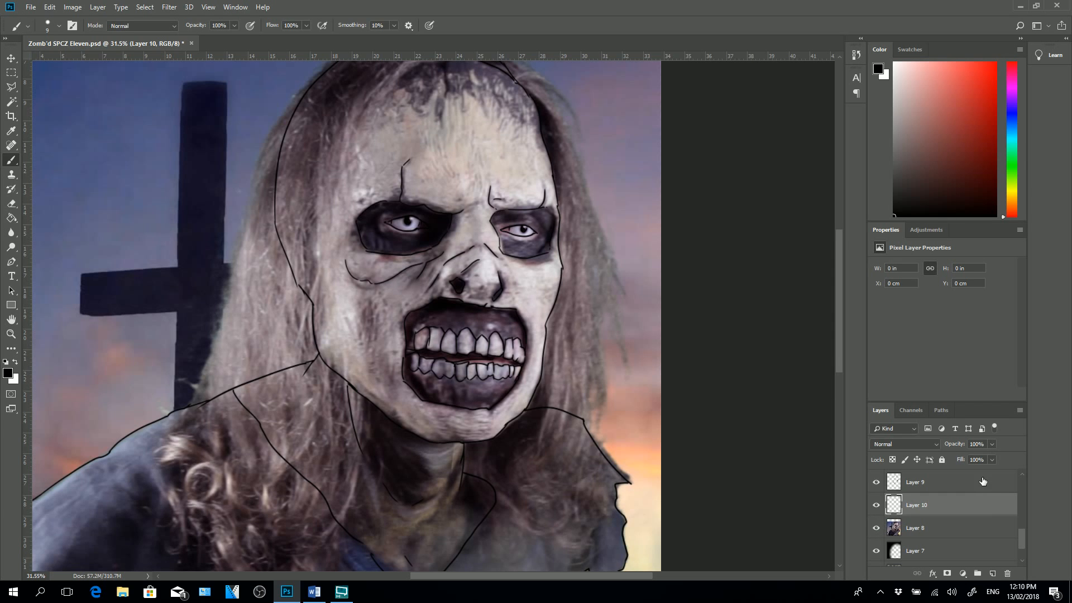
- Add another new layer with the default settings and place it directly below Layer 10
click(1020, 229)
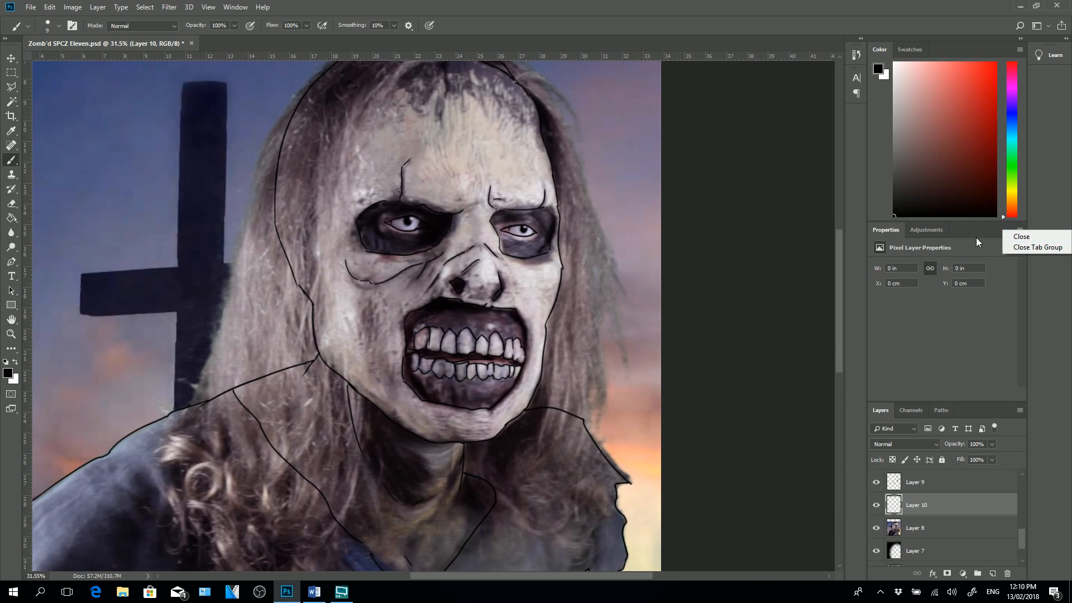
click(1020, 410)
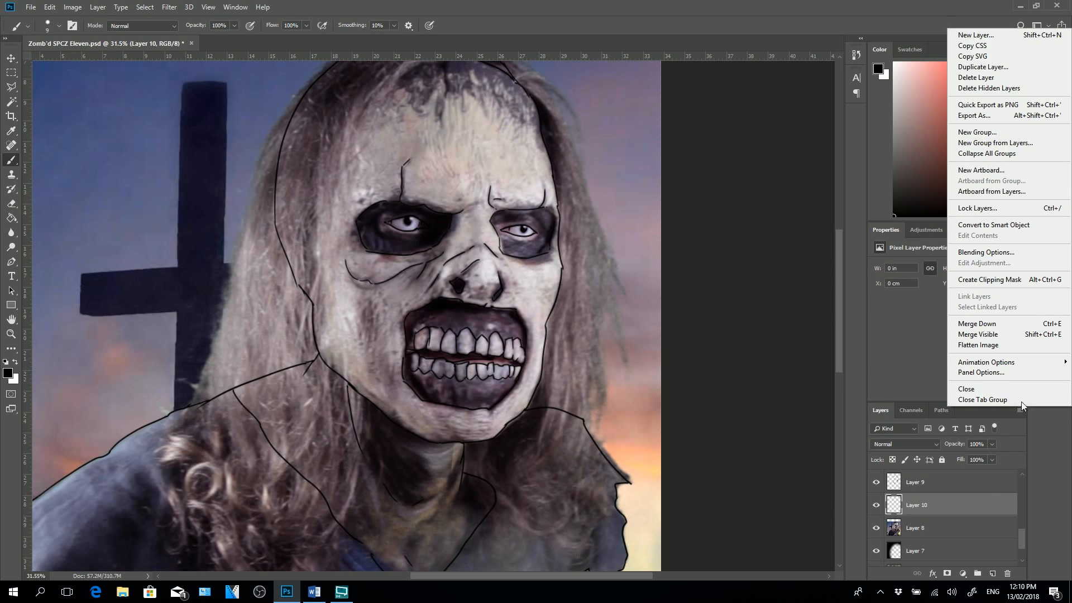
click(979, 35)
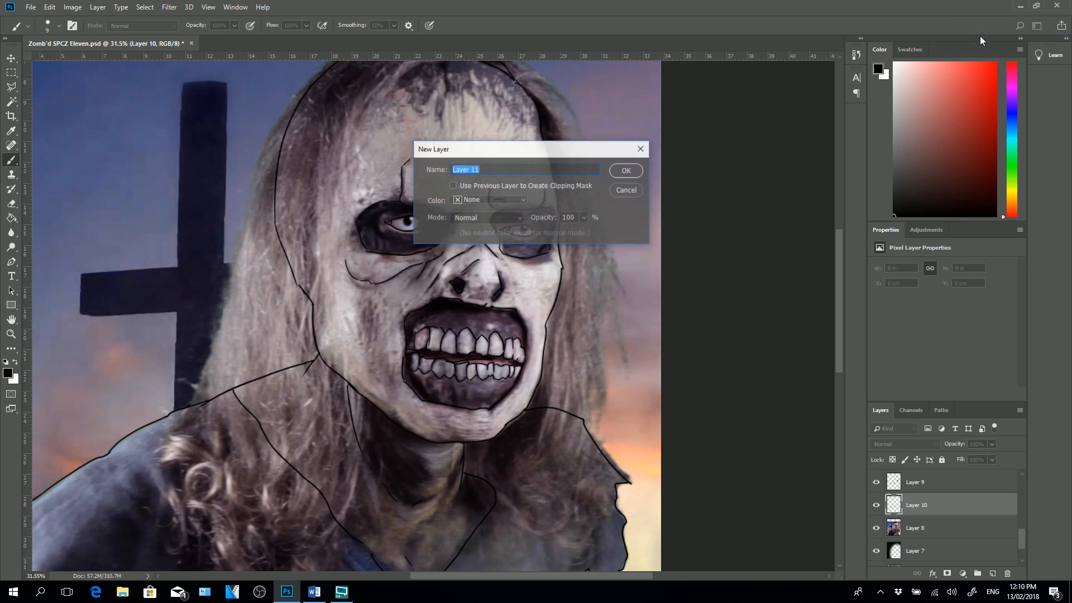
click(626, 170)
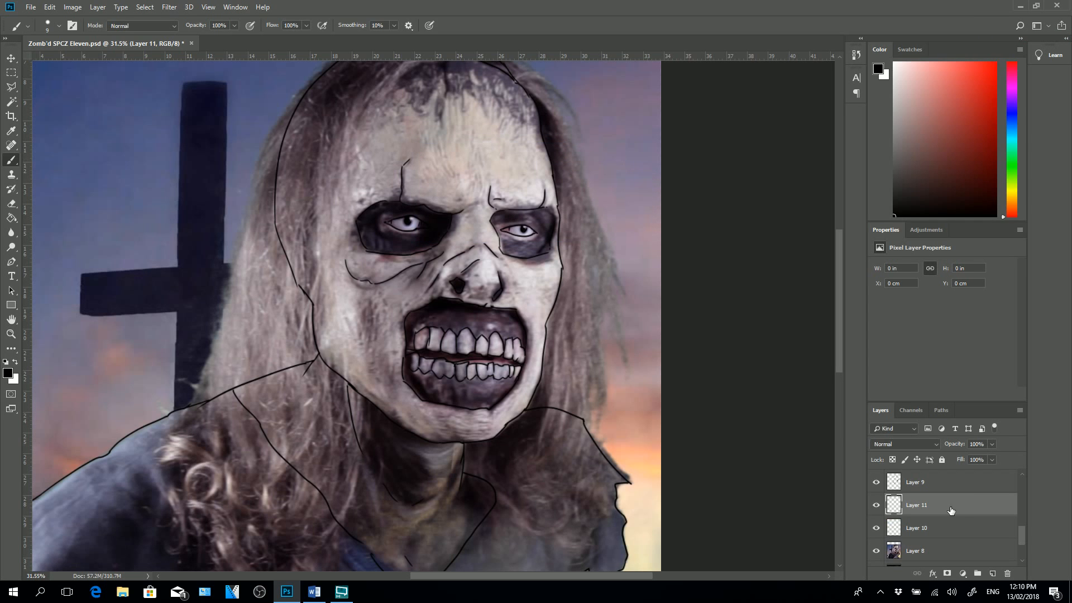
drag(952, 510, 945, 550)
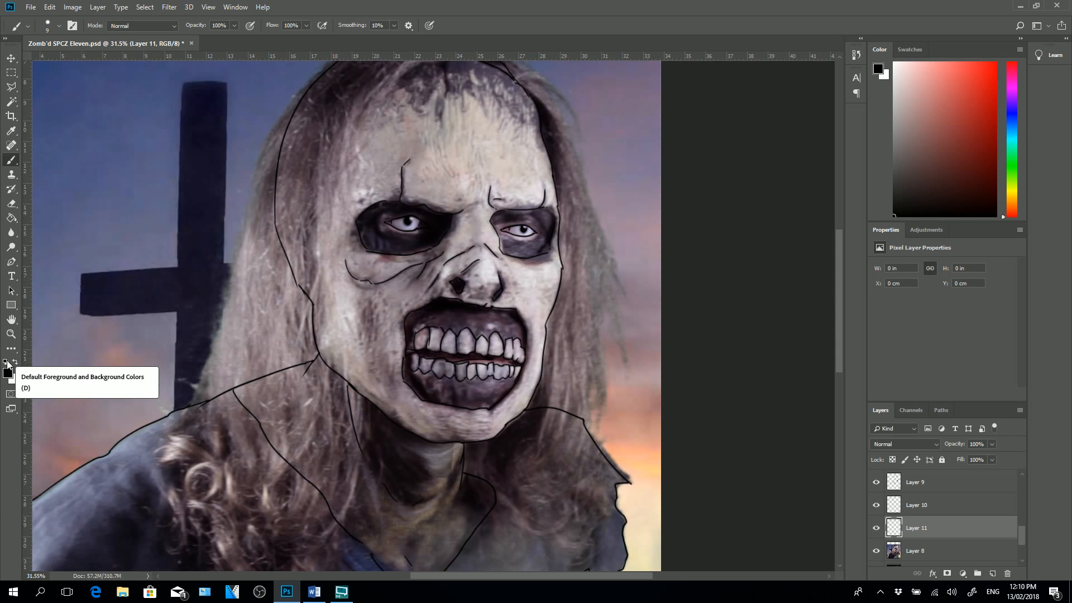
- Set the foreground colour to grey-green #9a9e95 and fill Layer 11 with it using the Paint Bucket
click(8, 372)
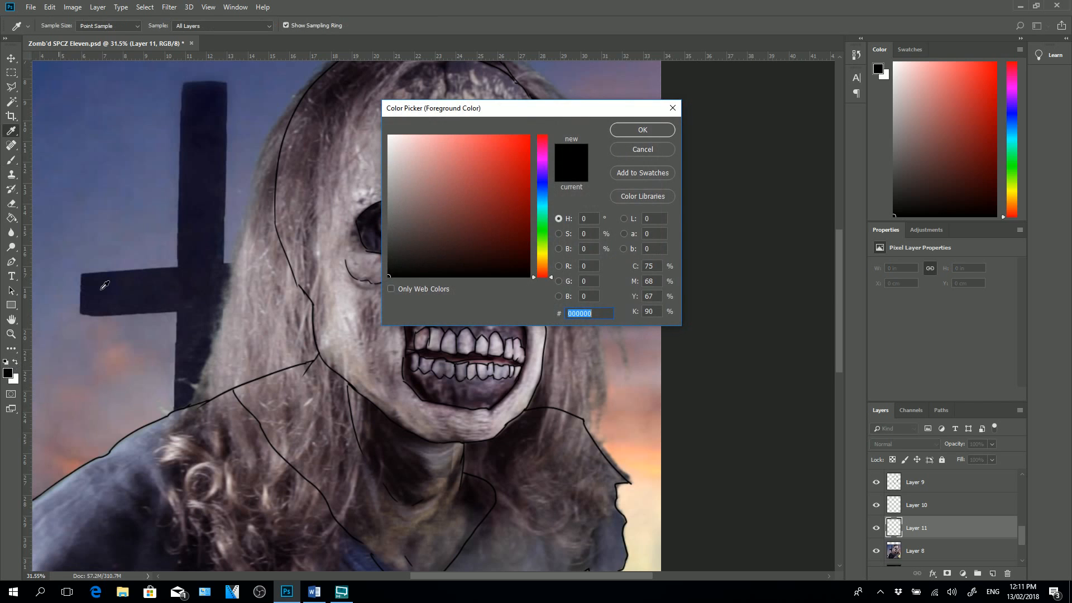
click(538, 253)
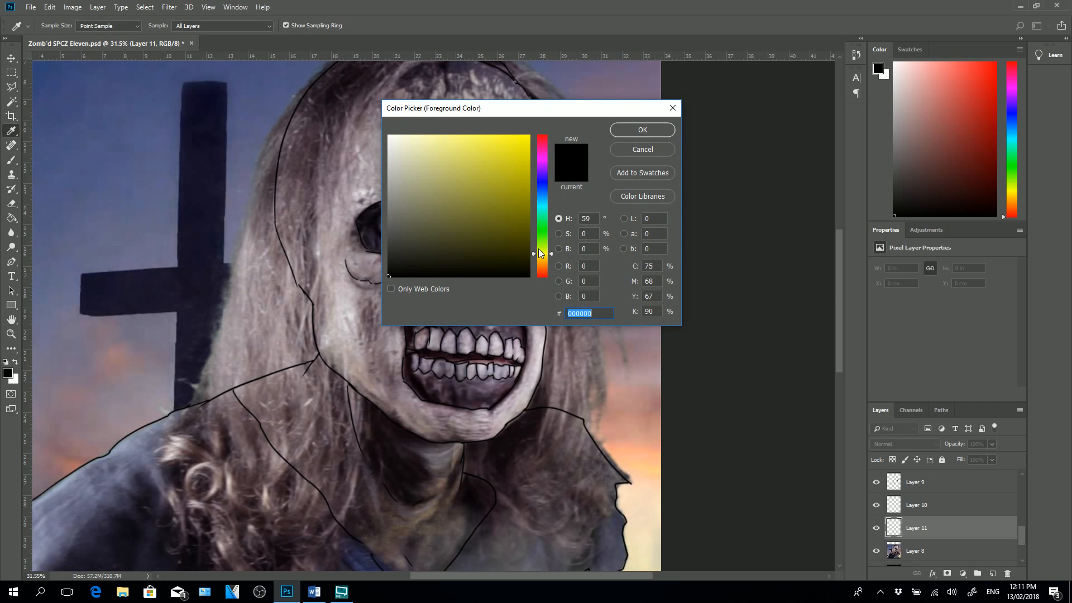
click(536, 242)
drag(394, 149, 391, 164)
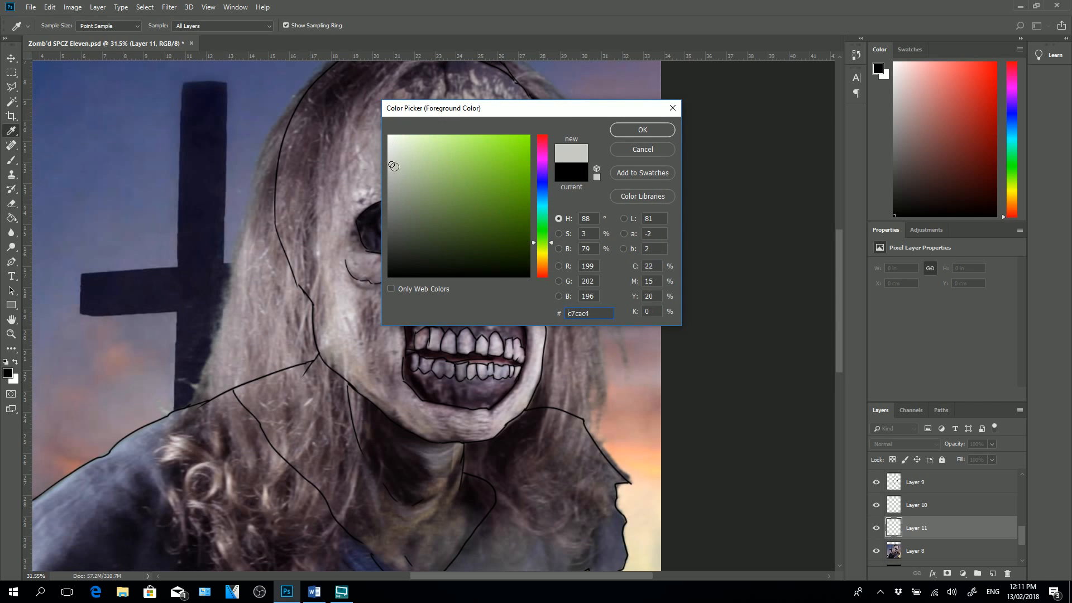
click(408, 189)
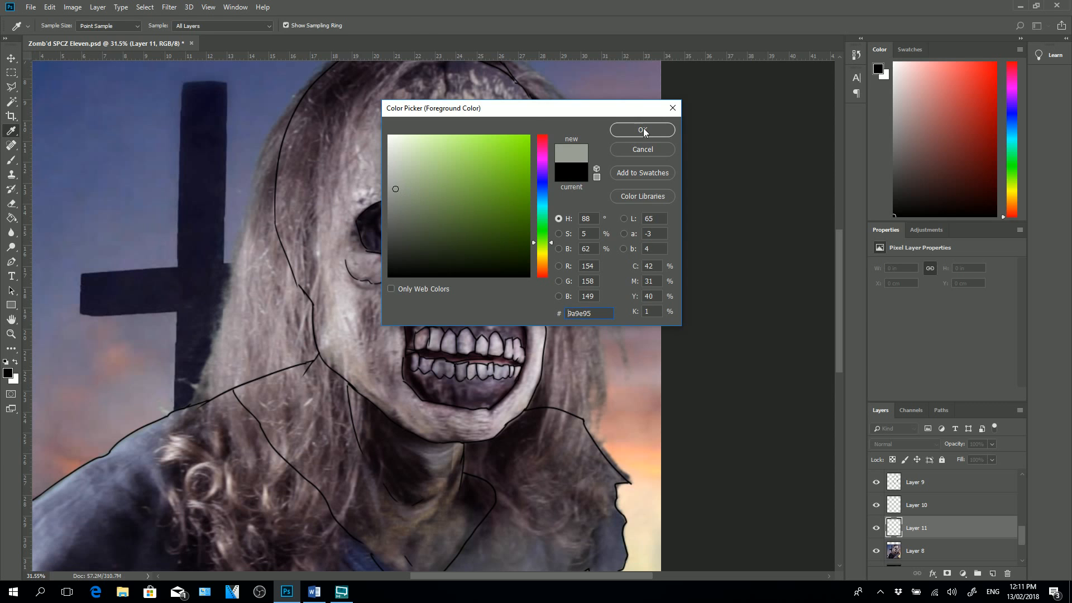
click(644, 130)
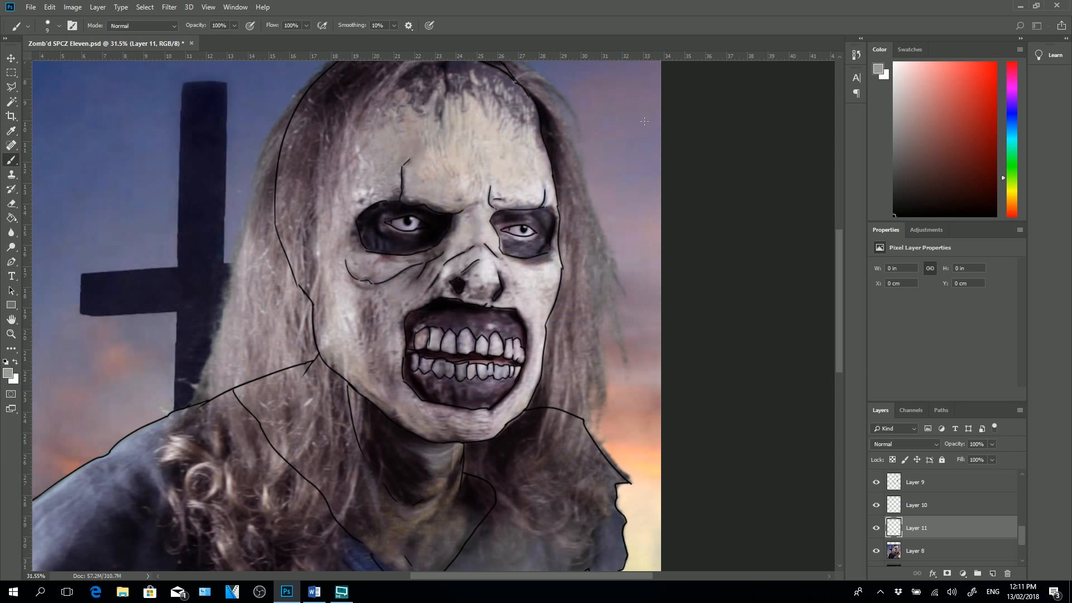
click(12, 217)
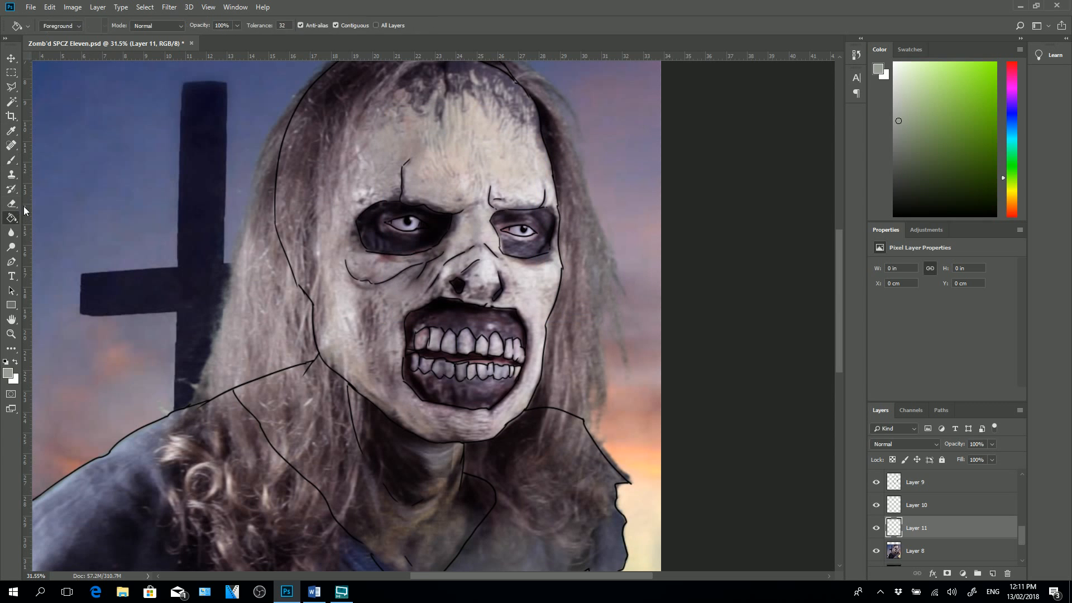
click(593, 371)
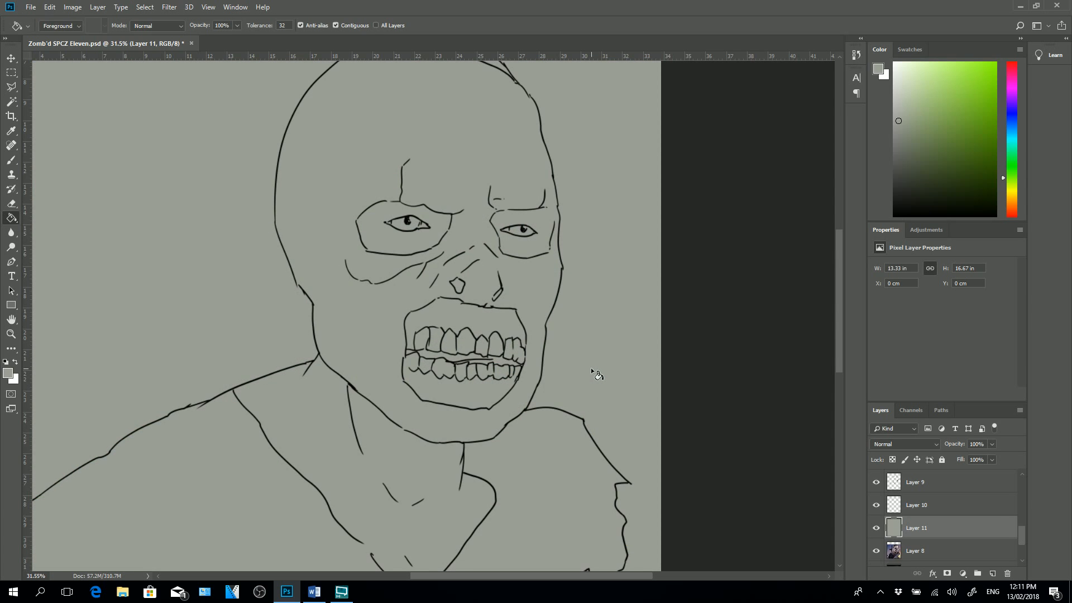
- Rename Layer 9, which holds the brush outlines, to "Linework"
drag(521, 577, 494, 571)
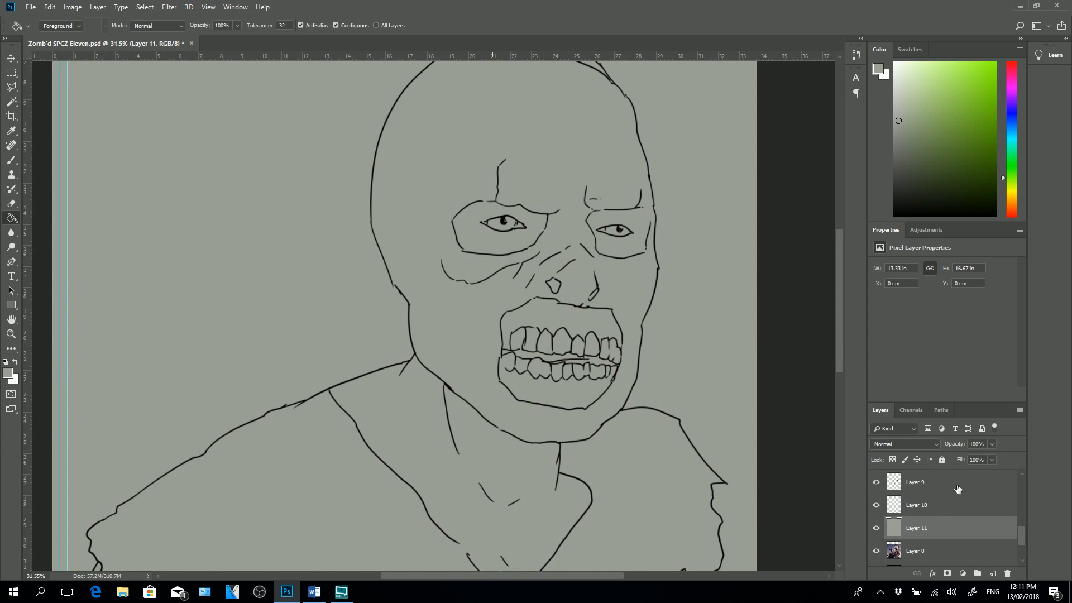
click(926, 484)
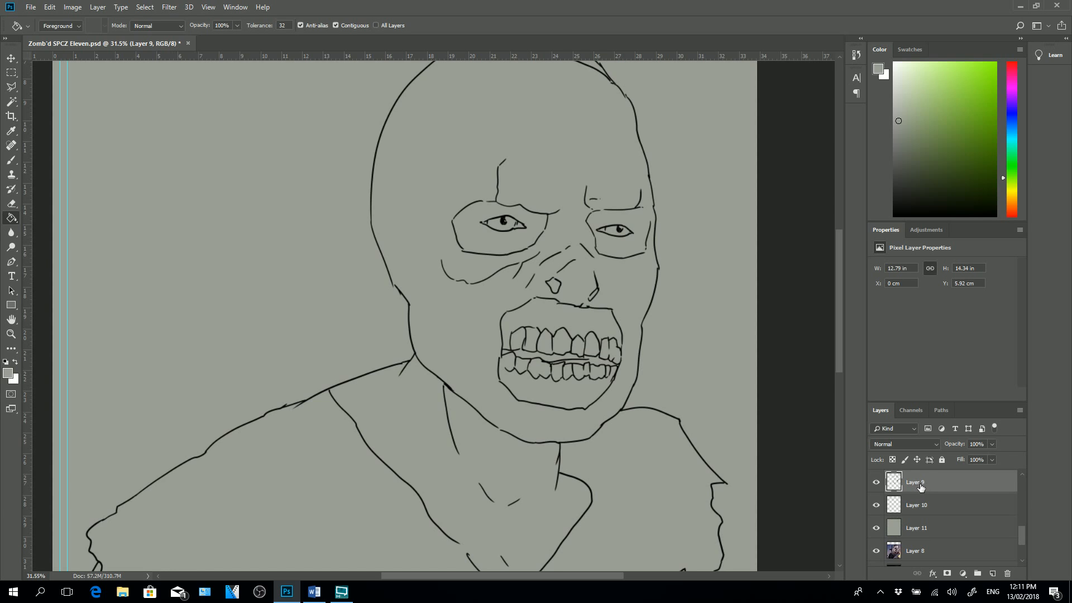
double_click(924, 483)
text(Linework)
- Rename Layer 10, the empty layer directly below Linework, to "Tone"
double_click(924, 510)
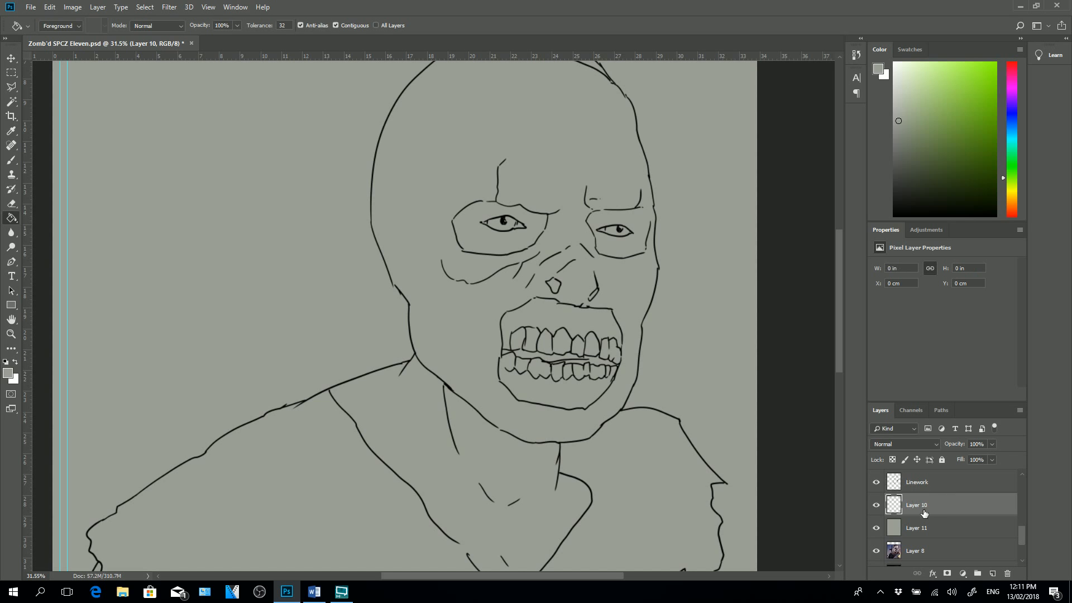
text(Tone)
click(934, 482)
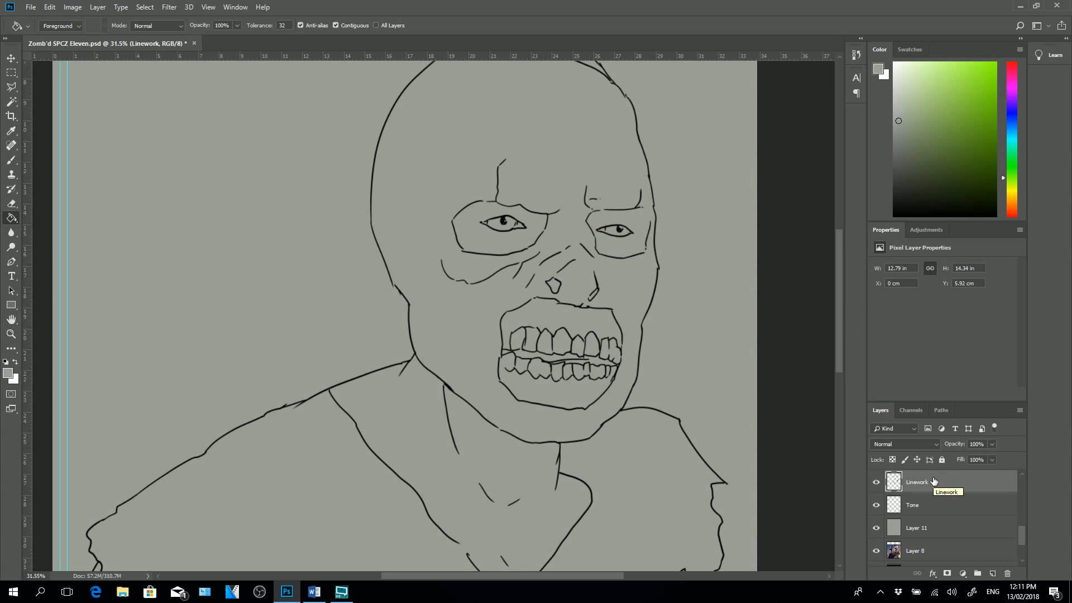
click(921, 504)
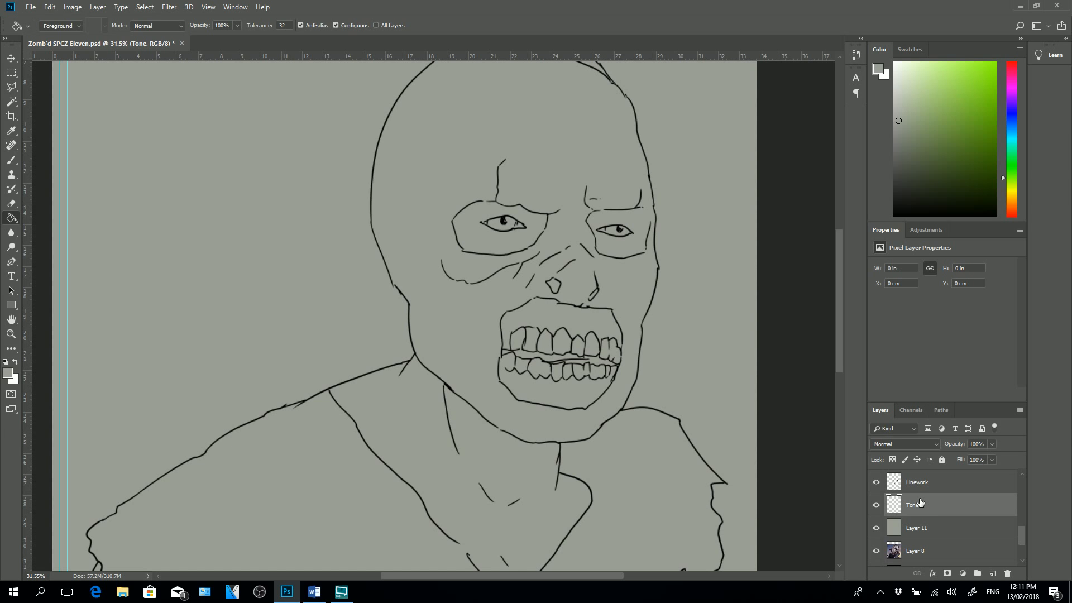
- On the Linework layer, paint over the stray overlapping lines at the skull's upper-right edge with the grey-green brush
scroll(837, 370, down, 3)
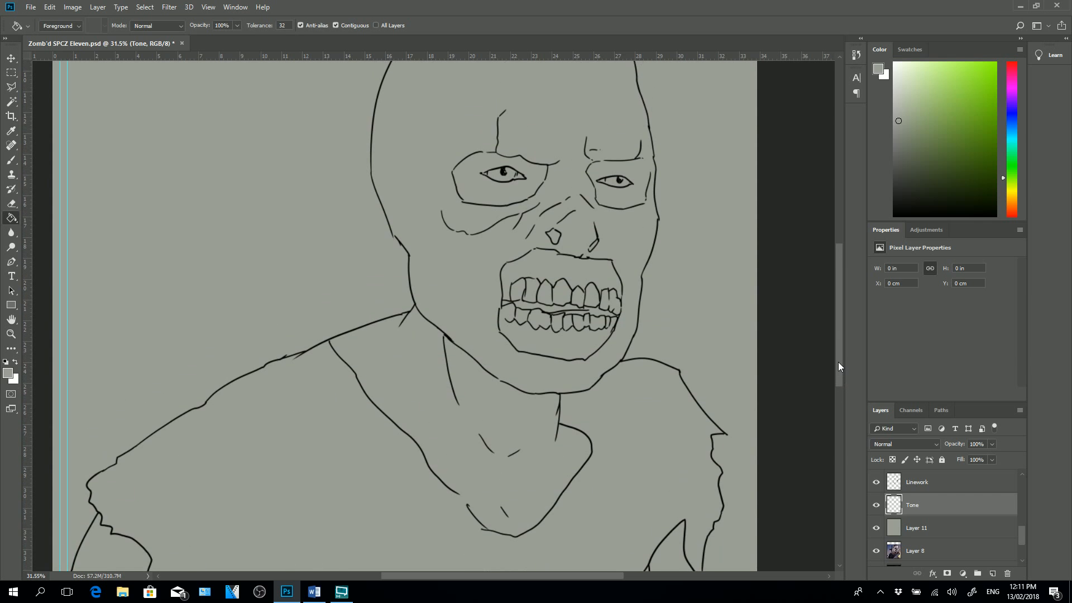
key(ctrl+minus)
key(ctrl+minus)
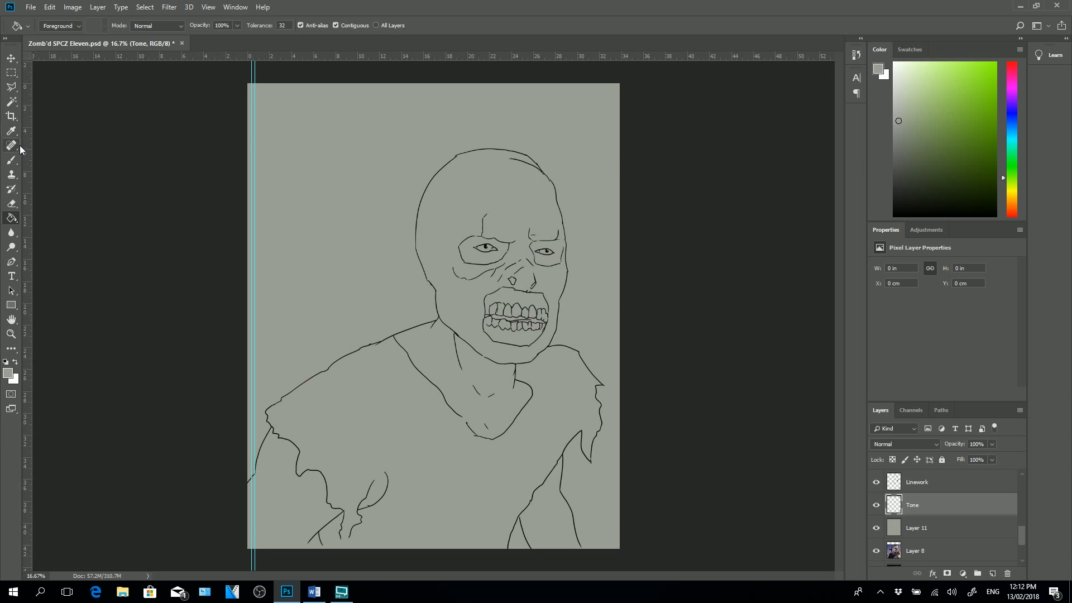
click(12, 160)
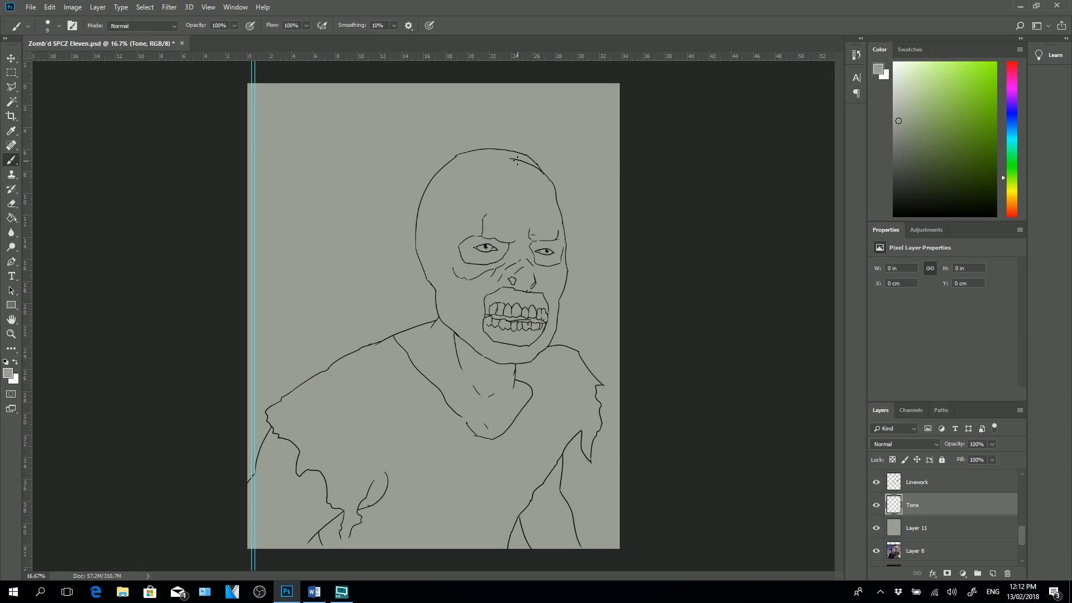
scroll(538, 165, up, 6)
scroll(551, 166, up, 10)
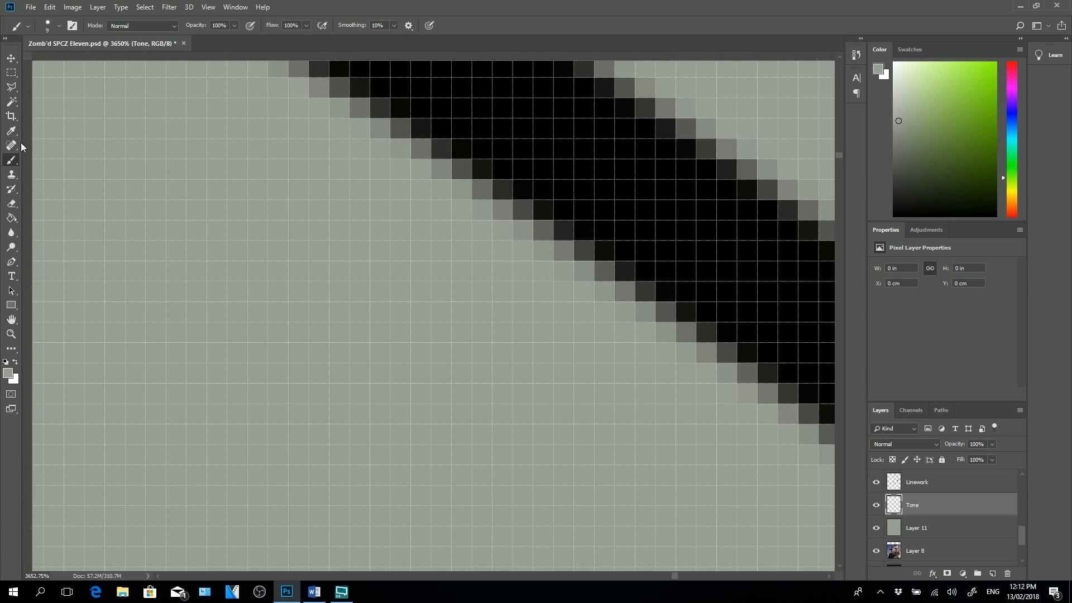
scroll(21, 143, down, 10)
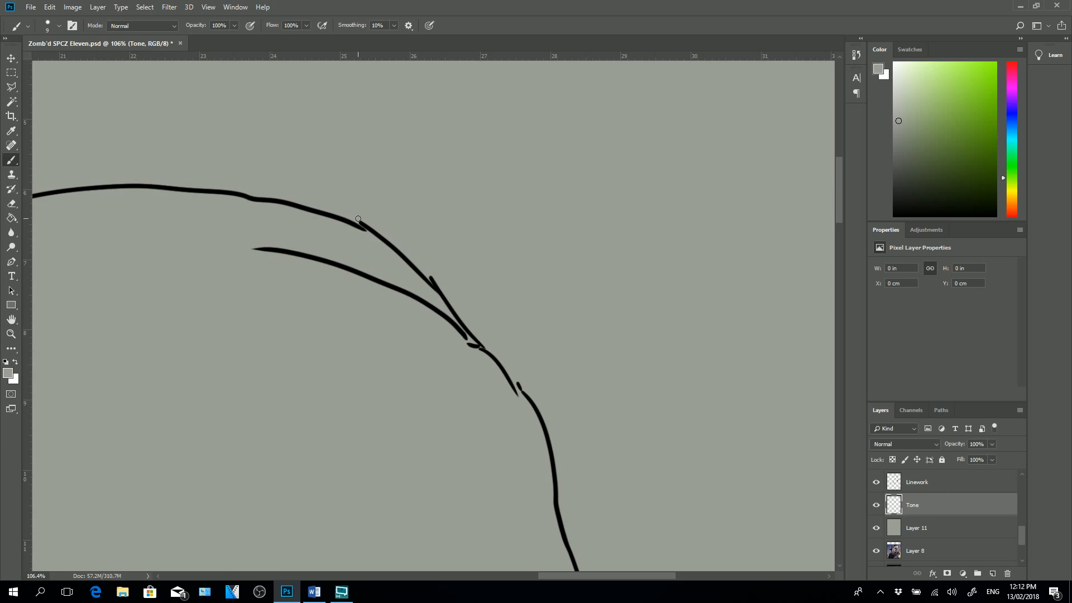
key(alt+bracketright)
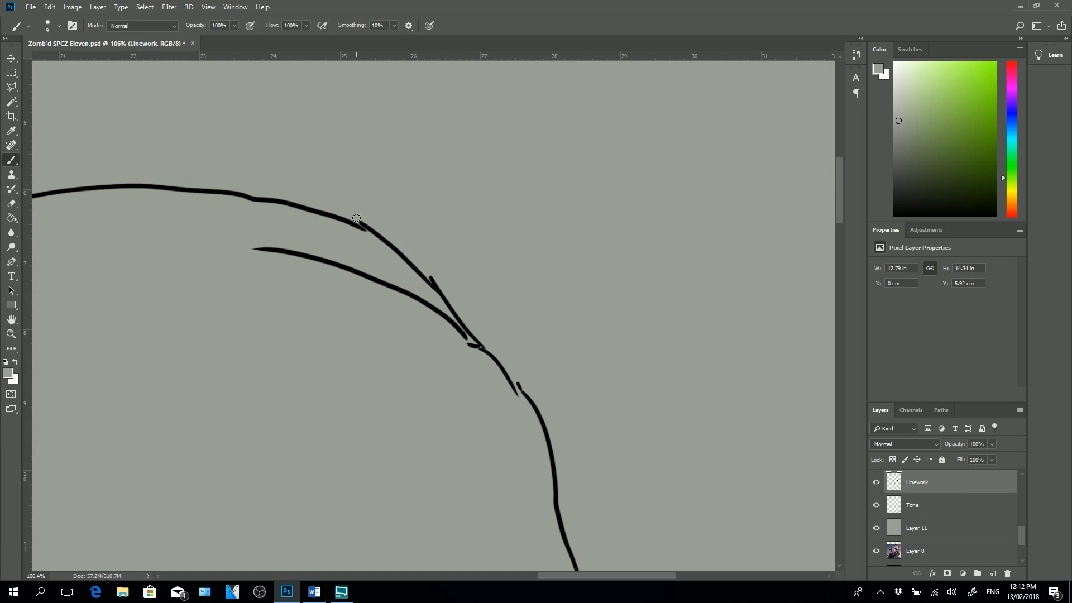
mouse_move(352, 216)
mouse_down()
mouse_move(460, 295)
mouse_move(363, 226)
mouse_move(467, 320)
mouse_move(404, 249)
mouse_move(449, 288)
mouse_move(369, 229)
mouse_move(492, 346)
mouse_move(371, 232)
mouse_up()
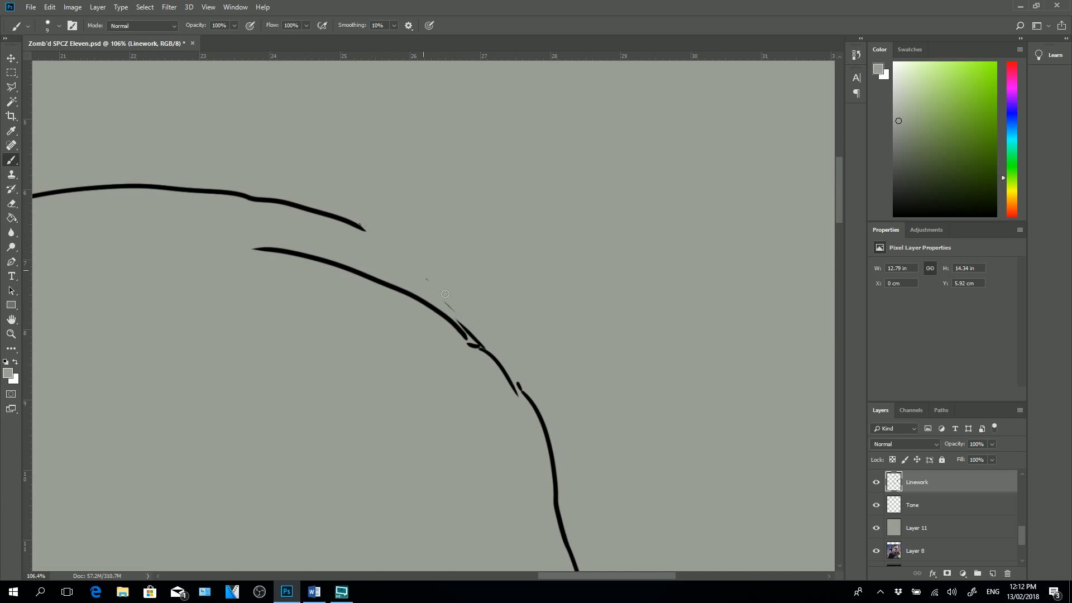
mouse_move(446, 294)
mouse_down()
mouse_move(511, 359)
mouse_move(485, 356)
mouse_move(460, 319)
mouse_move(520, 390)
mouse_move(472, 353)
mouse_move(515, 393)
mouse_move(476, 338)
mouse_move(514, 375)
mouse_move(513, 391)
mouse_move(481, 354)
mouse_move(510, 384)
mouse_up()
drag(458, 336, 469, 342)
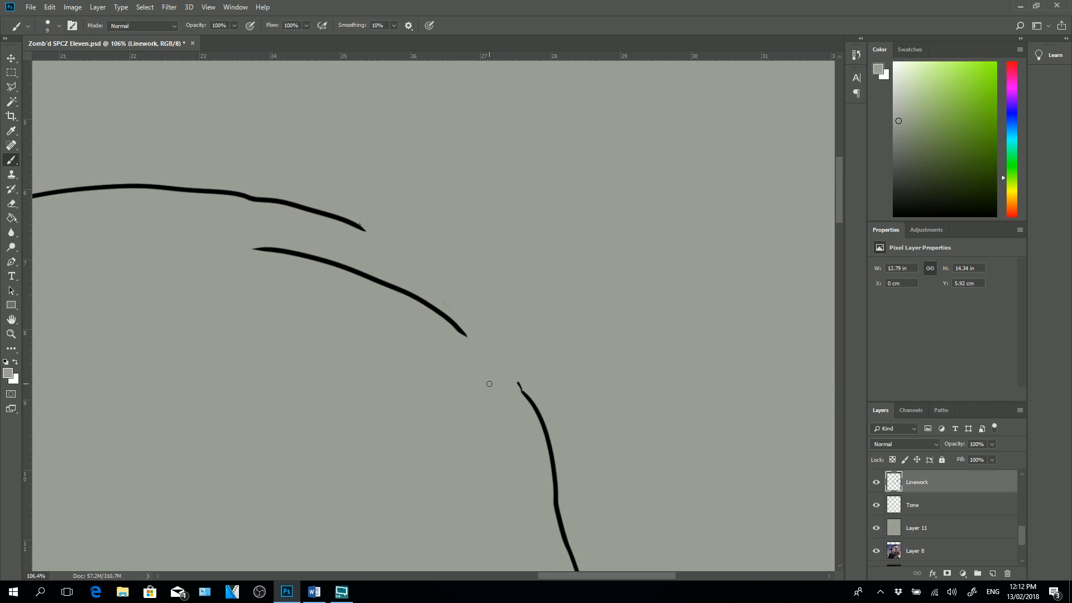
mouse_move(464, 335)
mouse_down()
mouse_move(491, 357)
mouse_move(470, 336)
mouse_up()
drag(460, 327, 458, 329)
- Cover the outer outline across the crown of the skull with grey-green brush strokes, including the end of the left-hand line
click(11, 203)
click(12, 161)
drag(635, 585, 620, 565)
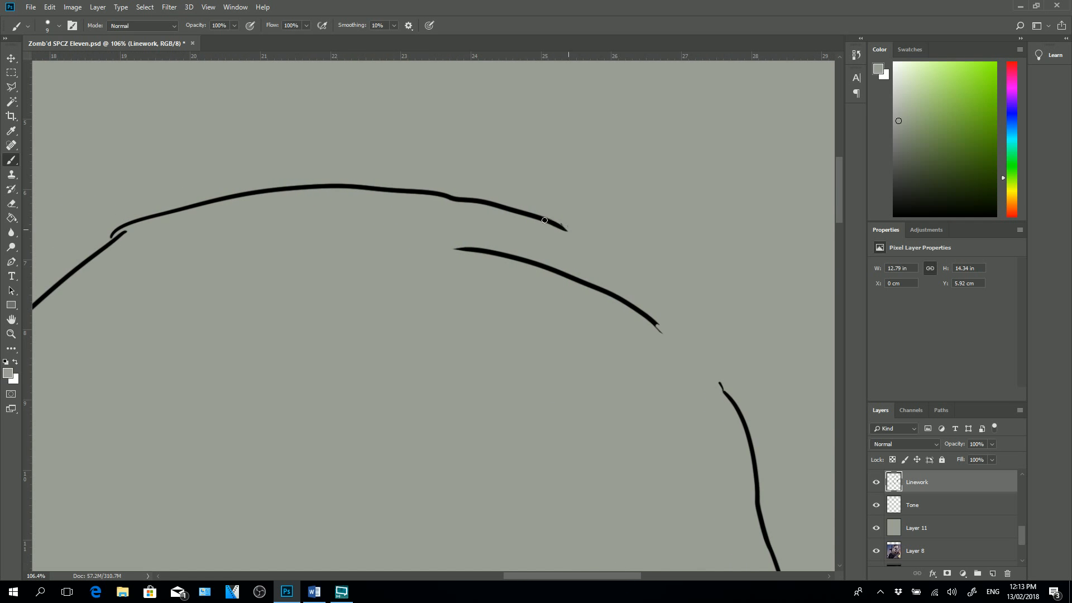
drag(568, 230, 396, 188)
mouse_move(491, 204)
mouse_down()
mouse_move(548, 222)
mouse_move(391, 190)
mouse_move(563, 229)
mouse_up()
mouse_move(397, 190)
mouse_down()
mouse_move(237, 193)
mouse_move(120, 226)
mouse_up()
mouse_move(202, 203)
mouse_down()
mouse_move(112, 228)
mouse_move(137, 217)
mouse_move(116, 229)
mouse_up()
drag(234, 199, 200, 202)
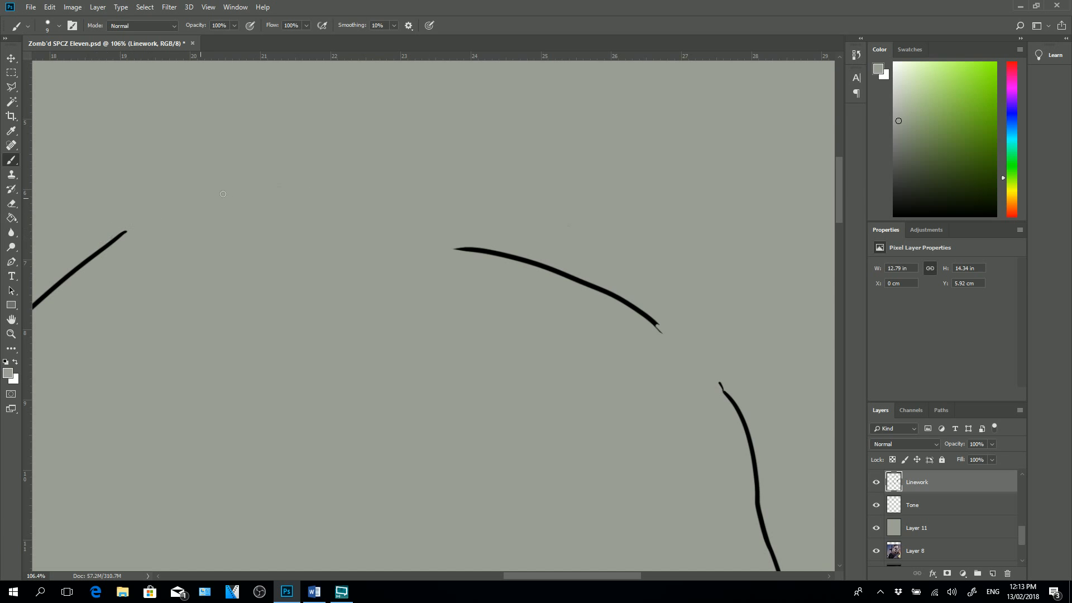
drag(129, 230, 66, 272)
click(10, 175)
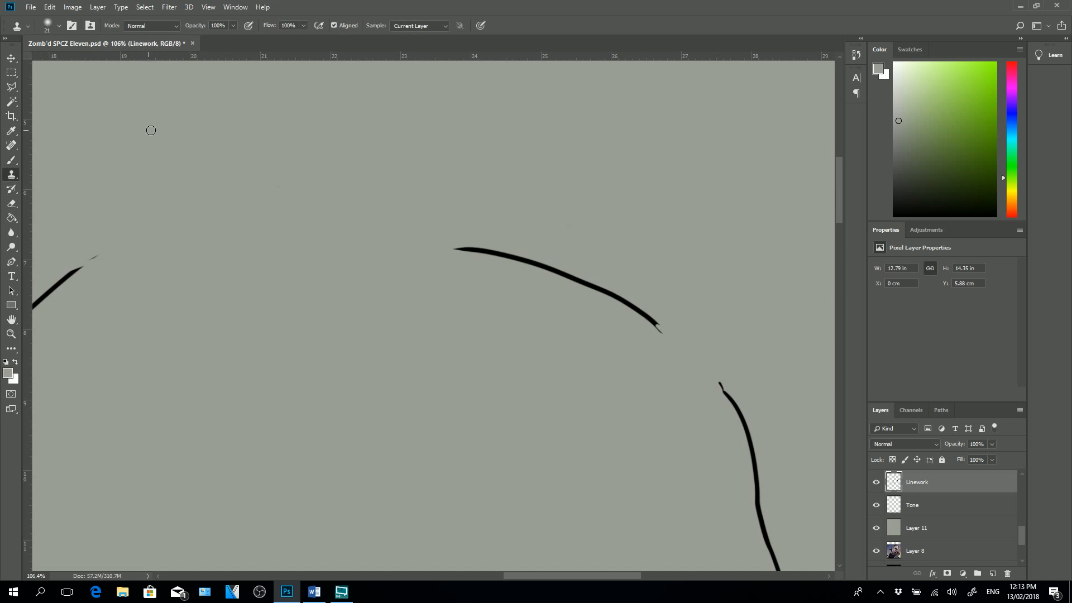
click(178, 110)
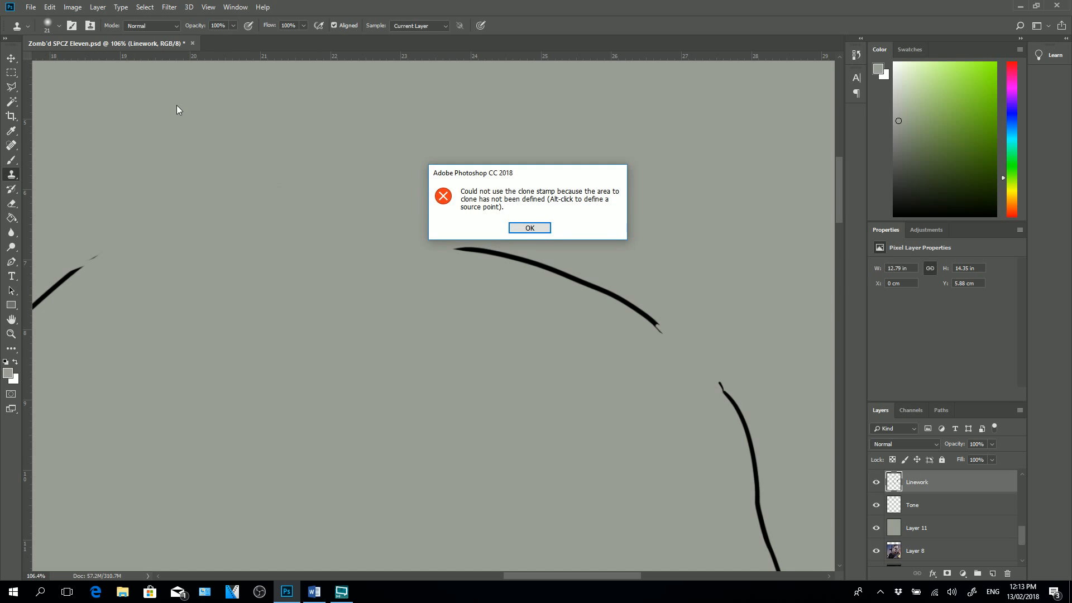
click(531, 228)
click(11, 160)
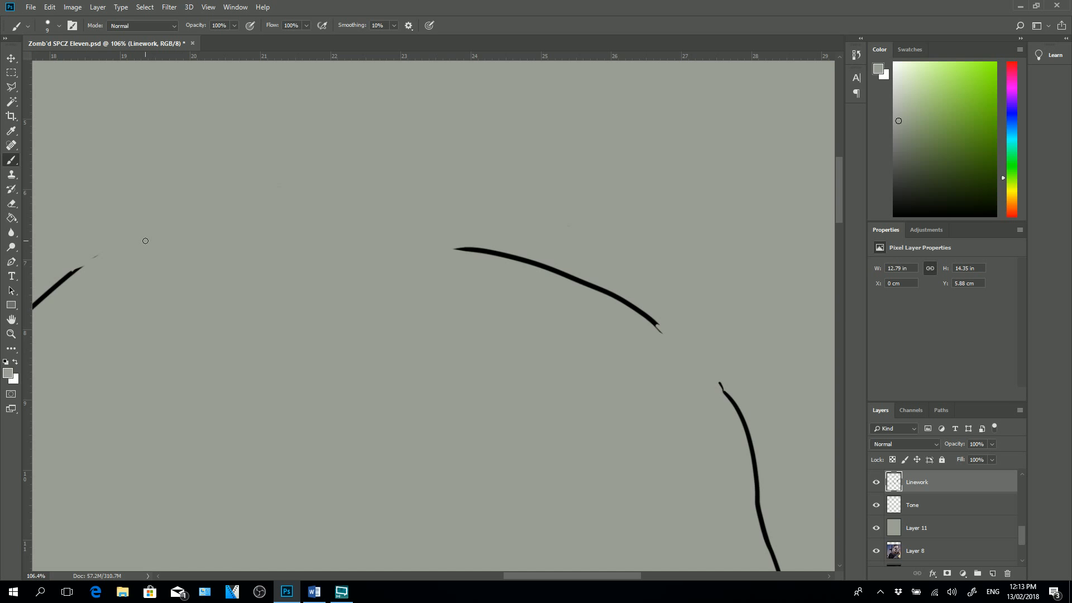
- Delete the leftover line fragments at the crown within a rectangular selection, reset the colours to black and white, and deselect
click(11, 72)
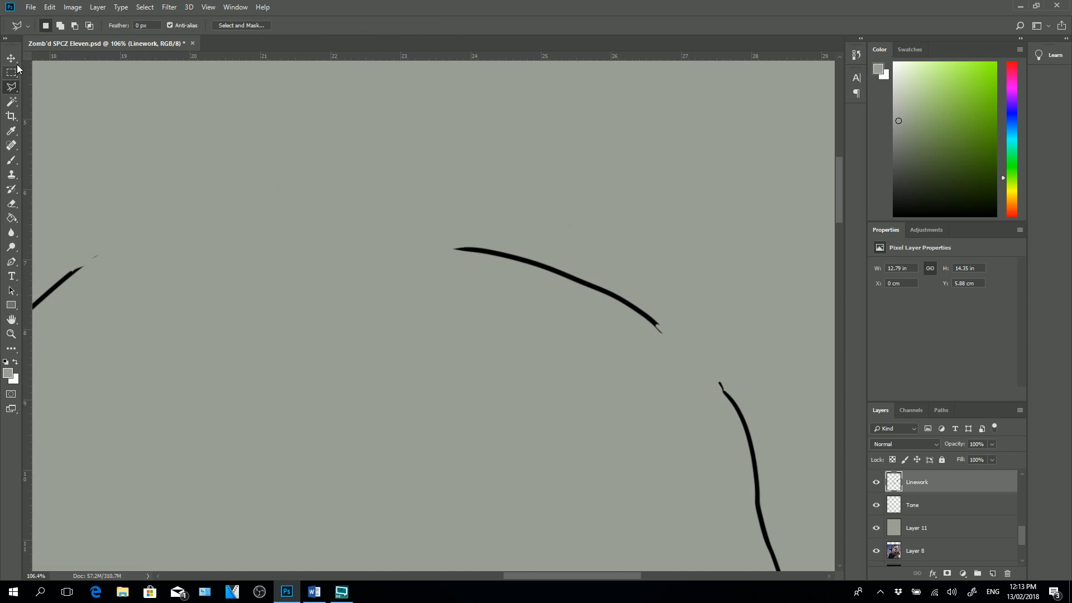
drag(72, 191, 456, 275)
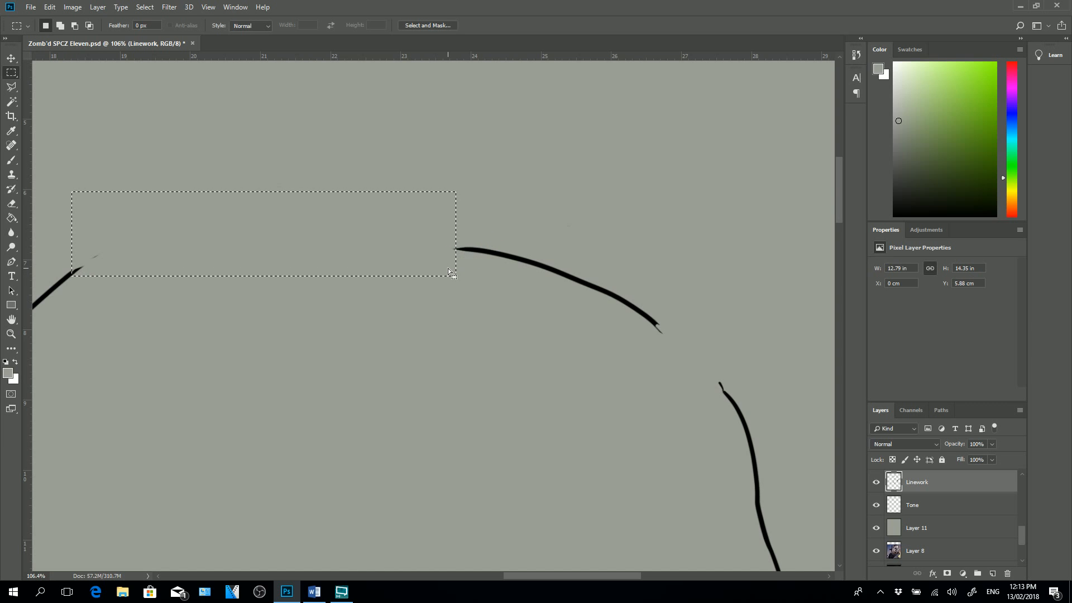
click(5, 363)
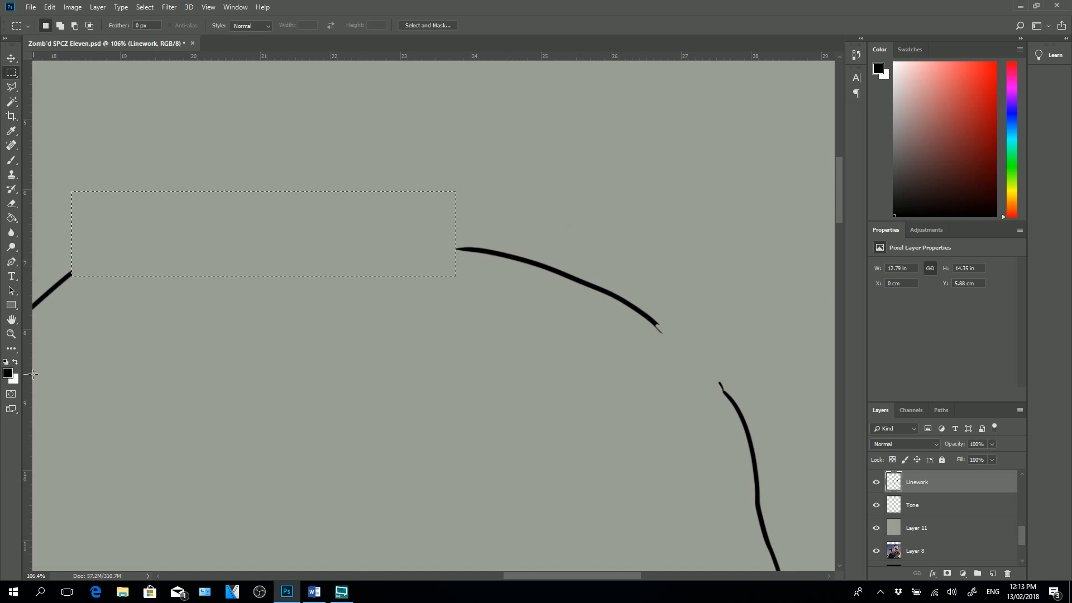
key(ctrl+d)
- Redraw the skull's top outline in black with the Brush, joining it to the side outlines and the remaining inner curve
click(14, 159)
mouse_move(463, 245)
mouse_down()
mouse_move(326, 238)
mouse_move(100, 263)
mouse_move(68, 286)
mouse_up()
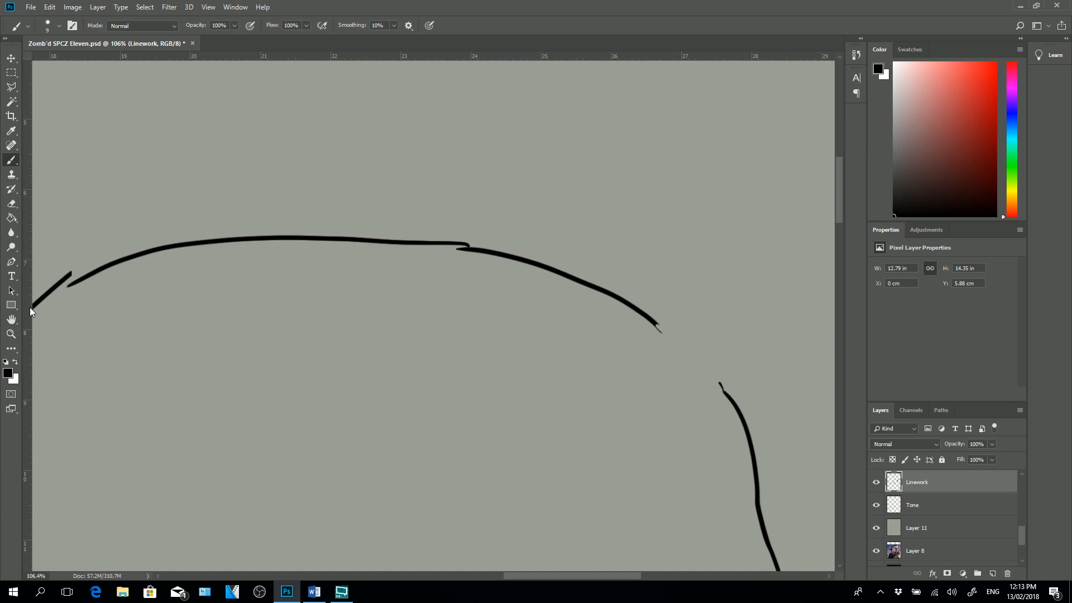
mouse_move(656, 323)
mouse_down()
mouse_move(713, 374)
mouse_move(728, 408)
mouse_up()
drag(80, 275, 37, 300)
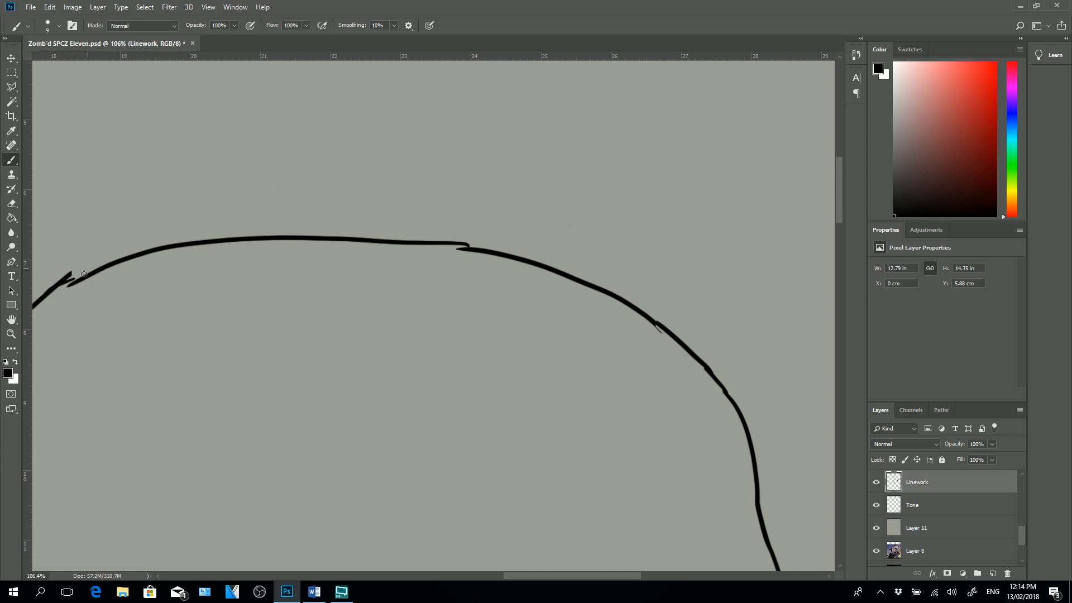
mouse_move(91, 268)
mouse_down()
mouse_move(58, 285)
mouse_move(114, 260)
mouse_up()
- Close the gaps in the outlines of the figure's left-hand eye socket and eye with short black brush strokes
drag(842, 213, 846, 262)
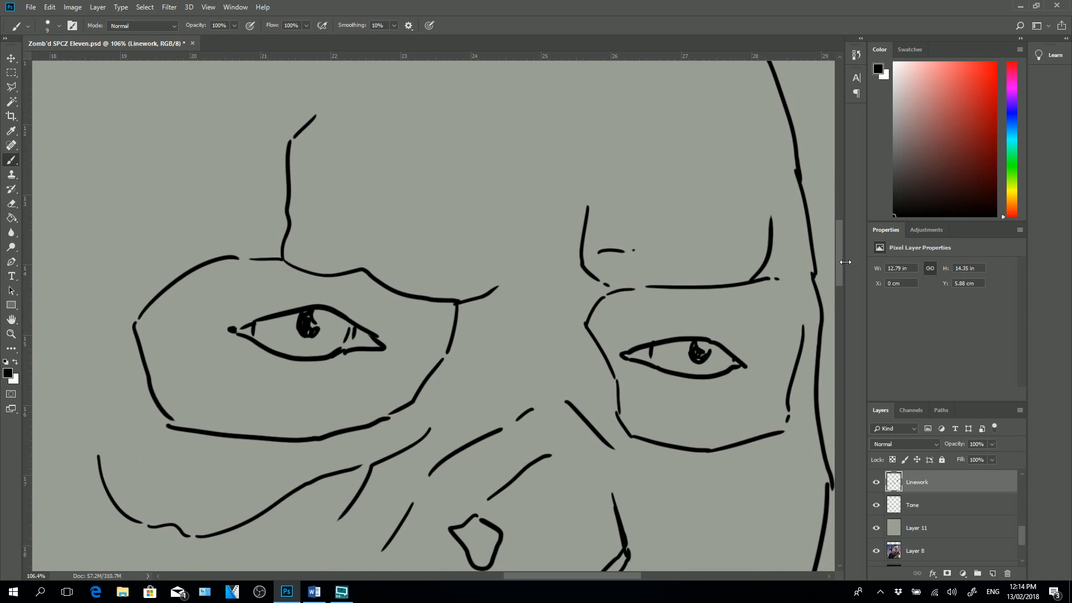
drag(136, 323, 139, 314)
drag(169, 418, 177, 426)
drag(234, 256, 251, 260)
drag(449, 349, 444, 357)
drag(397, 413, 385, 419)
drag(234, 329, 240, 329)
drag(349, 332, 347, 350)
mouse_move(304, 316)
mouse_down()
mouse_move(314, 333)
mouse_move(304, 319)
mouse_move(323, 306)
mouse_up()
drag(439, 363, 445, 345)
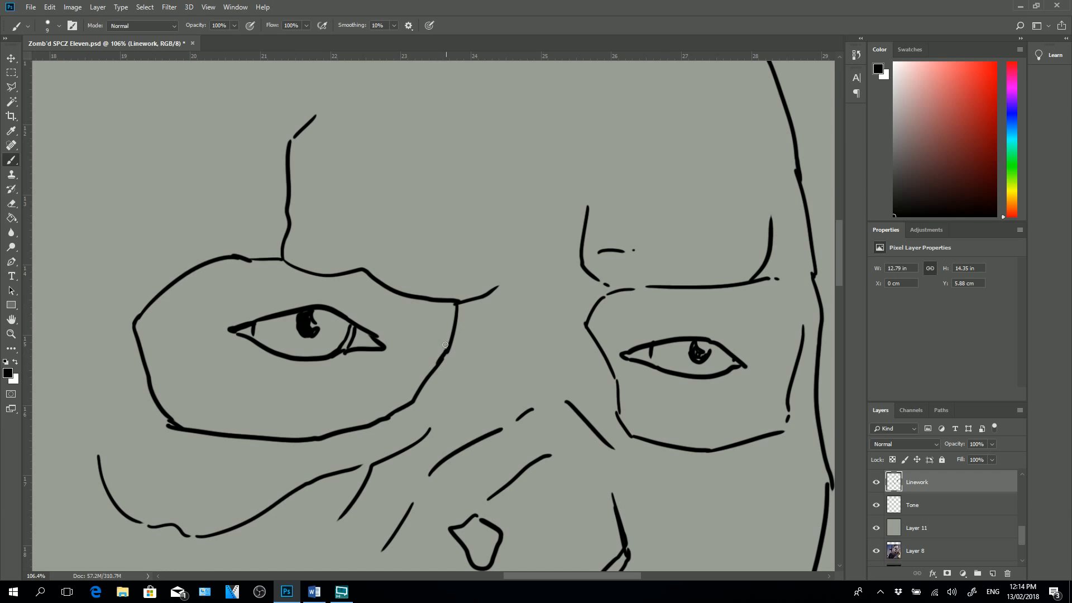
- Close the gaps in the right-hand eye socket outline and touch up that eye and its pupil in black
drag(595, 306, 650, 285)
drag(769, 278, 803, 328)
drag(788, 417, 783, 432)
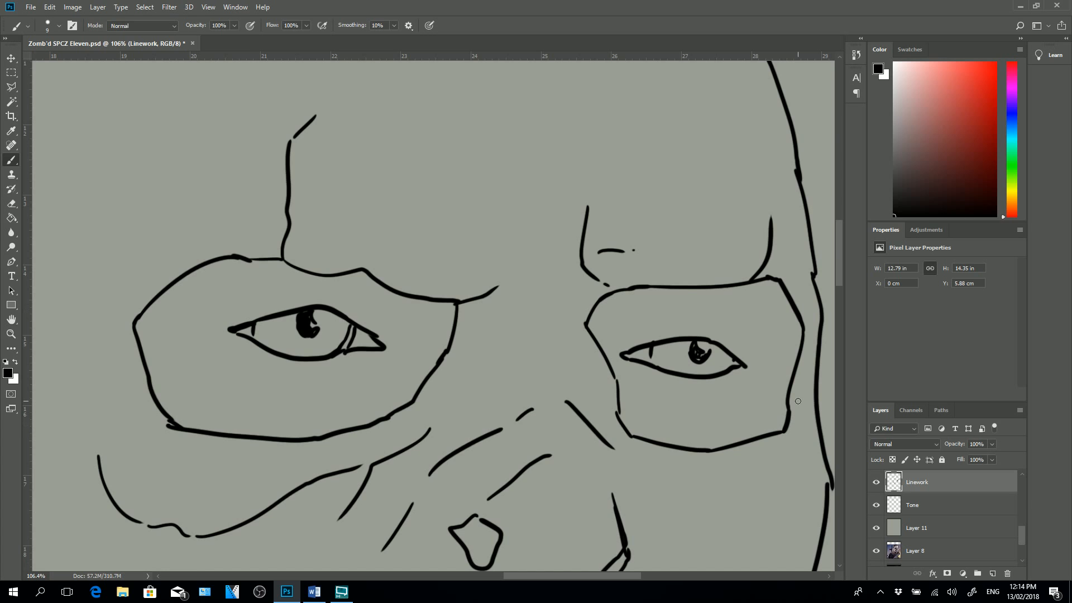
mouse_move(652, 357)
mouse_down()
mouse_move(614, 376)
mouse_move(618, 425)
mouse_up()
drag(694, 349, 705, 357)
- Fill both nostril shapes solid black with the Brush
drag(838, 270, 836, 304)
mouse_move(595, 346)
mouse_down()
mouse_move(623, 312)
mouse_move(608, 342)
mouse_up()
mouse_move(467, 286)
mouse_down()
mouse_move(455, 289)
mouse_move(474, 282)
mouse_move(458, 295)
mouse_move(472, 281)
mouse_move(468, 303)
mouse_move(476, 291)
mouse_move(480, 322)
mouse_move(492, 288)
mouse_move(496, 302)
mouse_move(486, 303)
mouse_up()
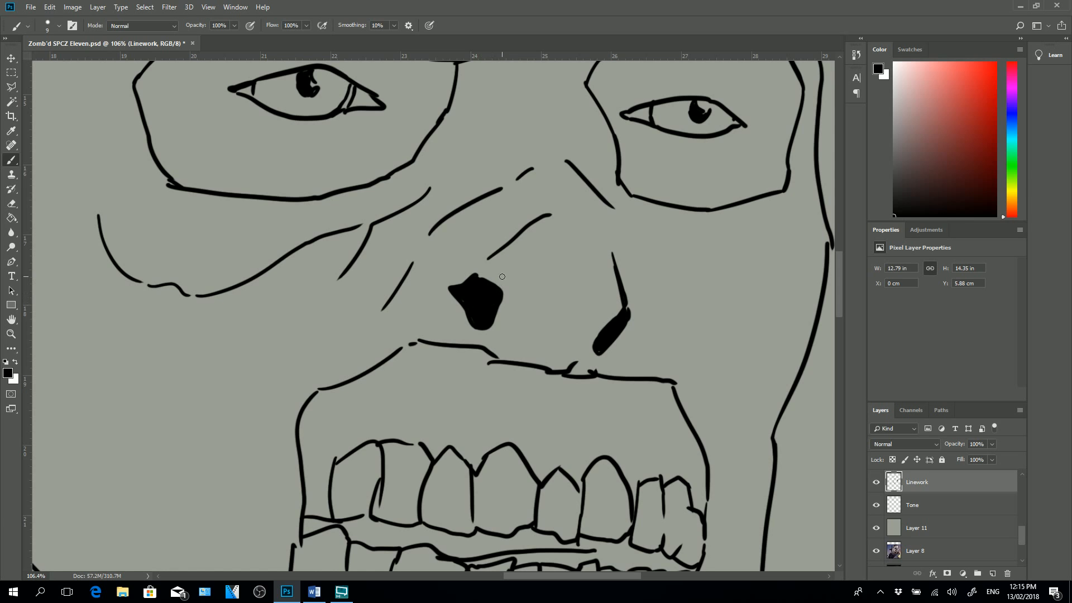
- Join the broken upper mouth outline and complete the open outlines of the upper teeth in black
drag(400, 350, 419, 342)
drag(492, 360, 509, 364)
mouse_move(334, 464)
mouse_down()
mouse_move(324, 445)
mouse_move(303, 471)
mouse_up()
drag(372, 515, 363, 516)
drag(420, 444, 411, 445)
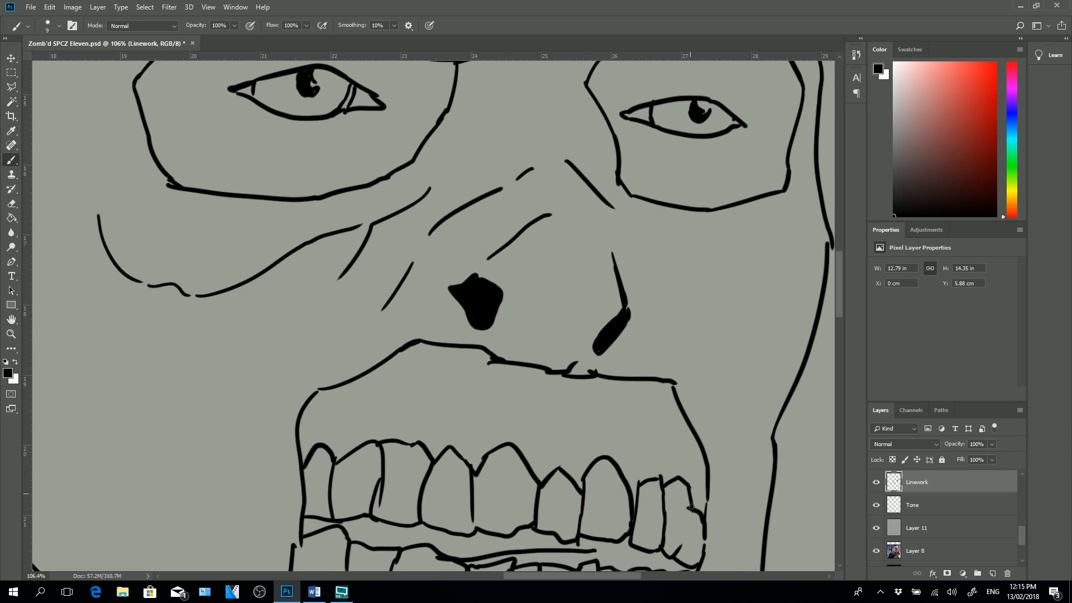
drag(691, 507, 681, 551)
- Close the gap in the jawline and connect the neck line to the chin with black brush strokes
drag(830, 235, 834, 333)
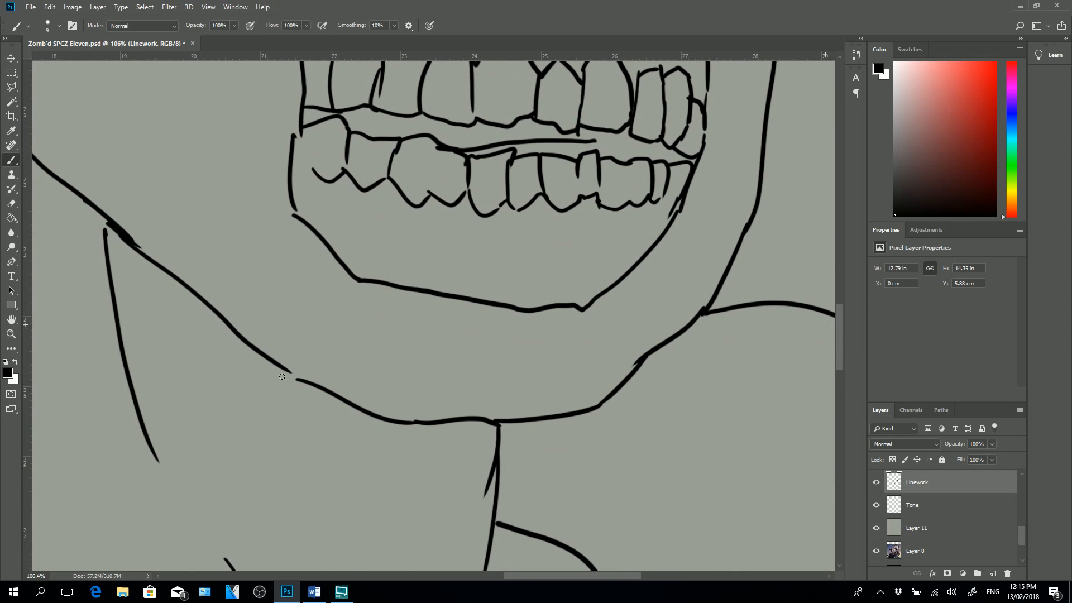
drag(286, 372, 304, 384)
drag(497, 427, 499, 432)
- Save the document with the repaired line art
key(ctrl+minus)
key(ctrl+minus)
key(ctrl+minus)
key(ctrl+minus)
key(ctrl+minus)
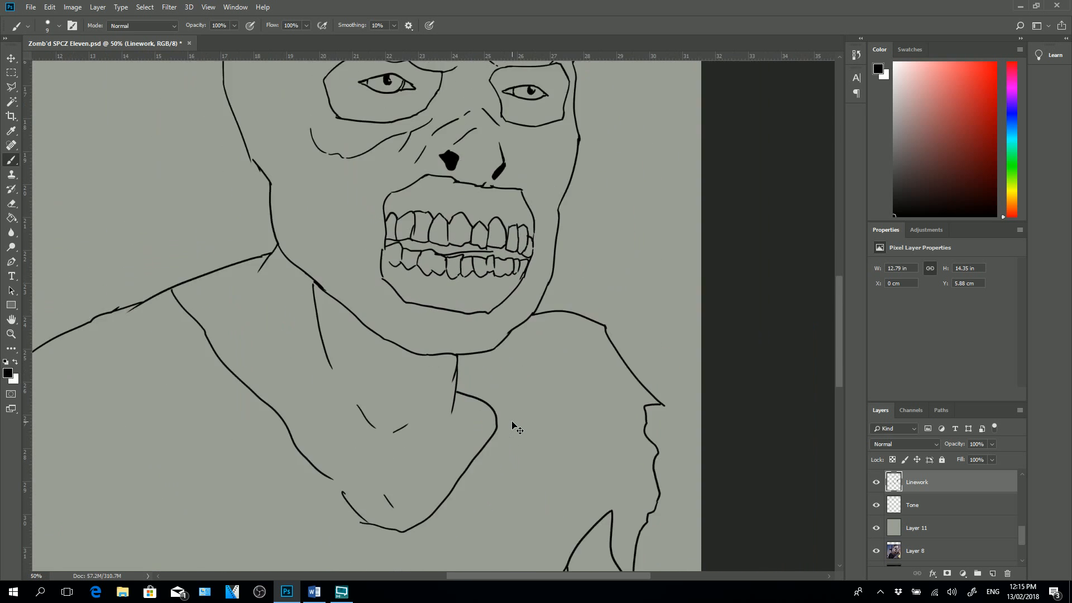
key(ctrl+minus)
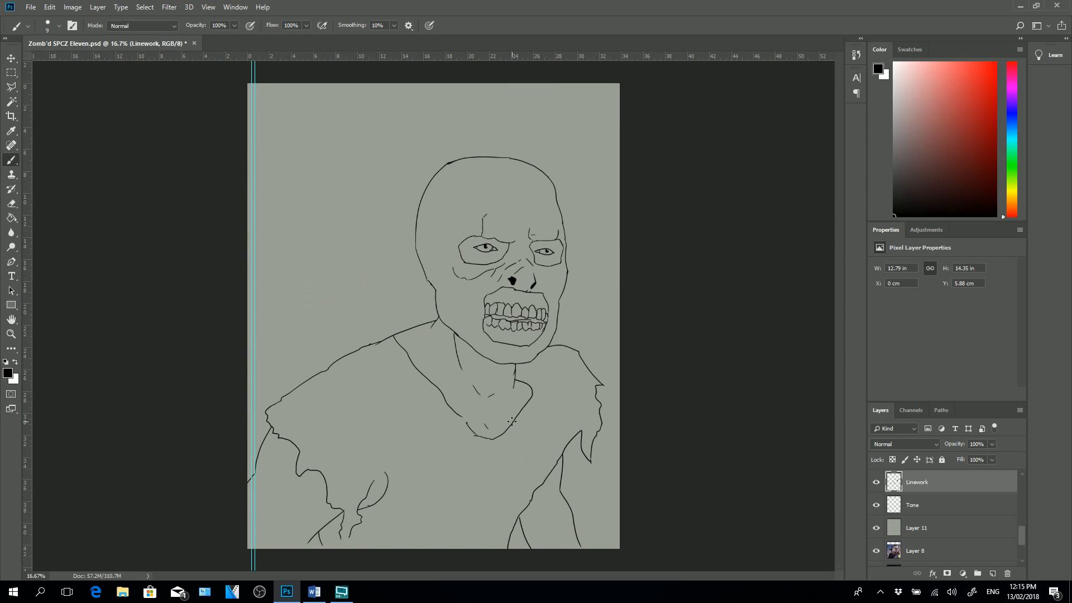
key(ctrl+s)
- Close the gap in the shirt's V-shaped neckline with a short black brush stroke
key(ctrl+plus)
key(ctrl+plus)
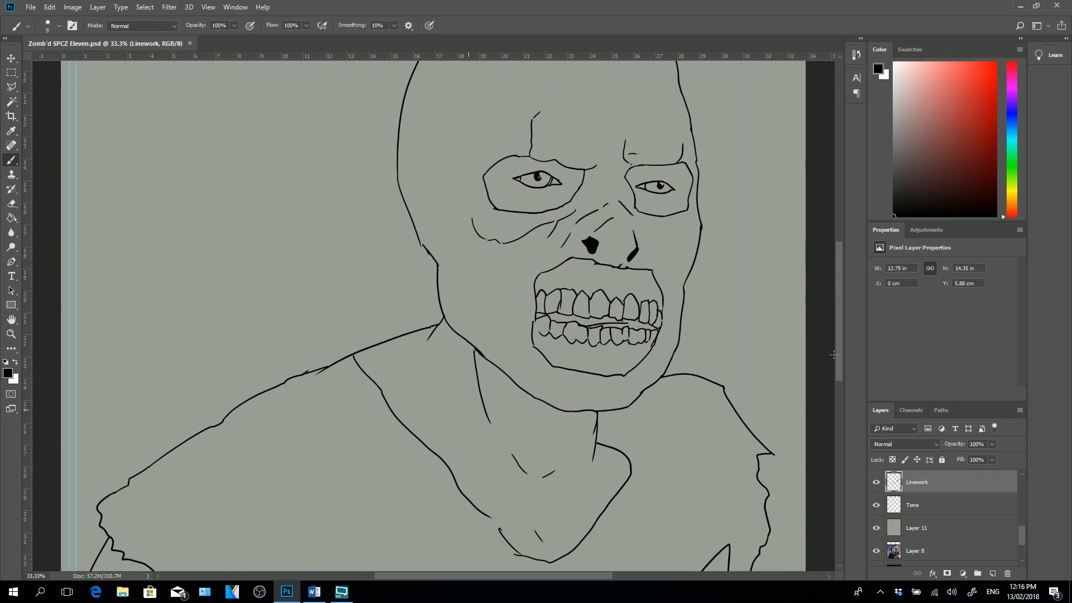
scroll(833, 356, down, 5)
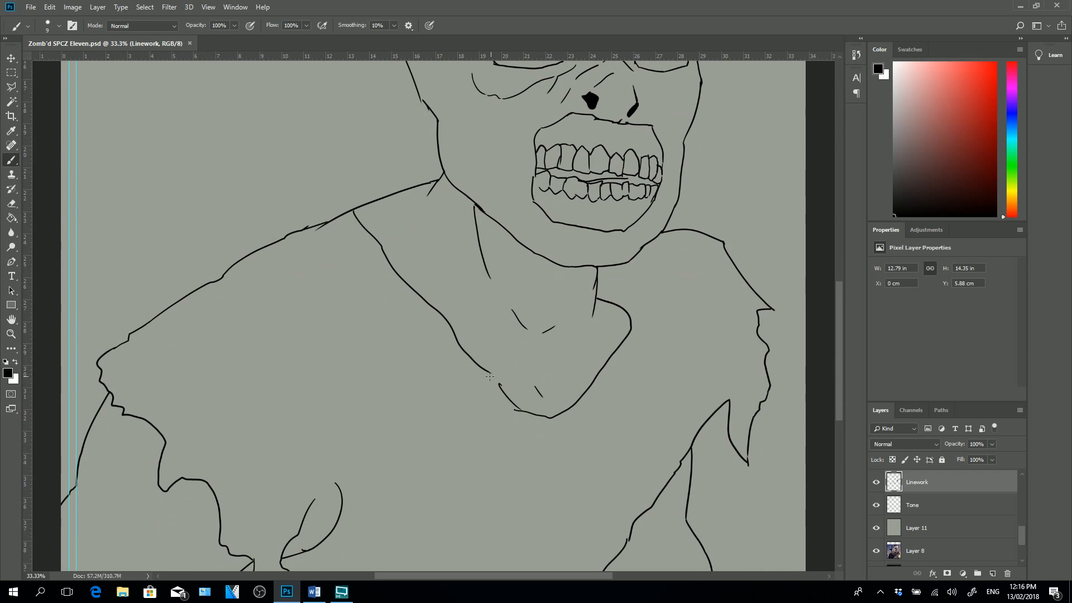
drag(492, 383, 490, 374)
- Clear all the guides from the document
drag(837, 394, 836, 429)
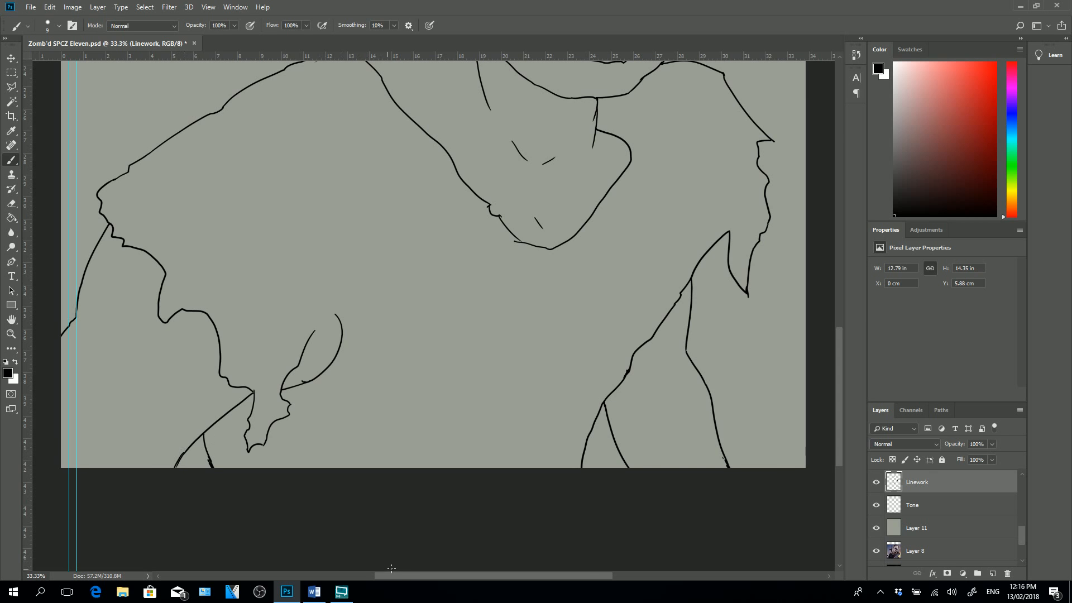
drag(399, 576, 370, 575)
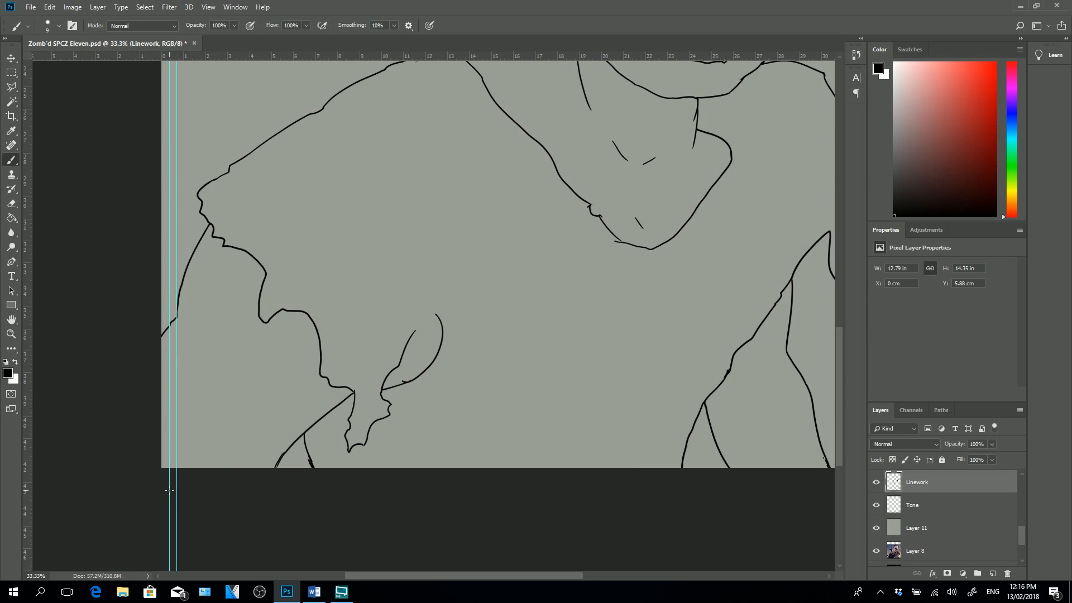
click(208, 7)
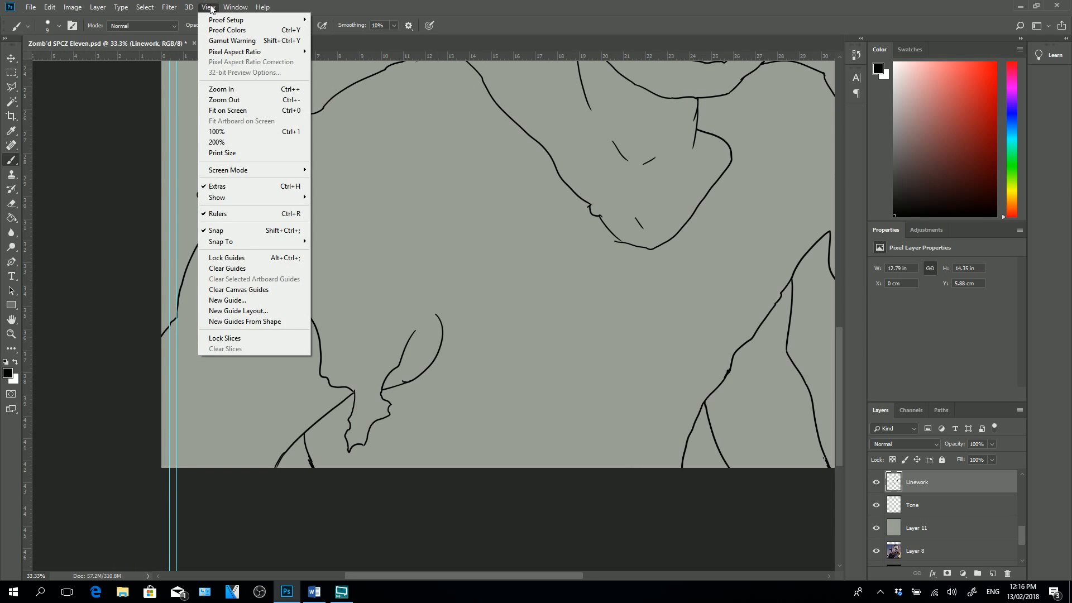
click(268, 268)
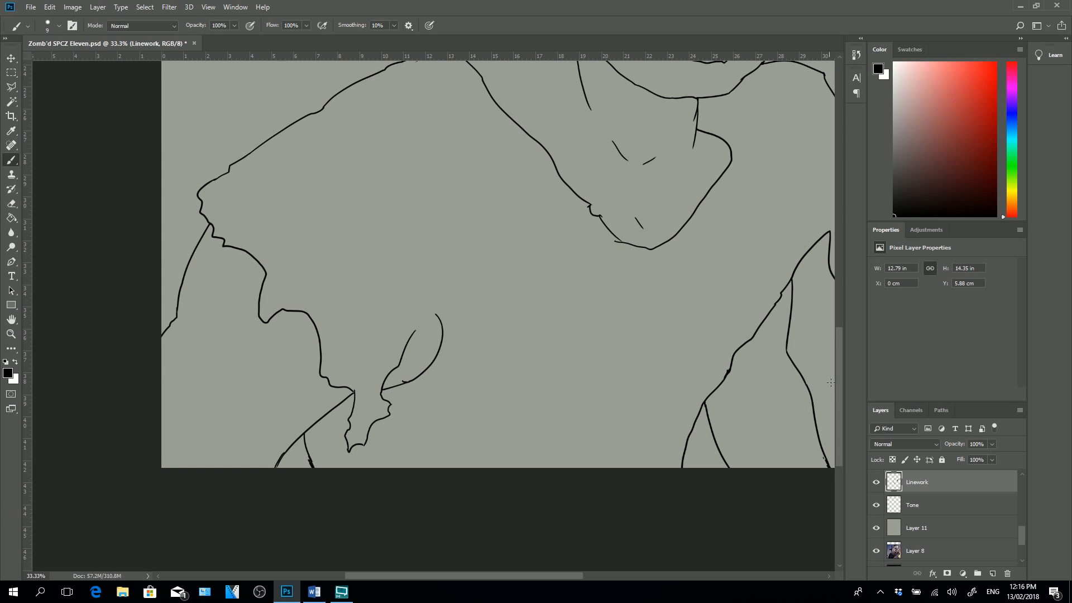
- Hide the grey-green Layer 11 to expose the photo and ready the Magic Wand on the Linework layer
drag(840, 395, 837, 305)
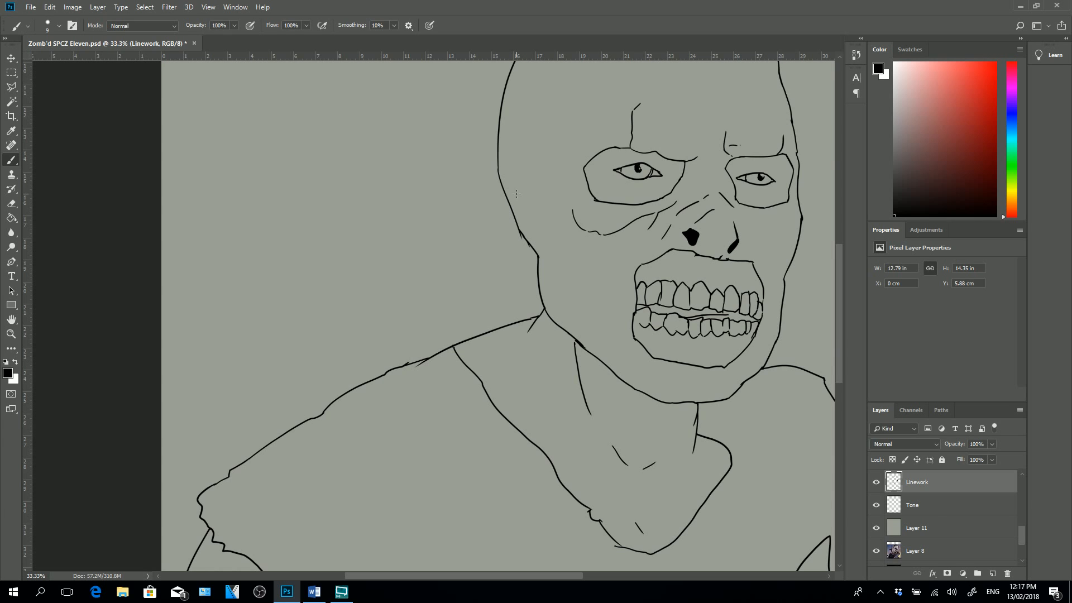
click(934, 506)
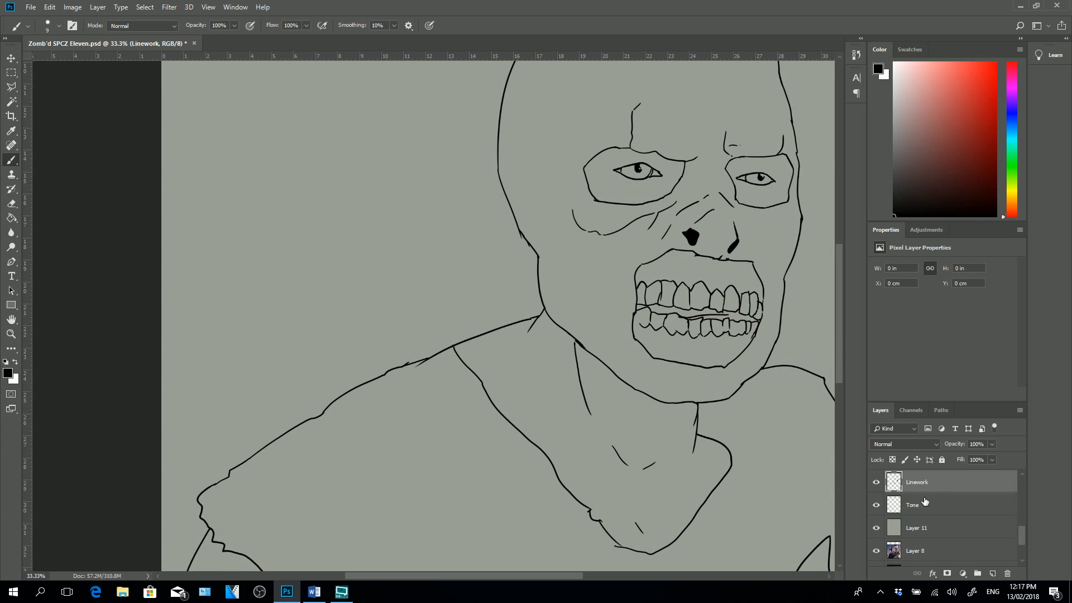
click(876, 528)
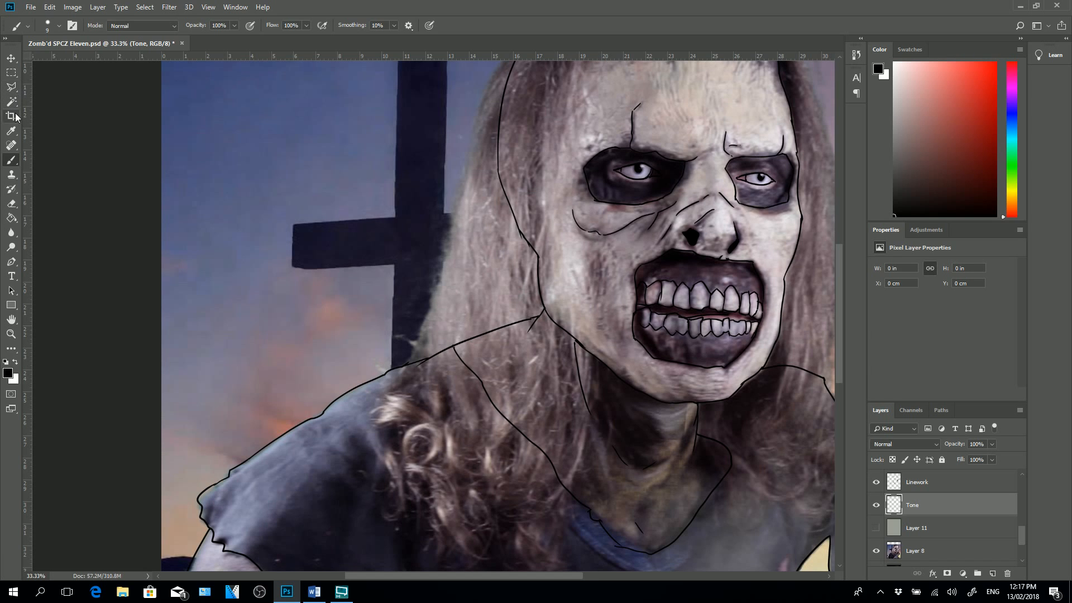
click(954, 480)
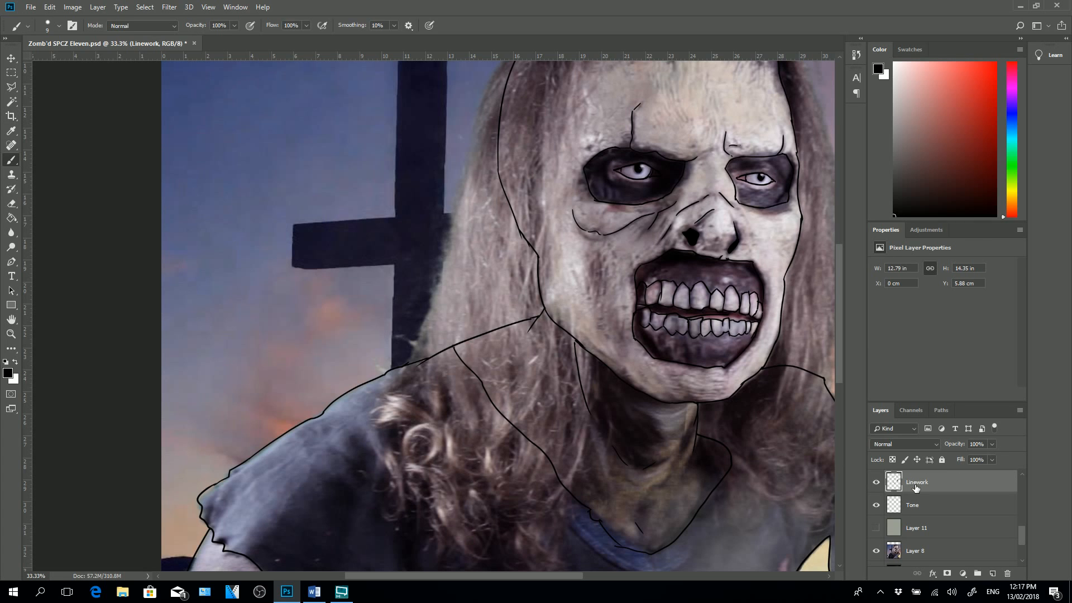
click(12, 102)
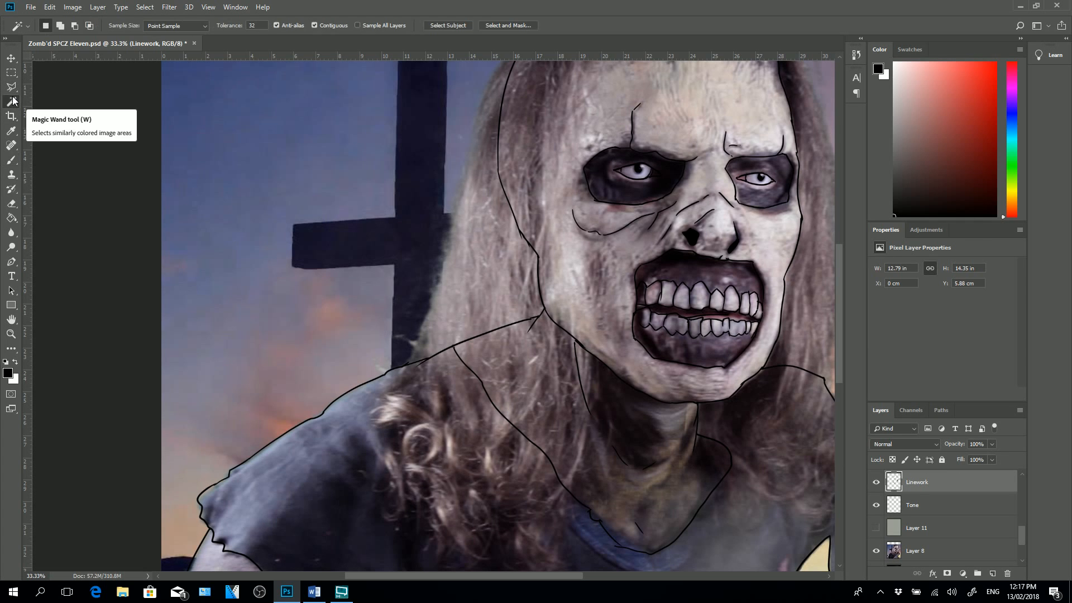
click(697, 270)
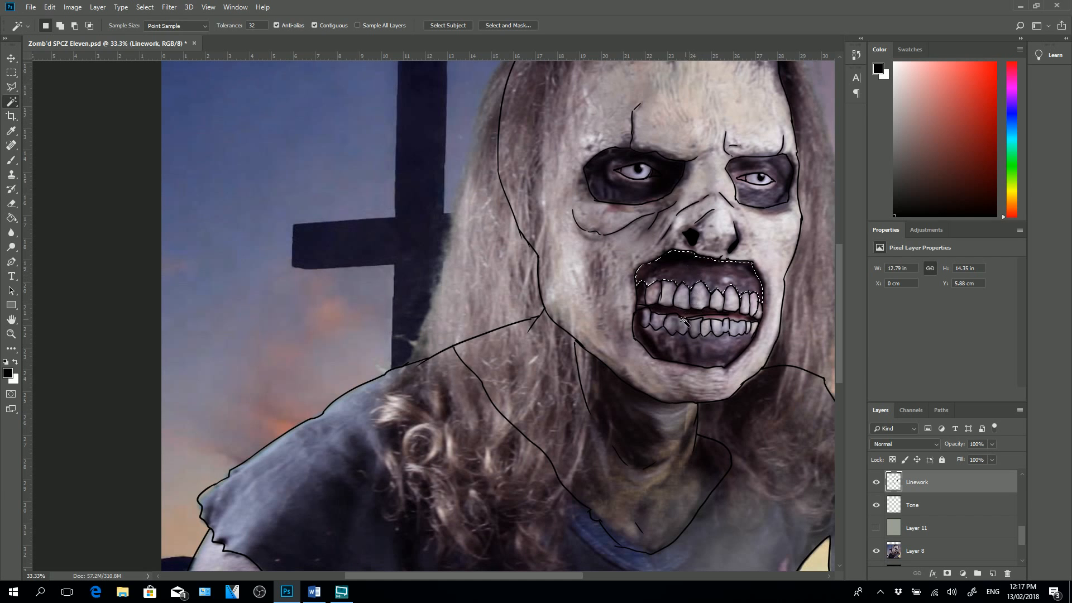
key(shift)
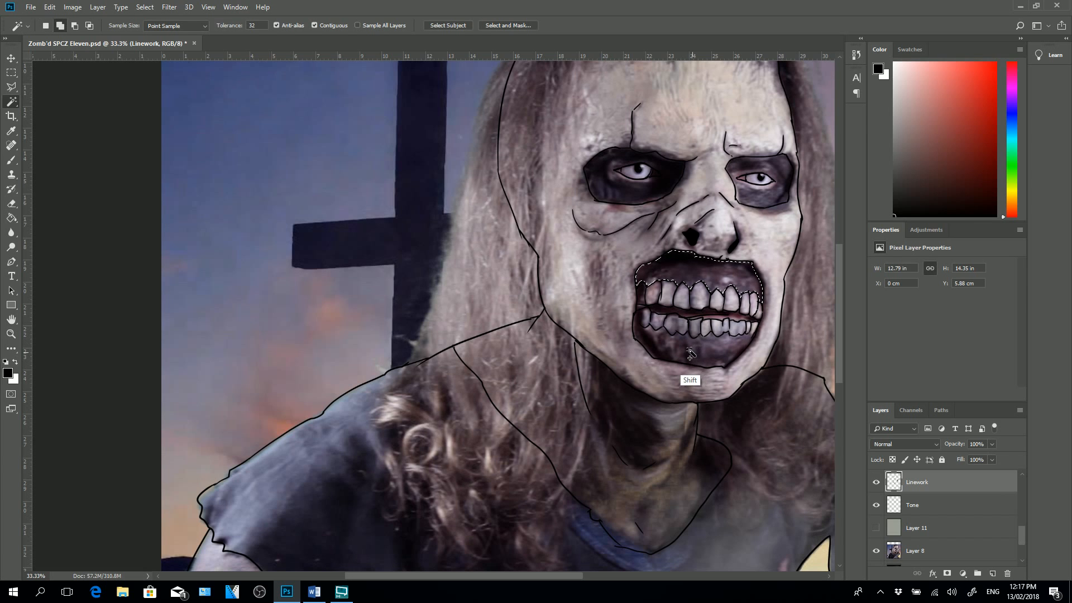
shift+click(686, 356)
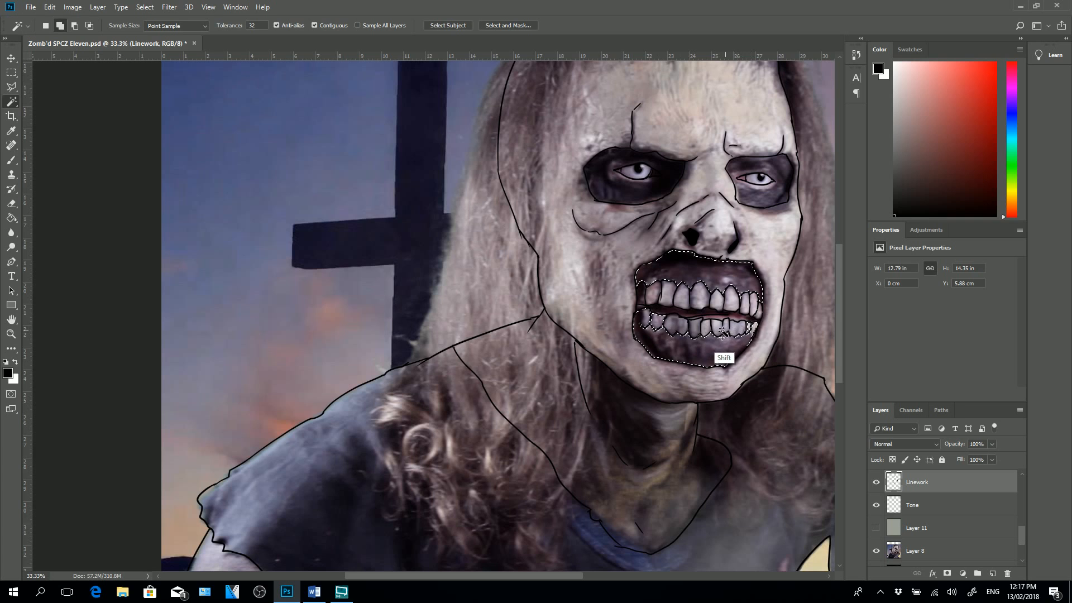
key(ctrl)
key(ctrl+d)
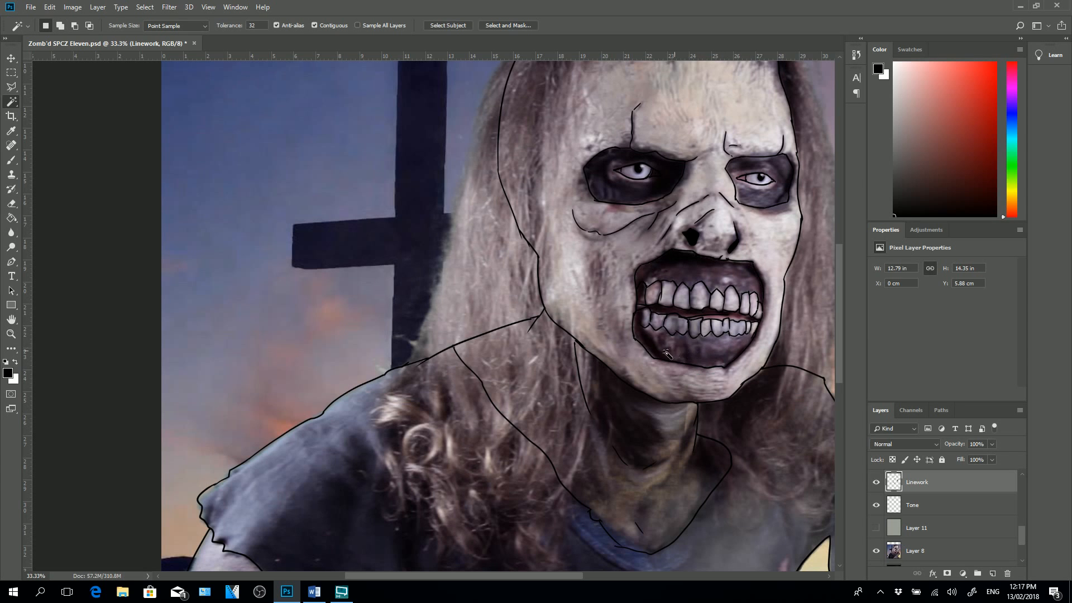
- Select the face, the neck area and both arms together from the Linework layer with the Magic Wand
click(786, 233)
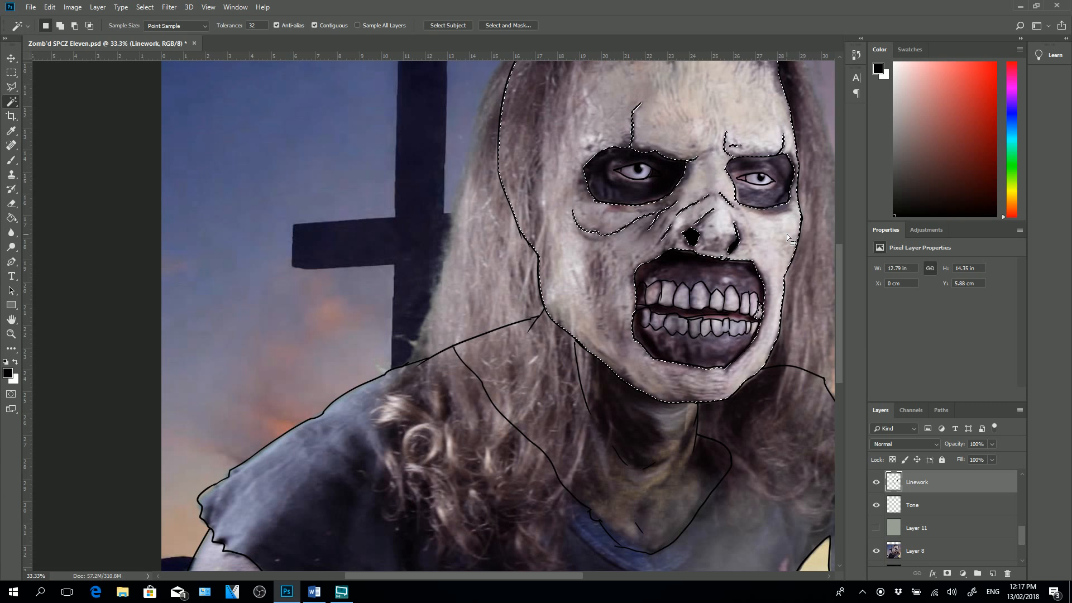
shift+click(548, 429)
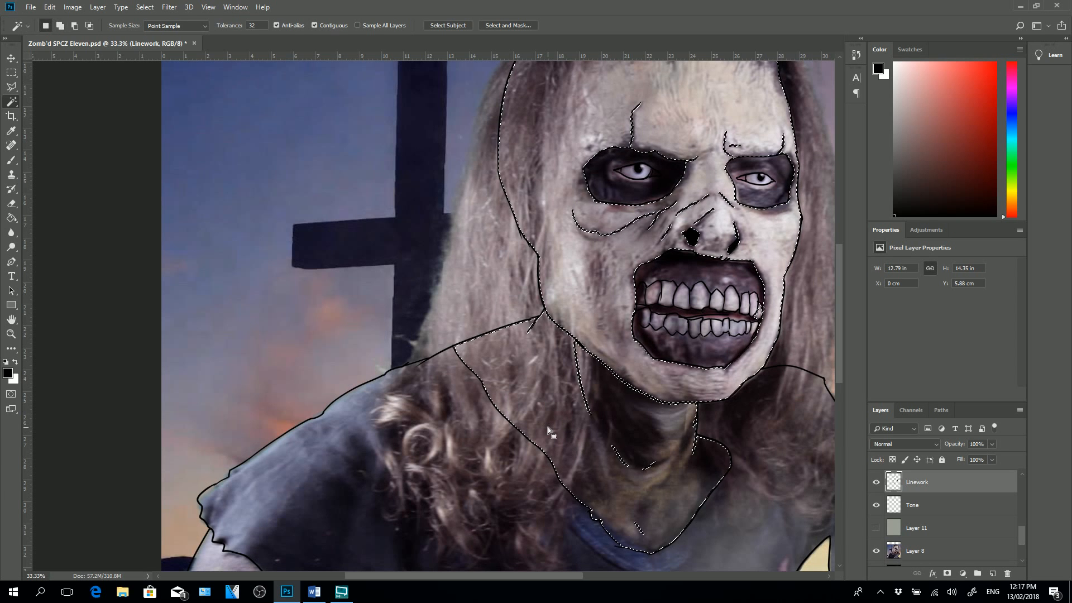
drag(836, 369, 834, 420)
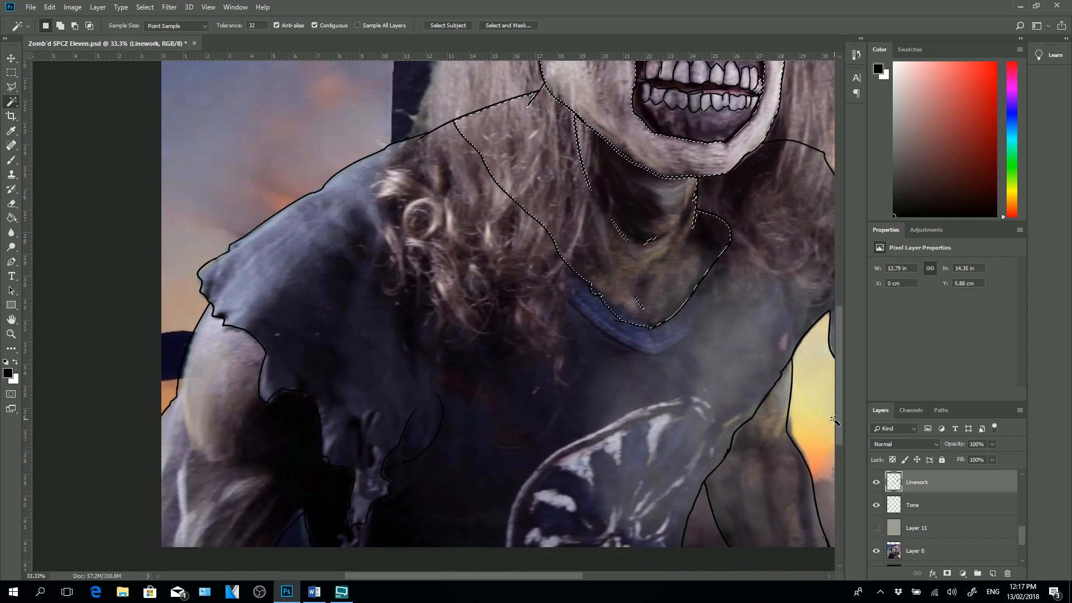
shift+click(207, 388)
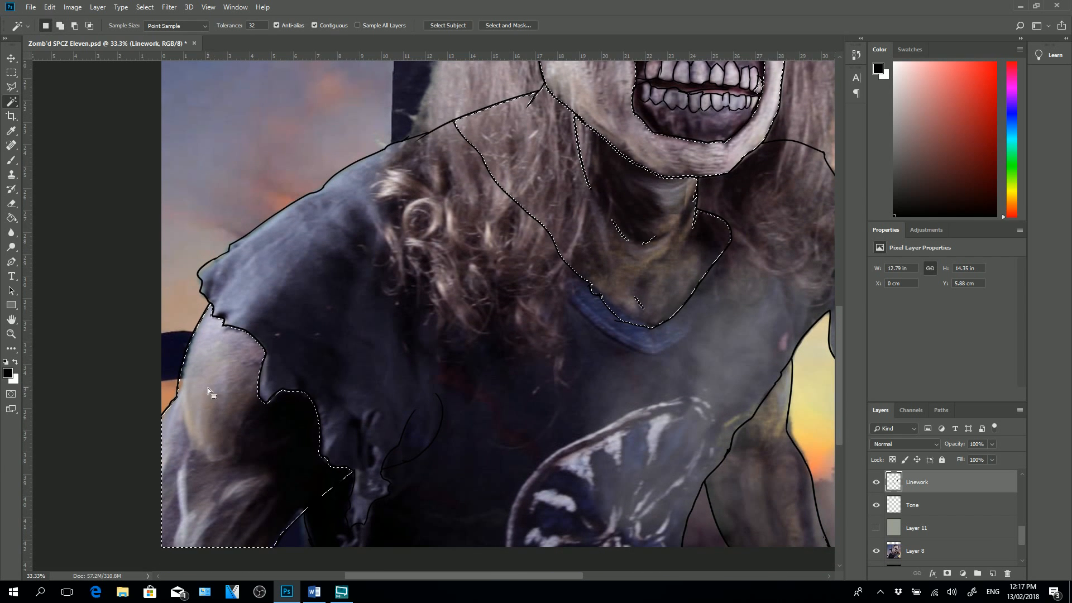
drag(503, 572, 544, 572)
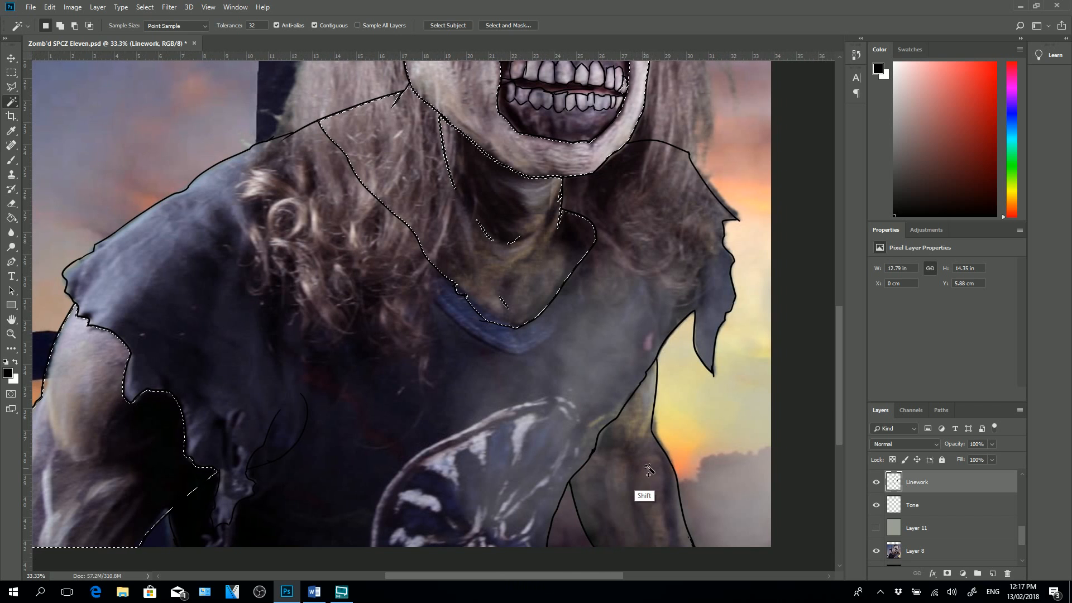
shift+click(629, 474)
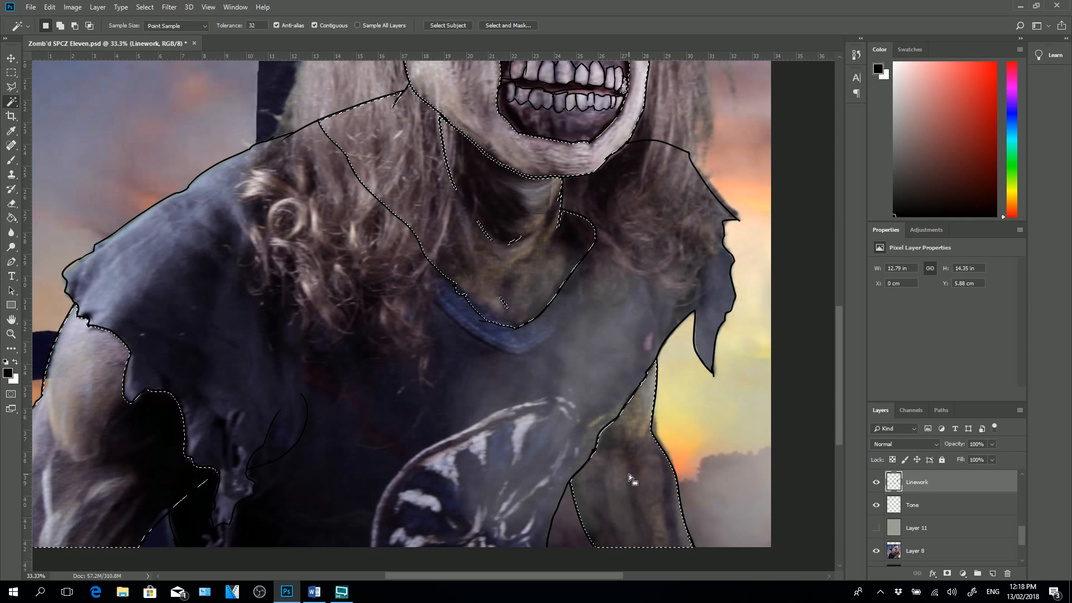
scroll(626, 486, up, 1)
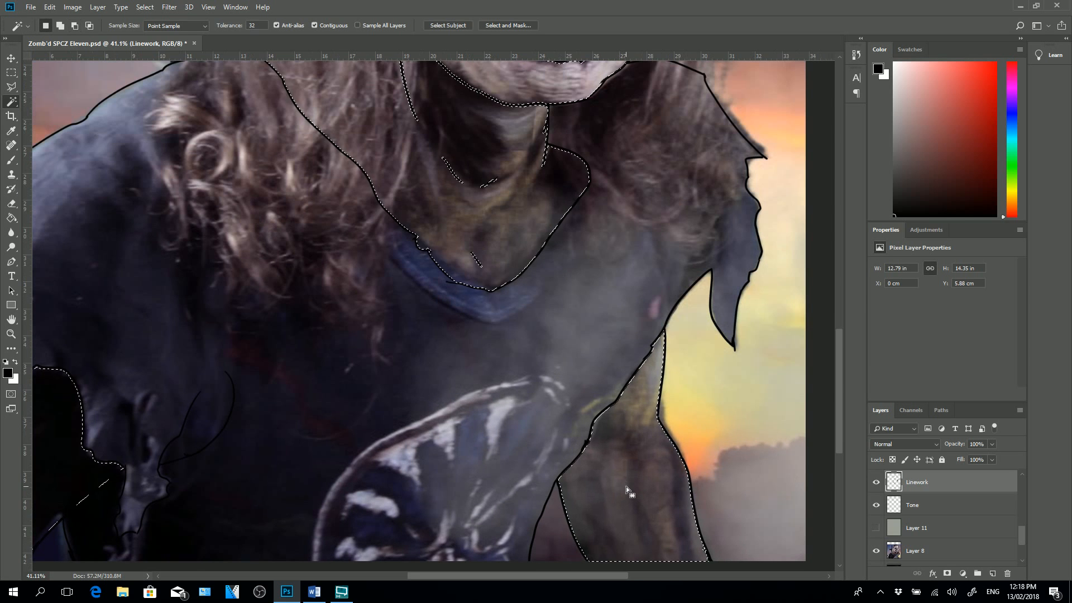
right_click(631, 486)
click(633, 485)
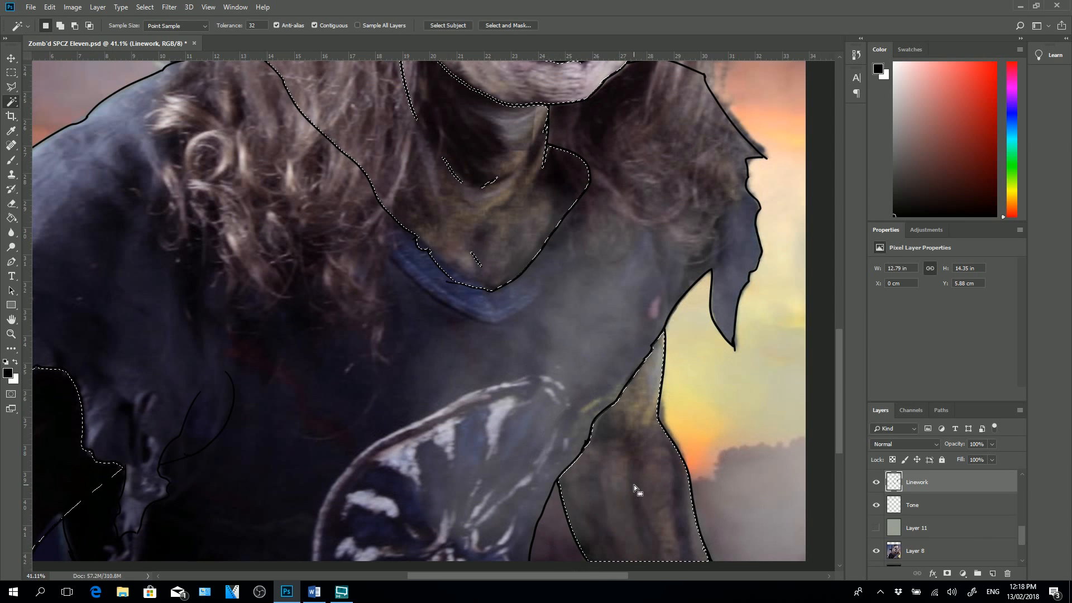
right_click(634, 485)
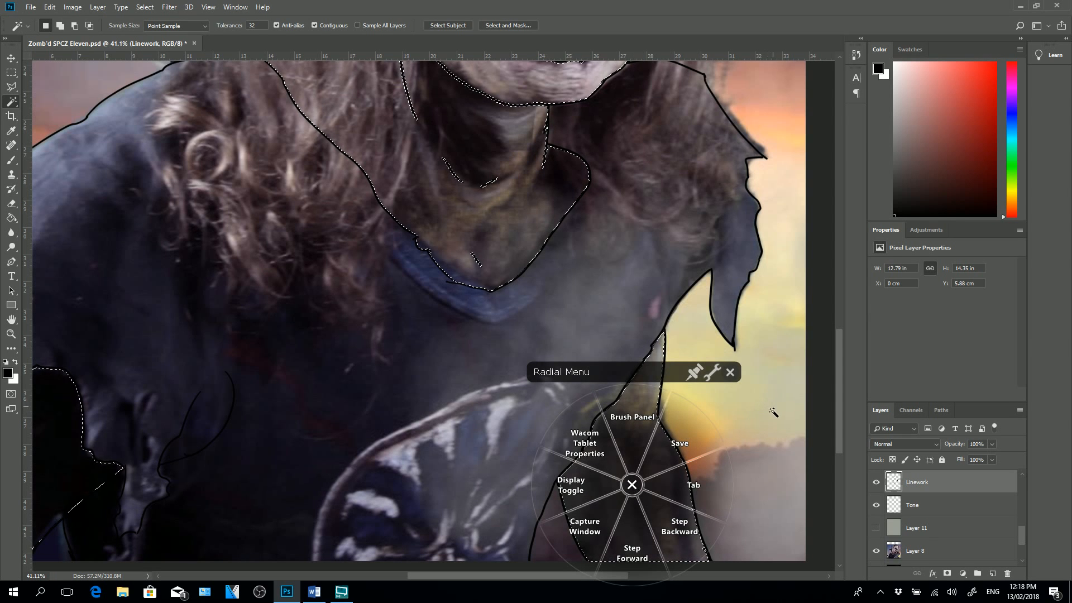
click(774, 359)
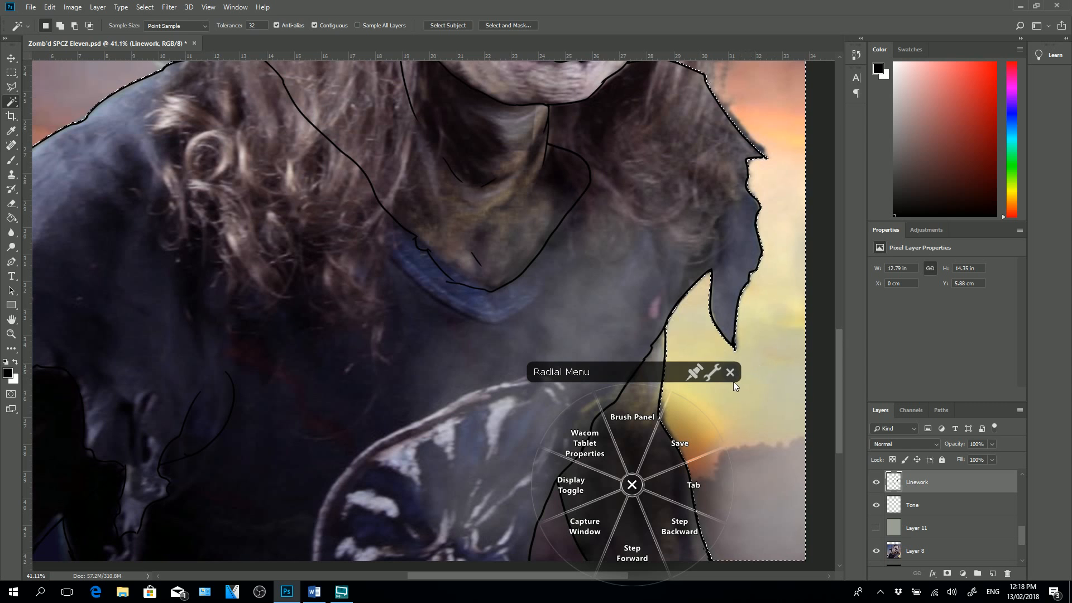
key(ctrl+z)
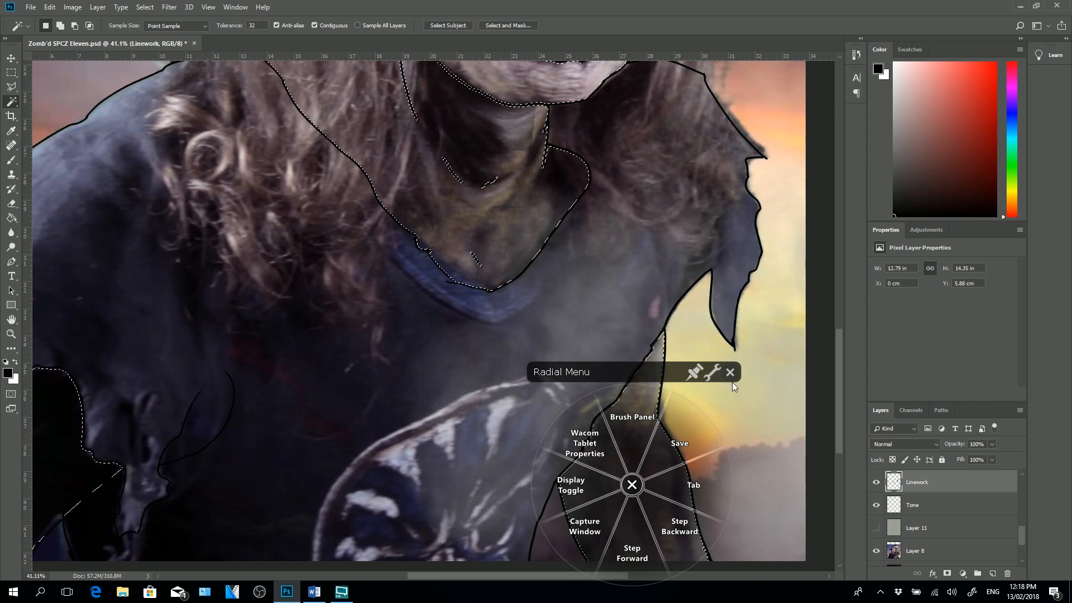
click(731, 372)
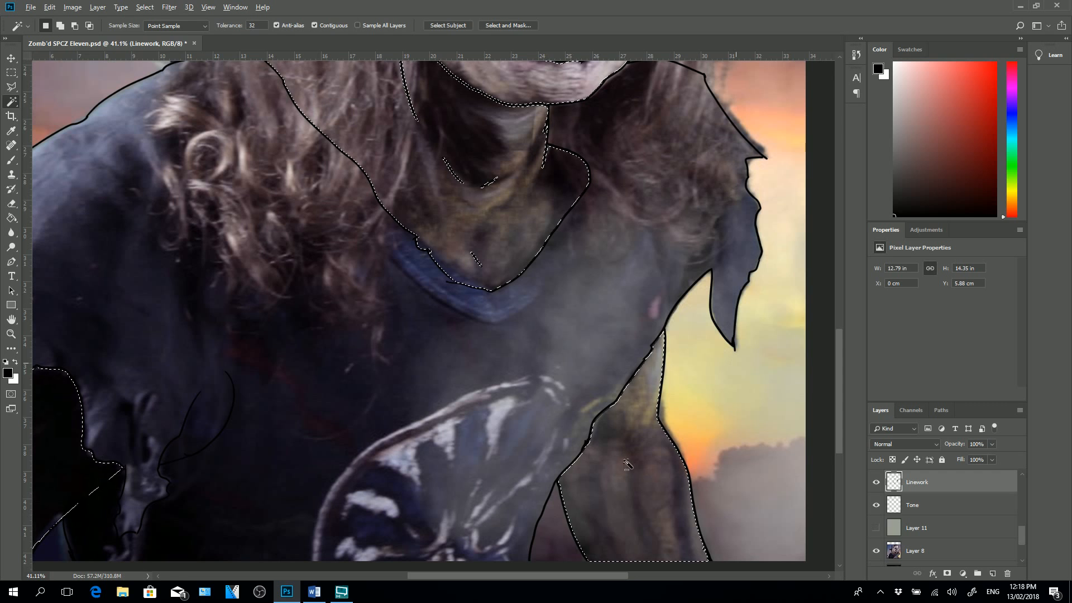
key(shift)
key(shift)
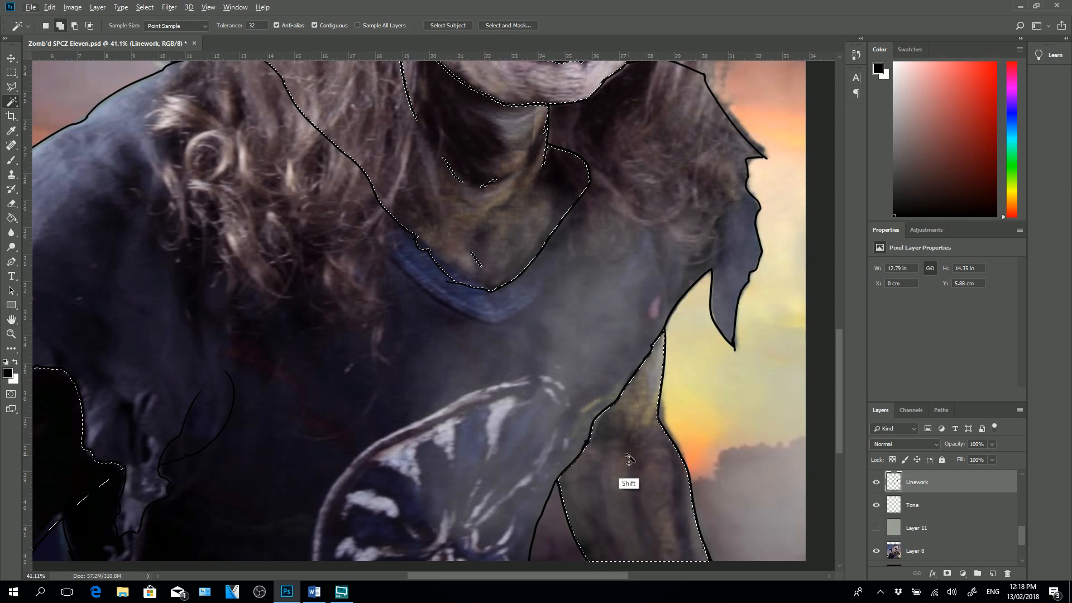
key(alt)
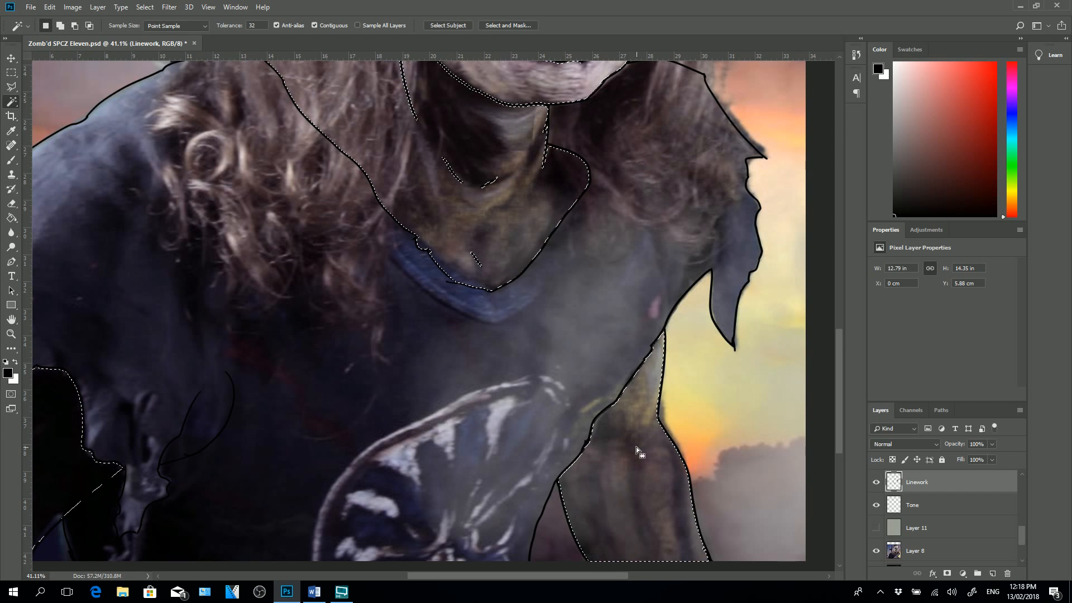
key(alt)
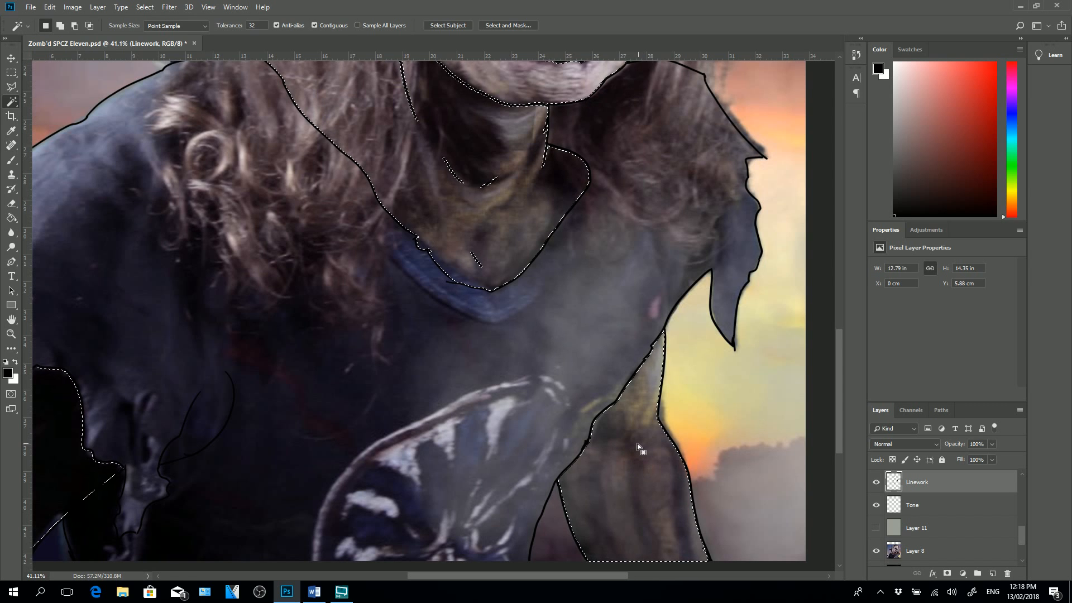
key(alt)
key(space)
- Sample a dark purplish-brown skin tone from the zombie's forearm in the photo as the foreground colour
click(12, 131)
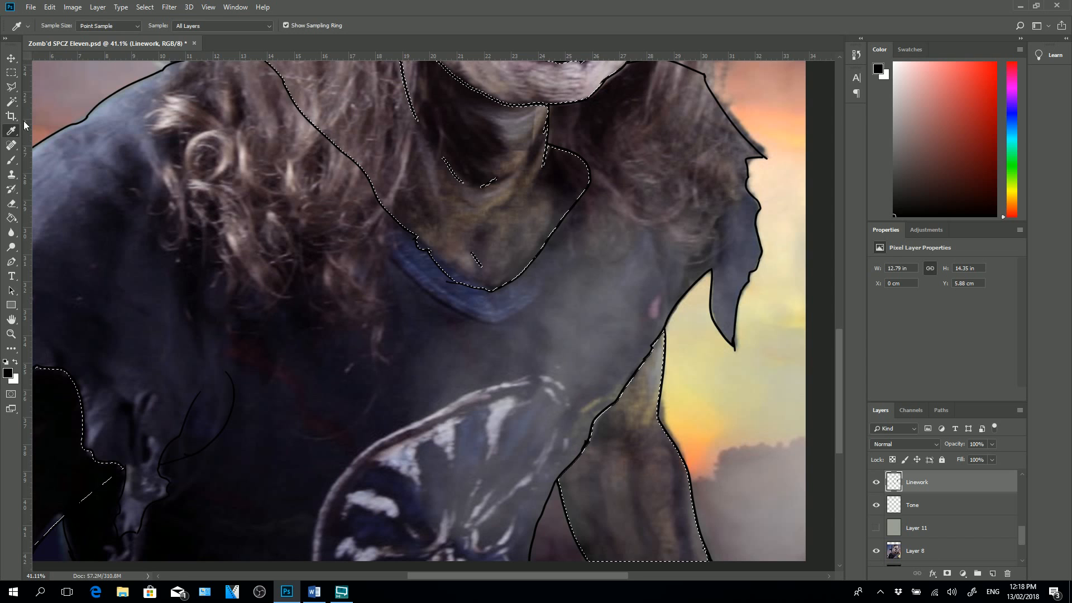
click(641, 421)
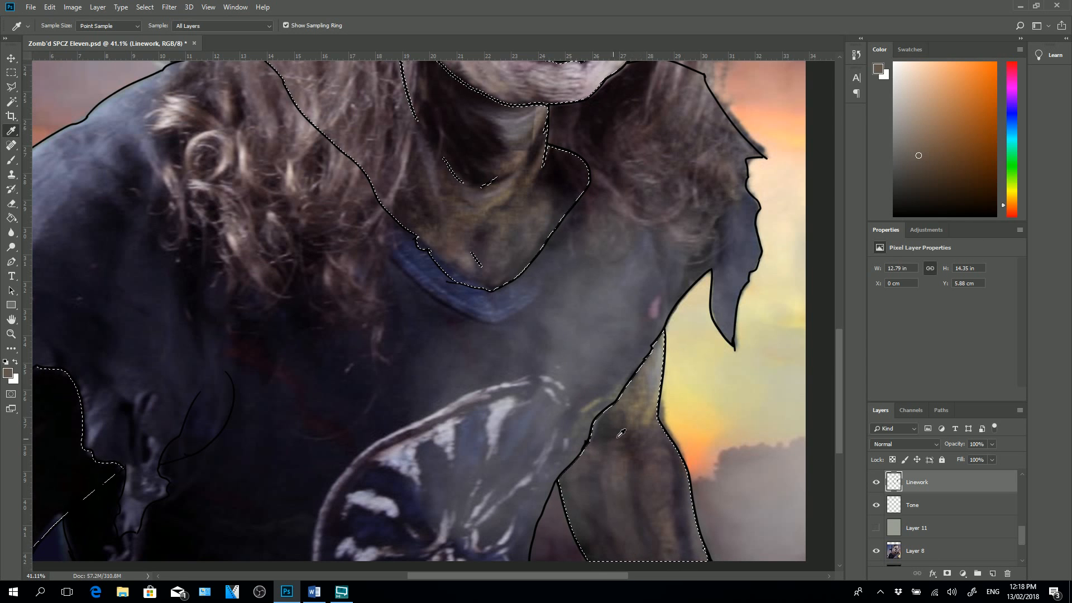
click(636, 444)
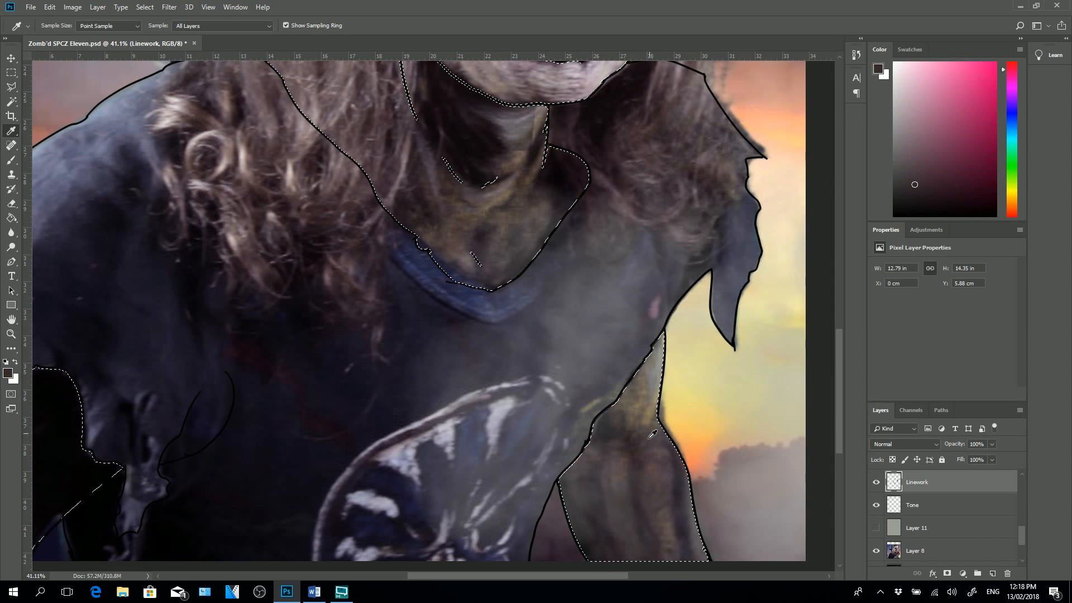
click(658, 462)
- Fill the selected face, neck and arms with the sampled skin tone on the Tone layer using the Paint Bucket
key(ctrl+minus)
key(ctrl+minus)
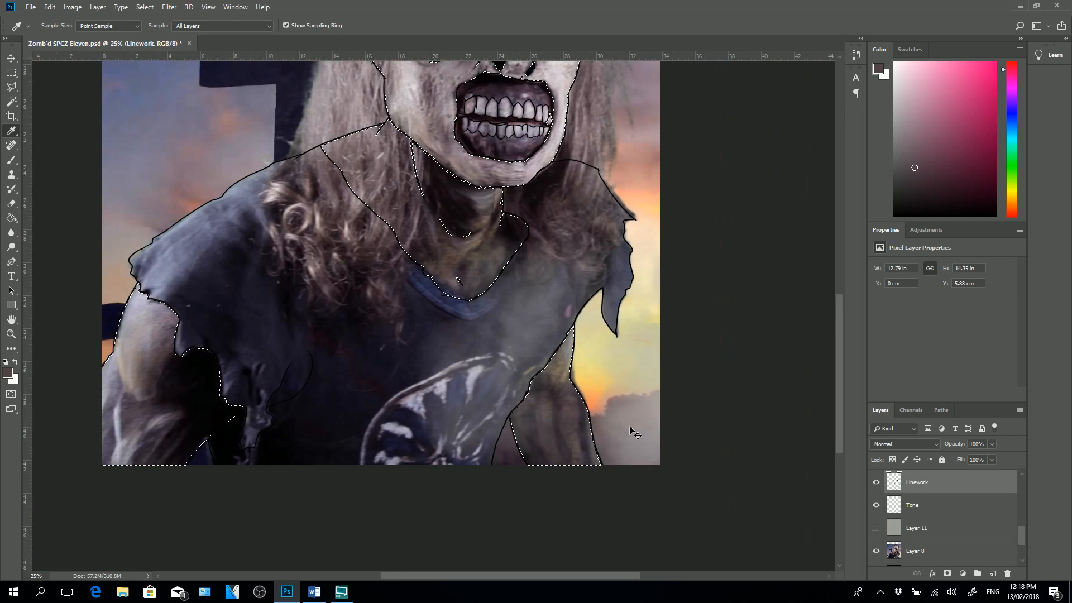
key(ctrl+minus)
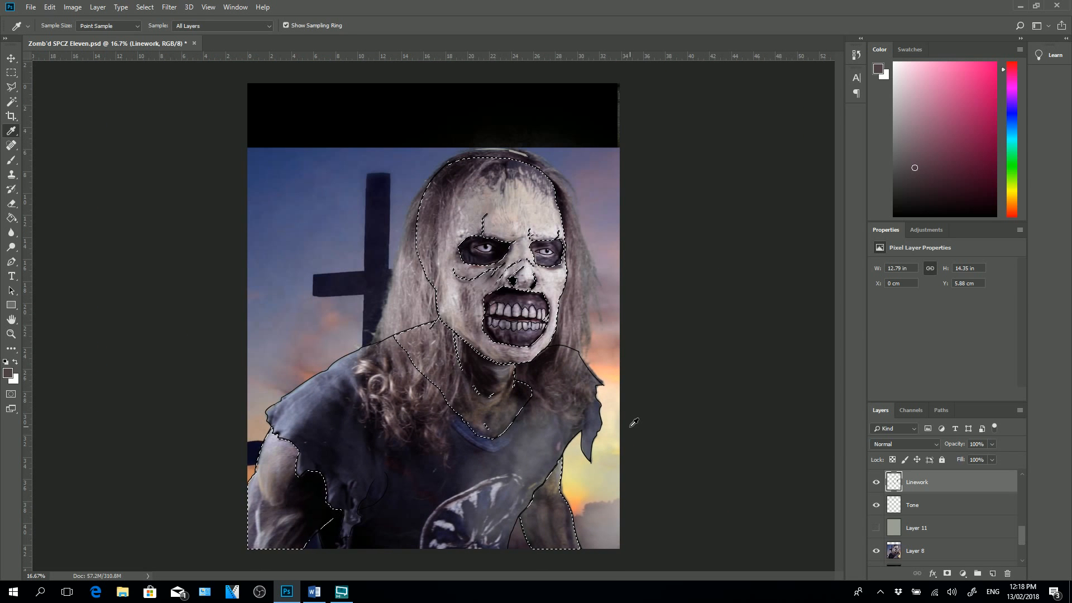
click(894, 499)
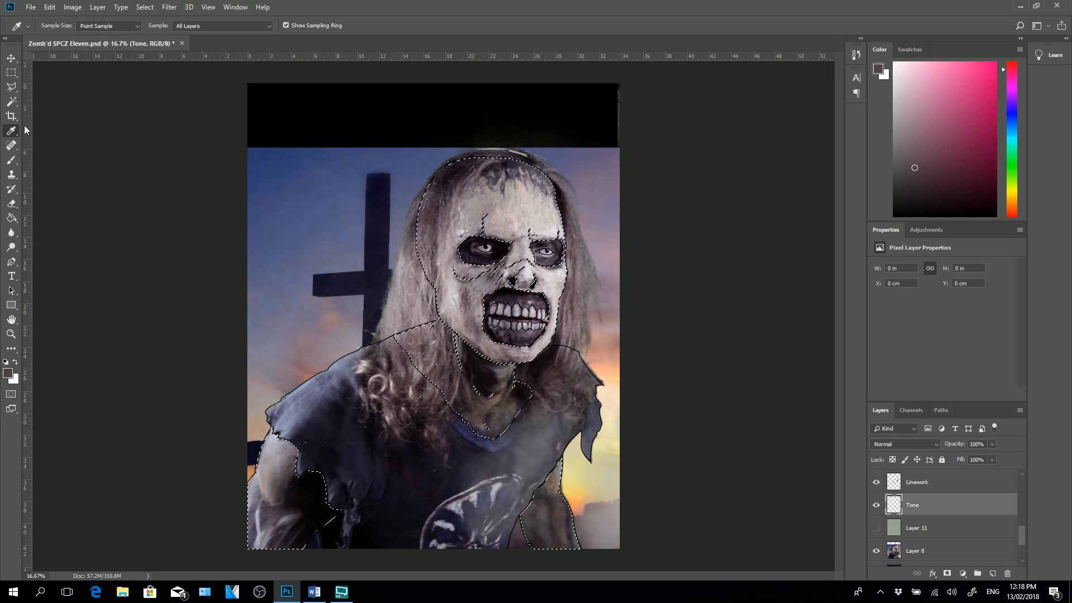
click(20, 217)
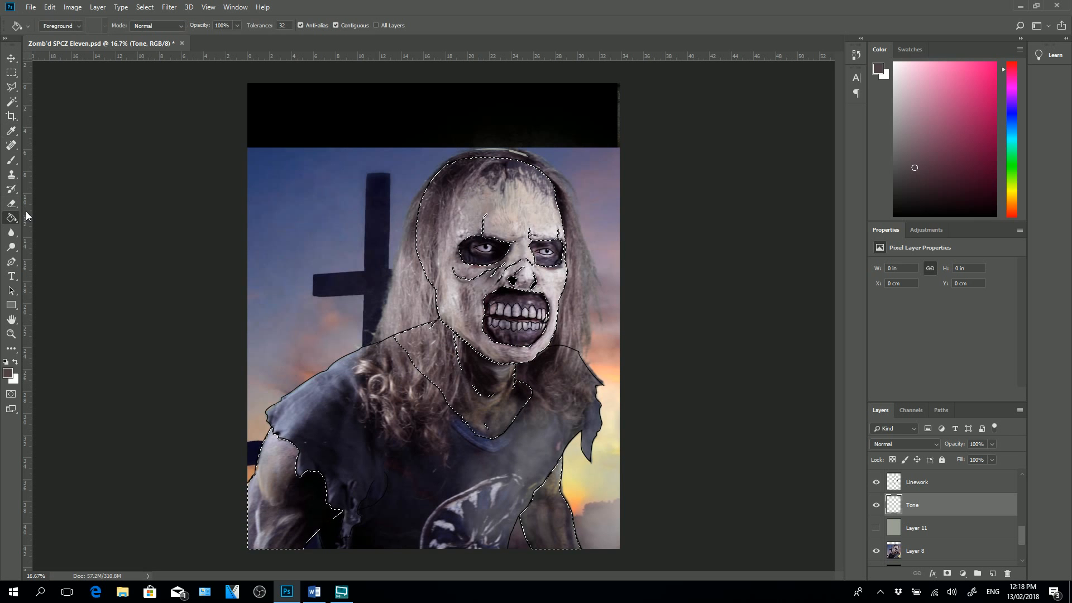
click(530, 405)
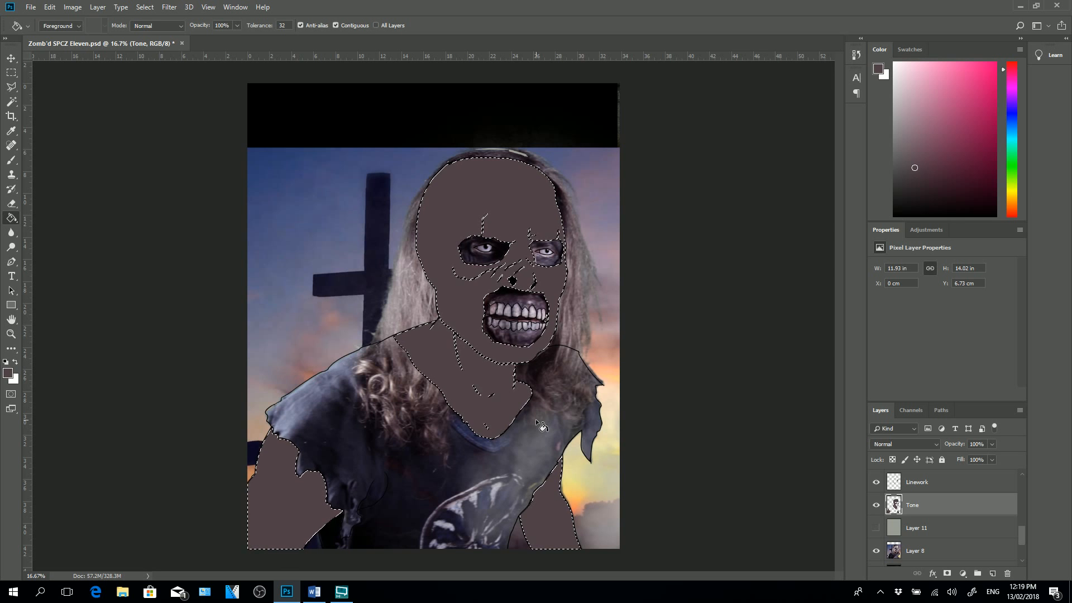
- Select both eye sockets around the eyes from the Linework layer with the Magic Wand
click(930, 477)
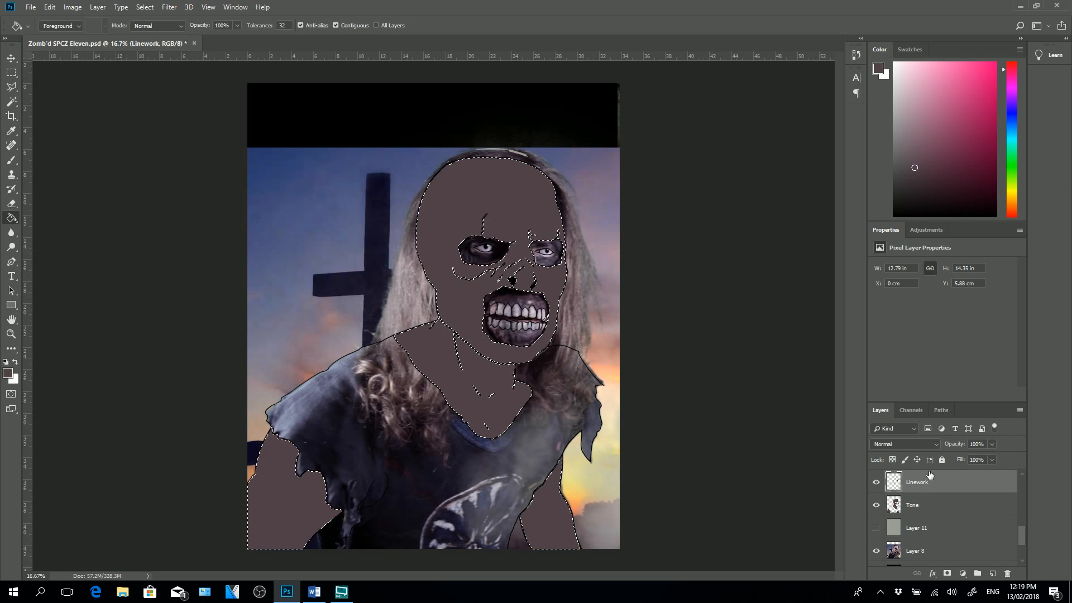
click(11, 88)
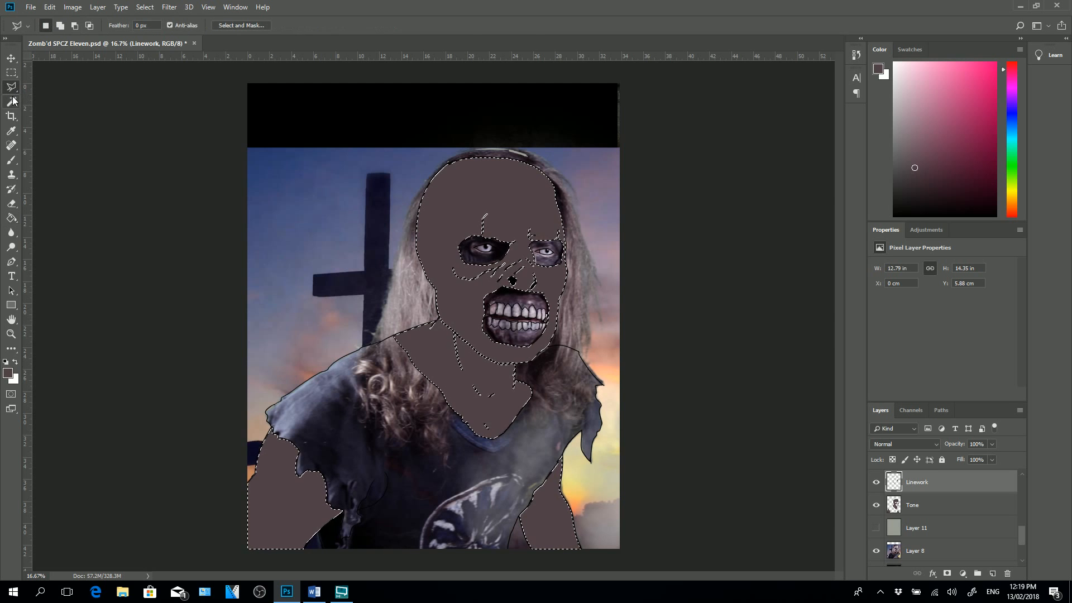
click(12, 101)
click(504, 258)
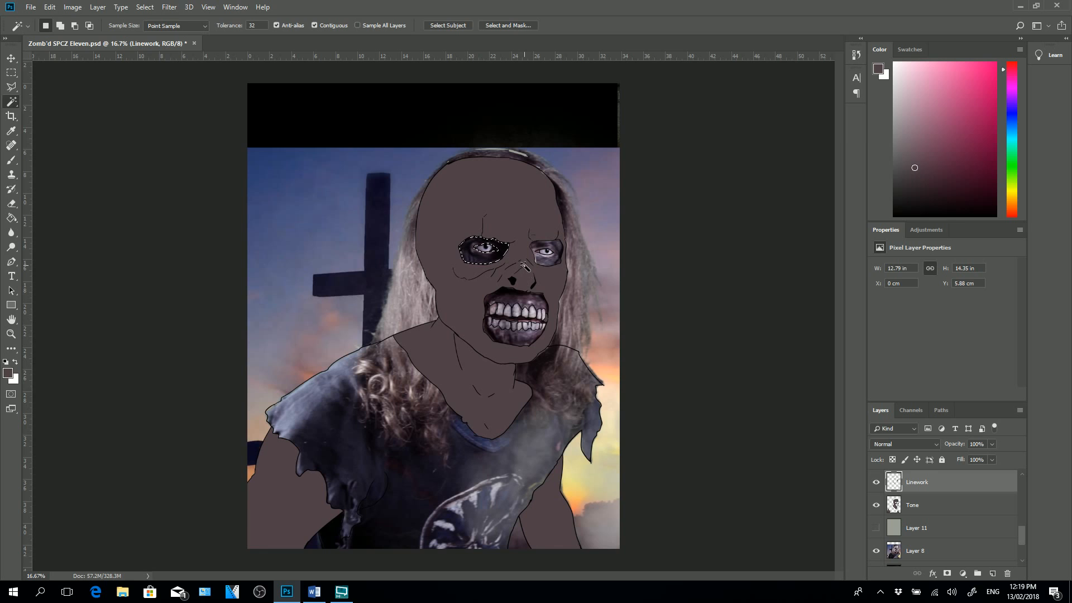
key(shift)
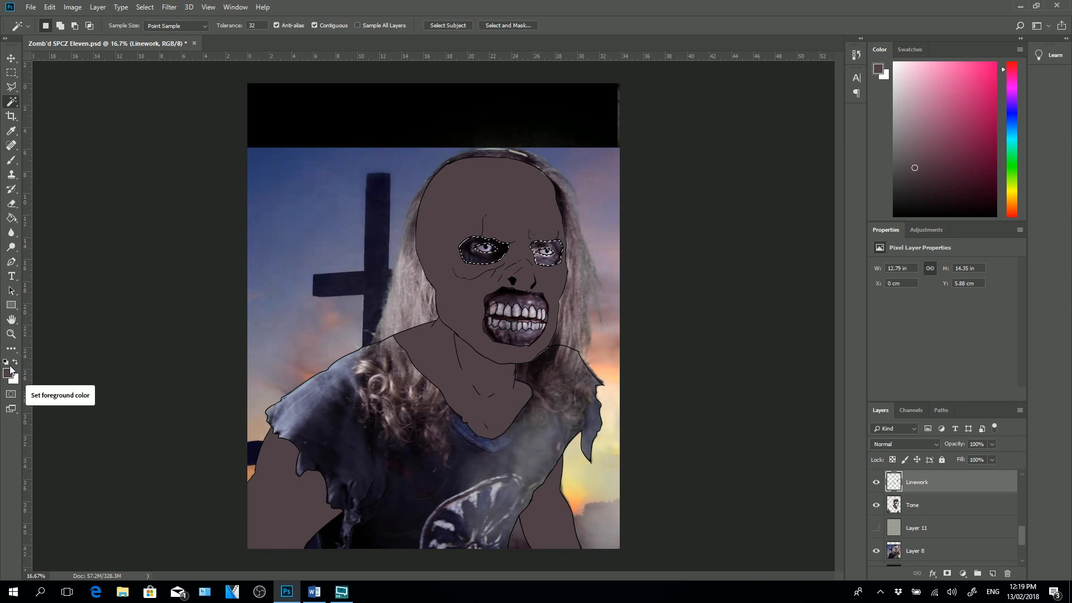
- Reset the foreground colour to black and fill both selected eye sockets on the Linework layer with the Paint Bucket
key(d)
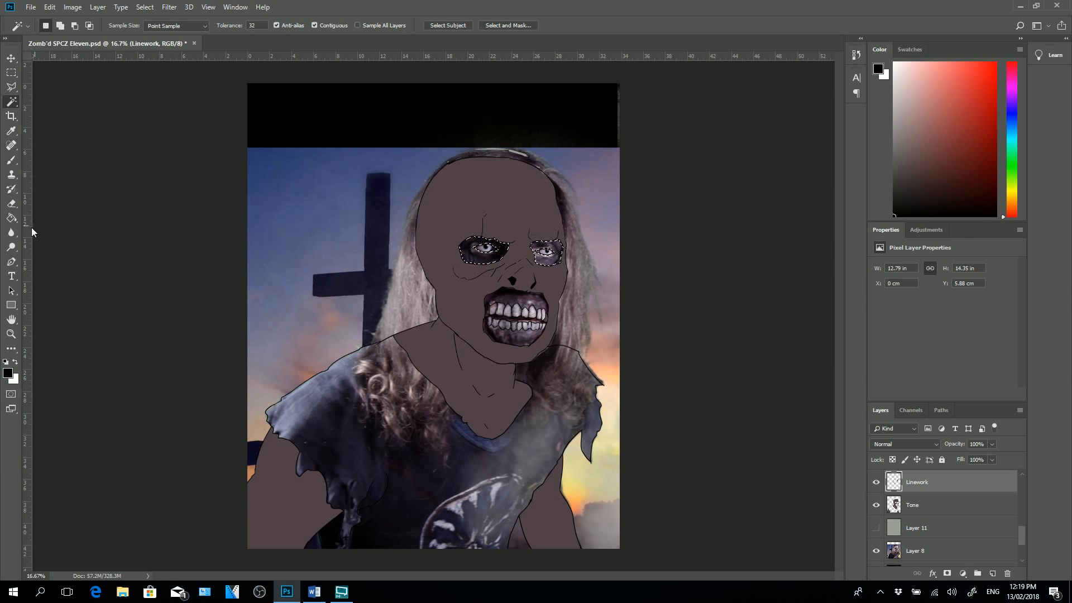
click(12, 217)
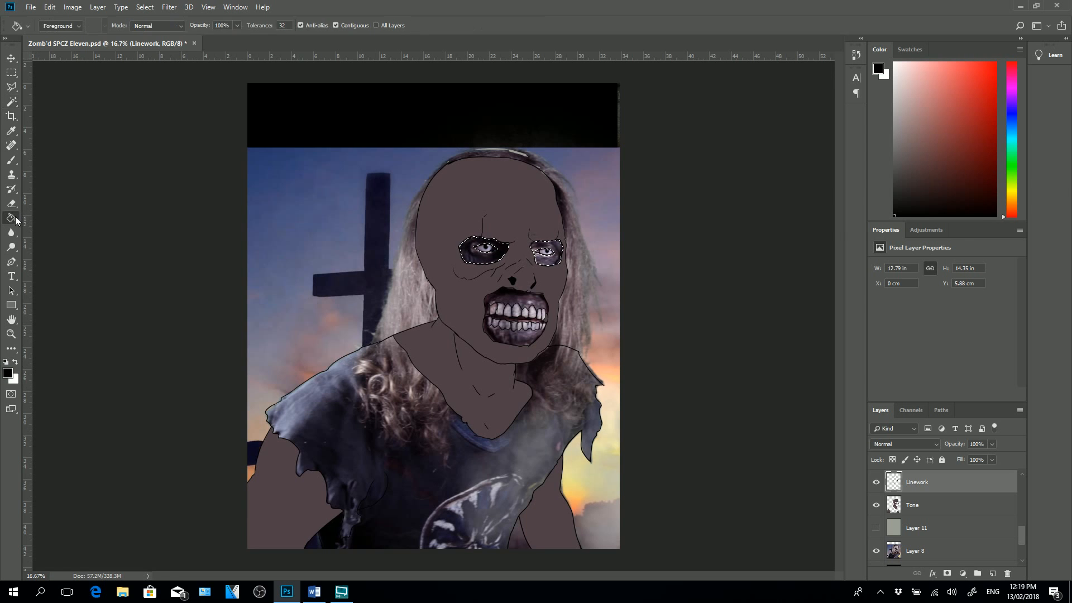
click(472, 257)
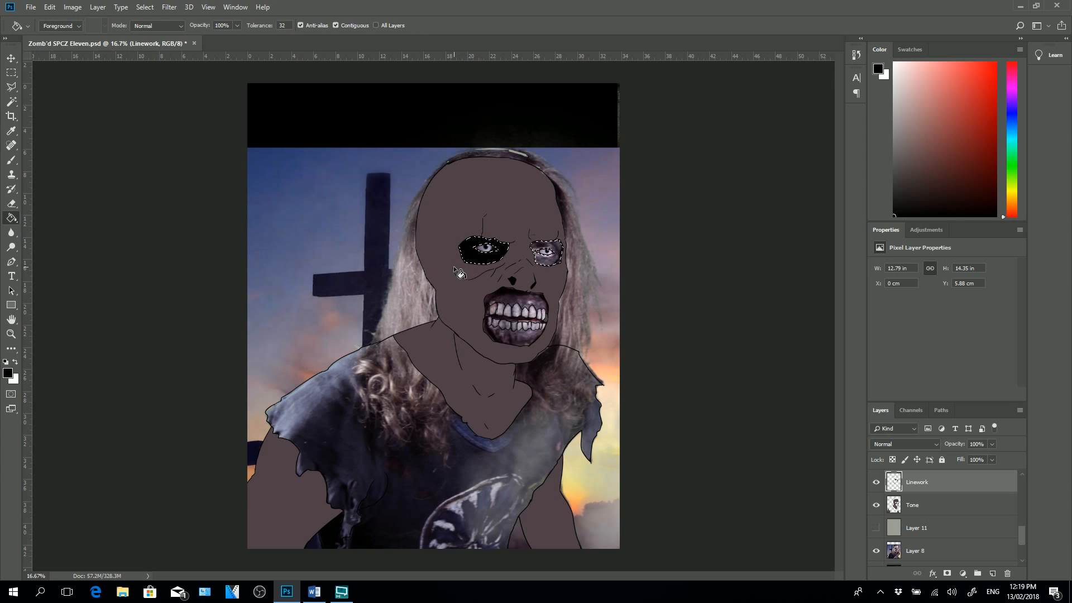
click(544, 260)
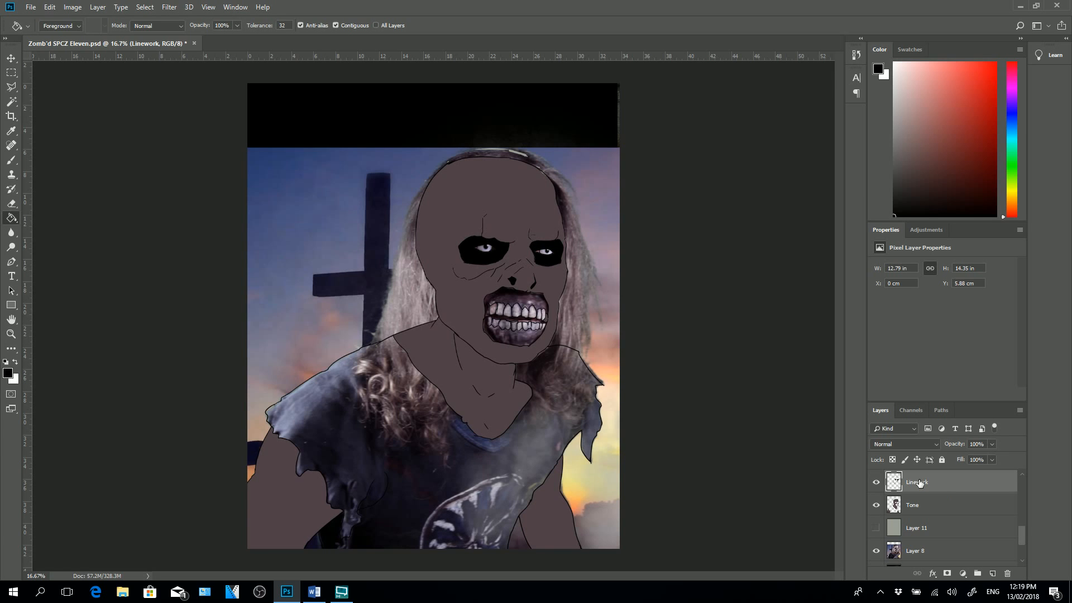
- Show the grey-green Layer 11 and close the gaps in the tooth outlines on the Linework layer with black Brush strokes
click(13, 160)
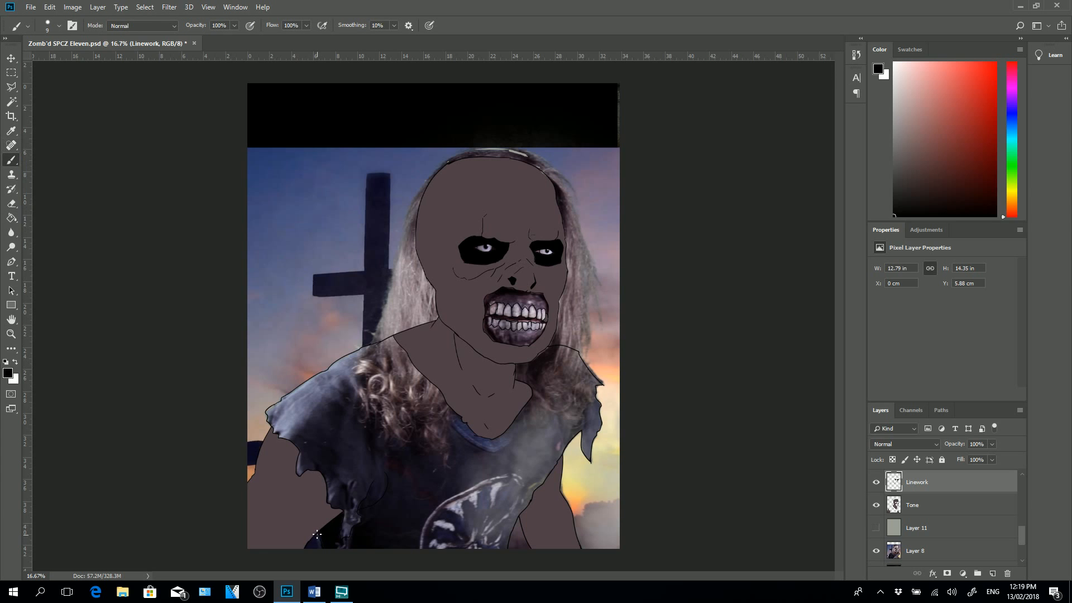
click(877, 528)
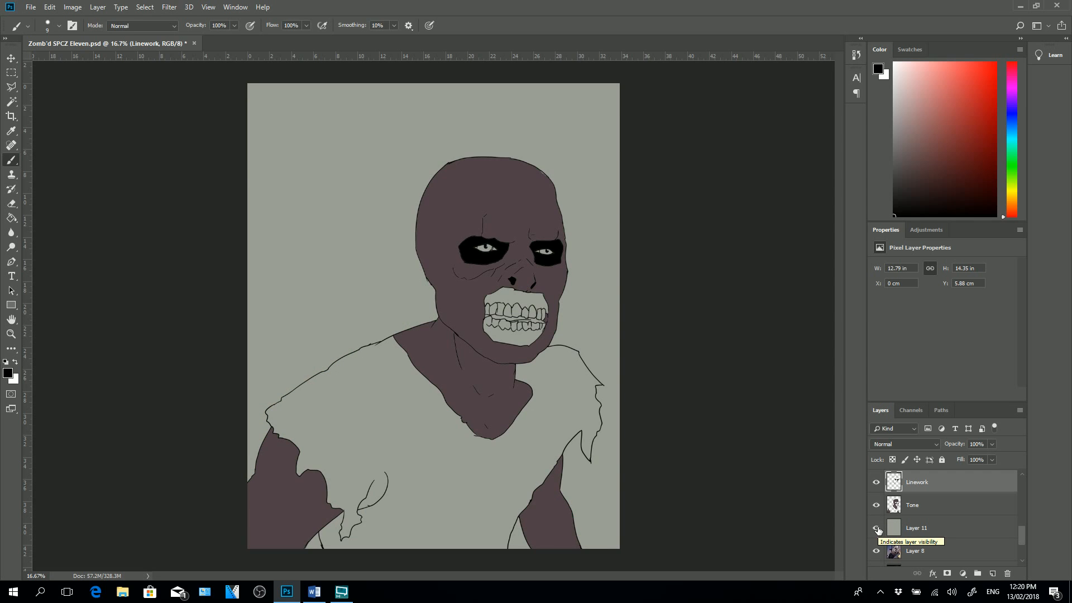
click(12, 334)
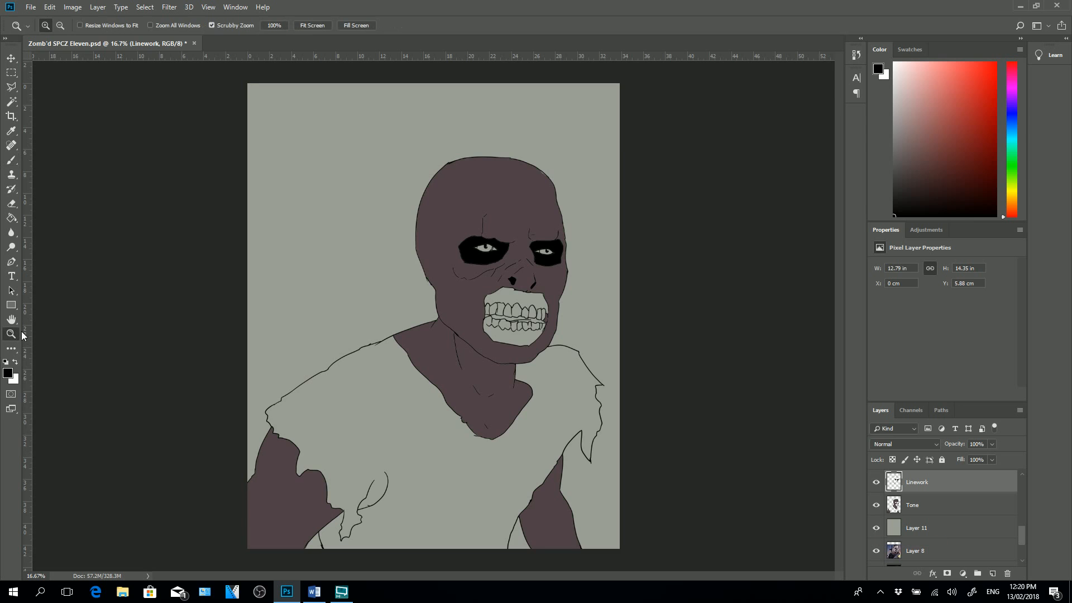
drag(511, 319, 621, 330)
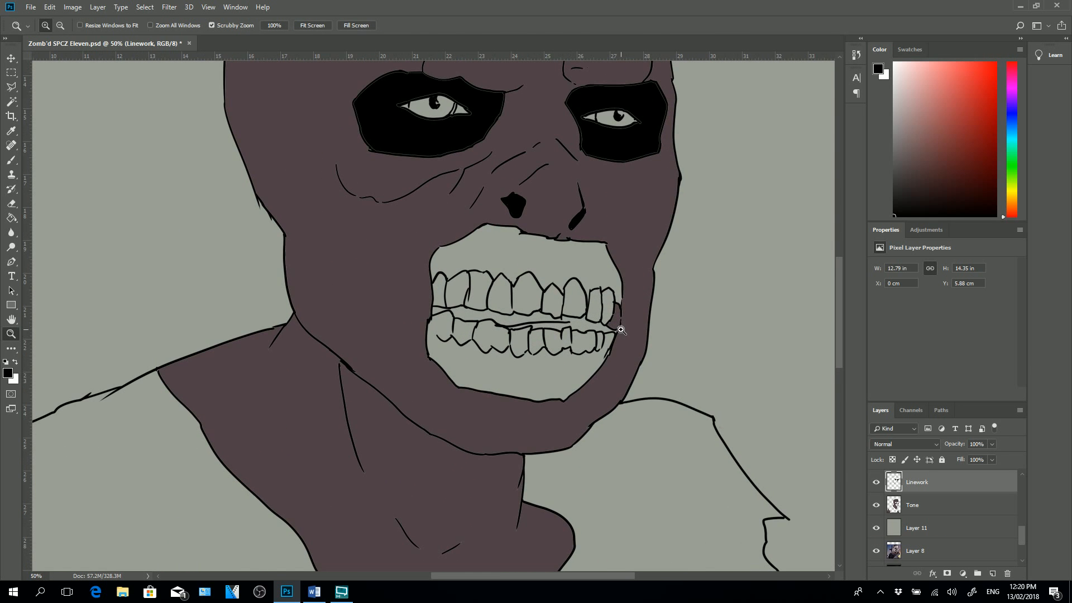
click(11, 160)
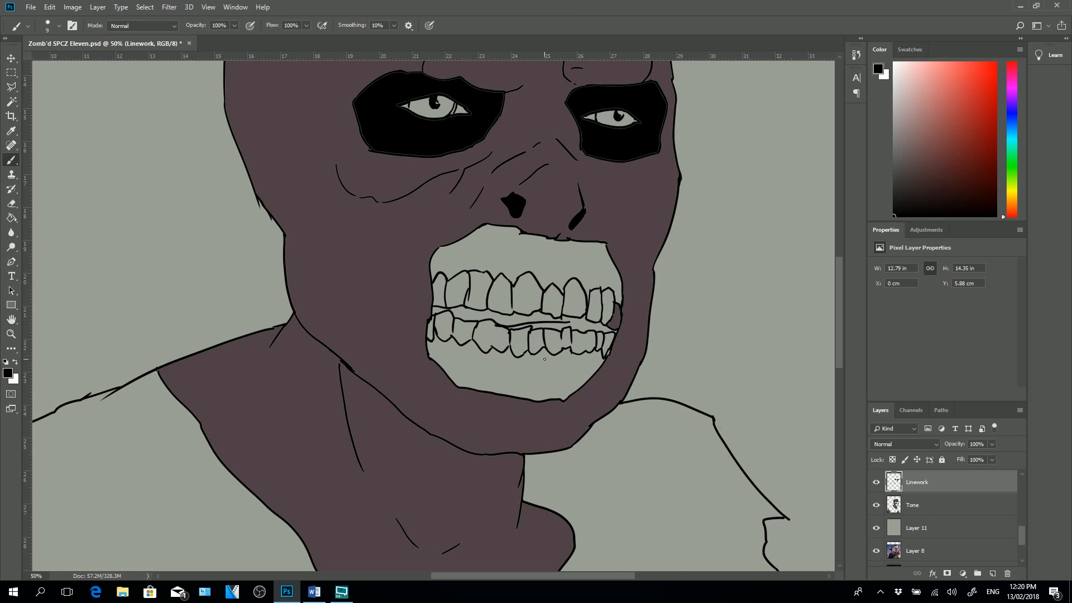
- Hide Layer 11 and sample a dark reddish-purple from the upper gum in the photo as the foreground colour
click(877, 531)
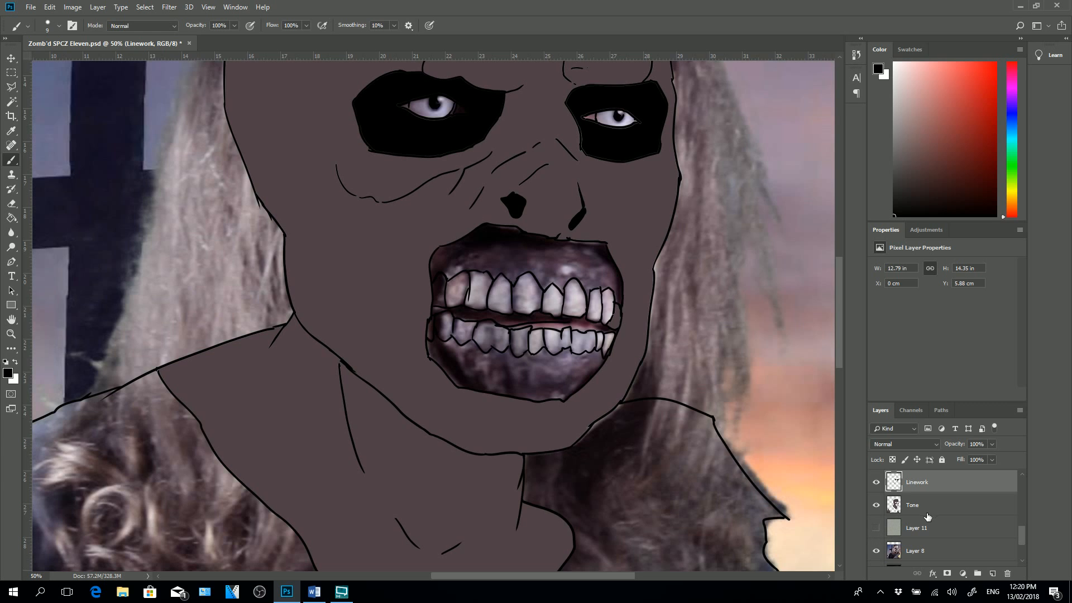
click(876, 530)
click(876, 530)
click(21, 131)
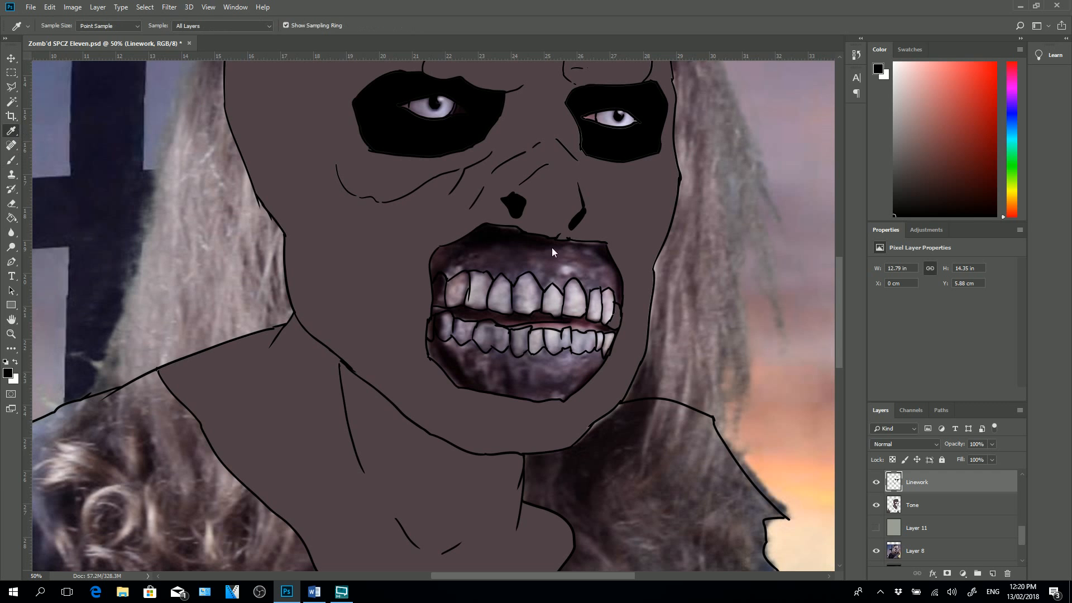
click(546, 268)
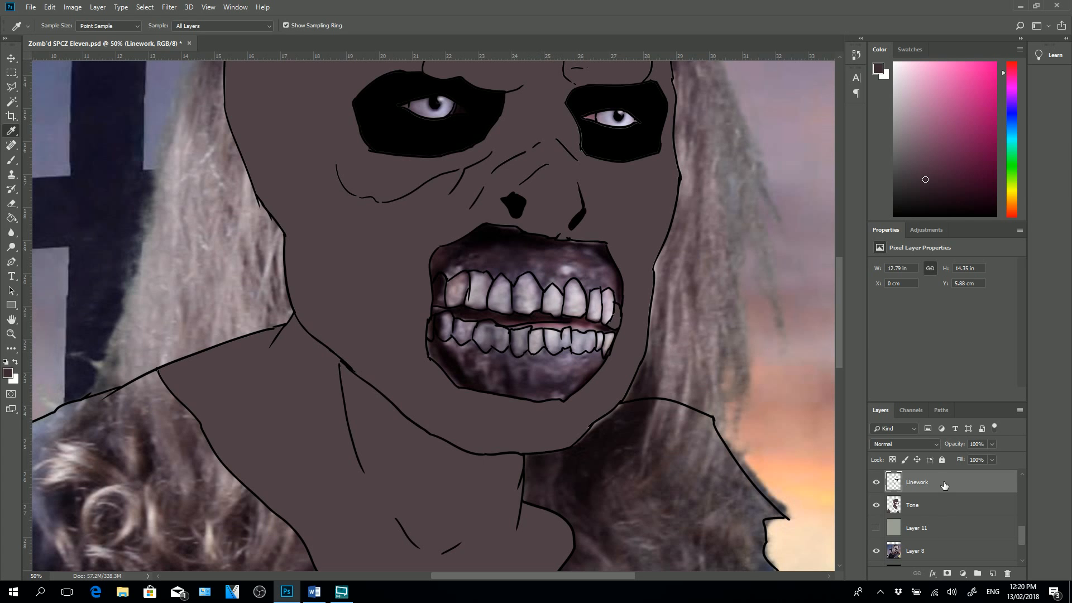
- Select the upper and lower gum areas together from the Linework layer with the Magic Wand
key(w)
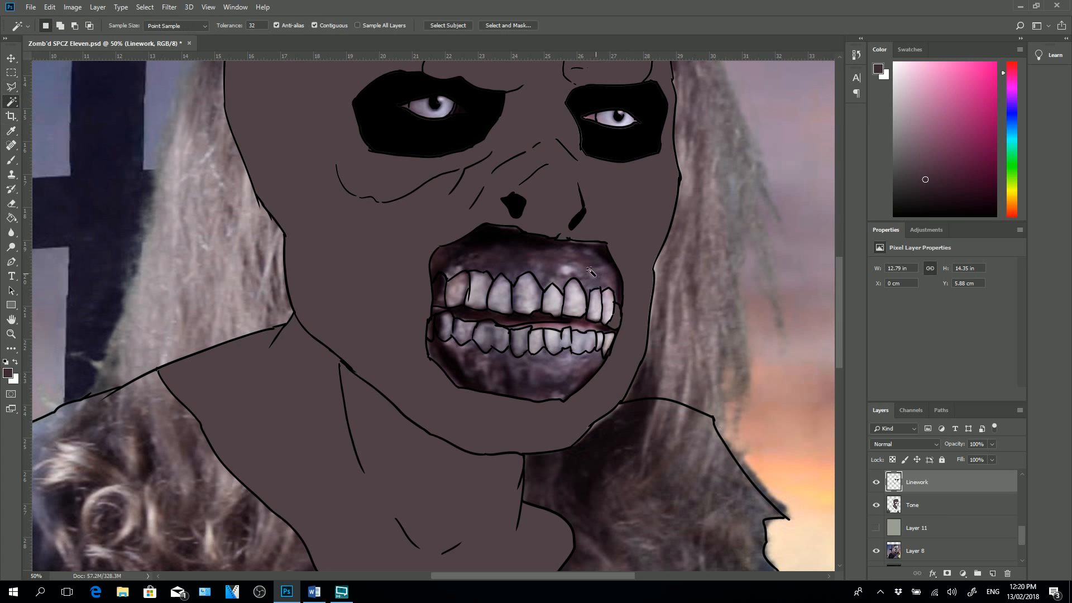
click(582, 267)
shift+click(534, 382)
- Fill the selected gums with the sampled colour on the Tone layer using the Paint Bucket, and clear the selection
click(920, 506)
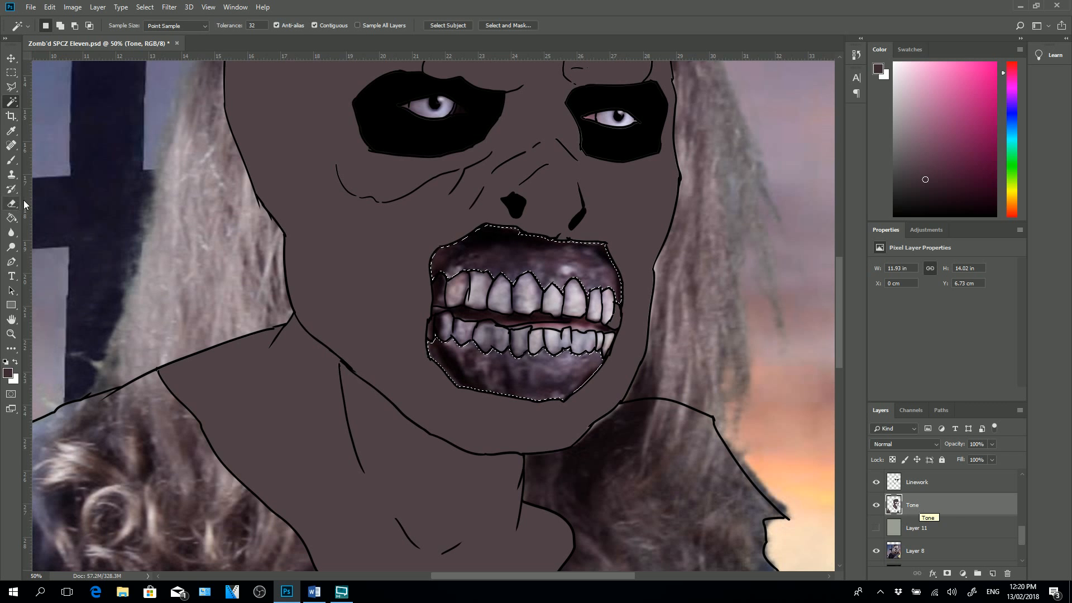
click(12, 218)
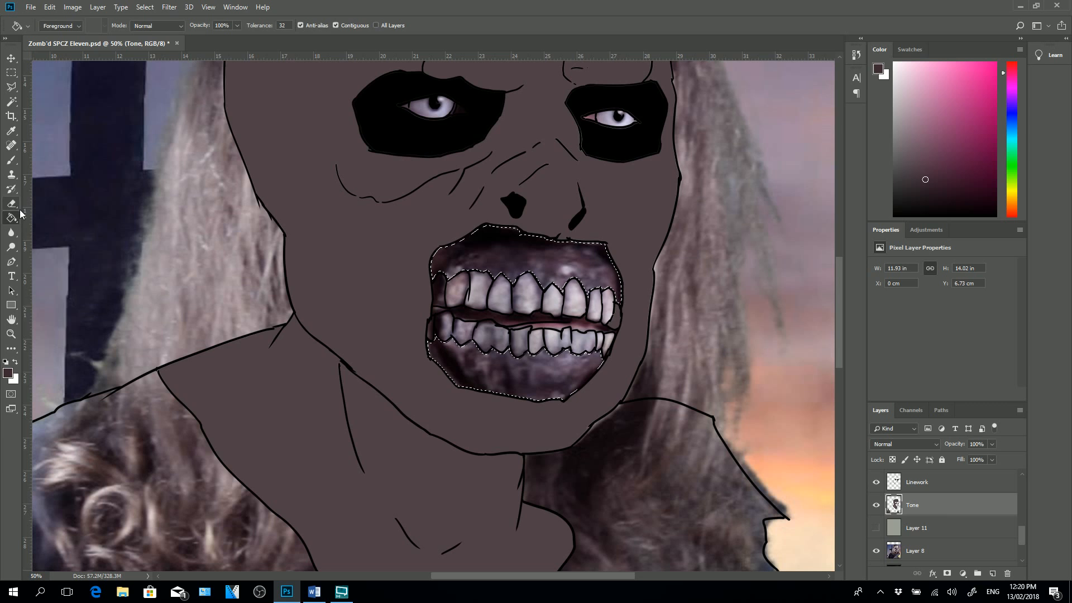
click(569, 265)
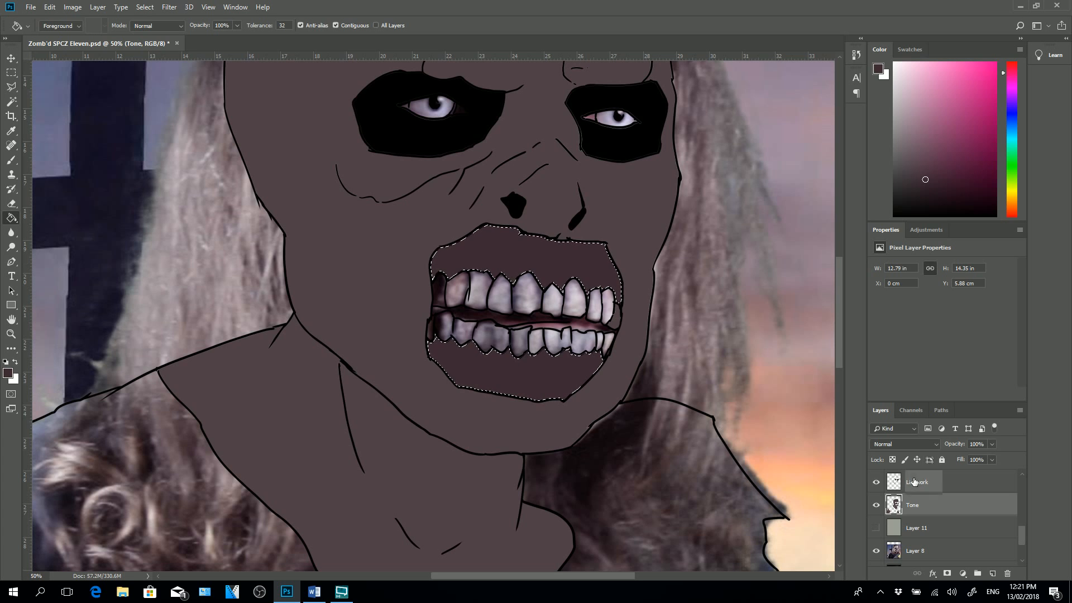
click(897, 482)
key(ctrl+d)
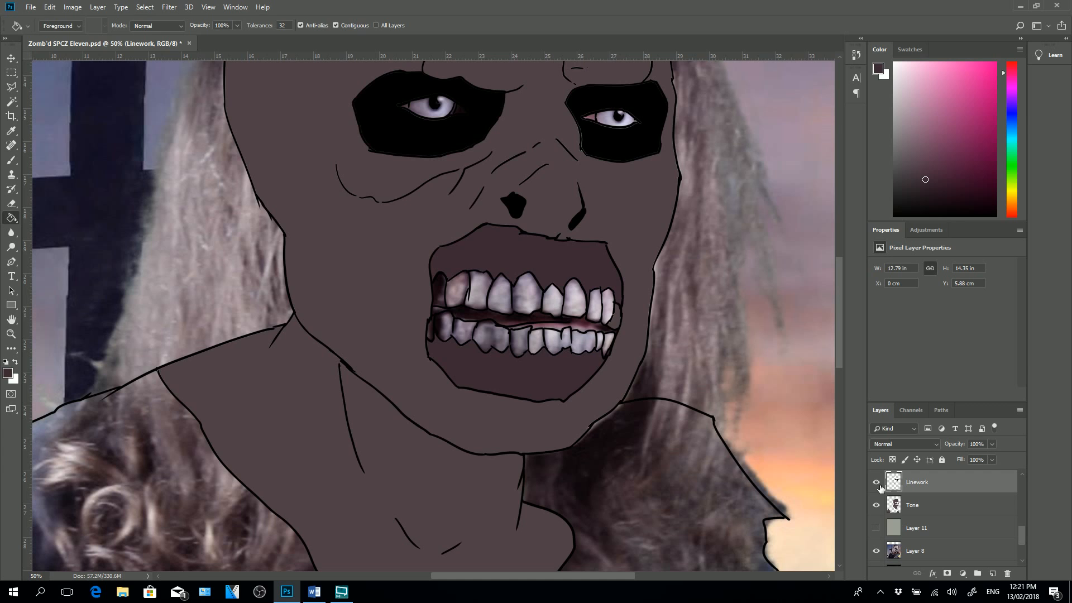
- Sample a pale mauve-grey from one of the upper teeth in the photo as the foreground colour
click(12, 131)
click(454, 286)
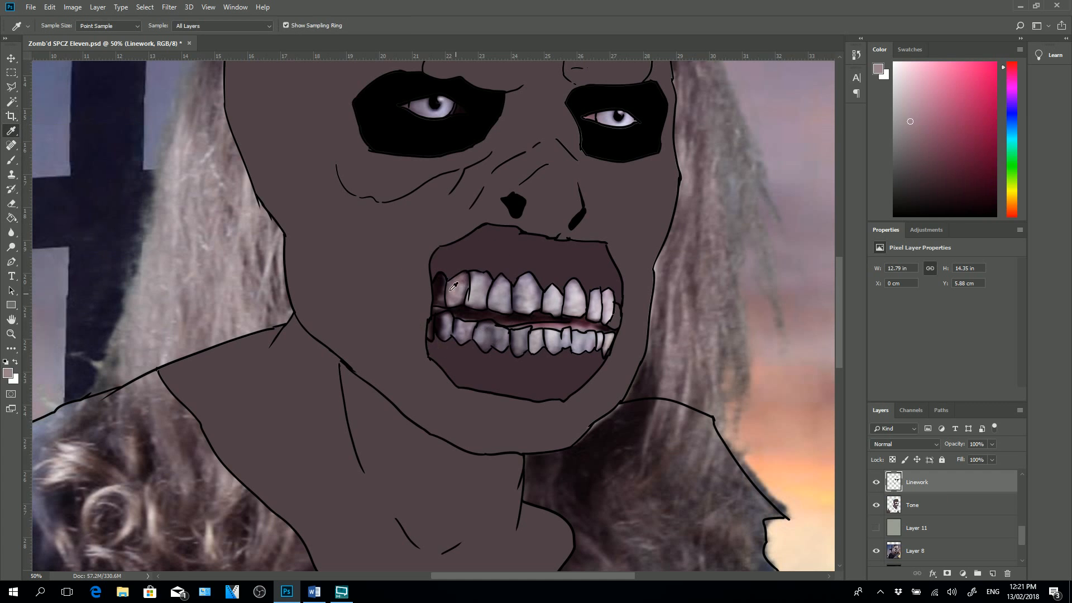
click(483, 286)
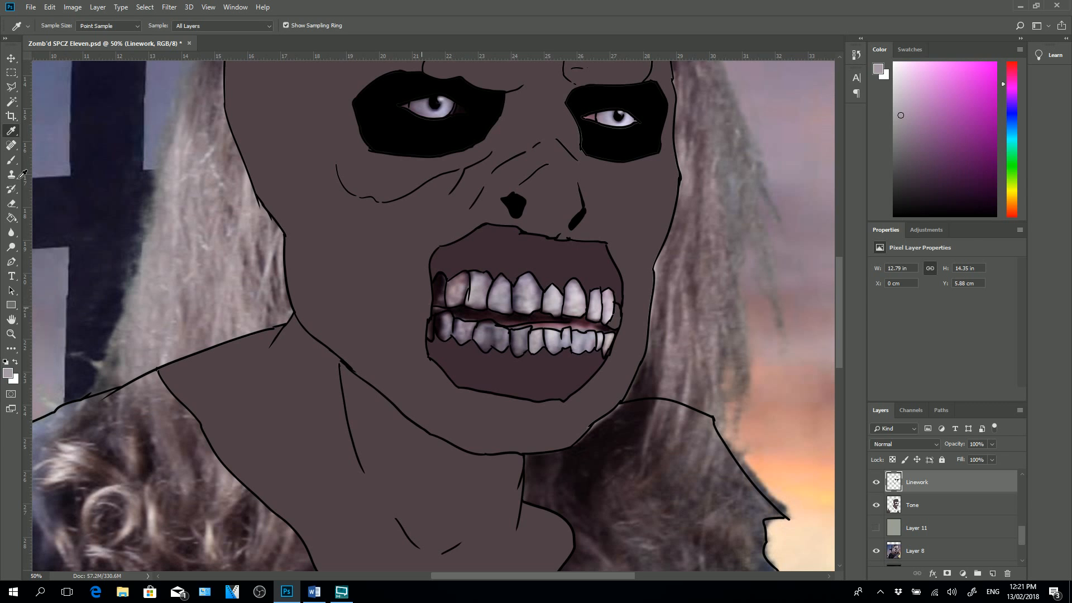
- Select all the upper teeth together from the Linework layer with the Magic Wand
click(20, 217)
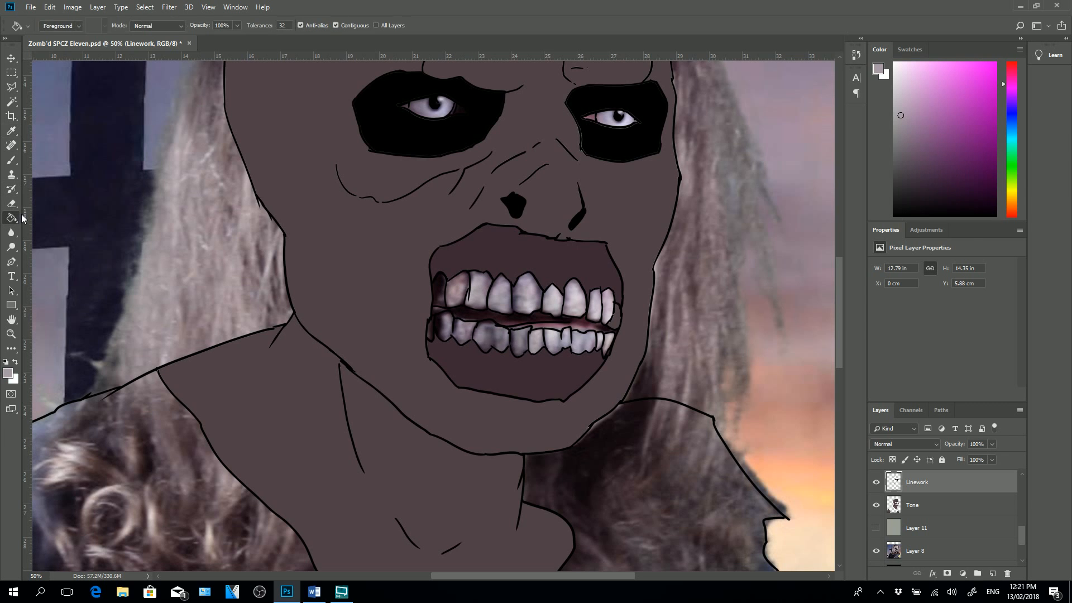
click(11, 88)
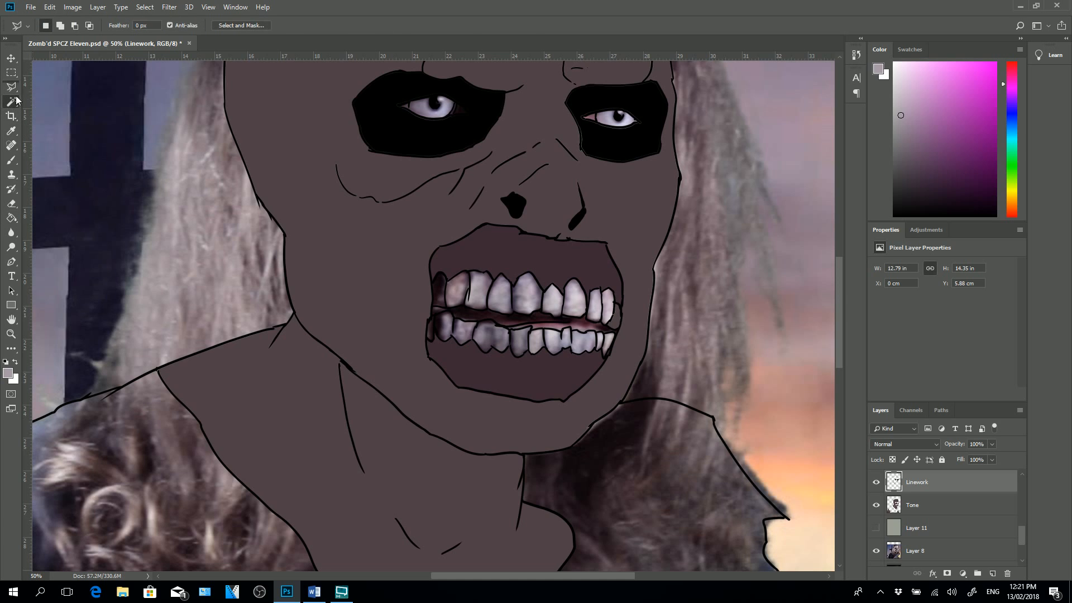
click(11, 101)
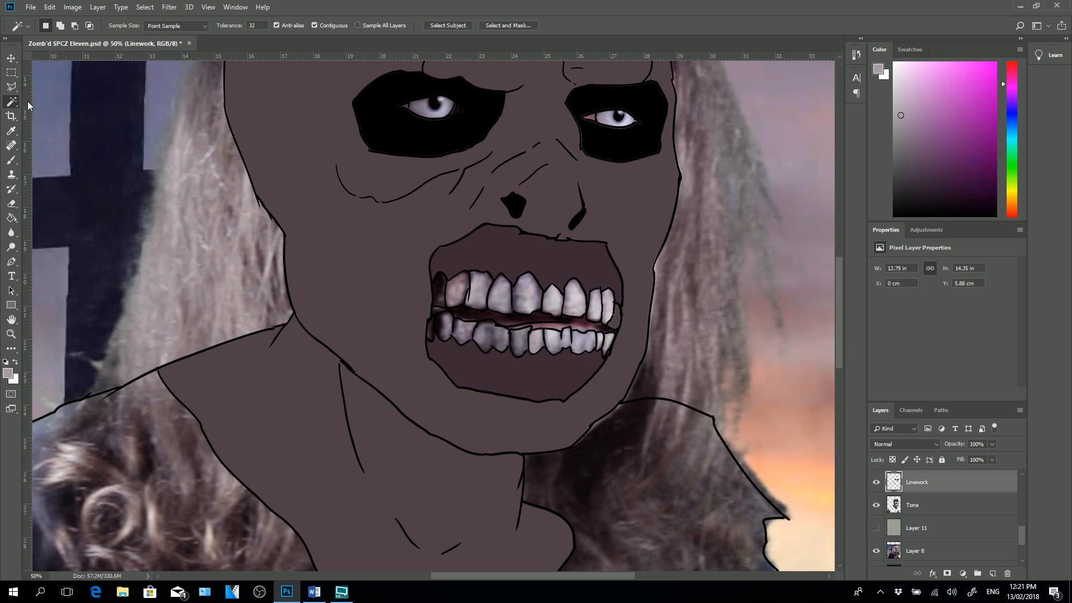
click(442, 291)
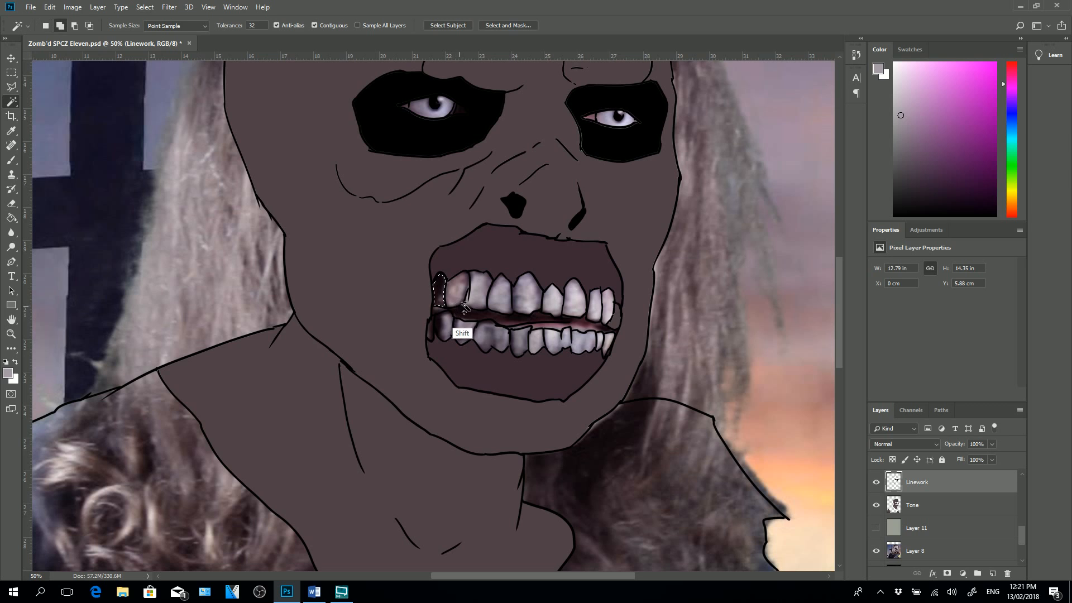
shift+click(455, 290)
shift+click(480, 291)
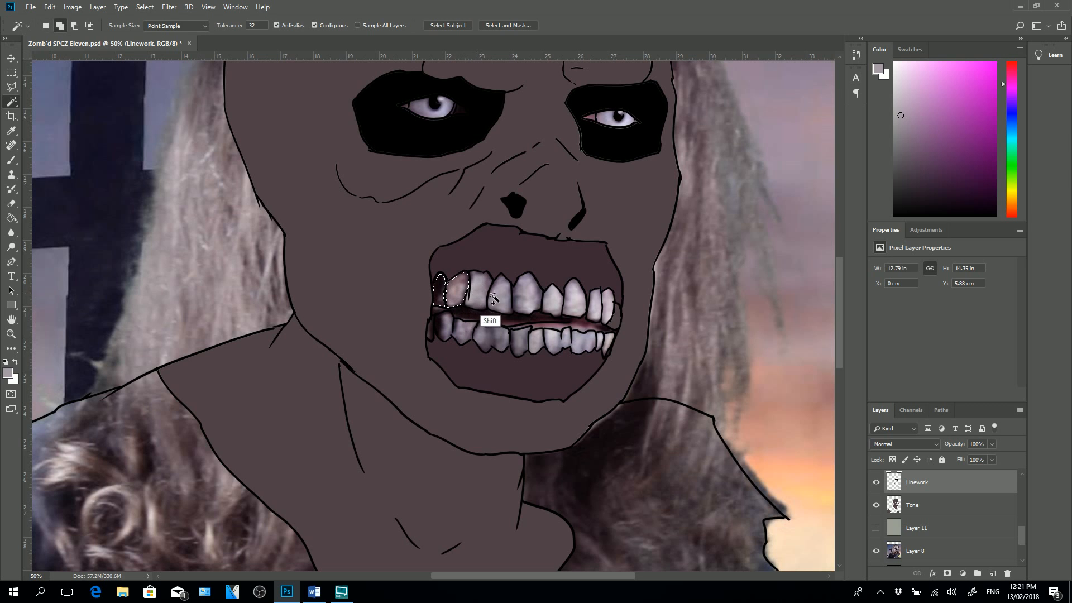
shift+click(505, 297)
shift+click(529, 299)
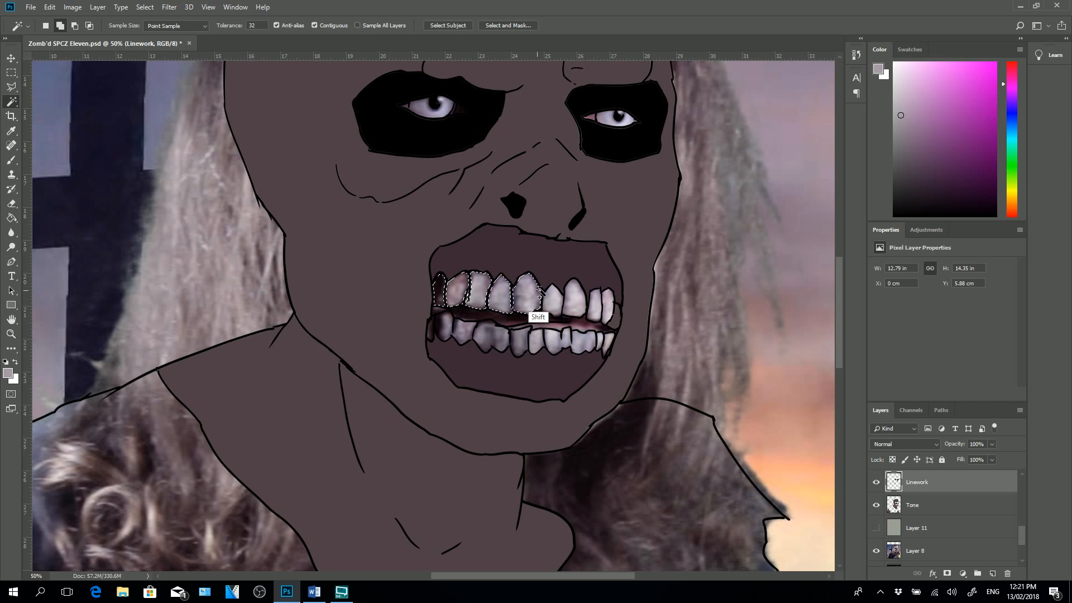
shift+click(553, 301)
shift+click(576, 304)
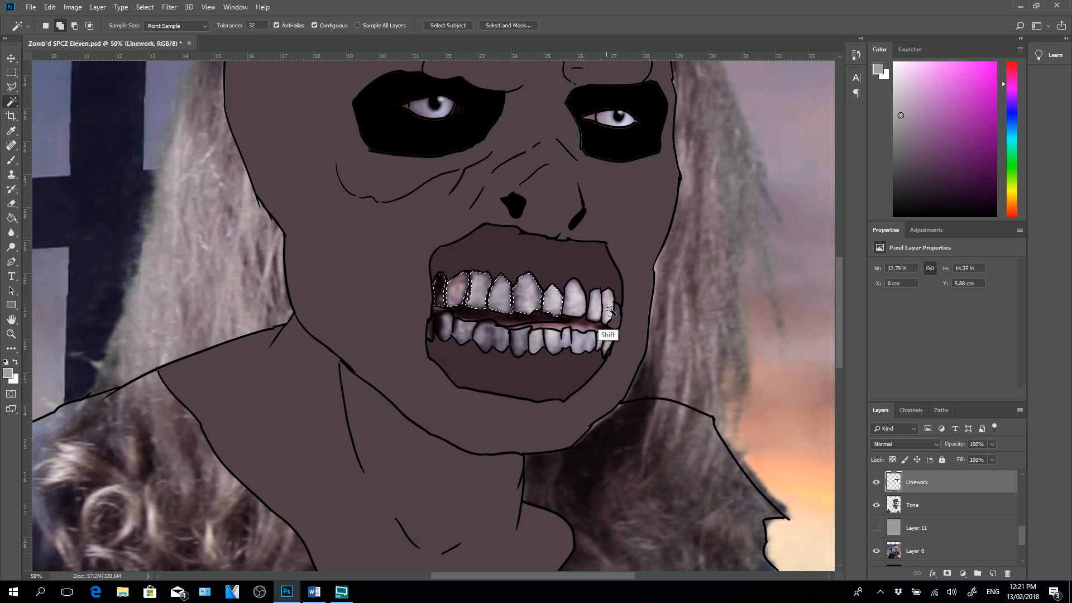
shift+click(593, 307)
shift+click(610, 311)
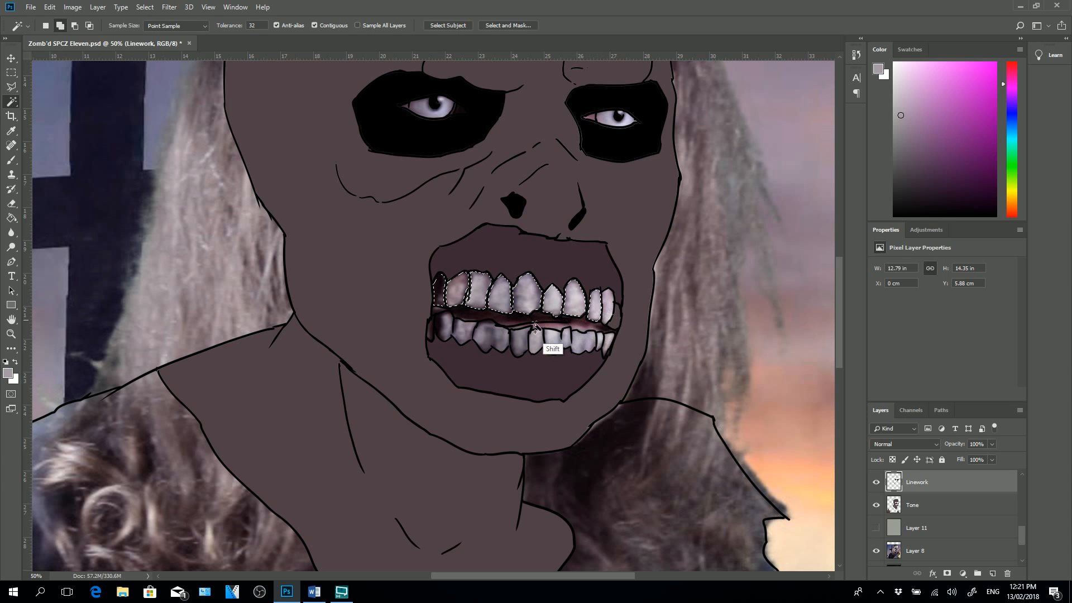
shift+click(616, 320)
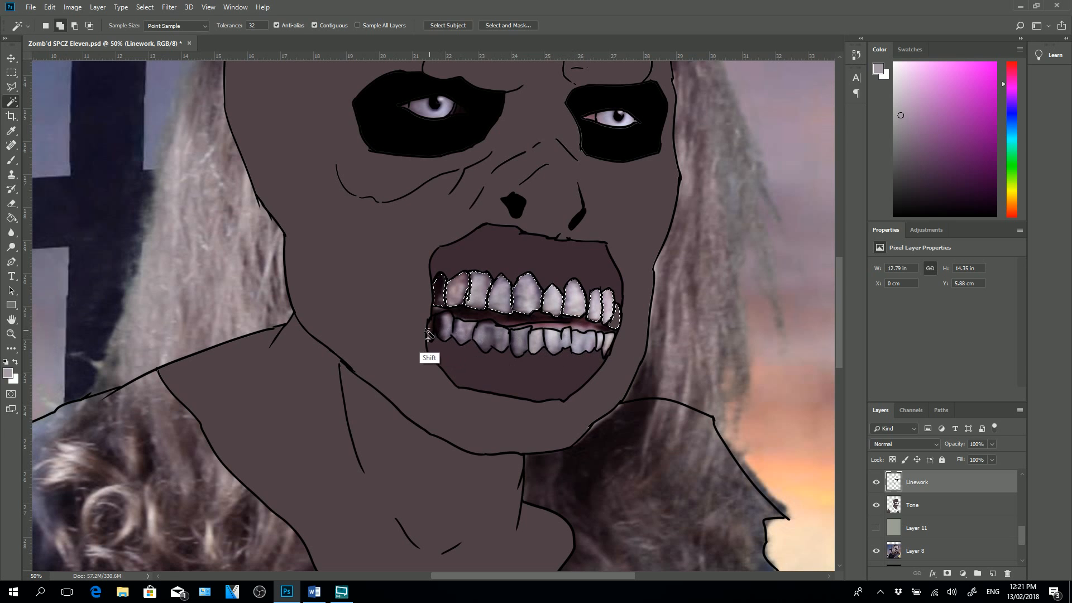
- Add all the lower teeth to the upper-teeth selection on the Linework layer with the Magic Wand
shift+click(450, 335)
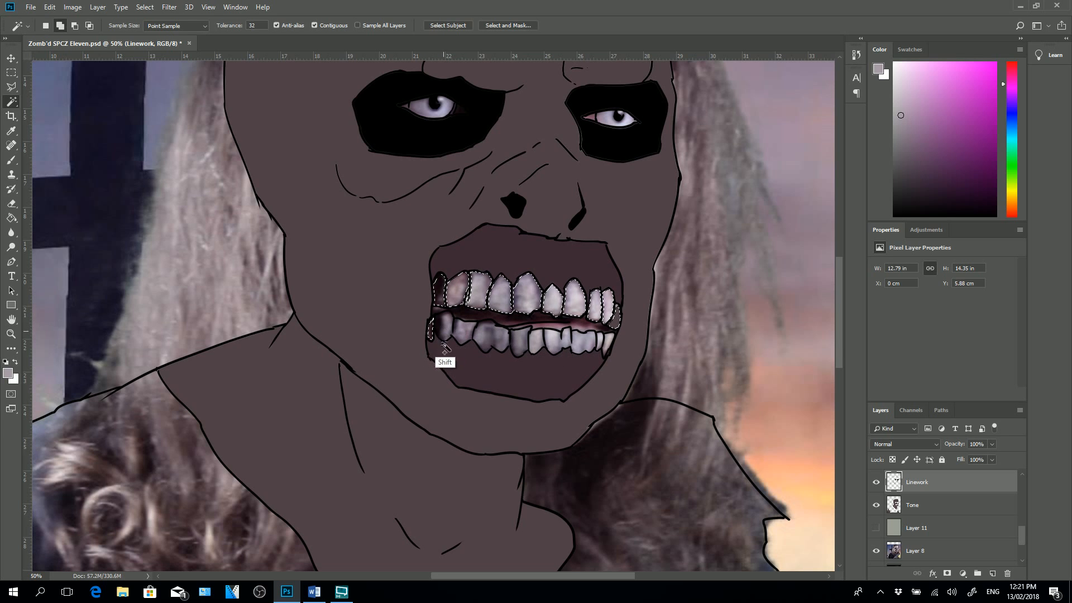
shift+click(488, 344)
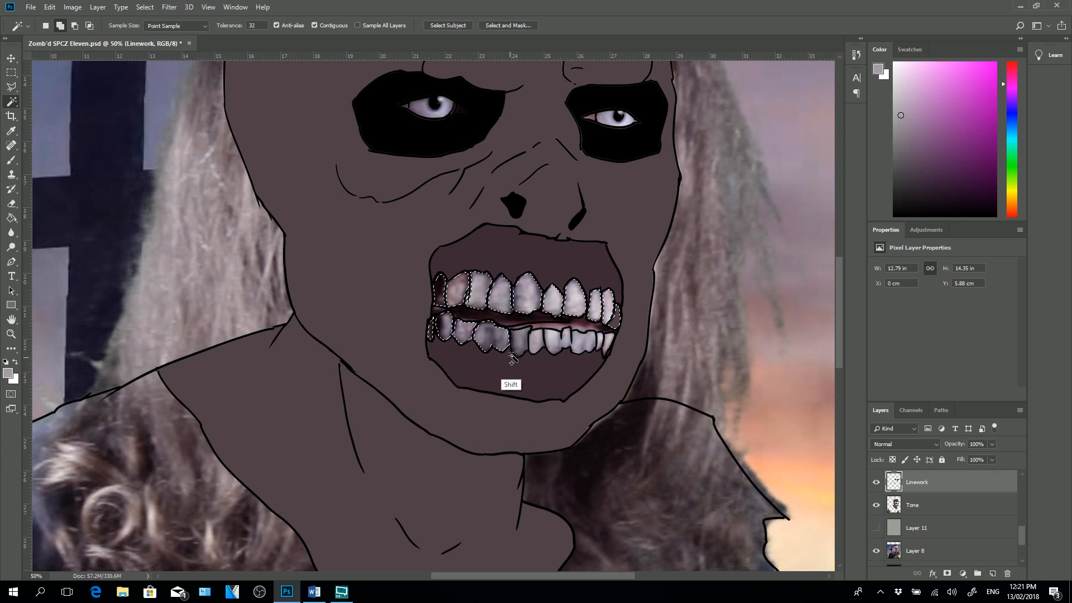
shift+click(522, 347)
shift+click(539, 344)
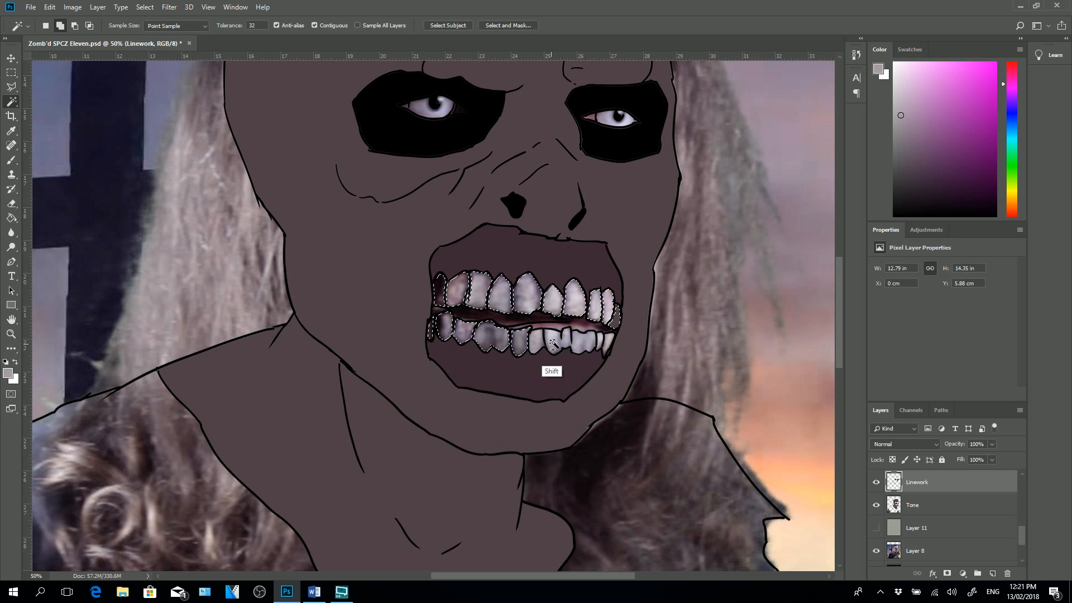
shift+click(569, 347)
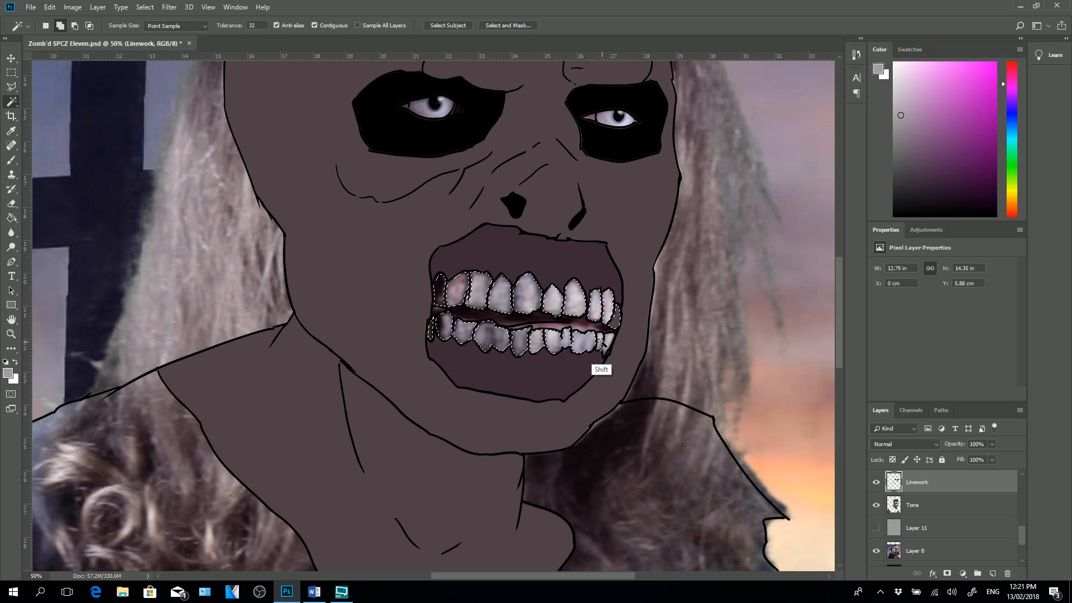
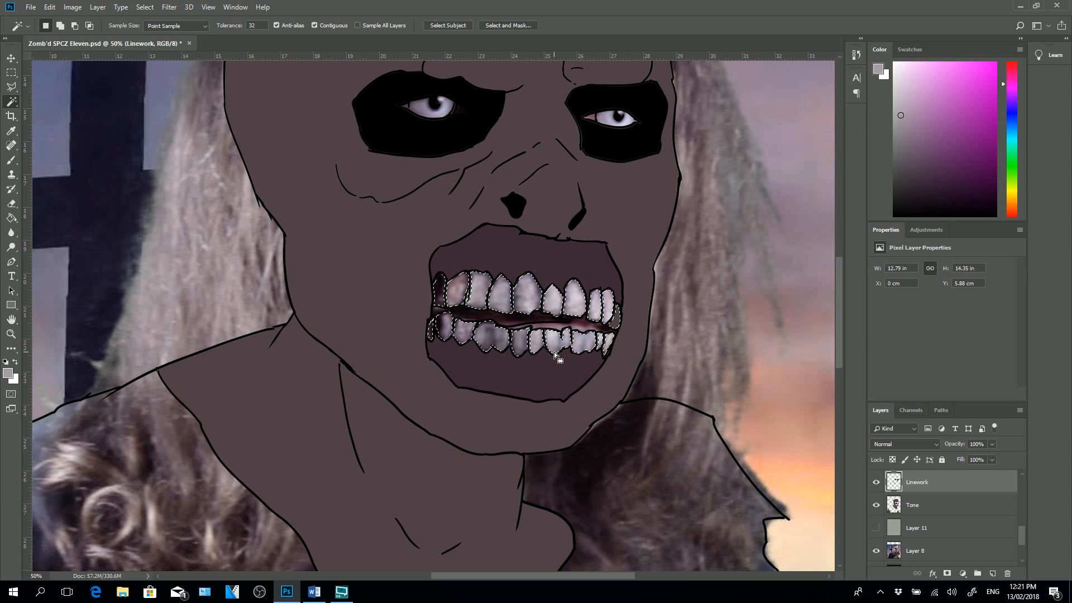
- Fill all the selected upper and lower teeth with the sampled mauve-grey on the Tone layer using the Paint Bucket
click(932, 505)
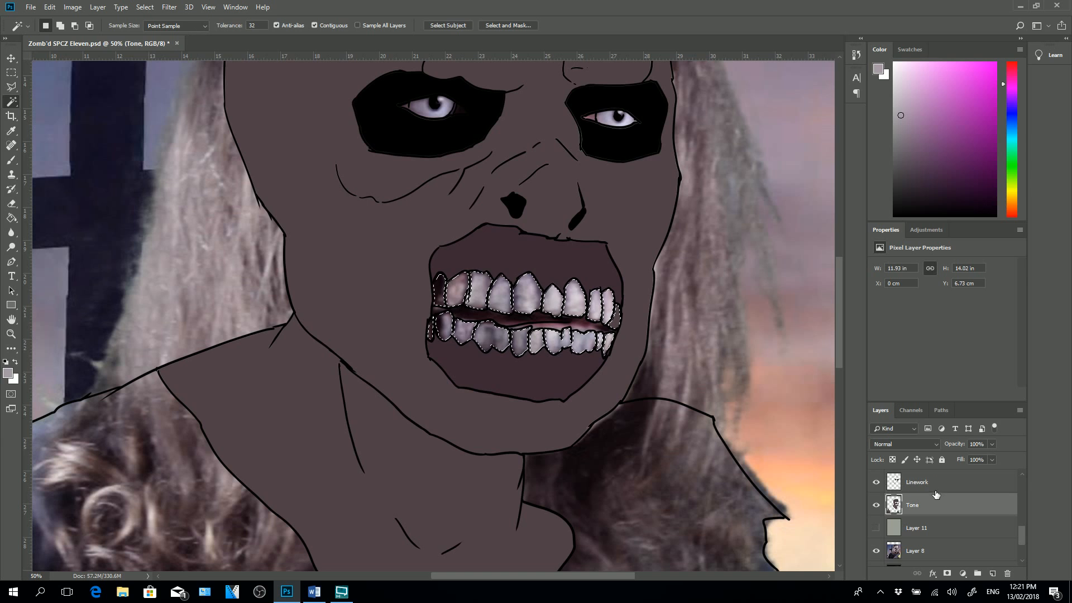
key(g)
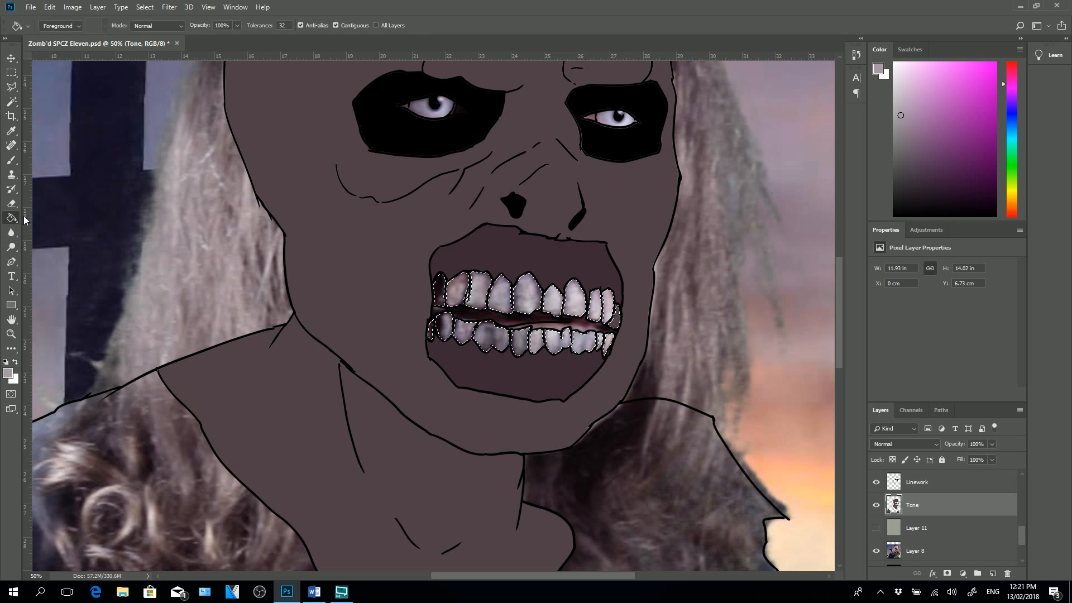
click(443, 293)
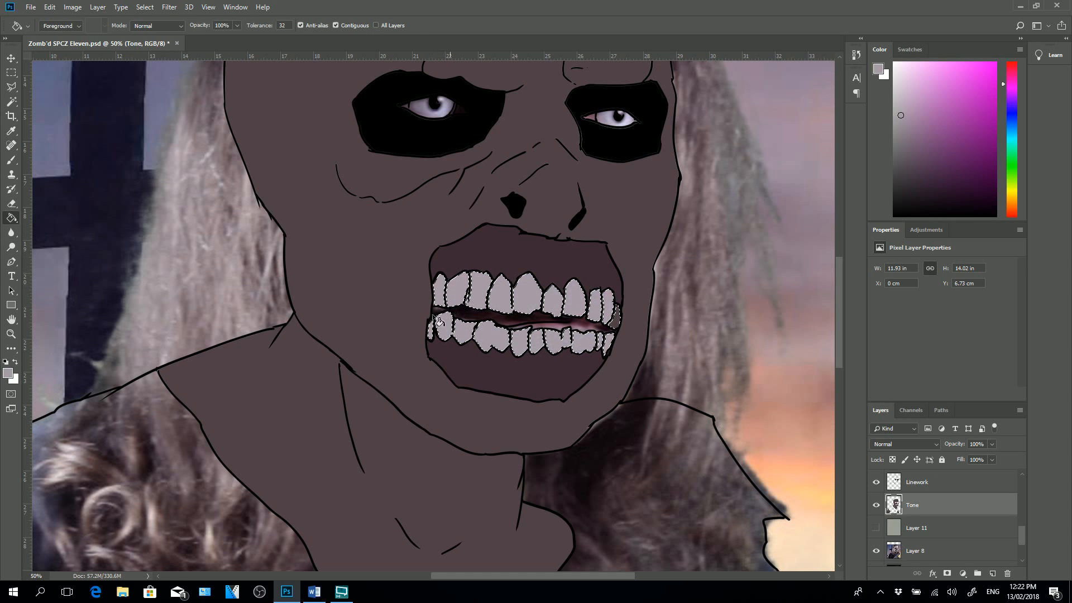
click(616, 320)
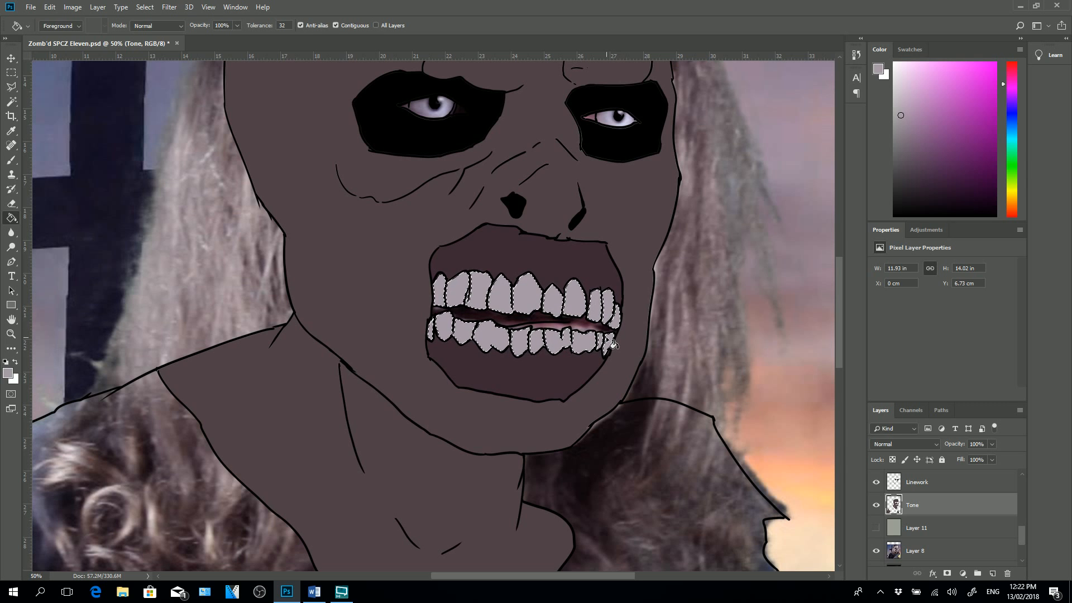
- Sample a grey-violet from an eyeball in the photo, and select both eyeballs from the Linework layer with the Magic Wand
click(10, 132)
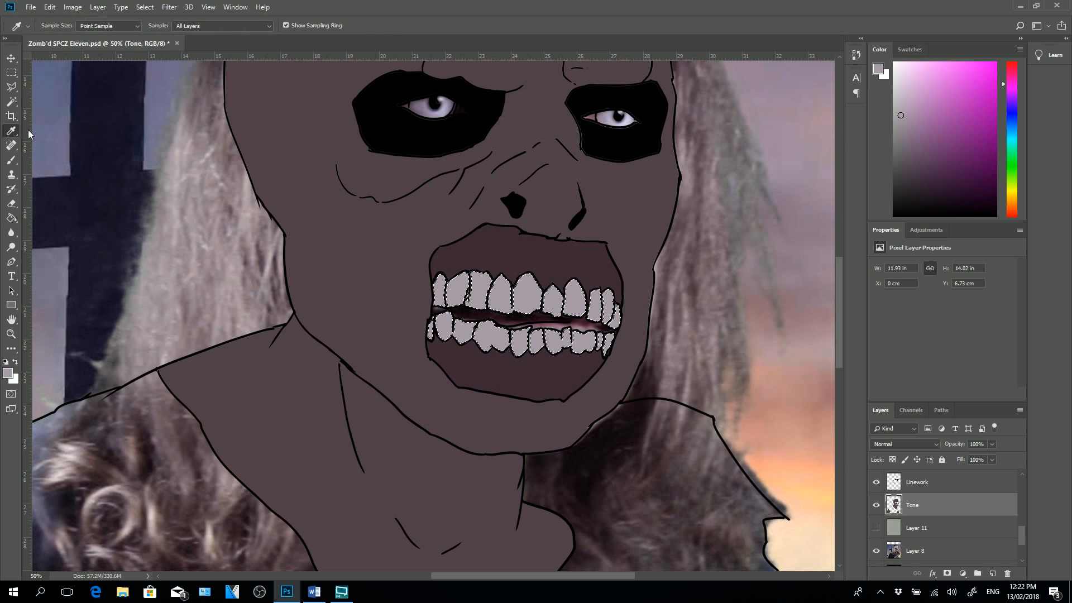
click(427, 103)
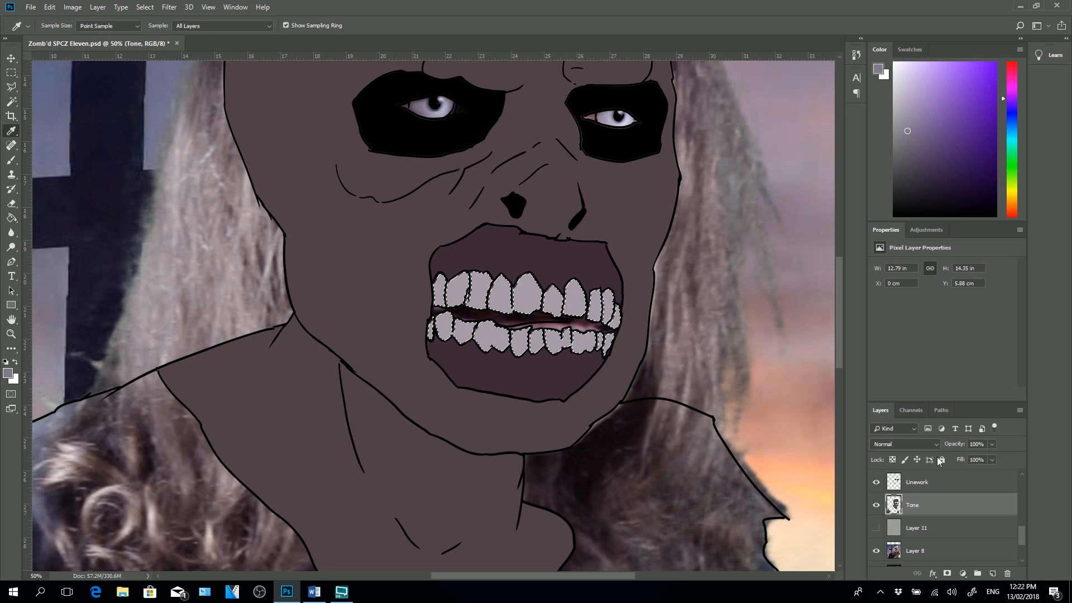
key(alt+bracketright)
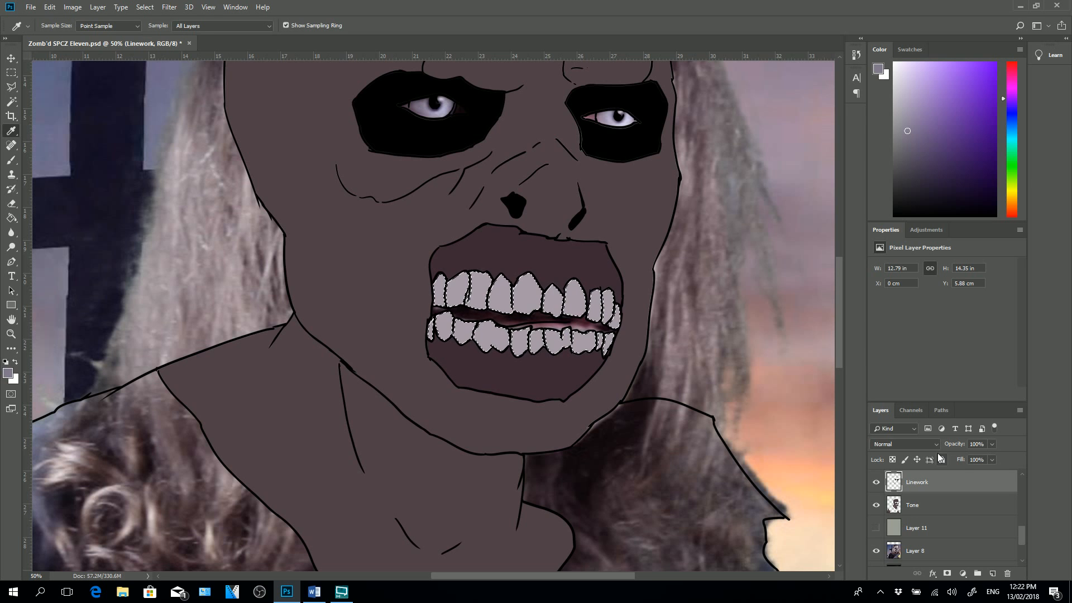
click(16, 100)
click(423, 108)
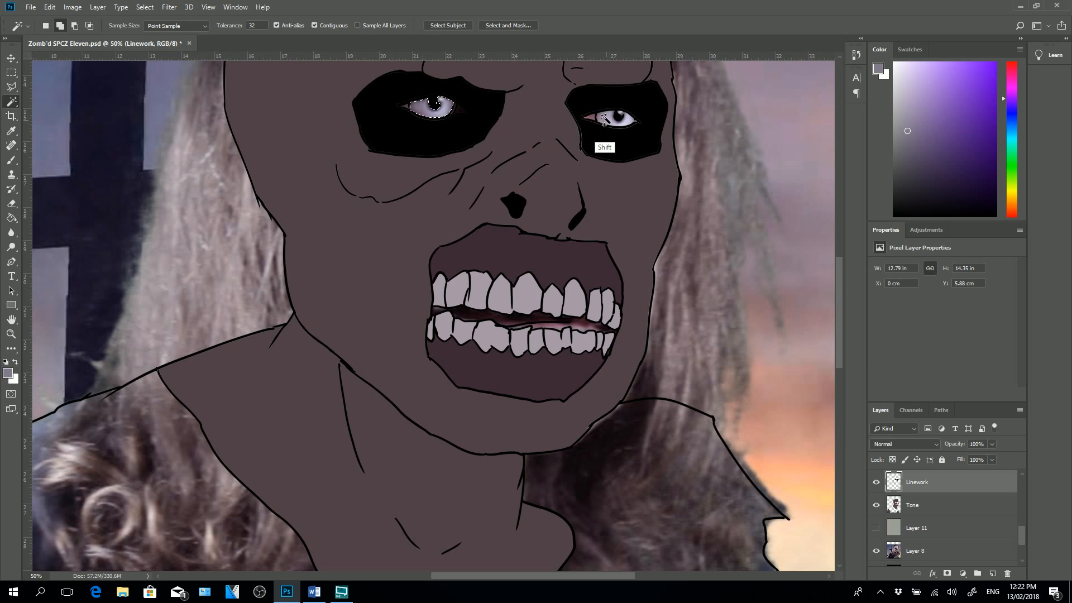
shift+click(614, 116)
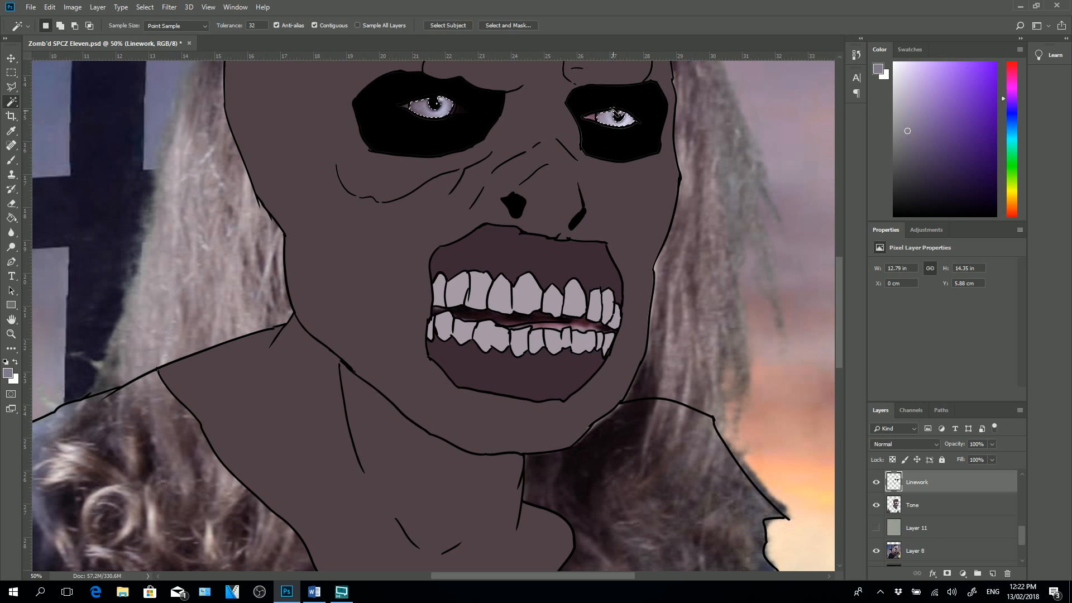
- Fill both selected eyeballs with the sampled grey-violet on the Tone layer using the Paint Bucket
click(933, 509)
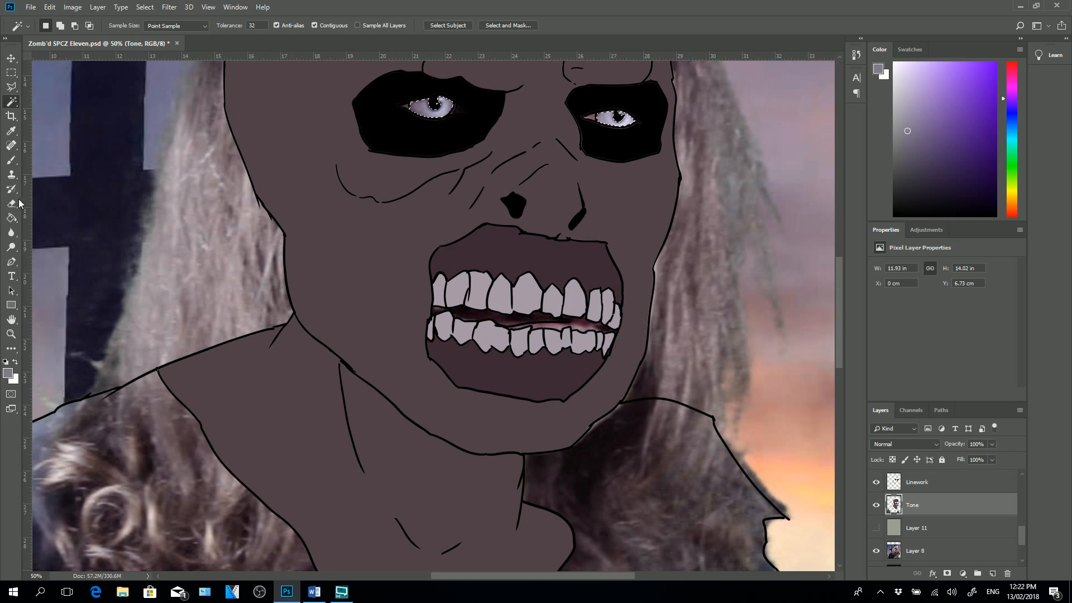
click(11, 218)
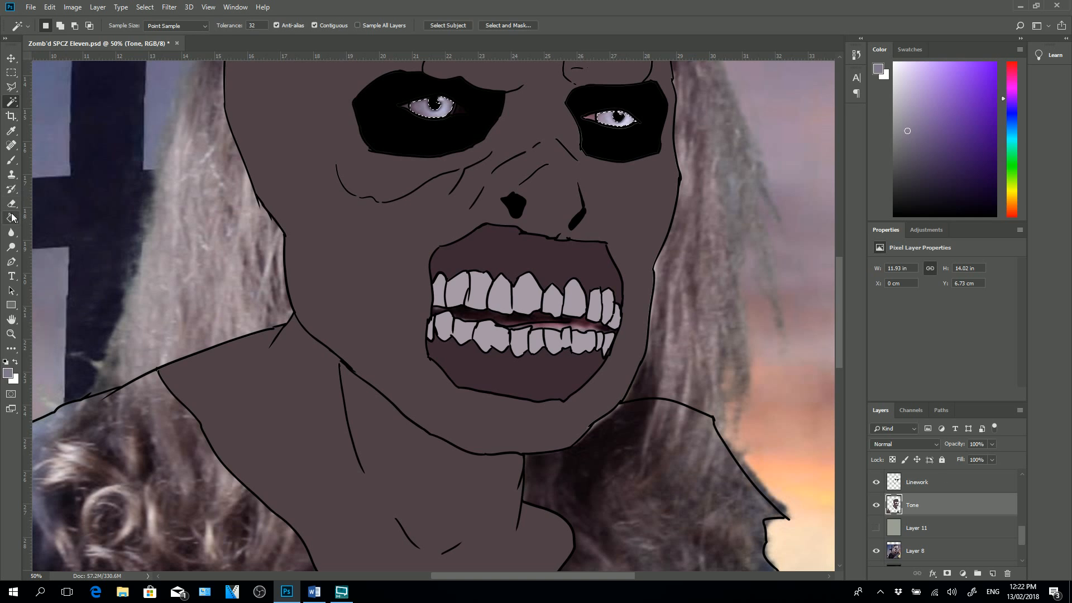
click(444, 109)
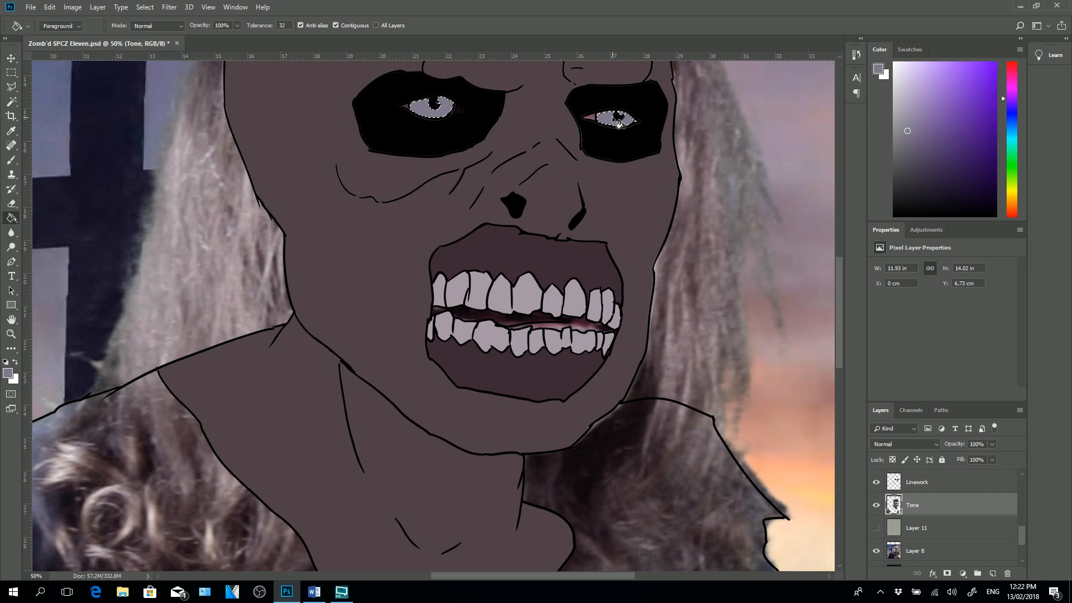
- Replace the eyeball selection with the torn shirt area, selected from the Linework layer with the Magic Wand
click(18, 99)
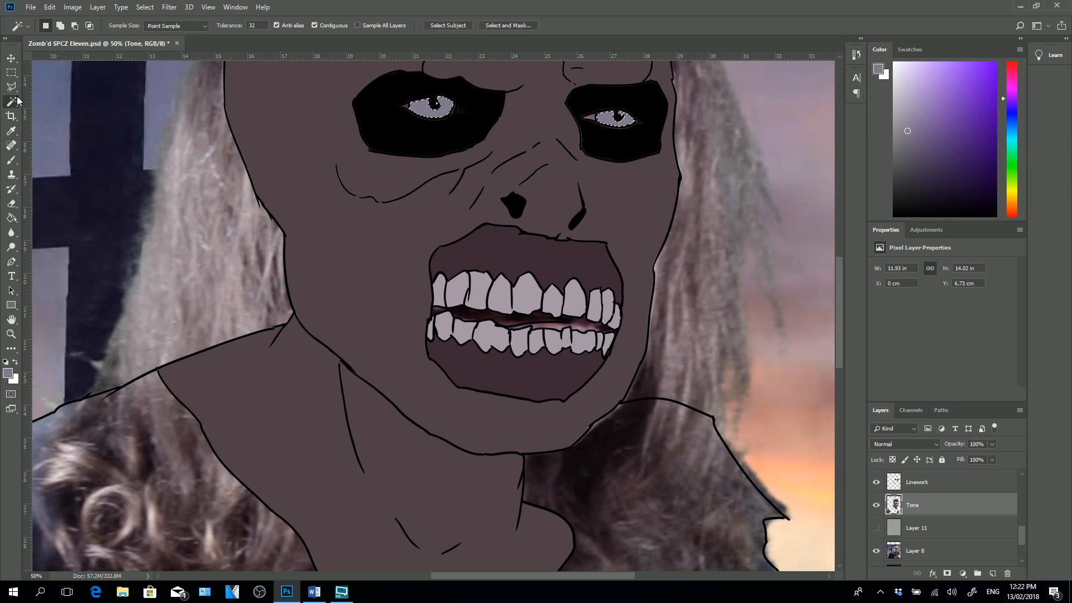
click(918, 482)
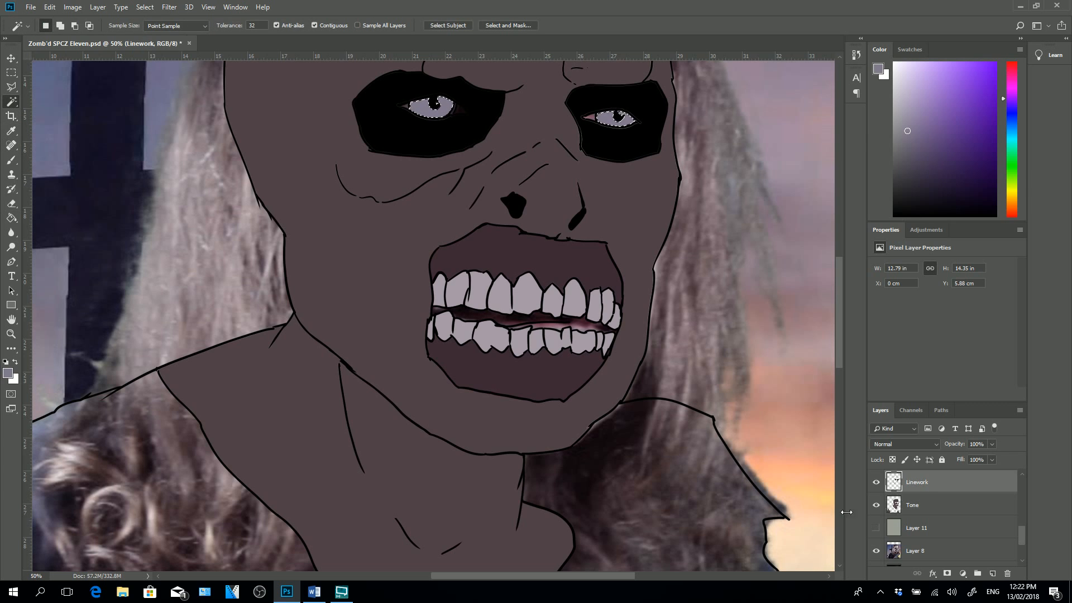
click(671, 510)
key(ctrl+d)
key(ctrl+minus)
key(ctrl+shift+d)
key(ctrl+minus)
key(ctrl+minus)
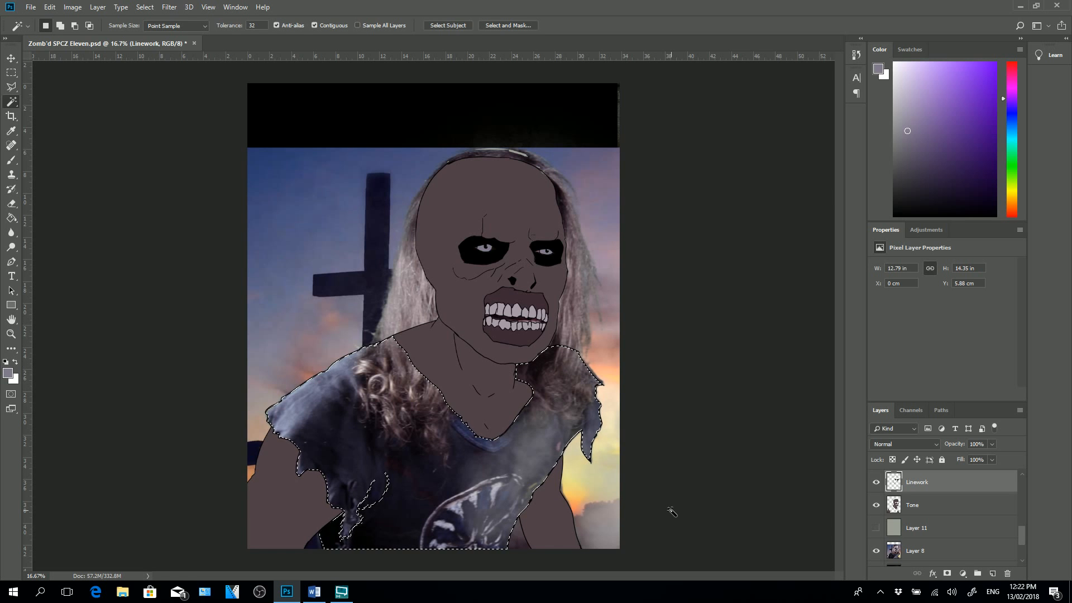
- Fill the selected shirt on the Tone layer with a dark navy sampled from its fabric, and clear the selection
click(12, 131)
click(346, 438)
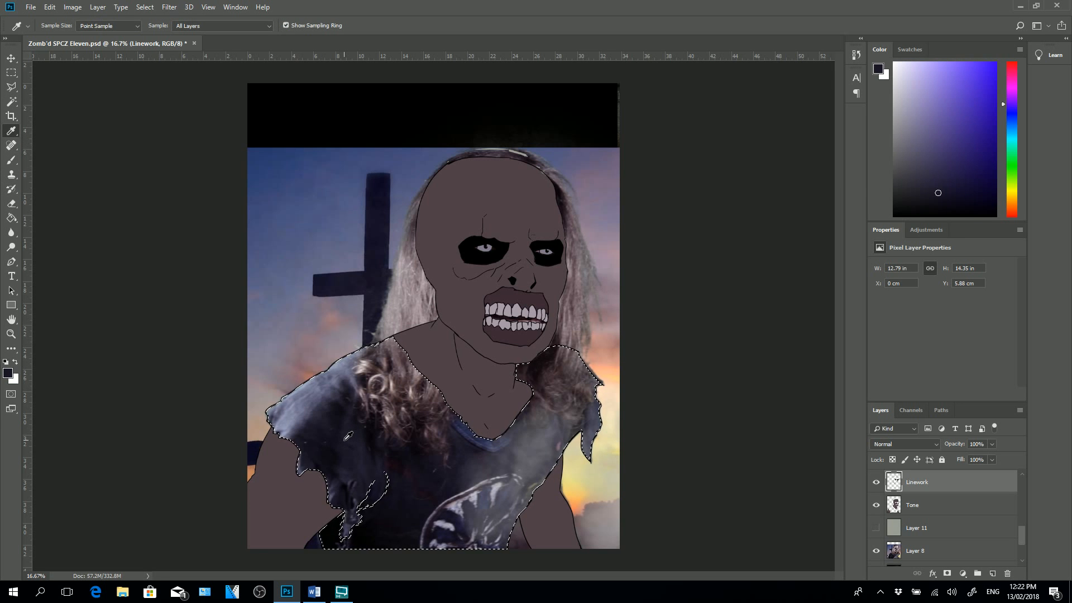
click(943, 502)
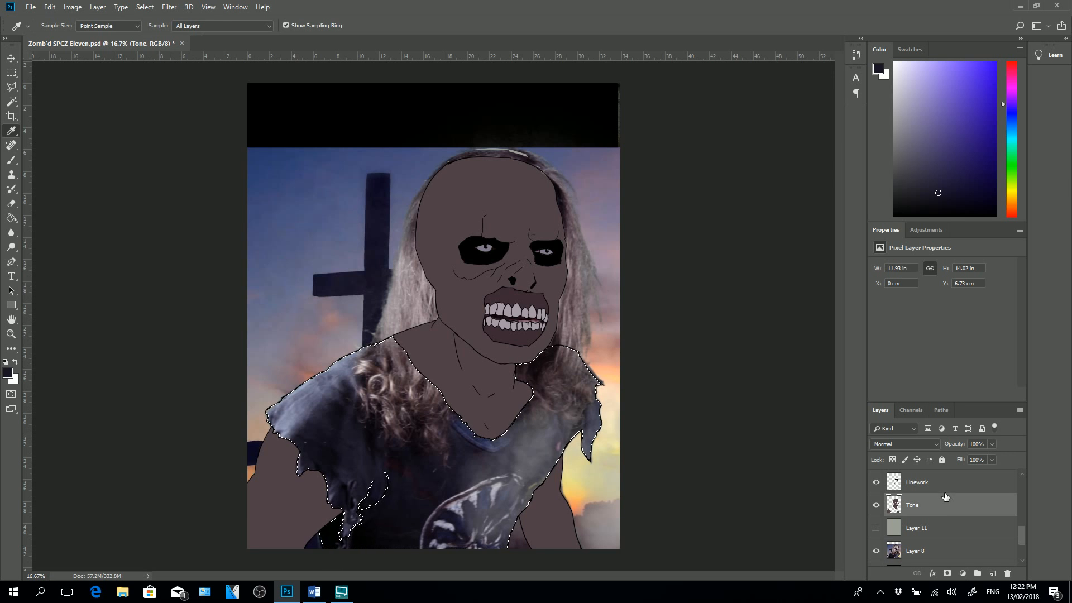
click(12, 218)
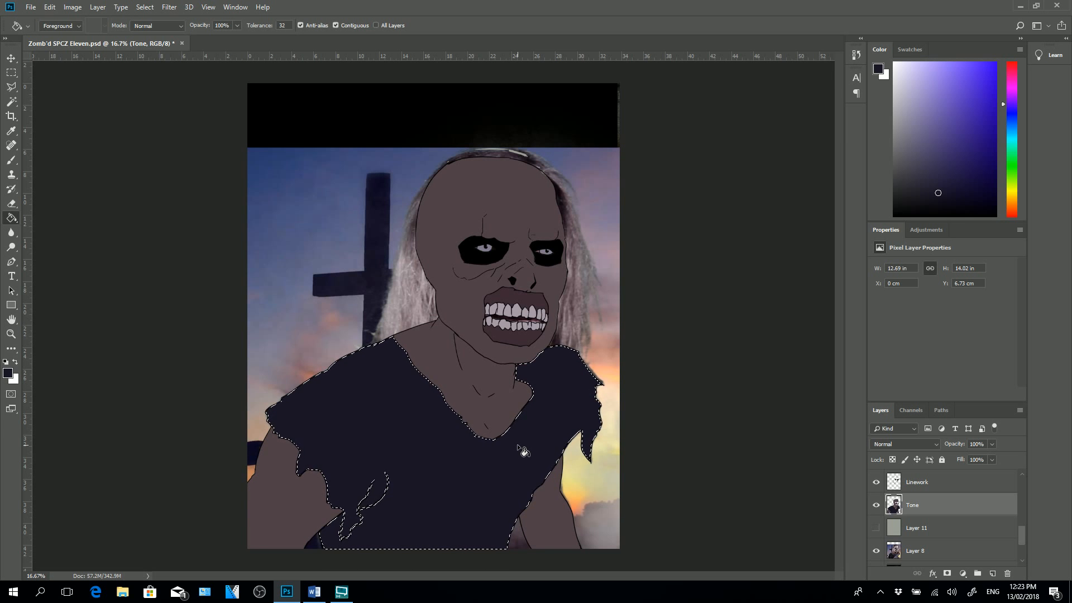
click(929, 481)
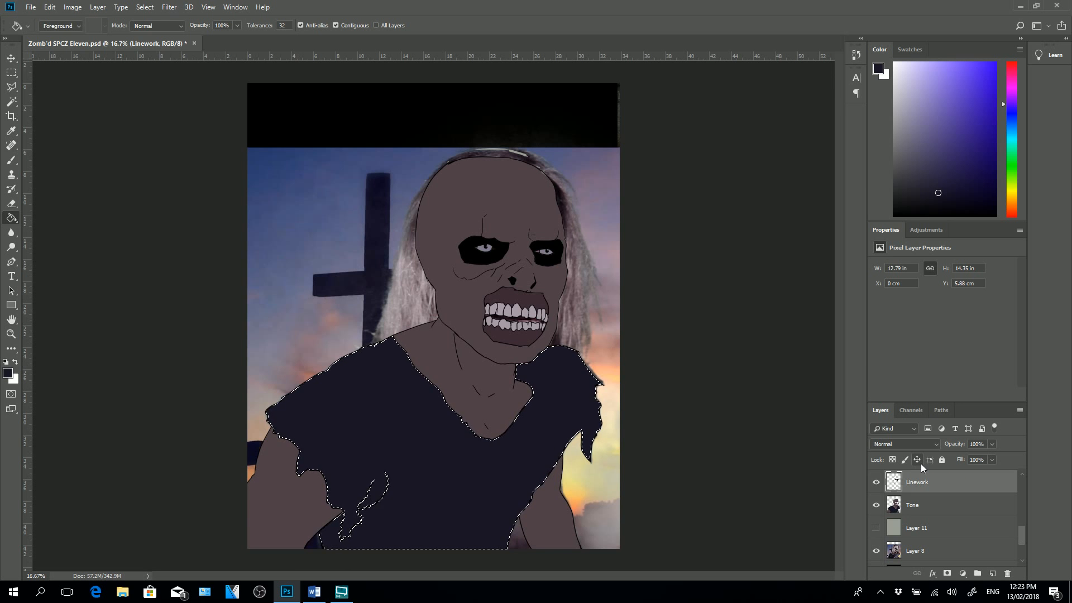
key(ctrl+d)
key(ctrl+plus)
key(ctrl+plus)
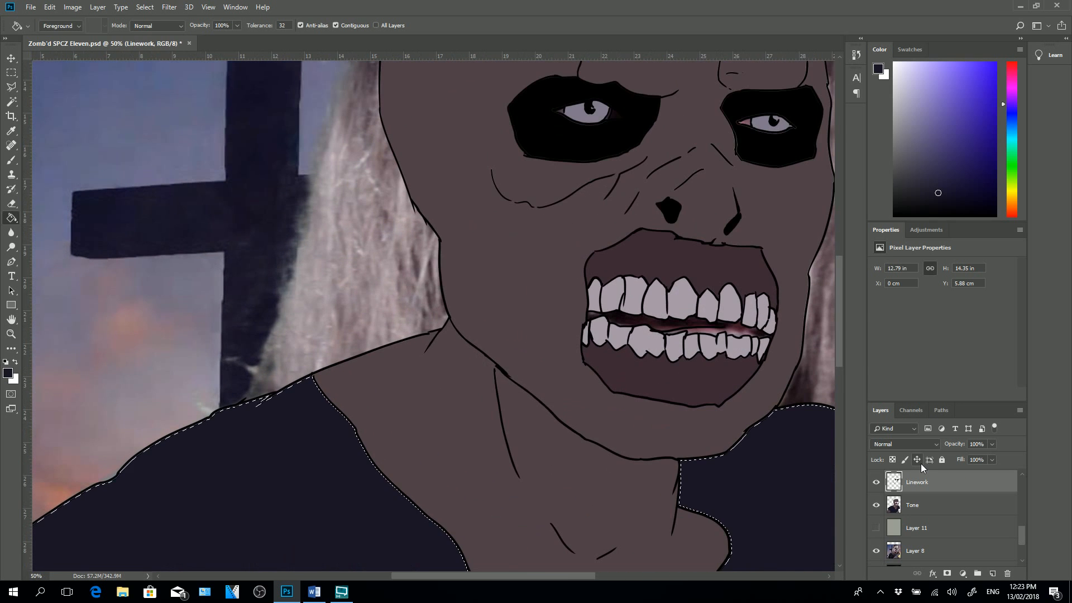
drag(839, 339, 847, 292)
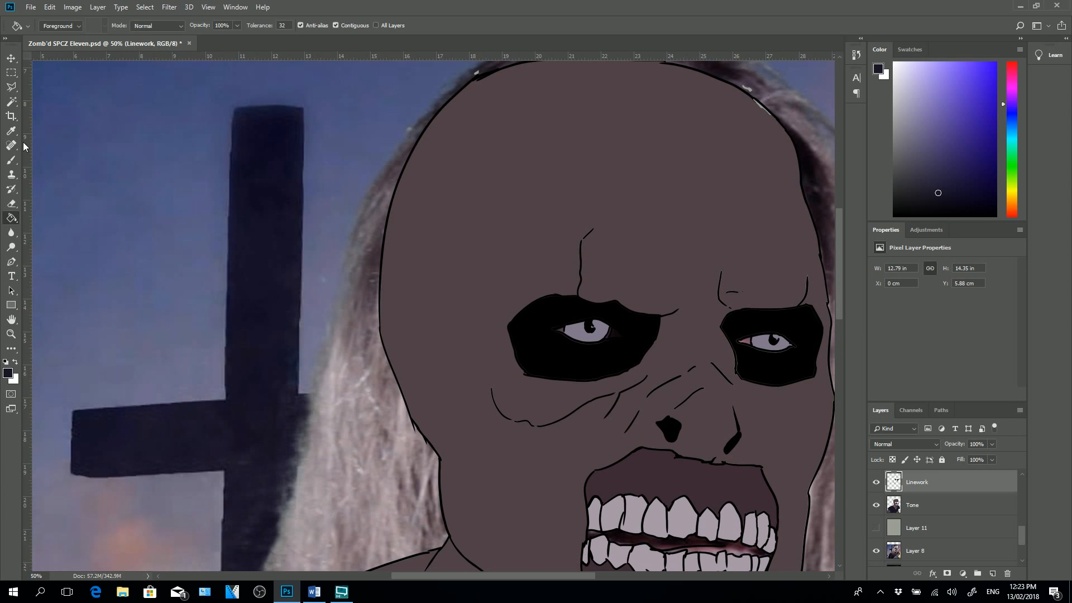
click(13, 100)
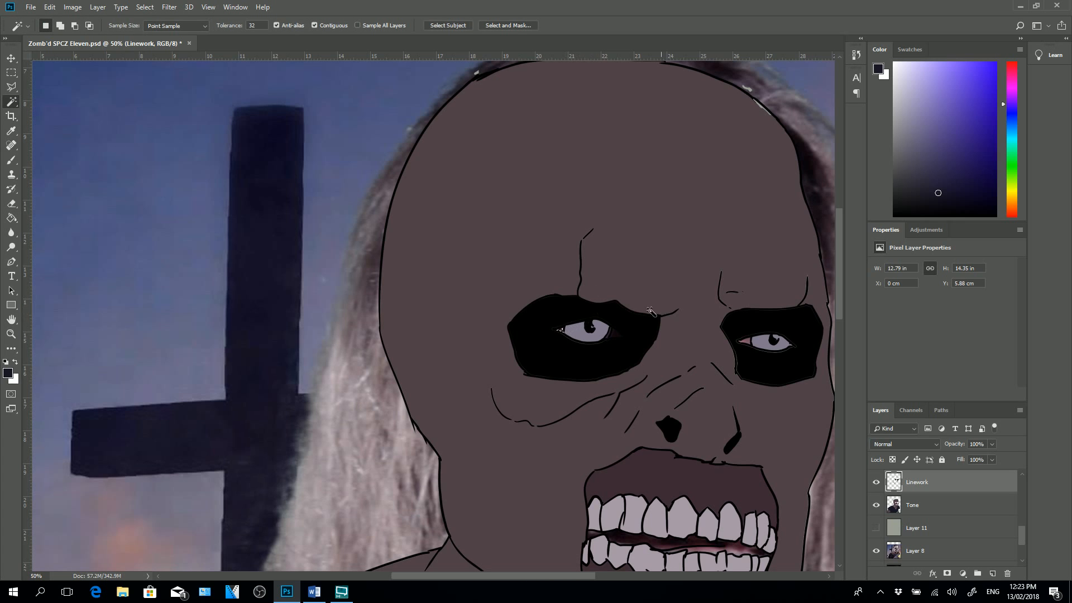
key(shift)
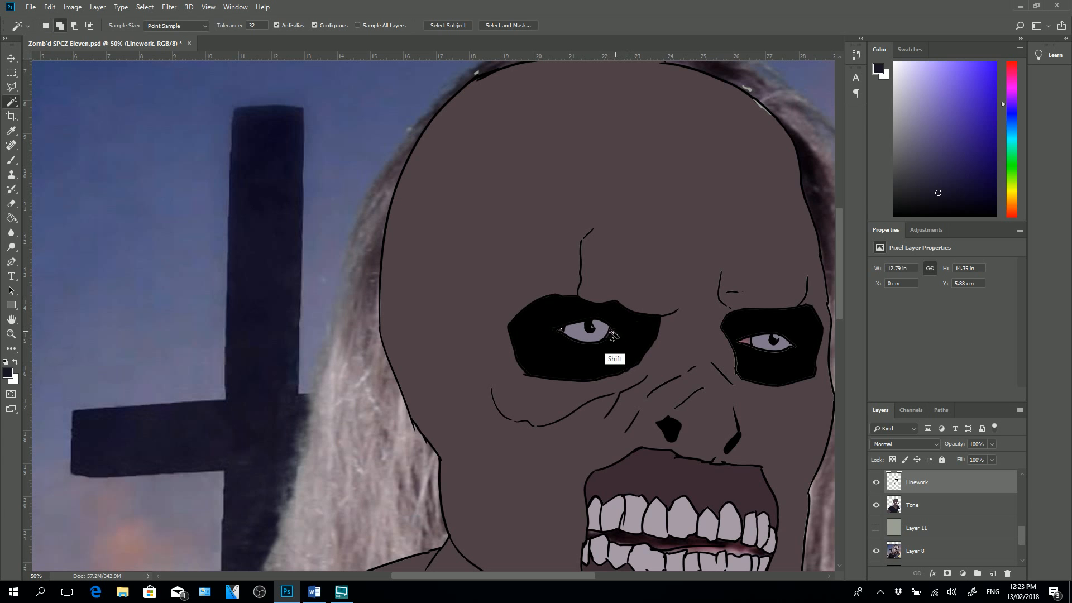
shift+click(623, 323)
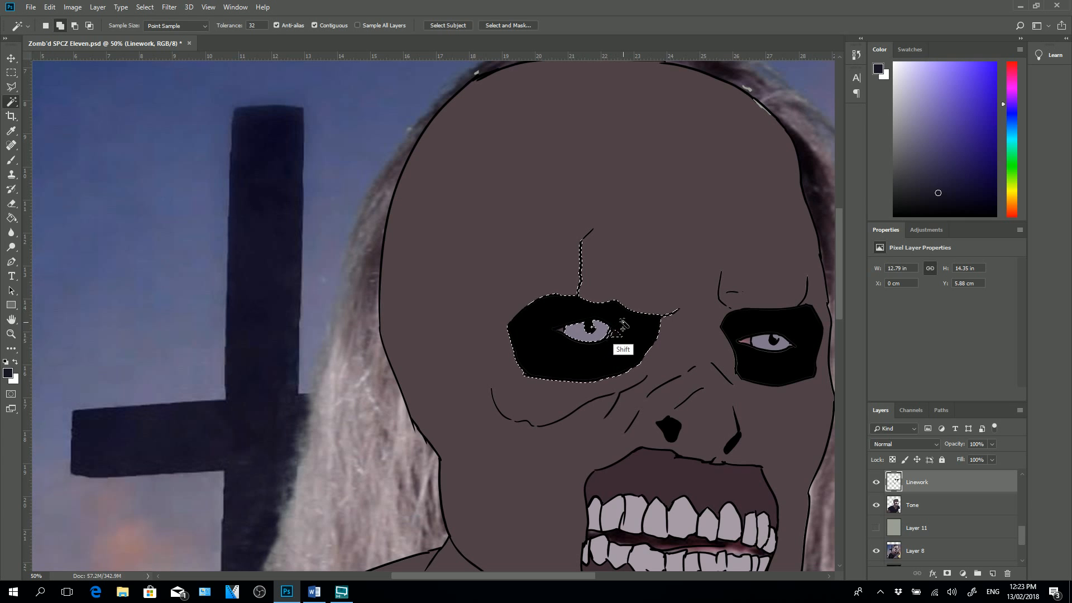
key(ctrl)
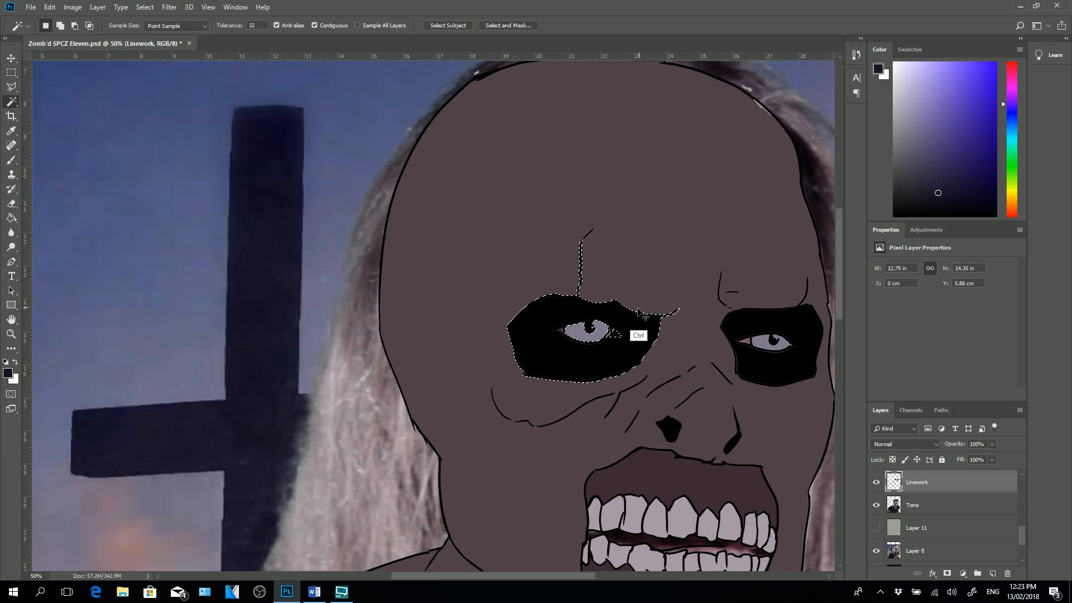
key(ctrl+d)
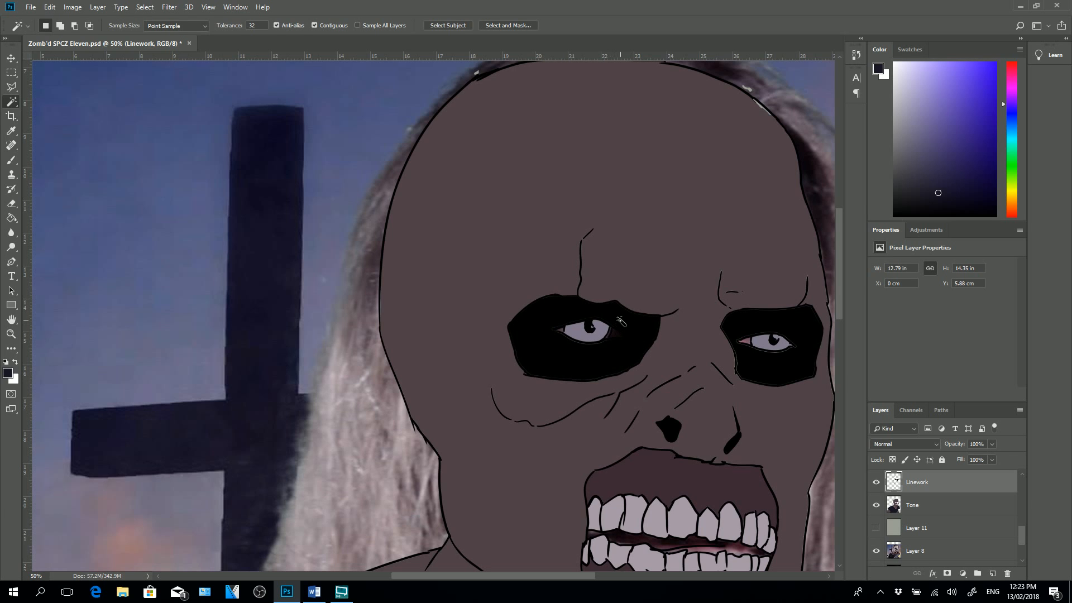
- Select the small inner and outer corner areas of both eyes together from the Linework layer with the Magic Wand
click(621, 322)
key(shift+alt+n)
key(ctrl+plus)
key(ctrl+plus)
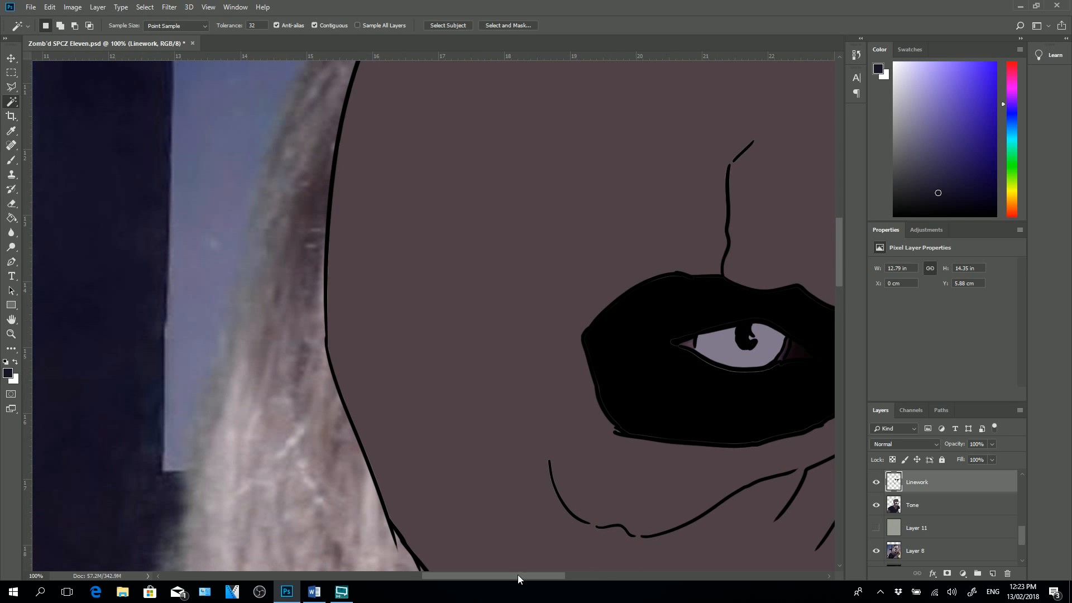
drag(521, 576, 557, 572)
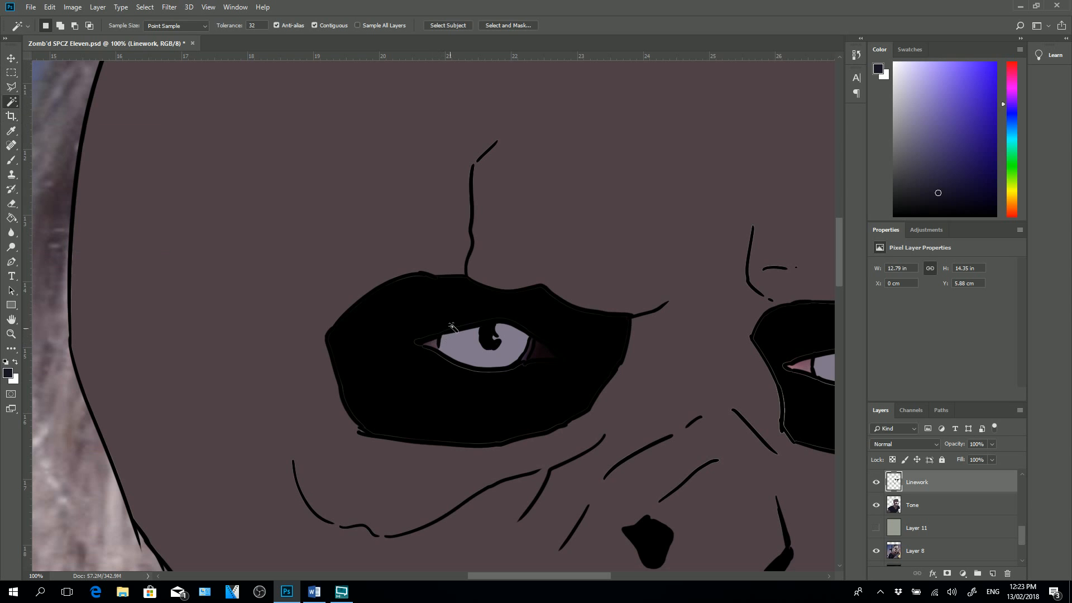
shift+click(530, 362)
drag(574, 574, 612, 563)
key(shift)
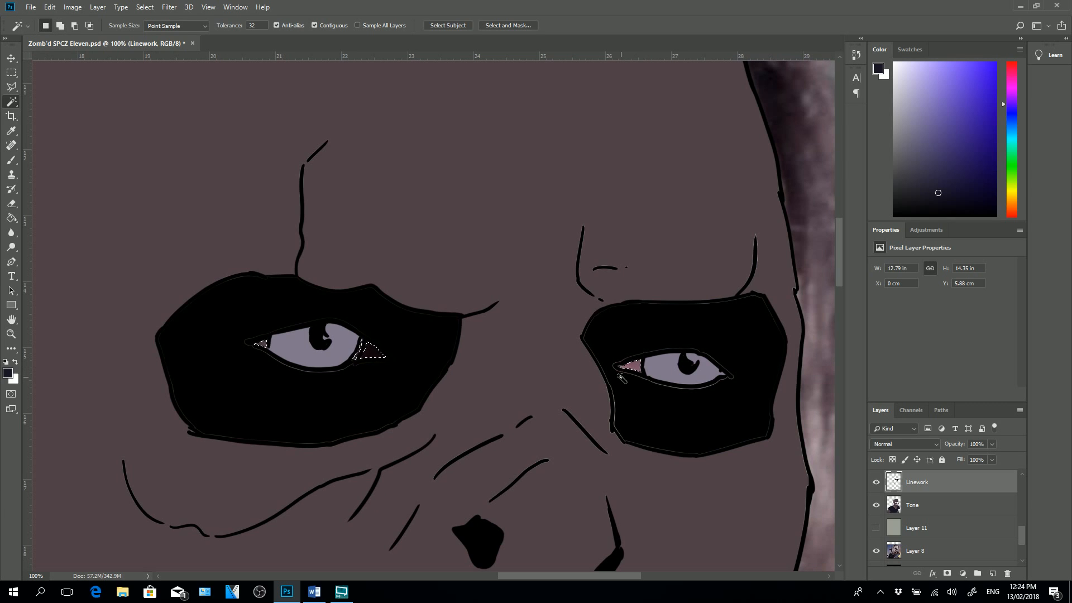
- Fill the selected corner areas of both eyes on the Tone layer with the dark mauve-brown sampled from the image
click(12, 132)
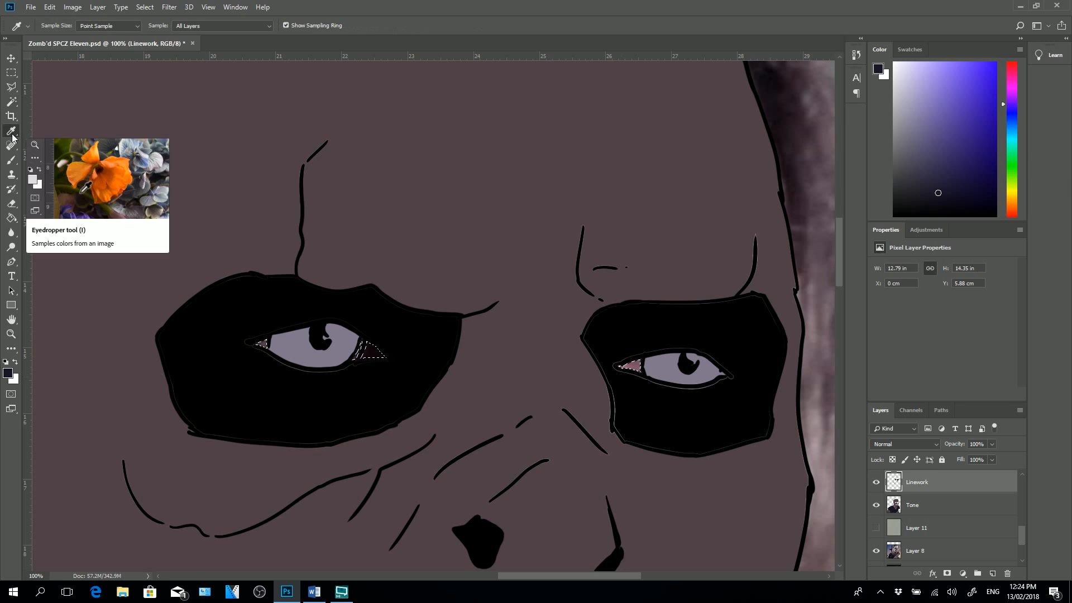
click(268, 338)
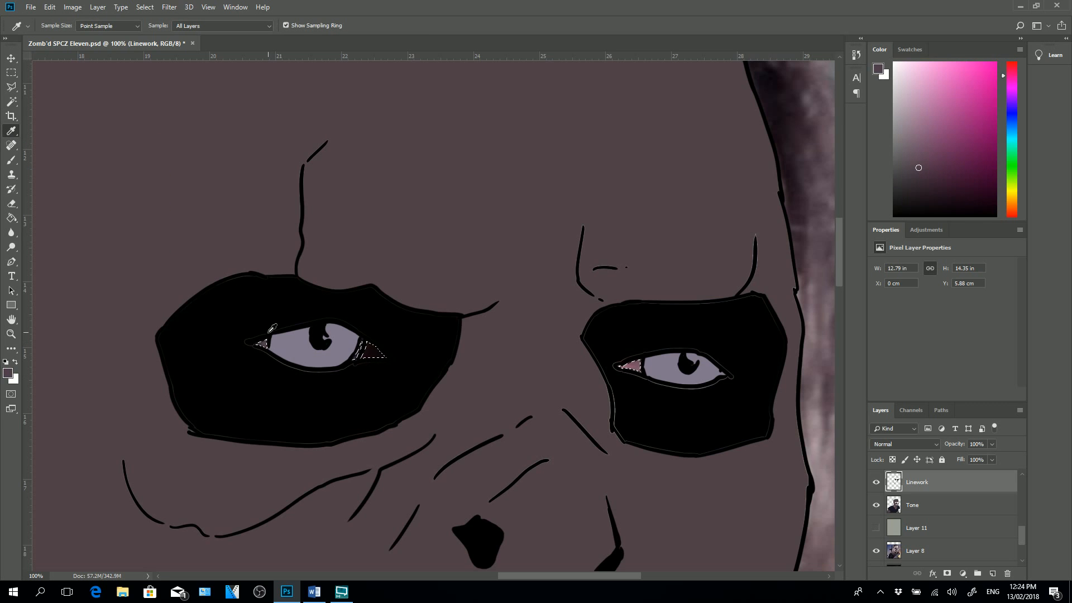
click(20, 219)
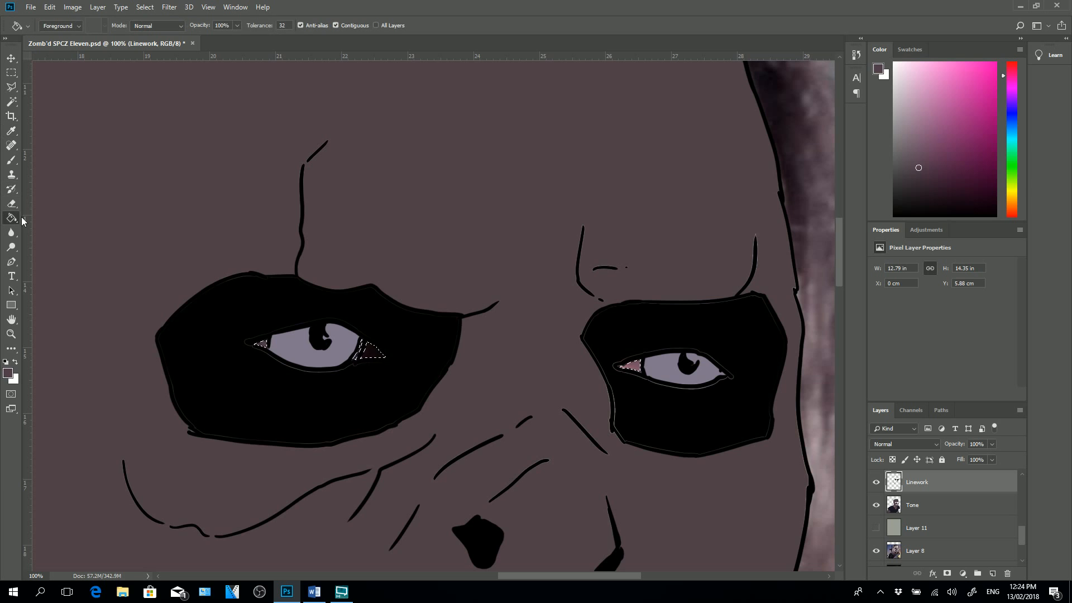
click(937, 503)
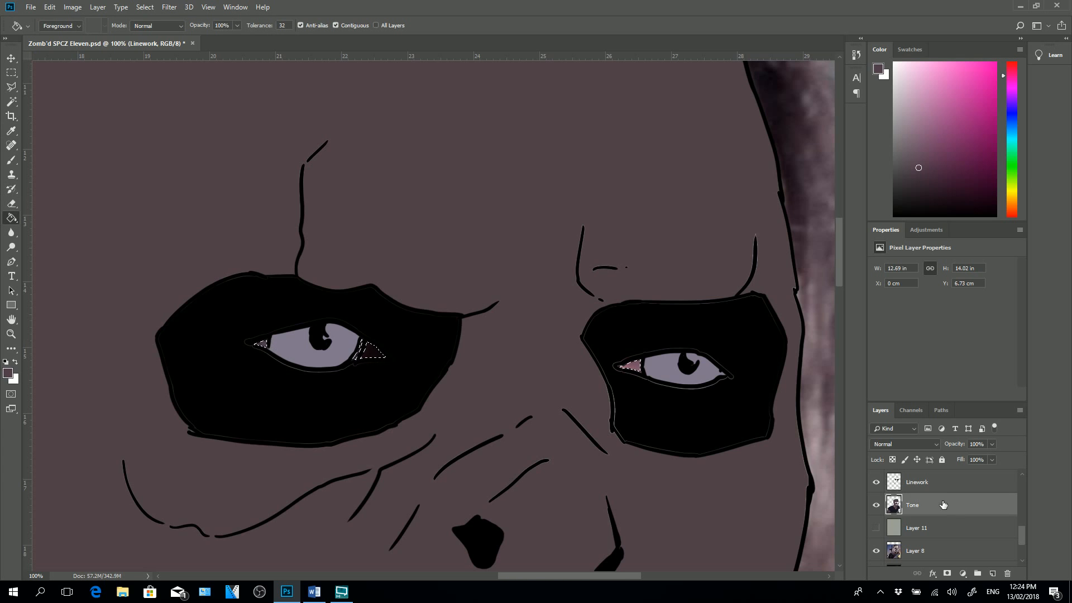
click(264, 347)
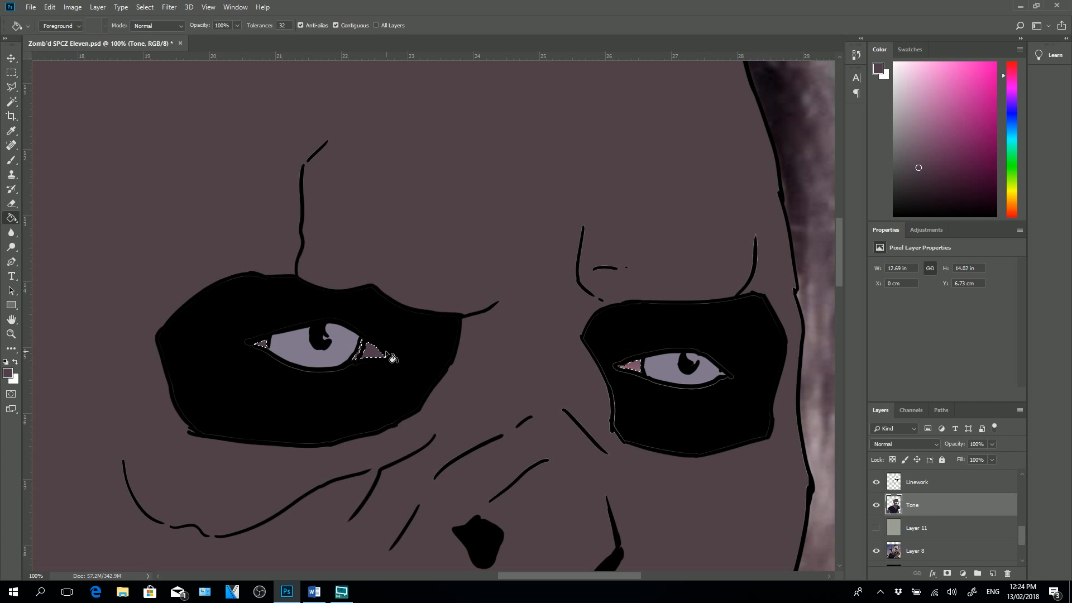
click(633, 367)
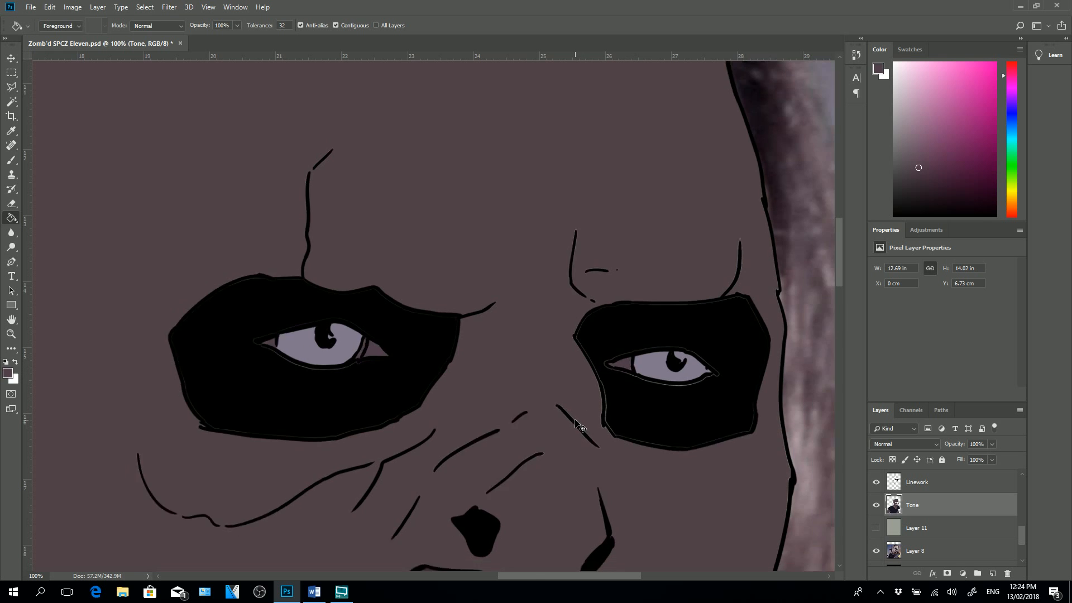
- Select the open gap between the upper and lower teeth from the Linework layer with the Magic Wand
key(ctrl+minus)
key(ctrl+minus)
key(ctrl+minus)
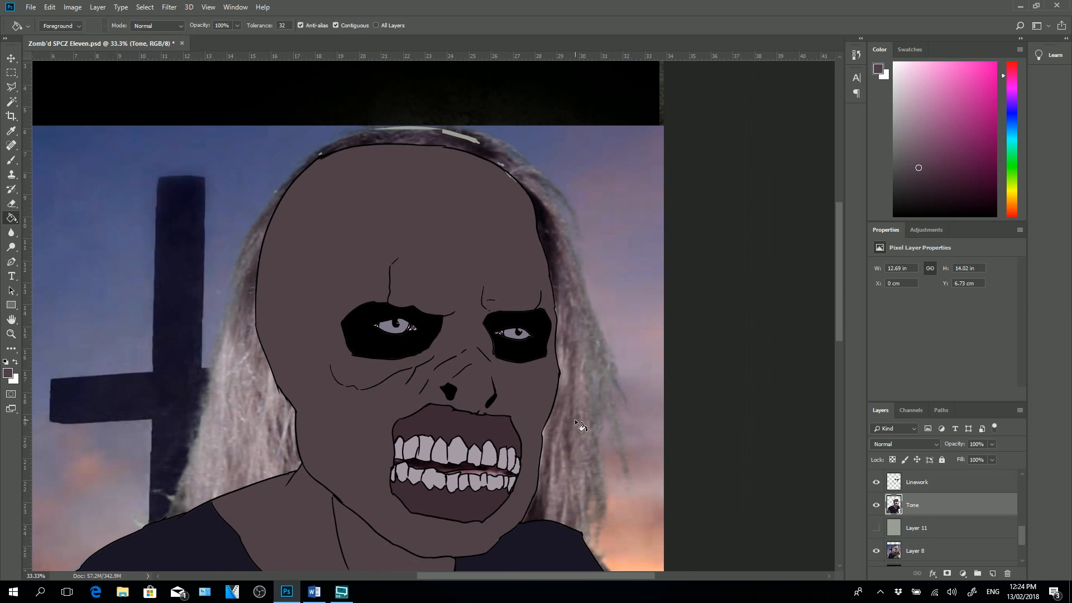
scroll(842, 341, down, 3)
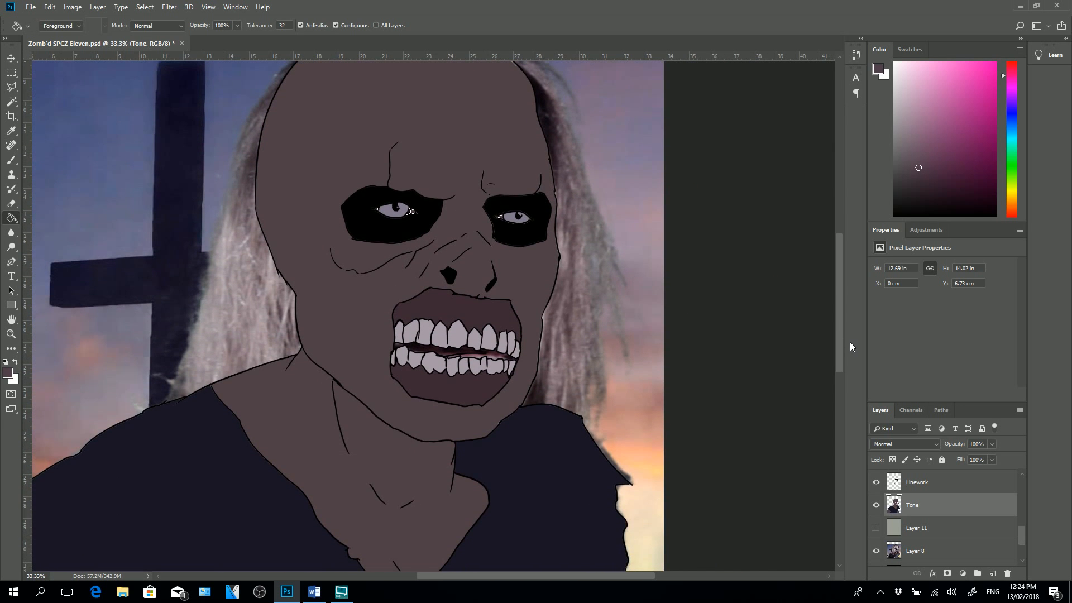
key(ctrl+minus)
key(ctrl+minus)
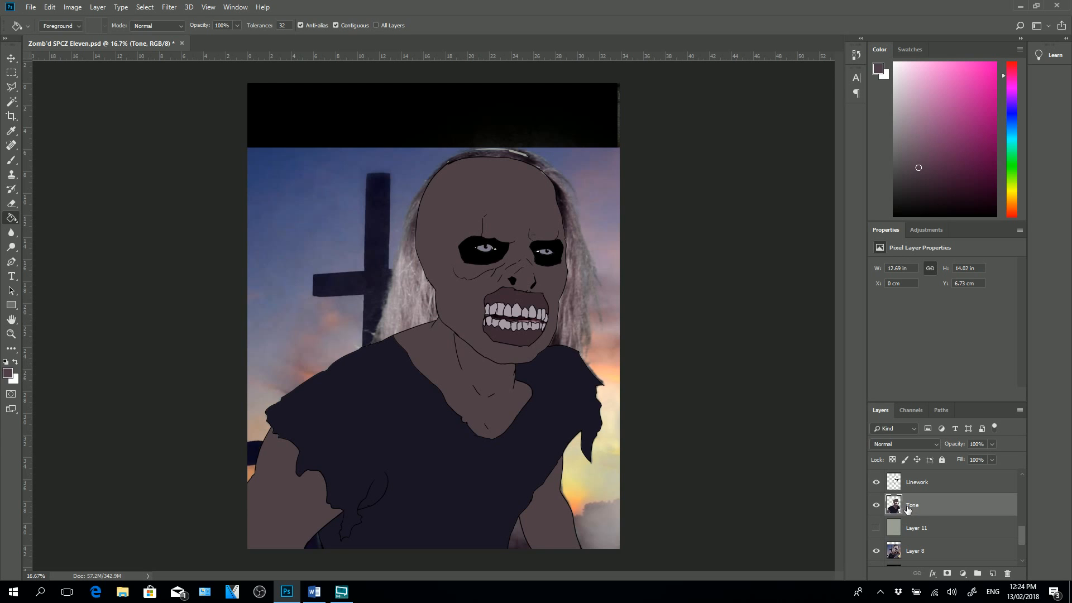
click(944, 481)
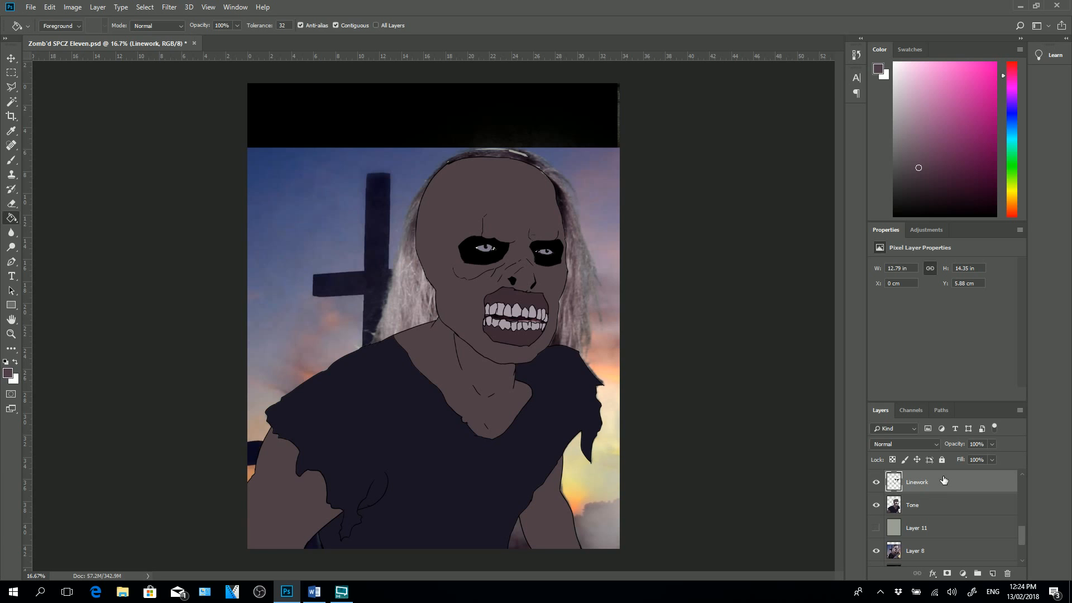
click(11, 101)
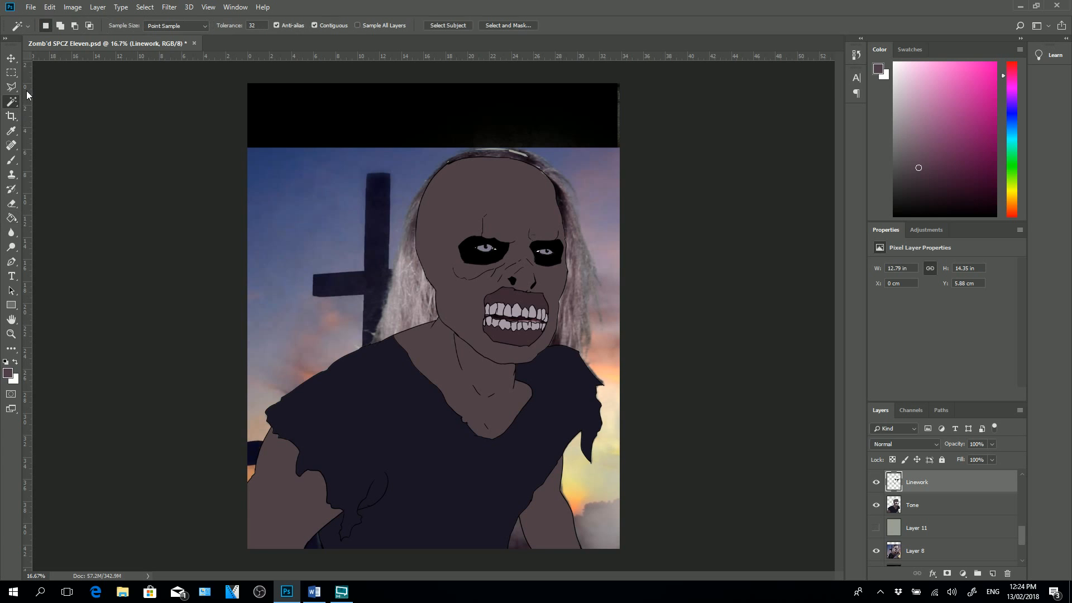
click(538, 322)
key(ctrl+plus)
key(ctrl+plus)
key(ctrl+plus)
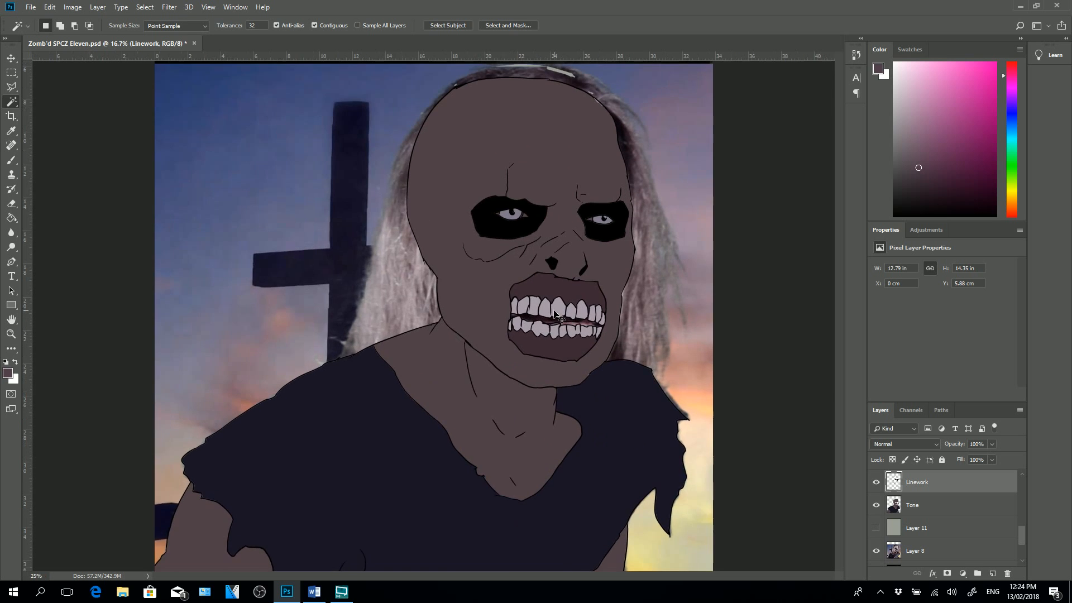
key(shift)
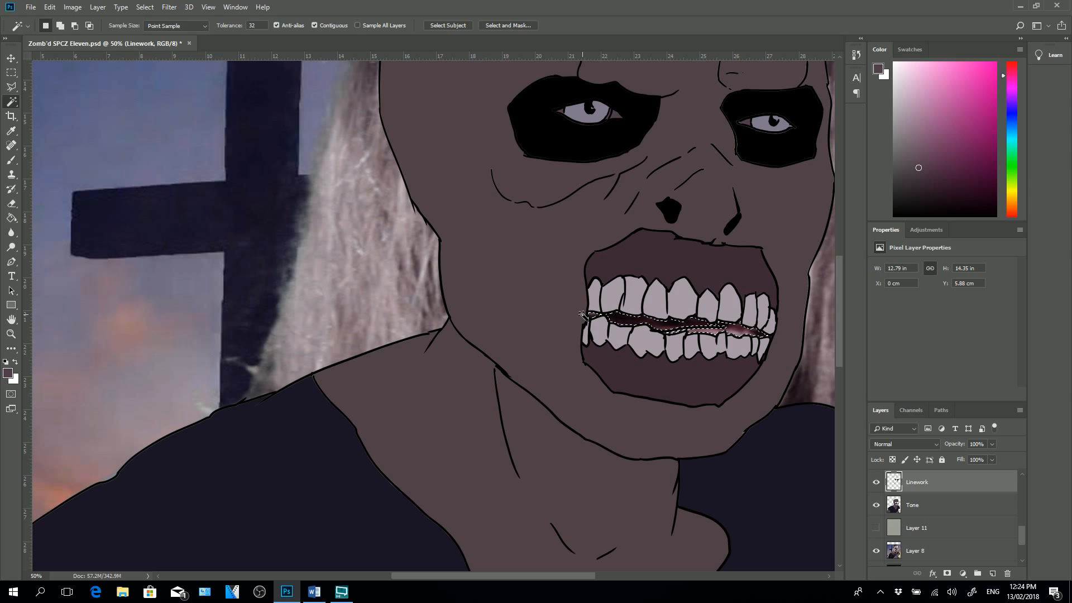
- Fill the selected gap between the teeth on the Tone layer with a dark red sampled from the photo's mouth
click(12, 130)
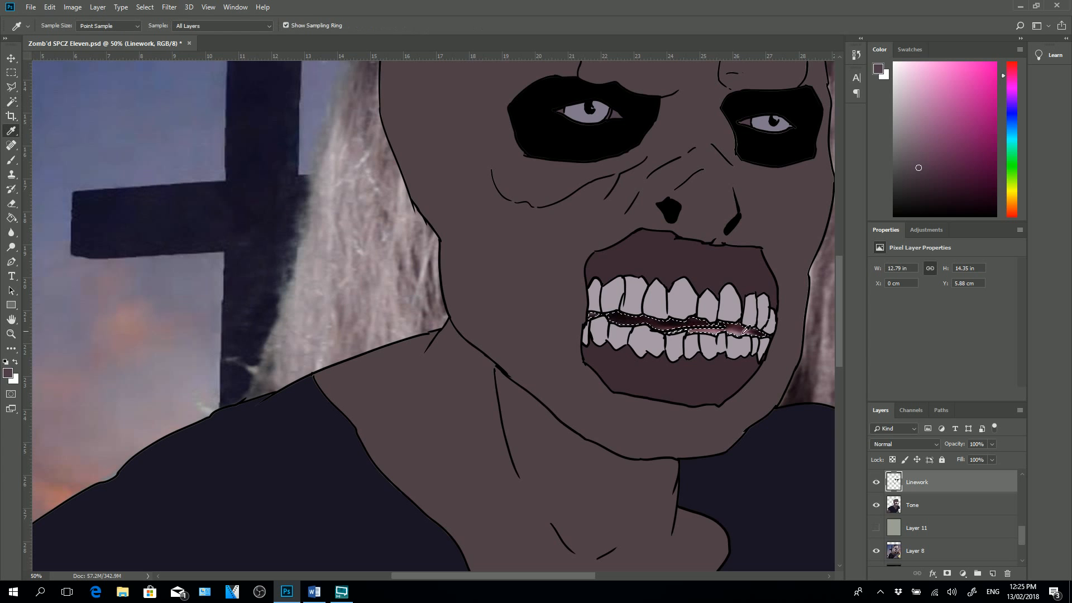
click(738, 330)
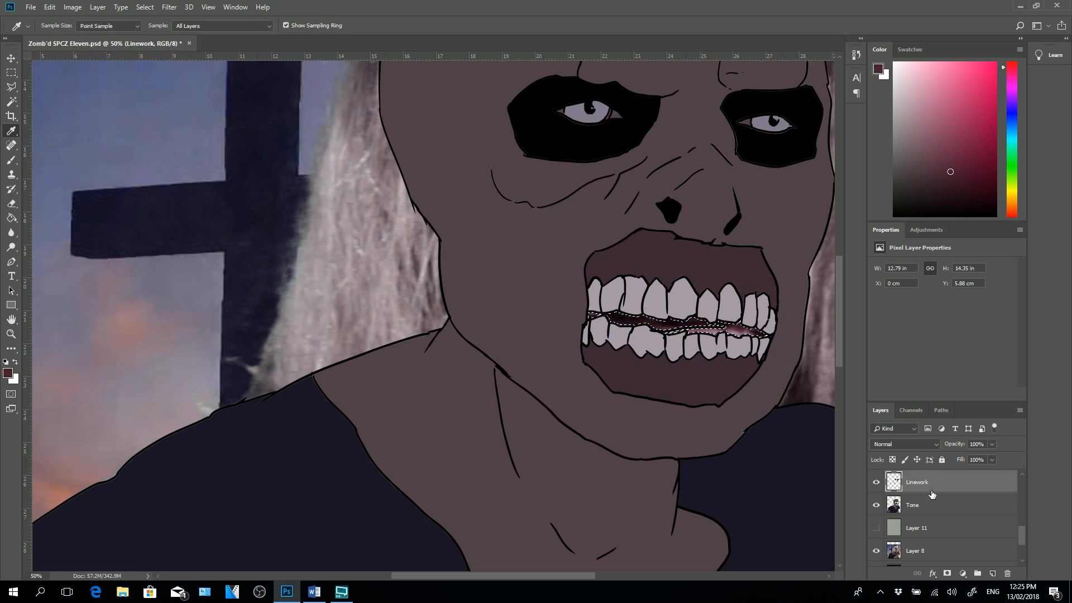
click(937, 506)
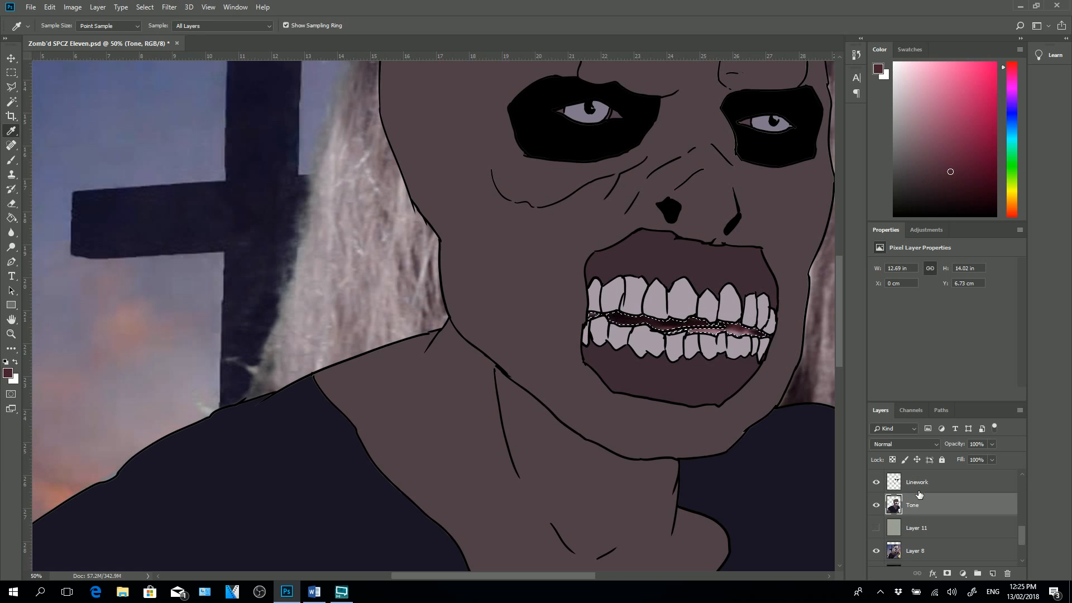
click(11, 218)
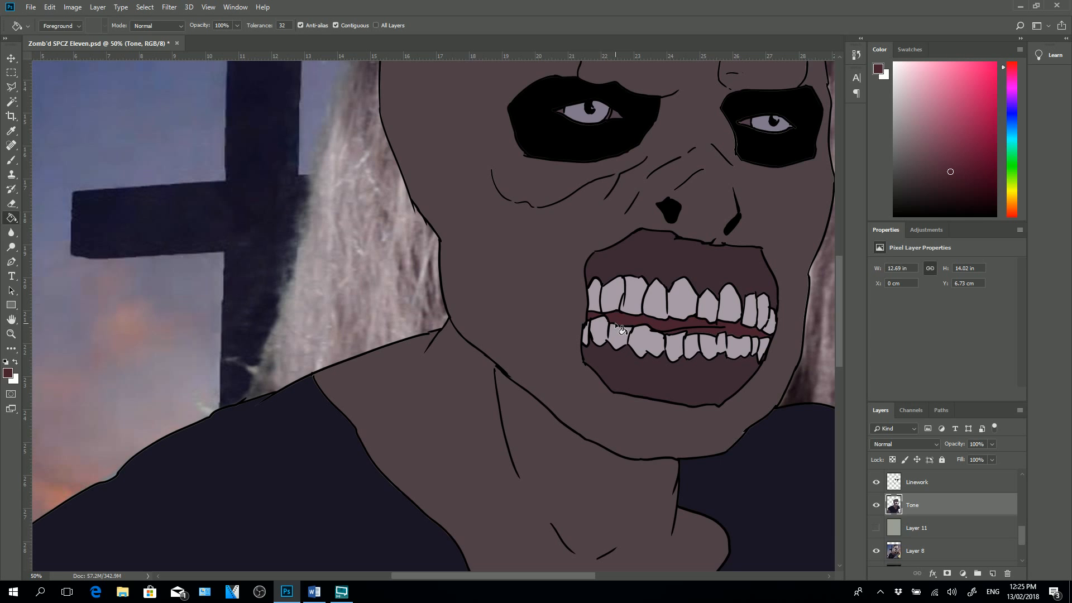
- Show the grey-green Layer 11 behind the figure and review the flat colours across the whole character
click(877, 529)
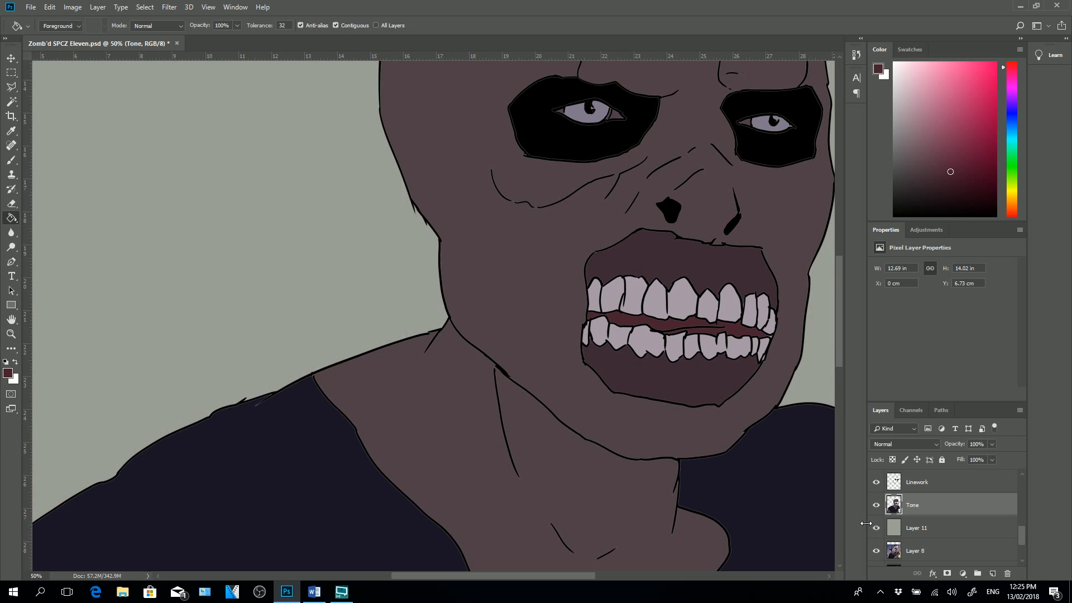
drag(561, 576, 586, 572)
key(ctrl+minus)
key(ctrl+minus)
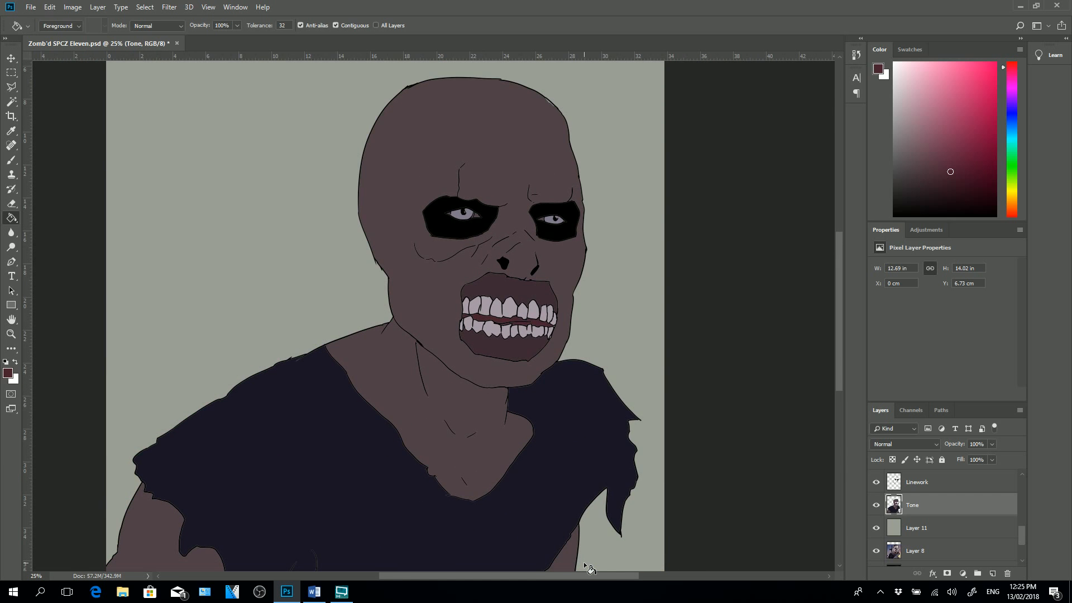
drag(515, 575, 491, 574)
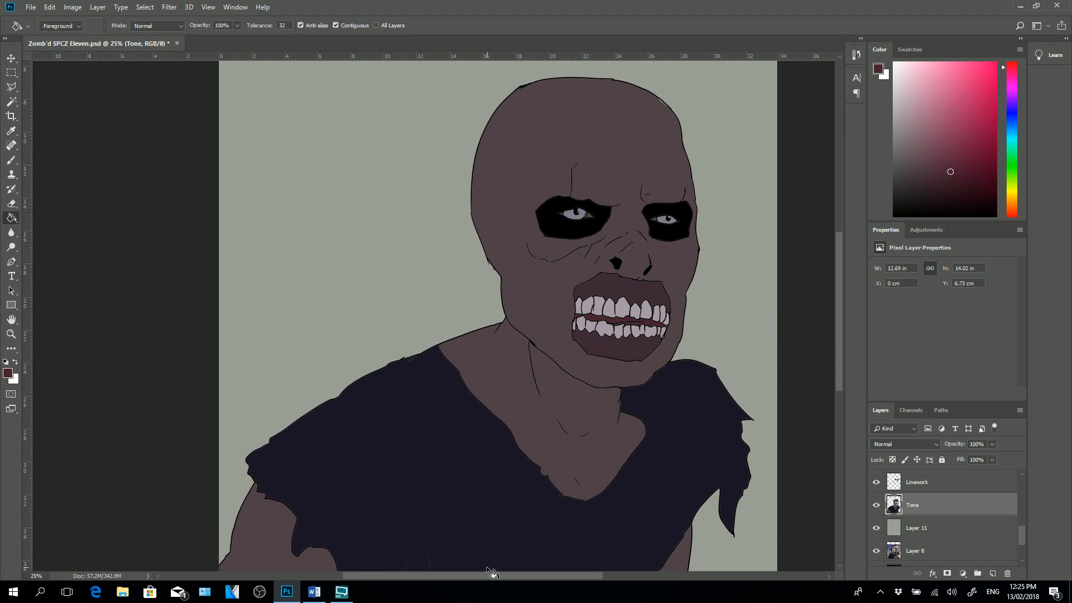
- Make Layer 8 active and hide Layer 11, Tone and Linework so only the original photo shows
click(943, 550)
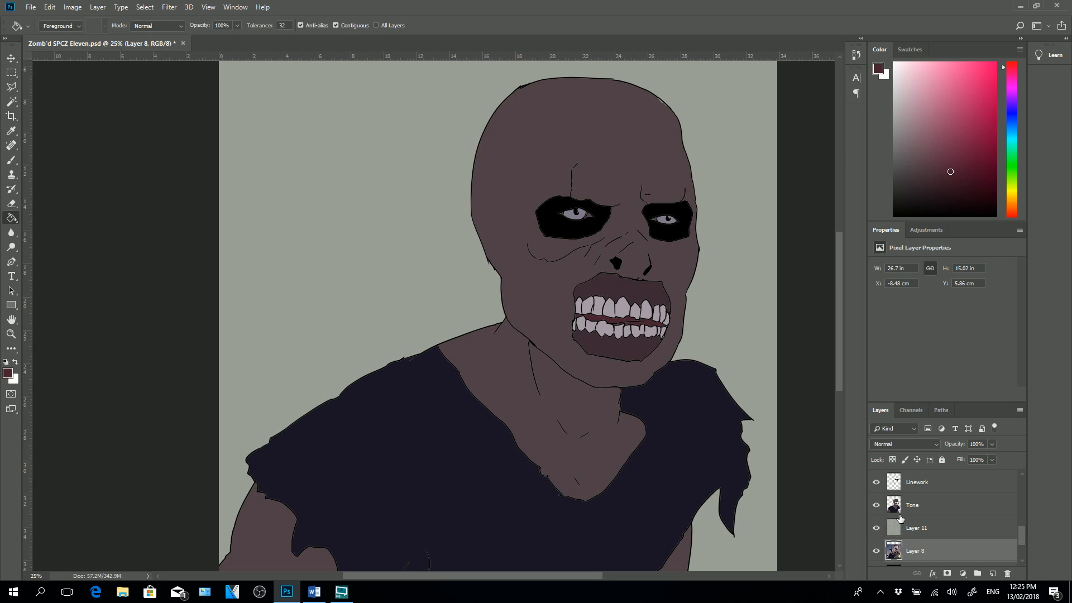
click(876, 528)
click(876, 505)
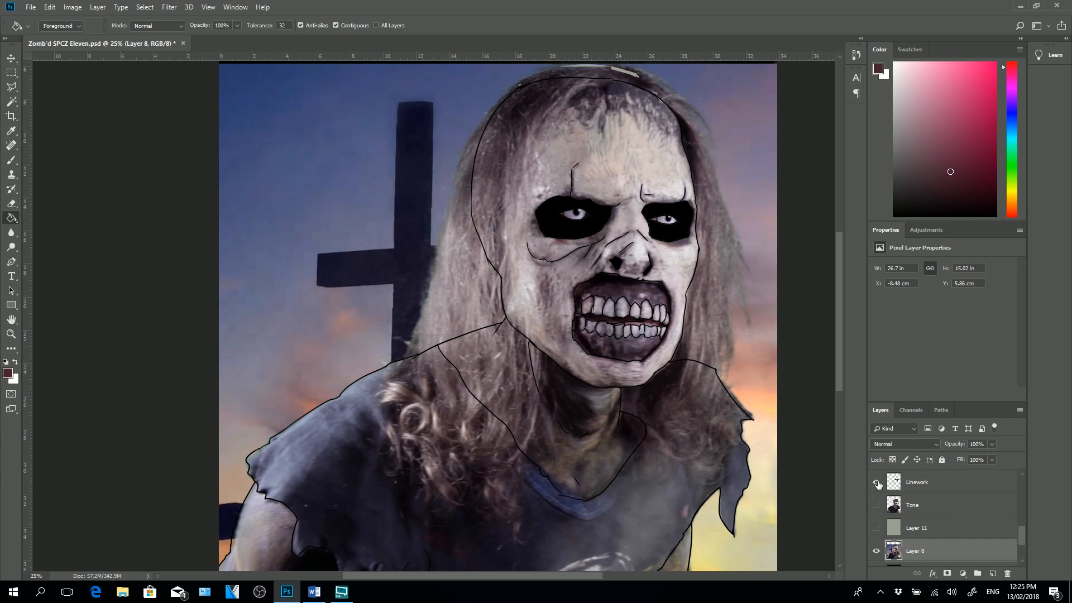
click(876, 482)
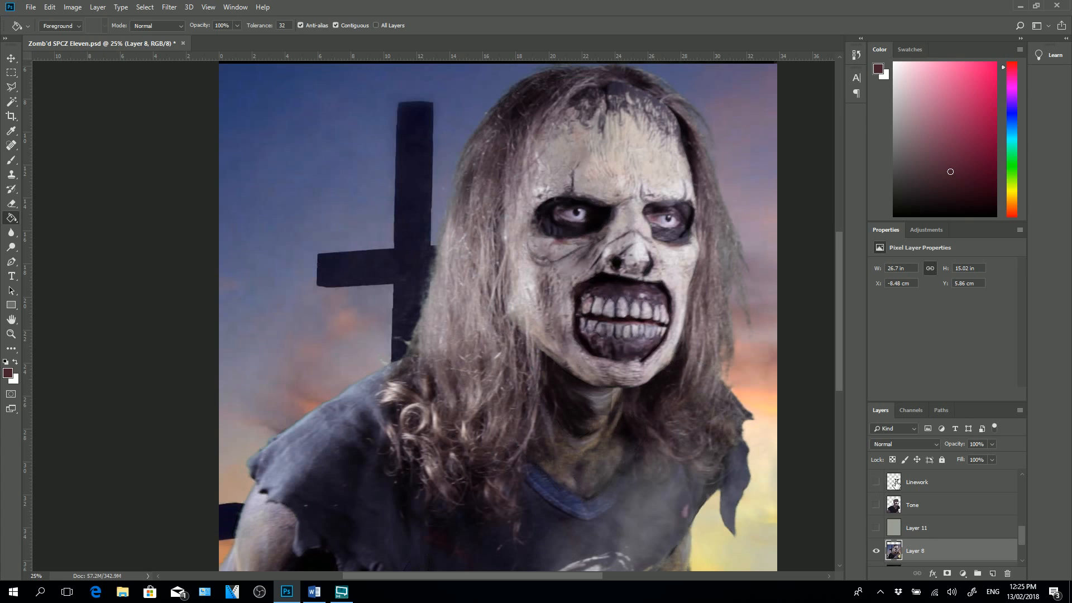
click(944, 533)
click(941, 551)
key(h)
double_click(923, 555)
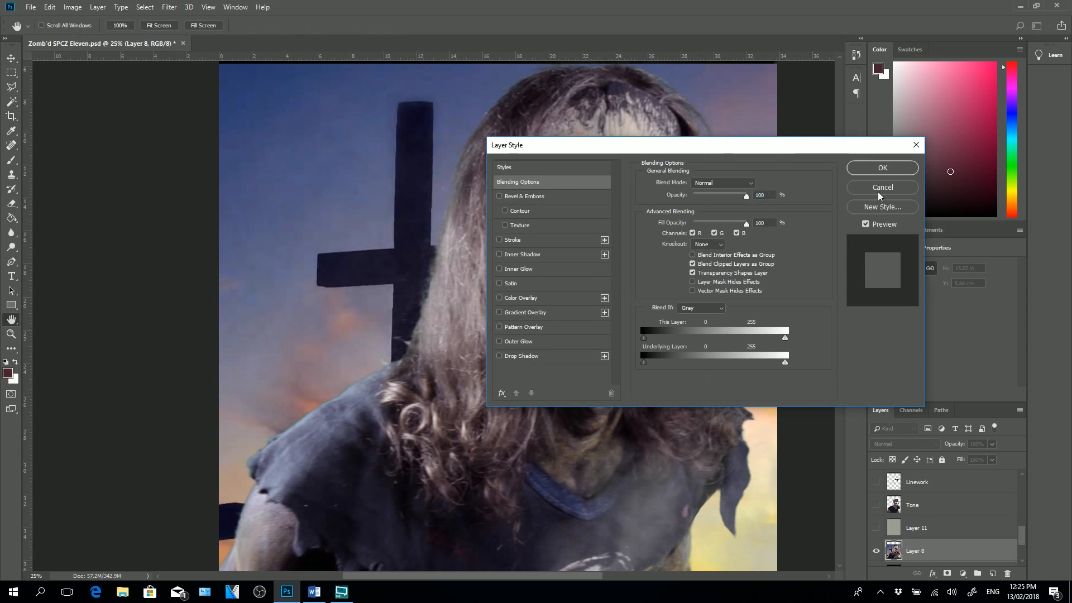
click(882, 190)
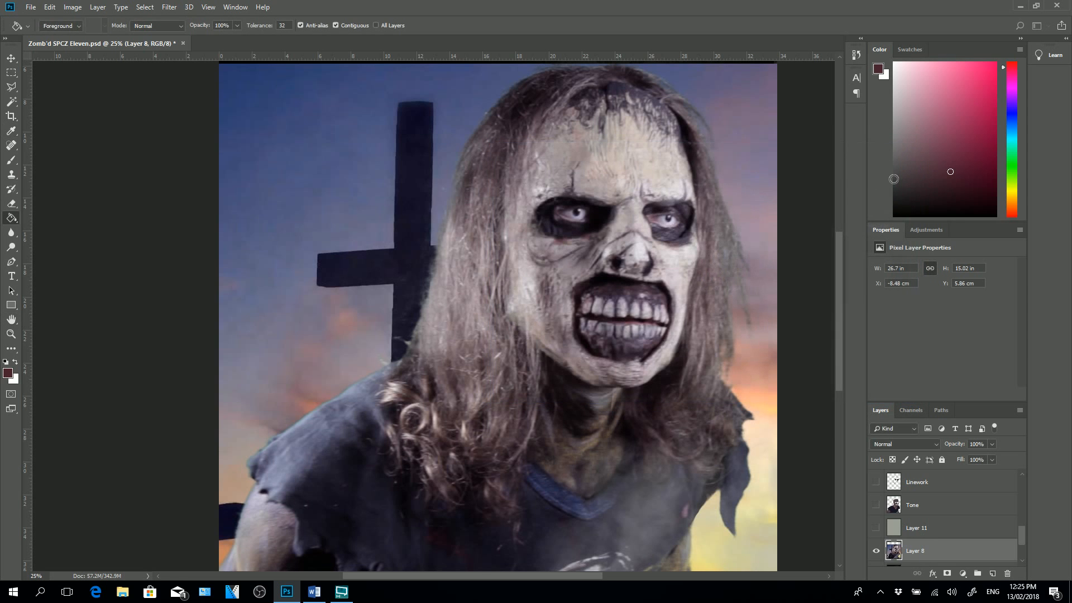
- Rename Layer 8 as "Original Artwork" and keep it as the active layer
double_click(922, 551)
text(Original Artwork)
click(935, 529)
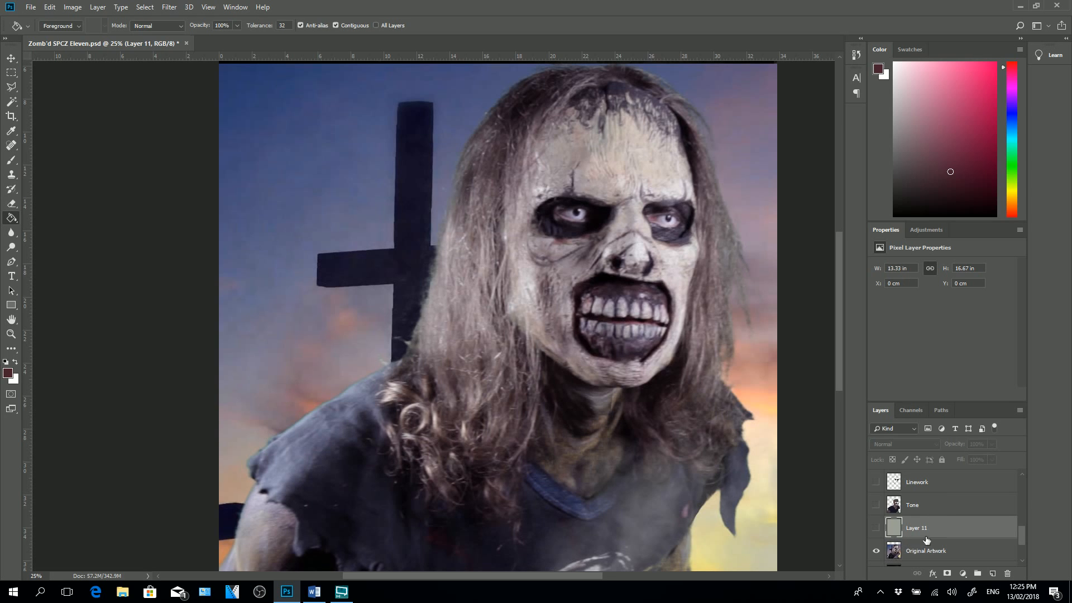
click(924, 547)
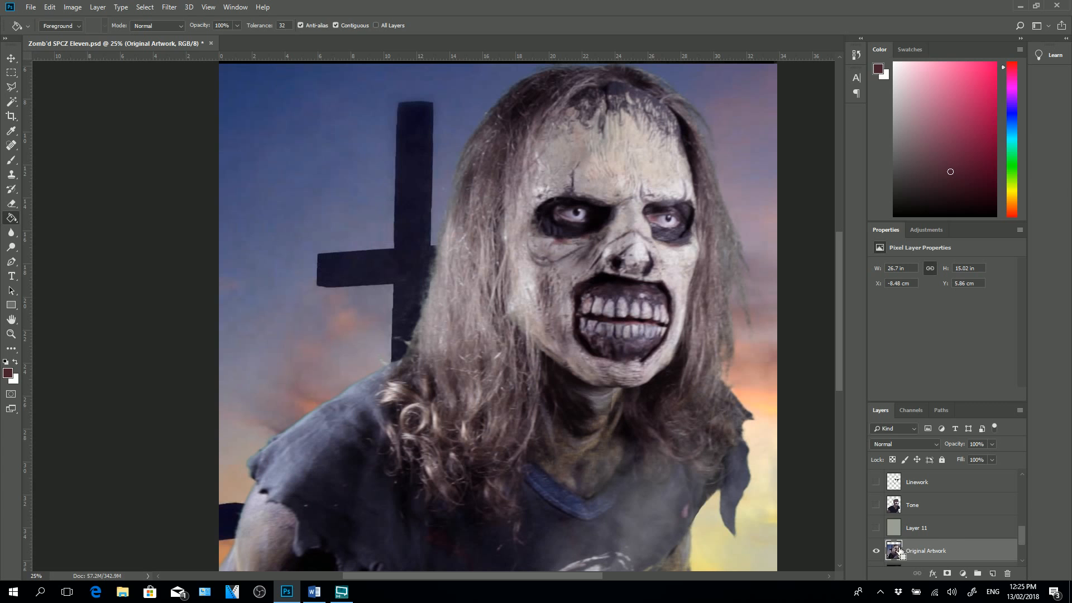
- Copy the Original Artwork layer's visible area into a new 33.87 × 36.47 cm, 300 pixels/inch document and merge it with the background
ctrl+click(894, 552)
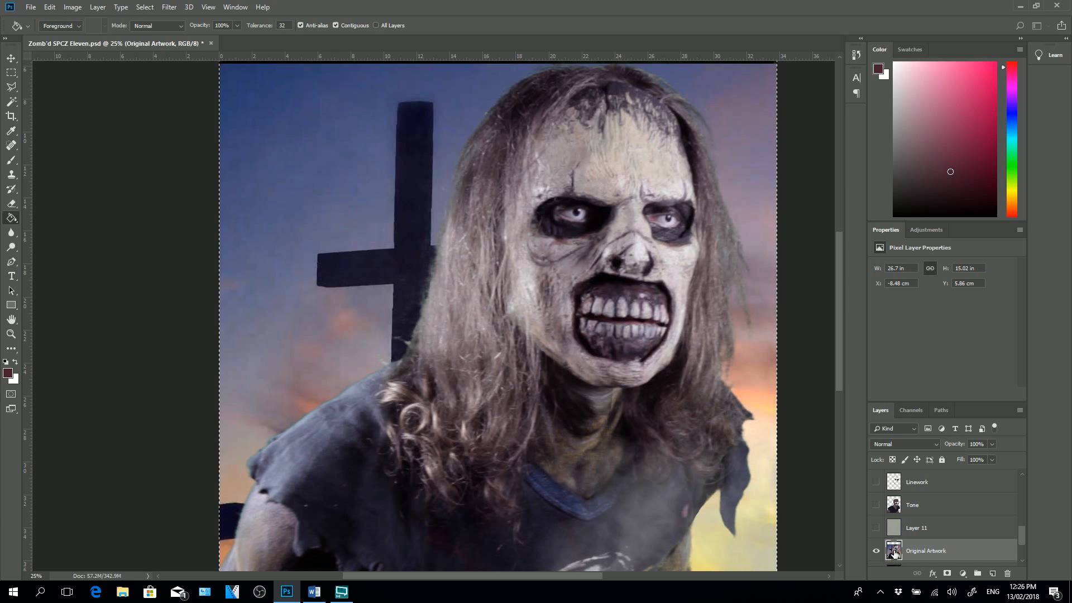
key(ctrl+n)
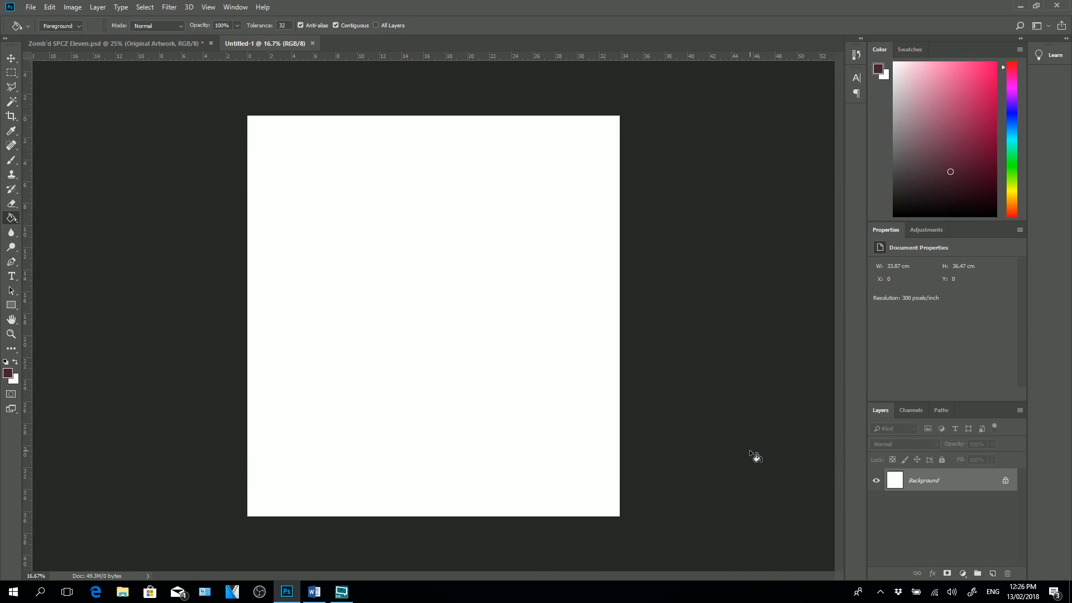
key(ctrl+v)
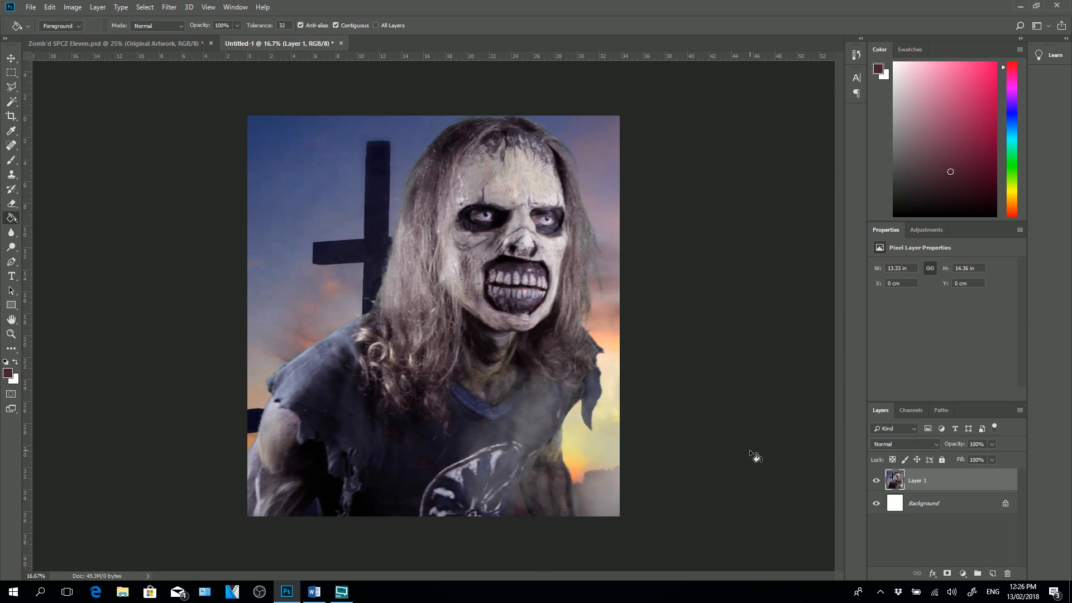
key(ctrl+e)
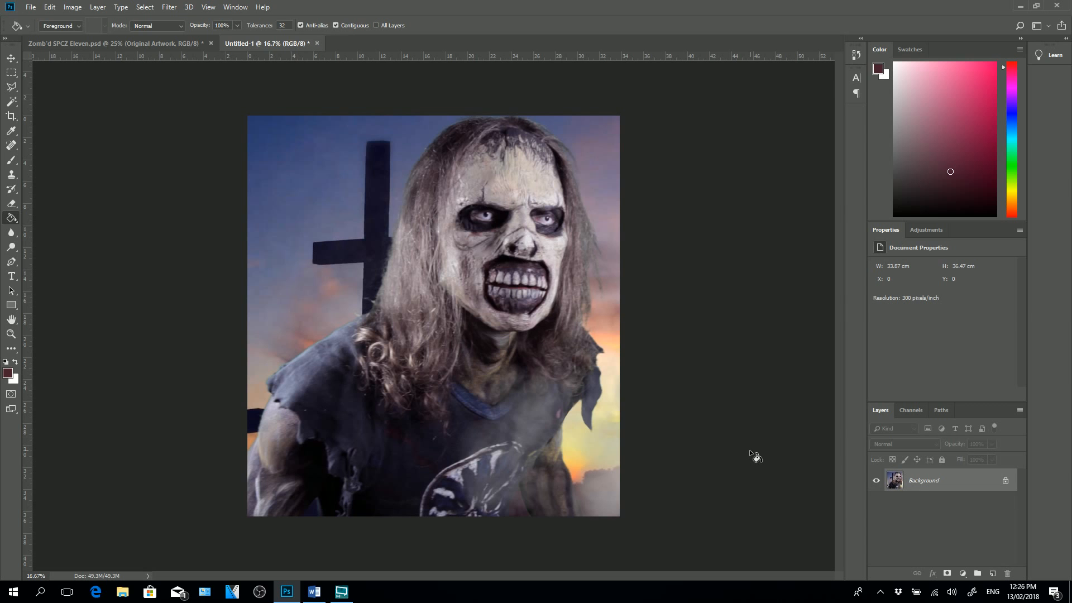
- Resize the copied artwork to a resolution of 72 pixels/inch and a height of 10 cm, keeping its proportions
click(98, 7)
click(72, 7)
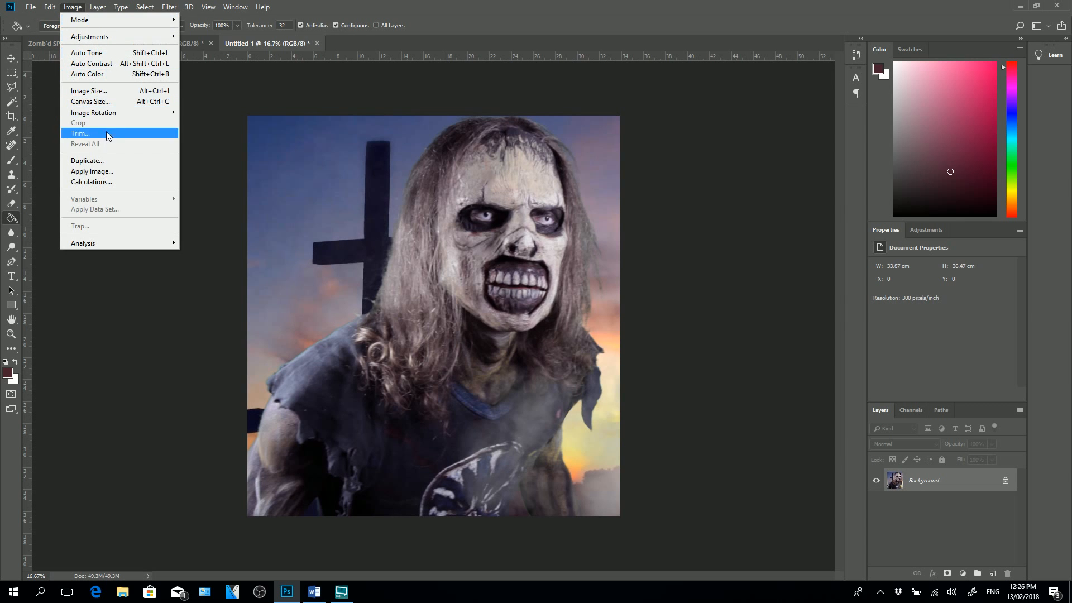
click(107, 91)
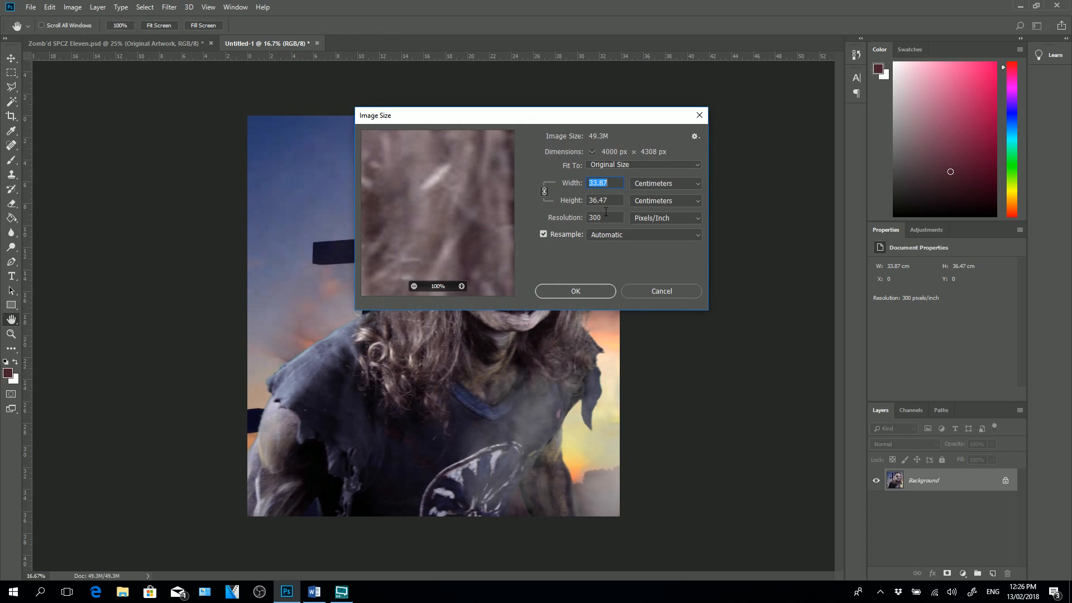
click(606, 214)
text(72)
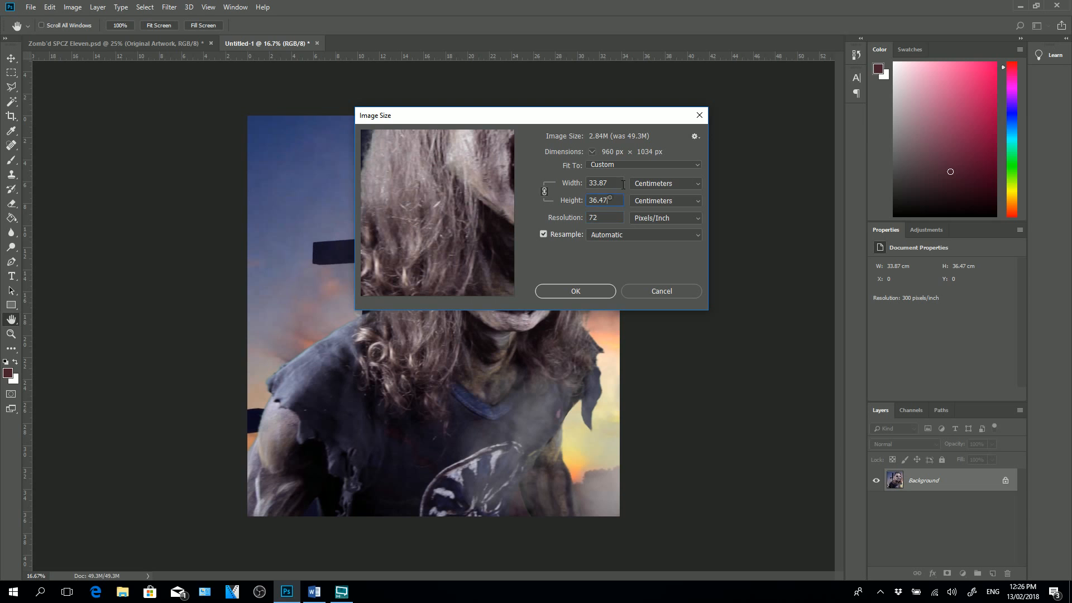
key(BackSpace)
key(BackSpace)
key(BackSpace)
key(BackSpace)
key(BackSpace)
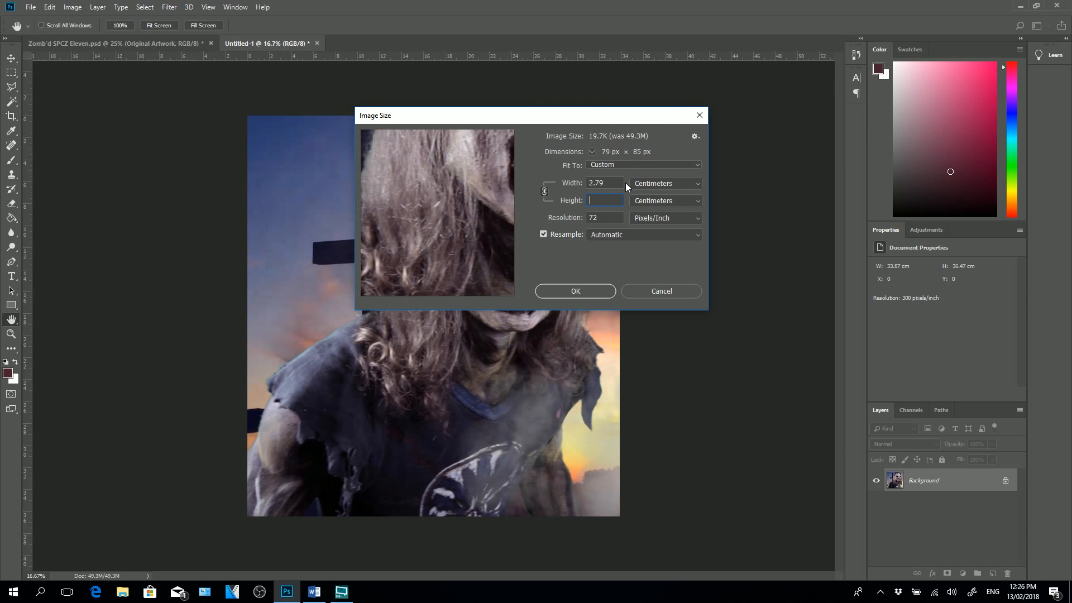
text(10)
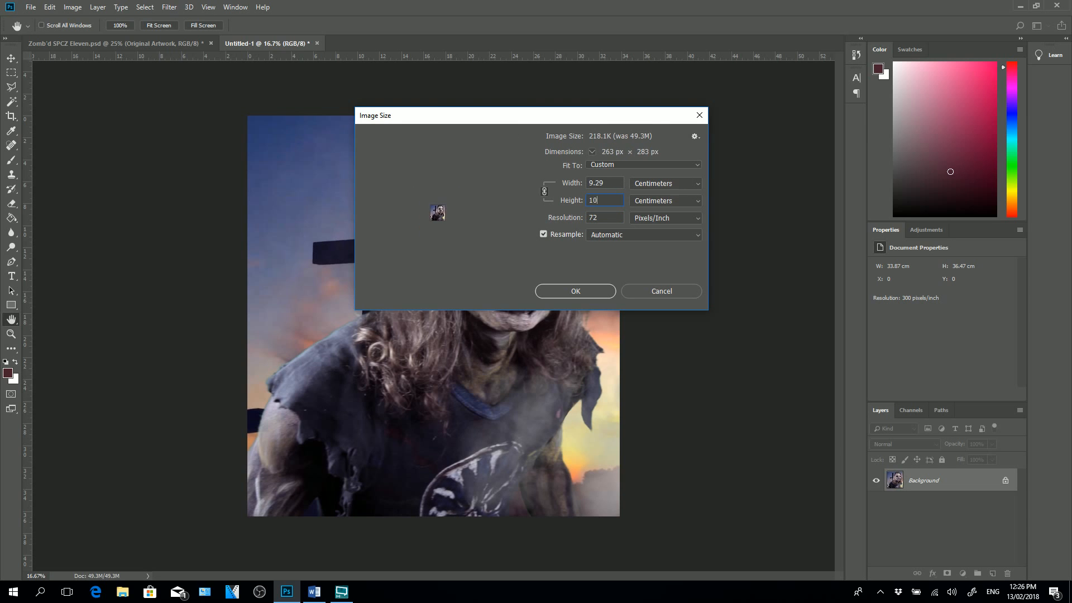
click(572, 291)
key(g)
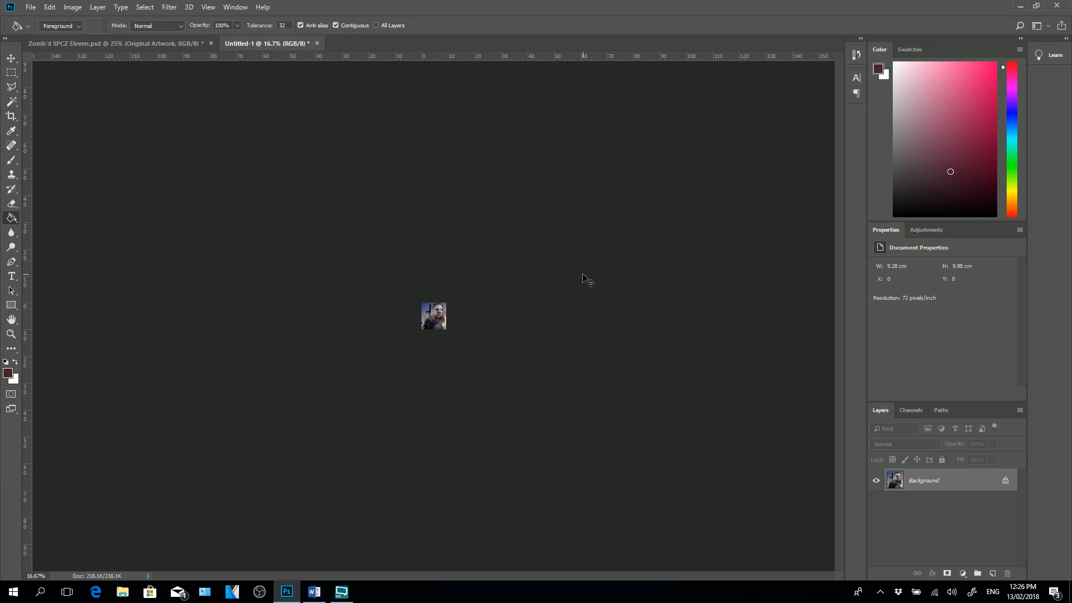
- Save the reduced image as the Photoshop file "refzombie" in the Cintiq Drawing and Sculpting folder
key(ctrl+s)
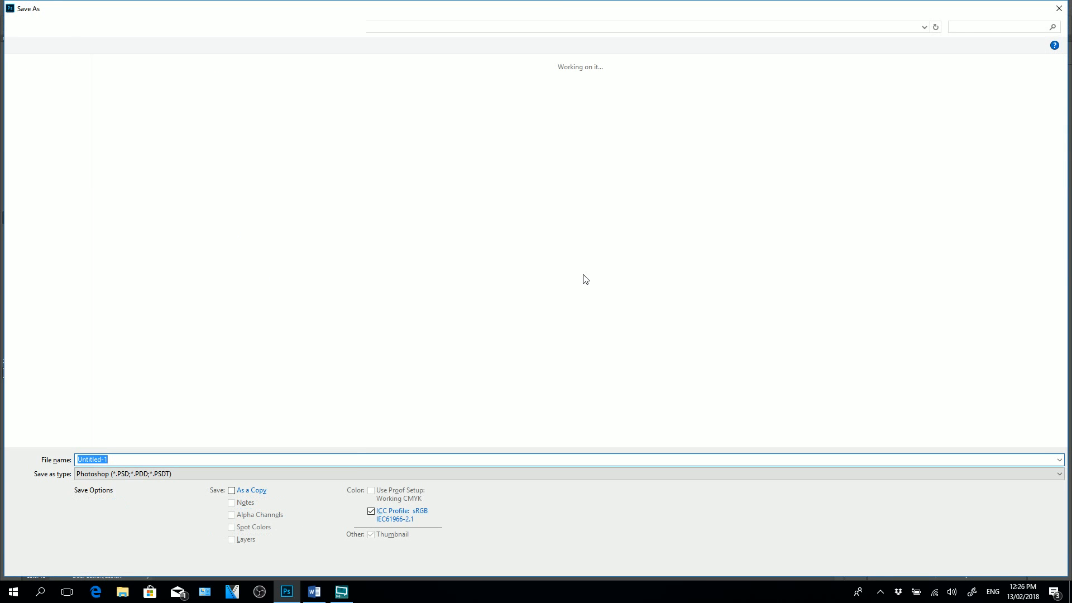
text(ref)
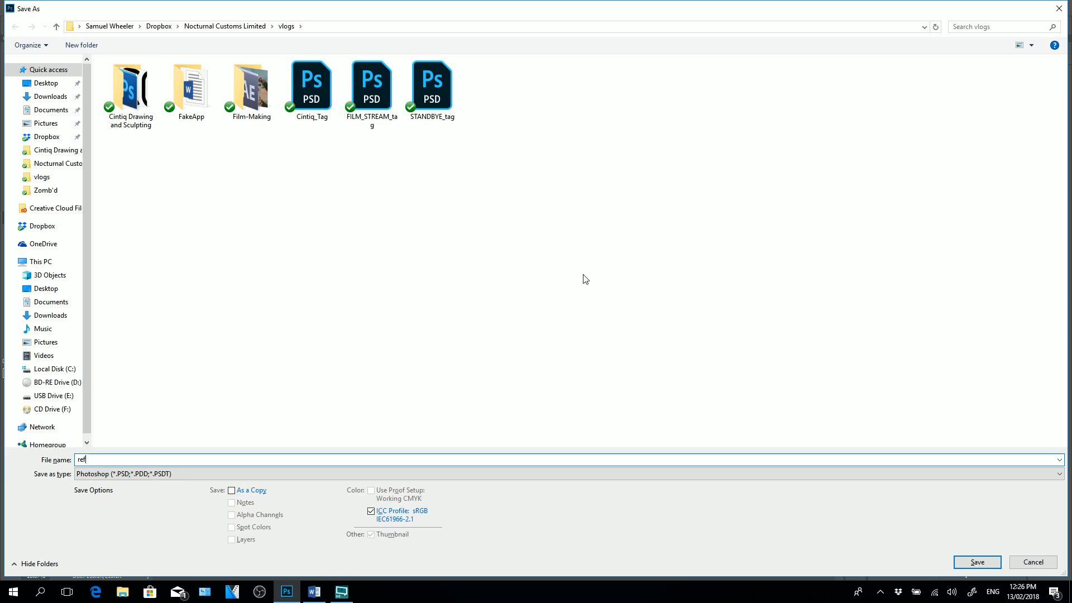
click(136, 93)
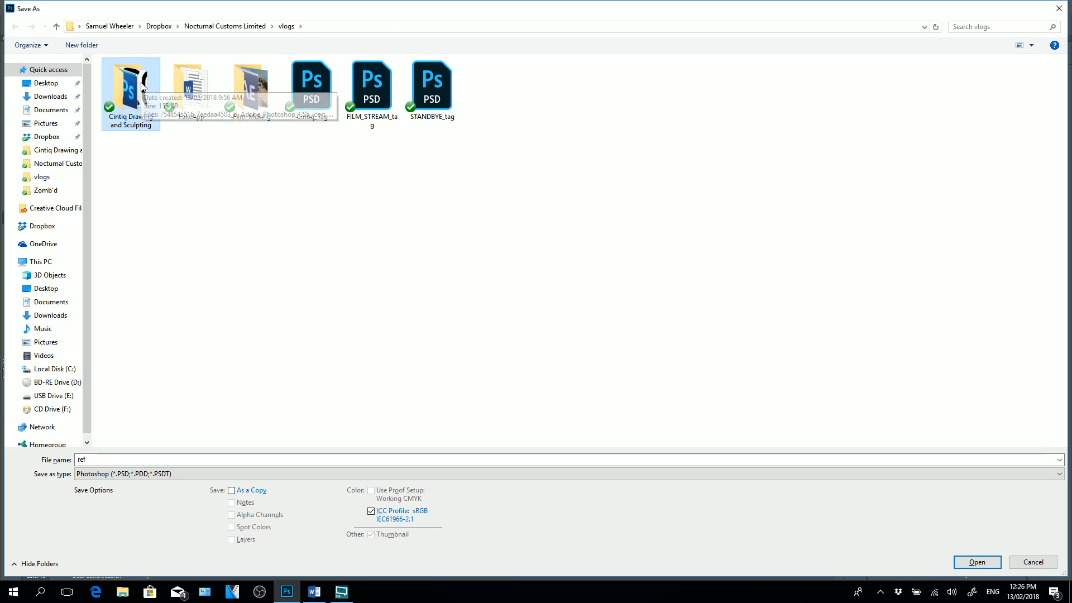
double_click(125, 94)
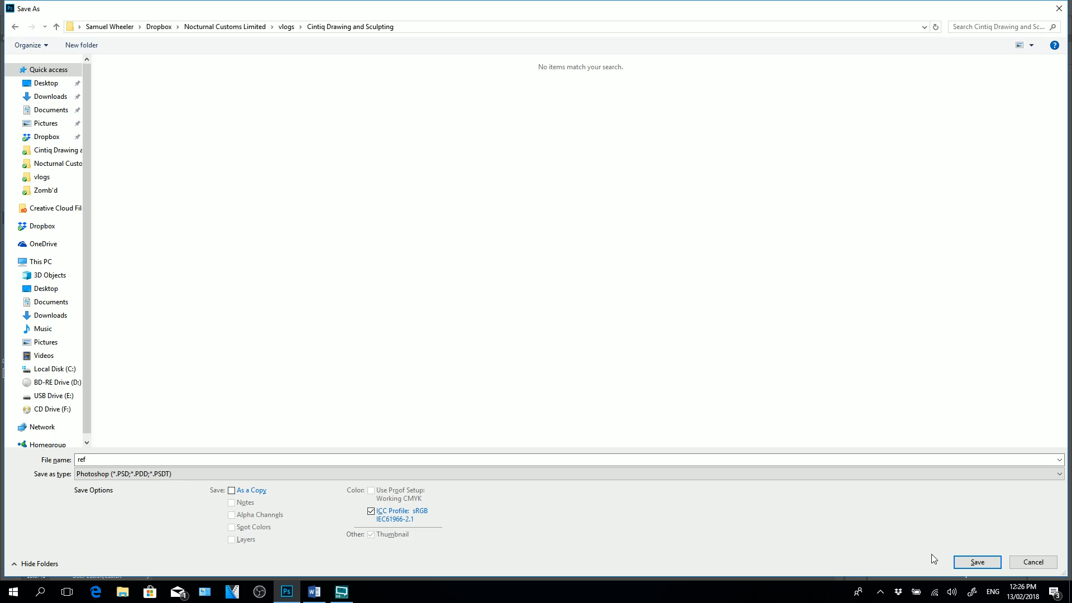
double_click(105, 449)
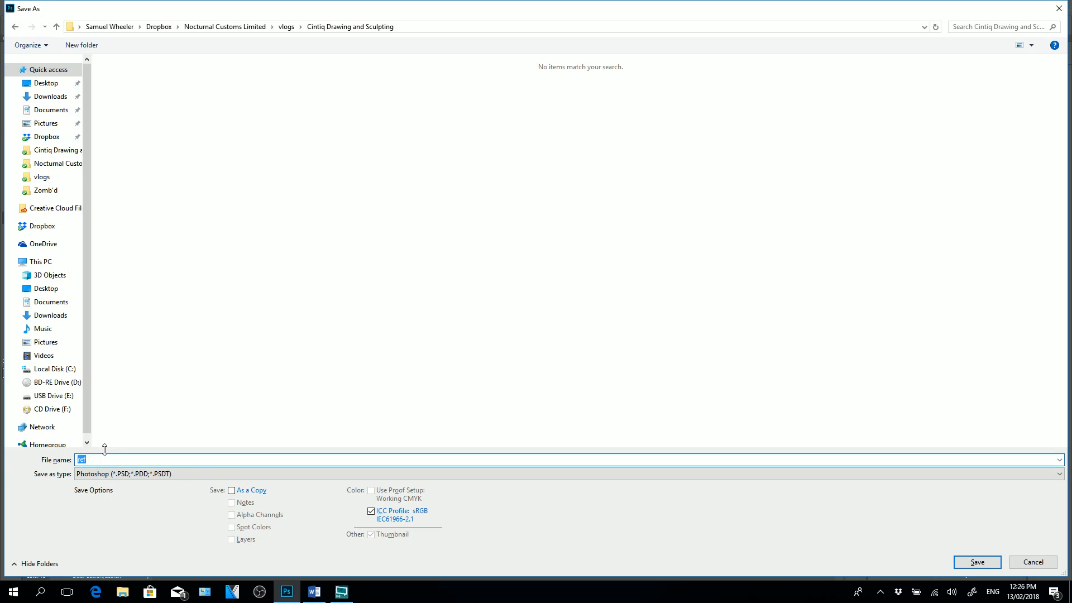
click(105, 454)
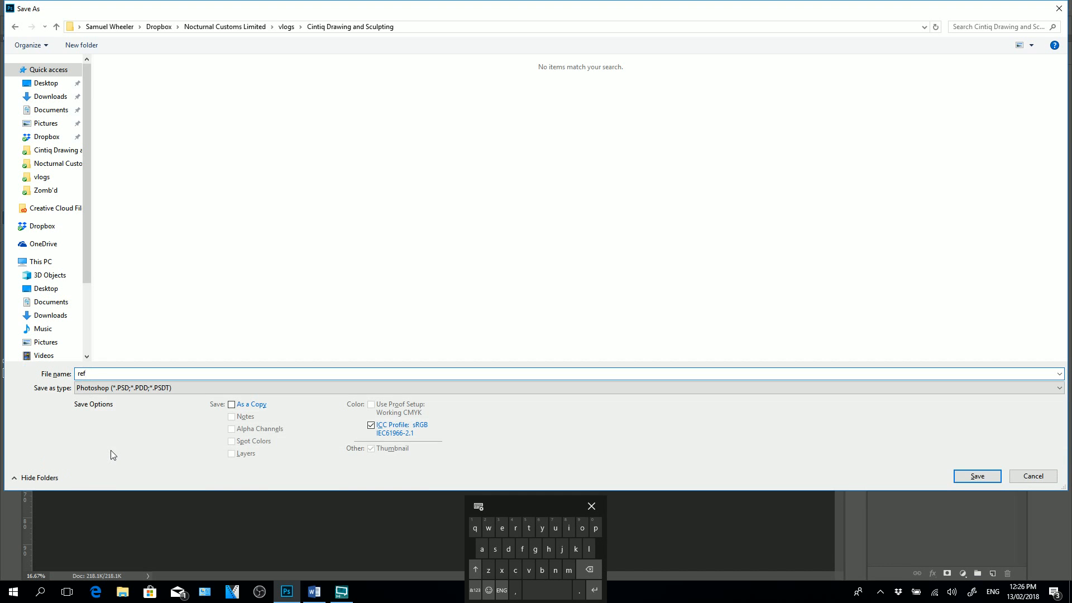
text(zombie)
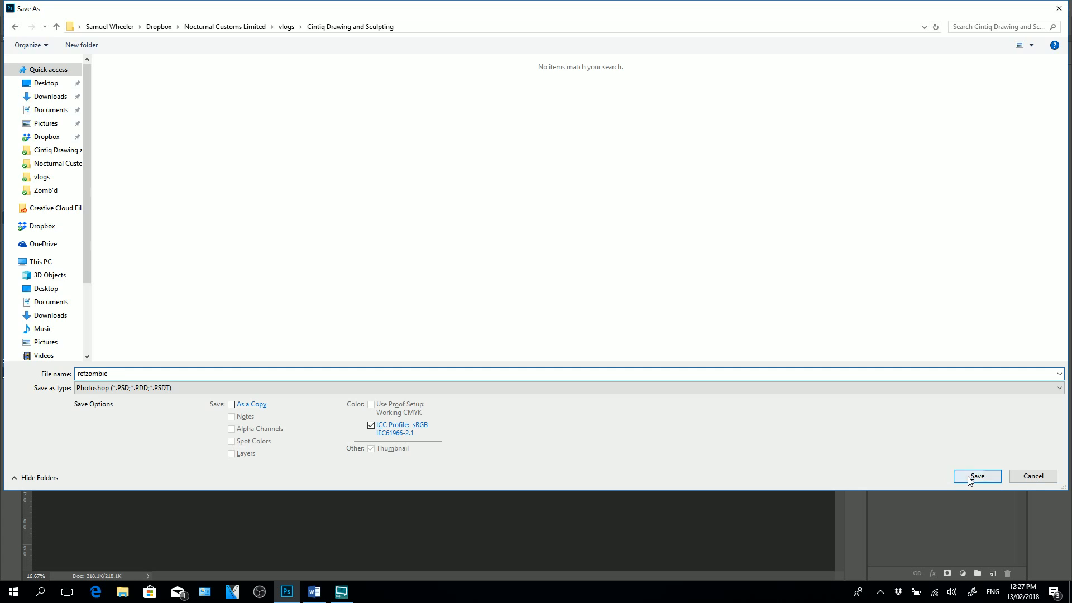
click(969, 478)
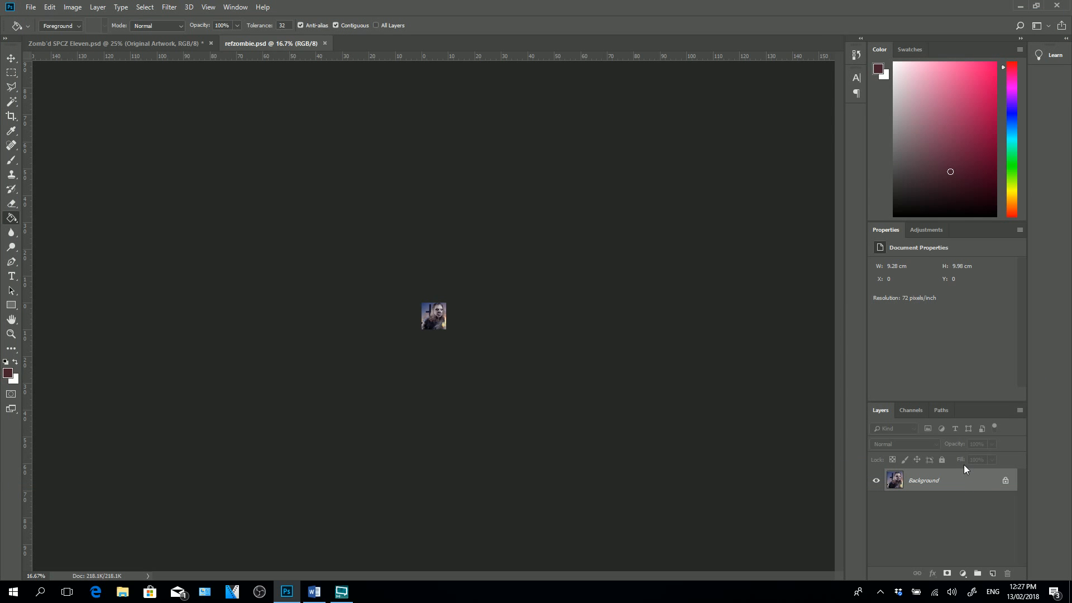
- Enlarge refzombie.psd to 200%, detach it into a floating window and place it beside the main drawing as a reference
key(ctrl+plus)
key(ctrl+plus)
key(ctrl+plus)
key(ctrl+plus)
key(ctrl+plus)
key(ctrl+plus)
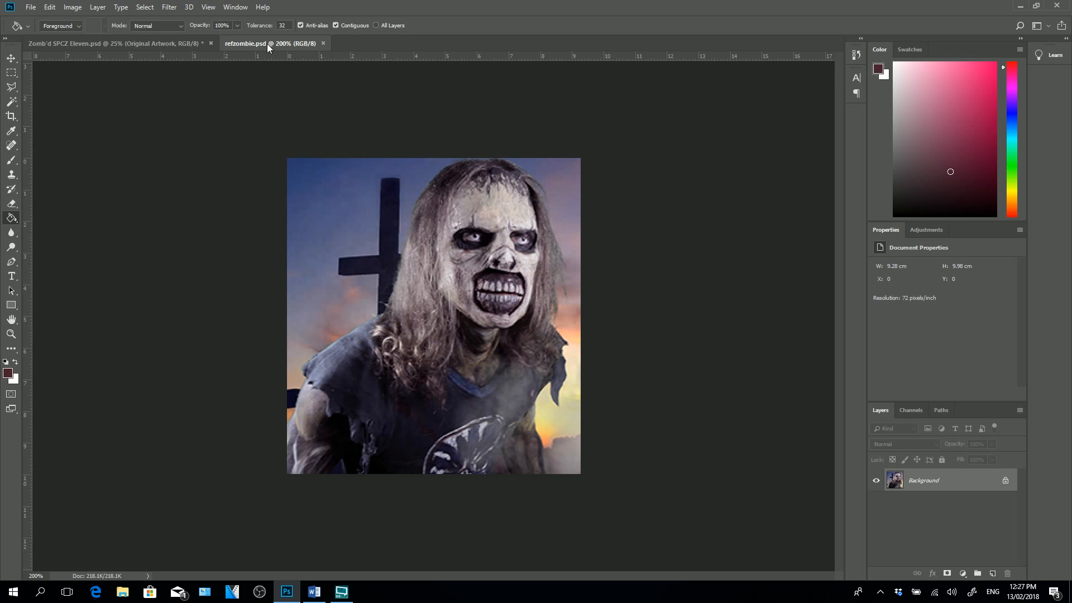
drag(267, 43, 279, 75)
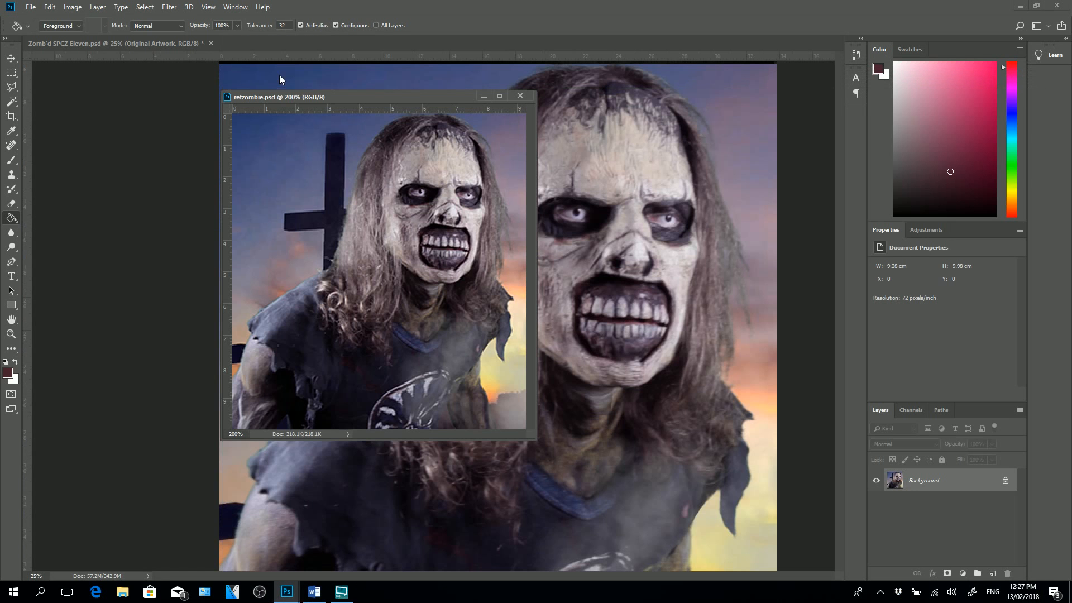
drag(427, 97, 243, 82)
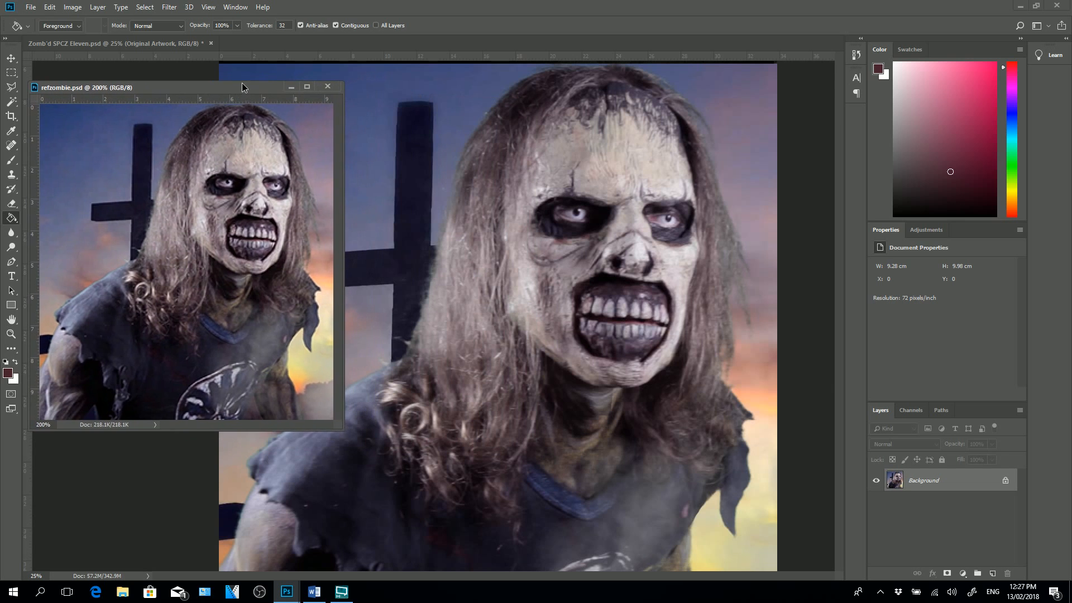
- Show Layer 11, Tone and Linework in the Zomb'd SPCZ Eleven document and make Tone the active layer
click(804, 421)
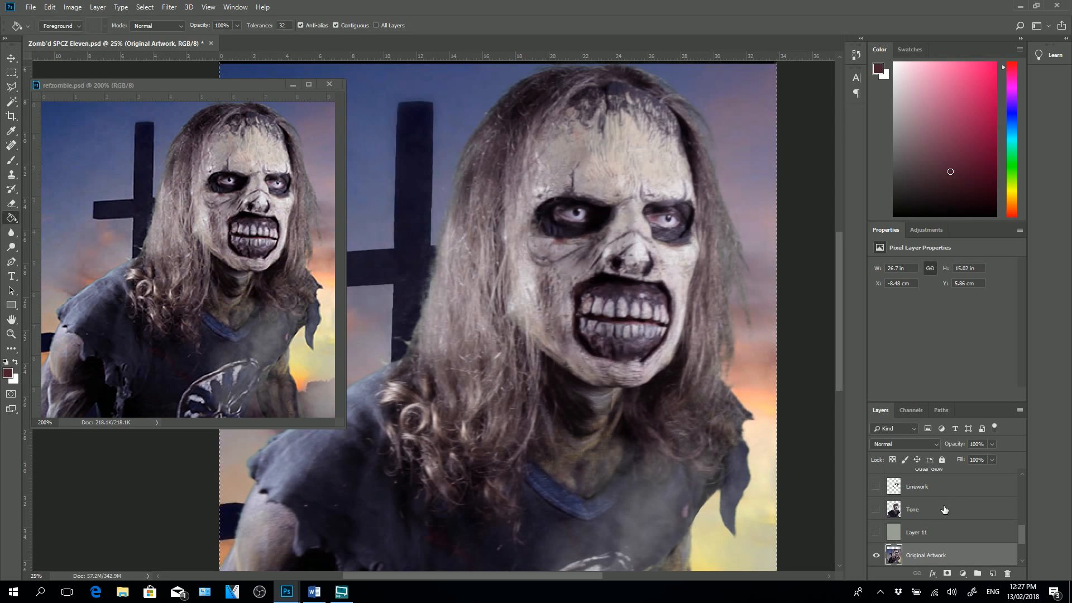
click(876, 533)
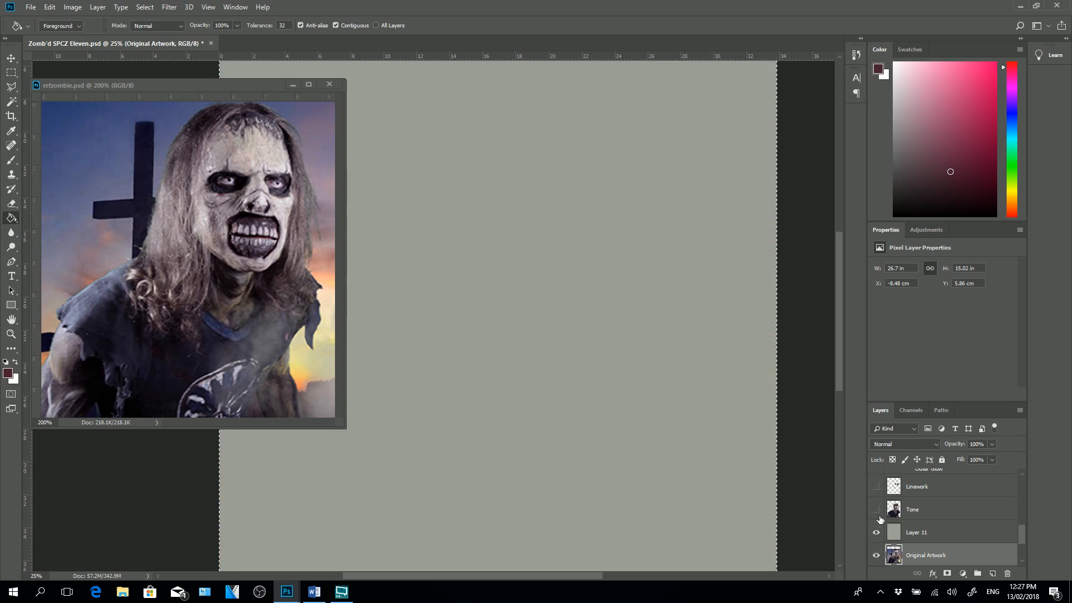
click(877, 509)
click(876, 487)
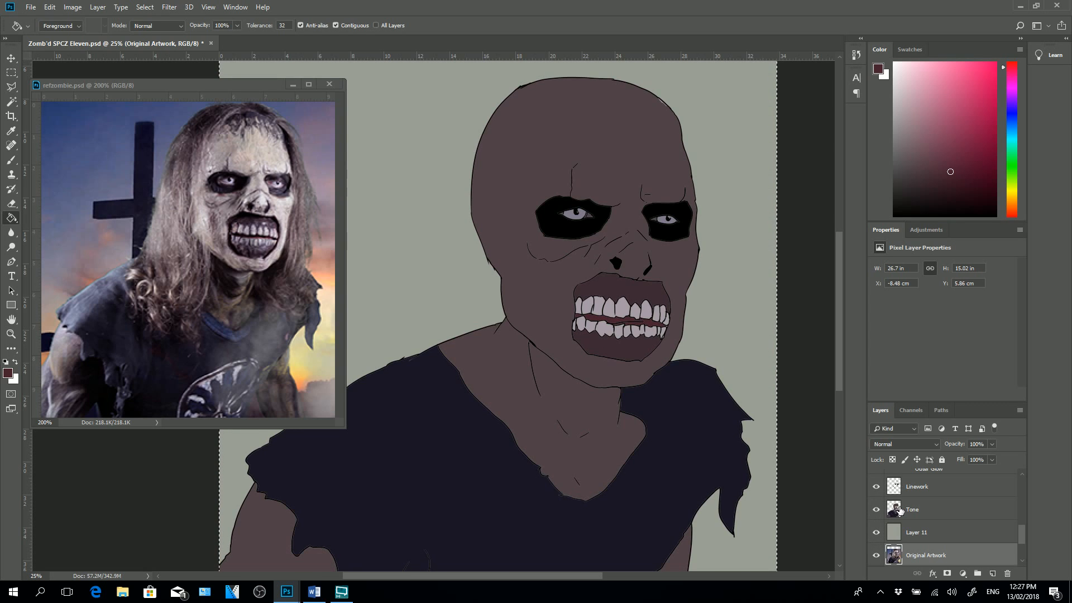
click(924, 512)
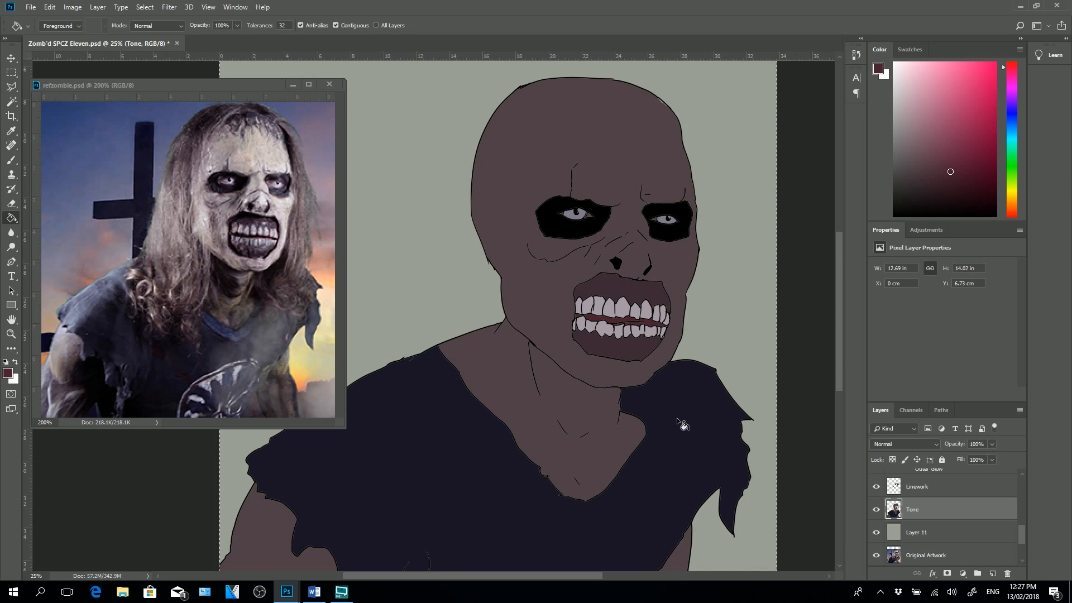
- Set up a black Brush with size 59 px, 0% hardness and 30% opacity, using the default colours
click(11, 160)
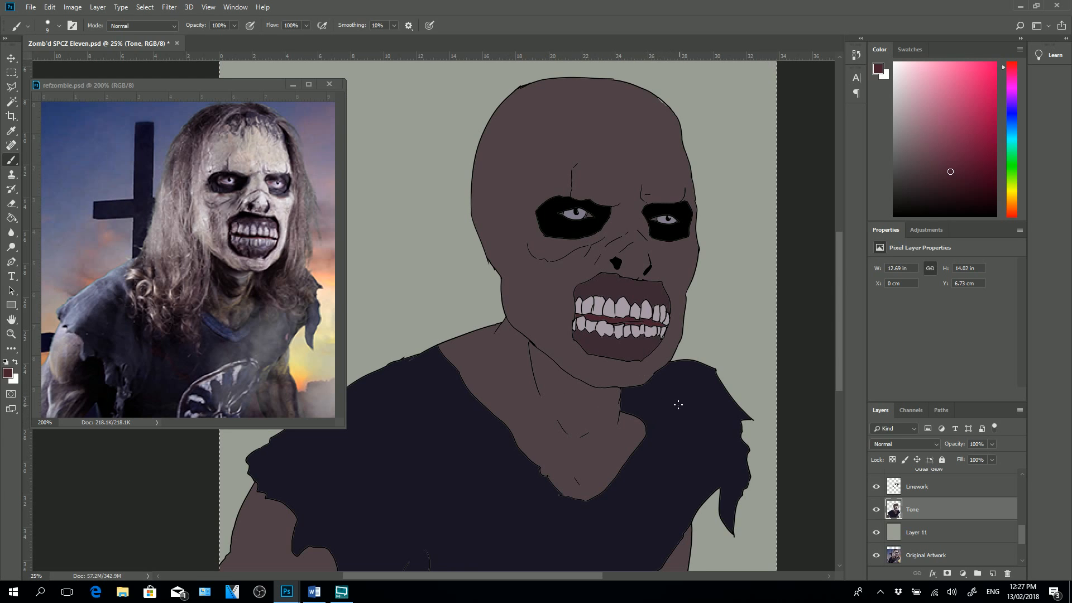
right_click(729, 435)
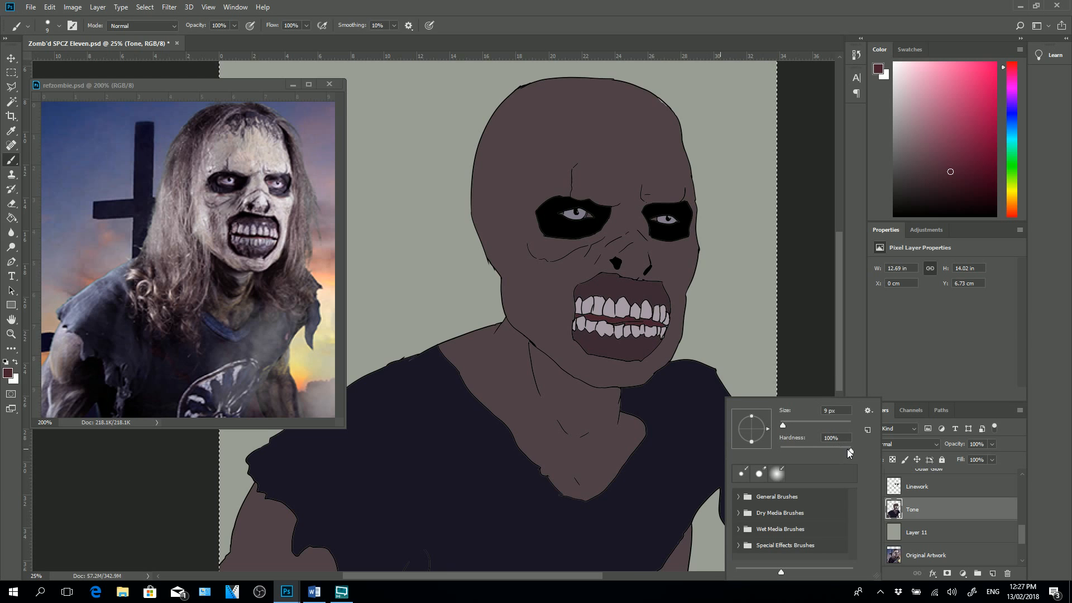
drag(851, 451, 771, 464)
drag(787, 424, 800, 425)
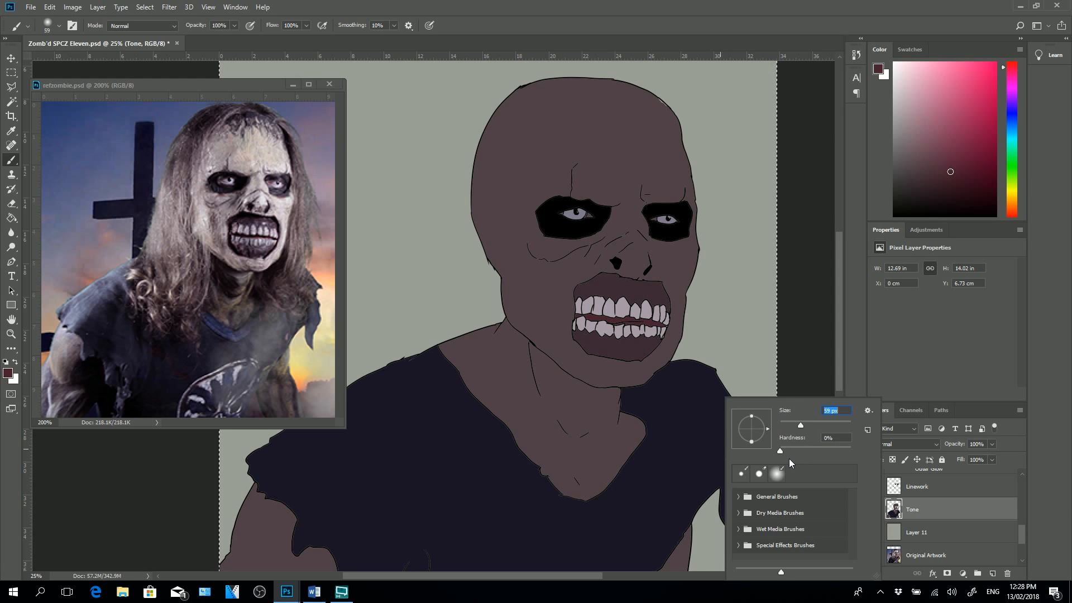
click(8, 363)
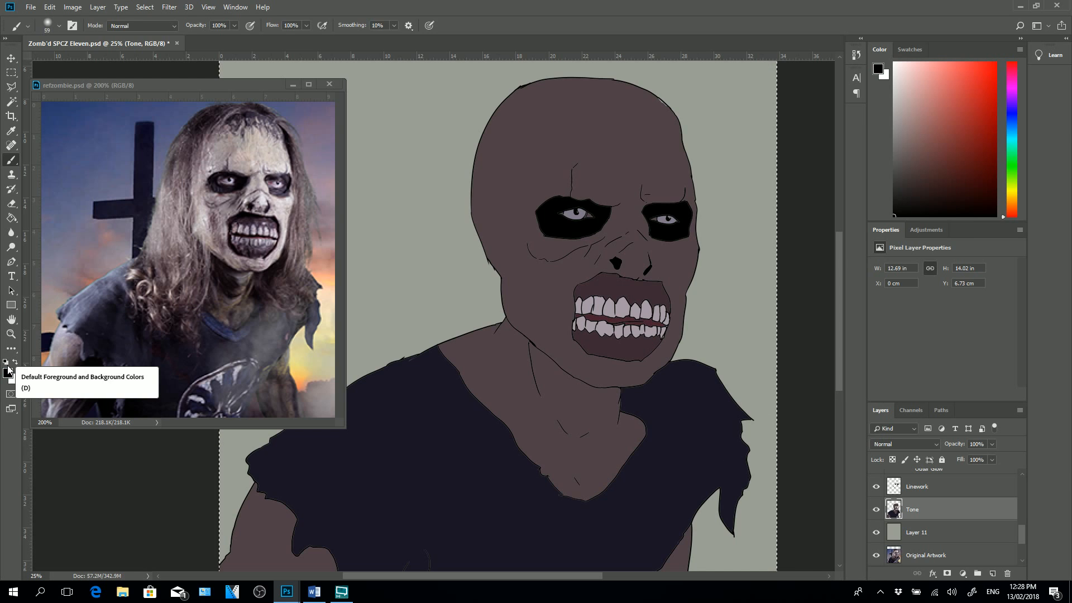
click(234, 25)
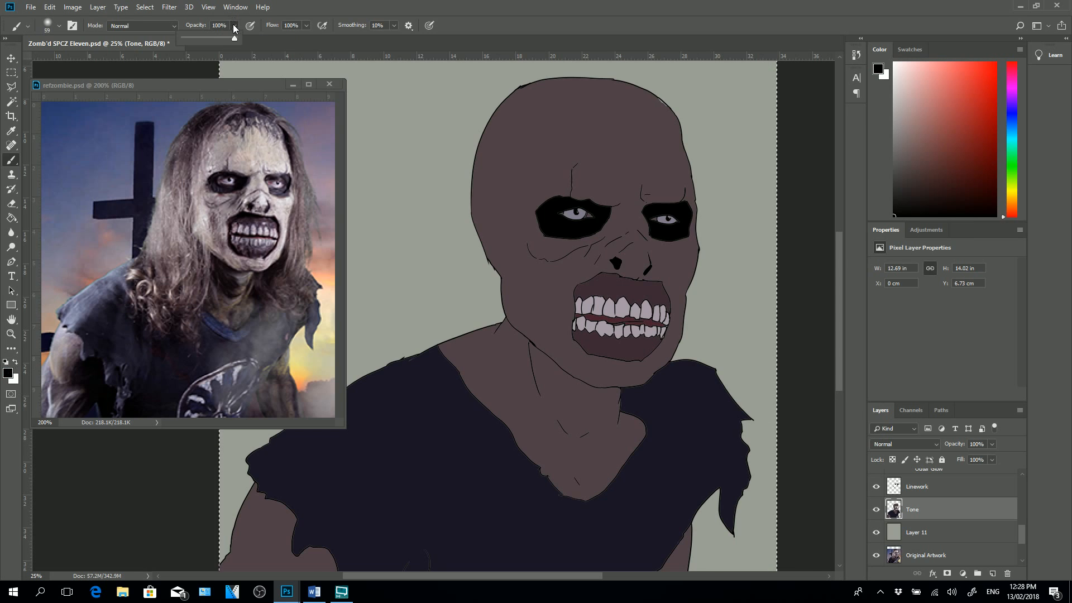
click(198, 38)
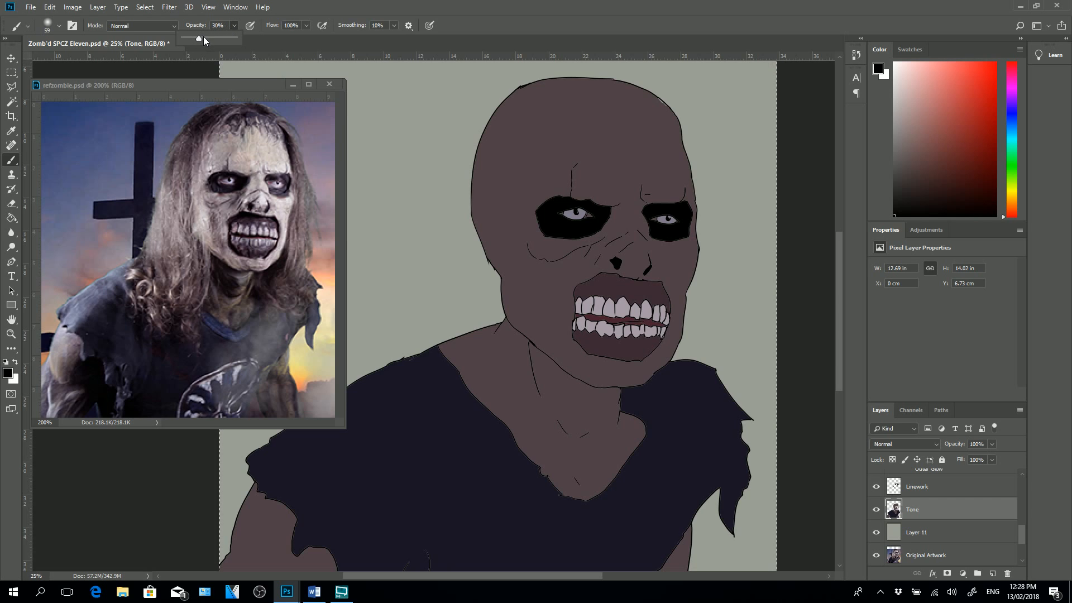
- Shade the neck just below the jaw with a soft 143 px black brush, enlarging it to 180 px for a further stroke
right_click(600, 457)
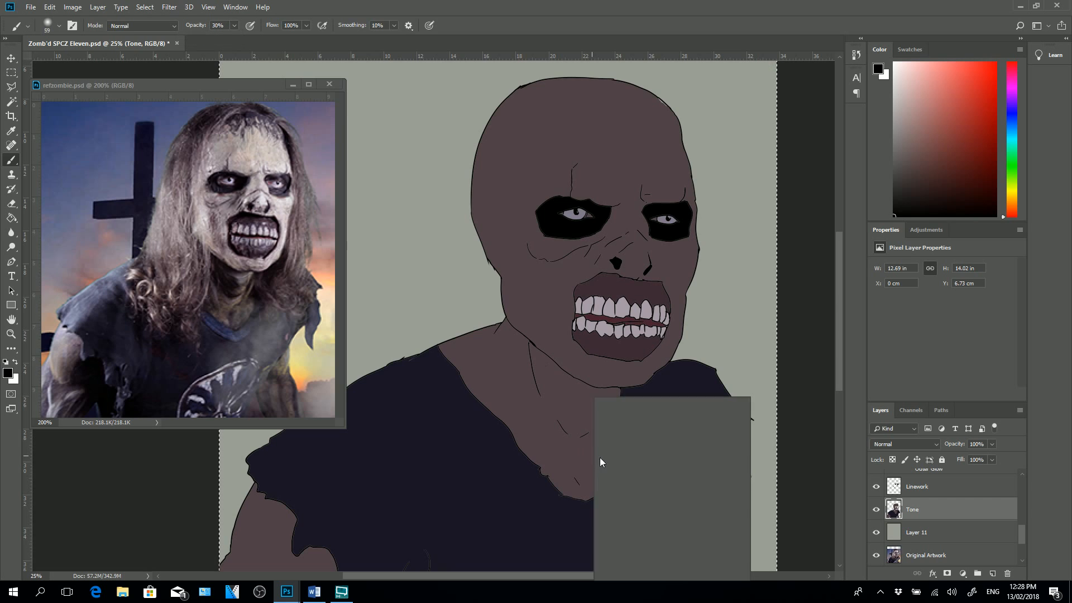
drag(670, 425, 692, 423)
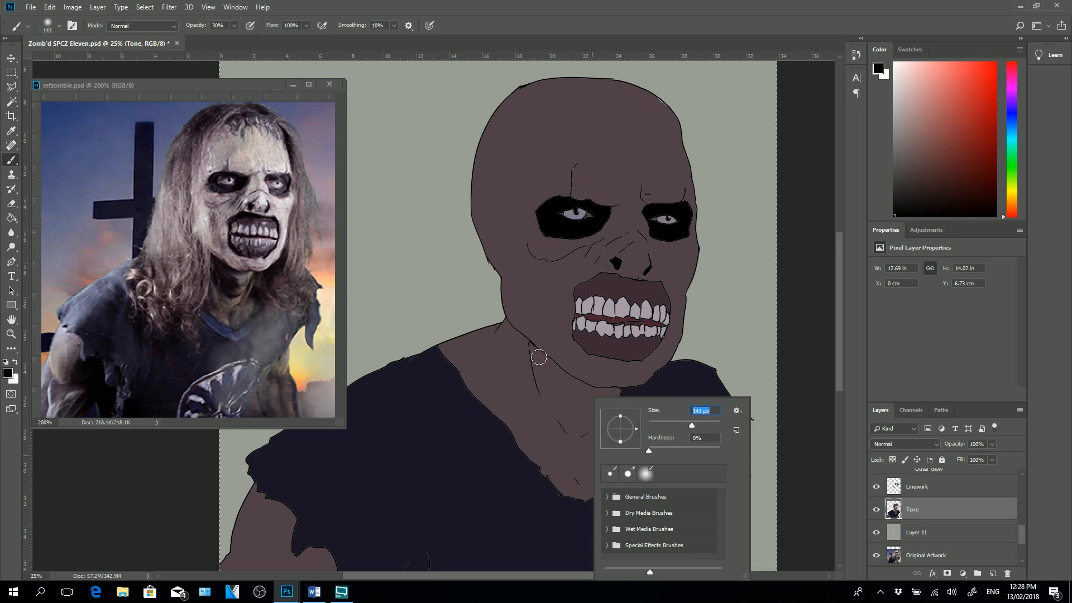
mouse_move(536, 360)
mouse_down()
mouse_move(561, 399)
mouse_move(543, 373)
mouse_up()
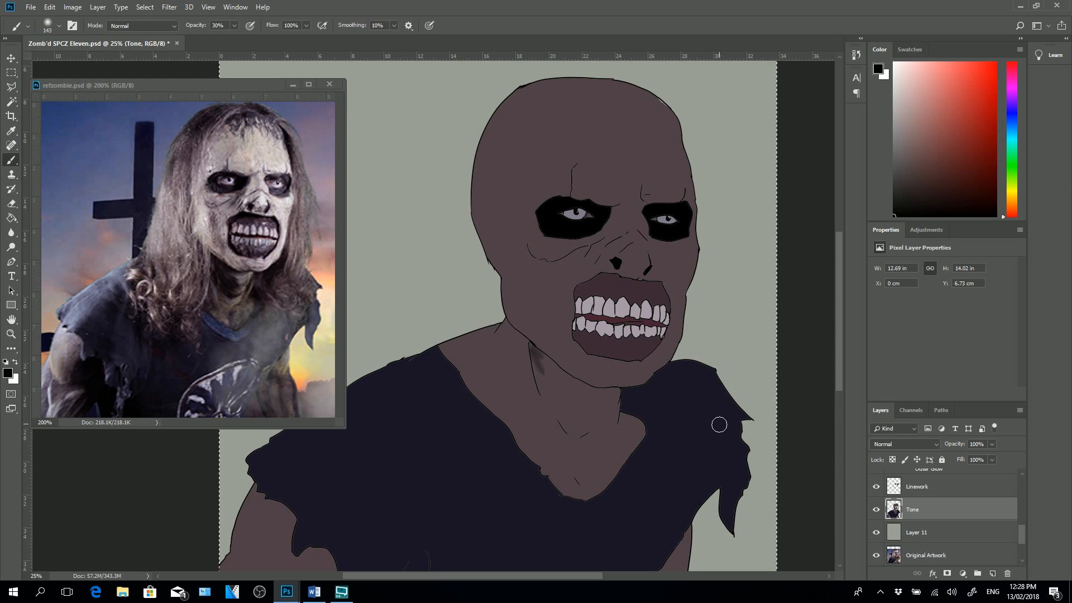
right_click(731, 422)
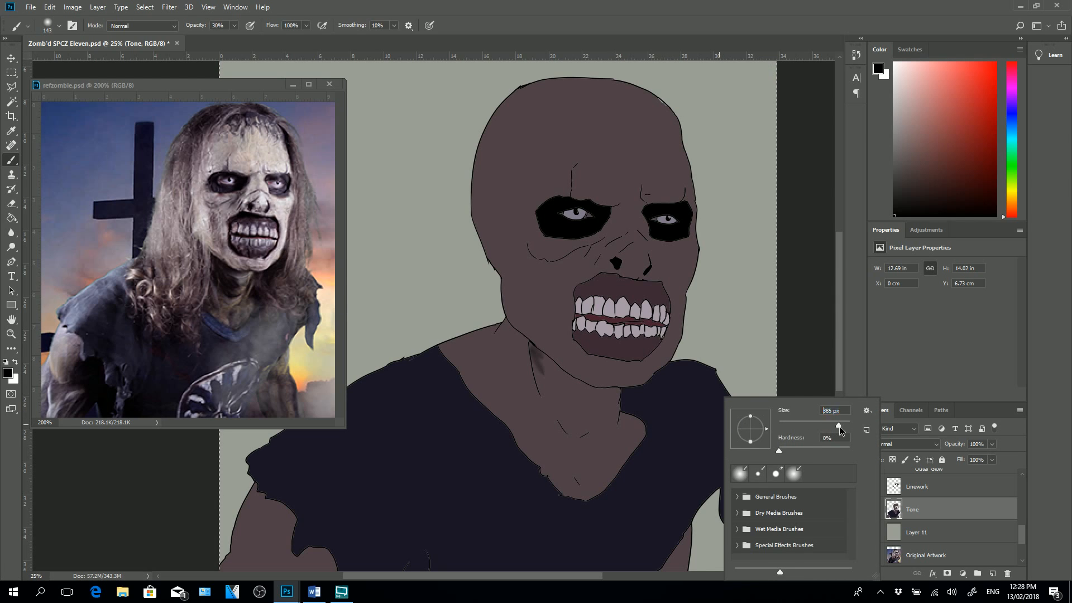
drag(839, 426, 829, 425)
drag(544, 359, 543, 397)
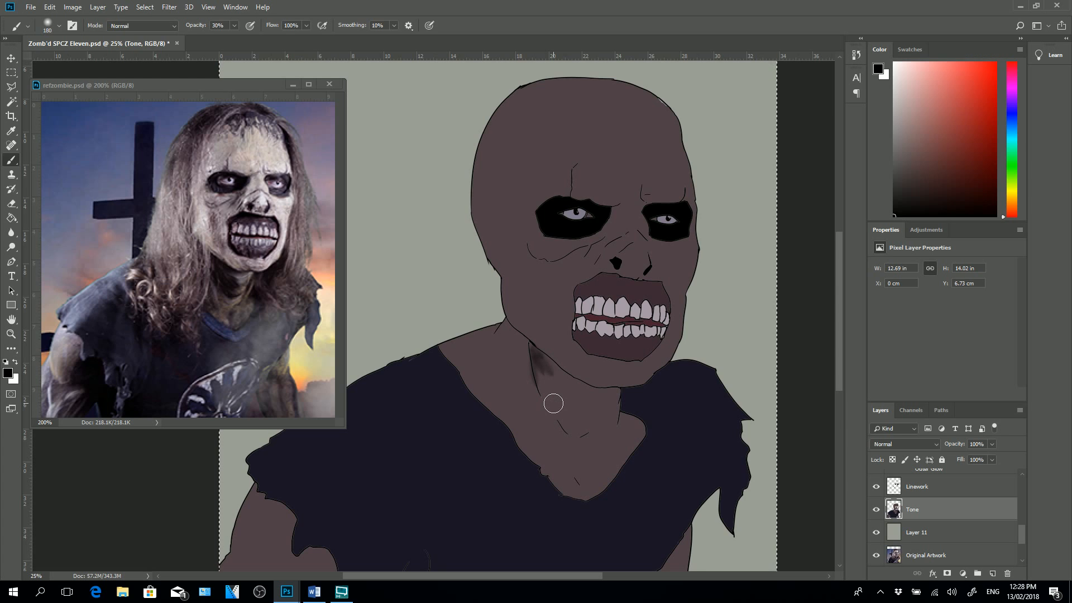
- Deepen the neck shadow with a stroke at 100% brush smoothing, and reduce the smoothing to 3%
click(393, 25)
drag(392, 38, 460, 40)
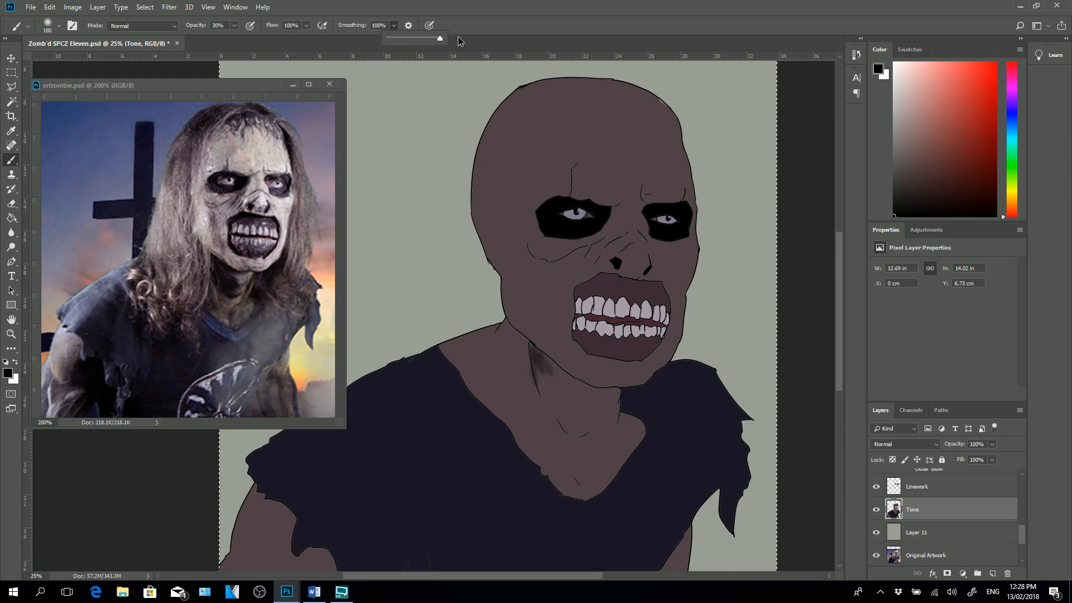
mouse_move(541, 367)
mouse_down()
mouse_move(554, 410)
mouse_move(564, 397)
mouse_move(536, 356)
mouse_move(568, 371)
mouse_move(532, 351)
mouse_up()
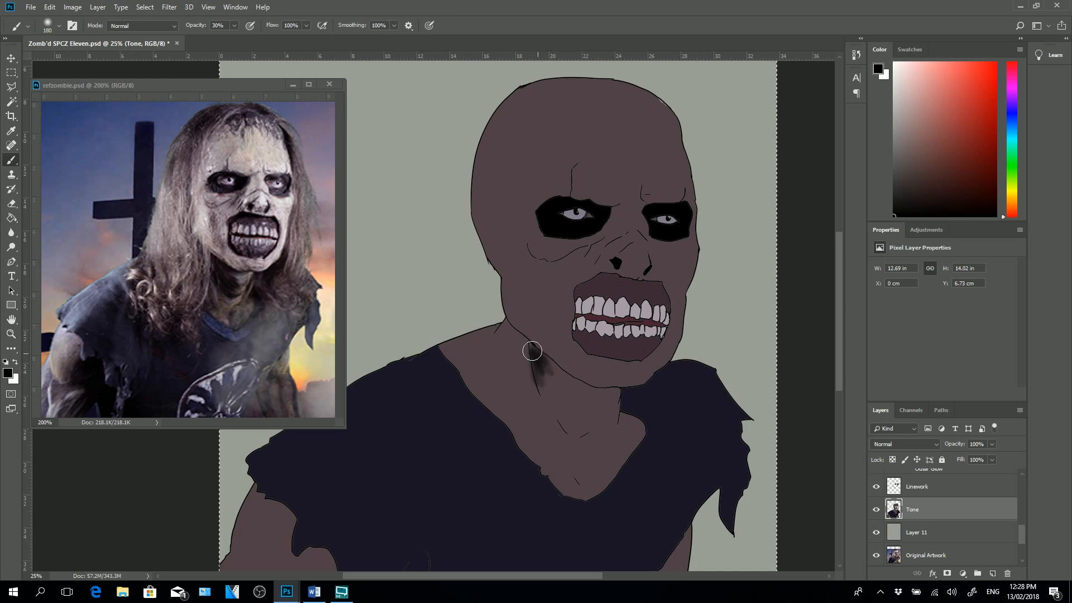
click(394, 25)
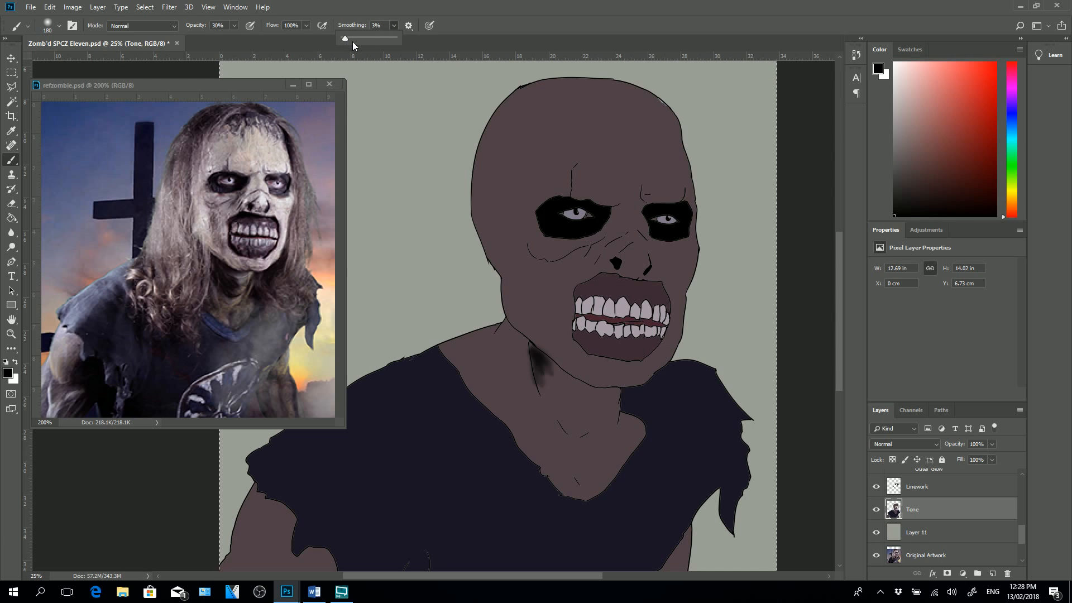
- Extend the neck shadow below the jaw and toward the shoulder with the 180 px Soft Round brush from General Brushes
drag(535, 353, 576, 383)
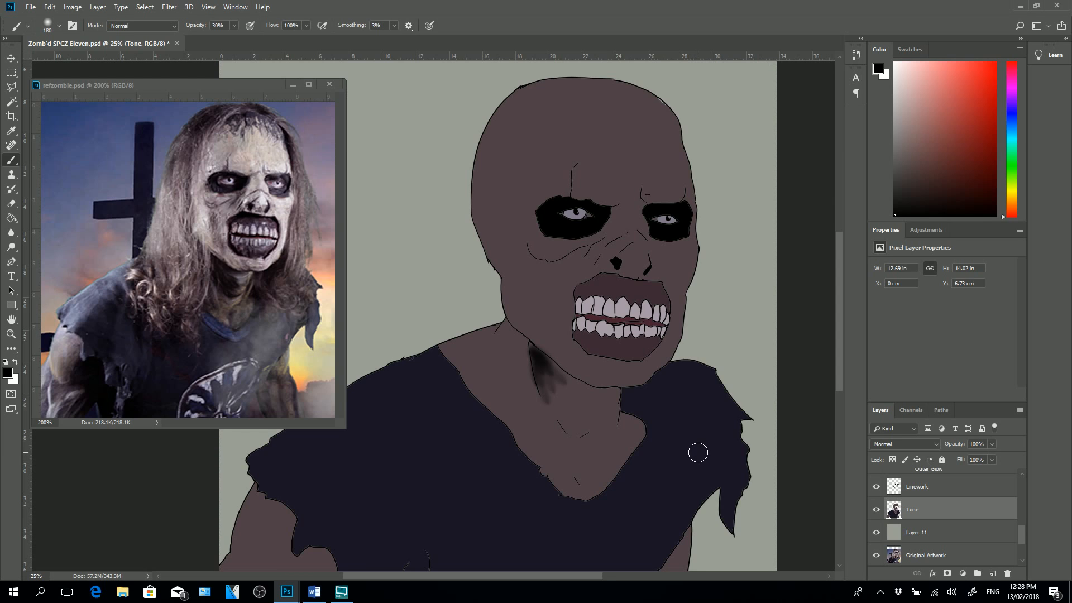
right_click(732, 459)
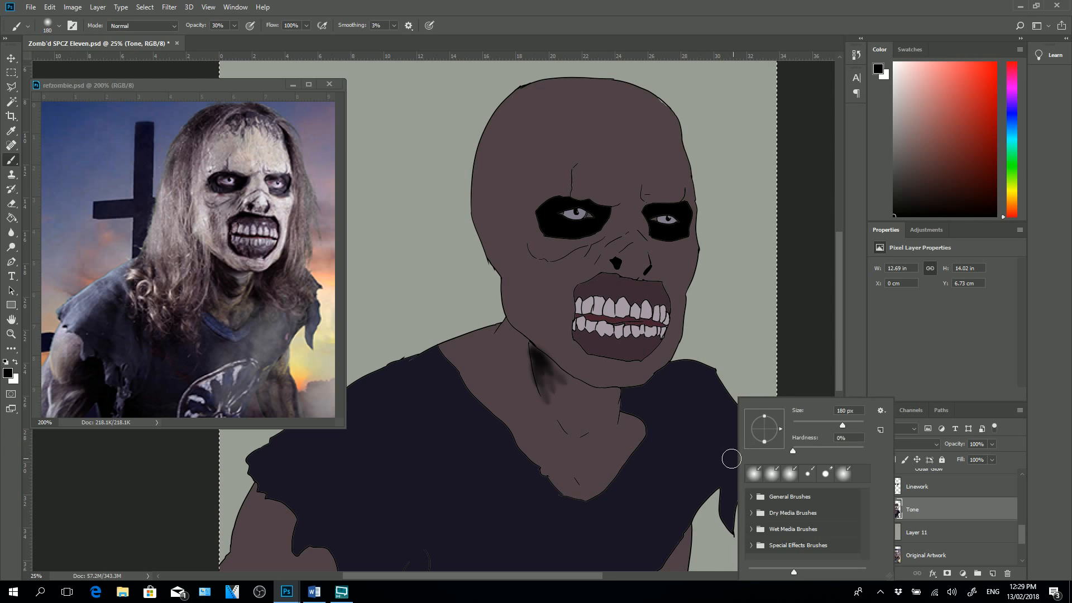
click(752, 497)
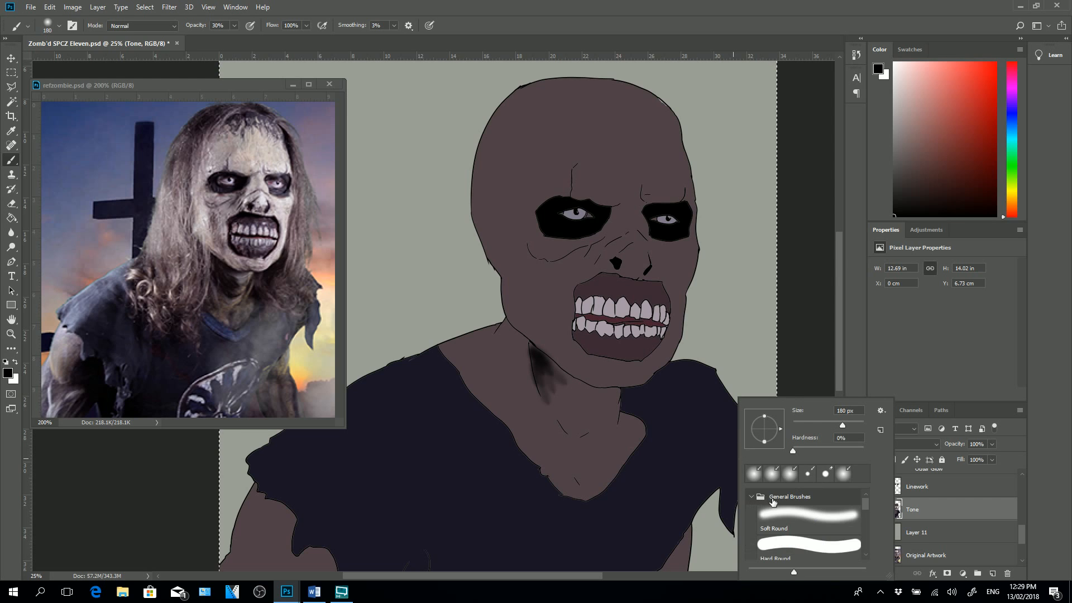
drag(867, 508, 867, 508)
click(823, 523)
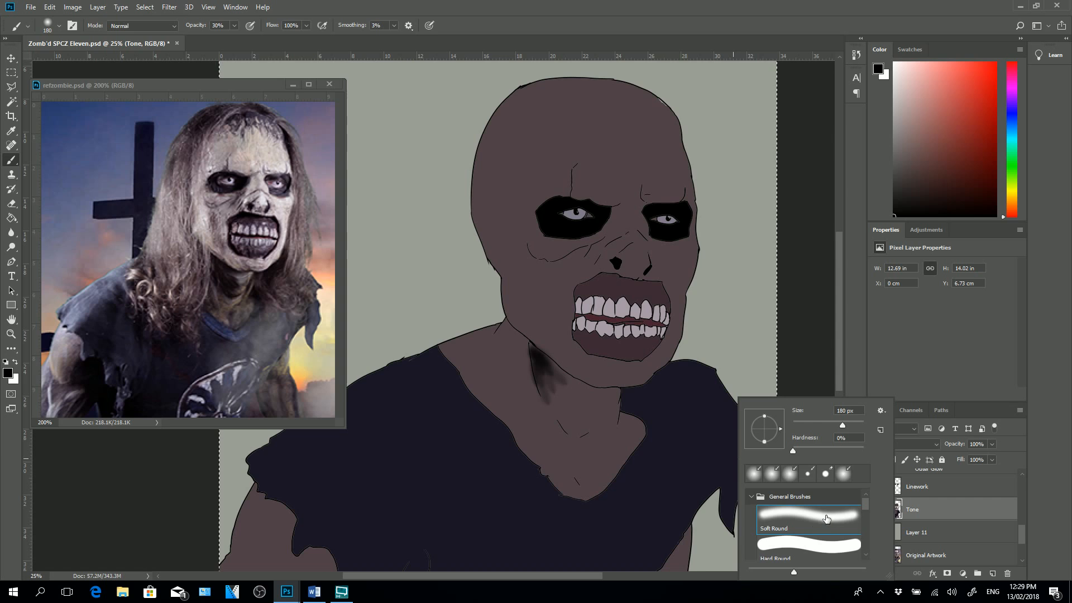
double_click(820, 521)
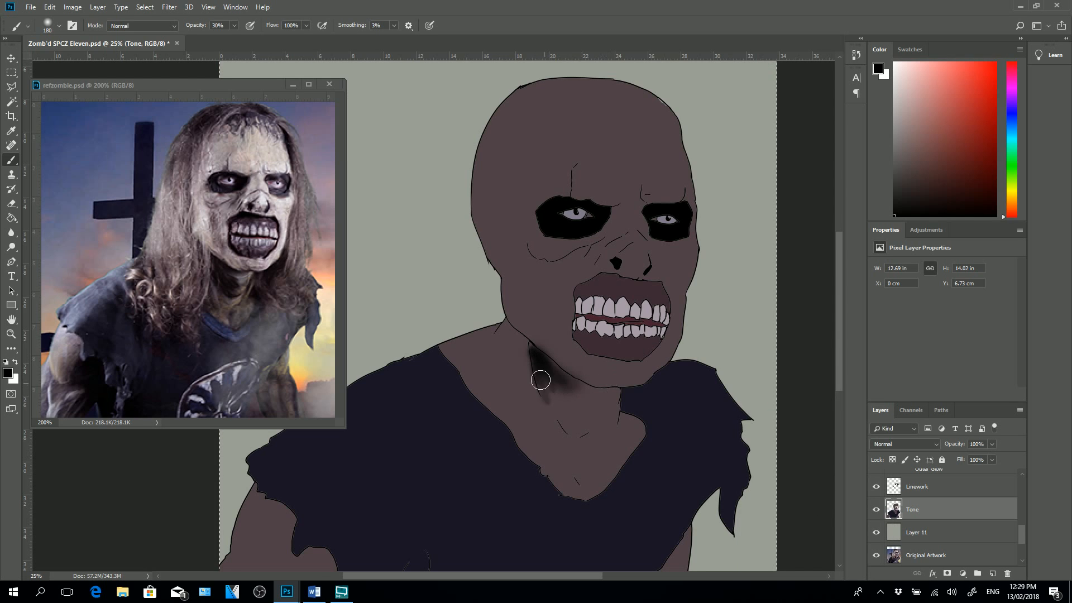
mouse_move(540, 380)
mouse_down()
mouse_move(546, 364)
mouse_move(558, 412)
mouse_move(586, 426)
mouse_move(569, 436)
mouse_move(548, 414)
mouse_move(587, 433)
mouse_up()
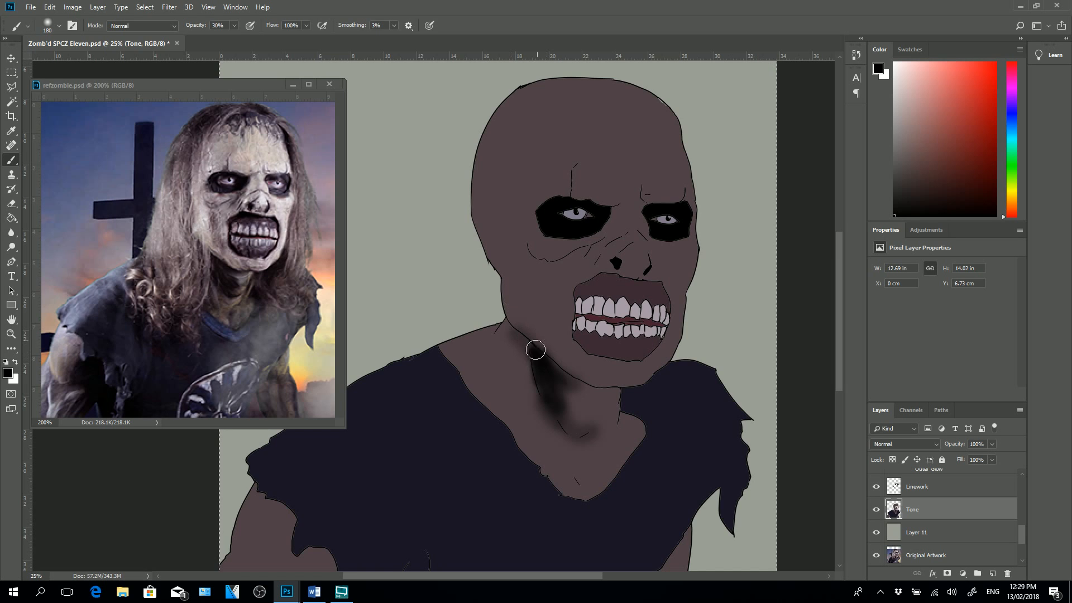
mouse_move(506, 328)
mouse_down()
mouse_move(522, 371)
mouse_move(492, 385)
mouse_up()
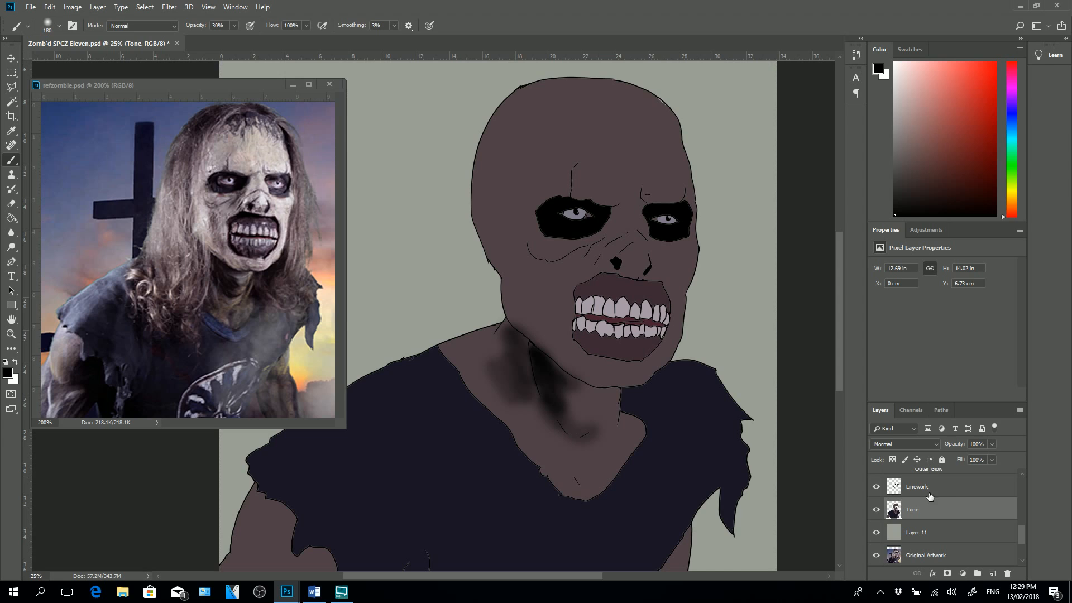
- On the Linework layer, select the whole figure by Magic Wand selecting the background and one arm gap, inverting, and subtracting the other arm gap
click(950, 491)
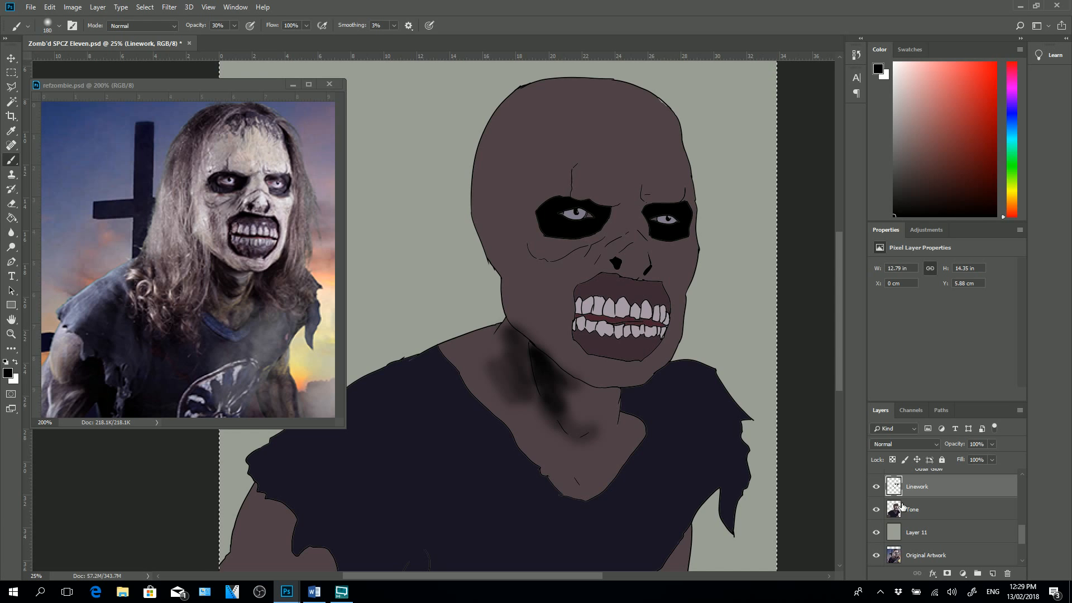
click(16, 101)
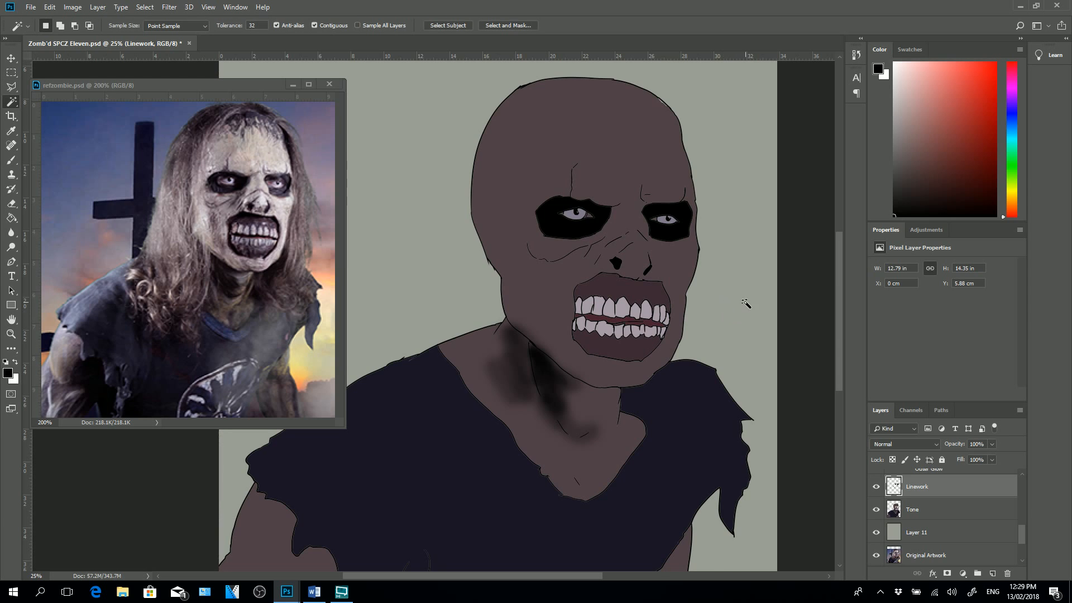
click(733, 316)
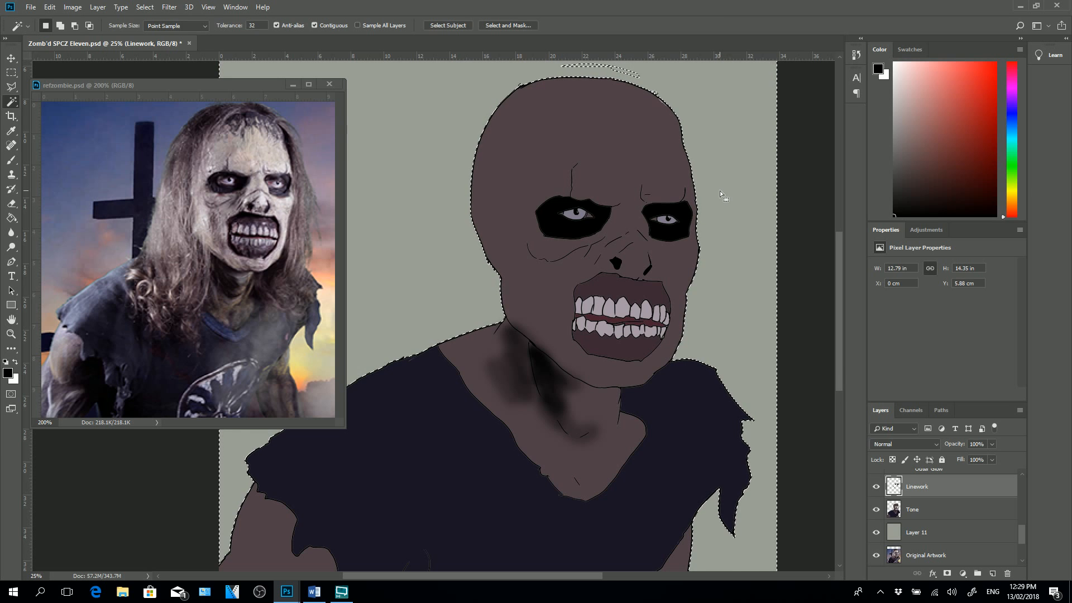
drag(839, 364, 840, 396)
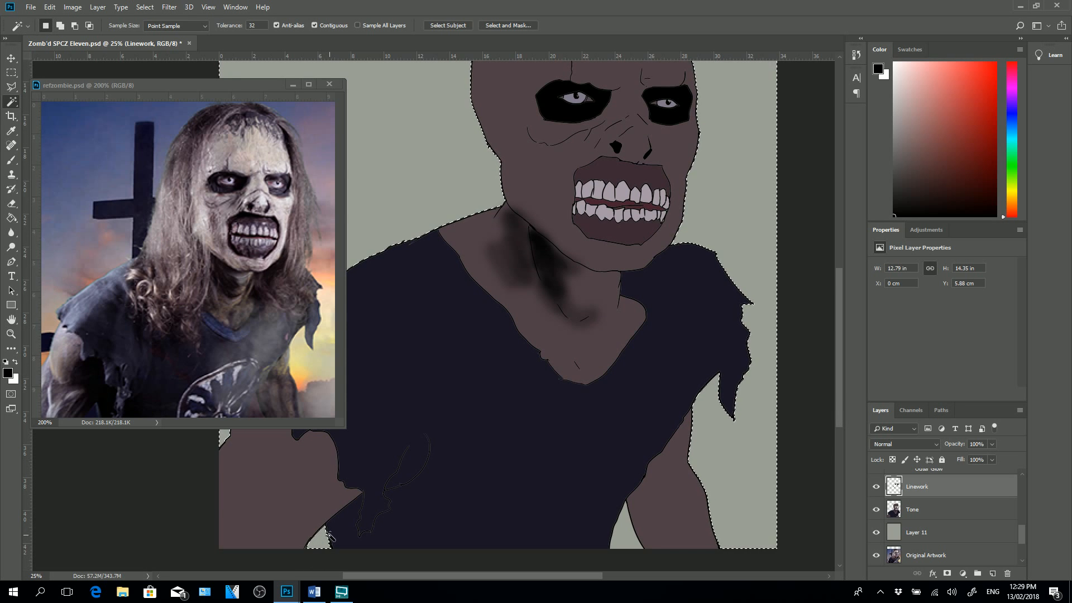
key(shift)
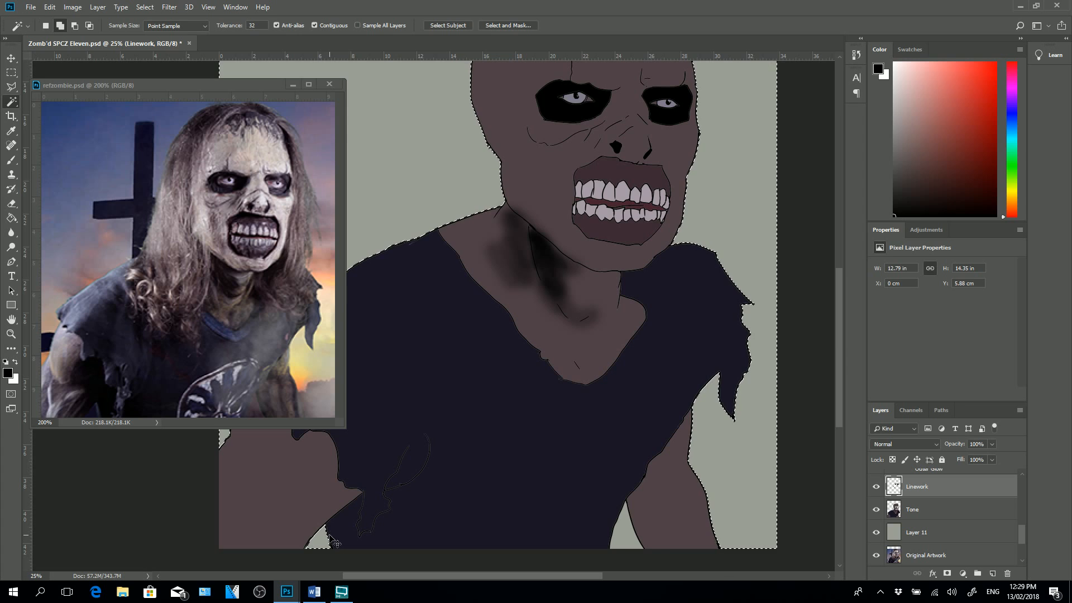
shift+click(334, 541)
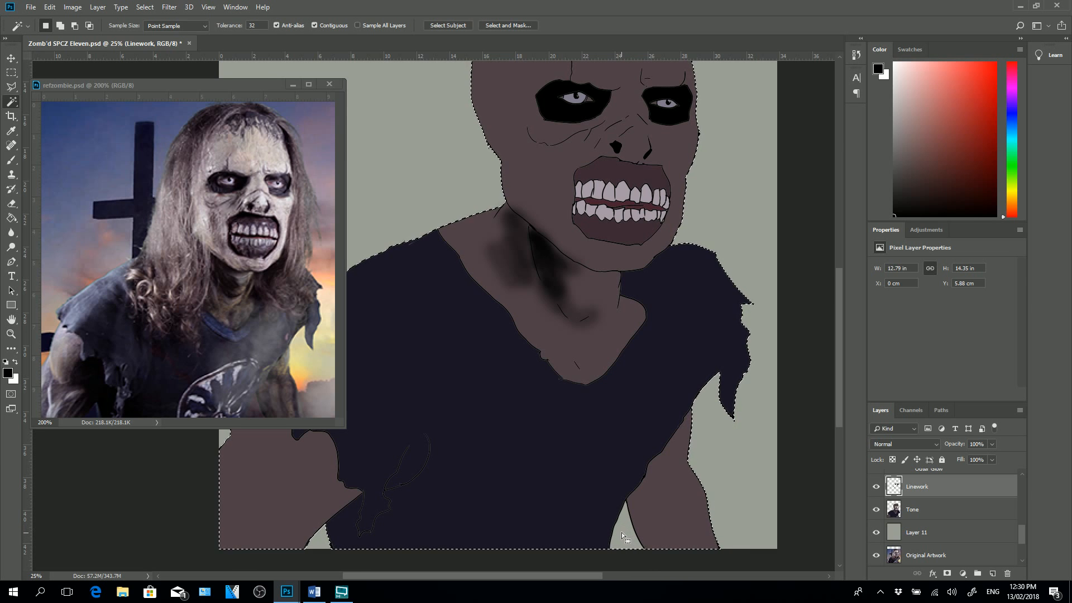
key(alt)
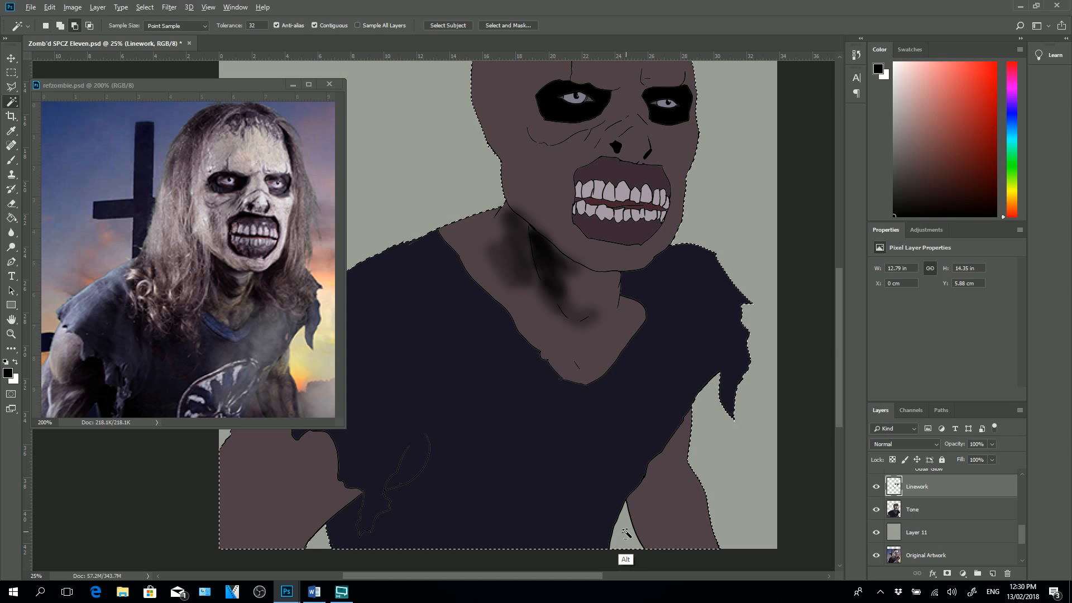
alt+click(628, 532)
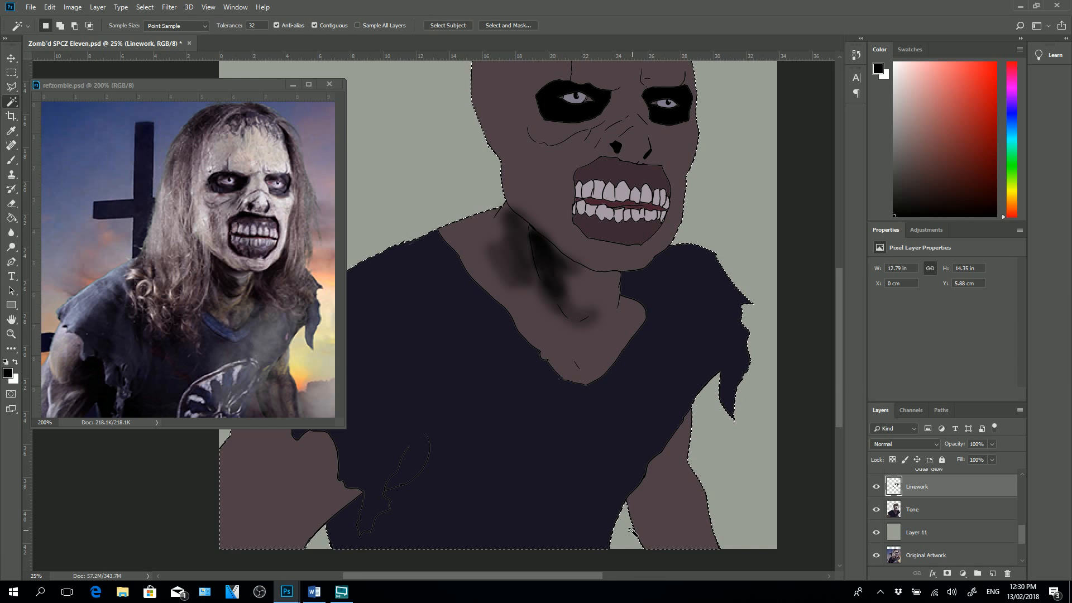
- On the Tone layer, shade under the jaw, along the neck and shirt shoulder, beside the neckline and around both eyes with the soft black brush
click(946, 510)
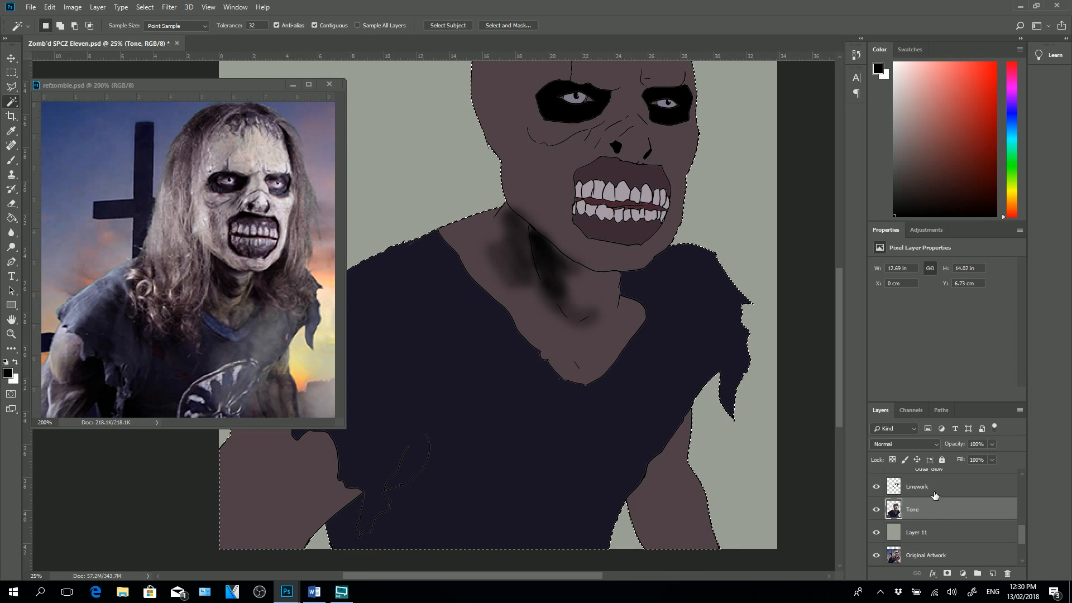
drag(839, 420, 844, 357)
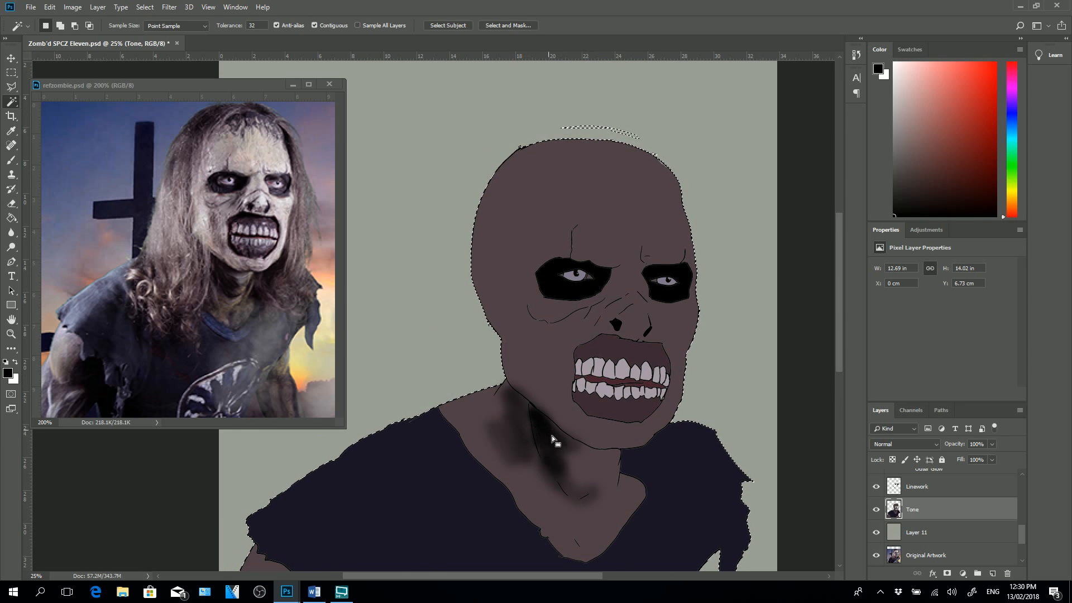
click(13, 160)
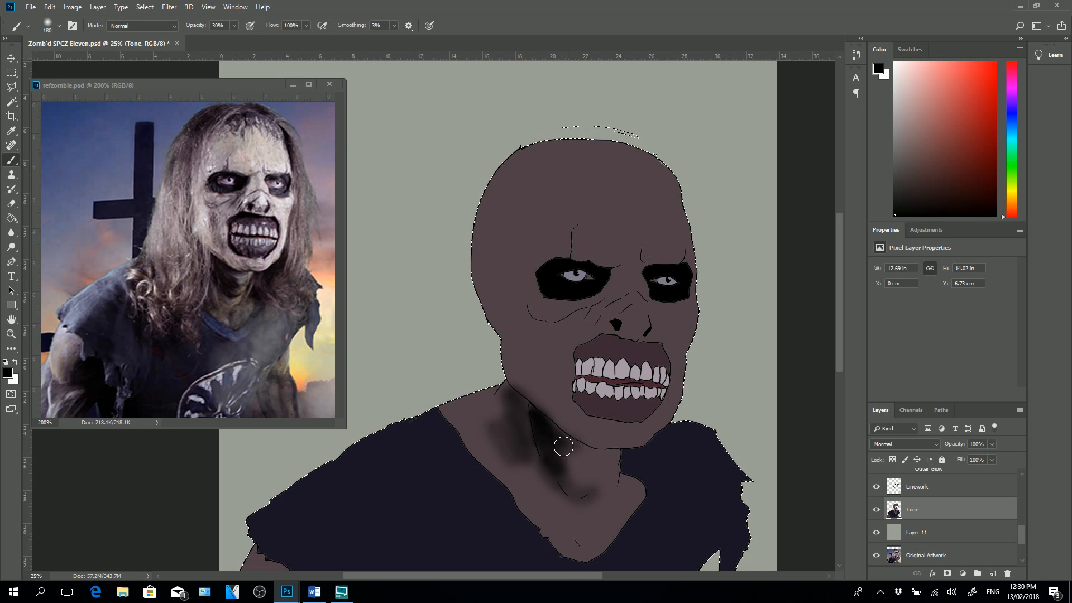
drag(615, 448, 631, 454)
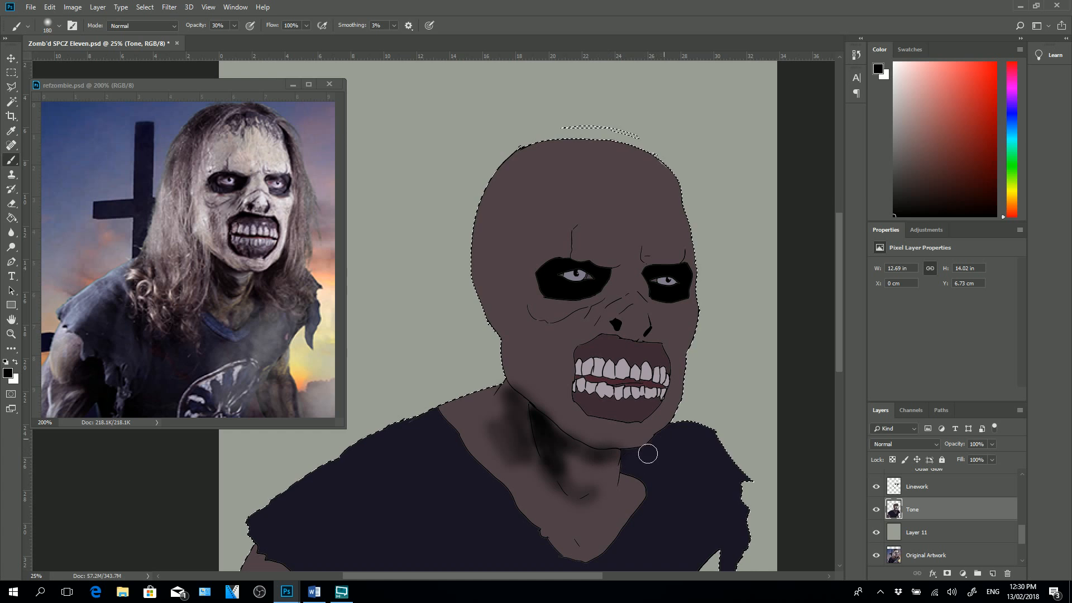
mouse_move(637, 498)
mouse_down()
mouse_move(642, 472)
mouse_move(598, 548)
mouse_up()
mouse_move(491, 406)
mouse_down()
mouse_move(437, 426)
mouse_move(501, 401)
mouse_move(418, 445)
mouse_move(495, 414)
mouse_move(427, 474)
mouse_move(499, 429)
mouse_move(429, 449)
mouse_move(514, 428)
mouse_move(448, 471)
mouse_move(554, 419)
mouse_move(446, 490)
mouse_move(541, 443)
mouse_move(497, 416)
mouse_move(493, 400)
mouse_move(478, 406)
mouse_move(457, 448)
mouse_move(472, 444)
mouse_move(358, 497)
mouse_move(357, 522)
mouse_move(463, 459)
mouse_move(366, 507)
mouse_move(447, 468)
mouse_move(355, 546)
mouse_move(435, 496)
mouse_move(485, 421)
mouse_move(524, 408)
mouse_move(516, 416)
mouse_move(520, 396)
mouse_move(575, 436)
mouse_up()
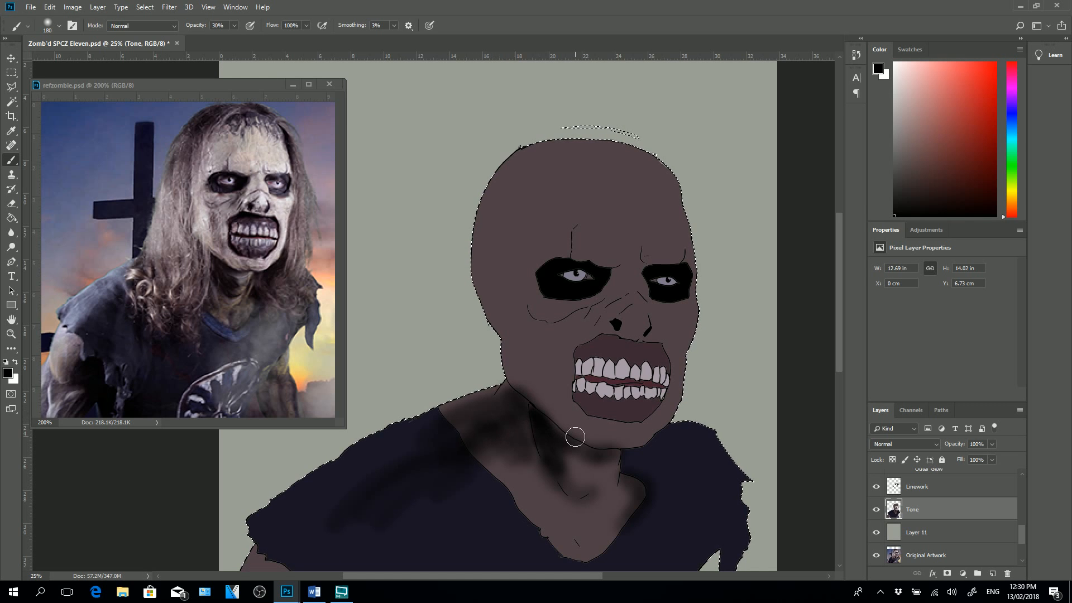
mouse_move(597, 293)
mouse_down()
mouse_move(612, 273)
mouse_move(545, 326)
mouse_move(679, 257)
mouse_move(616, 272)
mouse_up()
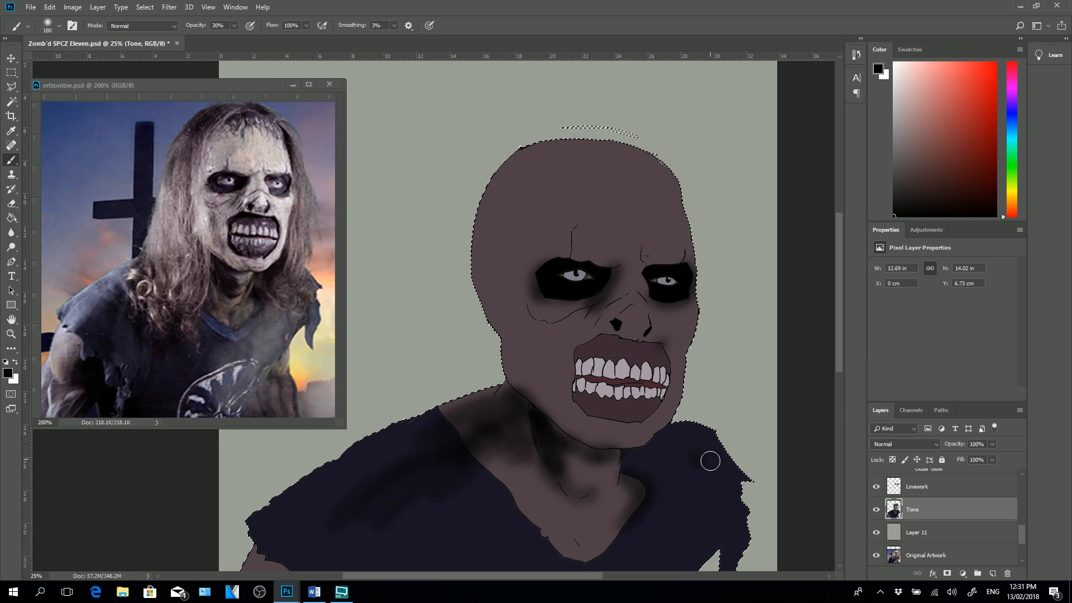
- Reduce the brush to 67 px and shade around the edges of the lips and between the rows of teeth
right_click(711, 484)
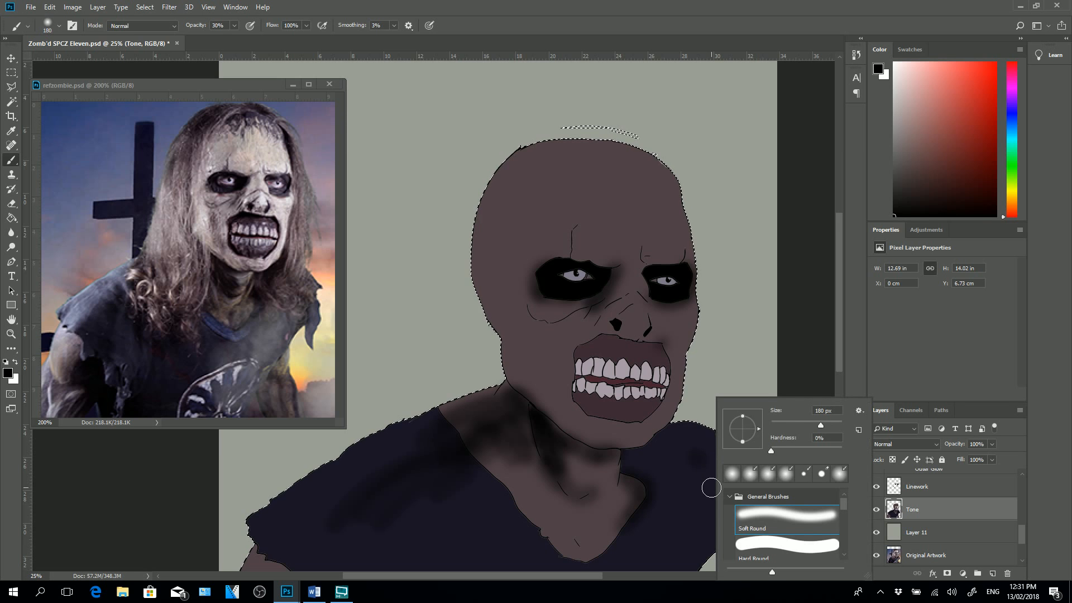
click(794, 425)
key(Return)
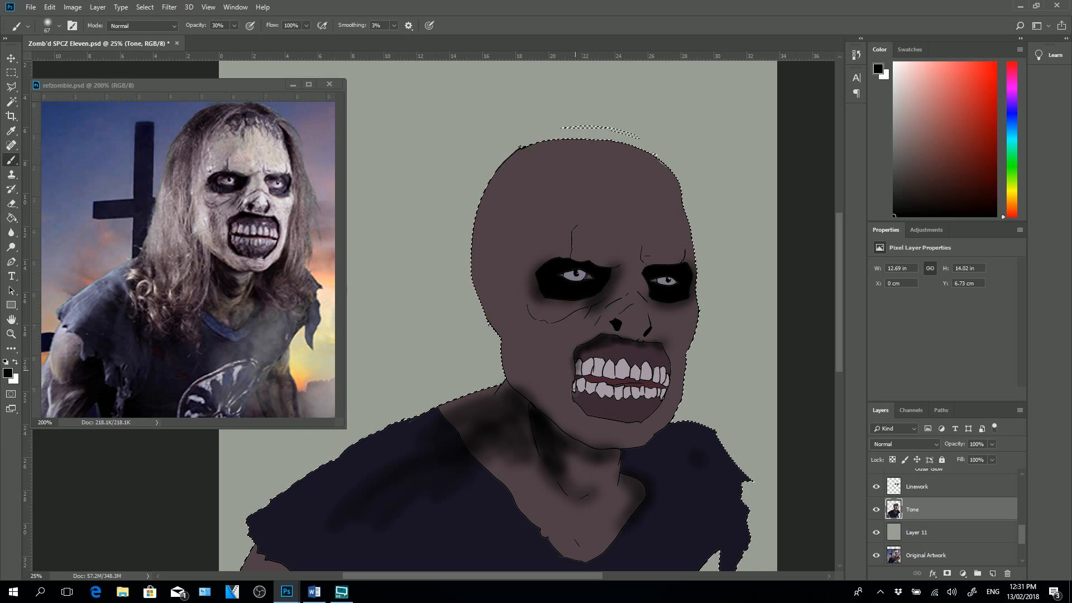
mouse_move(575, 381)
mouse_down()
mouse_move(574, 398)
mouse_move(599, 417)
mouse_move(642, 418)
mouse_up()
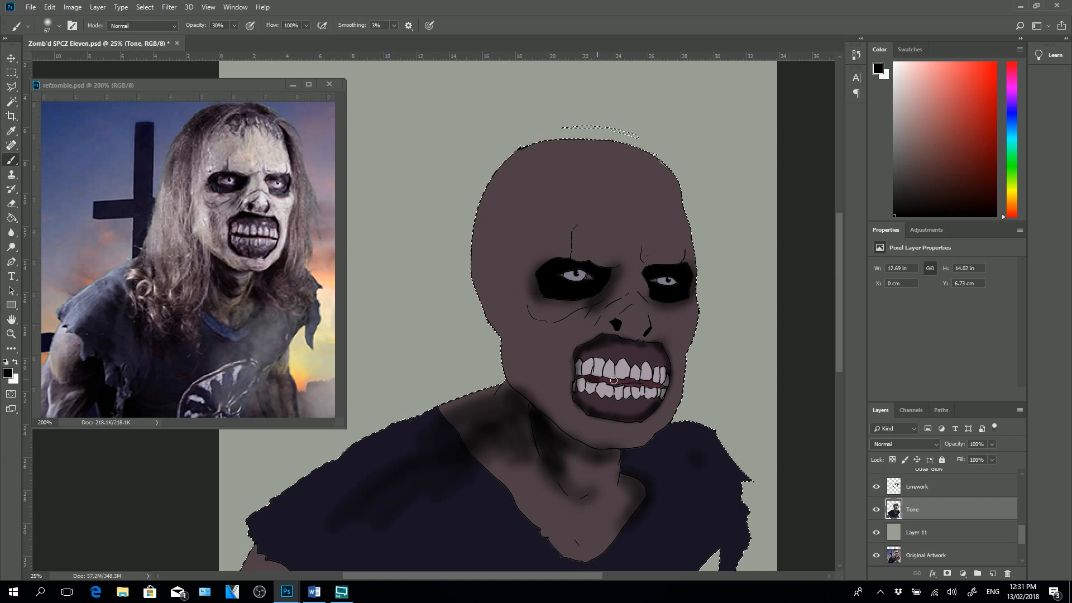
mouse_move(641, 381)
mouse_down()
mouse_move(631, 383)
mouse_move(659, 387)
mouse_up()
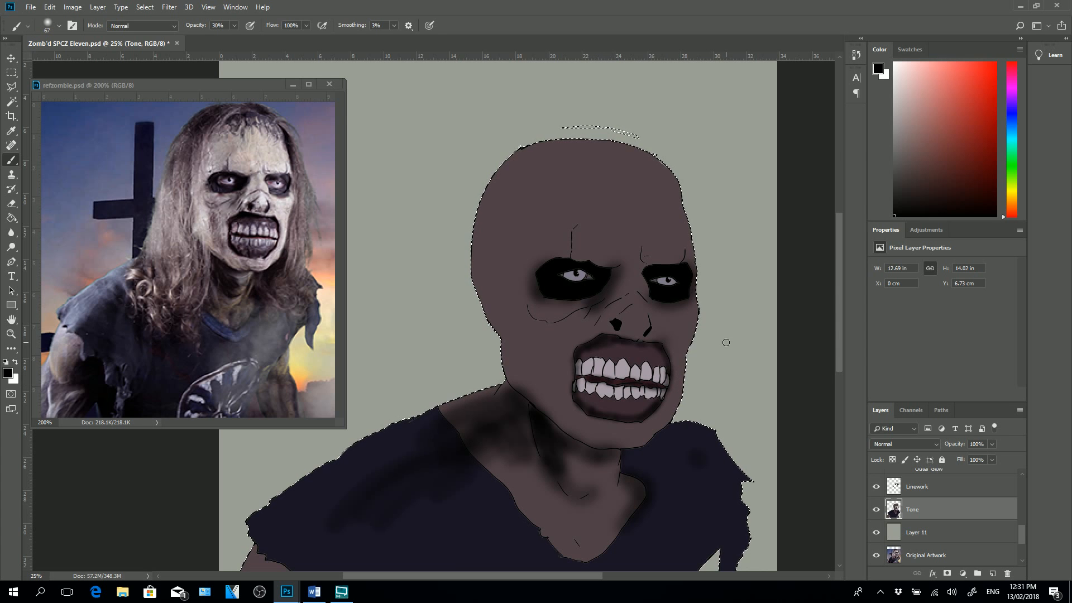
- Darken the creases around the nose and the area between the eyes, adding a small touch above the brow
drag(620, 325, 621, 315)
mouse_move(628, 263)
mouse_down()
mouse_move(608, 270)
mouse_move(560, 260)
mouse_up()
click(564, 248)
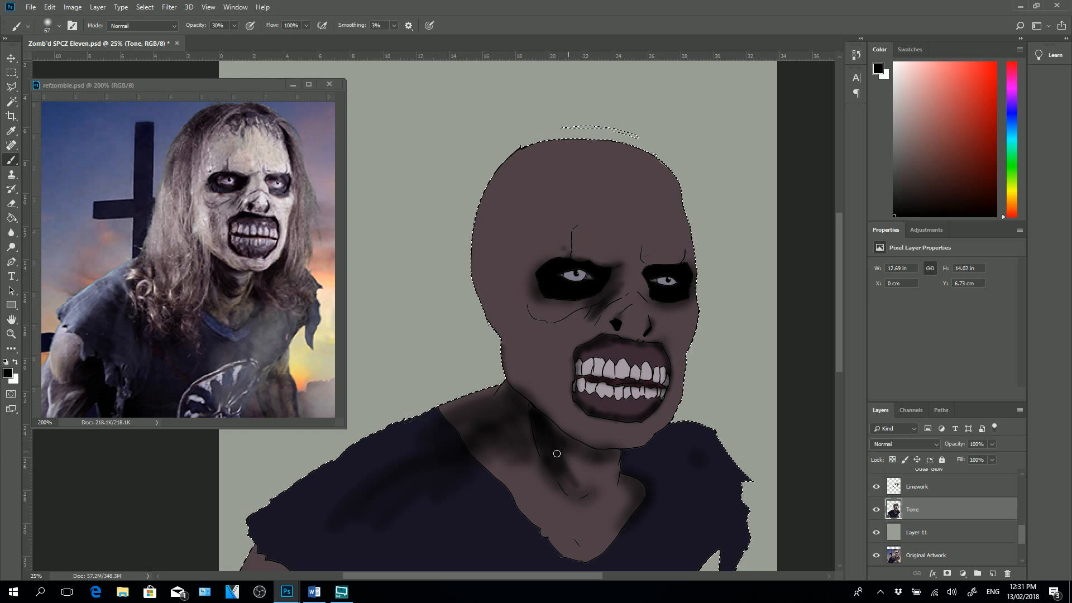
- Shade the throat creases, the collarbone area and the neckline's inner edge with the 67 px brush, and deepen the eye sockets
mouse_move(557, 453)
mouse_down()
mouse_move(592, 493)
mouse_move(561, 449)
mouse_move(616, 468)
mouse_move(570, 464)
mouse_move(613, 483)
mouse_move(589, 491)
mouse_move(604, 491)
mouse_move(631, 460)
mouse_move(629, 430)
mouse_move(614, 490)
mouse_move(584, 518)
mouse_move(611, 481)
mouse_move(644, 473)
mouse_move(601, 500)
mouse_up()
mouse_move(532, 463)
mouse_down()
mouse_move(564, 490)
mouse_move(587, 550)
mouse_up()
click(583, 551)
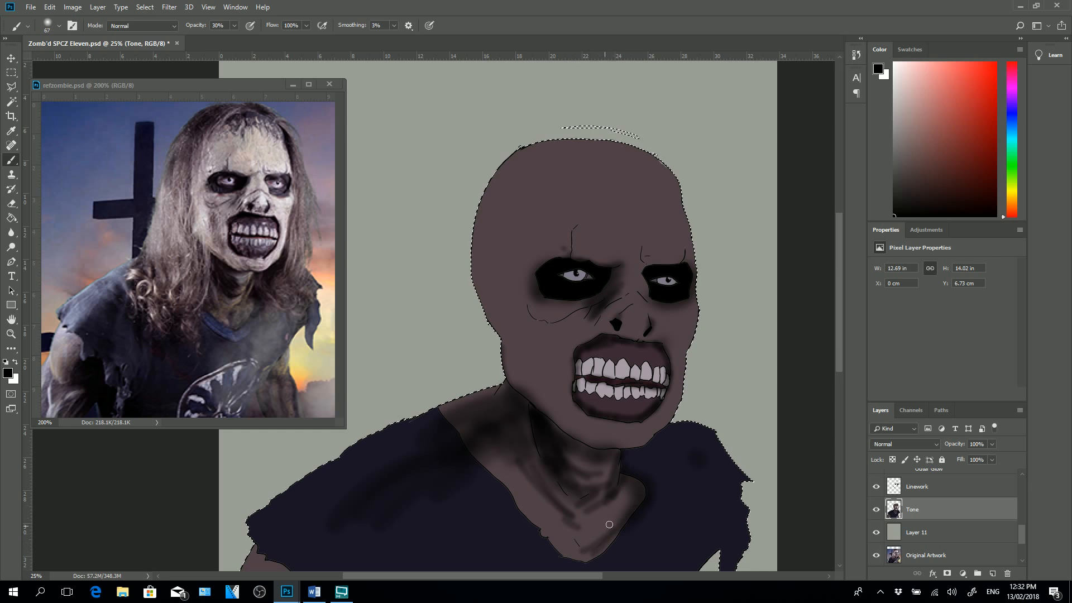
mouse_move(518, 501)
mouse_down()
mouse_move(584, 563)
mouse_move(593, 547)
mouse_move(576, 561)
mouse_move(613, 538)
mouse_up()
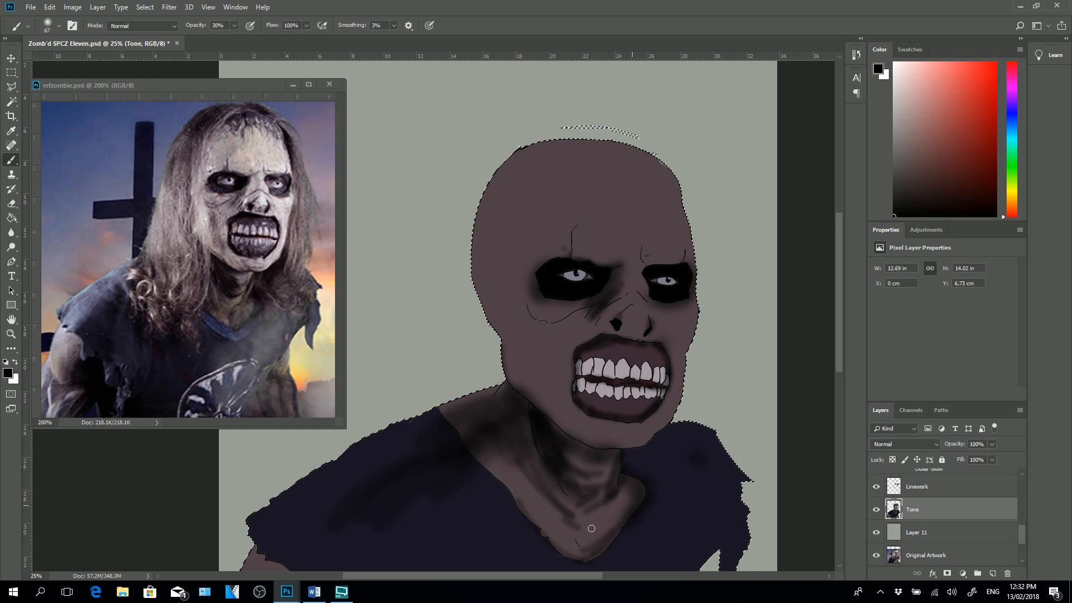
drag(488, 466, 549, 532)
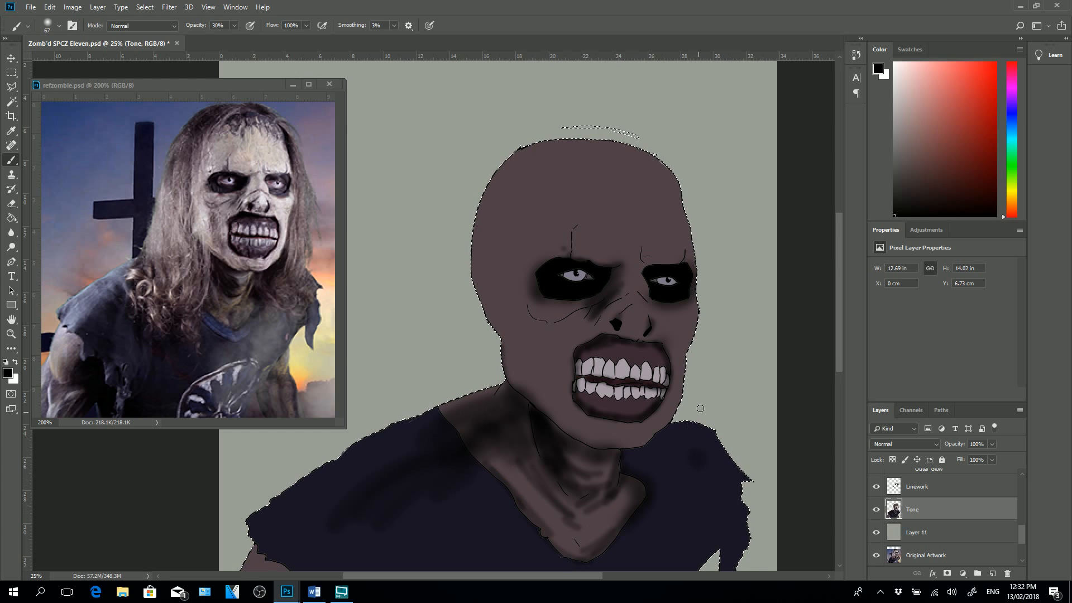
mouse_move(542, 272)
mouse_down()
mouse_move(547, 266)
mouse_move(553, 295)
mouse_up()
mouse_move(619, 284)
mouse_down()
mouse_move(615, 271)
mouse_move(608, 284)
mouse_up()
- Sample the pale skin colour from the forehead in the reference photo and brush a highlight onto the nose on the Tone layer
click(11, 131)
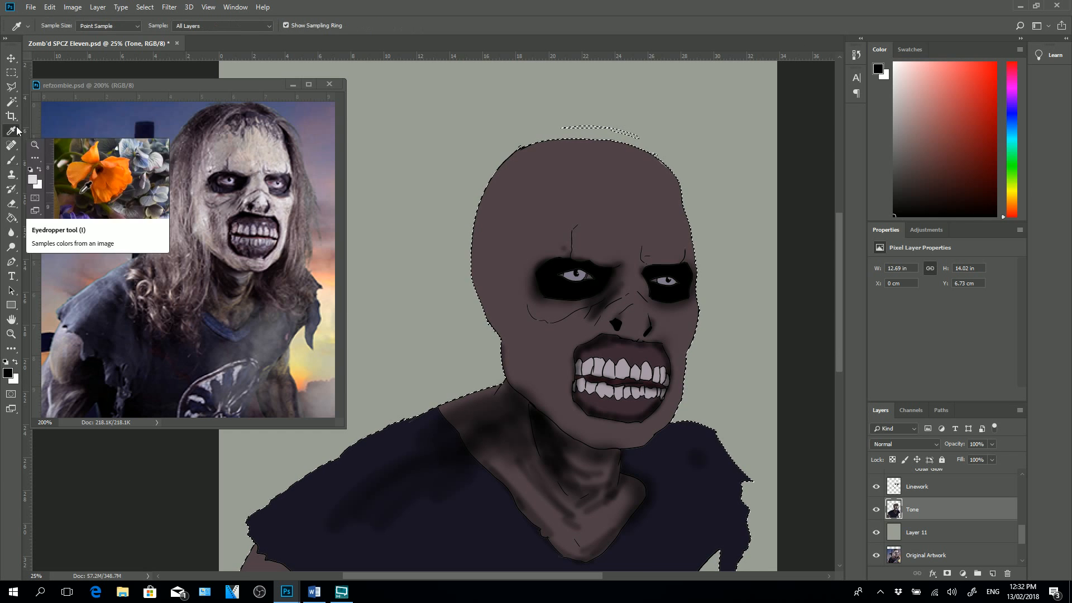
click(273, 145)
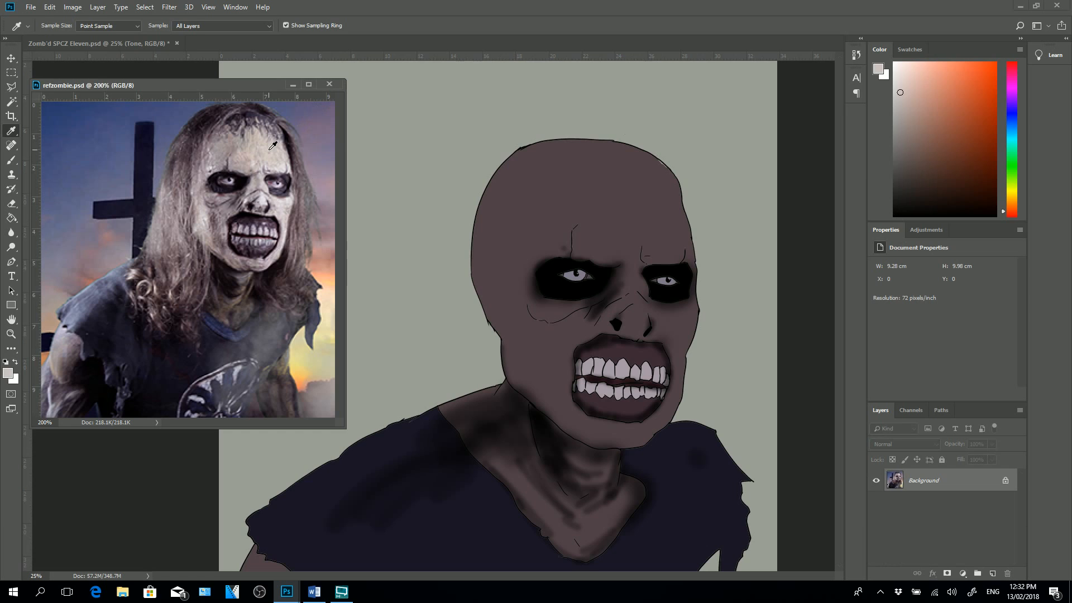
click(16, 160)
click(811, 264)
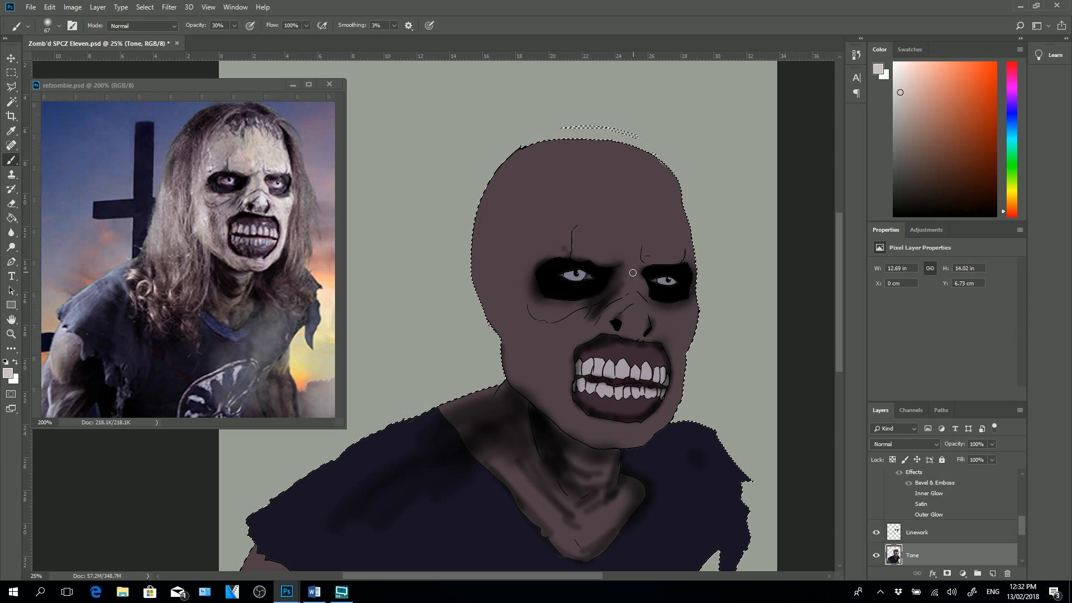
drag(605, 319, 614, 306)
- Lower the brush opacity to 9% and build up soft pale highlights on the nose above the nostrils
click(234, 26)
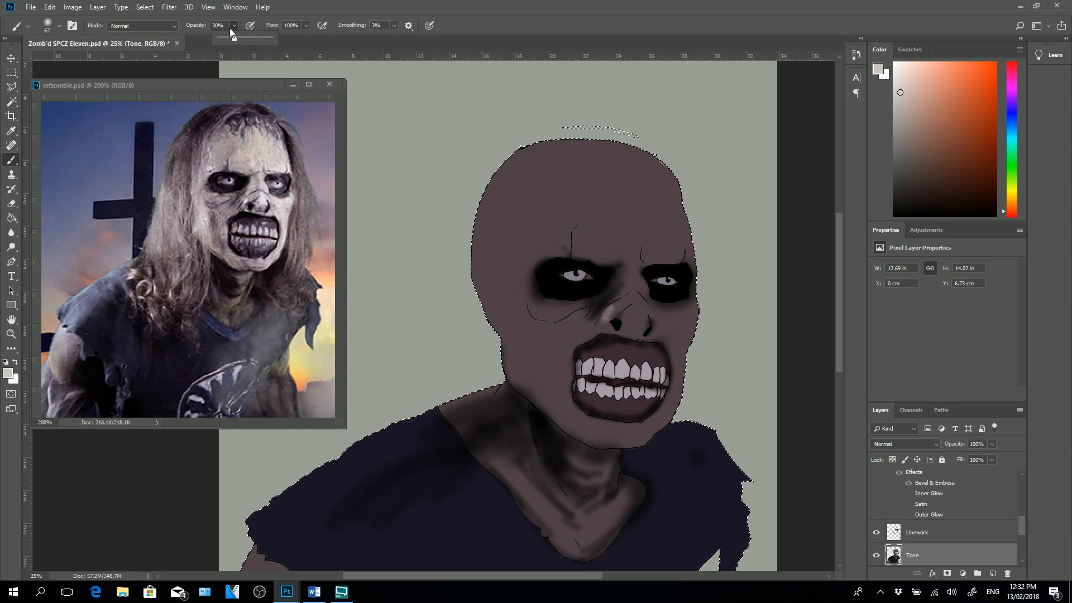
drag(227, 38, 224, 38)
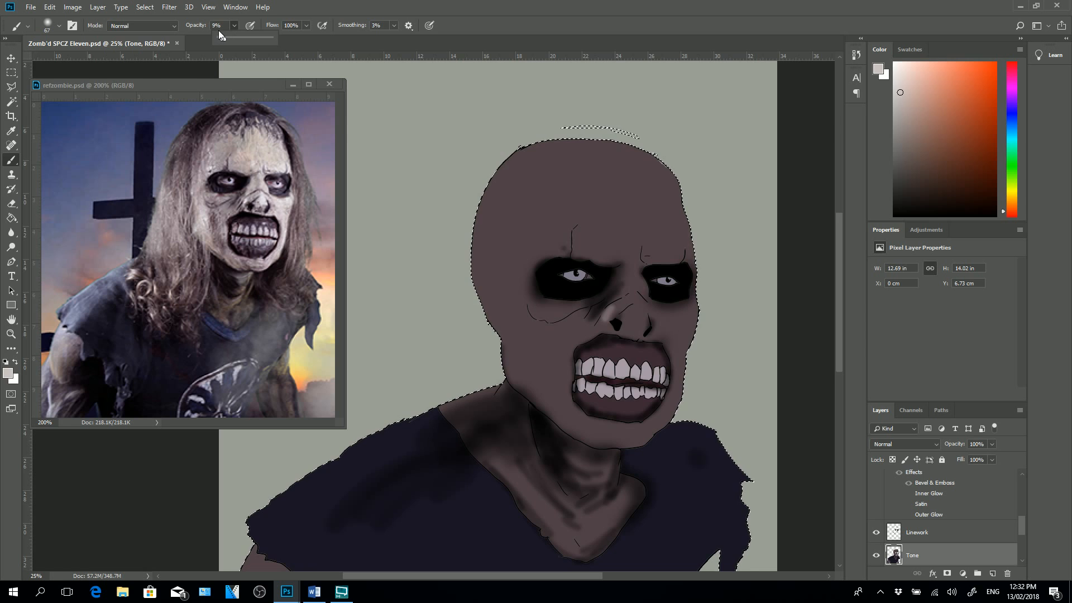
click(611, 320)
drag(610, 320, 629, 298)
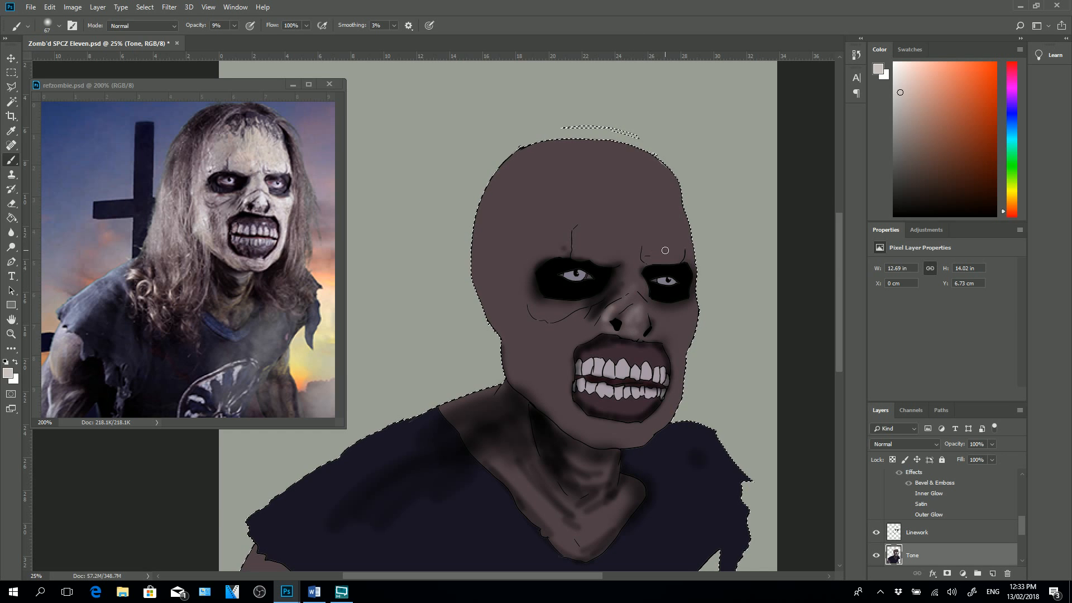
- Brush soft pale highlights at 9% opacity along the nose bridge and beside the inner edges of both eye sockets
key(ctrl+plus)
key(ctrl+plus)
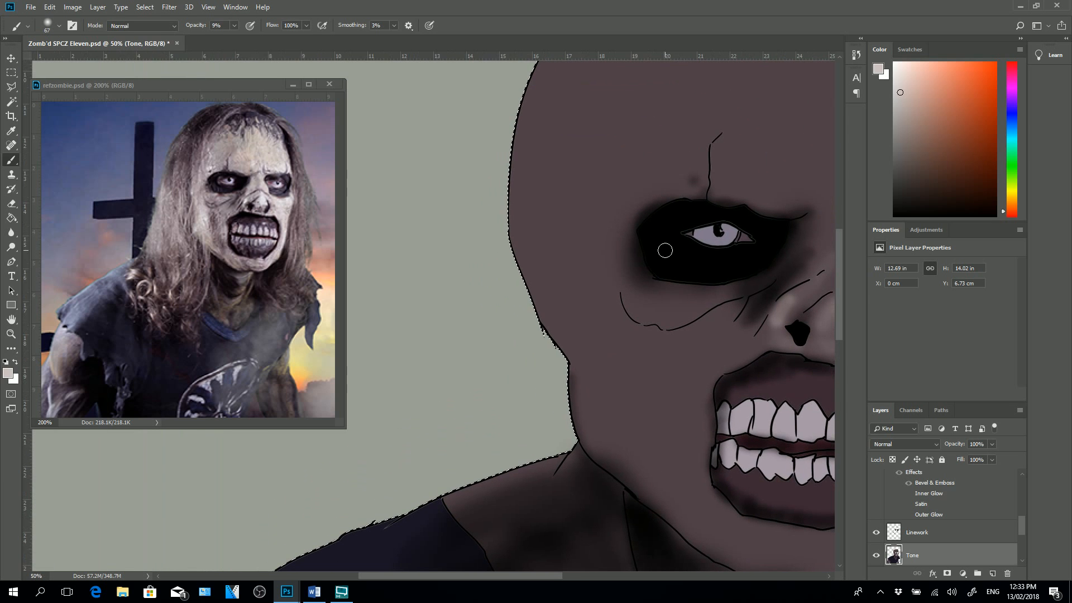
mouse_move(522, 576)
mouse_down()
mouse_move(590, 593)
mouse_move(584, 577)
mouse_up()
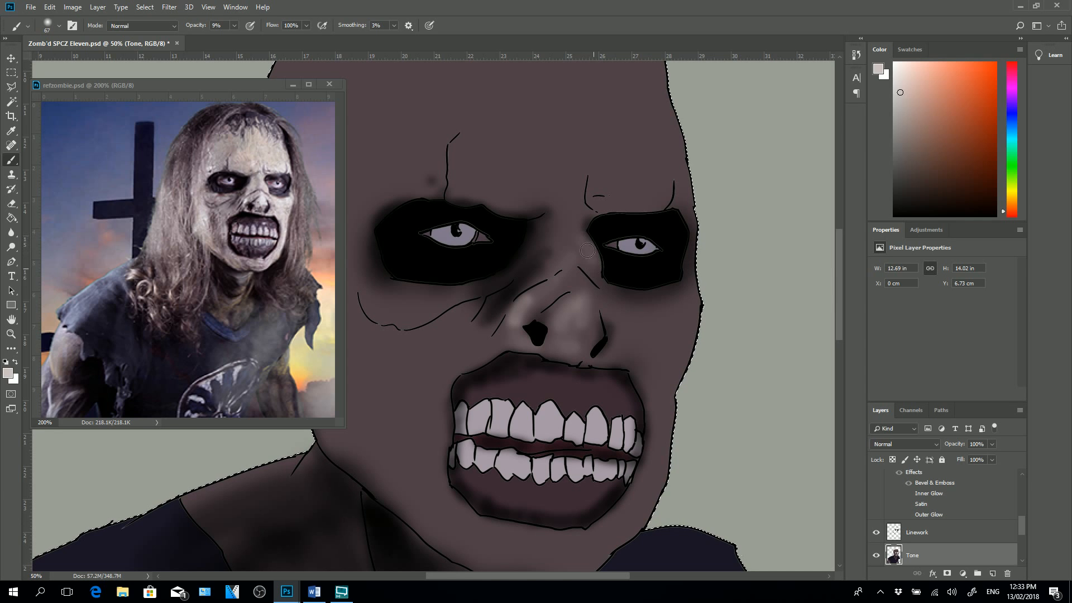
drag(581, 217, 582, 206)
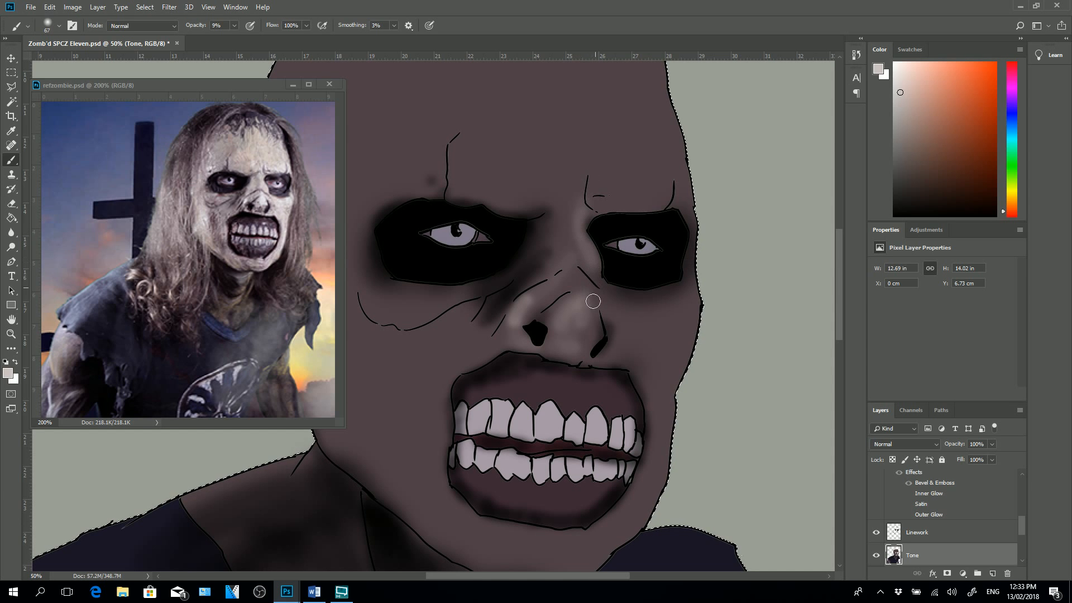
drag(592, 296, 589, 285)
mouse_move(560, 213)
mouse_down()
mouse_move(542, 260)
mouse_move(575, 180)
mouse_move(540, 270)
mouse_up()
mouse_move(540, 270)
mouse_down()
mouse_move(555, 249)
mouse_move(543, 271)
mouse_up()
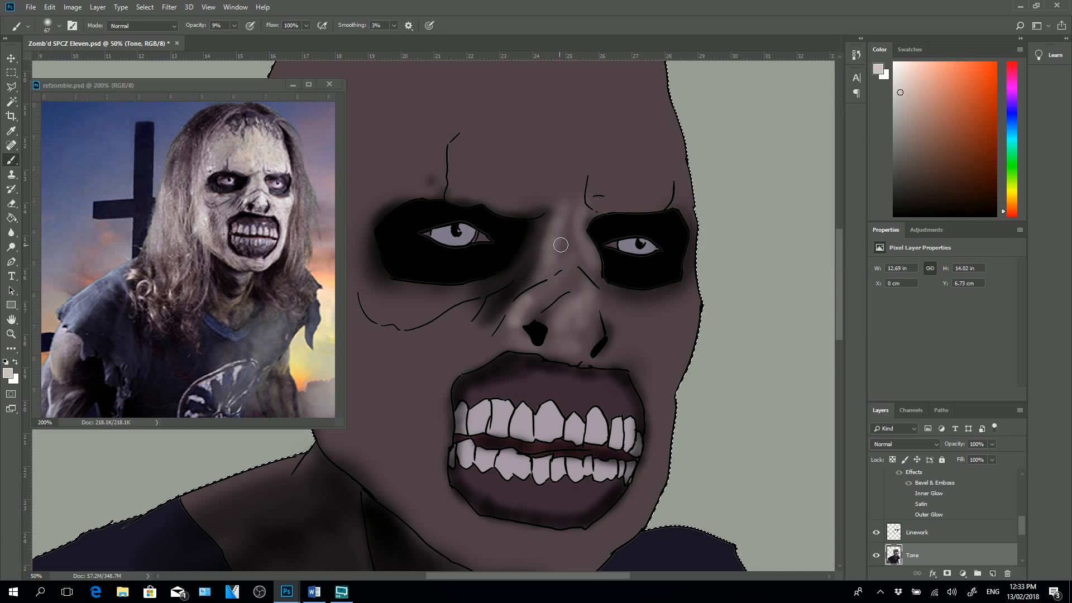
- Highlight the inner brows, the ridge above the smaller eye socket and the cheekbone beneath it with soft pale strokes
mouse_move(558, 182)
mouse_down()
mouse_move(547, 203)
mouse_move(534, 163)
mouse_up()
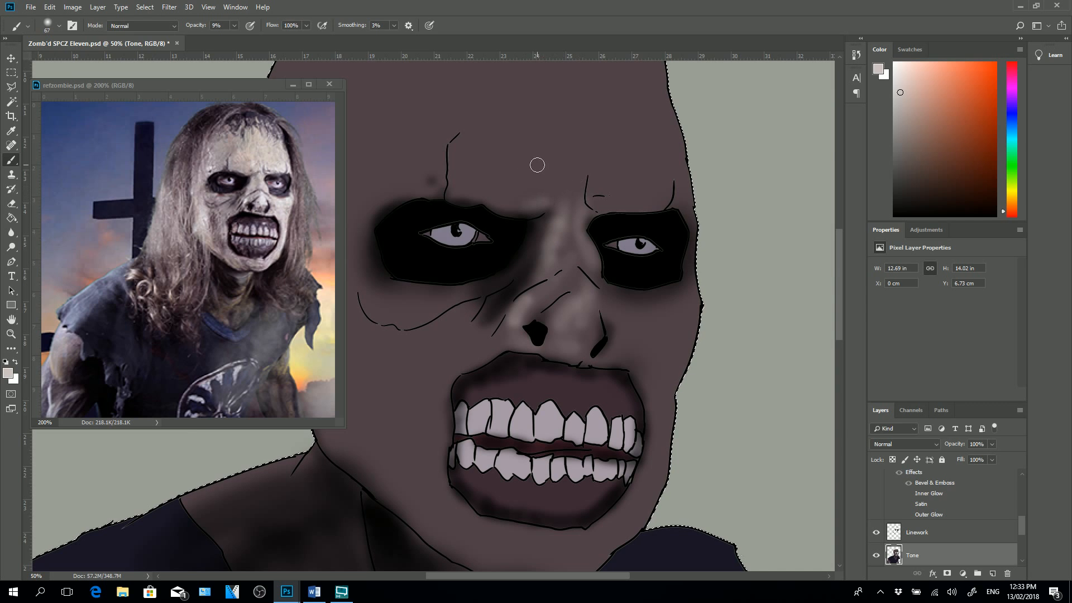
mouse_move(597, 196)
mouse_down()
mouse_move(622, 184)
mouse_move(607, 194)
mouse_move(671, 200)
mouse_move(631, 173)
mouse_move(590, 182)
mouse_up()
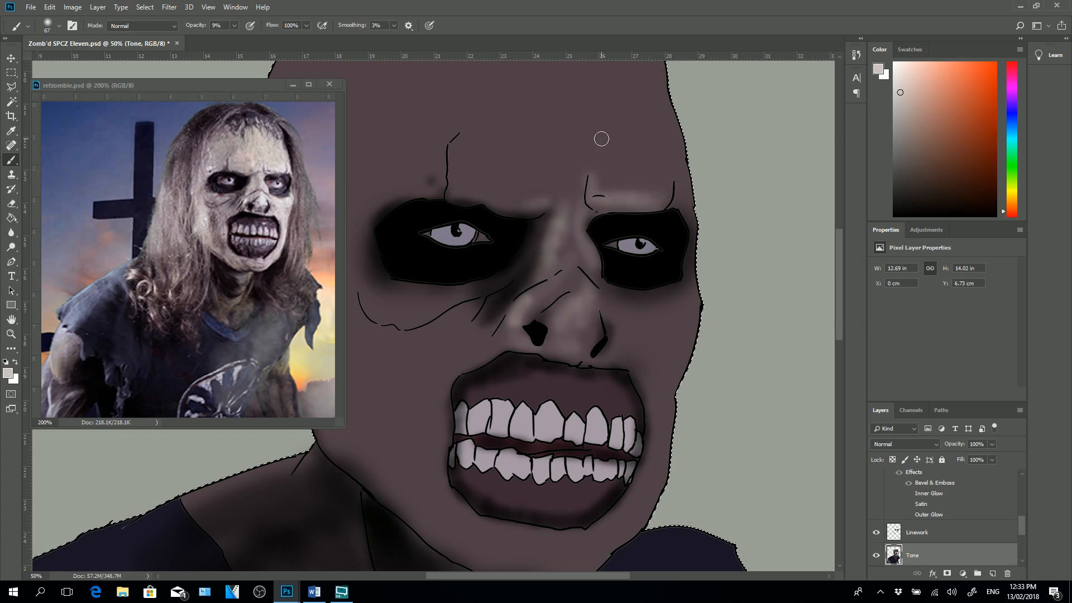
mouse_move(681, 297)
mouse_down()
mouse_move(635, 303)
mouse_move(693, 301)
mouse_move(638, 303)
mouse_move(673, 313)
mouse_move(623, 287)
mouse_up()
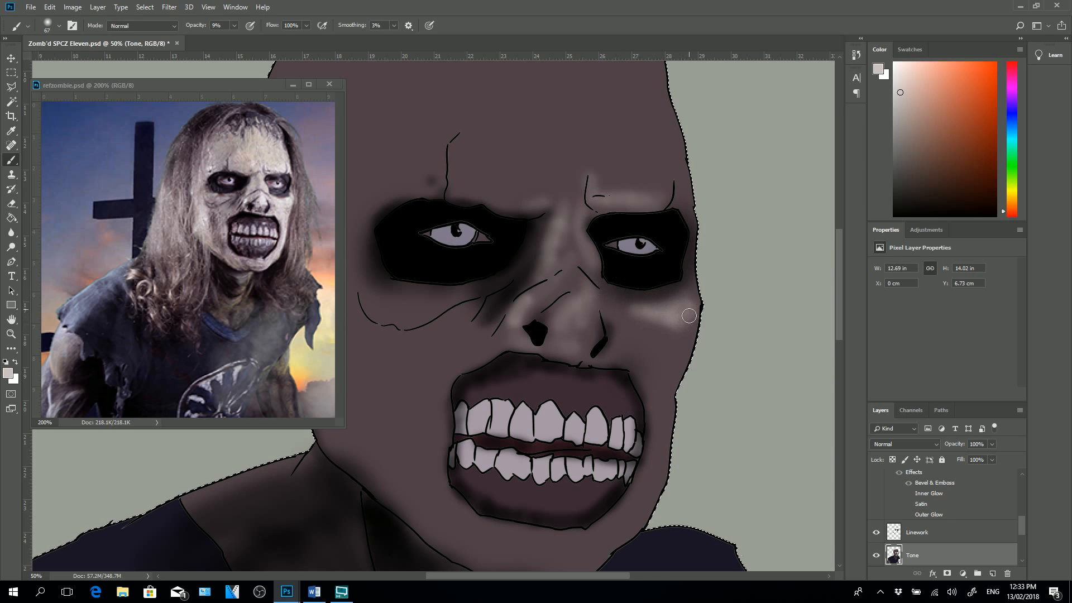
- Brush pale highlights around the outside of the mouth and on the bag under the larger eye socket
mouse_move(622, 346)
mouse_down()
mouse_move(648, 348)
mouse_move(629, 337)
mouse_move(642, 341)
mouse_move(651, 382)
mouse_move(644, 340)
mouse_move(660, 405)
mouse_move(637, 350)
mouse_move(654, 403)
mouse_move(652, 370)
mouse_up()
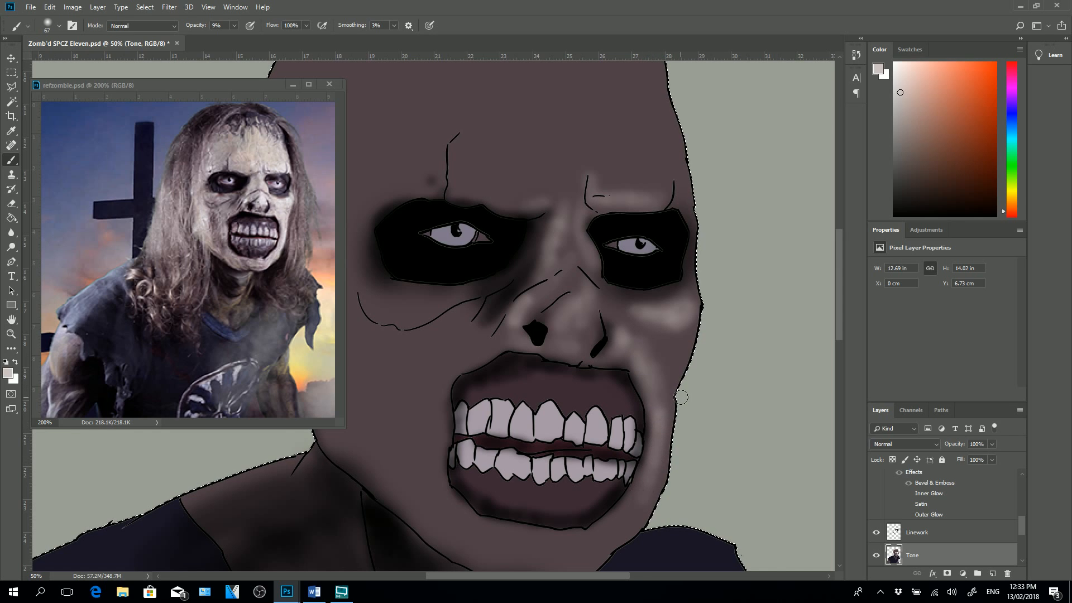
mouse_move(482, 347)
mouse_down()
mouse_move(511, 328)
mouse_move(454, 363)
mouse_move(447, 424)
mouse_move(443, 377)
mouse_move(434, 473)
mouse_move(433, 457)
mouse_move(469, 515)
mouse_move(436, 492)
mouse_move(480, 544)
mouse_move(453, 500)
mouse_move(512, 510)
mouse_up()
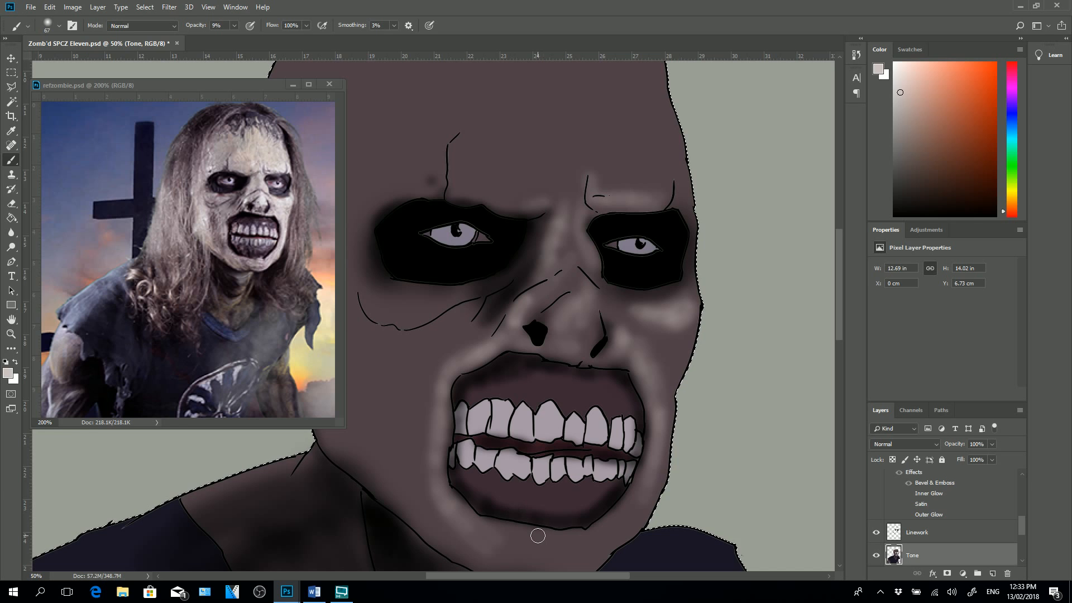
mouse_move(491, 333)
mouse_down()
mouse_move(468, 345)
mouse_move(499, 309)
mouse_move(417, 342)
mouse_move(416, 303)
mouse_move(399, 312)
mouse_move(475, 292)
mouse_move(381, 293)
mouse_move(449, 295)
mouse_move(394, 289)
mouse_move(403, 316)
mouse_move(390, 289)
mouse_move(455, 296)
mouse_move(491, 285)
mouse_up()
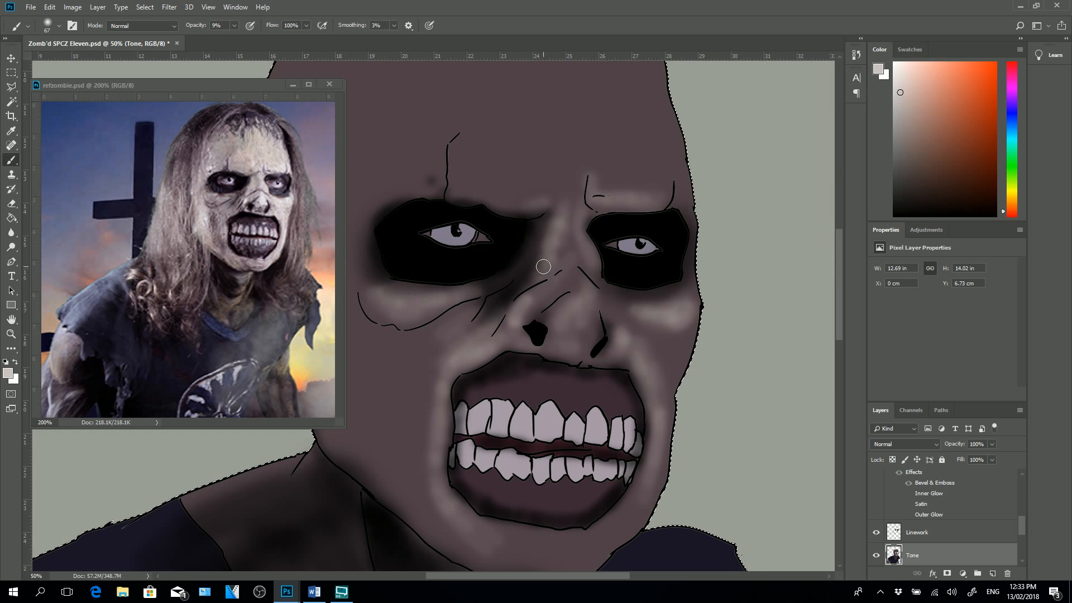
- Paint pale highlights above both brows and streak them vertically up the forehead within the figure selection
key(ctrl+minus)
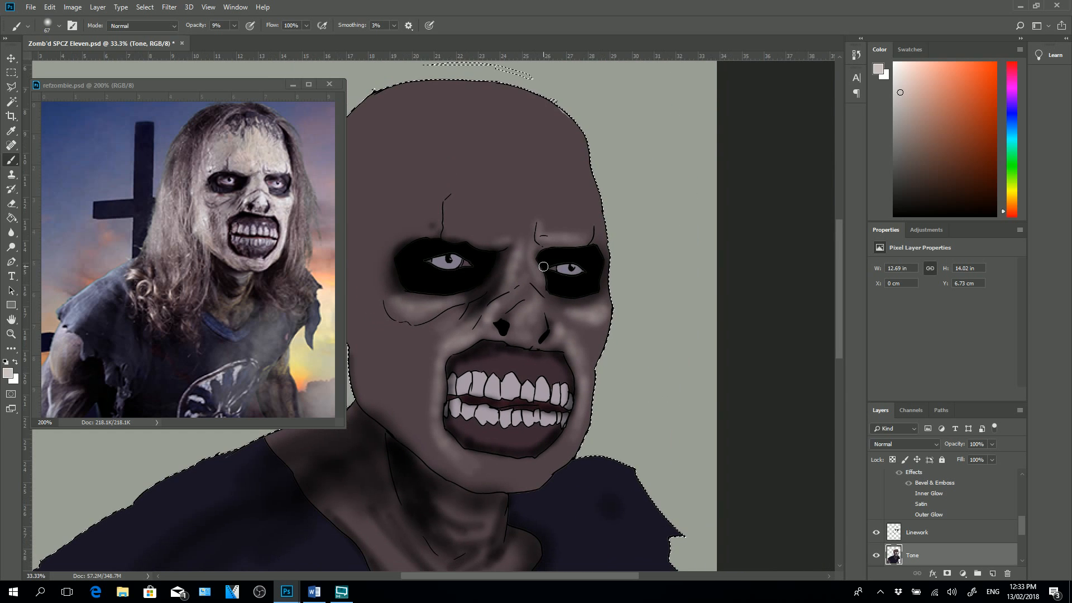
key(ctrl+d)
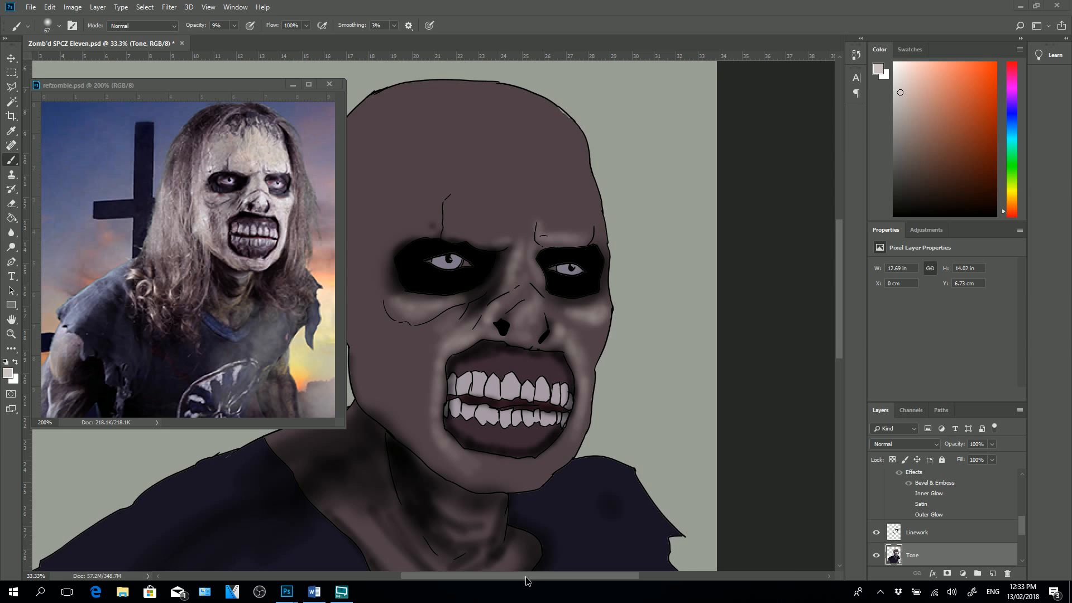
drag(526, 576, 505, 576)
key(ctrl+shift+d)
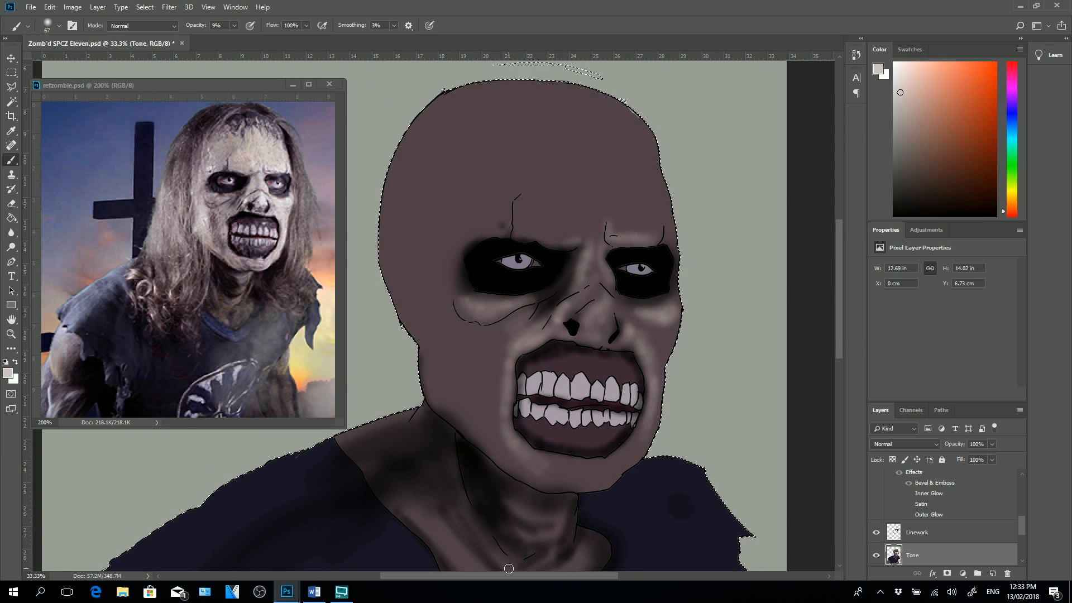
mouse_move(463, 248)
mouse_down()
mouse_move(514, 209)
mouse_move(472, 234)
mouse_move(492, 215)
mouse_move(465, 226)
mouse_move(479, 202)
mouse_move(455, 266)
mouse_move(522, 222)
mouse_move(506, 234)
mouse_move(497, 227)
mouse_move(558, 215)
mouse_move(553, 242)
mouse_move(537, 231)
mouse_move(581, 231)
mouse_move(560, 186)
mouse_move(565, 170)
mouse_move(543, 227)
mouse_move(574, 219)
mouse_move(560, 231)
mouse_move(564, 161)
mouse_move(582, 233)
mouse_move(594, 195)
mouse_move(599, 244)
mouse_move(574, 198)
mouse_up()
mouse_move(588, 235)
mouse_down()
mouse_move(564, 194)
mouse_move(563, 135)
mouse_move(603, 230)
mouse_move(596, 181)
mouse_move(612, 213)
mouse_move(614, 159)
mouse_move(625, 238)
mouse_move(630, 170)
mouse_up()
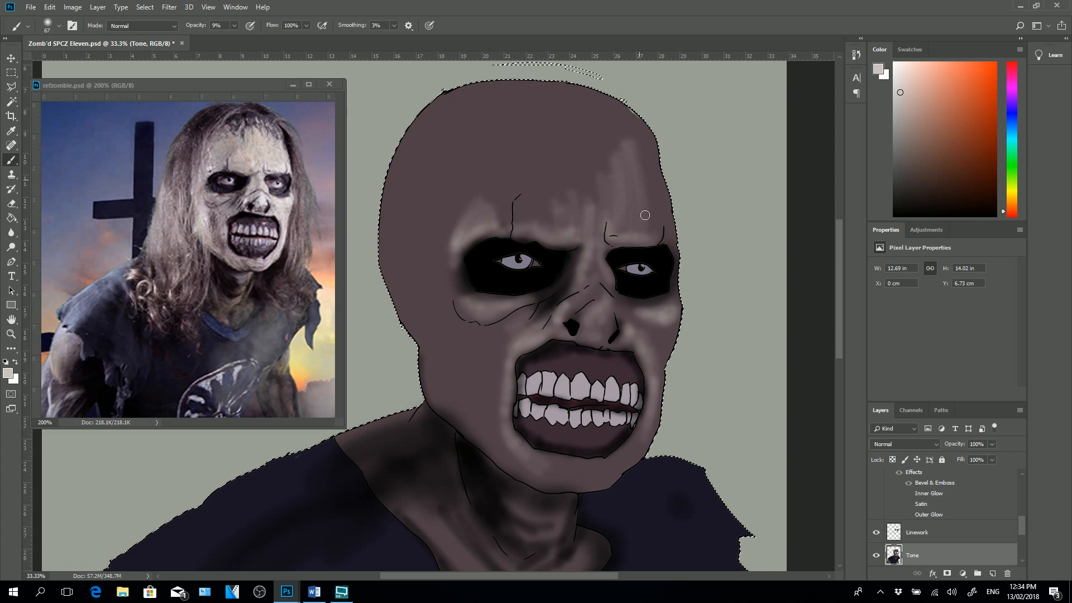
mouse_move(594, 115)
mouse_down()
mouse_move(595, 216)
mouse_move(574, 146)
mouse_move(585, 207)
mouse_move(573, 216)
mouse_move(562, 117)
mouse_move(552, 120)
mouse_move(564, 191)
mouse_move(542, 112)
mouse_move(552, 206)
mouse_move(533, 115)
mouse_move(537, 178)
mouse_move(529, 153)
mouse_move(523, 207)
mouse_move(517, 133)
mouse_move(506, 191)
mouse_move(499, 129)
mouse_move(479, 208)
mouse_move(480, 110)
mouse_move(467, 170)
mouse_up()
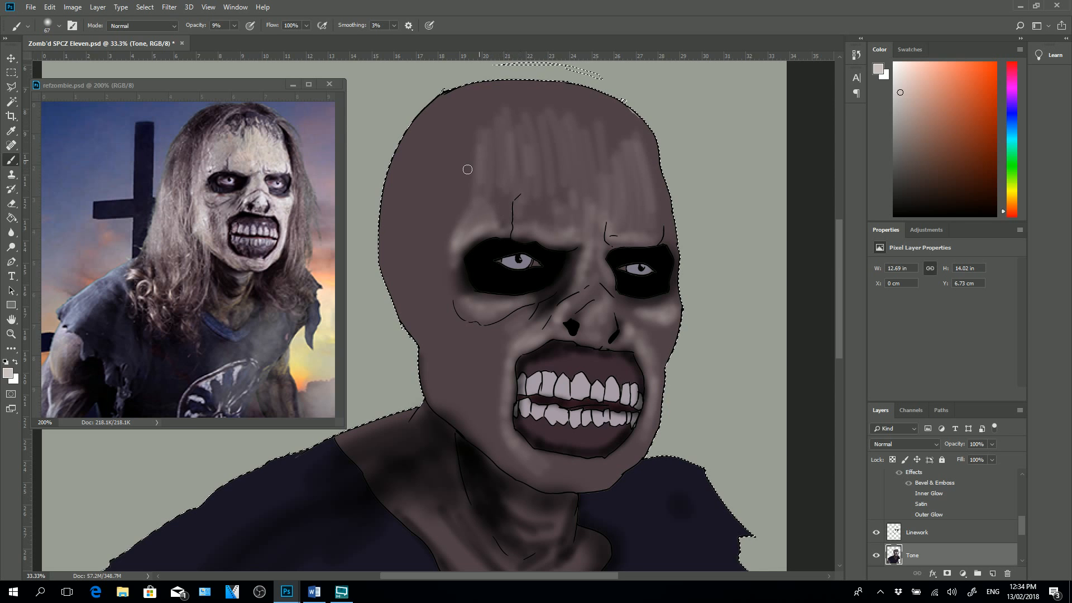
- Highlight the temple, side of the face, jawline and chin, and add soft pale touches to the cheeks and nose
mouse_move(473, 124)
mouse_down()
mouse_move(454, 203)
mouse_move(450, 170)
mouse_move(460, 131)
mouse_move(445, 236)
mouse_move(448, 154)
mouse_move(430, 218)
mouse_move(450, 124)
mouse_move(424, 215)
mouse_move(442, 129)
mouse_move(435, 249)
mouse_move(444, 262)
mouse_move(444, 129)
mouse_move(426, 252)
mouse_move(433, 300)
mouse_move(408, 253)
mouse_move(449, 379)
mouse_up()
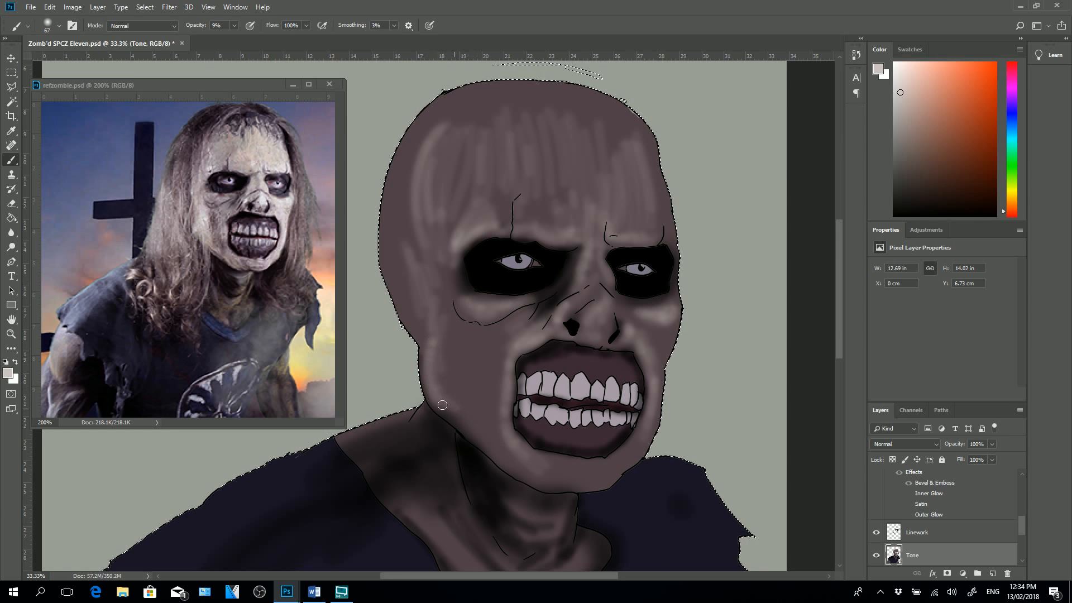
mouse_move(443, 404)
mouse_down()
mouse_move(478, 434)
mouse_move(457, 338)
mouse_move(489, 438)
mouse_move(496, 414)
mouse_up()
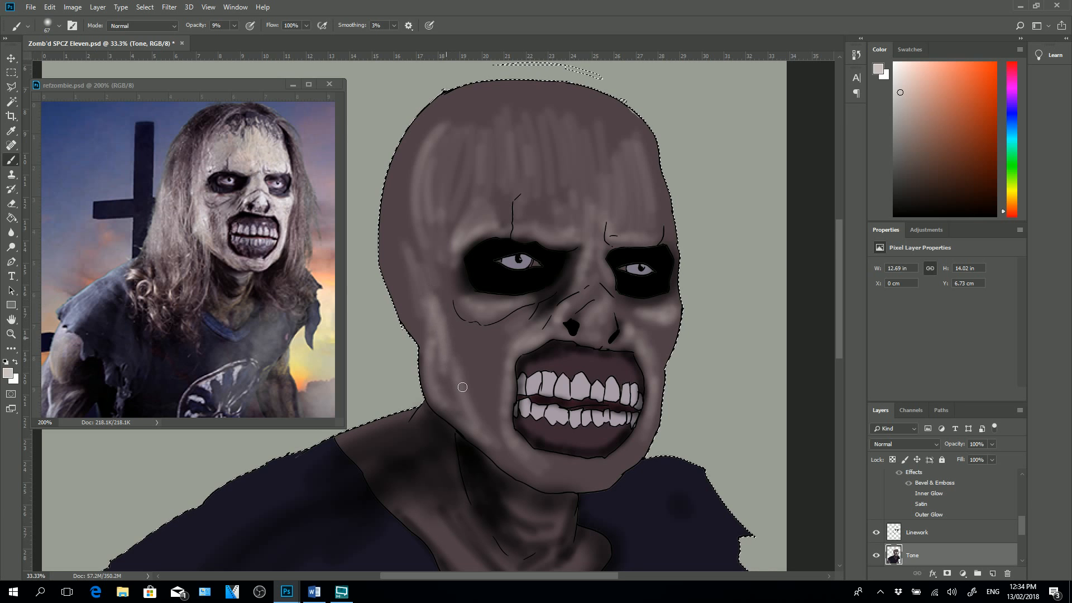
mouse_move(458, 365)
mouse_down()
mouse_move(566, 480)
mouse_move(540, 483)
mouse_move(619, 467)
mouse_move(580, 473)
mouse_move(551, 460)
mouse_move(628, 458)
mouse_move(597, 476)
mouse_move(644, 439)
mouse_move(608, 476)
mouse_move(629, 455)
mouse_move(569, 464)
mouse_move(634, 450)
mouse_up()
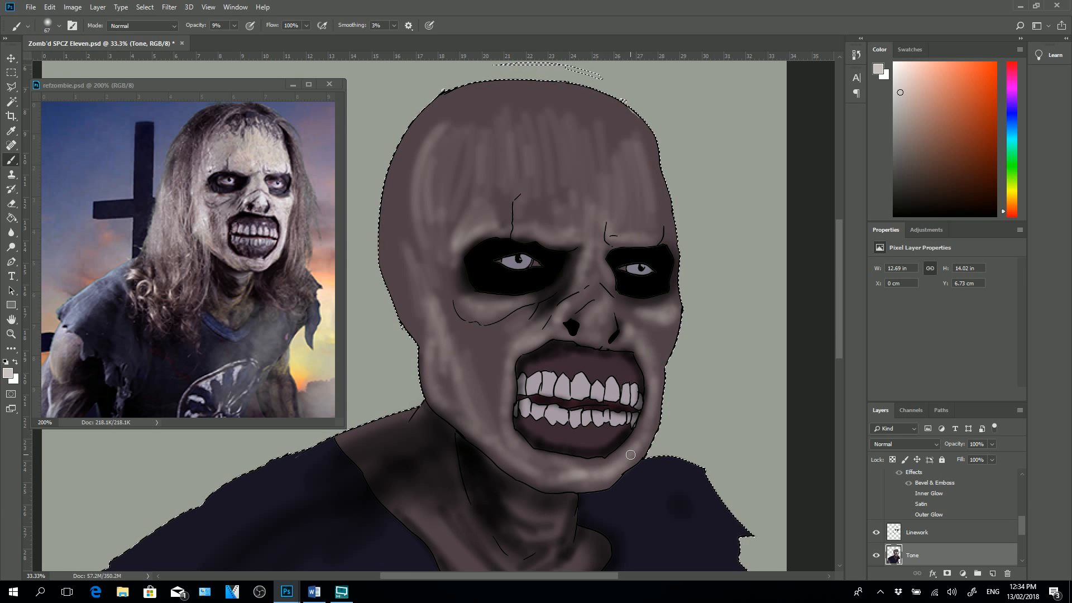
mouse_move(462, 325)
mouse_down()
mouse_move(534, 311)
mouse_move(507, 330)
mouse_move(487, 339)
mouse_move(559, 291)
mouse_move(499, 337)
mouse_move(469, 305)
mouse_move(491, 309)
mouse_move(448, 290)
mouse_move(454, 281)
mouse_move(460, 321)
mouse_move(445, 301)
mouse_move(477, 351)
mouse_up()
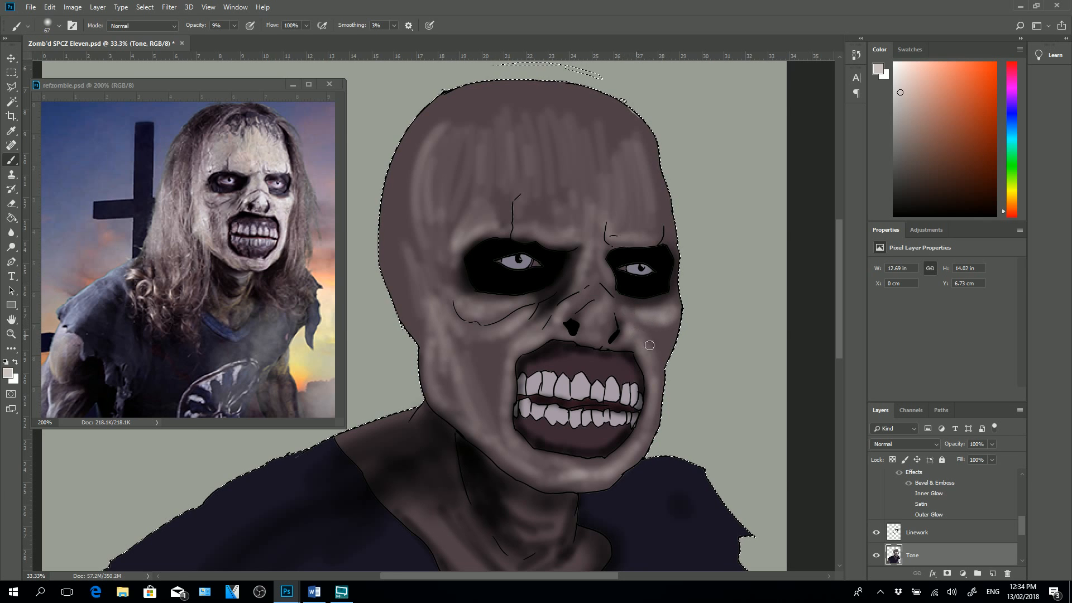
drag(574, 298, 590, 280)
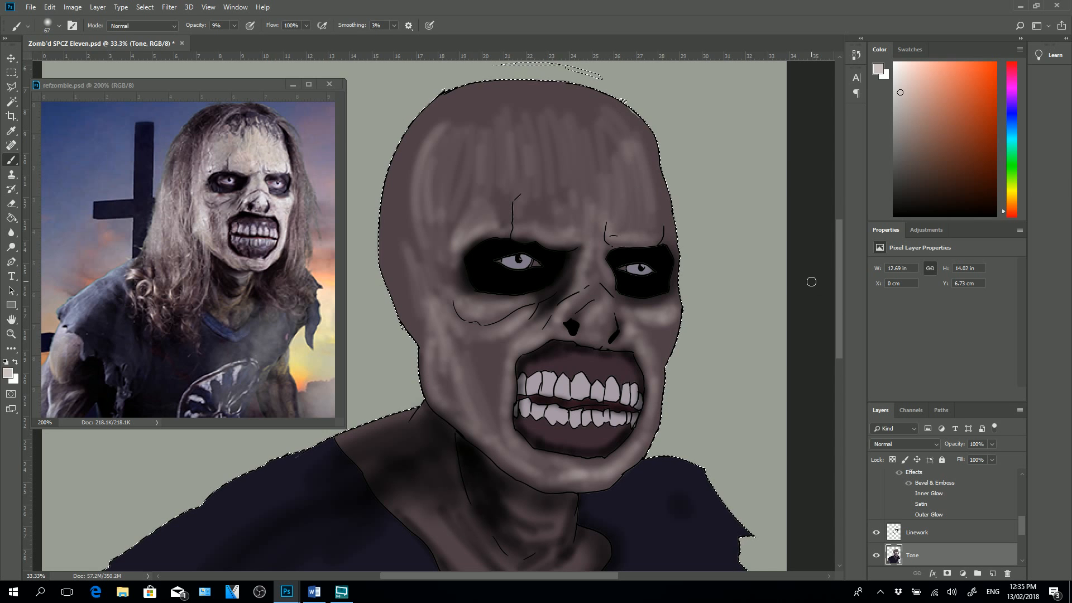
- Brush pale highlights onto the throat, the collarbone area and the skin along the shirt's V-neckline
drag(837, 306, 837, 337)
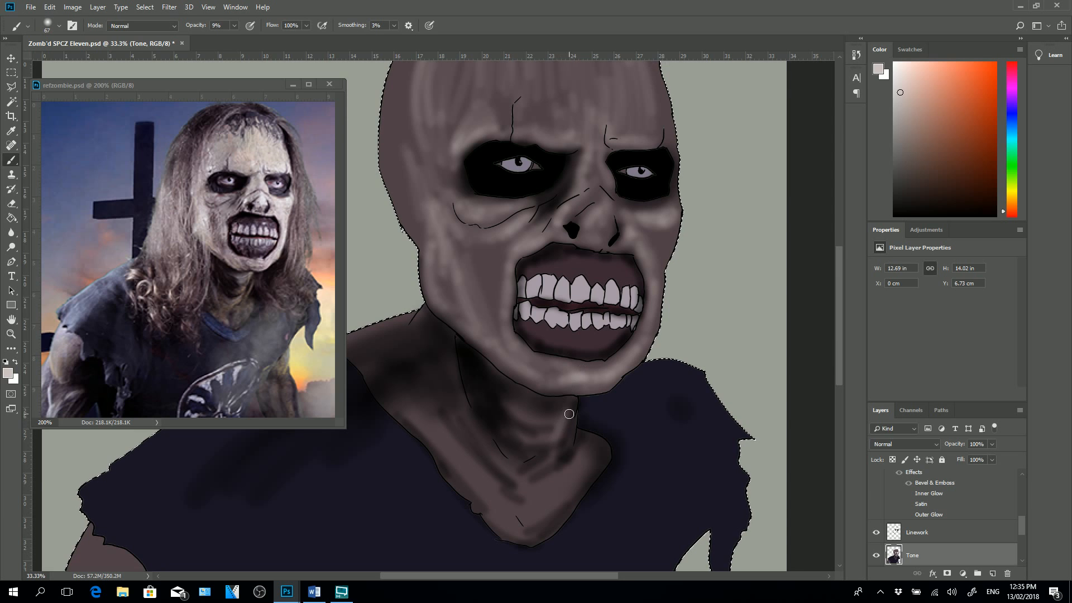
mouse_move(569, 414)
mouse_down()
mouse_move(548, 439)
mouse_move(569, 407)
mouse_move(545, 423)
mouse_move(563, 412)
mouse_move(525, 412)
mouse_move(576, 417)
mouse_move(535, 432)
mouse_move(561, 426)
mouse_up()
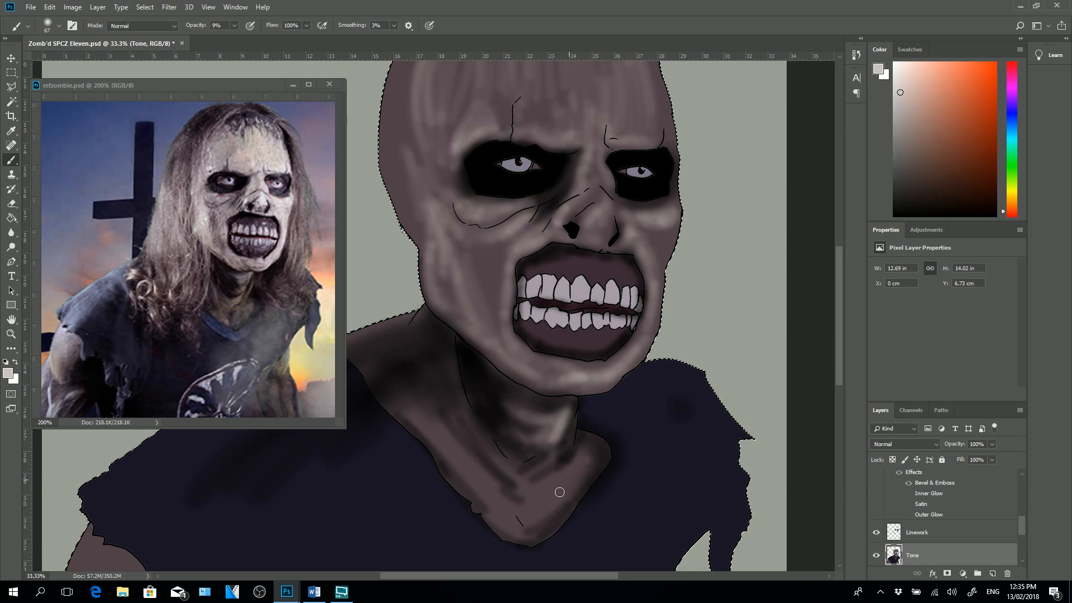
drag(560, 492, 584, 441)
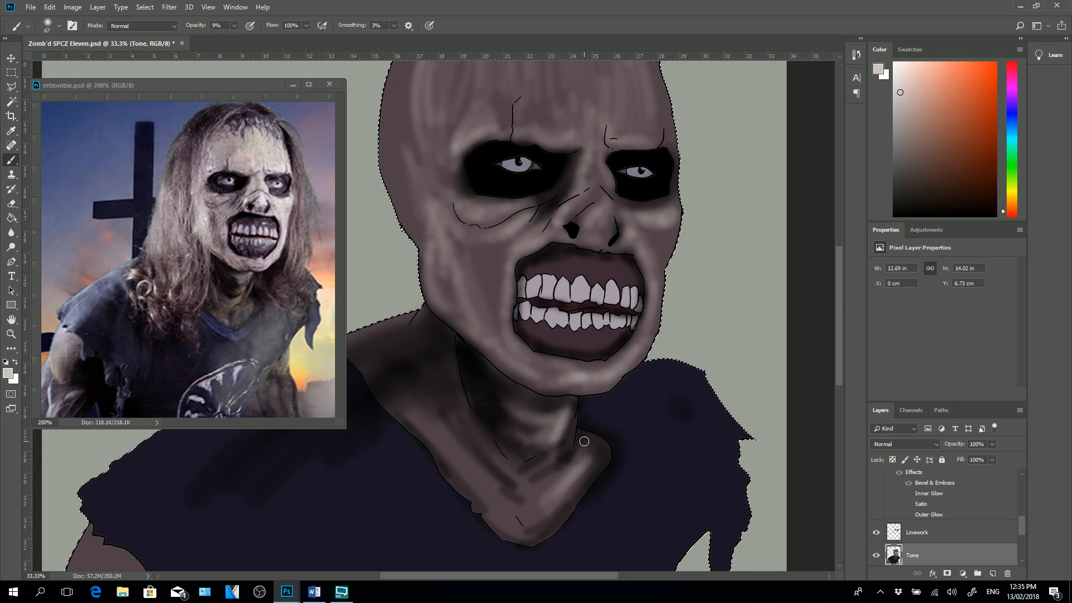
mouse_move(483, 491)
mouse_down()
mouse_move(538, 521)
mouse_move(545, 500)
mouse_up()
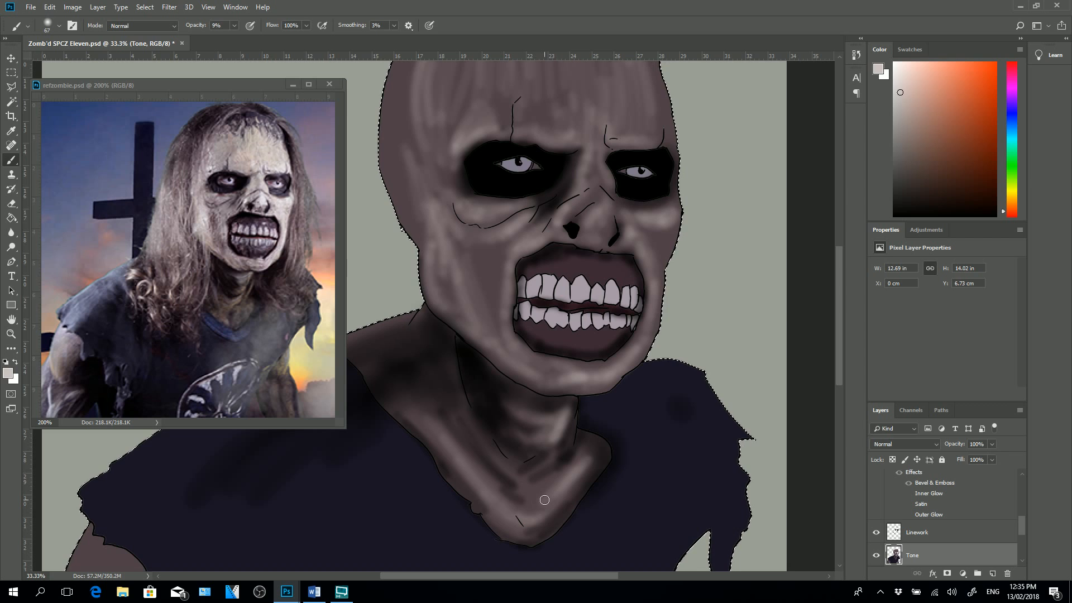
key(ctrl+d)
key(ctrl+minus)
key(ctrl+minus)
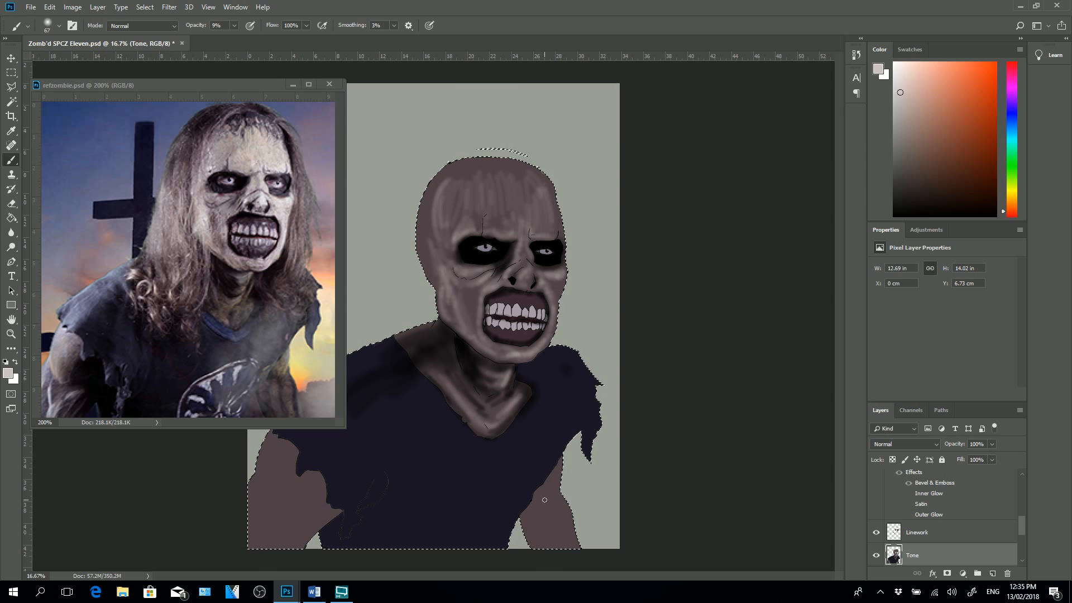
- Save the painting and move the floating reference photo away from the character's shoulder and arm, then return to the painting
key(ctrl+s)
key(ctrl+plus)
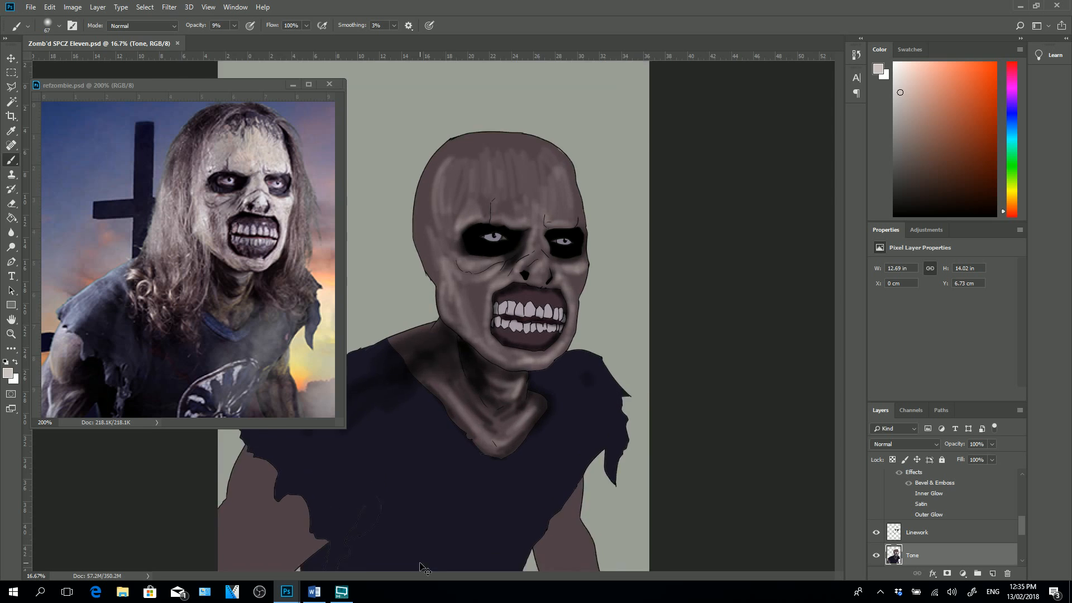
scroll(838, 377, down, 2)
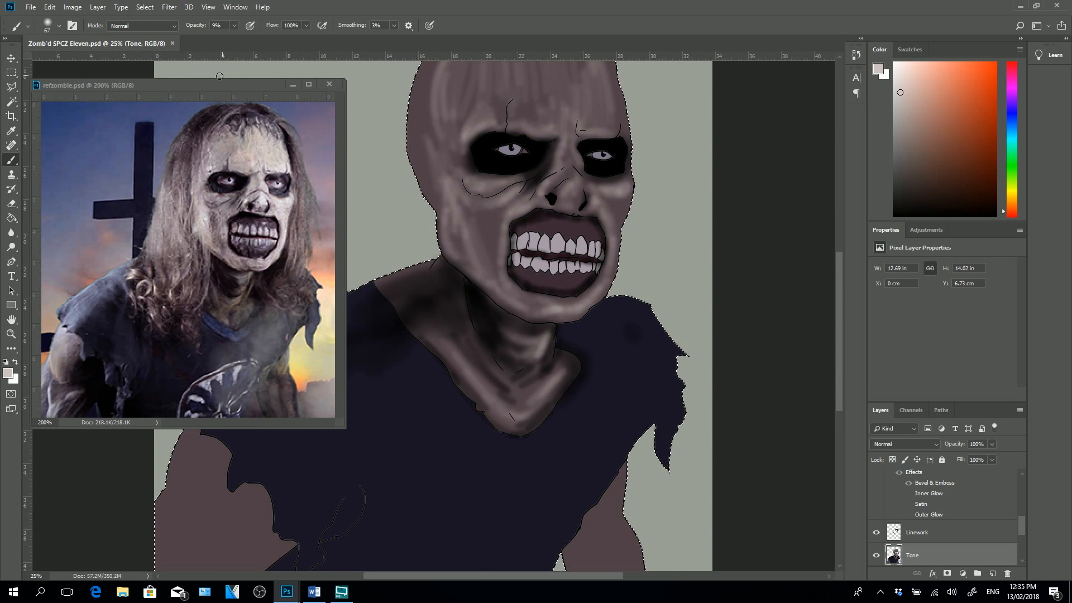
click(309, 84)
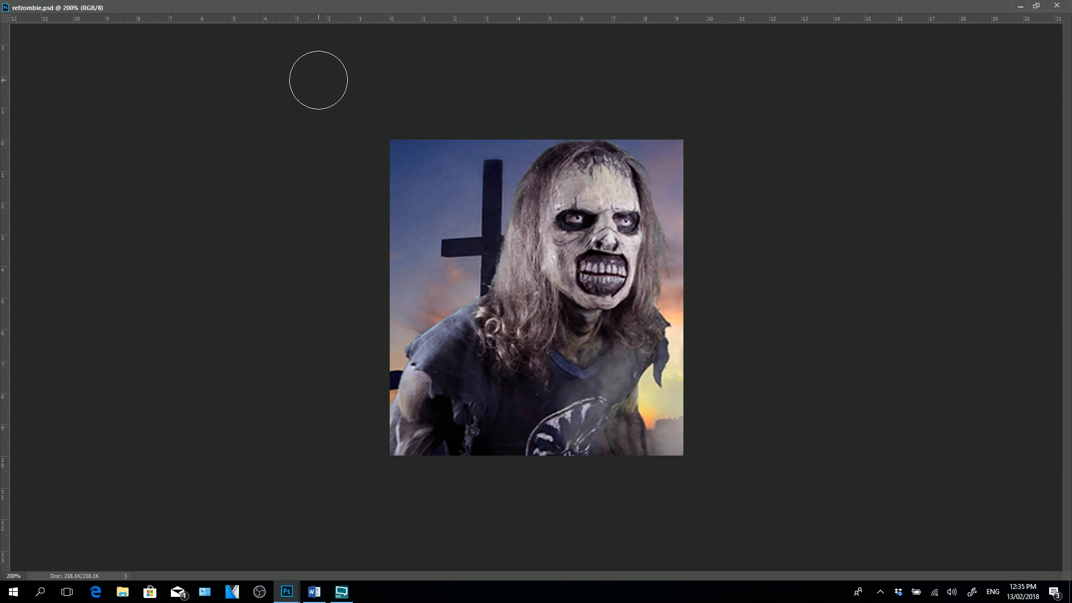
click(1036, 5)
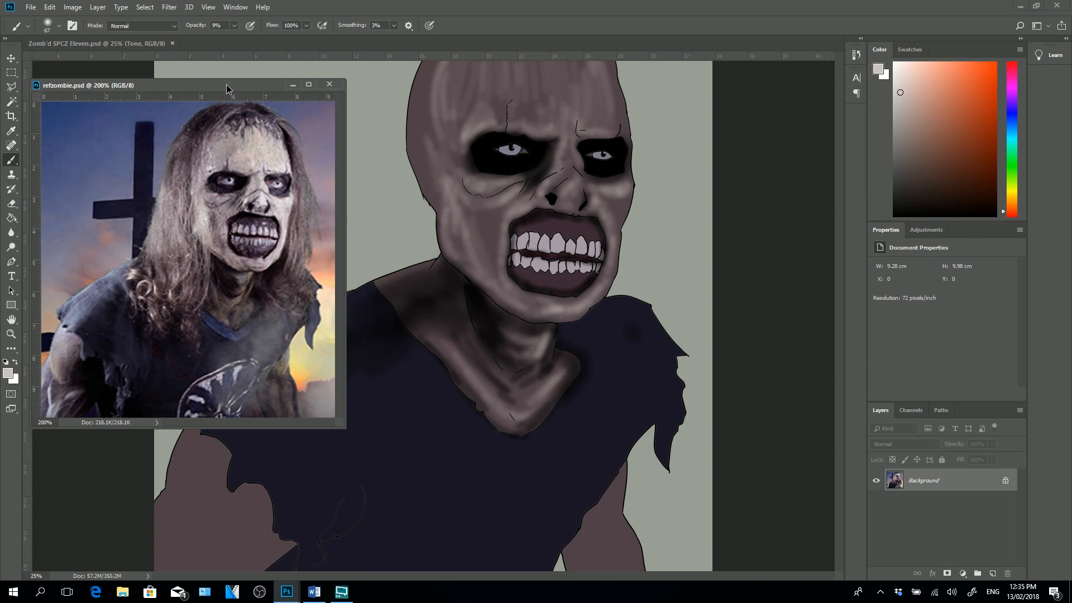
drag(226, 85, 899, 74)
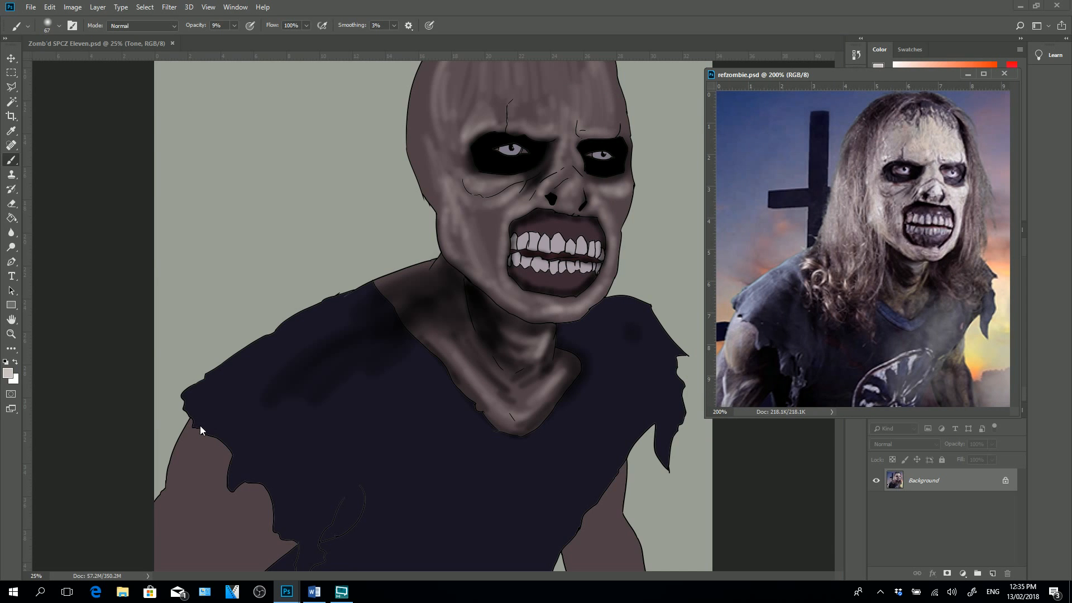
click(186, 437)
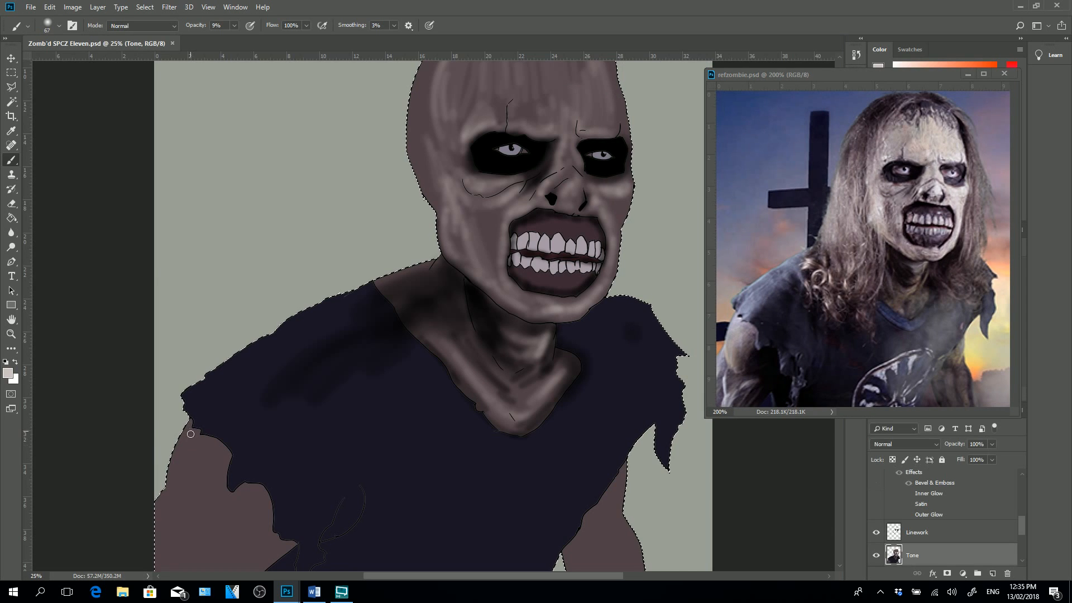
- Paint soft light highlights on the skin of both arms on the Tone layer with the brush at 9% opacity
mouse_move(193, 447)
mouse_down()
mouse_move(168, 491)
mouse_move(196, 424)
mouse_move(176, 503)
mouse_move(194, 436)
mouse_move(179, 482)
mouse_move(203, 453)
mouse_move(199, 493)
mouse_move(227, 463)
mouse_move(197, 509)
mouse_move(183, 458)
mouse_move(194, 521)
mouse_move(207, 472)
mouse_move(200, 464)
mouse_move(199, 510)
mouse_move(181, 483)
mouse_move(177, 507)
mouse_move(173, 486)
mouse_move(201, 504)
mouse_move(219, 457)
mouse_move(203, 479)
mouse_up()
mouse_move(205, 435)
mouse_down()
mouse_move(185, 487)
mouse_move(201, 445)
mouse_move(201, 472)
mouse_move(183, 455)
mouse_move(204, 469)
mouse_move(208, 450)
mouse_move(217, 452)
mouse_up()
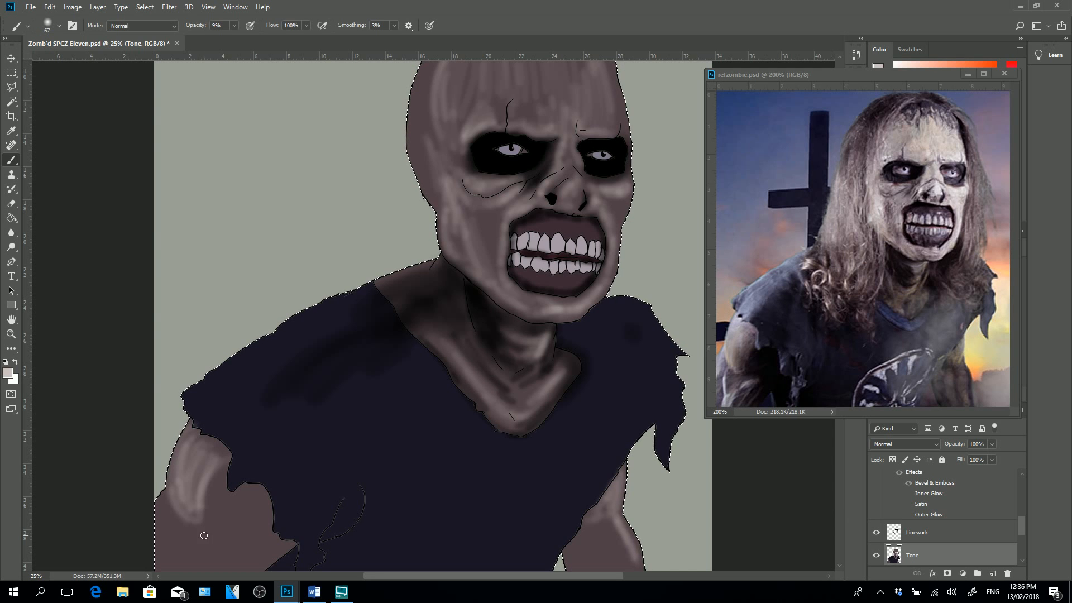
drag(205, 542, 230, 532)
scroll(830, 555, down, 2)
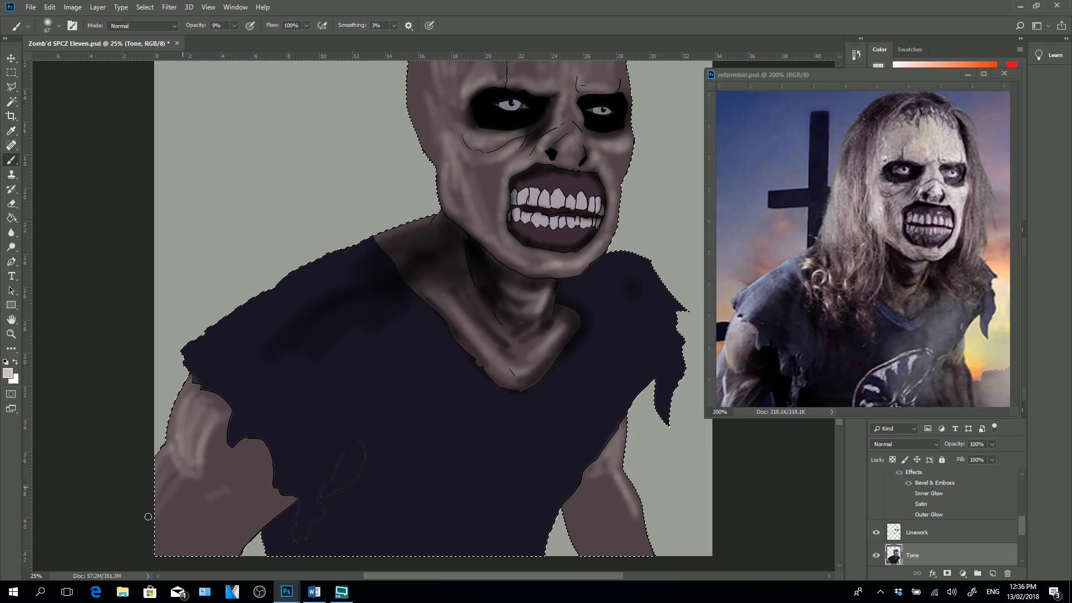
drag(148, 530, 187, 497)
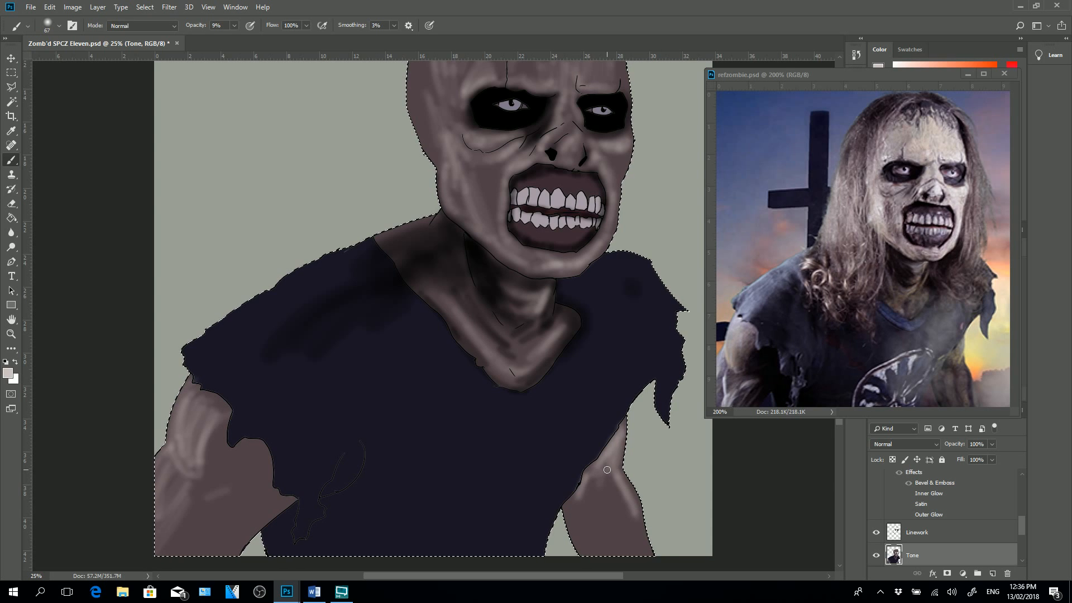
- Switch the brush colour to black and shade the muscles and shadowed edges of both arms at 9% opacity
click(6, 362)
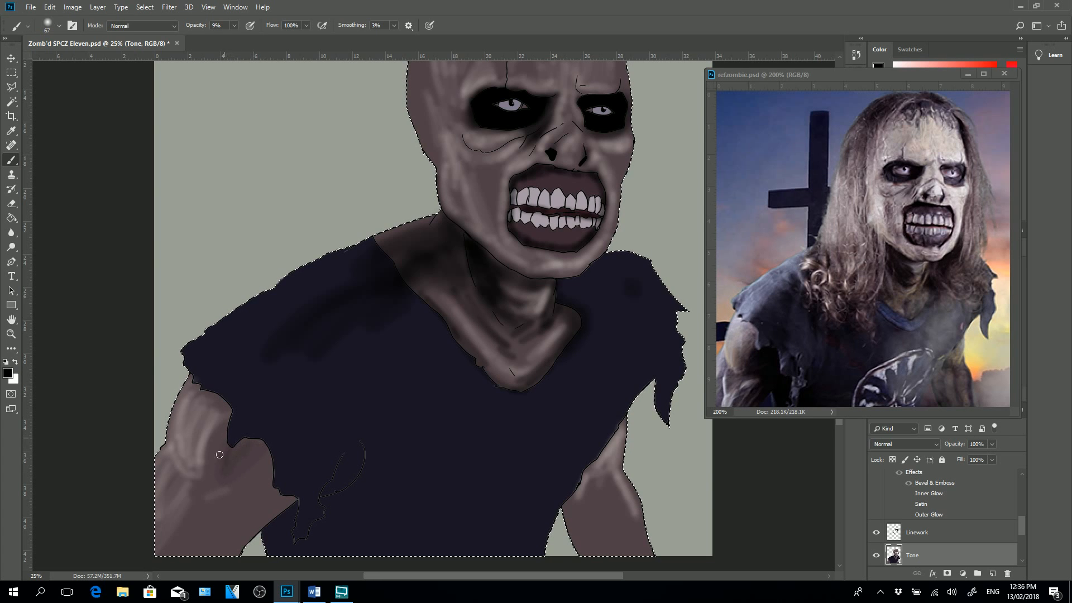
mouse_move(228, 466)
mouse_down()
mouse_move(260, 444)
mouse_move(211, 478)
mouse_move(263, 449)
mouse_move(208, 471)
mouse_move(233, 466)
mouse_move(233, 423)
mouse_move(213, 477)
mouse_move(263, 440)
mouse_move(212, 468)
mouse_move(225, 463)
mouse_move(226, 438)
mouse_move(235, 455)
mouse_move(261, 450)
mouse_move(216, 478)
mouse_move(268, 456)
mouse_move(260, 458)
mouse_move(275, 469)
mouse_move(266, 460)
mouse_move(246, 505)
mouse_move(273, 471)
mouse_move(223, 550)
mouse_move(283, 487)
mouse_move(220, 562)
mouse_move(284, 501)
mouse_move(262, 499)
mouse_move(215, 539)
mouse_move(268, 472)
mouse_move(199, 552)
mouse_move(250, 472)
mouse_move(194, 518)
mouse_move(206, 525)
mouse_move(197, 531)
mouse_move(226, 488)
mouse_move(175, 556)
mouse_move(268, 478)
mouse_move(205, 540)
mouse_move(268, 485)
mouse_move(224, 543)
mouse_move(283, 495)
mouse_up()
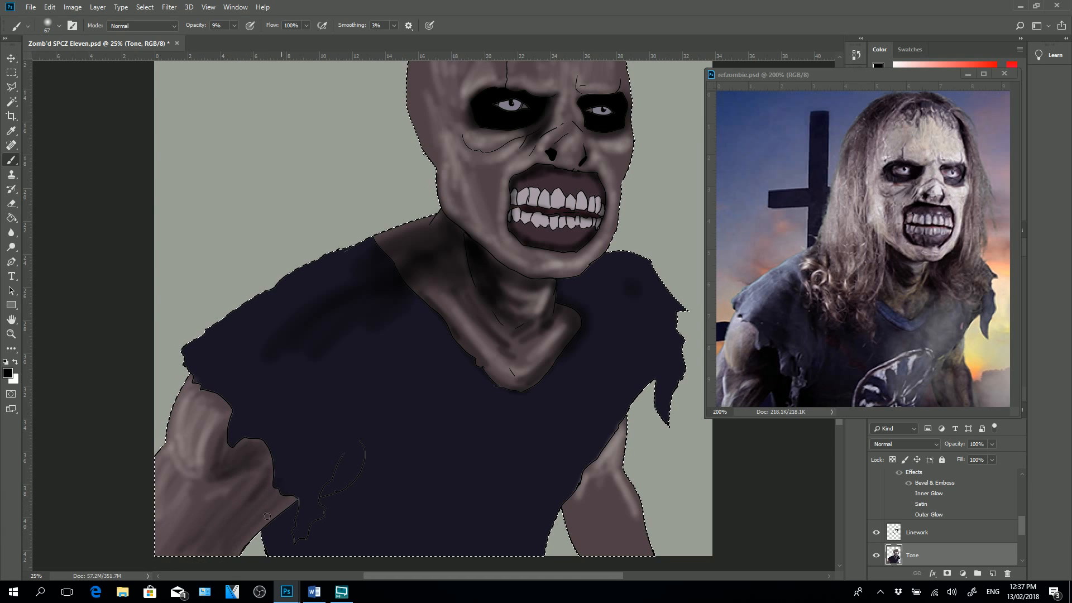
mouse_move(232, 561)
mouse_down()
mouse_move(228, 572)
mouse_move(262, 524)
mouse_up()
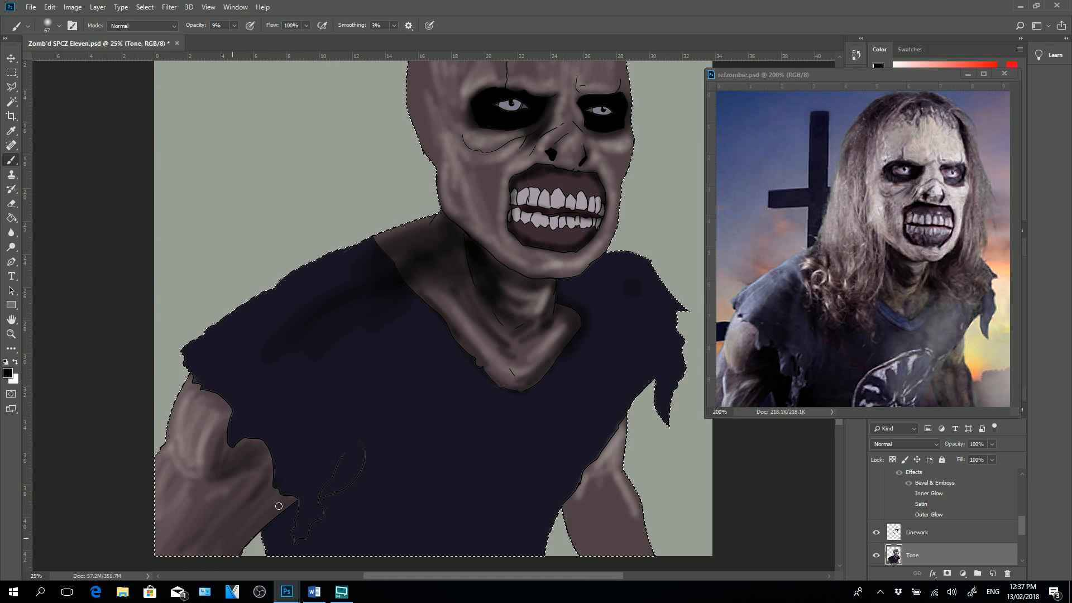
drag(251, 478, 220, 507)
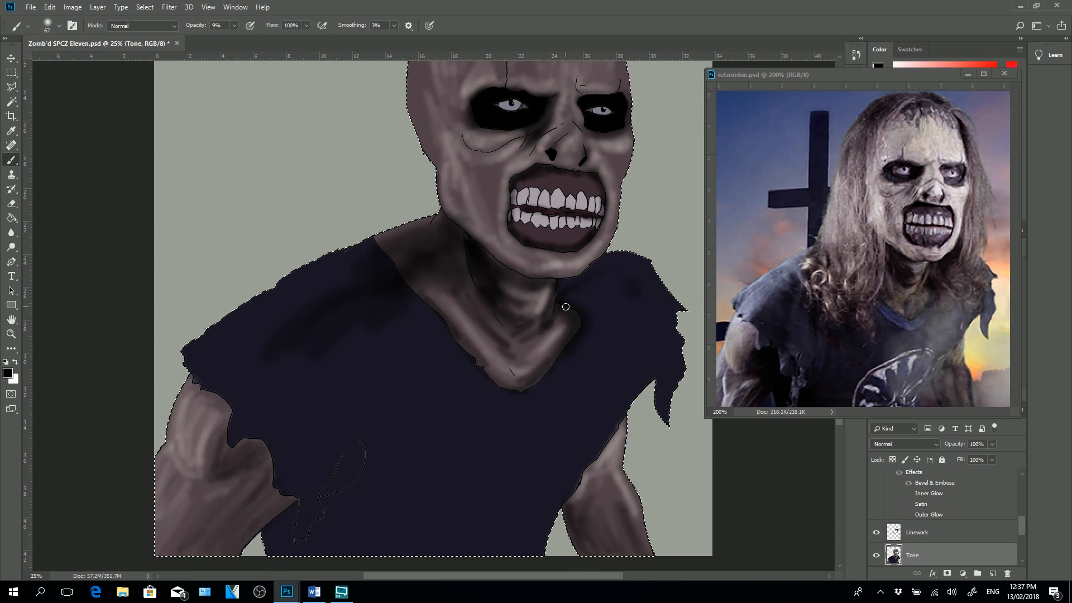
- Paint faint black folds across the shirt's chest, and stronger creases along its torn side and sleeve at 70% opacity
mouse_move(416, 480)
mouse_down()
mouse_move(422, 520)
mouse_move(490, 440)
mouse_move(403, 486)
mouse_up()
mouse_move(393, 526)
mouse_down()
mouse_move(490, 437)
mouse_move(584, 425)
mouse_move(559, 448)
mouse_move(523, 440)
mouse_move(552, 460)
mouse_move(545, 486)
mouse_up()
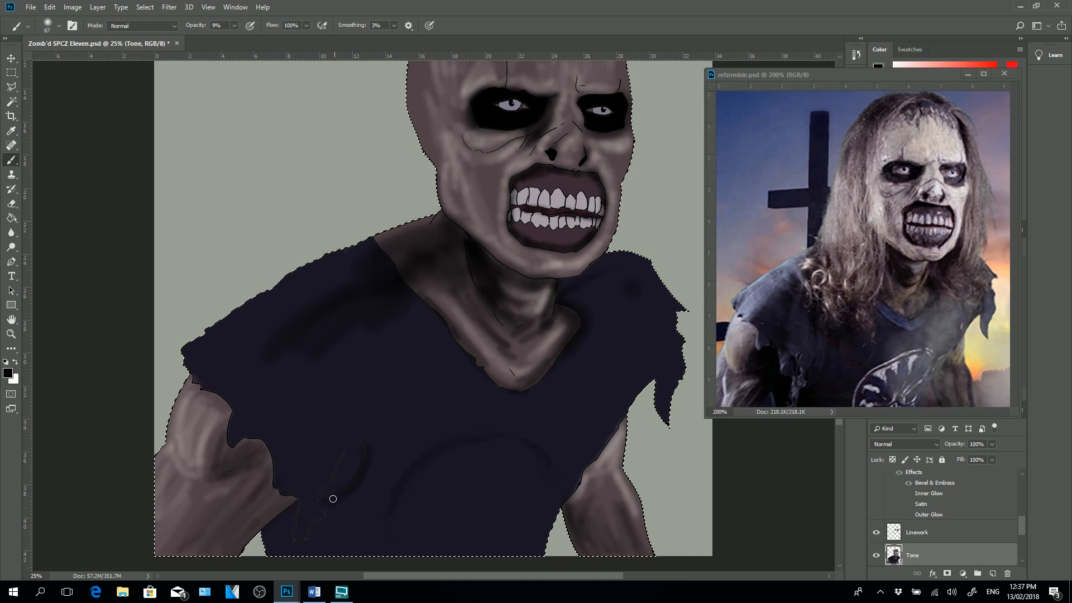
click(233, 25)
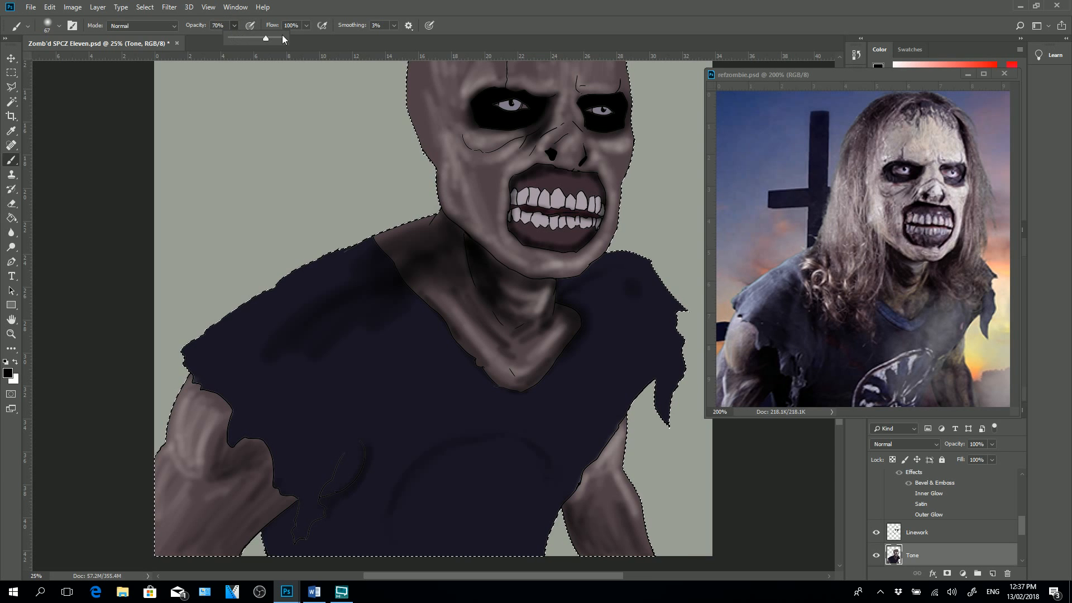
drag(291, 510, 287, 522)
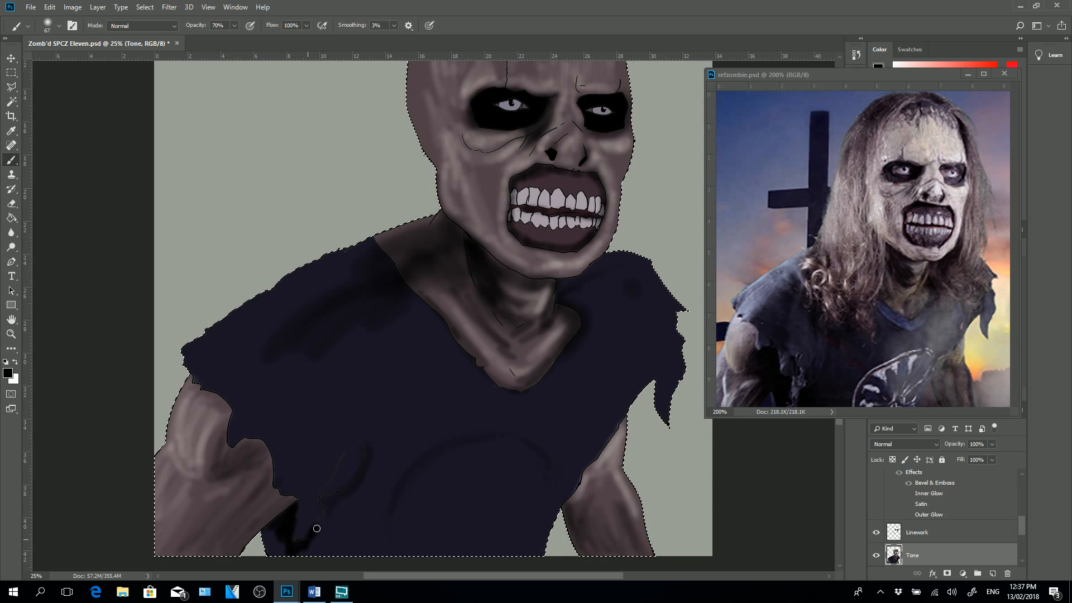
mouse_move(329, 519)
mouse_down()
mouse_move(383, 469)
mouse_move(336, 501)
mouse_move(370, 438)
mouse_up()
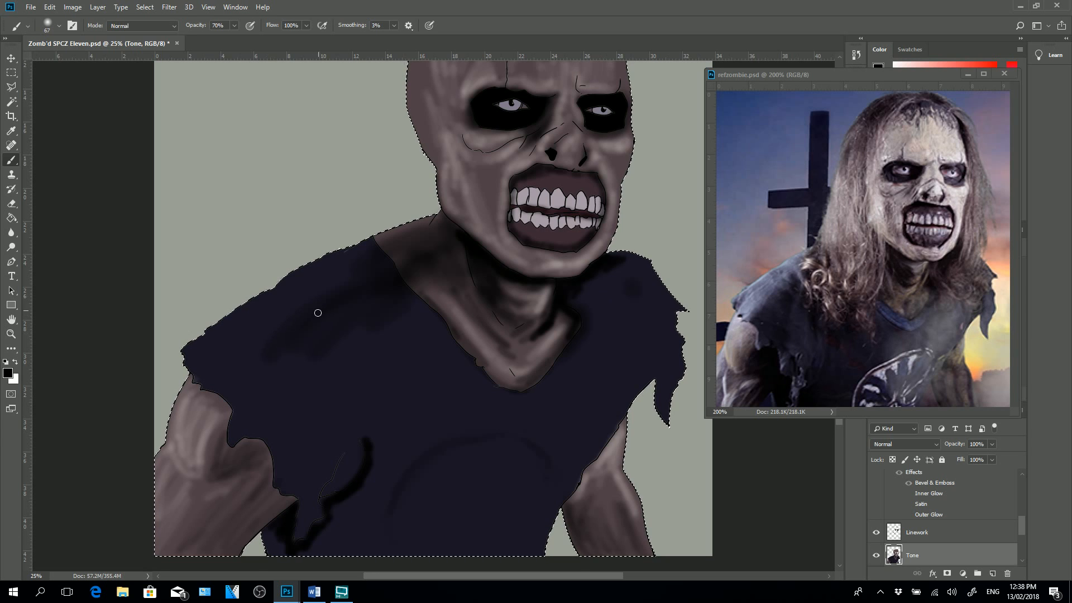
mouse_move(301, 325)
mouse_down()
mouse_move(256, 357)
mouse_move(232, 394)
mouse_up()
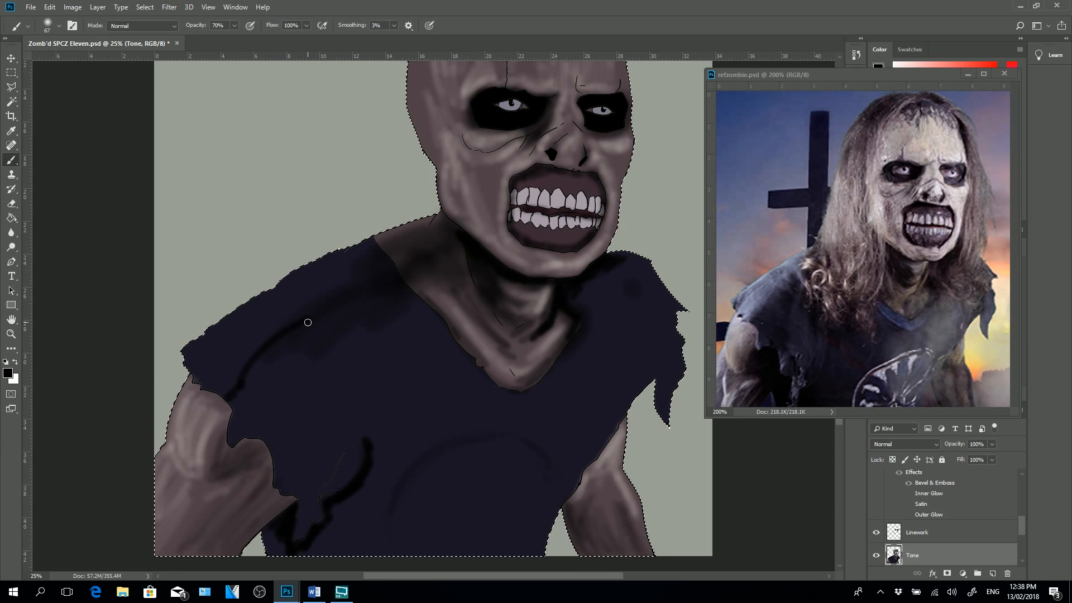
mouse_move(370, 459)
mouse_down()
mouse_move(398, 368)
mouse_move(376, 418)
mouse_up()
drag(508, 449, 507, 431)
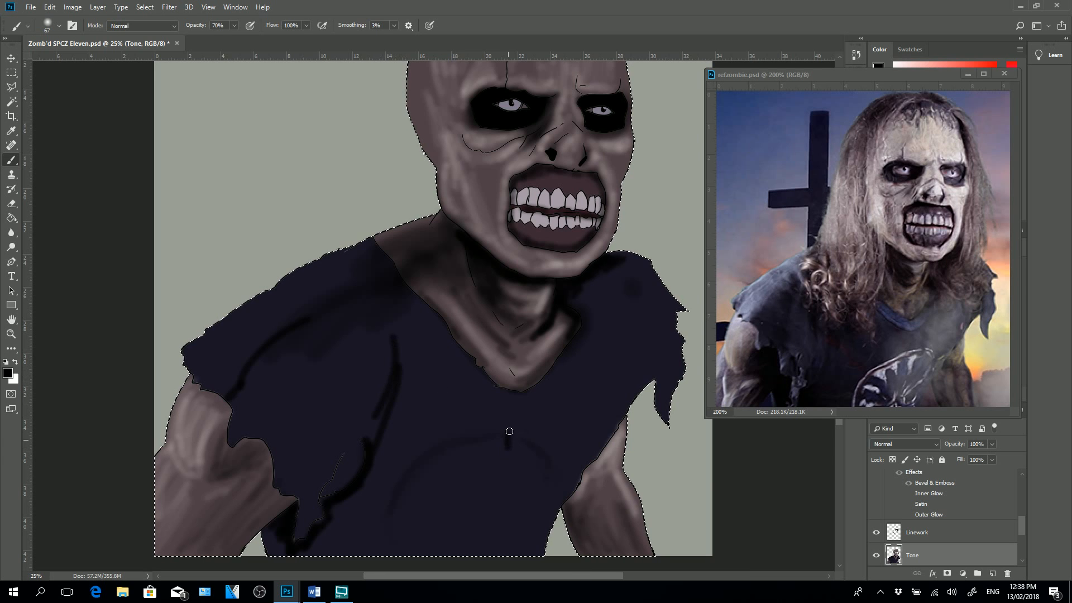
- Enlarge the soft round brush to 228 px and paint broad black shadows over the shirt's shoulder and lower side
right_click(592, 428)
click(683, 424)
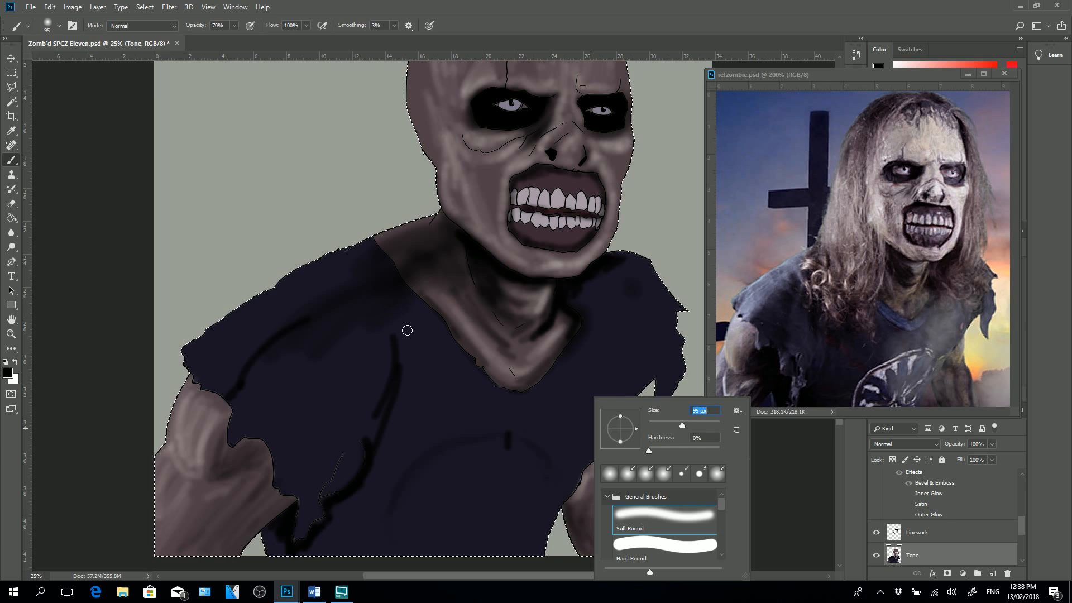
click(696, 423)
drag(342, 331, 284, 372)
mouse_move(355, 309)
mouse_down()
mouse_move(256, 384)
mouse_move(295, 366)
mouse_move(234, 424)
mouse_move(280, 359)
mouse_move(270, 378)
mouse_move(300, 379)
mouse_move(409, 324)
mouse_move(315, 389)
mouse_move(420, 337)
mouse_move(400, 304)
mouse_move(481, 354)
mouse_up()
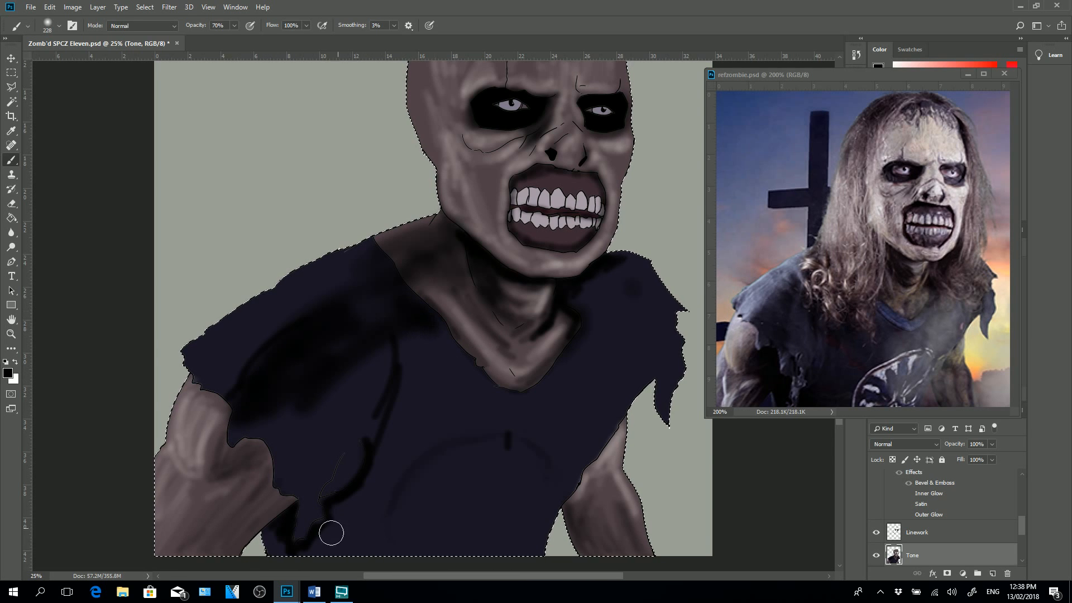
mouse_move(330, 531)
mouse_down()
mouse_move(308, 556)
mouse_move(366, 496)
mouse_move(354, 519)
mouse_move(360, 540)
mouse_move(378, 486)
mouse_move(286, 542)
mouse_up()
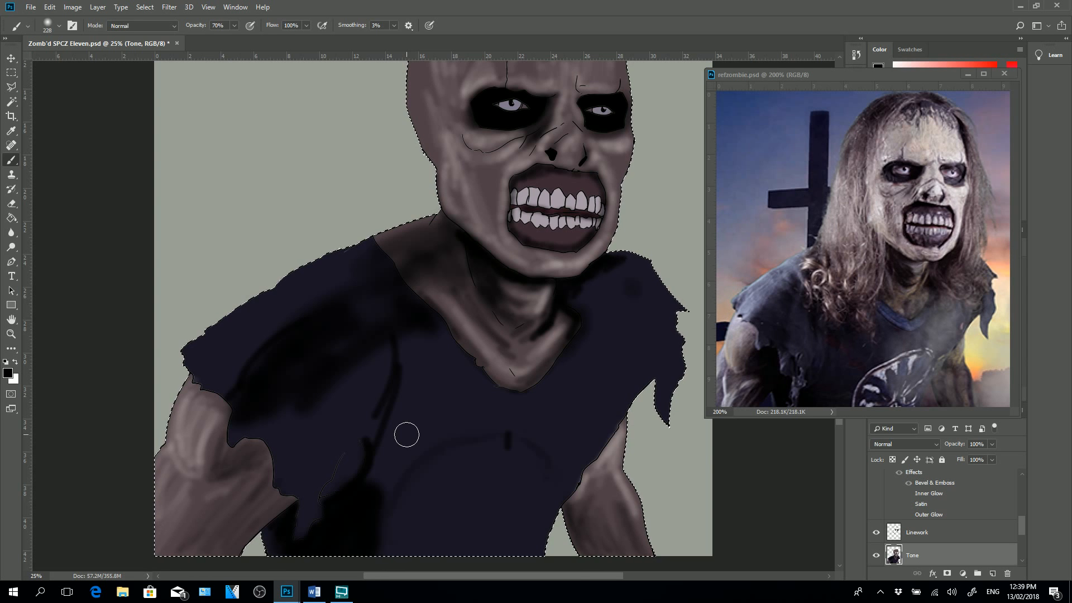
- Move the reference photo to the opposite side of the figure and return to the painting
key(ctrl+minus)
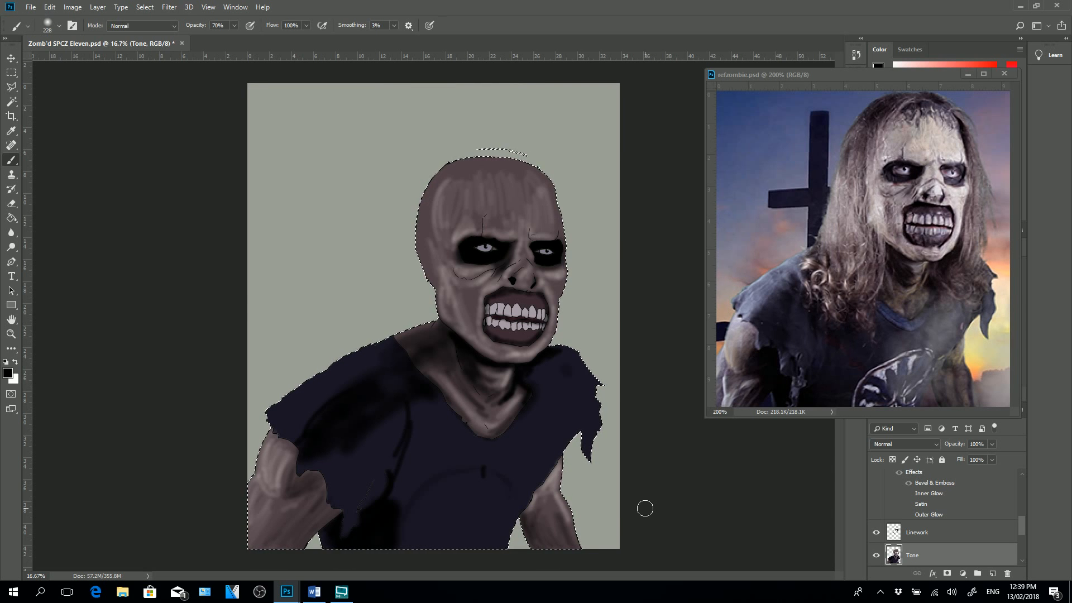
drag(857, 77, 218, 104)
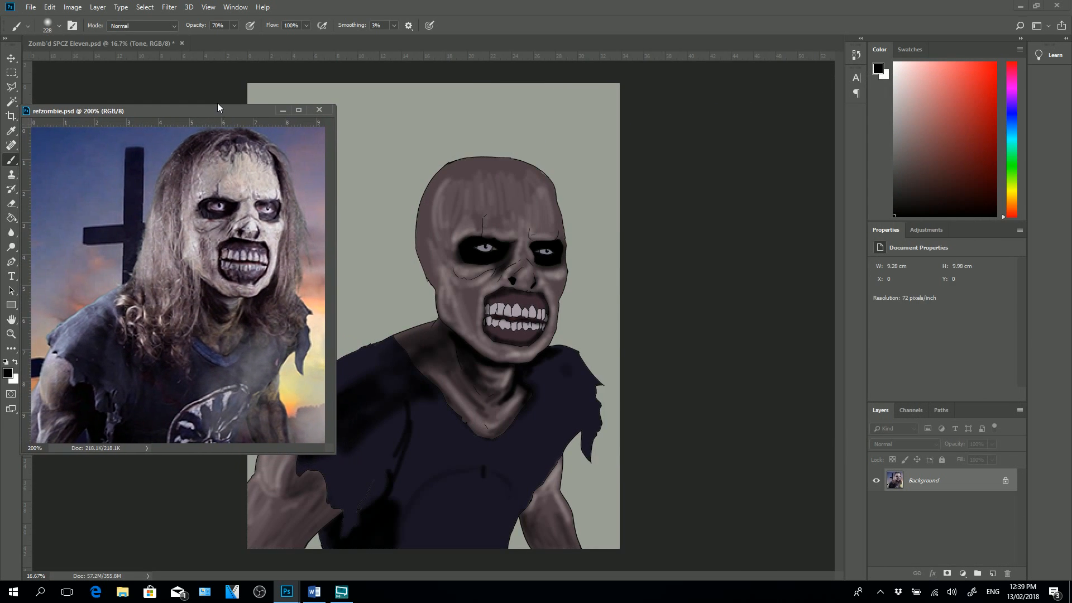
click(750, 456)
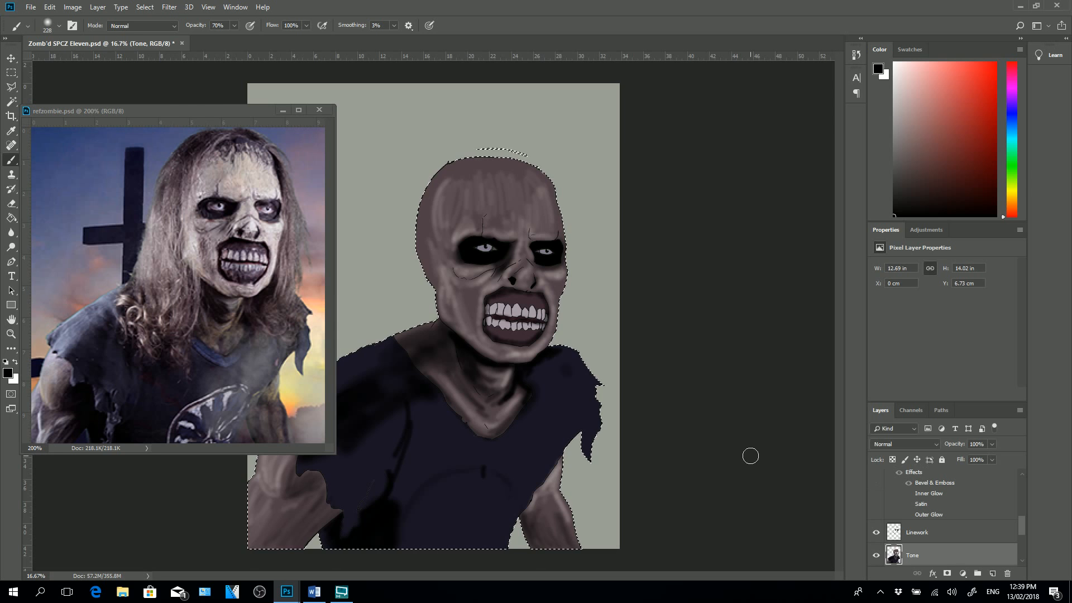
- Shade the upper teeth in black with a 23 px soft round brush at 9% opacity
key(ctrl+plus)
key(ctrl+plus)
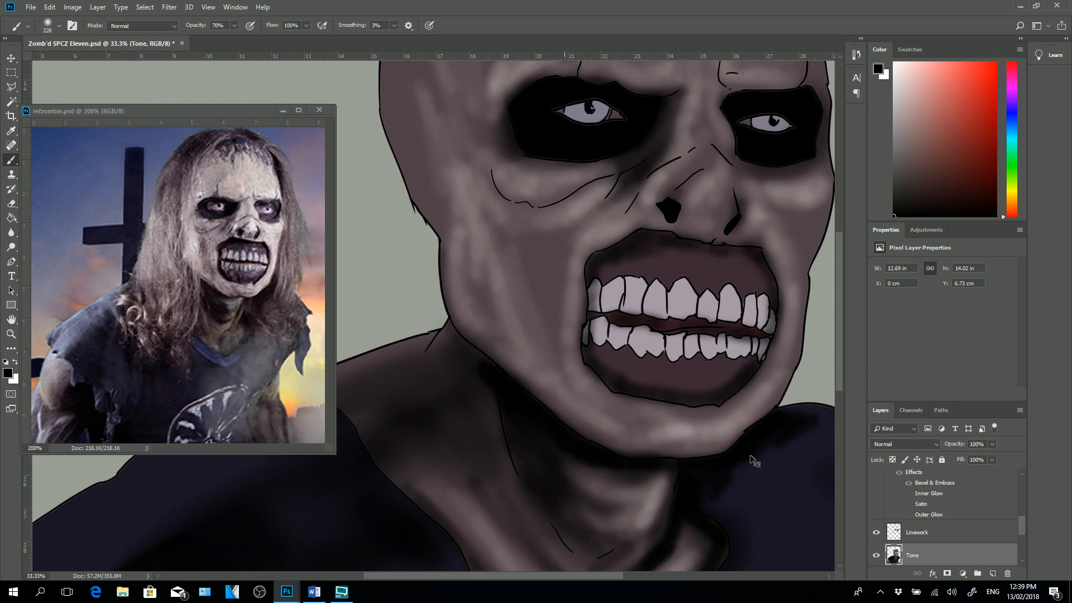
key(ctrl+plus)
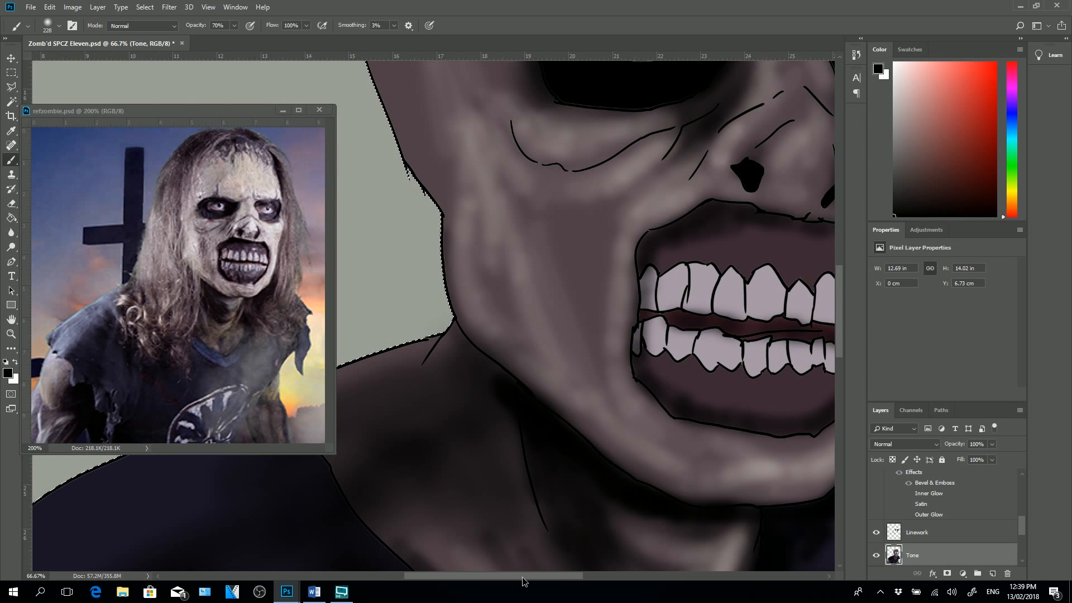
drag(522, 578, 568, 584)
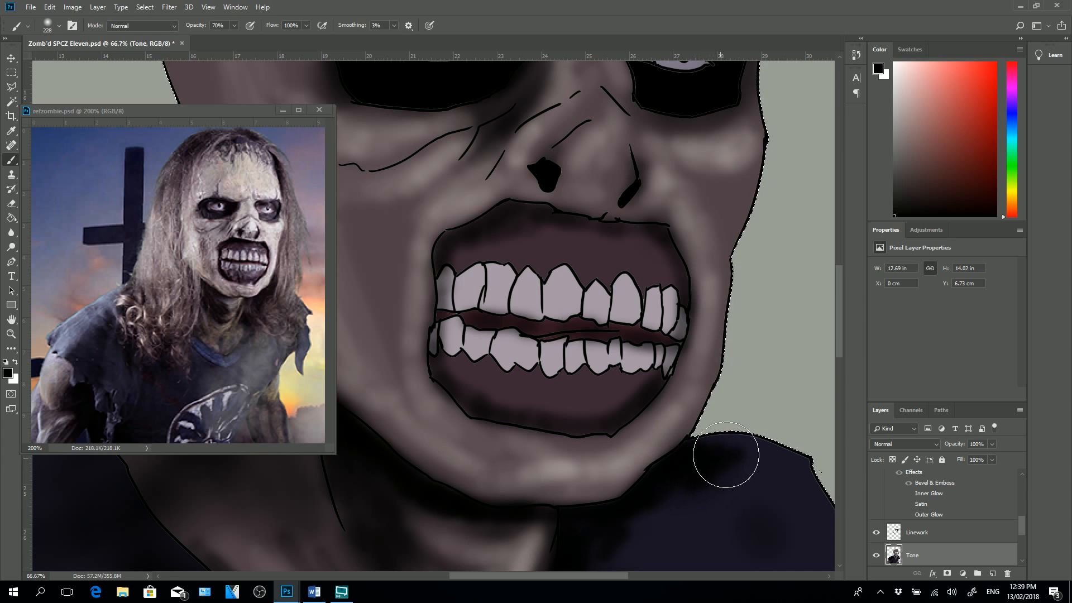
right_click(713, 463)
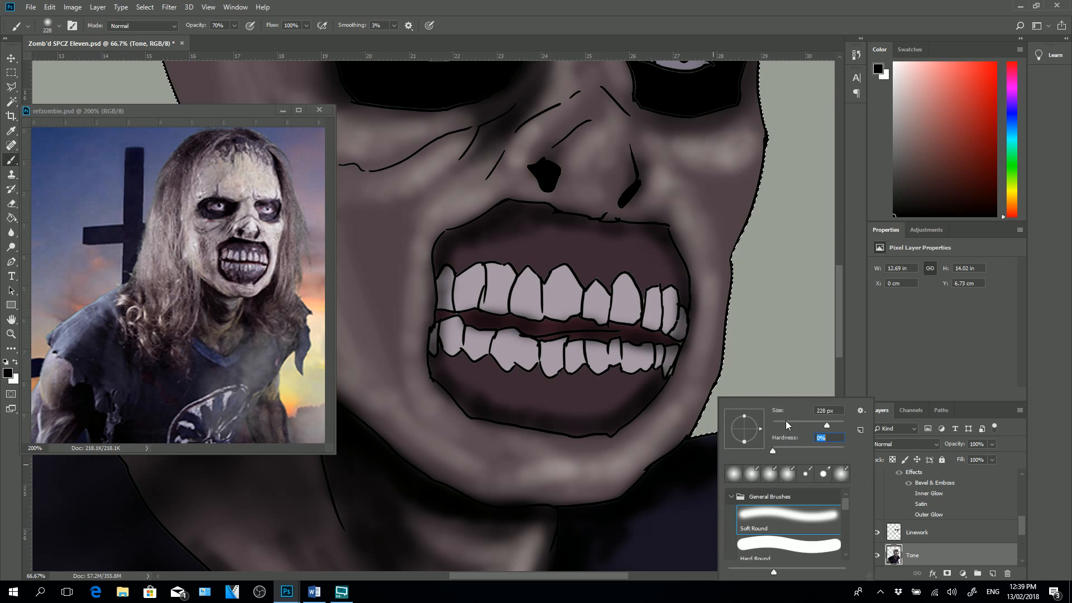
drag(778, 422, 774, 422)
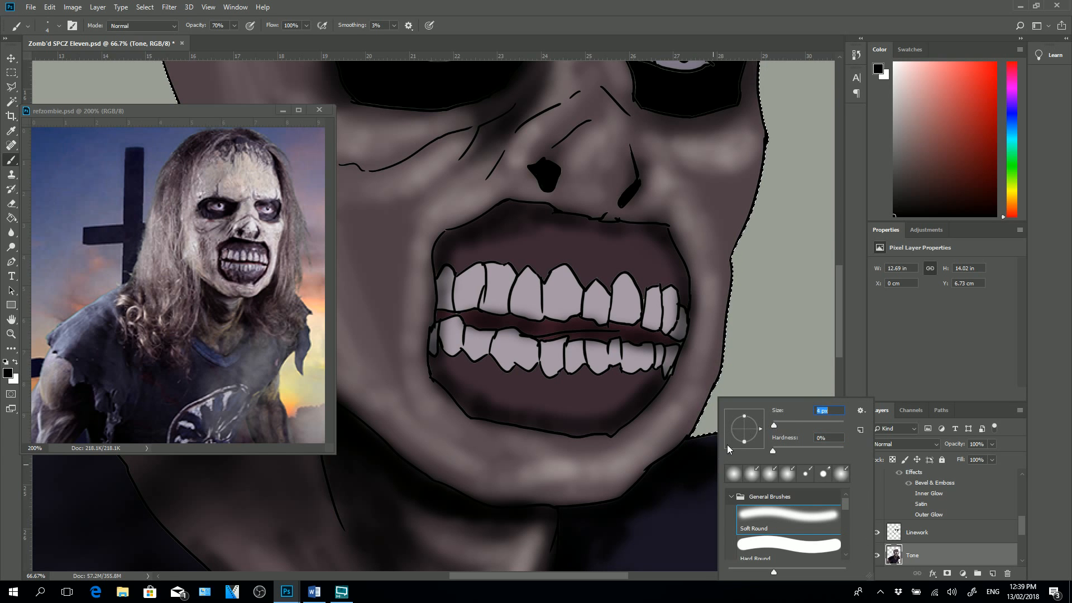
click(781, 423)
click(234, 25)
click(235, 25)
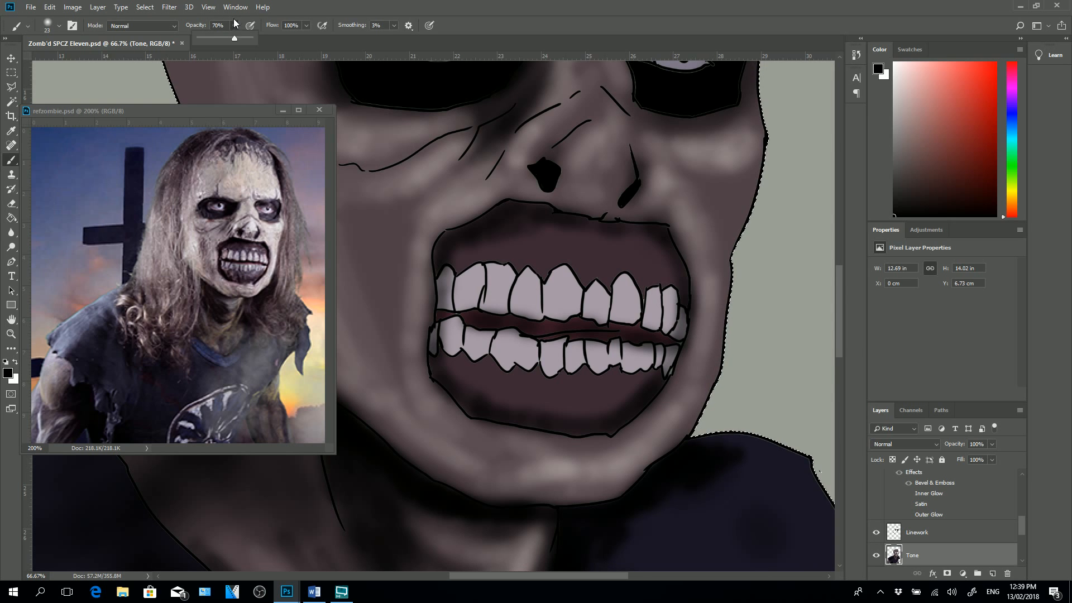
click(203, 38)
click(454, 267)
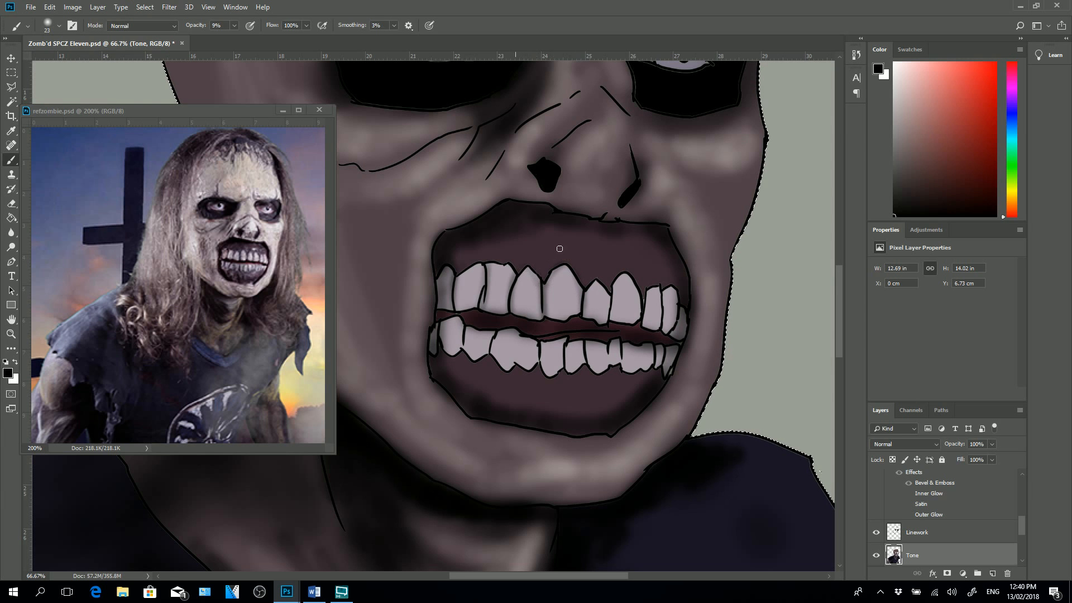
mouse_move(596, 282)
mouse_down()
mouse_move(588, 314)
mouse_move(610, 322)
mouse_move(620, 282)
mouse_move(638, 303)
mouse_up()
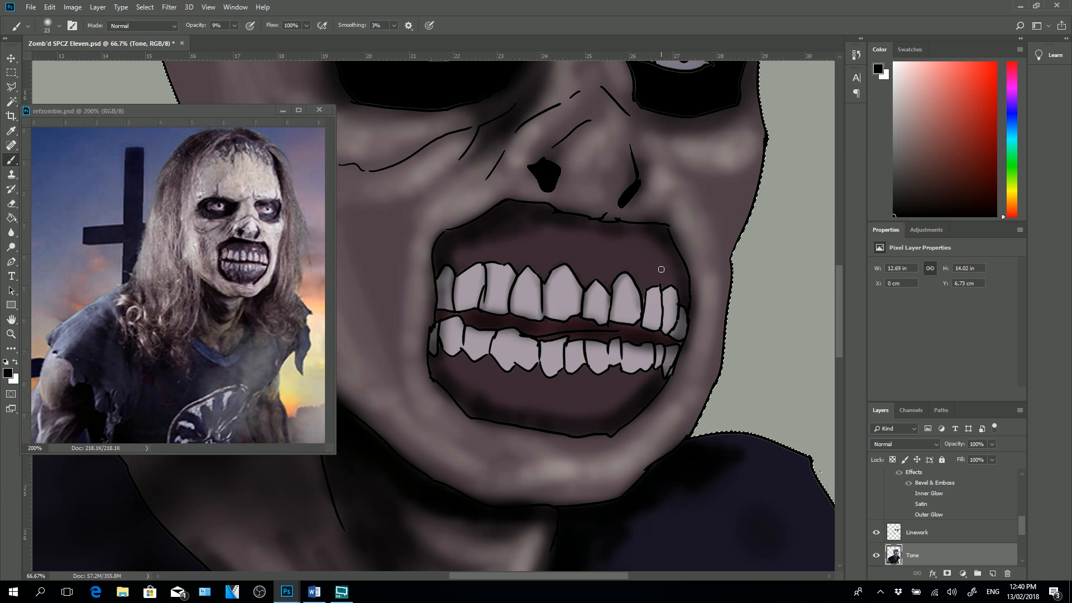
- Raise the brush opacity to 23% and shade the edges of the upper and lower teeth in black
click(234, 25)
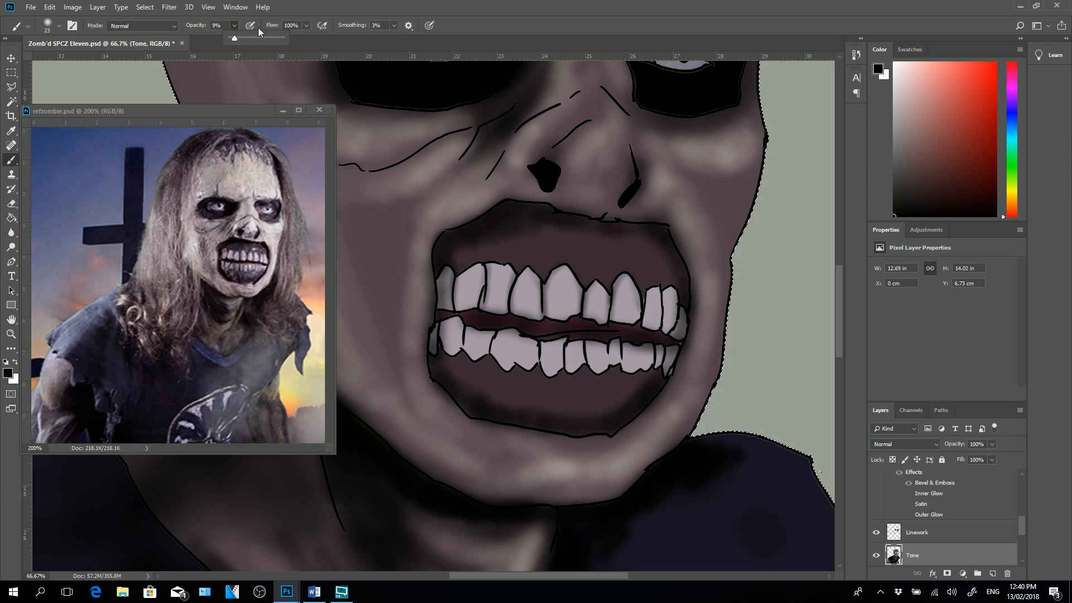
drag(243, 45, 257, 35)
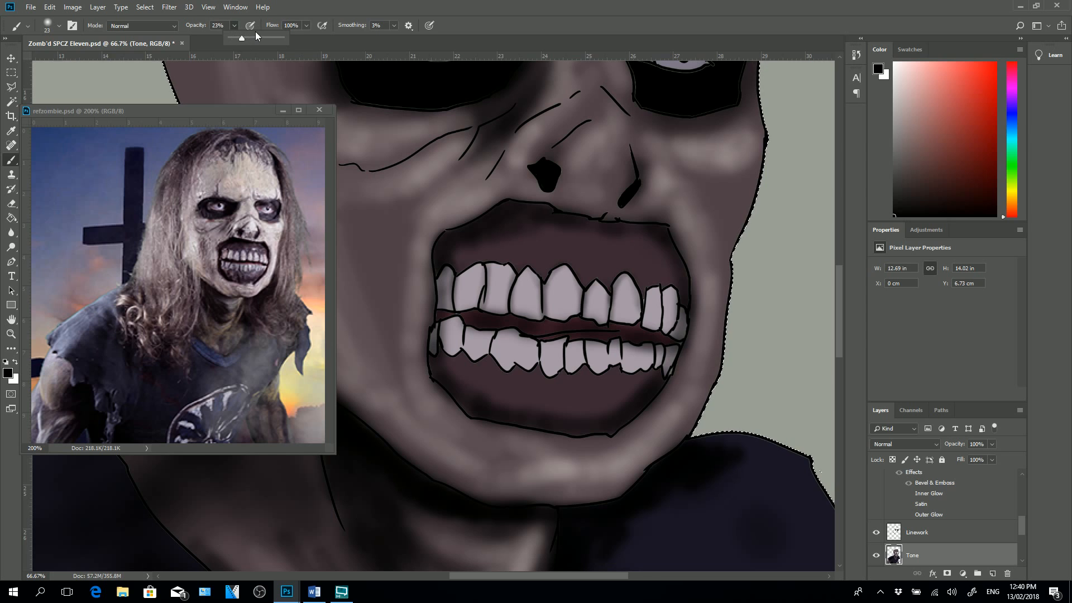
click(610, 296)
mouse_move(640, 325)
mouse_down()
mouse_move(663, 290)
mouse_move(664, 322)
mouse_move(666, 288)
mouse_move(679, 318)
mouse_move(671, 334)
mouse_move(663, 314)
mouse_move(672, 339)
mouse_up()
mouse_move(463, 333)
mouse_down()
mouse_move(483, 347)
mouse_move(494, 330)
mouse_move(490, 356)
mouse_move(535, 351)
mouse_move(539, 340)
mouse_move(539, 349)
mouse_move(582, 360)
mouse_move(571, 337)
mouse_move(568, 347)
mouse_move(593, 358)
mouse_move(586, 340)
mouse_move(618, 343)
mouse_move(608, 367)
mouse_move(620, 368)
mouse_move(650, 356)
mouse_move(655, 342)
mouse_move(651, 370)
mouse_move(666, 343)
mouse_move(667, 367)
mouse_up()
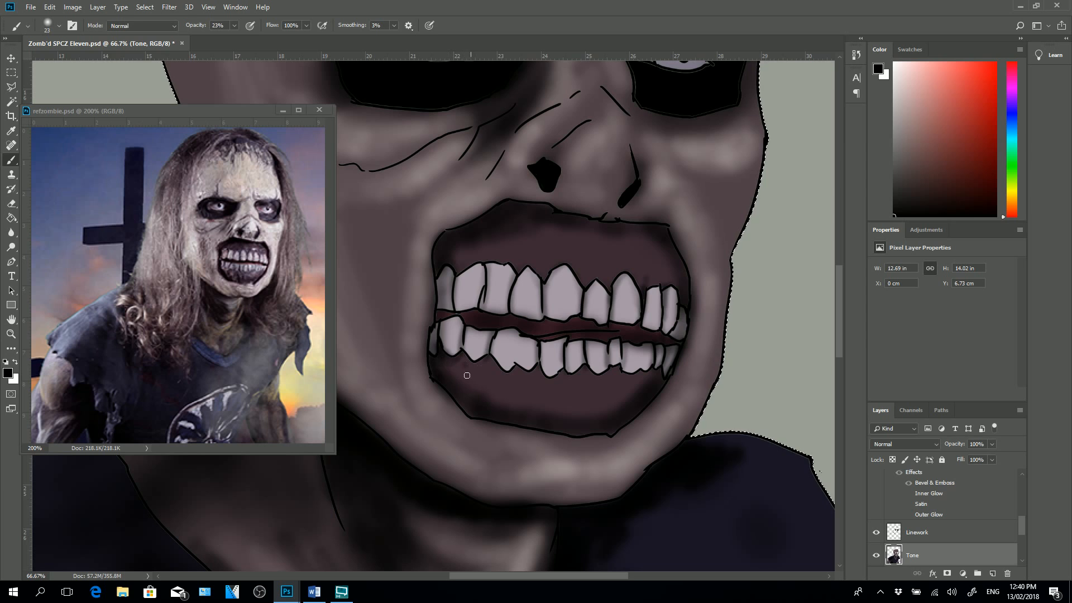
- Paint fine black wrinkle strokes running across the lower and upper lips around the teeth
mouse_move(479, 365)
mouse_down()
mouse_move(499, 402)
mouse_move(495, 375)
mouse_move(508, 406)
mouse_move(531, 371)
mouse_move(521, 407)
mouse_move(531, 372)
mouse_move(541, 411)
mouse_move(545, 399)
mouse_move(559, 420)
mouse_move(601, 380)
mouse_move(599, 410)
mouse_move(612, 404)
mouse_move(576, 383)
mouse_up()
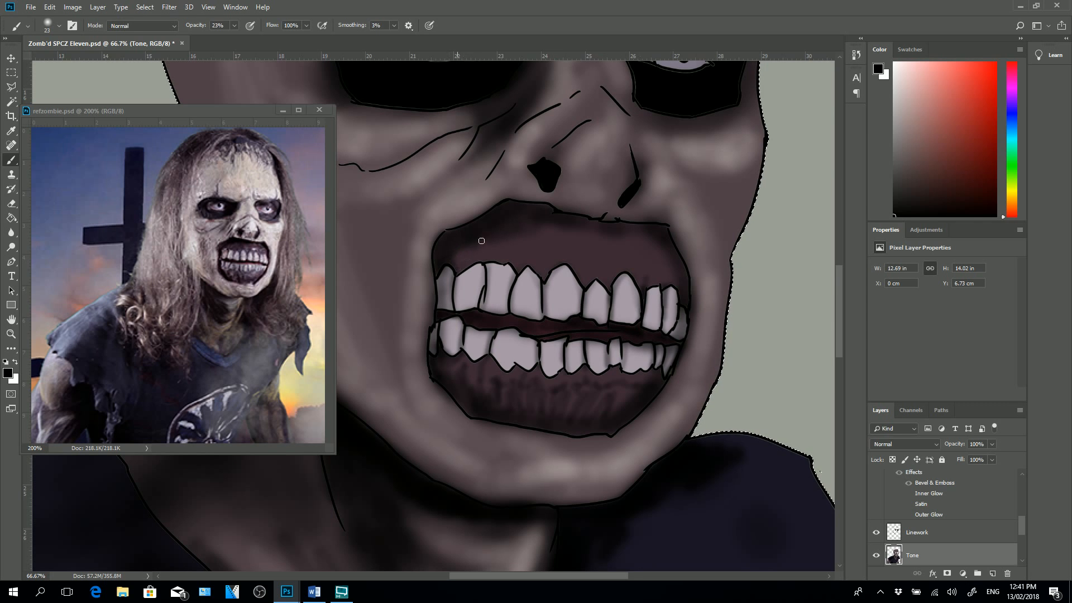
mouse_move(498, 242)
mouse_down()
mouse_move(494, 255)
mouse_move(515, 261)
mouse_move(535, 224)
mouse_up()
mouse_move(538, 263)
mouse_down()
mouse_move(541, 245)
mouse_move(579, 239)
mouse_move(573, 223)
mouse_move(596, 245)
mouse_up()
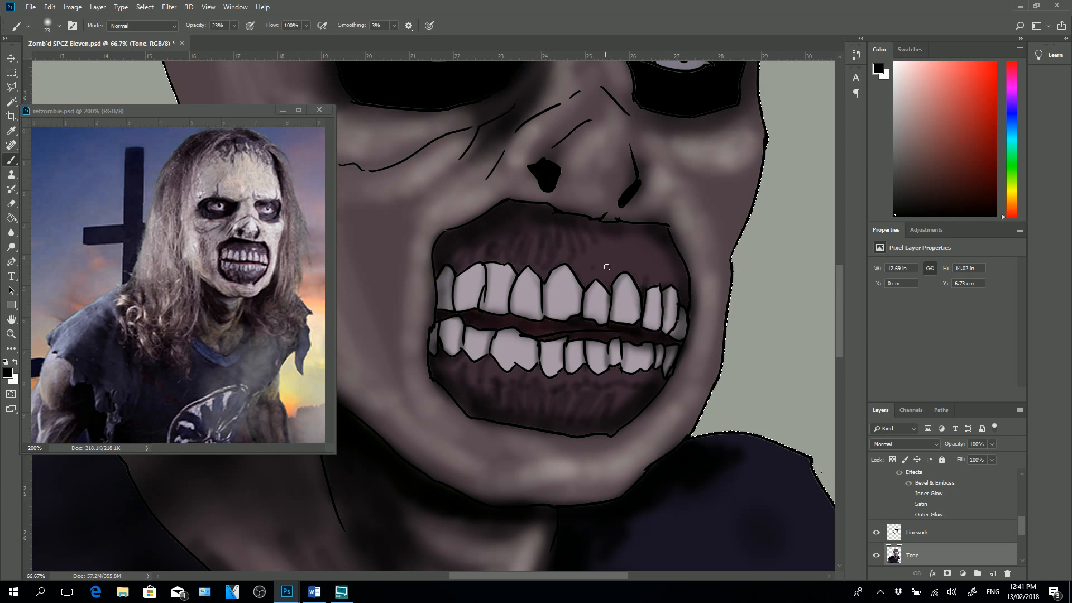
drag(594, 282, 596, 265)
mouse_move(598, 225)
mouse_down()
mouse_move(628, 241)
mouse_move(586, 285)
mouse_move(638, 260)
mouse_move(613, 285)
mouse_move(608, 264)
mouse_move(571, 263)
mouse_move(583, 283)
mouse_move(564, 249)
mouse_move(567, 264)
mouse_move(547, 284)
mouse_move(525, 266)
mouse_move(514, 282)
mouse_move(512, 263)
mouse_move(490, 265)
mouse_move(517, 245)
mouse_move(443, 272)
mouse_up()
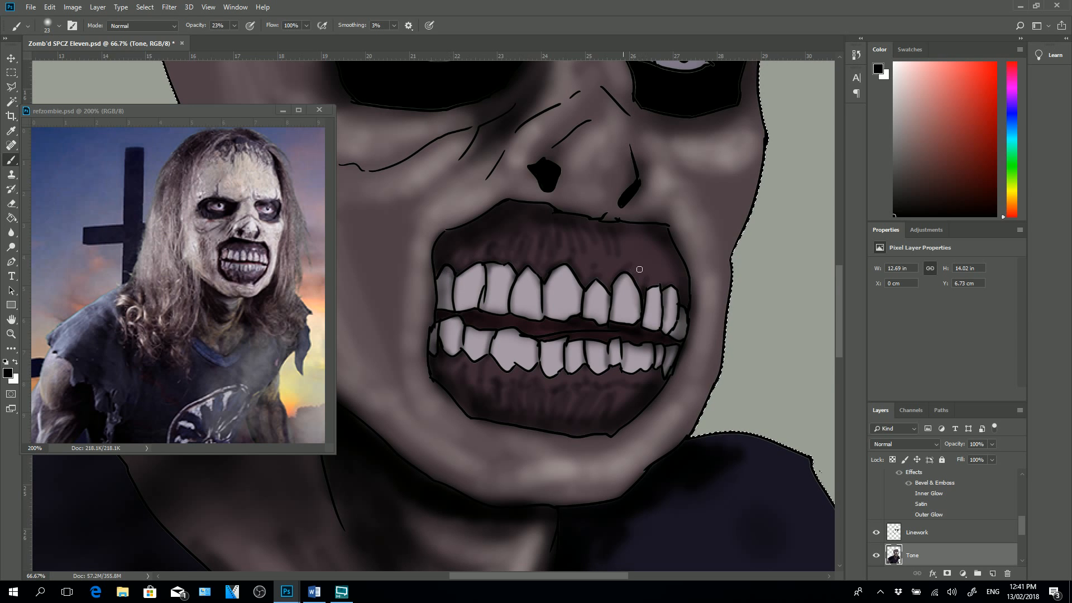
mouse_move(639, 269)
mouse_down()
mouse_move(632, 276)
mouse_move(644, 288)
mouse_move(680, 291)
mouse_up()
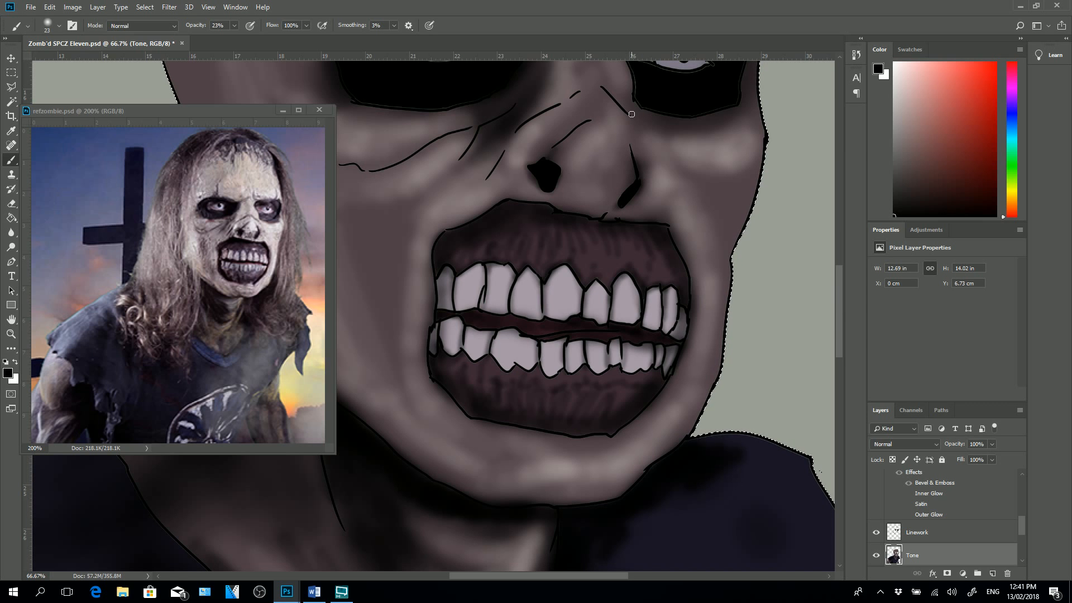
- Shade both eyeballs in black along the eyelids and around the pupils
drag(839, 319, 843, 279)
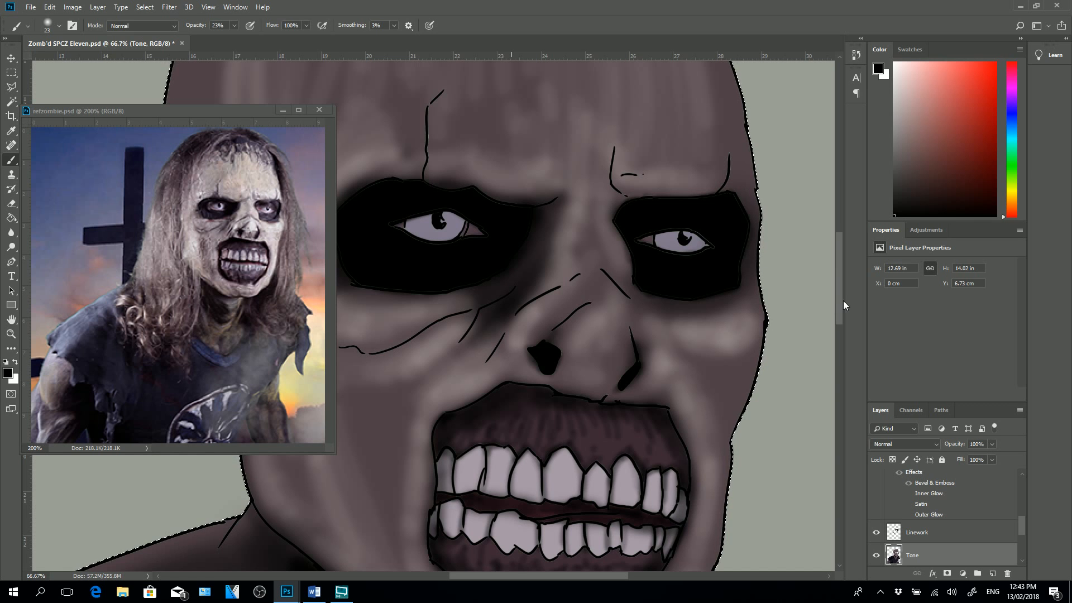
scroll(840, 307, down, 4)
mouse_move(839, 322)
mouse_down()
mouse_move(830, 256)
mouse_move(821, 288)
mouse_move(810, 248)
mouse_move(814, 296)
mouse_up()
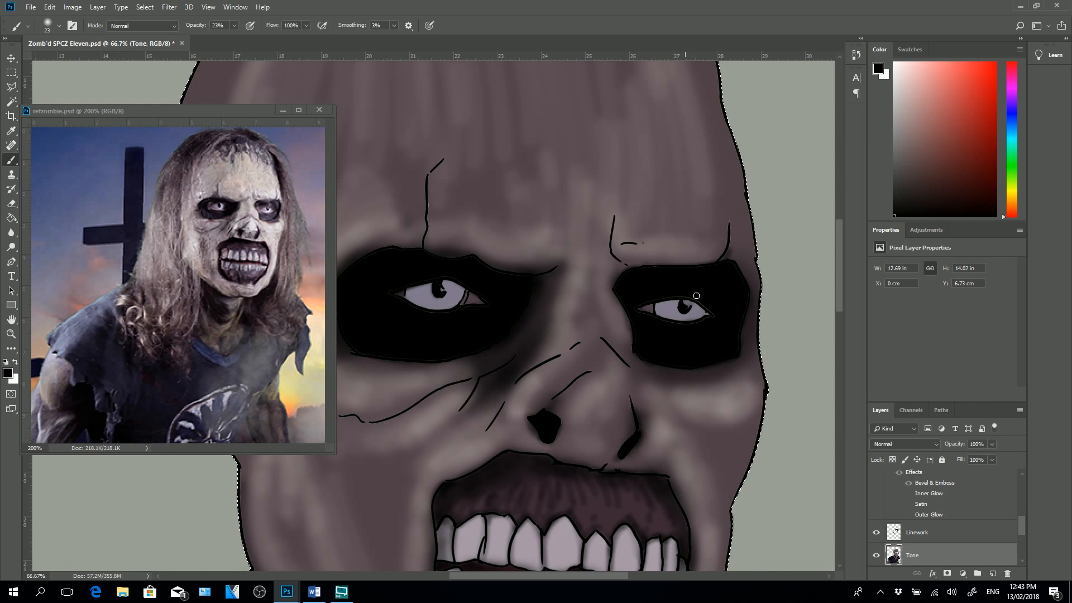
drag(444, 287, 446, 285)
mouse_move(407, 289)
mouse_down()
mouse_move(424, 307)
mouse_move(454, 306)
mouse_up()
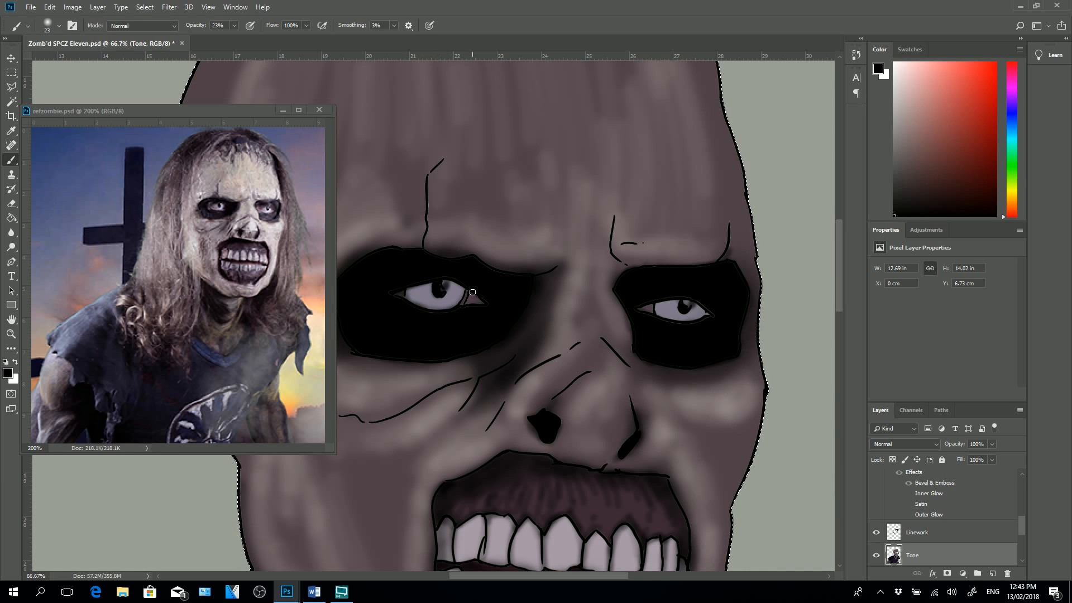
drag(658, 316, 720, 303)
- Switch the paint colour to white and highlight both eyeballs, the two rows of teeth and the side of the nose
click(16, 361)
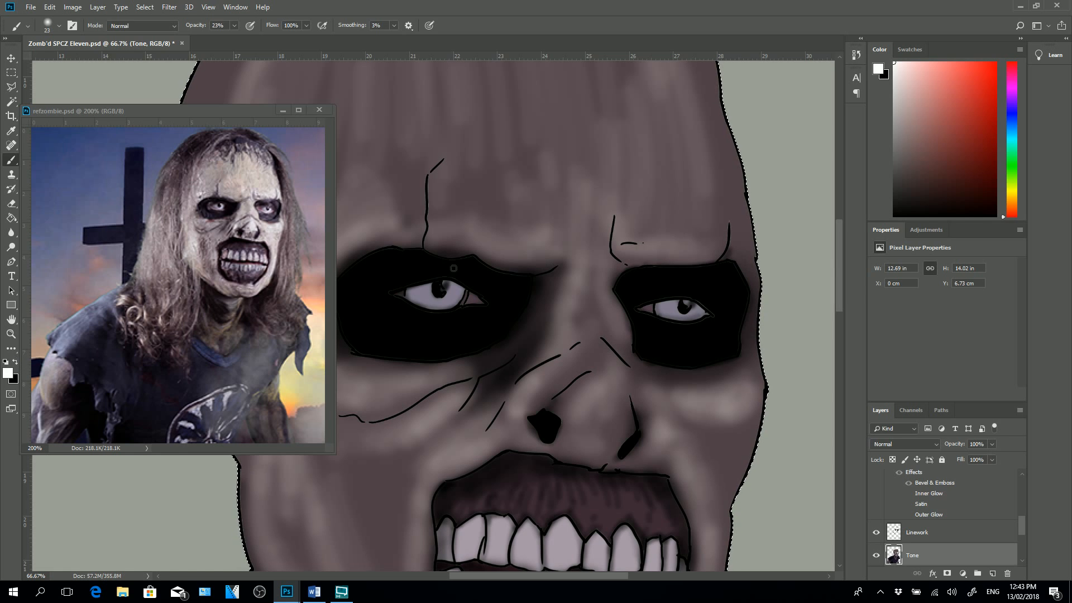
drag(453, 295, 446, 300)
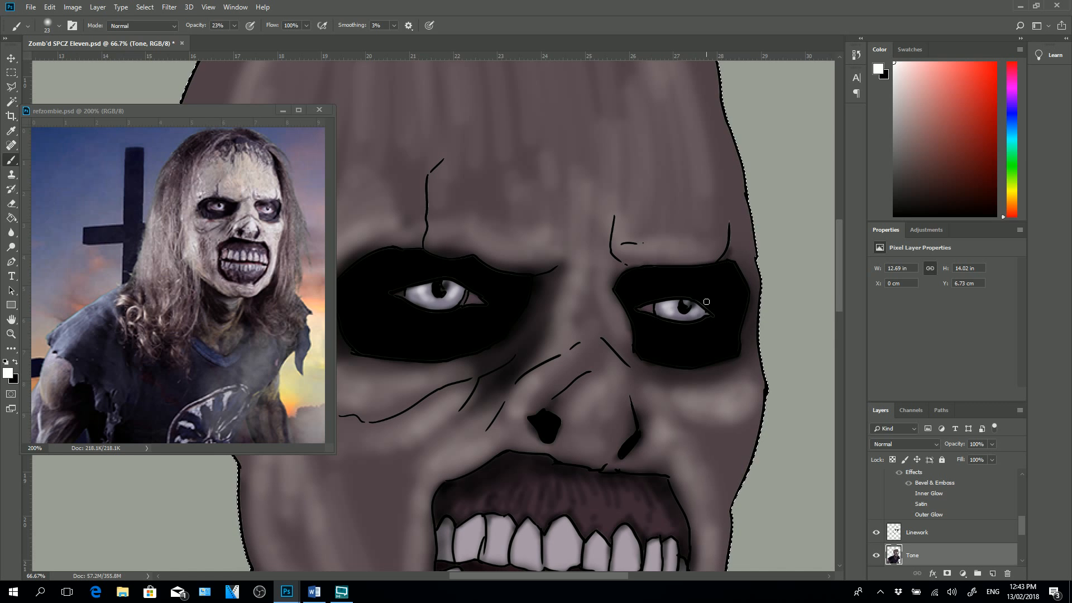
scroll(837, 296, down, 5)
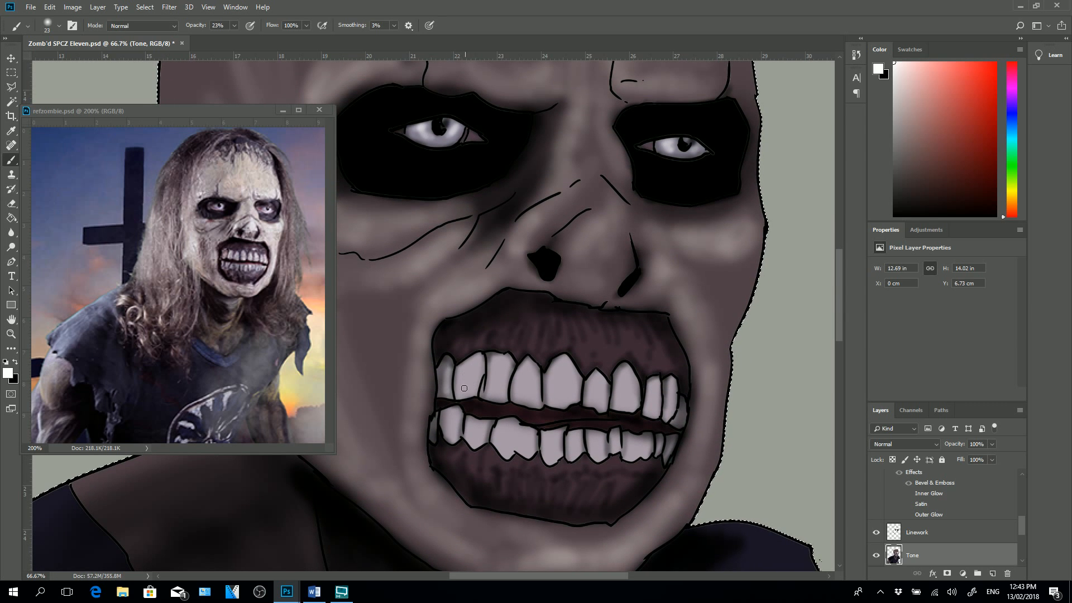
mouse_move(460, 396)
mouse_down()
mouse_move(460, 372)
mouse_move(474, 360)
mouse_move(477, 373)
mouse_up()
mouse_move(493, 365)
mouse_down()
mouse_move(489, 398)
mouse_move(499, 382)
mouse_move(552, 375)
mouse_move(590, 397)
mouse_move(593, 386)
mouse_move(617, 392)
mouse_move(630, 368)
mouse_move(648, 406)
mouse_move(671, 382)
mouse_up()
mouse_move(448, 413)
mouse_down()
mouse_move(452, 438)
mouse_move(454, 427)
mouse_move(481, 431)
mouse_move(473, 425)
mouse_move(474, 438)
mouse_move(505, 435)
mouse_move(504, 426)
mouse_move(507, 437)
mouse_move(546, 436)
mouse_move(552, 458)
mouse_move(577, 425)
mouse_move(558, 437)
mouse_move(550, 460)
mouse_move(570, 410)
mouse_move(573, 457)
mouse_move(612, 397)
mouse_move(635, 415)
mouse_move(591, 441)
mouse_move(597, 453)
mouse_move(605, 428)
mouse_move(609, 451)
mouse_move(616, 436)
mouse_move(629, 450)
mouse_move(652, 433)
mouse_move(635, 457)
mouse_move(657, 421)
mouse_move(659, 450)
mouse_move(668, 431)
mouse_move(670, 454)
mouse_move(683, 405)
mouse_up()
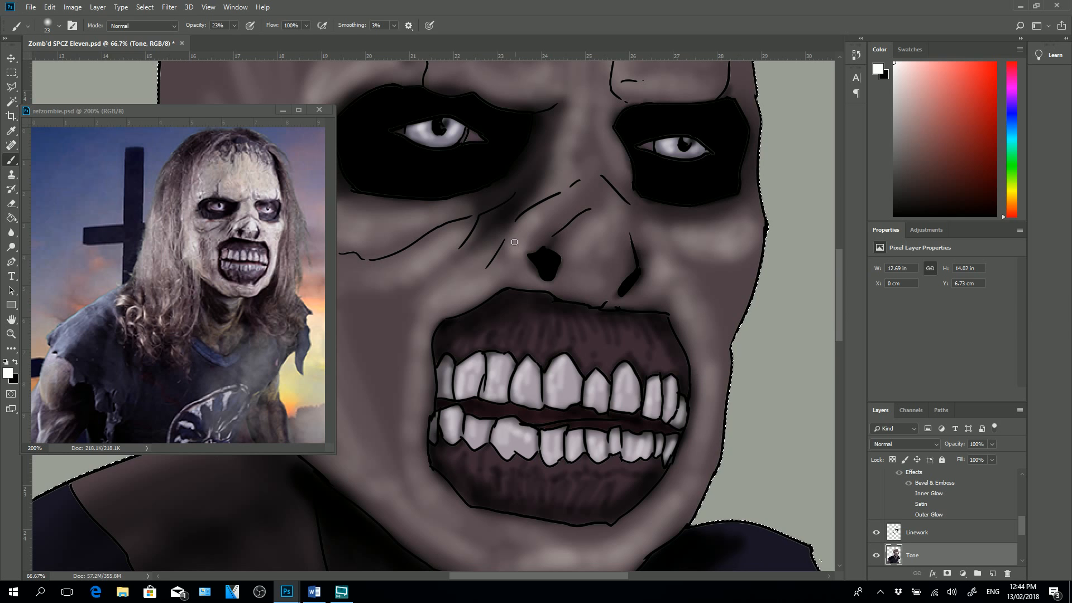
mouse_move(514, 242)
mouse_down()
mouse_move(512, 254)
mouse_move(519, 230)
mouse_move(511, 255)
mouse_up()
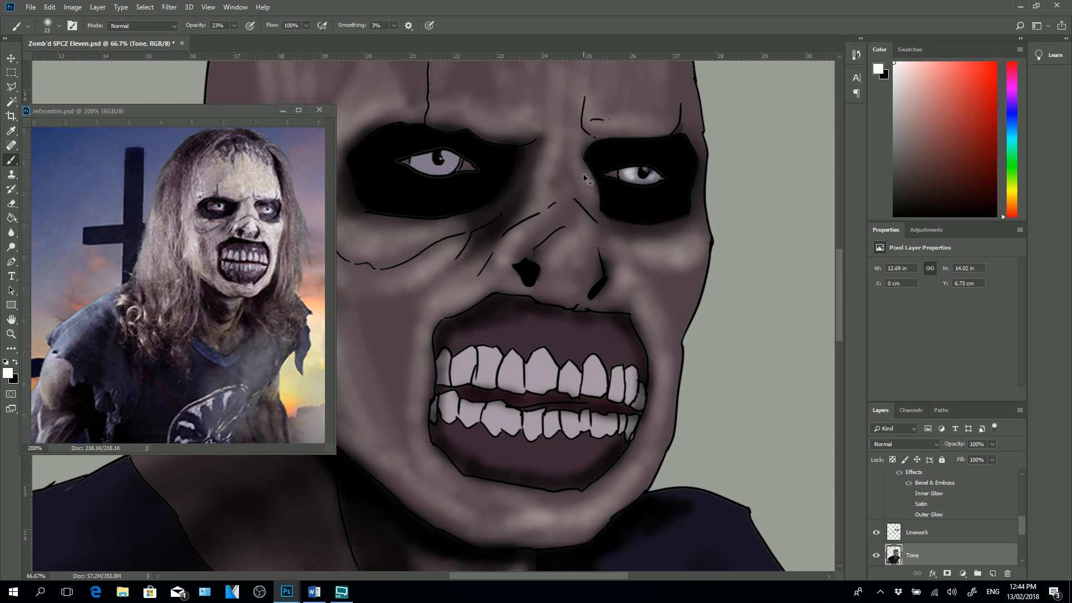
- Paint the left arc of a white circular emblem on the lower chest of the shirt
key(ctrl+minus)
key(ctrl+minus)
key(ctrl+minus)
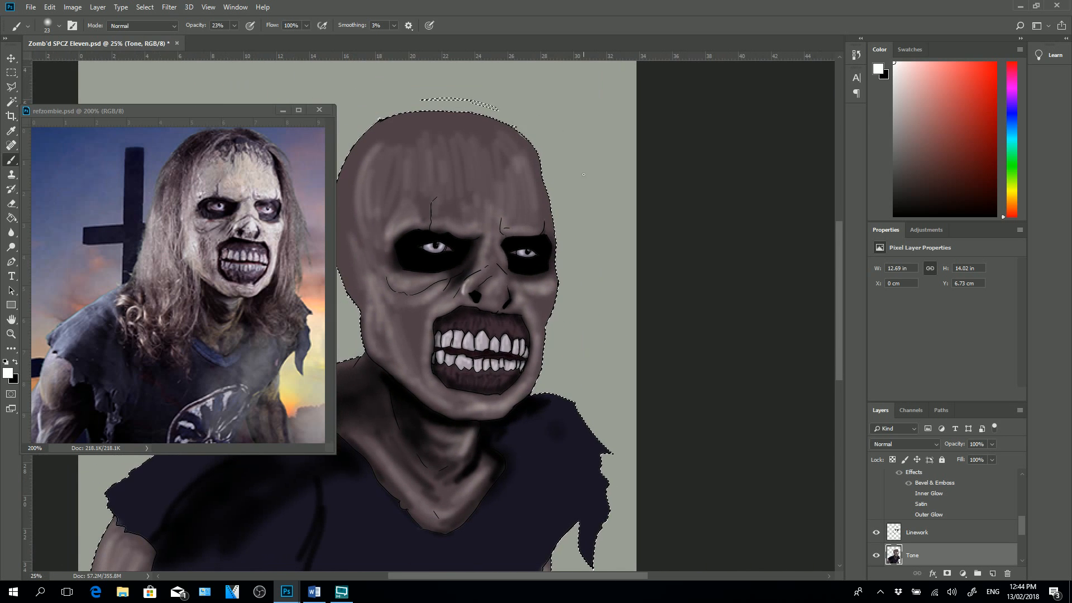
key(ctrl+minus)
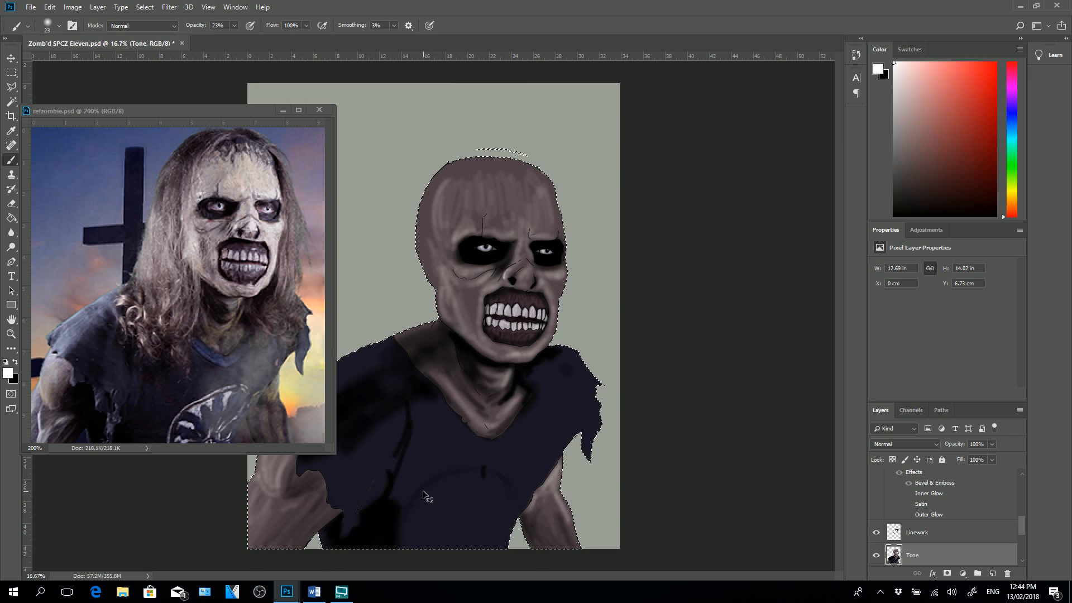
key(ctrl+plus)
key(ctrl+plus)
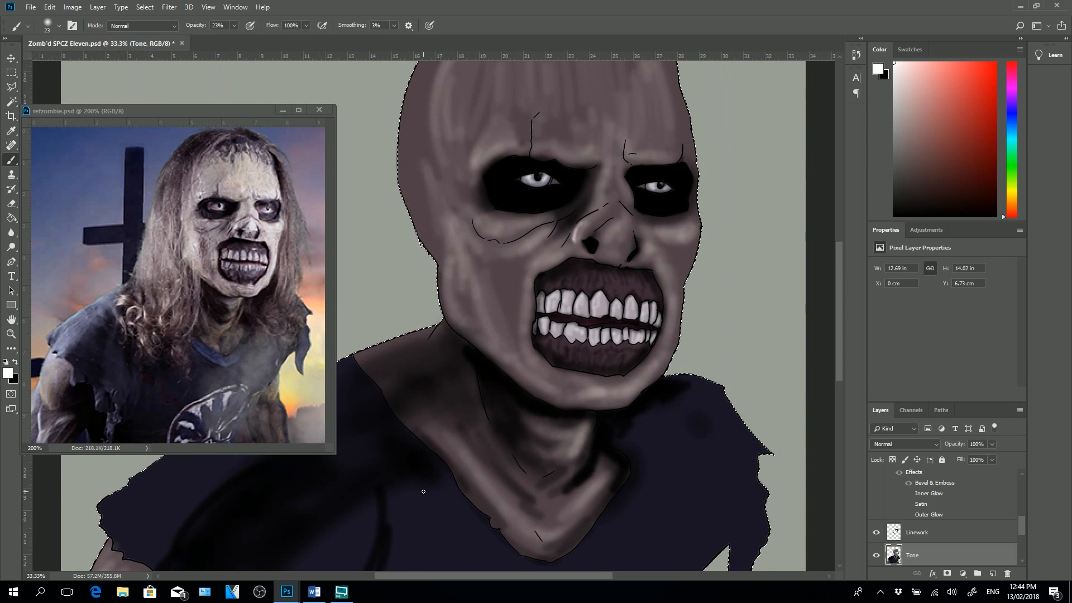
drag(838, 302, 841, 360)
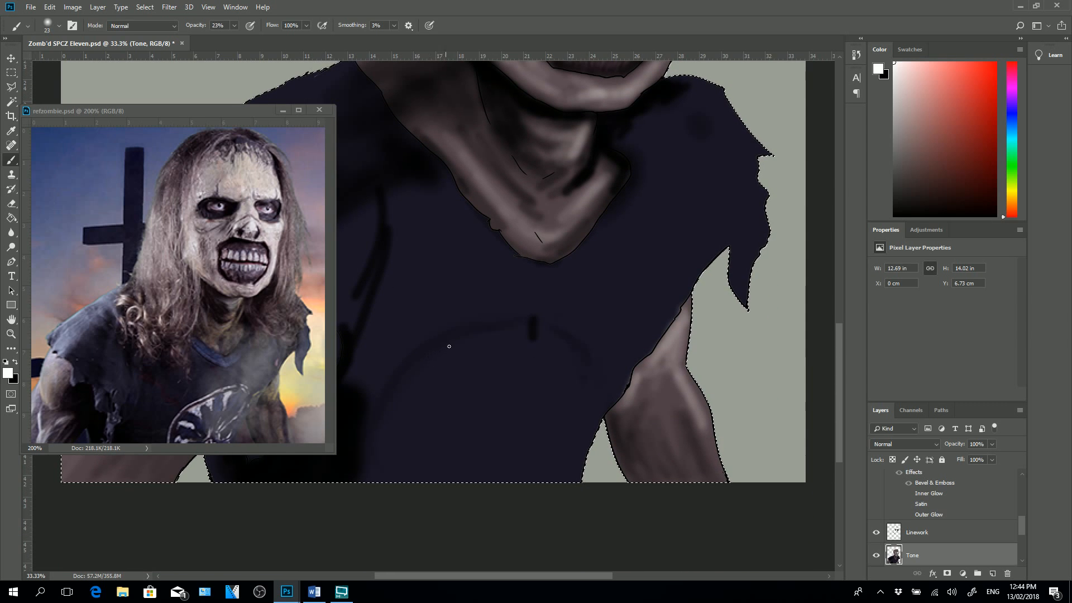
mouse_move(446, 343)
mouse_down()
mouse_move(409, 370)
mouse_move(399, 389)
mouse_move(417, 365)
mouse_move(380, 416)
mouse_move(379, 476)
mouse_up()
mouse_move(384, 409)
mouse_down()
mouse_move(376, 447)
mouse_move(383, 412)
mouse_move(381, 485)
mouse_up()
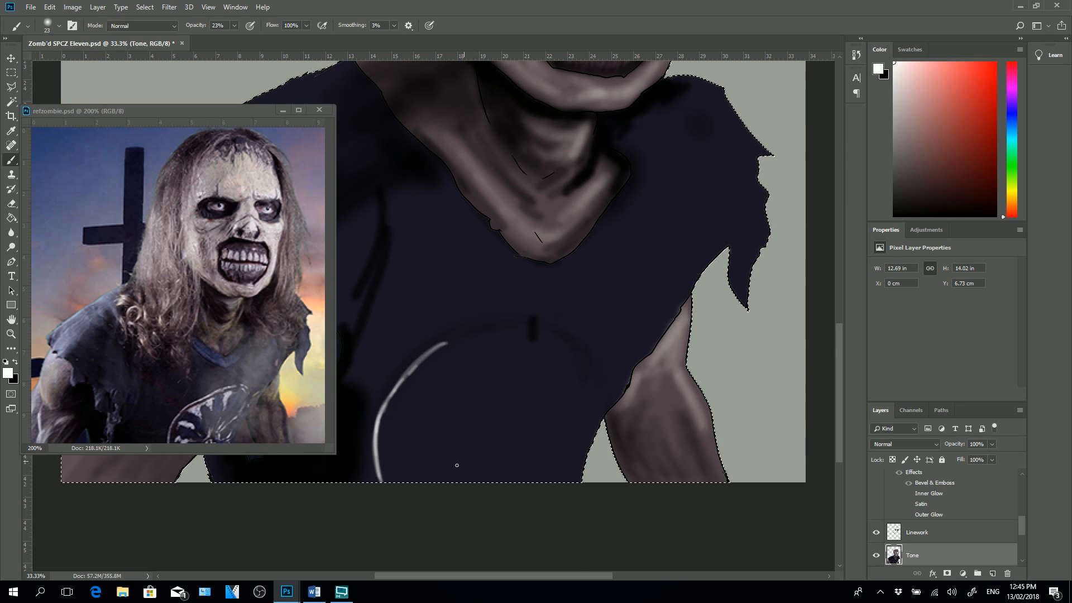
- Complete the upper rim of the emblem in white and paint thin curved and forked strokes at its centre
mouse_move(437, 468)
mouse_down()
mouse_move(469, 459)
mouse_move(469, 428)
mouse_up()
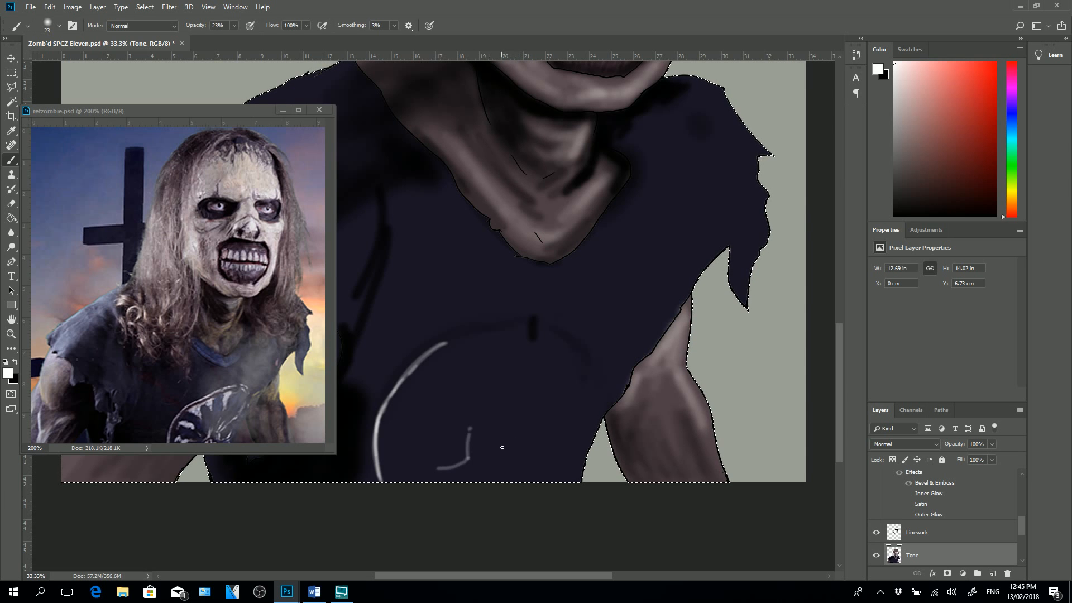
click(483, 449)
drag(487, 454, 535, 416)
mouse_move(435, 349)
mouse_down()
mouse_move(536, 319)
mouse_move(594, 364)
mouse_move(597, 389)
mouse_up()
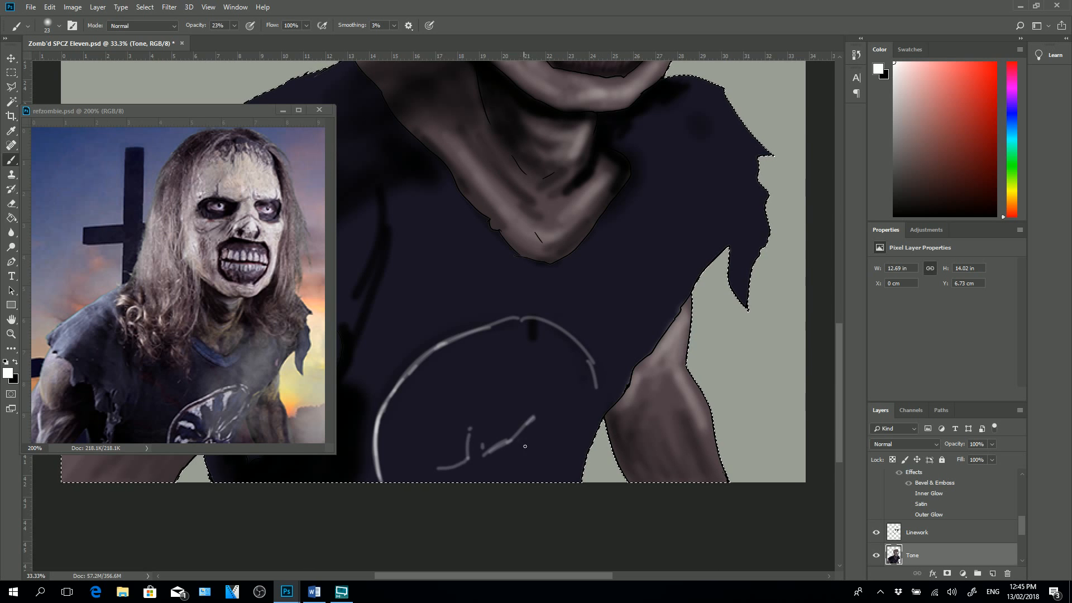
drag(519, 442, 538, 460)
mouse_move(520, 443)
mouse_down()
mouse_move(531, 457)
mouse_move(525, 433)
mouse_move(558, 403)
mouse_up()
- Paint white tapered spikes pointing inward from the left and upper rim of the emblem
mouse_move(455, 354)
mouse_down()
mouse_move(414, 388)
mouse_move(437, 374)
mouse_move(452, 386)
mouse_move(449, 362)
mouse_move(441, 367)
mouse_move(452, 389)
mouse_move(445, 366)
mouse_move(467, 347)
mouse_move(459, 357)
mouse_move(470, 371)
mouse_move(470, 351)
mouse_move(446, 354)
mouse_move(462, 347)
mouse_move(433, 365)
mouse_move(471, 345)
mouse_up()
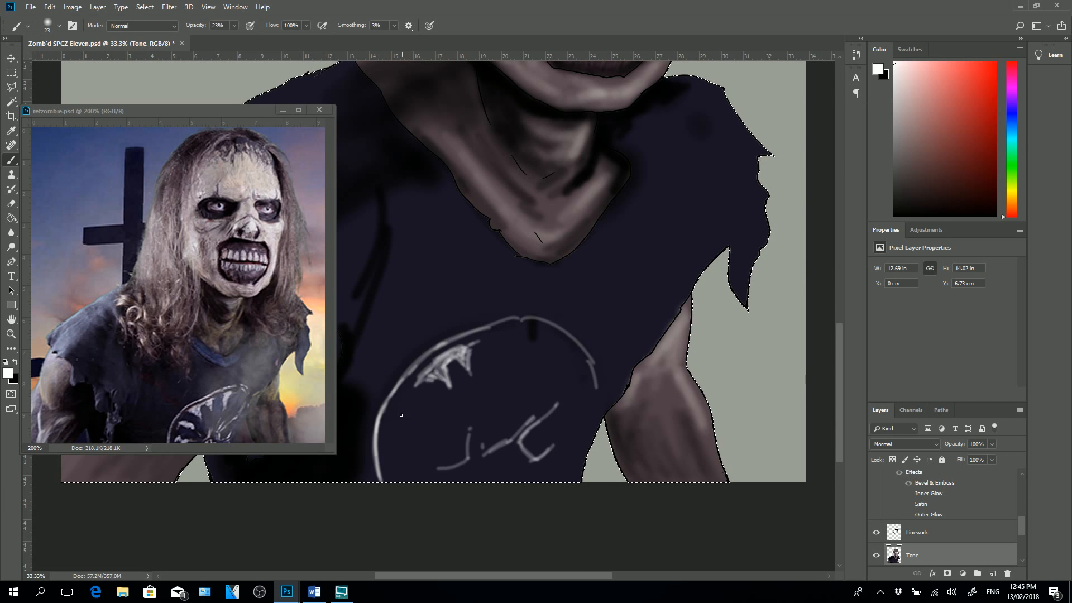
mouse_move(397, 426)
mouse_down()
mouse_move(423, 407)
mouse_move(426, 419)
mouse_move(402, 414)
mouse_move(450, 421)
mouse_up()
drag(394, 466, 401, 457)
mouse_move(506, 335)
mouse_down()
mouse_move(513, 369)
mouse_move(515, 333)
mouse_up()
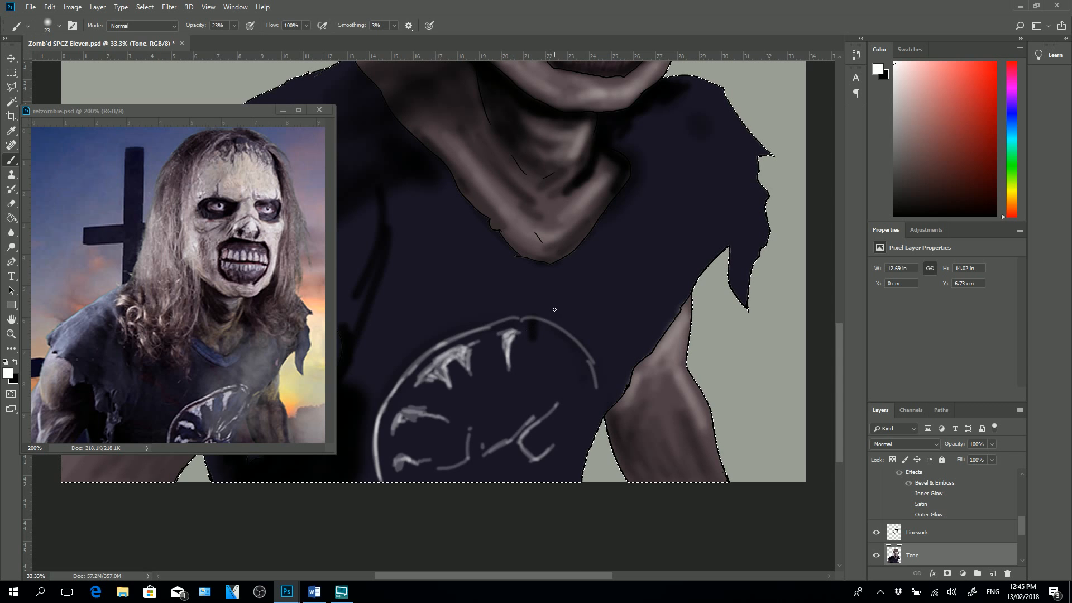
- Set the foreground colour to blue #4180b0 and return to the Brush tool
click(7, 373)
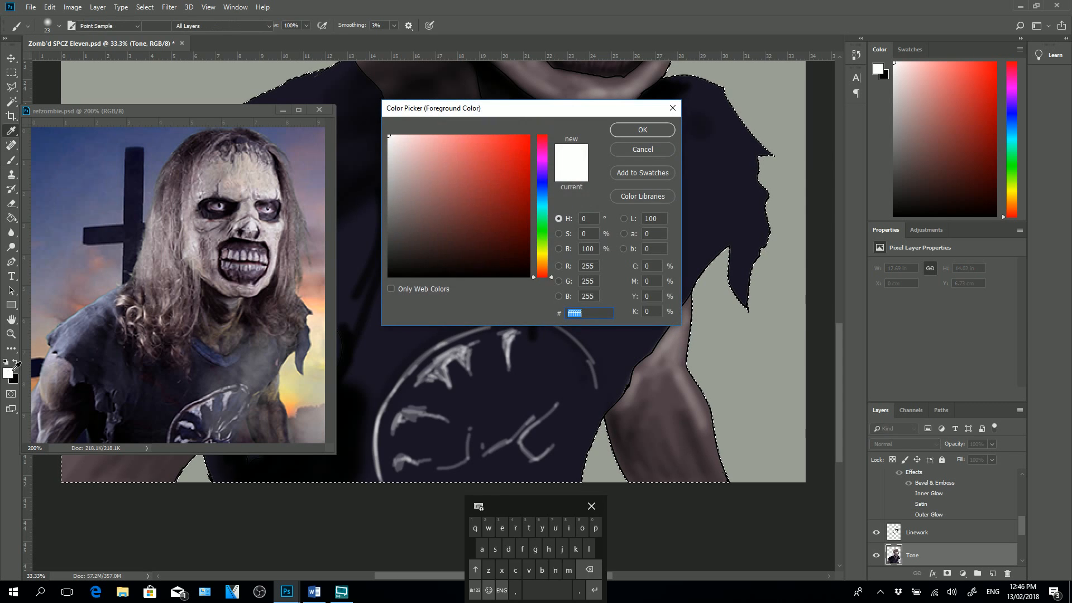
mouse_move(542, 192)
mouse_down()
mouse_move(542, 201)
mouse_move(498, 200)
mouse_move(477, 179)
mouse_up()
click(542, 196)
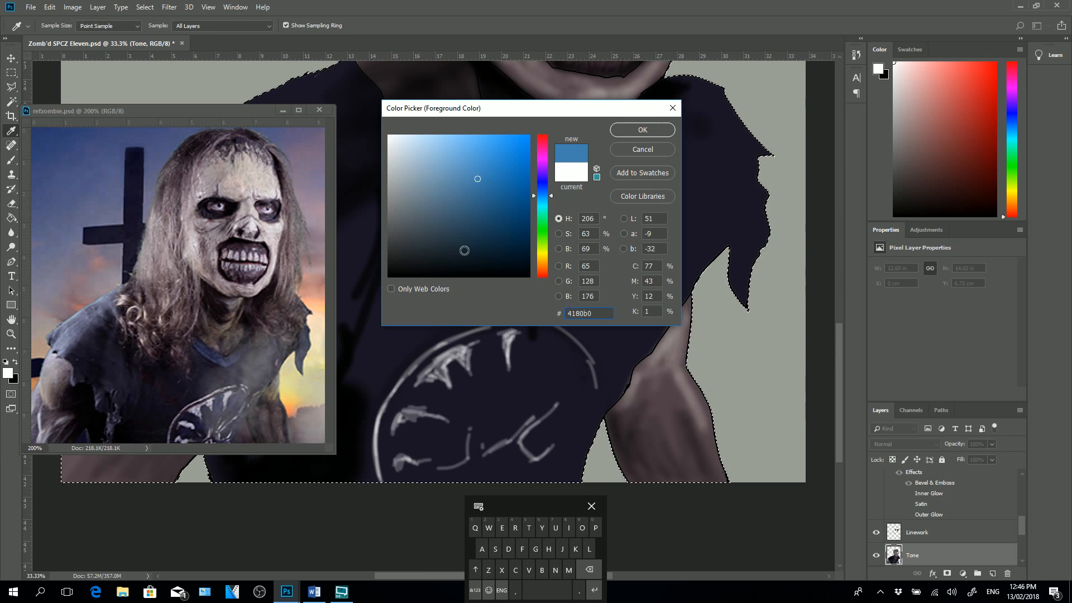
click(643, 131)
key(b)
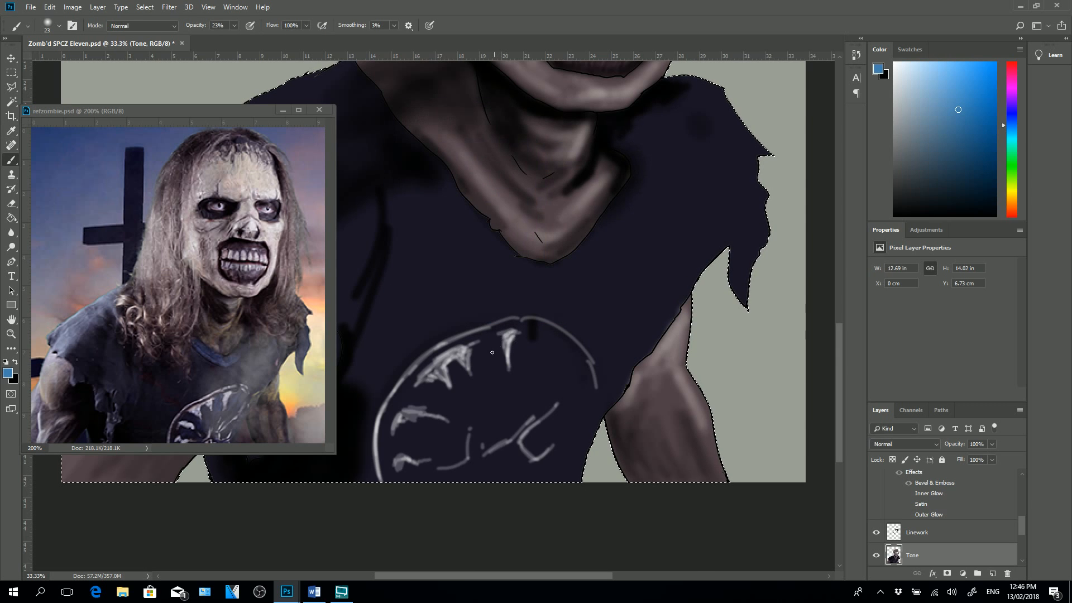
- Paint blue strokes between the white spikes, along the emblem's right side and around its central lines
drag(496, 339, 480, 390)
mouse_move(528, 346)
mouse_down()
mouse_move(524, 368)
mouse_move(431, 397)
mouse_up()
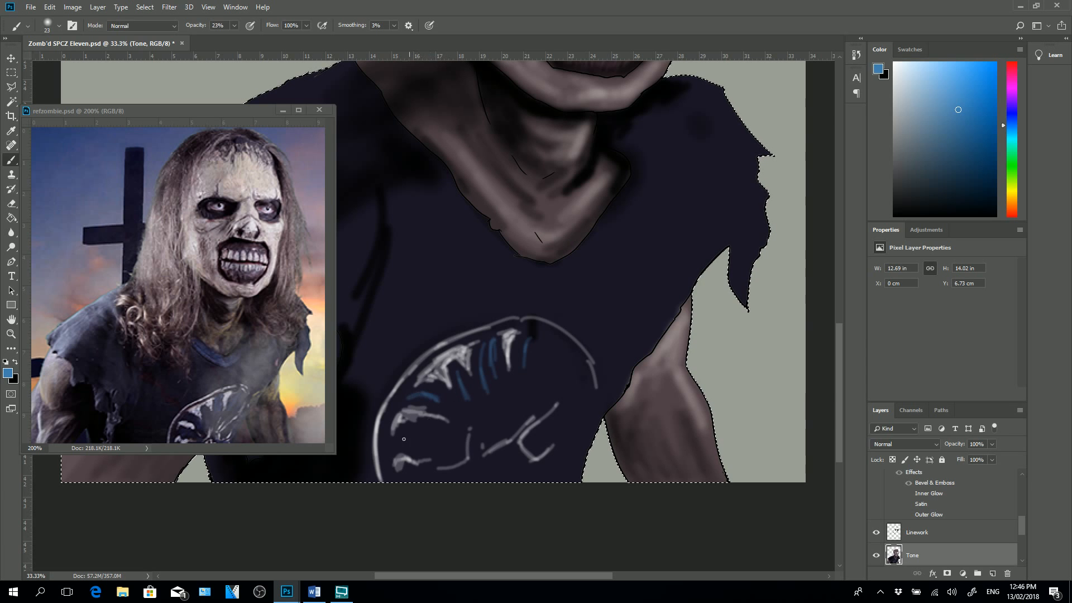
drag(393, 447, 419, 435)
drag(519, 414, 499, 442)
mouse_move(556, 349)
mouse_down()
mouse_move(542, 395)
mouse_move(552, 399)
mouse_up()
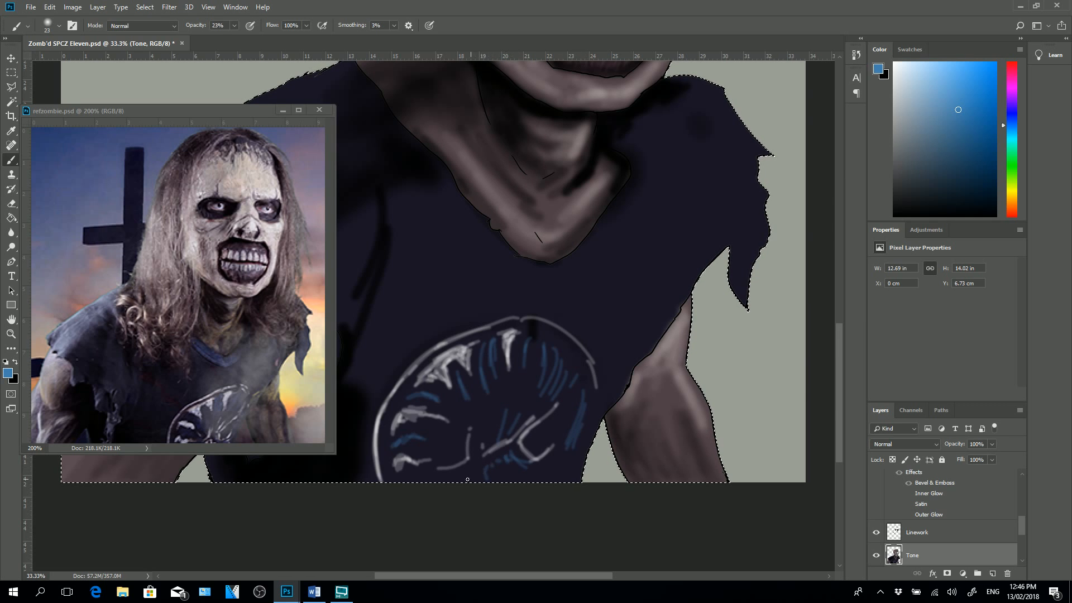
drag(421, 477, 442, 463)
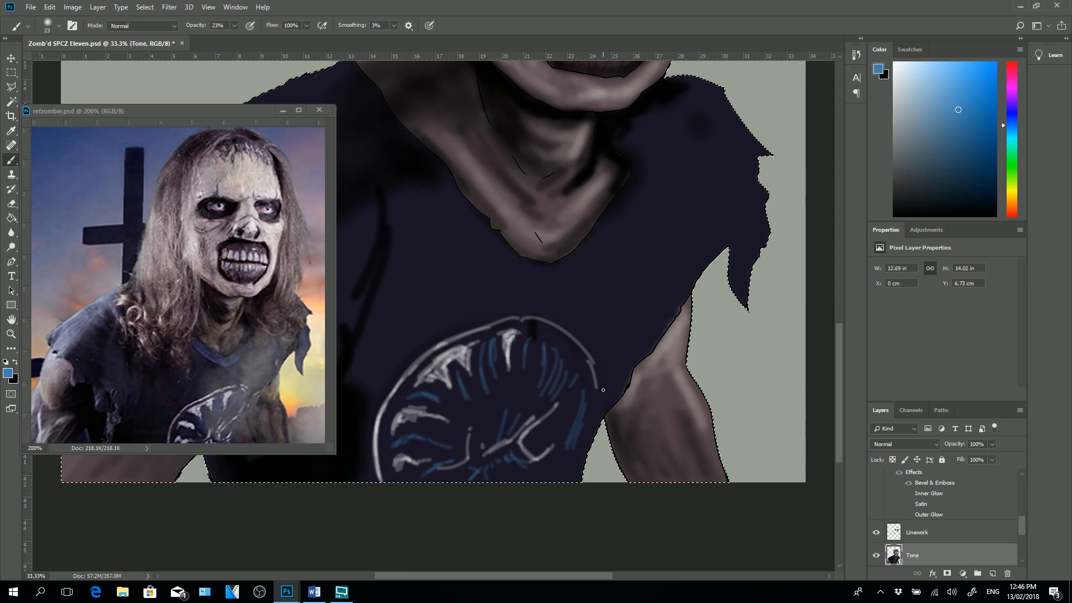
- Switch the paint colour to black and shade around the rim of the shirt emblem
click(15, 361)
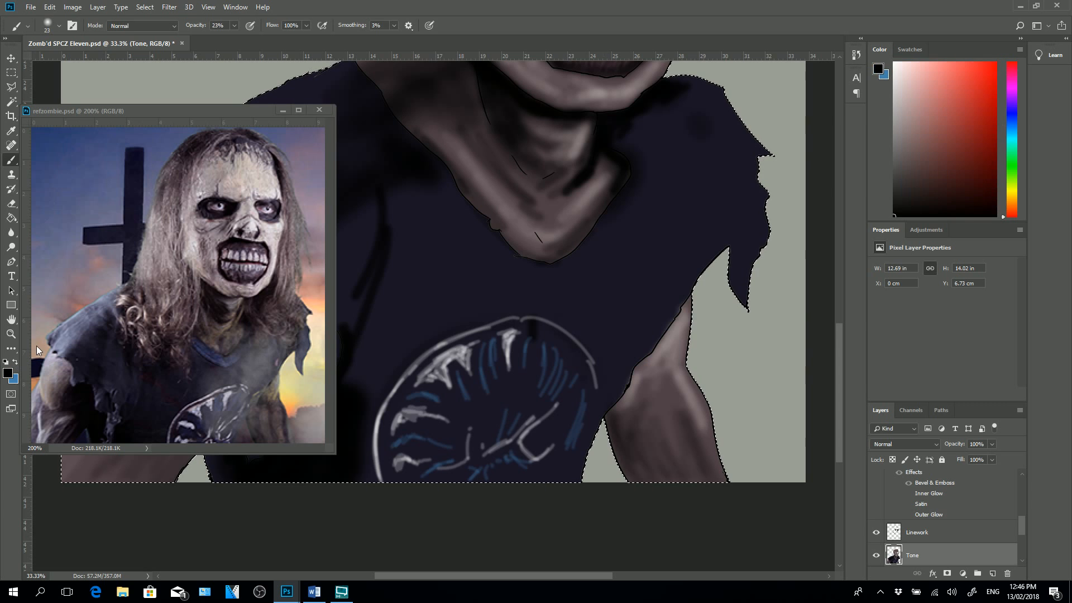
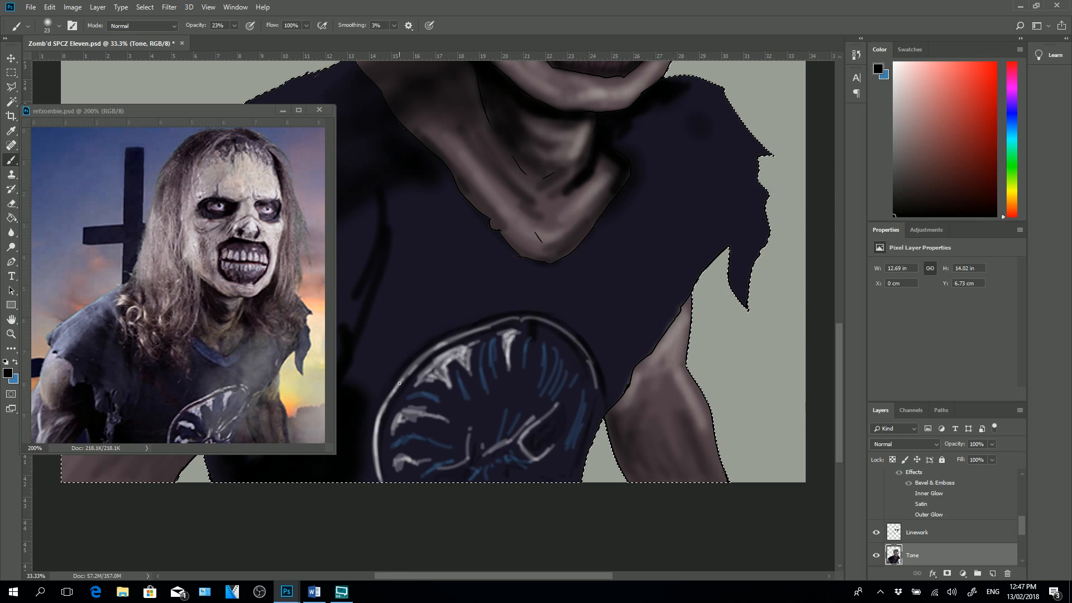
scroll(399, 383, down, 1)
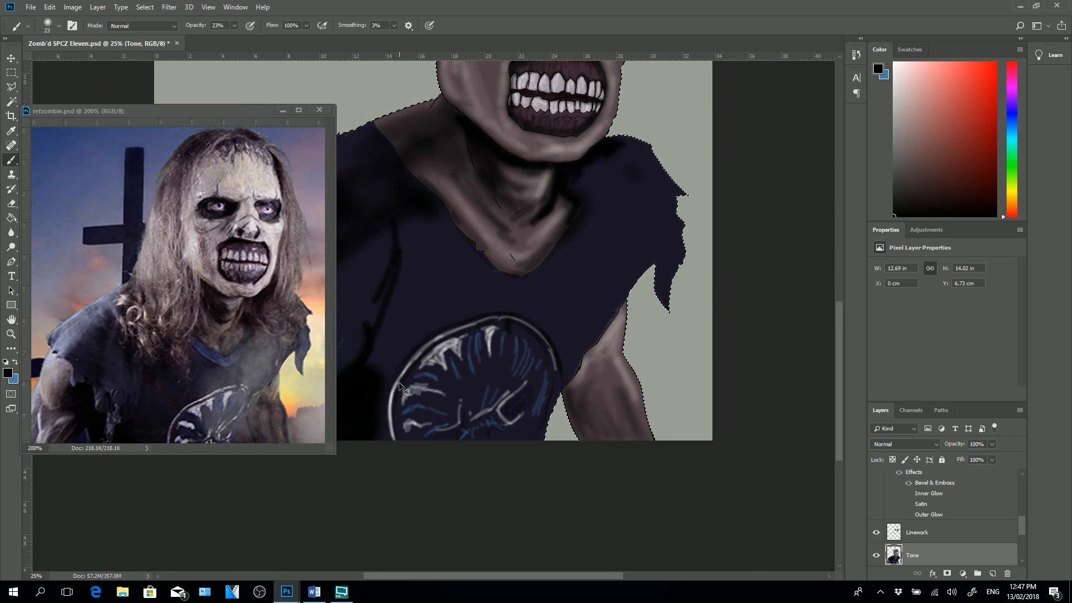
scroll(399, 382, down, 1)
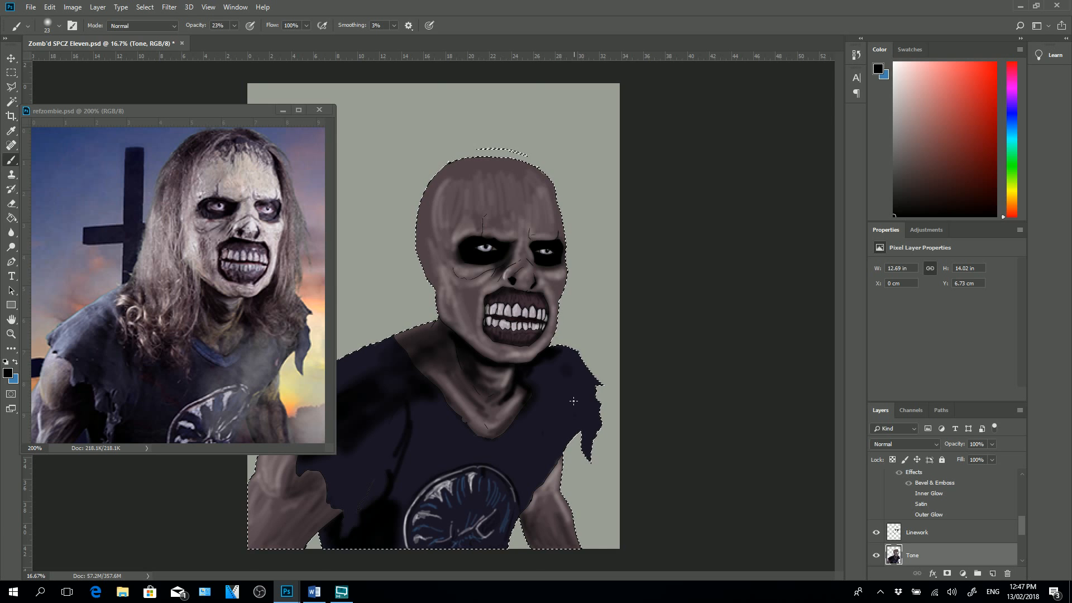
- Save the painting and make the Linework layer active
key(ctrl+s)
click(942, 534)
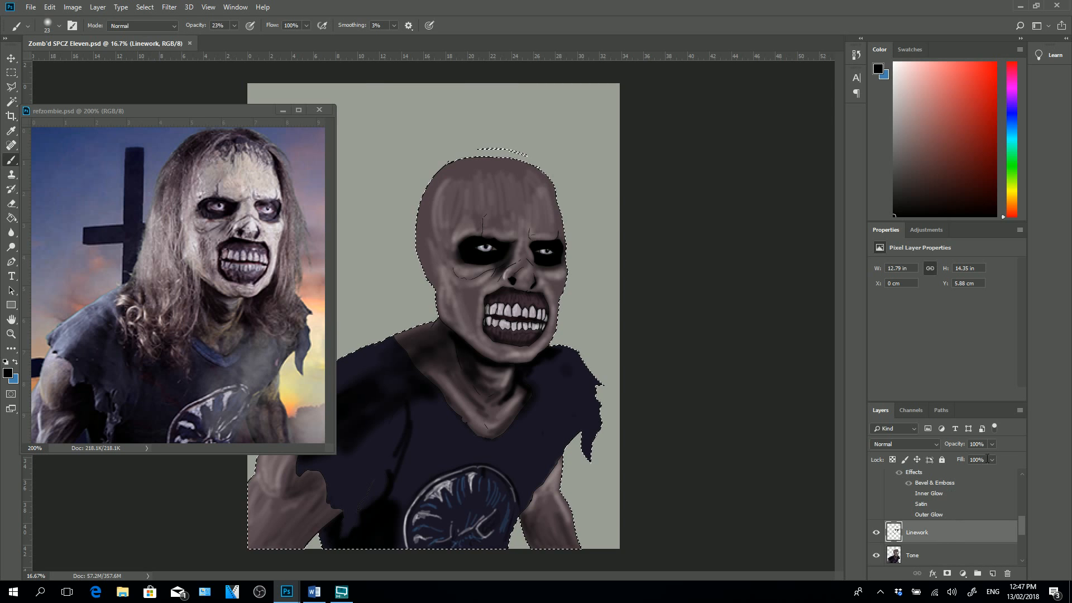
- Create a new layer with default settings above Linework and clear the selection around the figure
click(1015, 407)
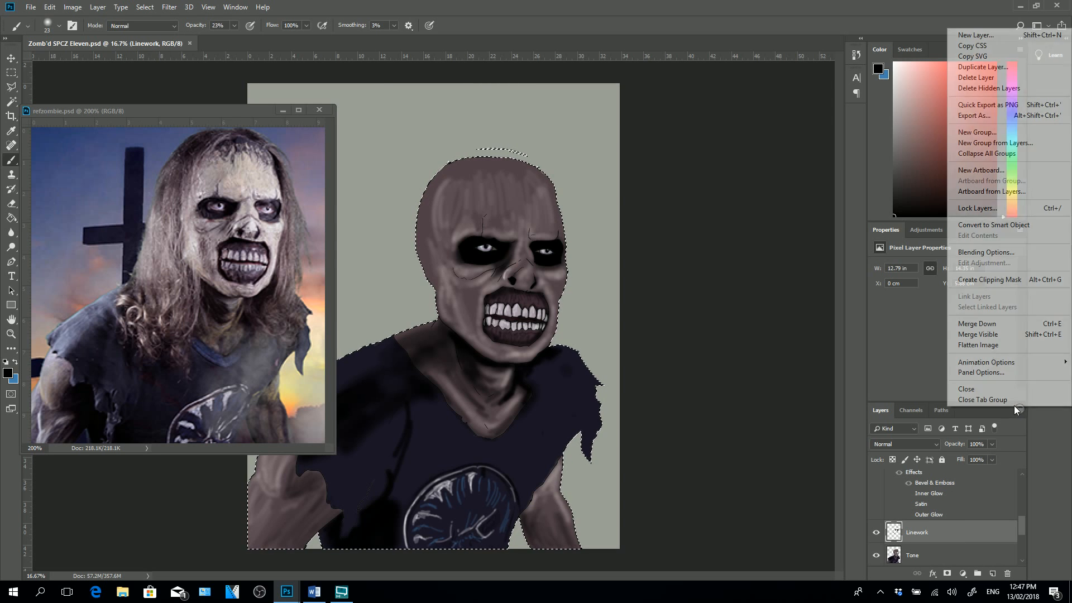
click(980, 35)
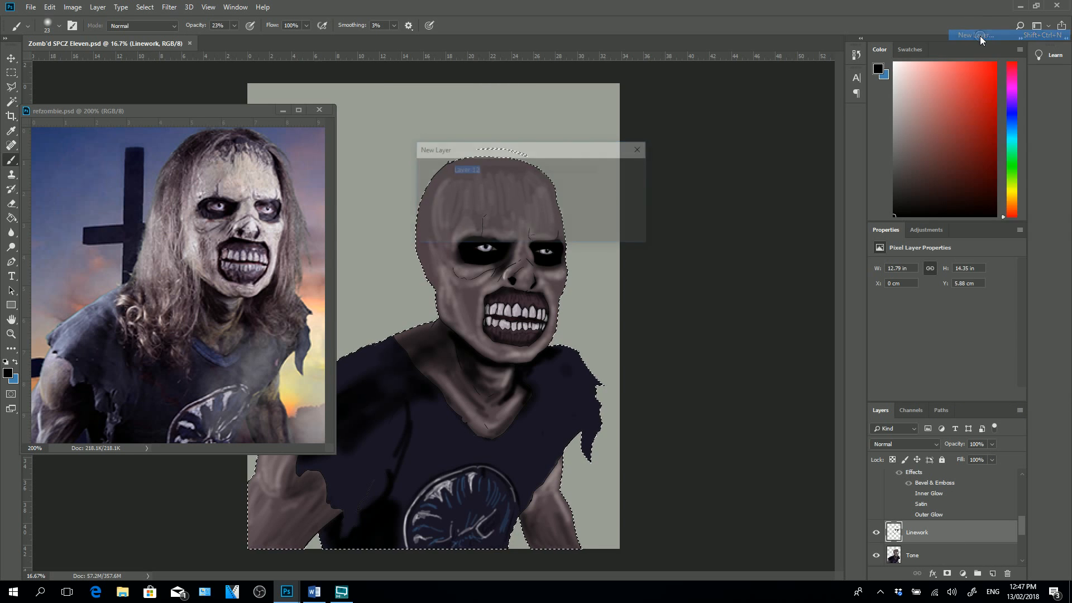
click(626, 171)
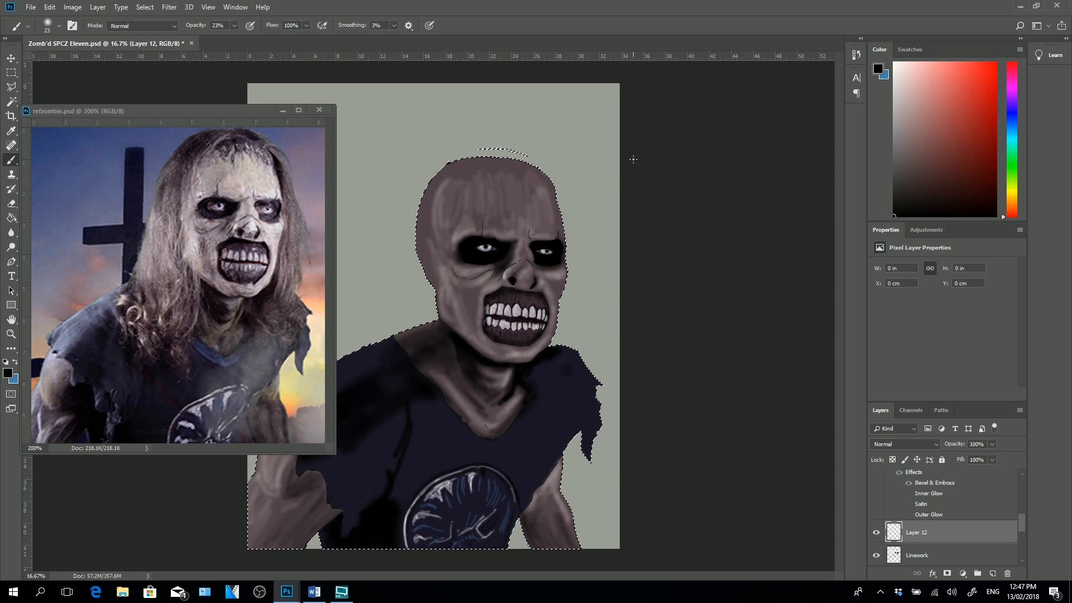
key(ctrl+d)
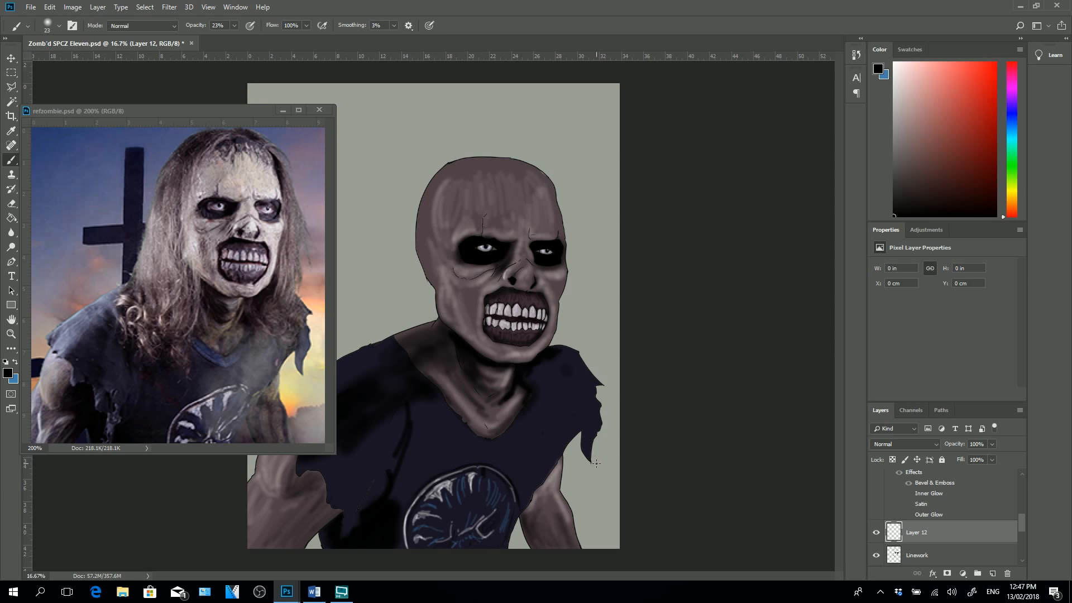
- Look through the General, Dry Media and Wet Media brush groups for a brush suited to painting hair
right_click(592, 463)
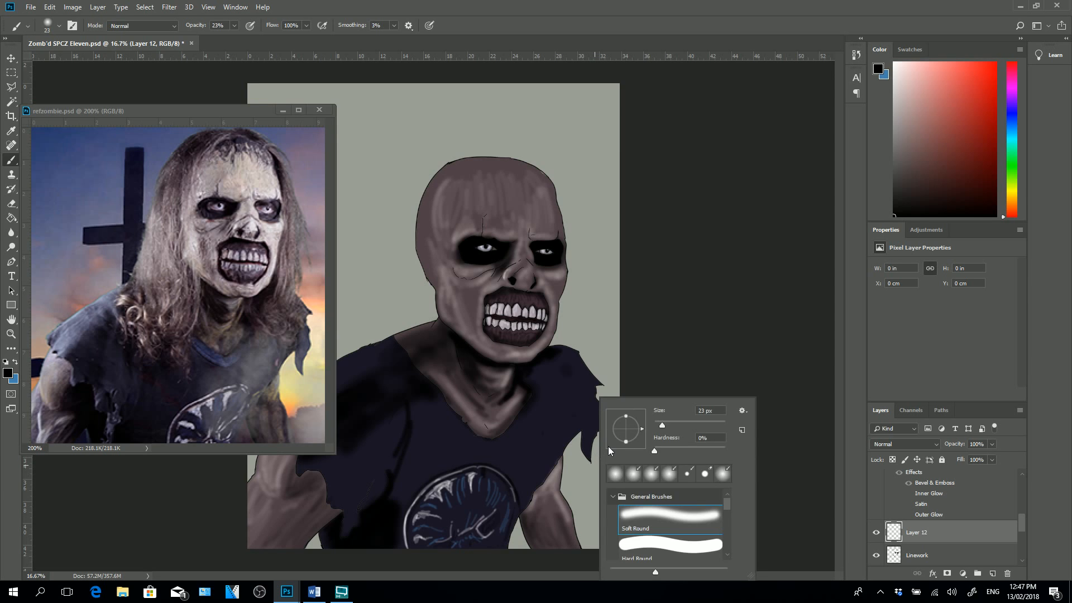
drag(728, 506, 726, 503)
click(617, 494)
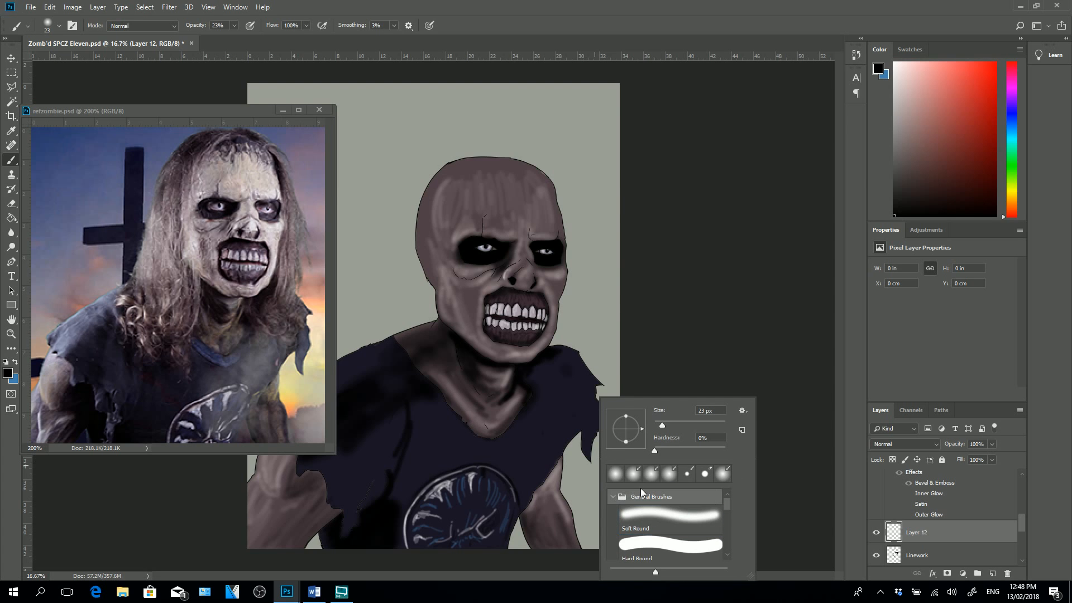
click(612, 496)
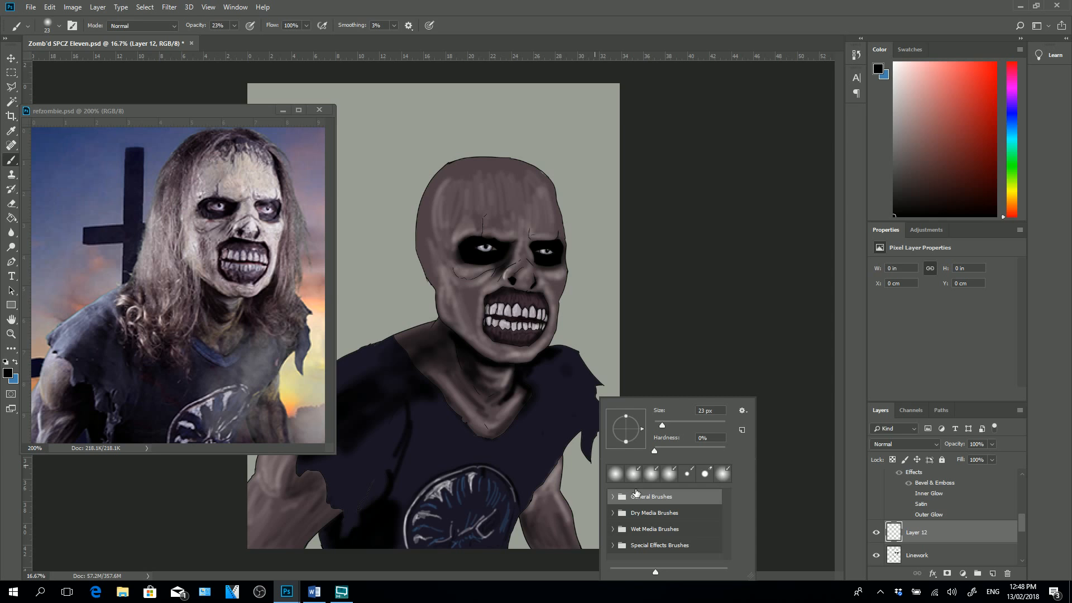
click(613, 513)
drag(728, 507, 726, 545)
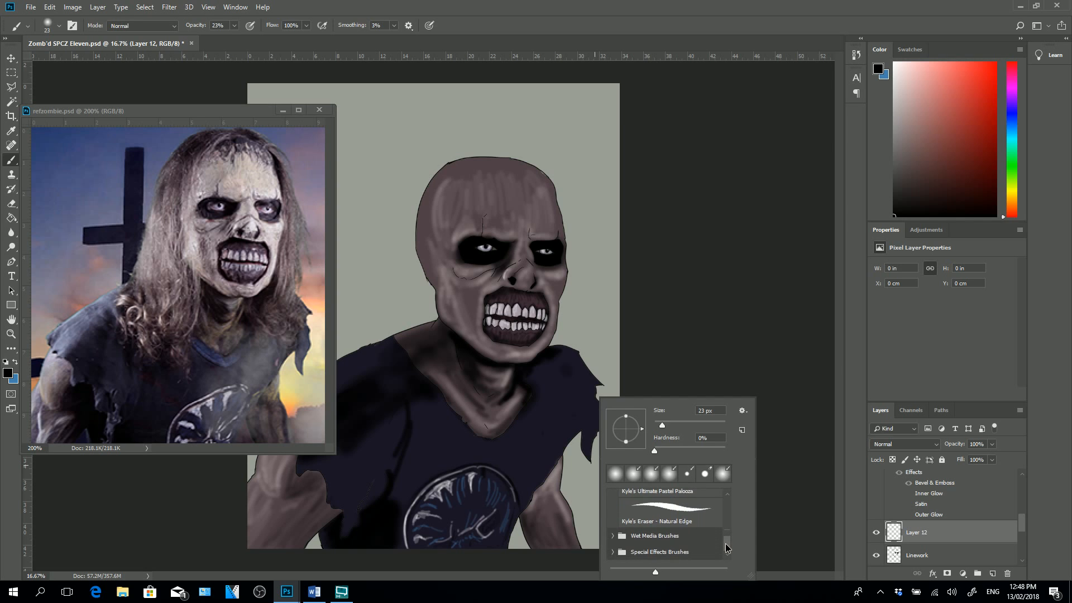
click(612, 536)
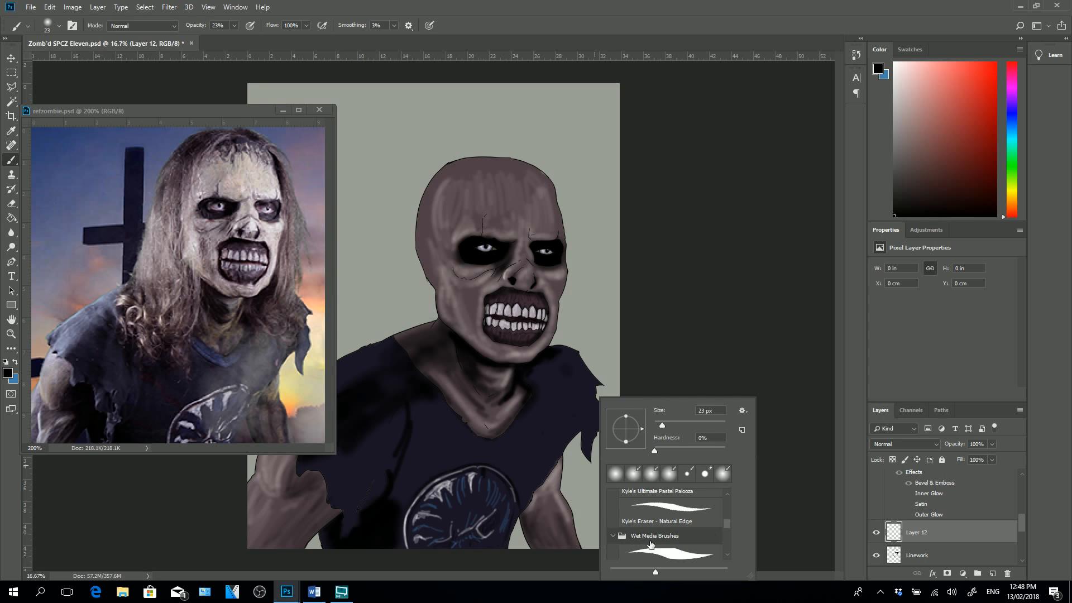
drag(726, 524, 725, 548)
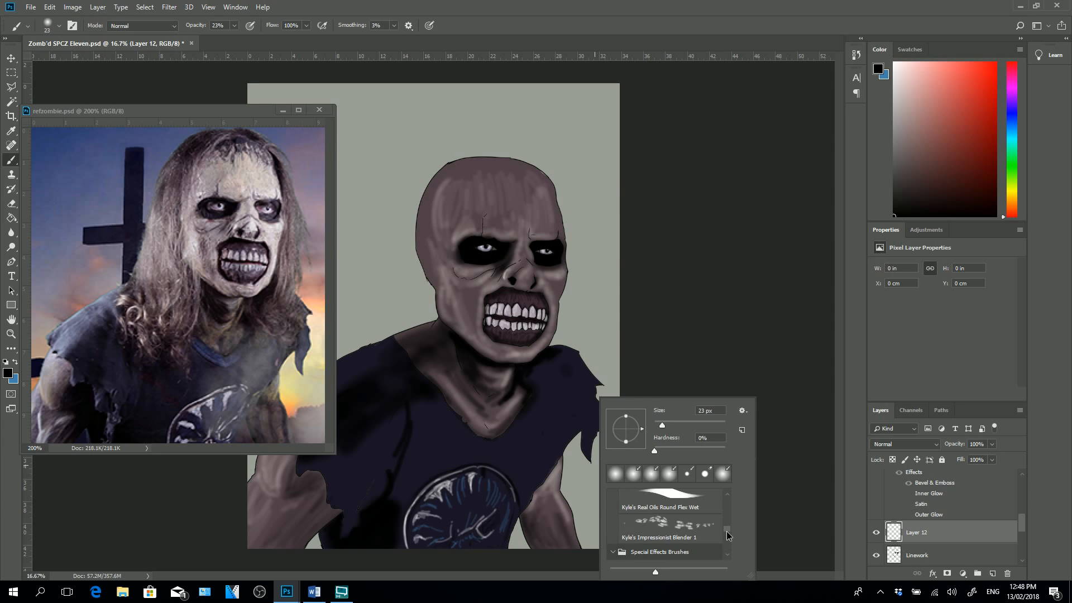
mouse_move(727, 535)
mouse_down()
mouse_move(727, 557)
mouse_move(735, 502)
mouse_up()
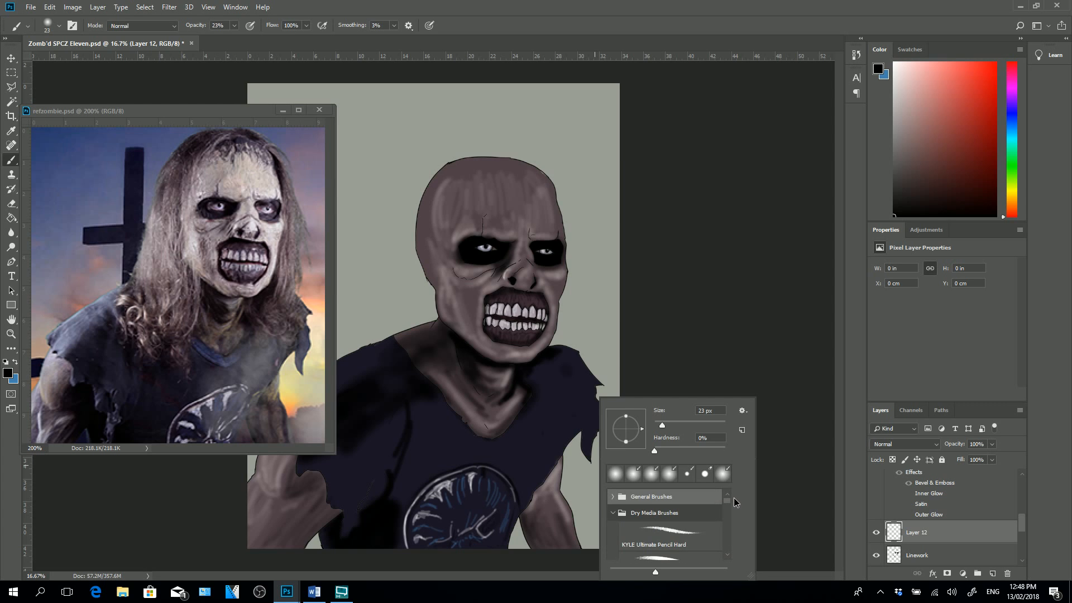
- Start importing brushes and go to the Brushes folder inside Dropbox's Installer folder
click(743, 412)
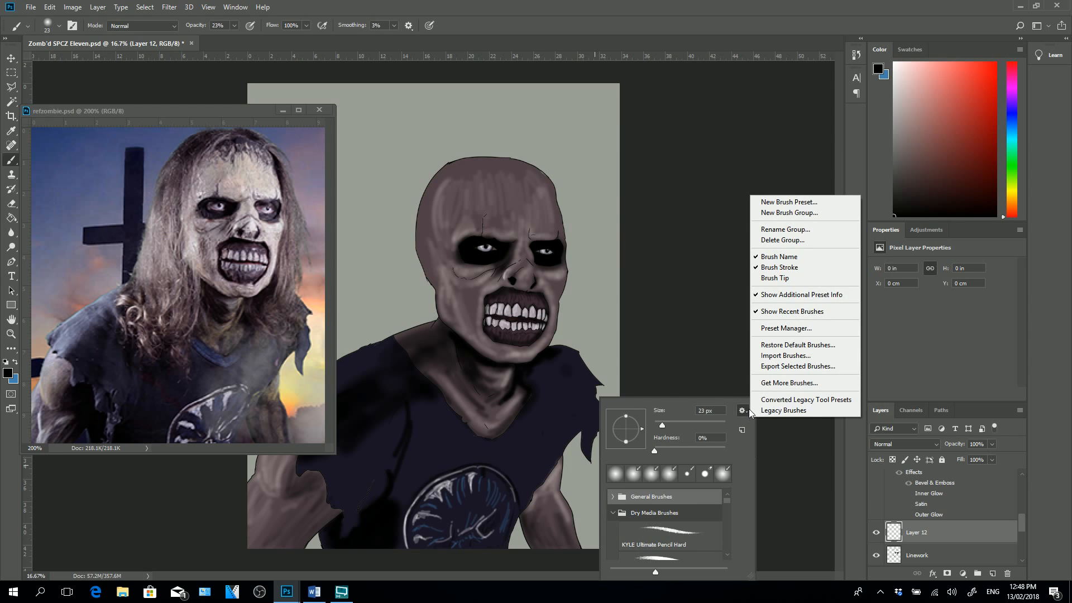
click(787, 356)
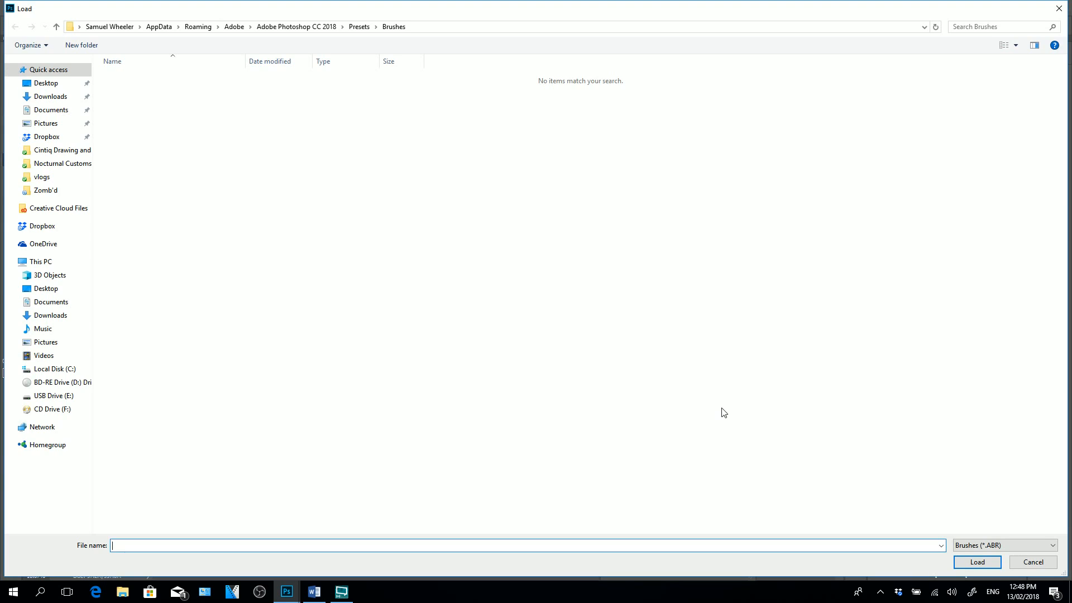
click(48, 226)
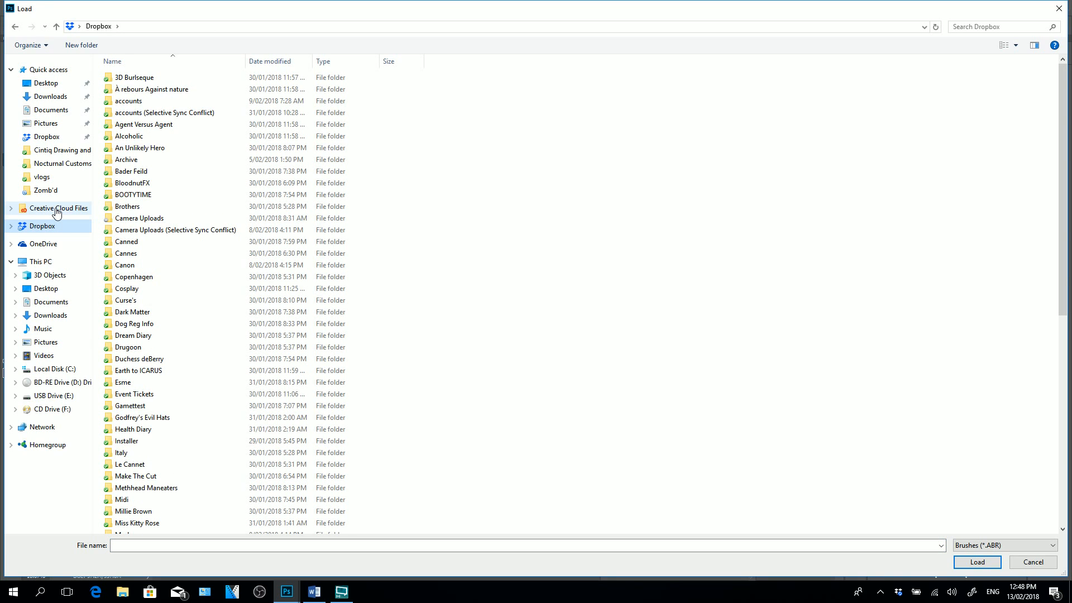
drag(1064, 272, 1066, 367)
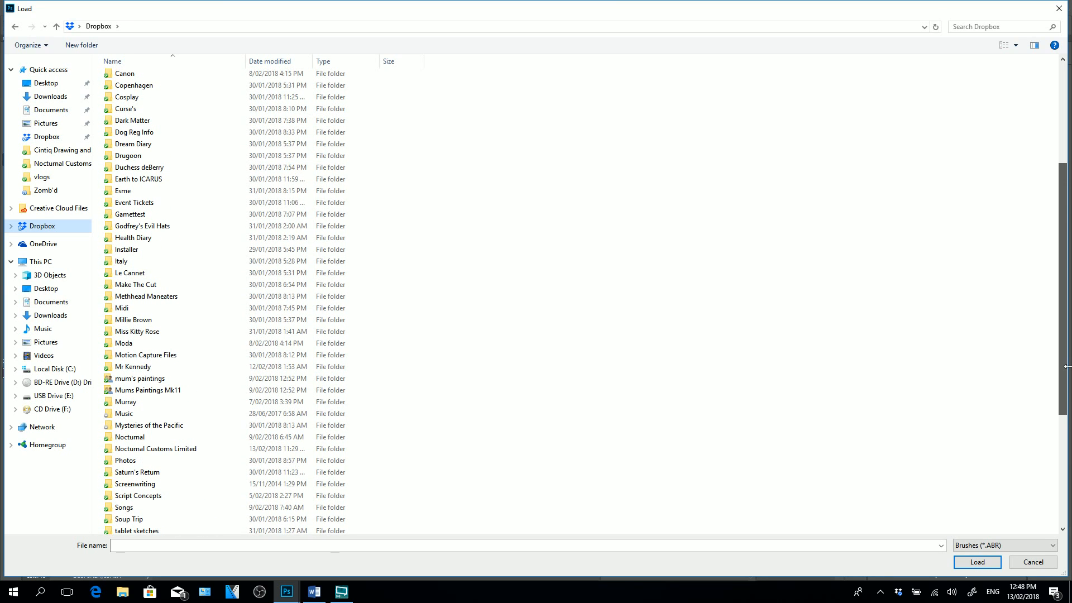
double_click(124, 249)
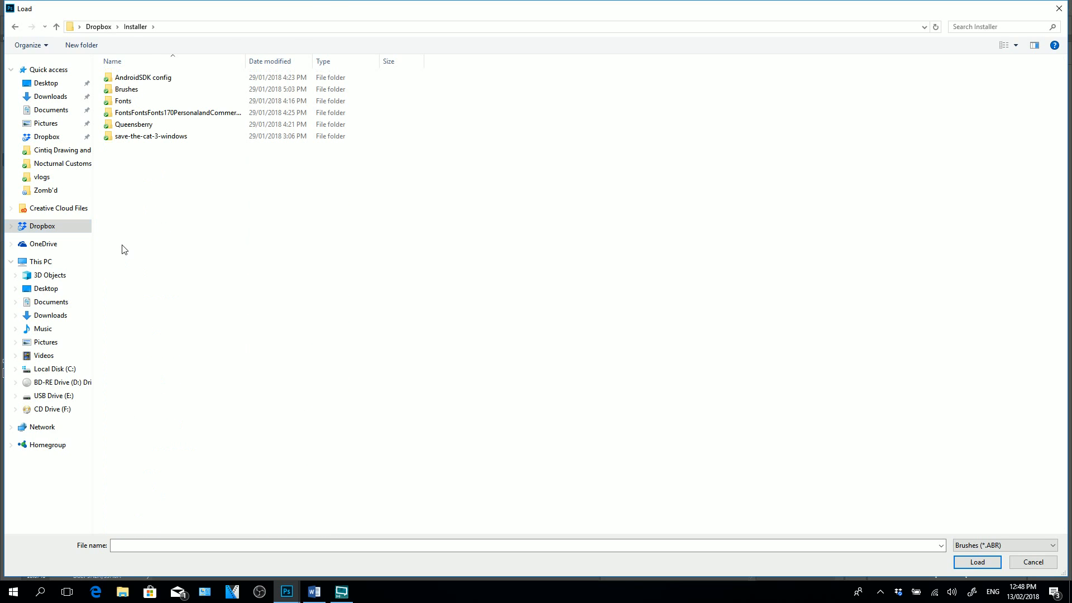
double_click(125, 83)
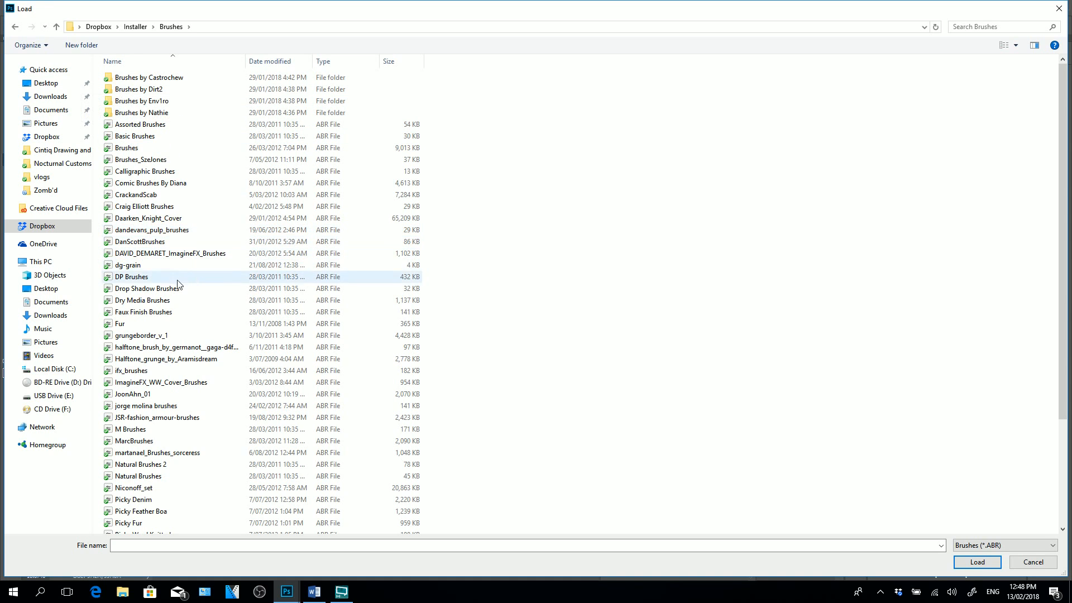
- Examine the brush files in the Brushes by Env1ro subfolder and the main Brushes folder for skin and hair sets
click(166, 100)
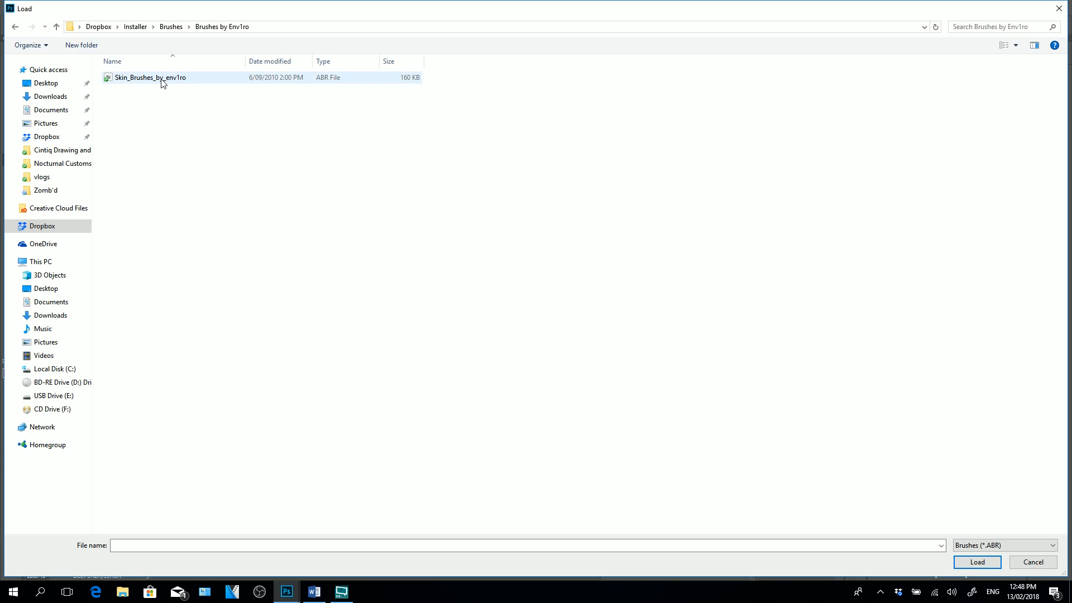
click(169, 27)
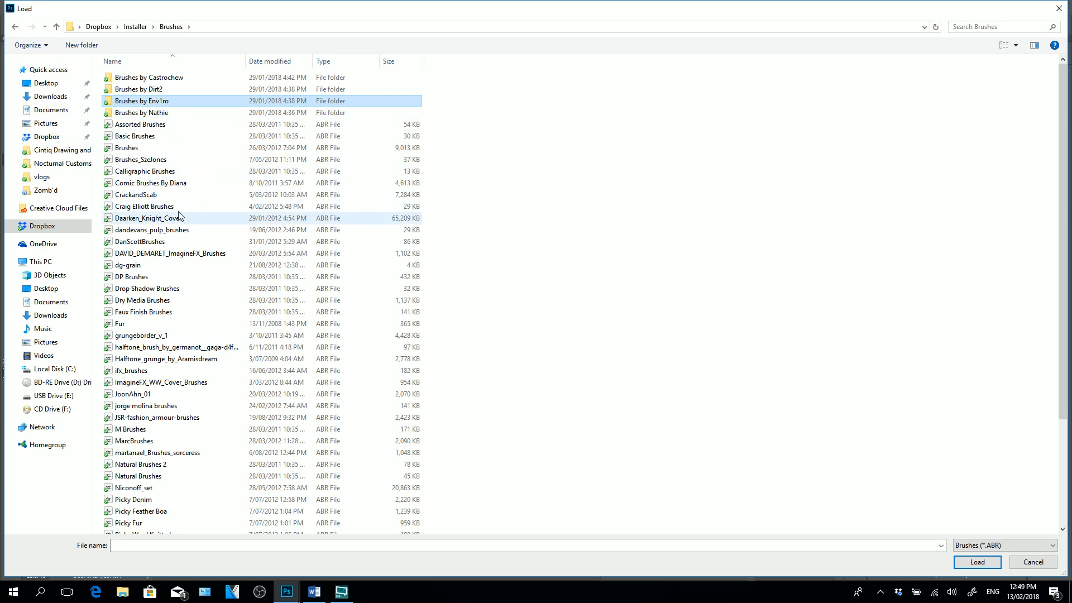
click(151, 194)
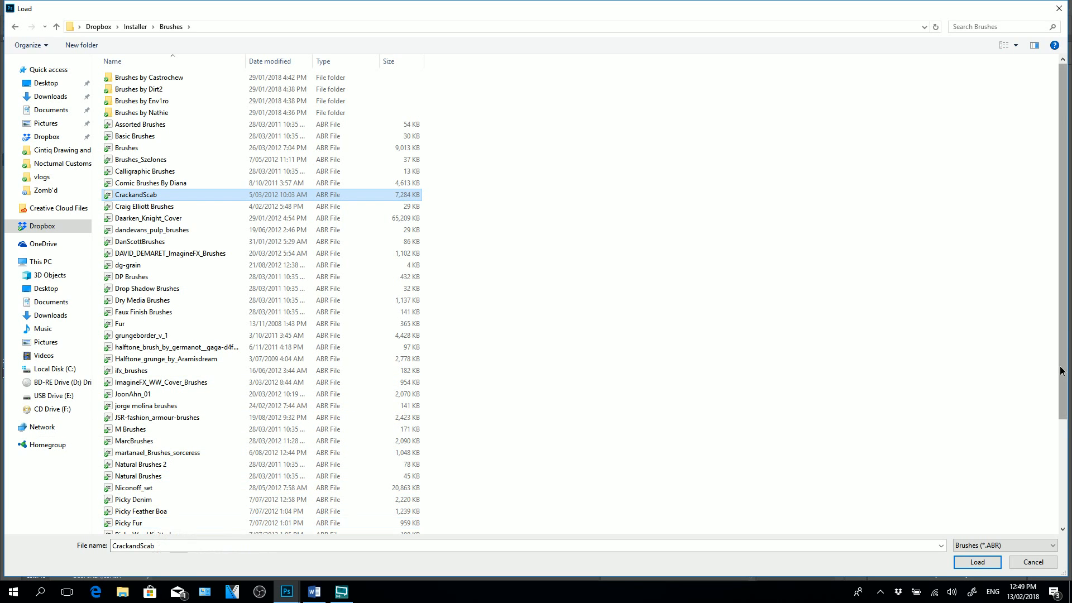
scroll(155, 525, down, 3)
scroll(261, 301, down, 2)
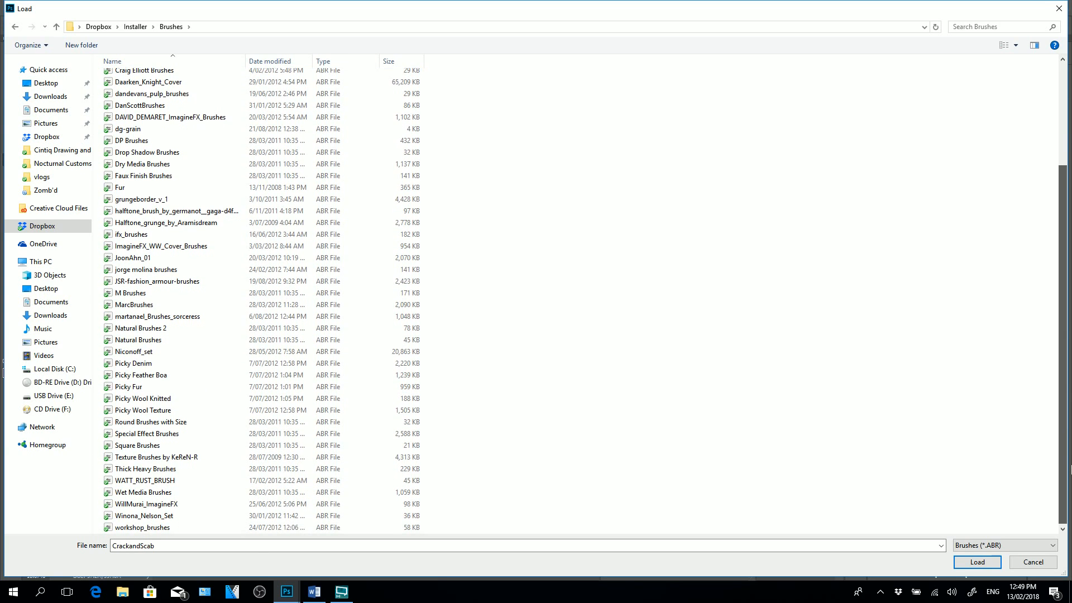
scroll(262, 302, up, 2)
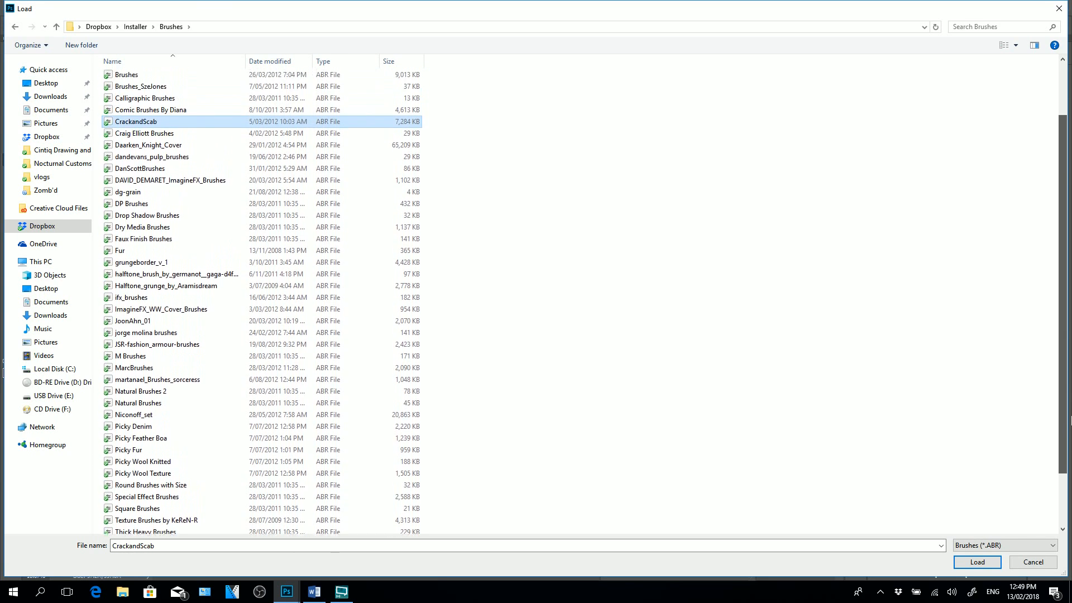
scroll(261, 302, up, 2)
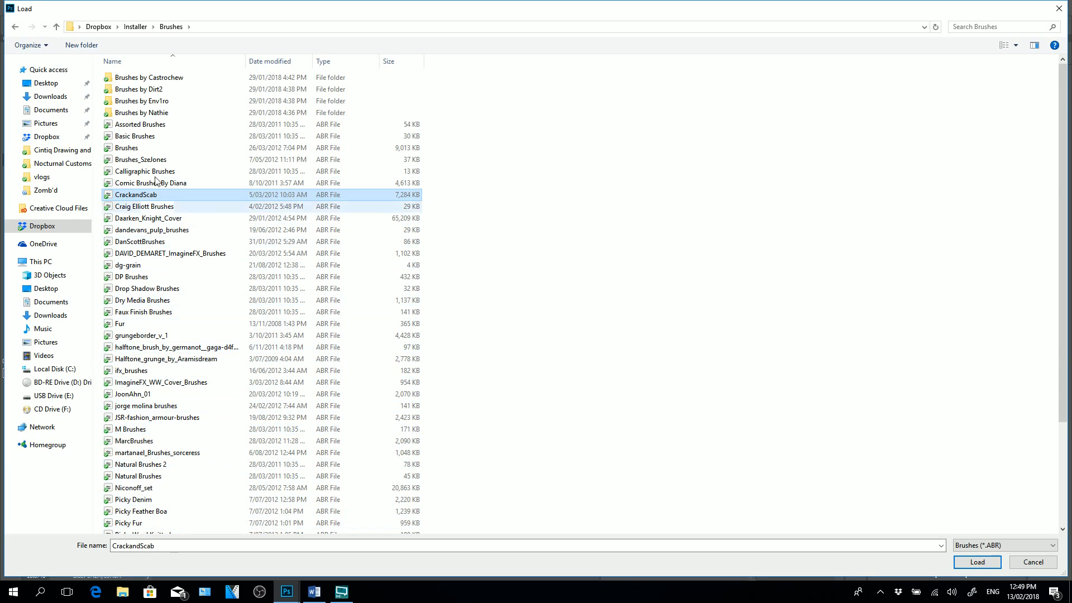
- Load the skin and hair texture brush set from the Brushes by Castrochew folder
click(165, 81)
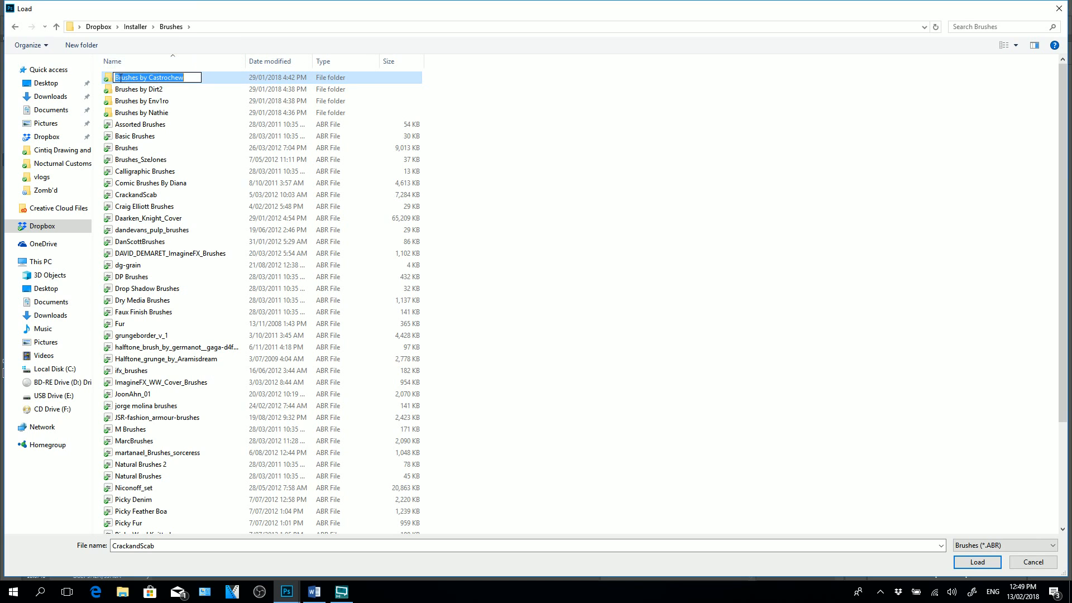
double_click(111, 78)
click(180, 78)
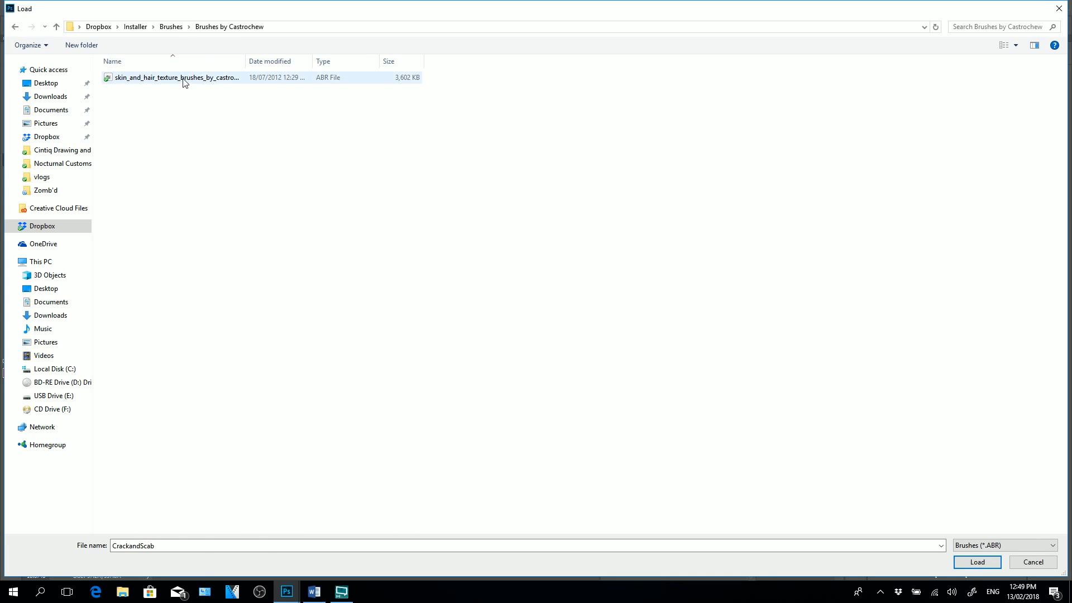
click(976, 563)
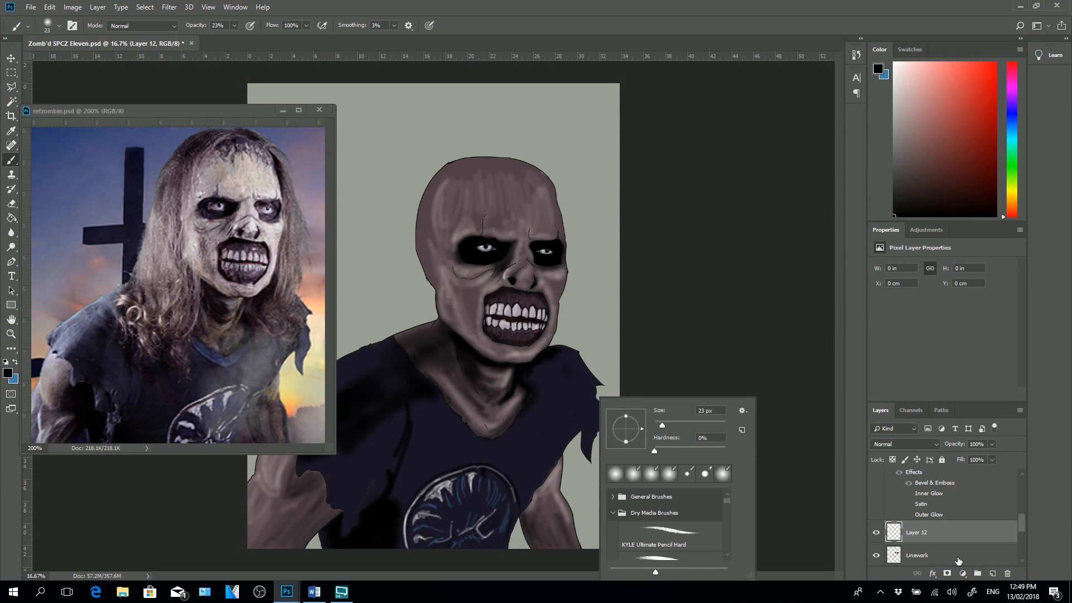
- Collapse the Dry Media, Wet Media and Special Effects brush groups to reach the imported set
click(613, 513)
click(612, 532)
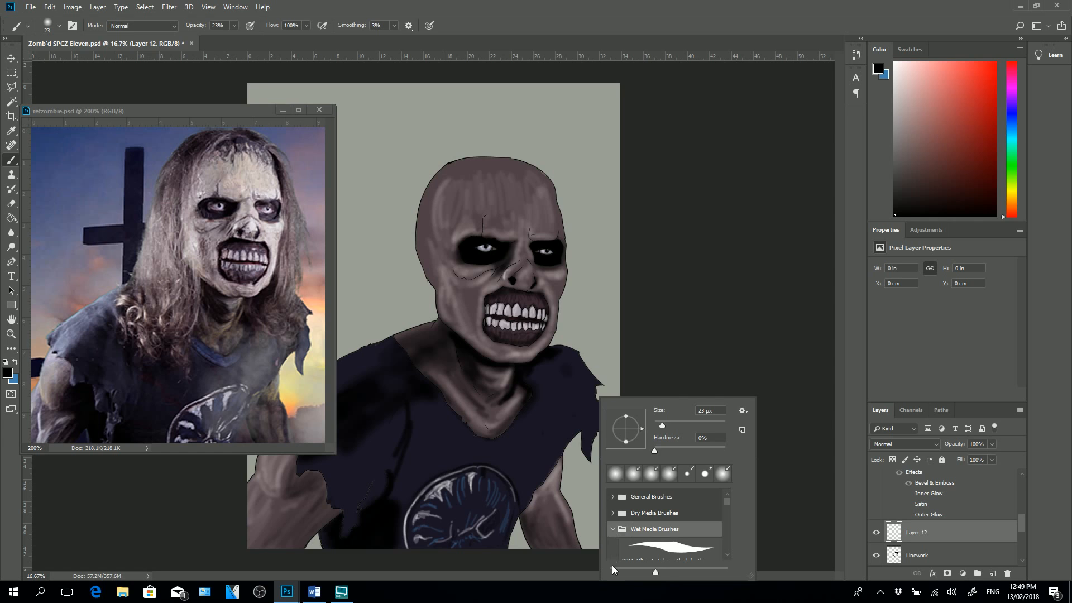
click(613, 531)
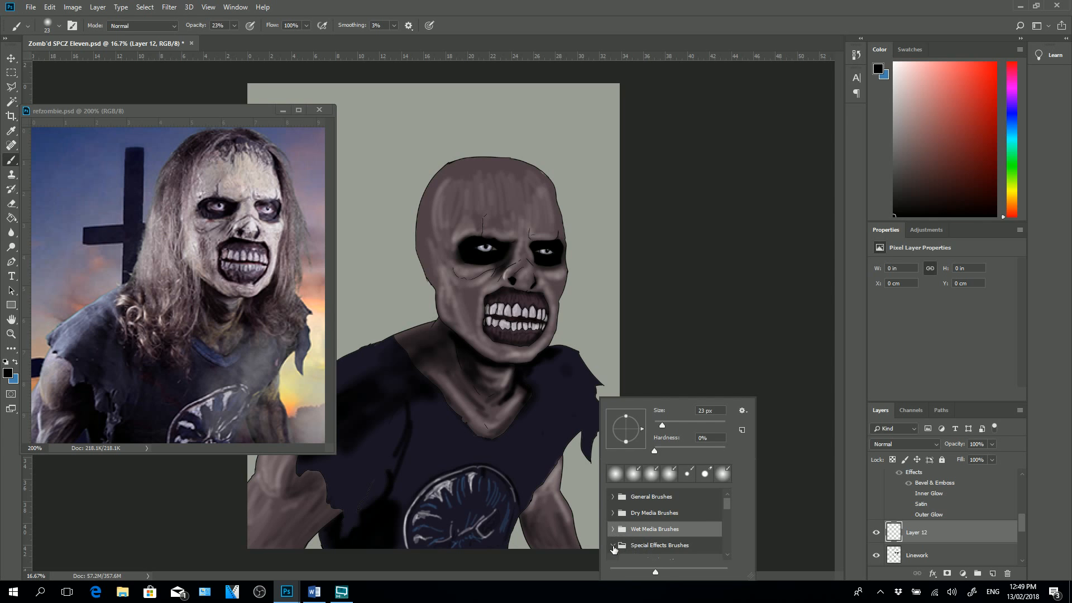
click(613, 549)
scroll(724, 526, down, 1)
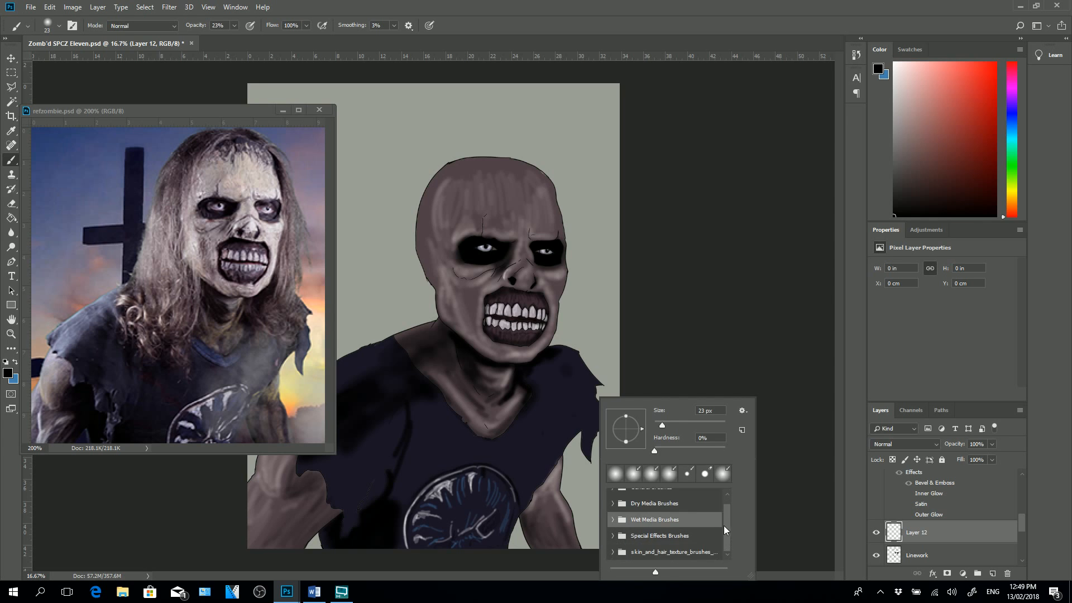
- Expand the imported skin and hair texture brush group and choose the Hair Base 2 brush
click(614, 553)
scroll(726, 508, down, 3)
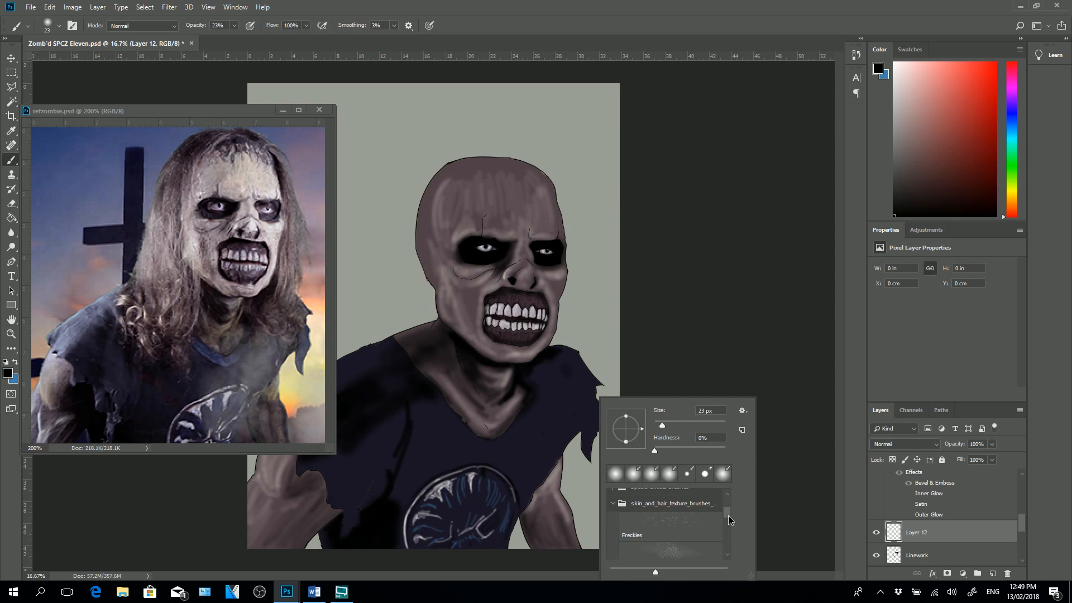
scroll(729, 520, down, 4)
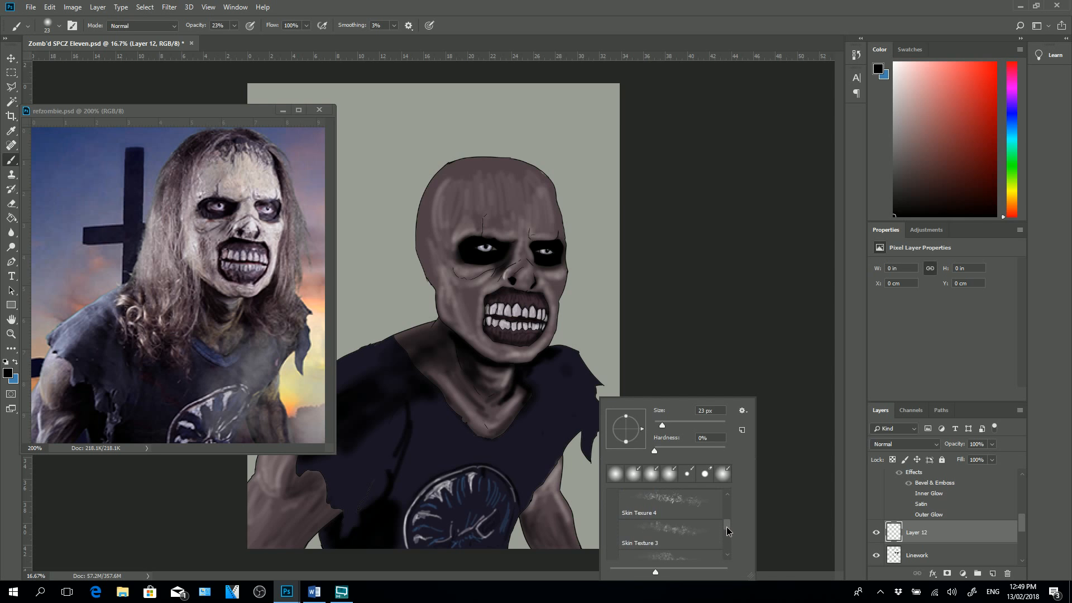
scroll(728, 531, down, 2)
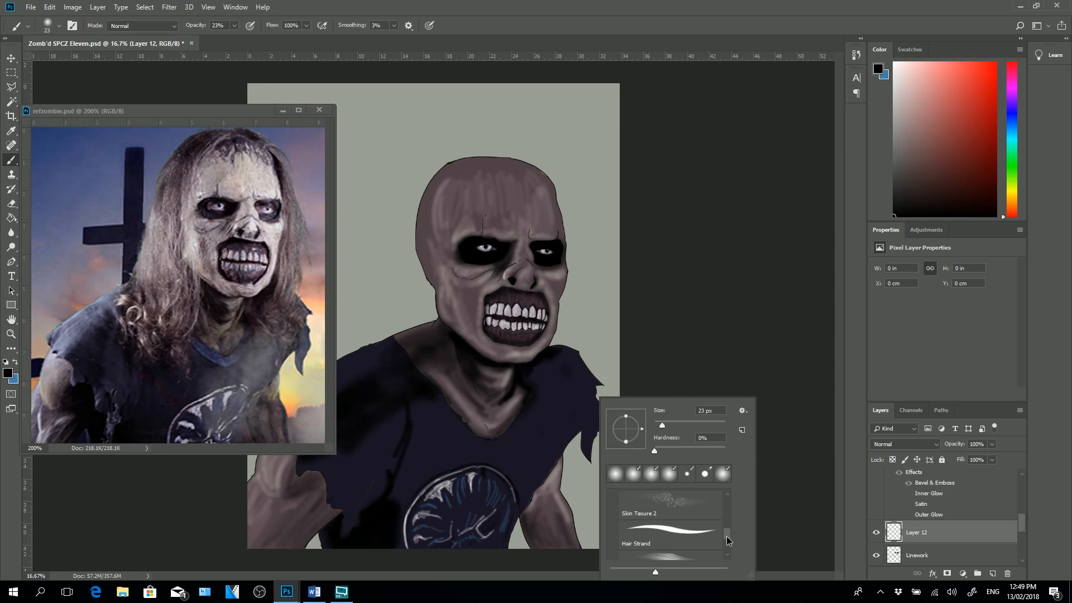
scroll(727, 539, down, 2)
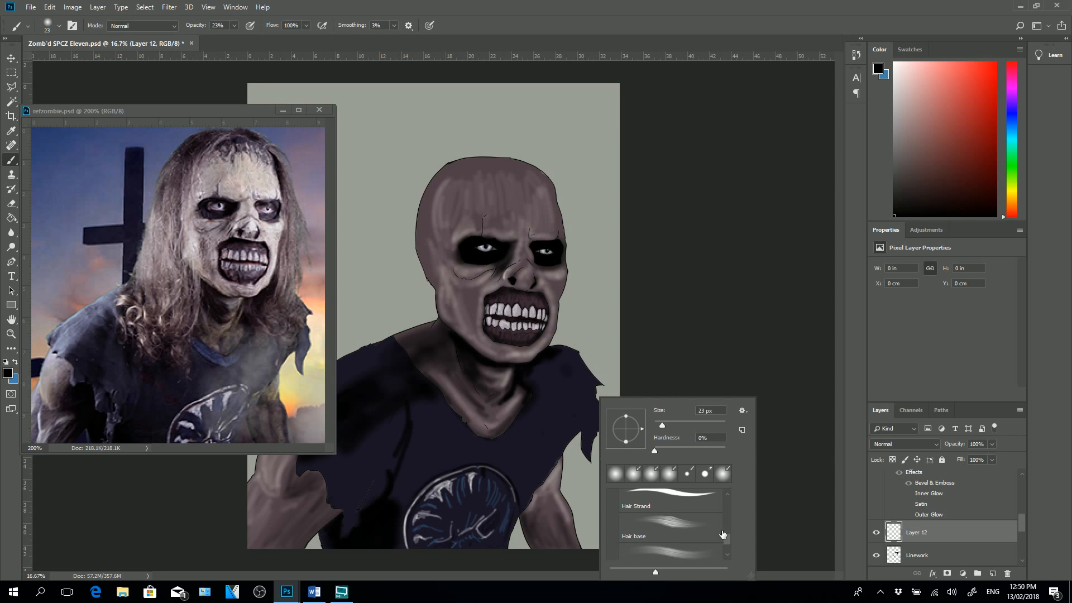
scroll(728, 545, down, 3)
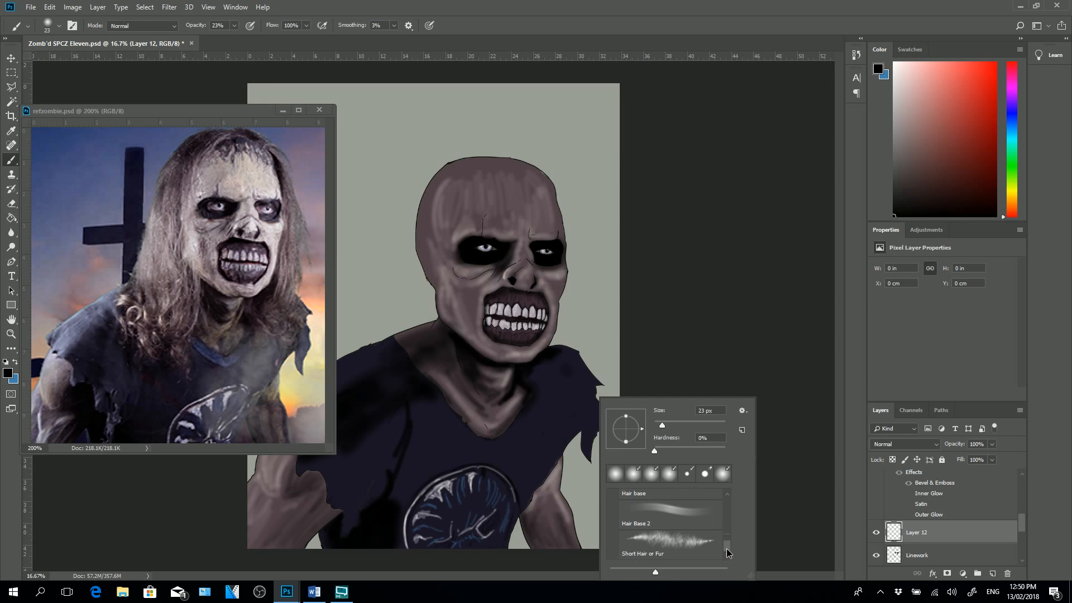
drag(728, 549, 727, 544)
click(683, 544)
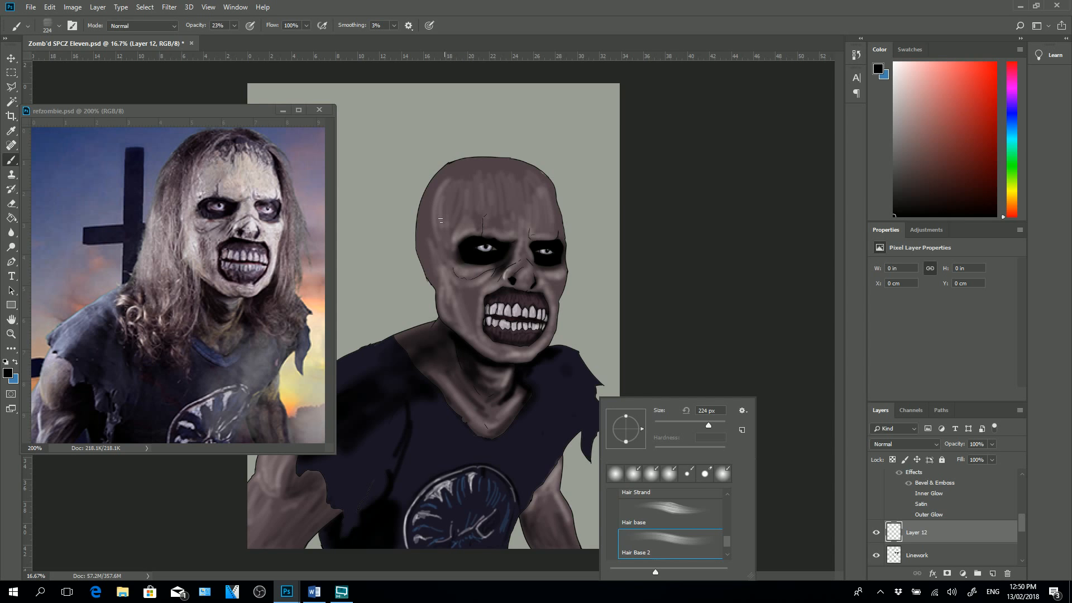
- Sample a muted mauve-brown from the long hair in the reference photo and return to the painting with the Brush tool
key(i)
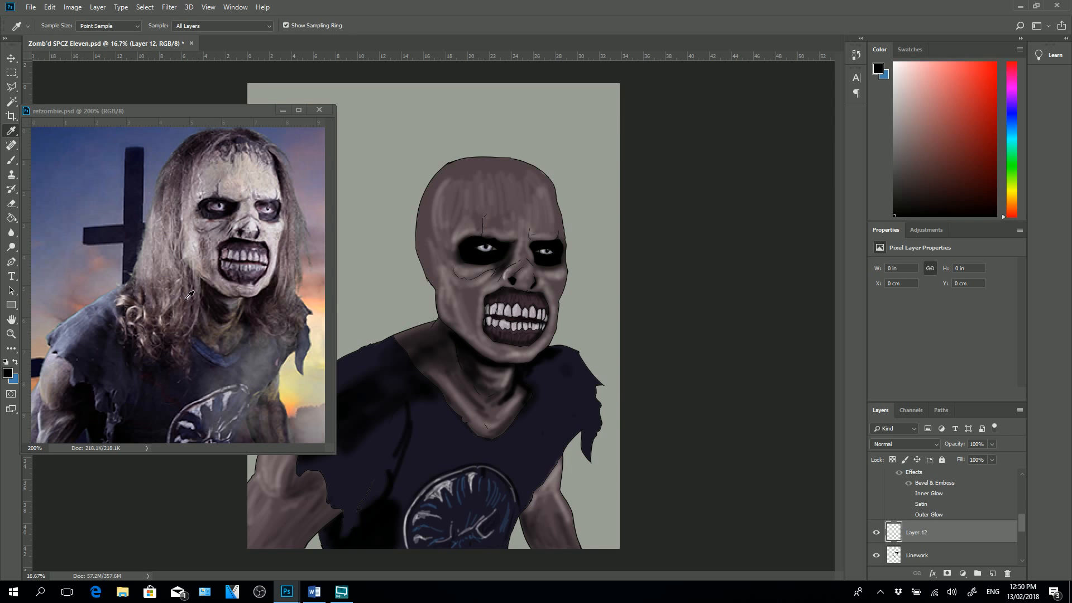
click(190, 297)
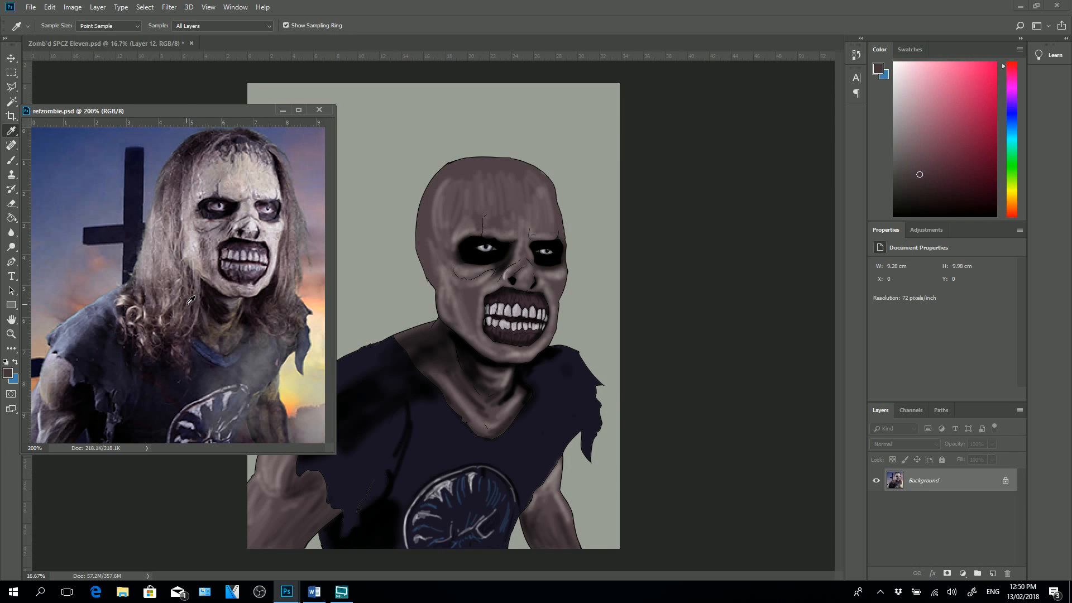
mouse_move(190, 302)
mouse_down()
mouse_move(177, 302)
mouse_move(178, 316)
mouse_up()
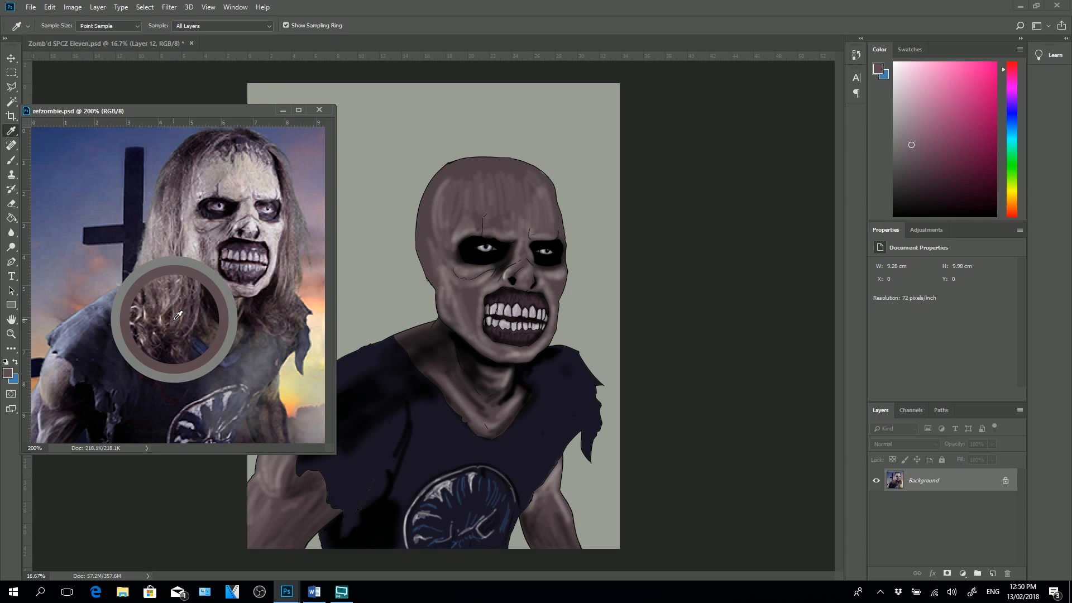
drag(179, 316, 172, 309)
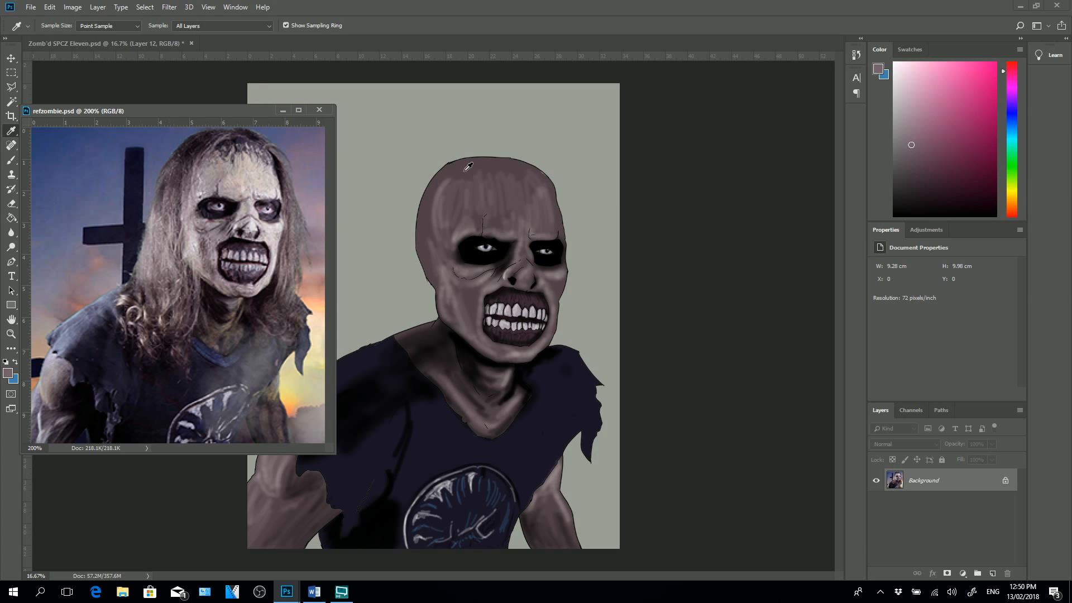
click(11, 160)
click(749, 463)
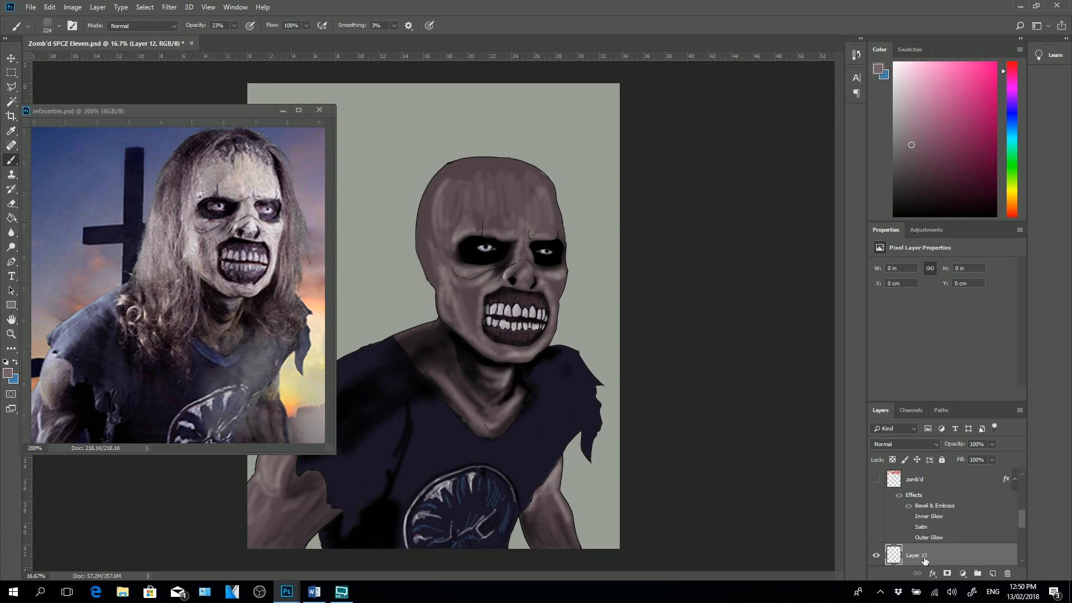
- Rename Layer 12 as Hair and save the document
double_click(923, 556)
text(Hair)
key(Return)
key(ctrl+s)
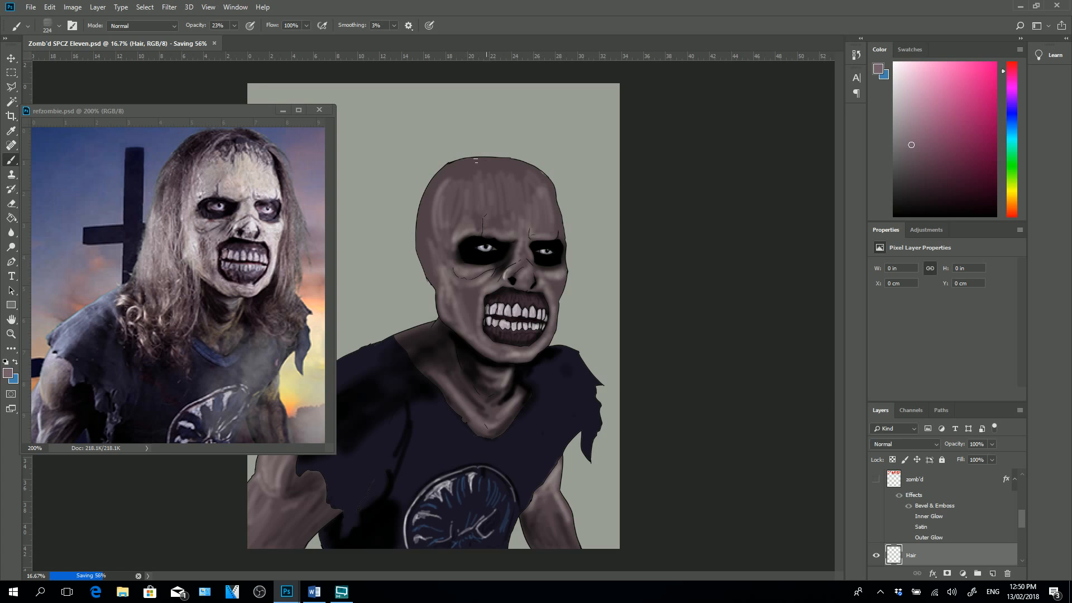
- Set the brush opacity to 100% and paint mauve-brown base strands down the left side of the head to the shoulder
mouse_move(489, 162)
mouse_down()
mouse_move(451, 205)
mouse_move(401, 297)
mouse_up()
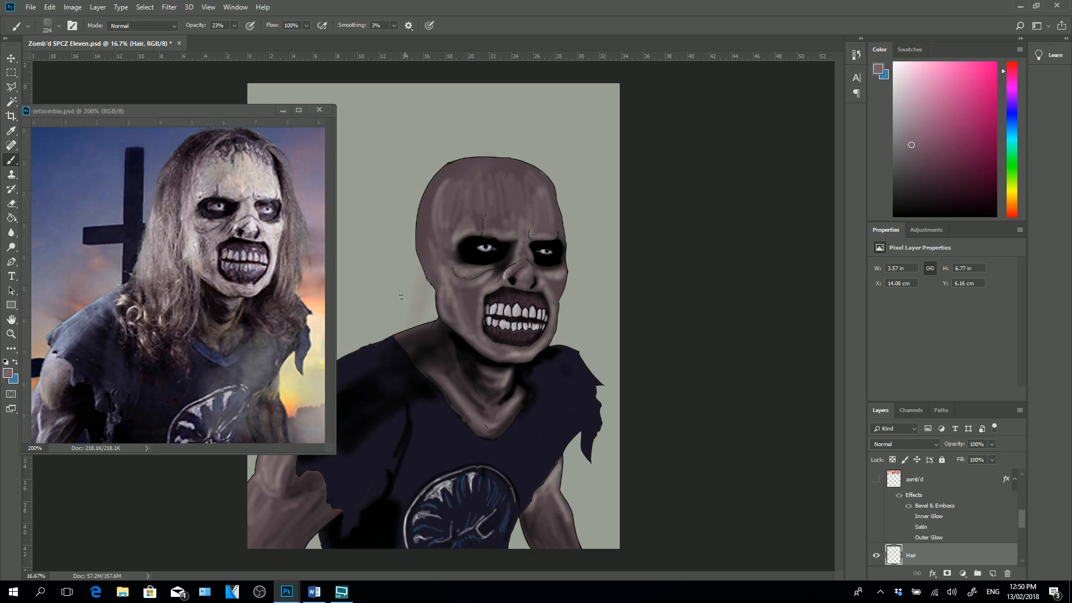
drag(234, 25, 371, 23)
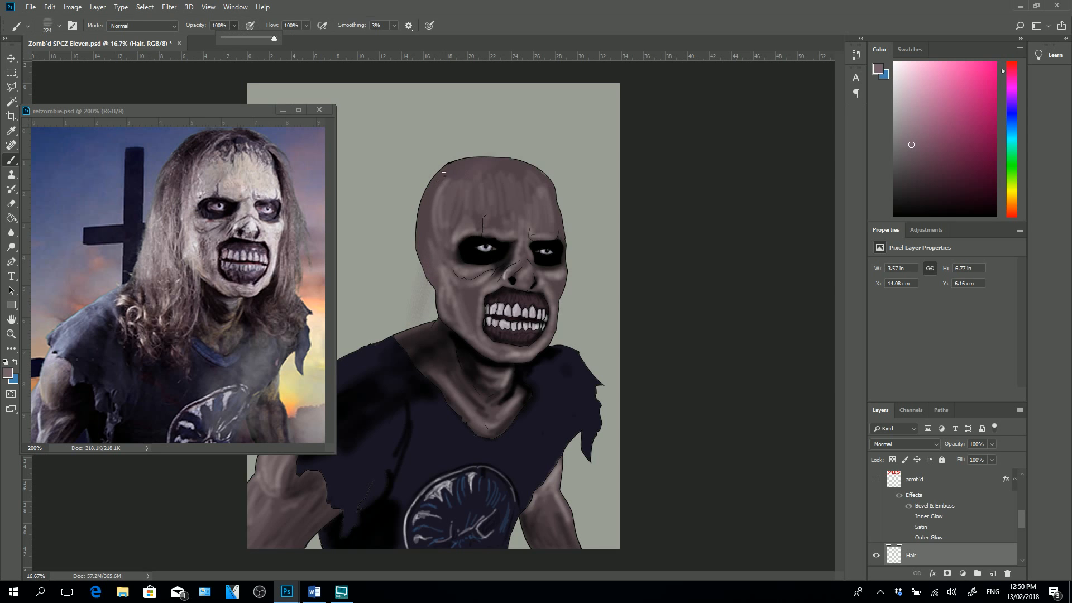
drag(426, 214, 398, 324)
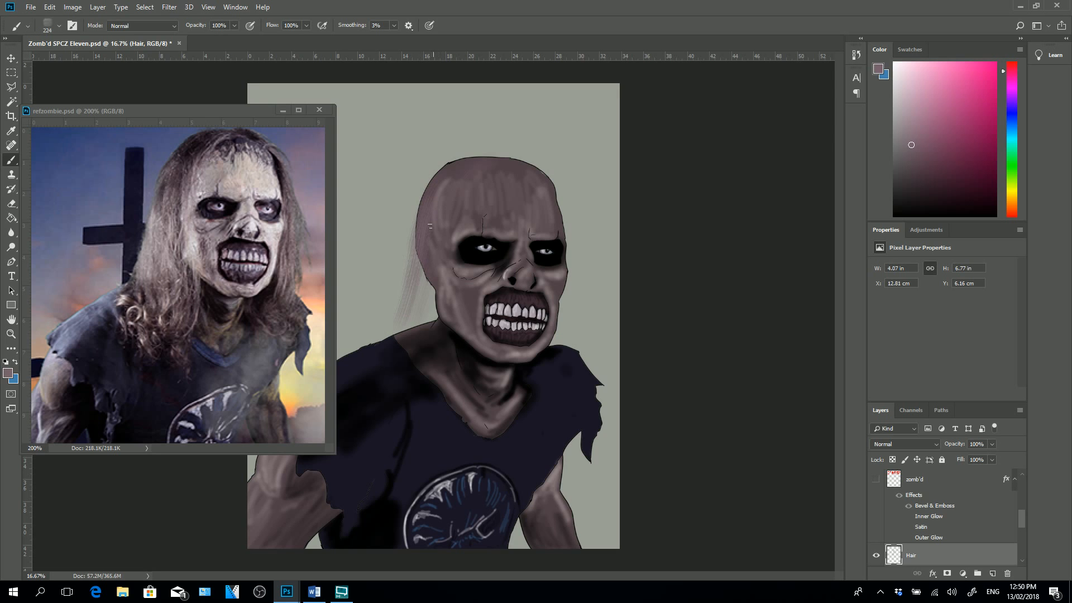
drag(429, 232, 412, 334)
mouse_move(427, 274)
mouse_down()
mouse_move(411, 349)
mouse_move(405, 325)
mouse_move(384, 353)
mouse_move(399, 364)
mouse_move(428, 322)
mouse_move(427, 360)
mouse_up()
drag(431, 294, 422, 396)
drag(432, 174, 397, 307)
mouse_move(414, 222)
mouse_down()
mouse_move(396, 310)
mouse_move(359, 340)
mouse_up()
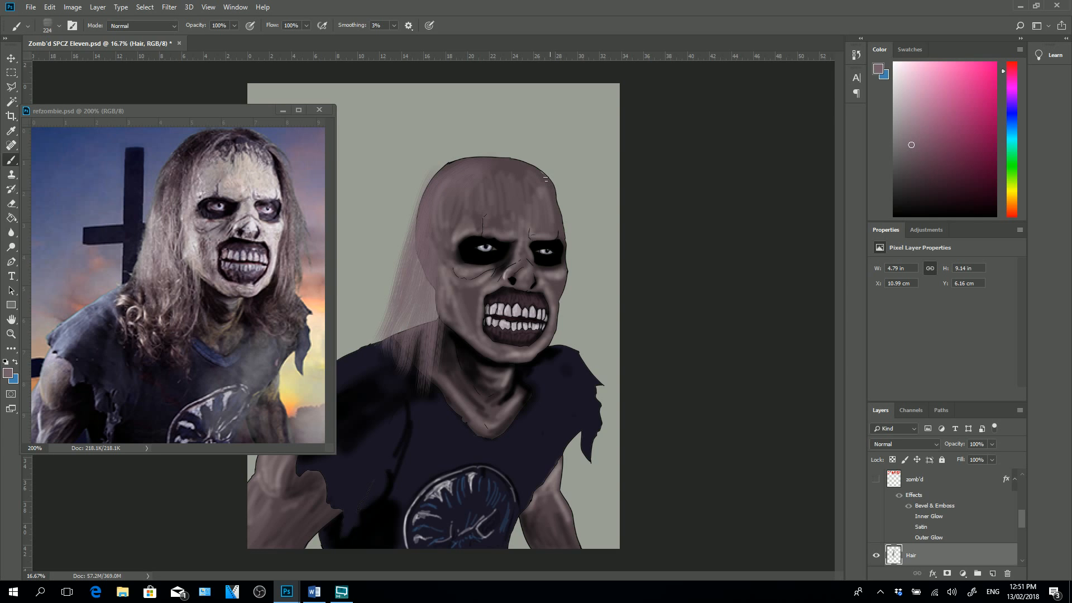
- Paint base strands down the right side of the head and fill out the left hair and the ends over both shoulders
drag(546, 178, 575, 234)
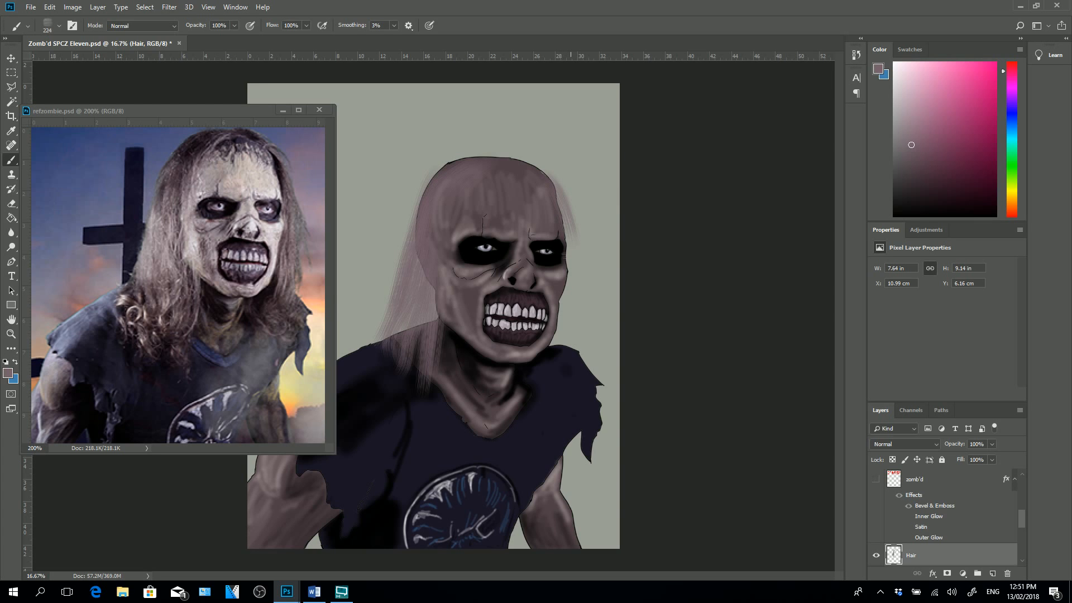
drag(571, 245, 565, 363)
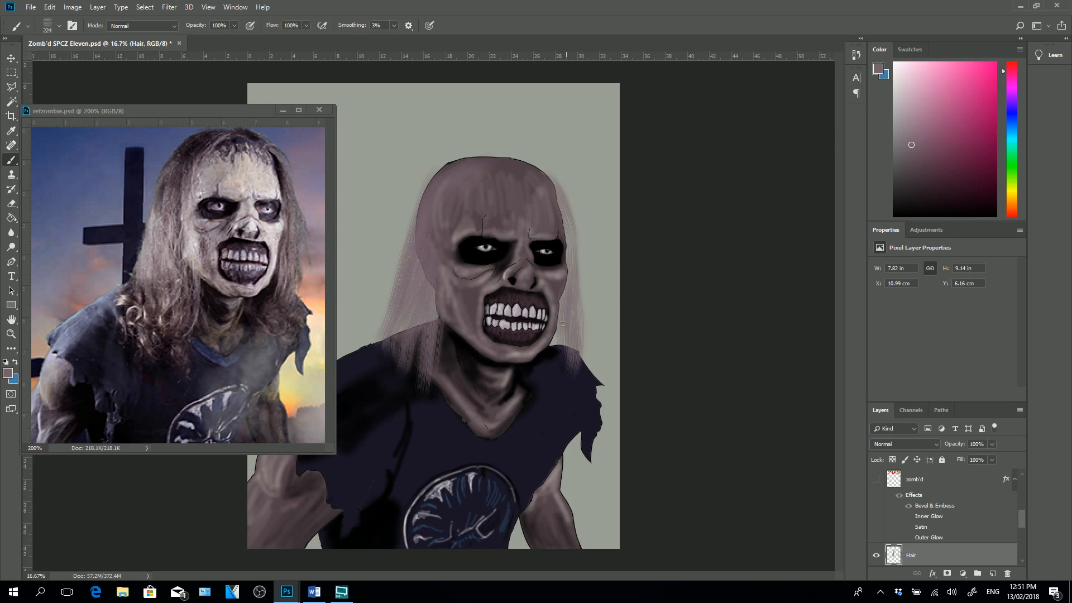
mouse_move(445, 166)
mouse_down()
mouse_move(408, 218)
mouse_move(423, 200)
mouse_move(393, 318)
mouse_up()
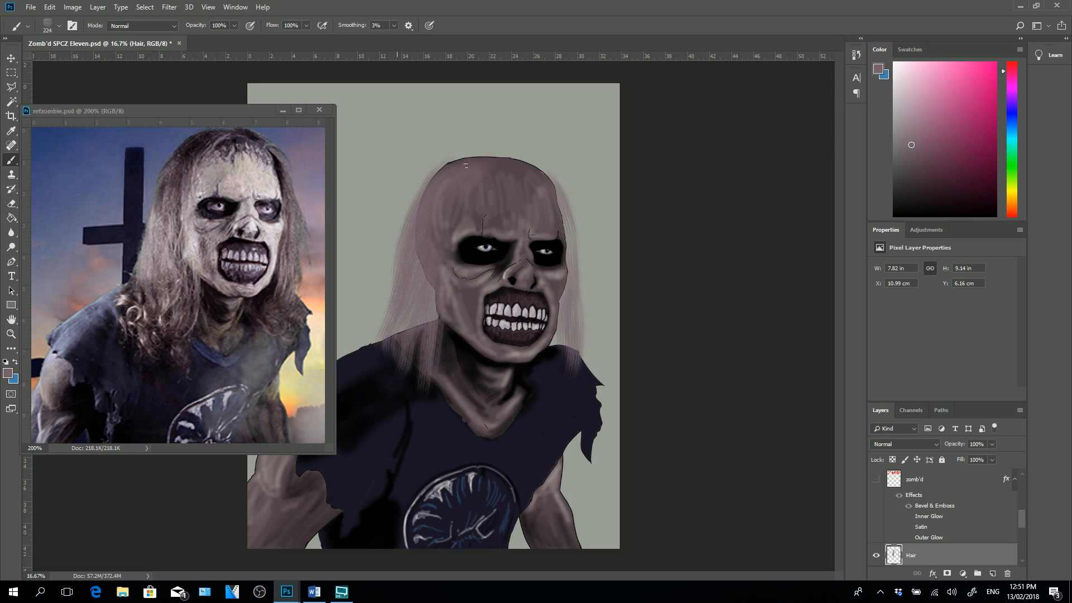
drag(466, 165, 450, 163)
mouse_move(400, 335)
mouse_down()
mouse_move(388, 380)
mouse_move(420, 379)
mouse_move(423, 416)
mouse_move(448, 420)
mouse_up()
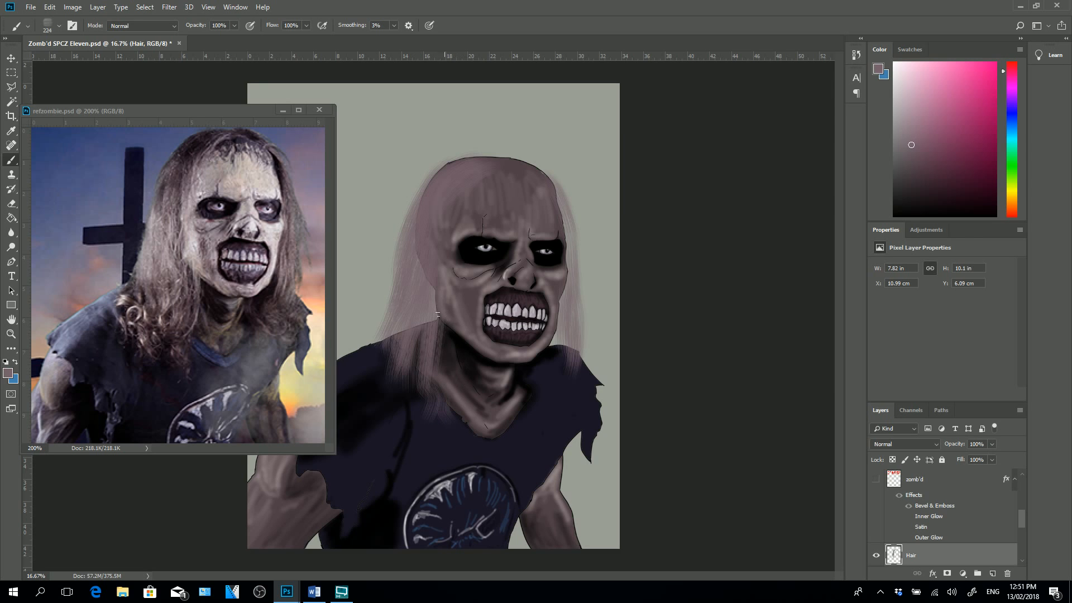
mouse_move(439, 327)
mouse_down()
mouse_move(435, 388)
mouse_move(414, 380)
mouse_move(412, 408)
mouse_up()
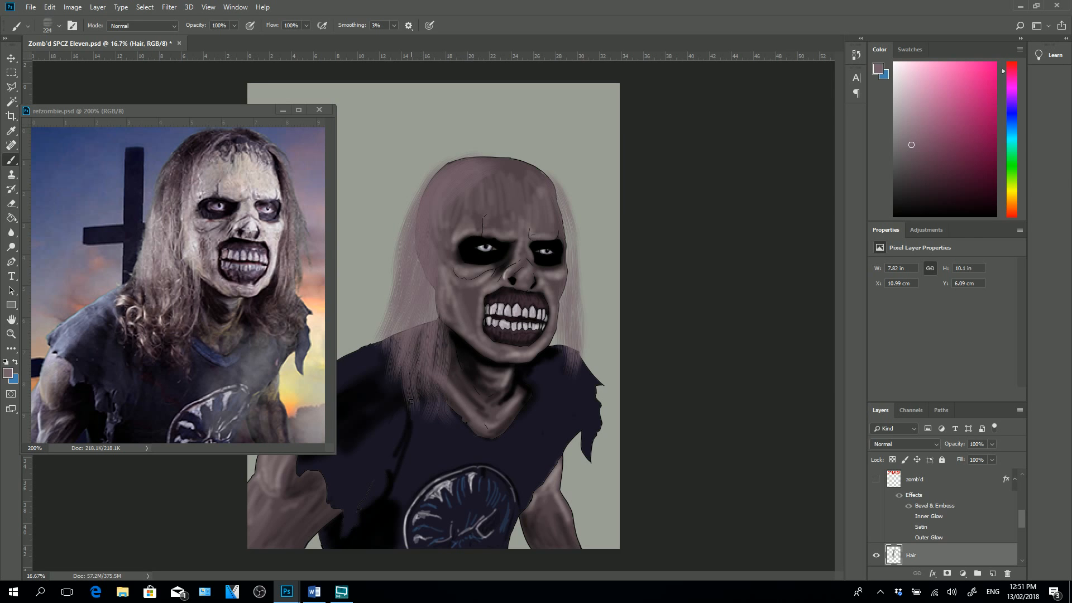
mouse_move(396, 357)
mouse_down()
mouse_move(389, 401)
mouse_move(399, 385)
mouse_up()
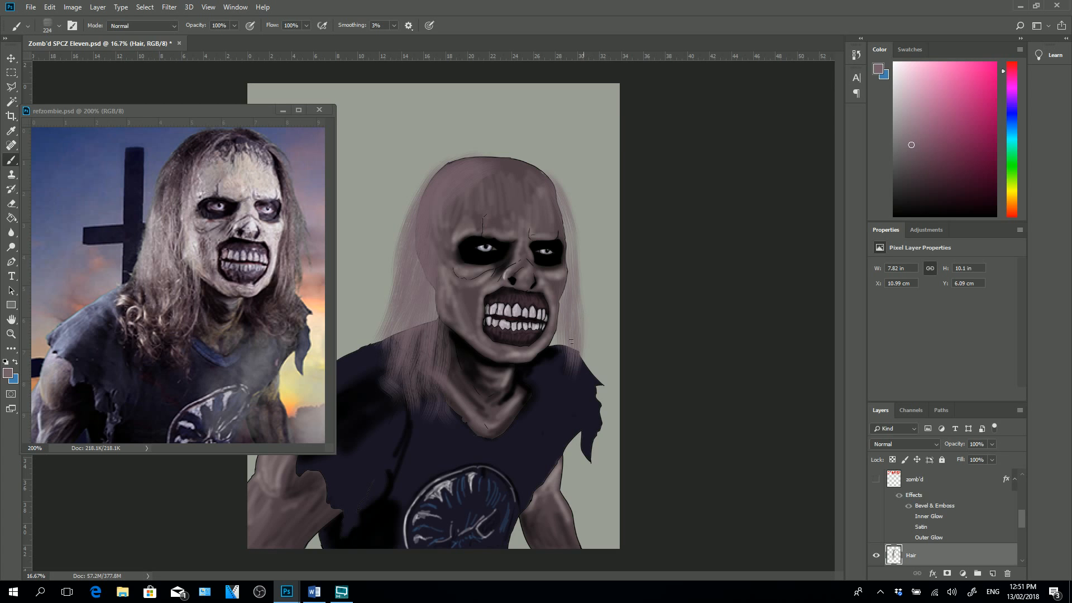
drag(558, 344, 547, 387)
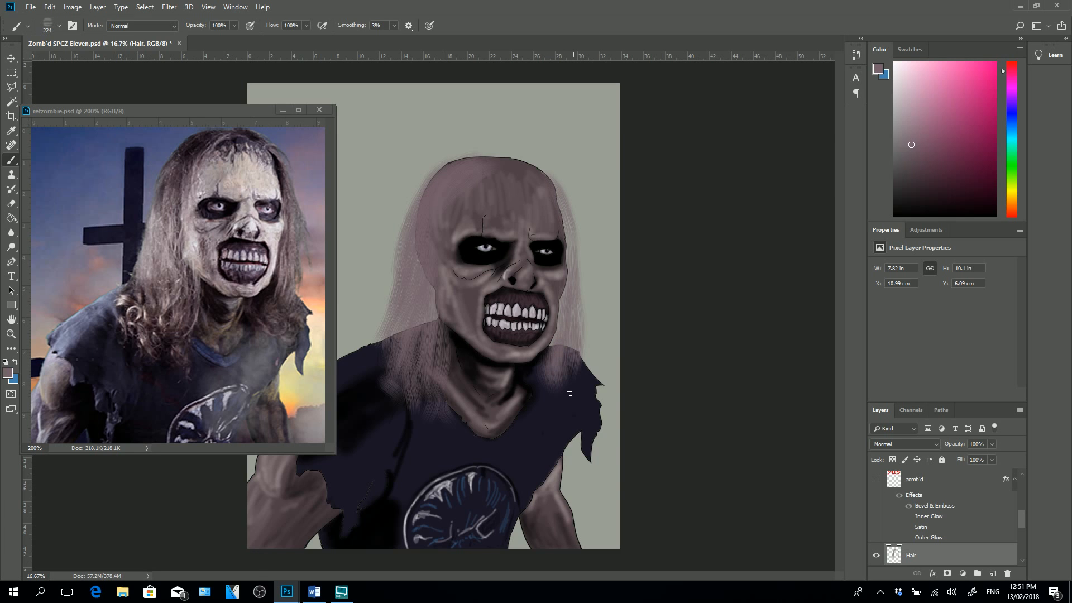
- Reset the colours to black and paint dark roots across the top of the head and down the right temple
click(6, 362)
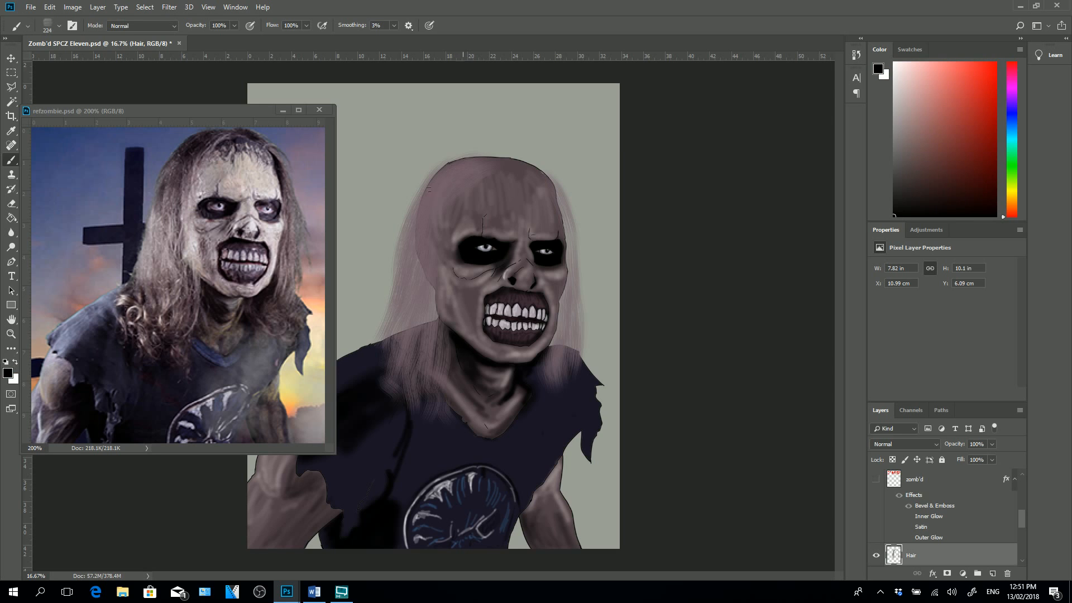
mouse_move(463, 162)
mouse_down()
mouse_move(432, 181)
mouse_move(443, 191)
mouse_move(478, 165)
mouse_move(435, 227)
mouse_move(487, 166)
mouse_move(433, 229)
mouse_up()
mouse_move(468, 164)
mouse_down()
mouse_move(453, 184)
mouse_move(491, 159)
mouse_move(465, 159)
mouse_move(513, 155)
mouse_move(545, 171)
mouse_move(484, 153)
mouse_up()
mouse_move(508, 156)
mouse_down()
mouse_move(553, 165)
mouse_move(530, 160)
mouse_move(555, 187)
mouse_move(540, 162)
mouse_move(501, 157)
mouse_move(542, 168)
mouse_move(562, 195)
mouse_move(549, 176)
mouse_move(569, 253)
mouse_up()
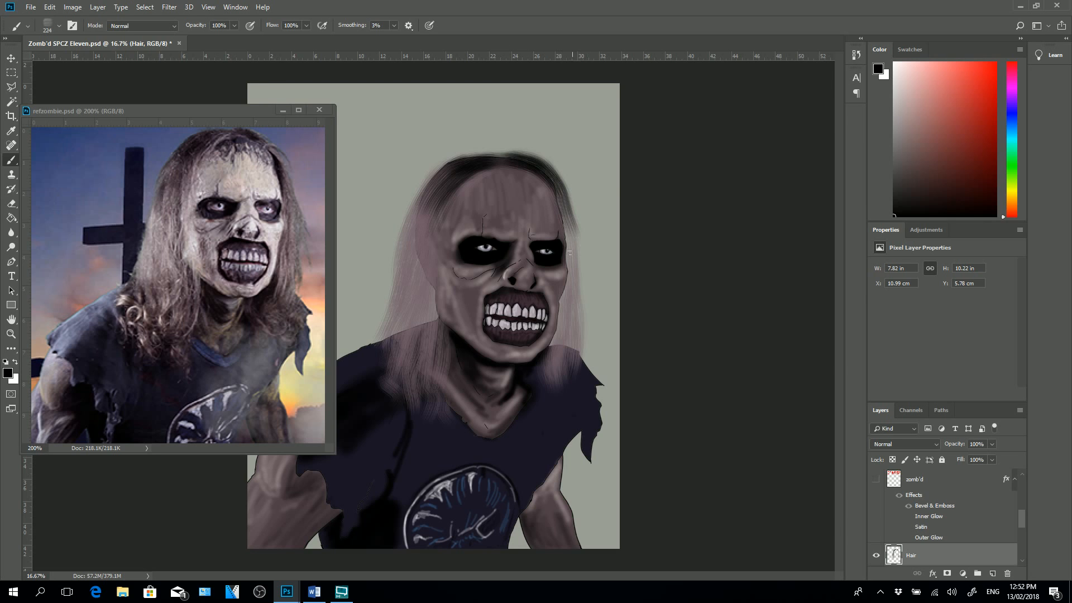
drag(560, 199, 571, 268)
drag(566, 218, 570, 237)
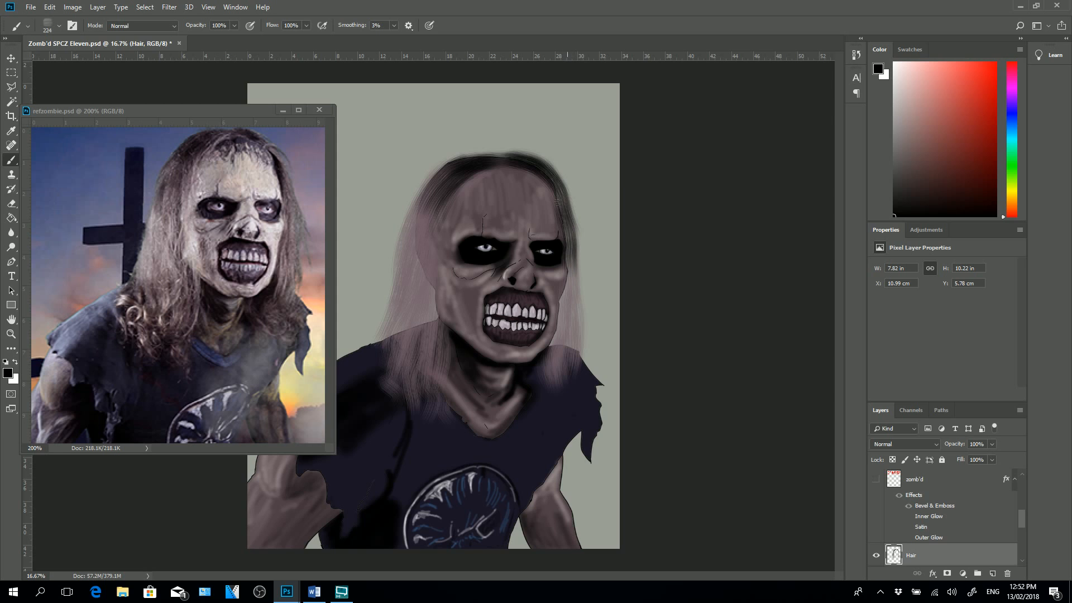
drag(546, 184, 556, 199)
- Paint black strands beside the left edge of the face, from the temple down to the neck and shoulder
mouse_move(431, 211)
mouse_down()
mouse_move(416, 269)
mouse_move(425, 231)
mouse_move(429, 282)
mouse_up()
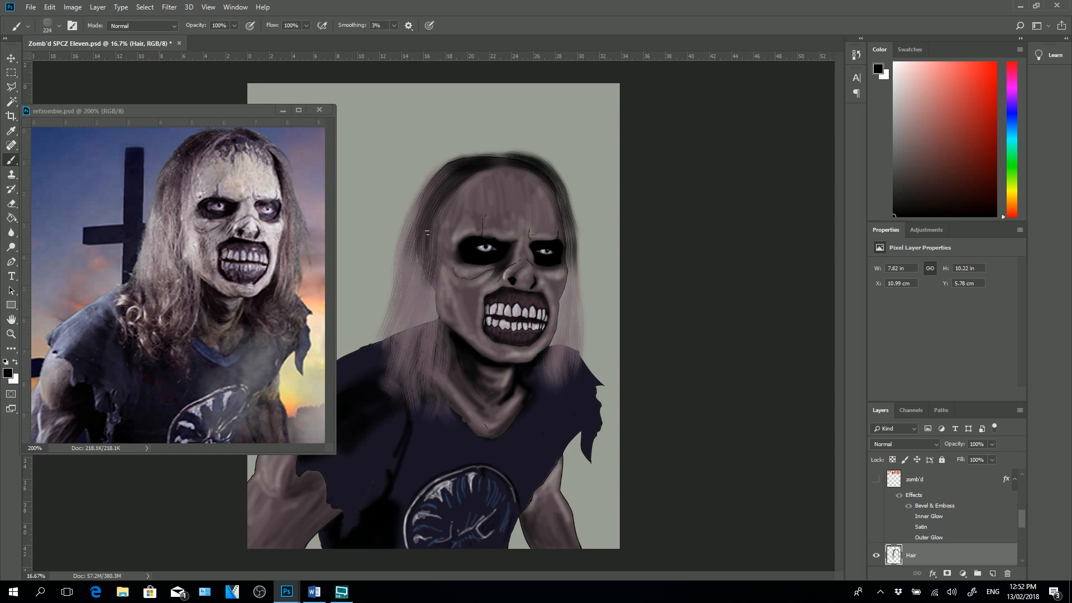
mouse_move(428, 232)
mouse_down()
mouse_move(433, 319)
mouse_move(435, 268)
mouse_move(414, 319)
mouse_move(419, 352)
mouse_move(438, 347)
mouse_move(442, 361)
mouse_up()
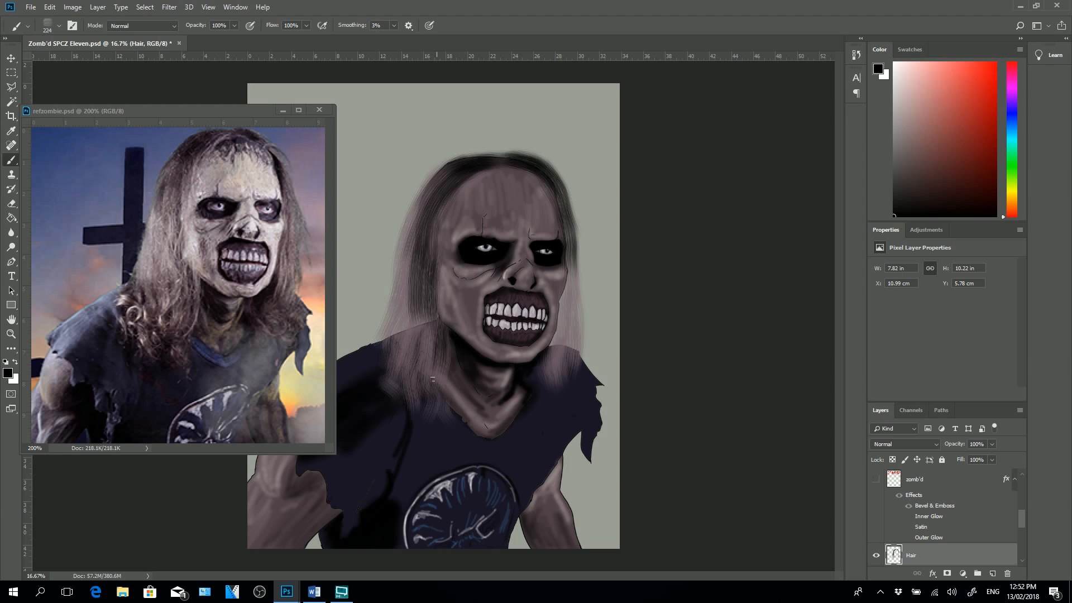
mouse_move(428, 300)
mouse_down()
mouse_move(435, 339)
mouse_move(420, 348)
mouse_move(447, 391)
mouse_up()
mouse_move(435, 352)
mouse_down()
mouse_move(436, 386)
mouse_move(429, 326)
mouse_move(425, 412)
mouse_move(419, 352)
mouse_move(399, 404)
mouse_move(406, 362)
mouse_move(396, 363)
mouse_move(396, 329)
mouse_move(380, 336)
mouse_move(399, 300)
mouse_move(378, 341)
mouse_up()
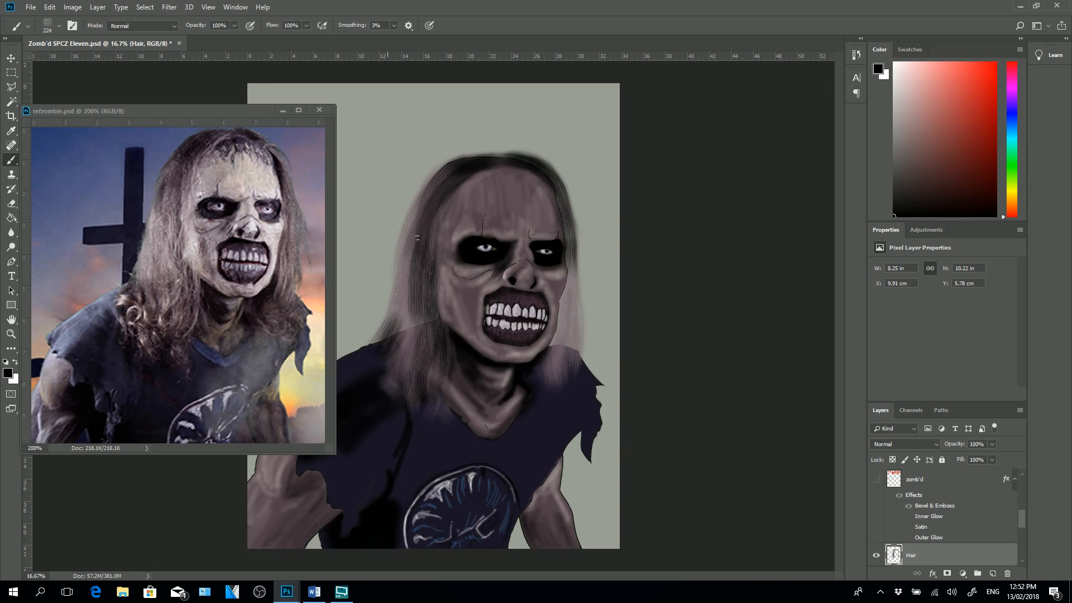
- Darken the outer left hair with long black strands flaring out to the shoulder, filling in towards the face
mouse_move(391, 305)
mouse_down()
mouse_move(379, 341)
mouse_move(407, 354)
mouse_move(418, 313)
mouse_move(379, 348)
mouse_up()
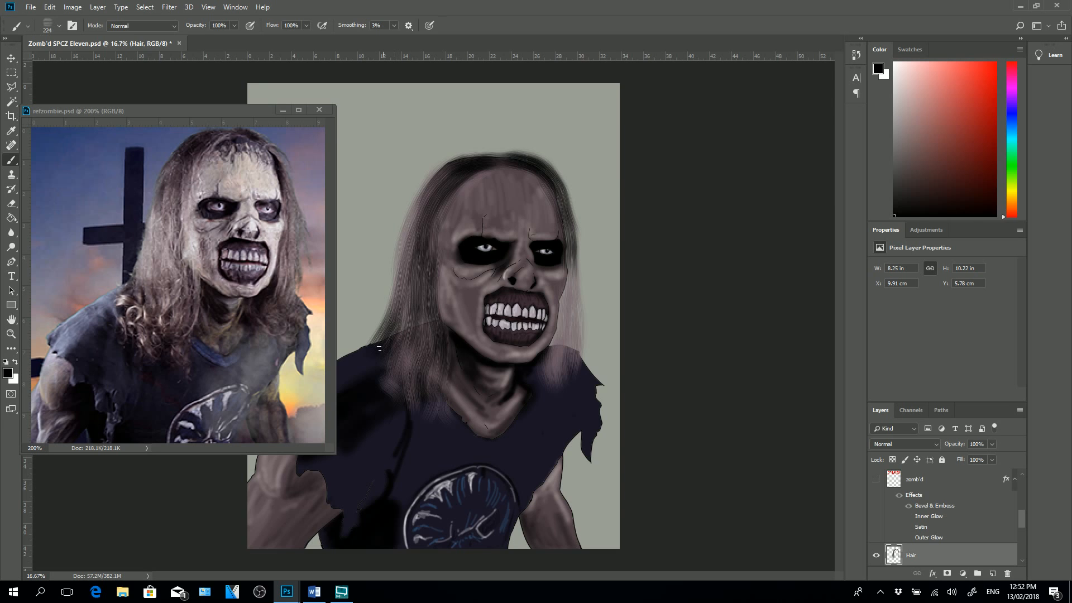
drag(412, 216, 368, 342)
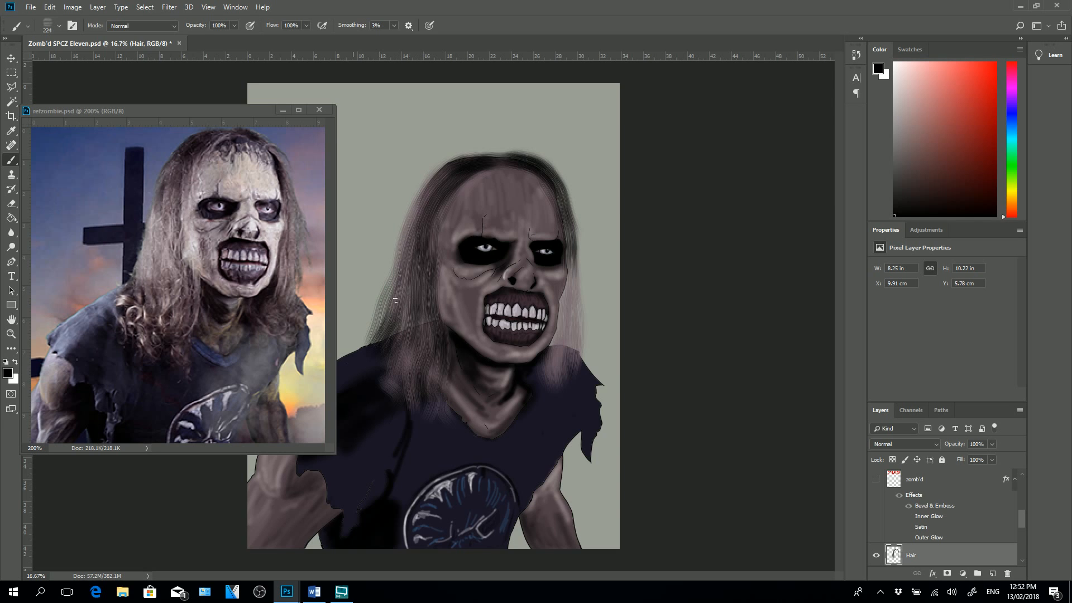
drag(403, 265, 362, 349)
drag(383, 313, 369, 342)
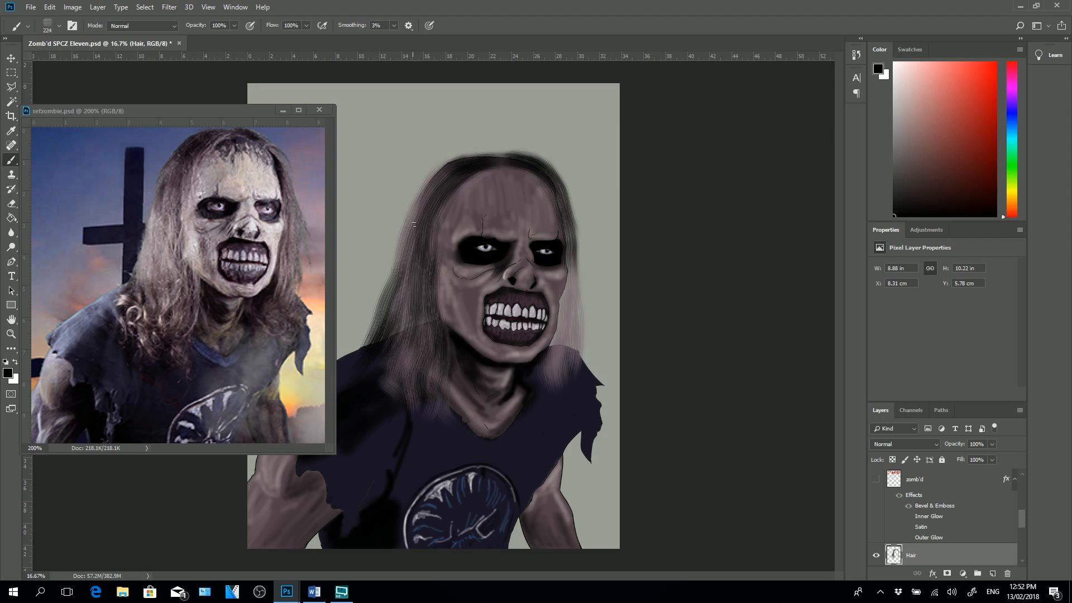
drag(414, 229, 385, 312)
drag(408, 273, 366, 345)
drag(415, 287, 398, 354)
mouse_move(427, 304)
mouse_down()
mouse_move(418, 358)
mouse_move(390, 337)
mouse_move(418, 335)
mouse_up()
- Paint black strands through the lower right hair, from beside the jaw down over the shirt's shoulder
drag(573, 309, 555, 343)
mouse_move(573, 295)
mouse_down()
mouse_move(548, 352)
mouse_move(562, 300)
mouse_up()
drag(576, 261, 549, 377)
drag(580, 290, 565, 350)
drag(573, 341, 540, 393)
drag(549, 369, 538, 385)
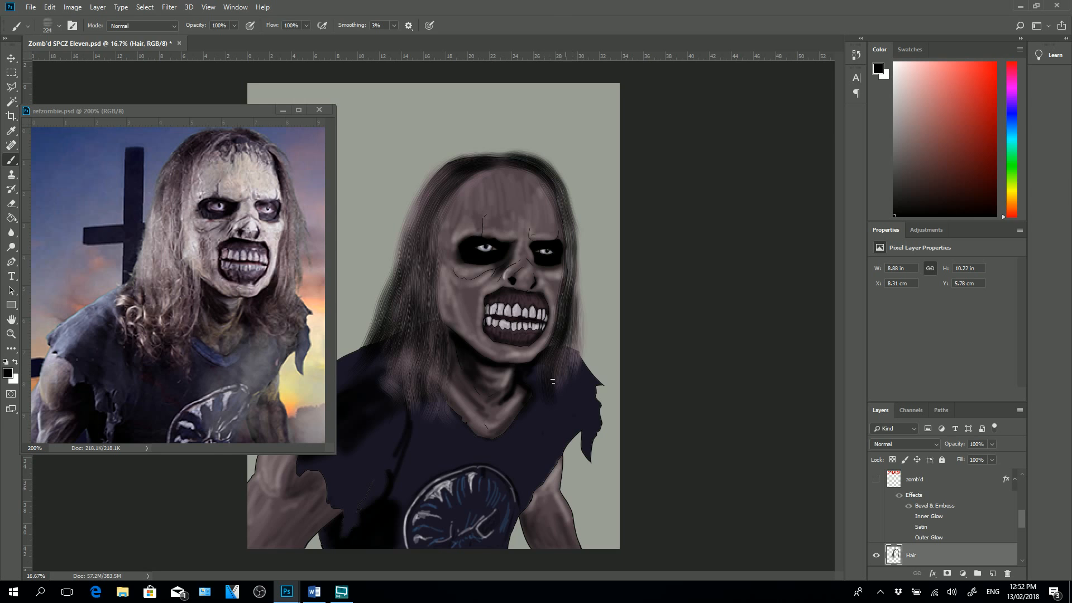
drag(571, 345, 557, 373)
- Darken the right hair beside the eye and cheek and add loose black flyaway strands along its outer edge
drag(573, 249, 573, 273)
drag(569, 220, 571, 291)
drag(574, 240, 580, 316)
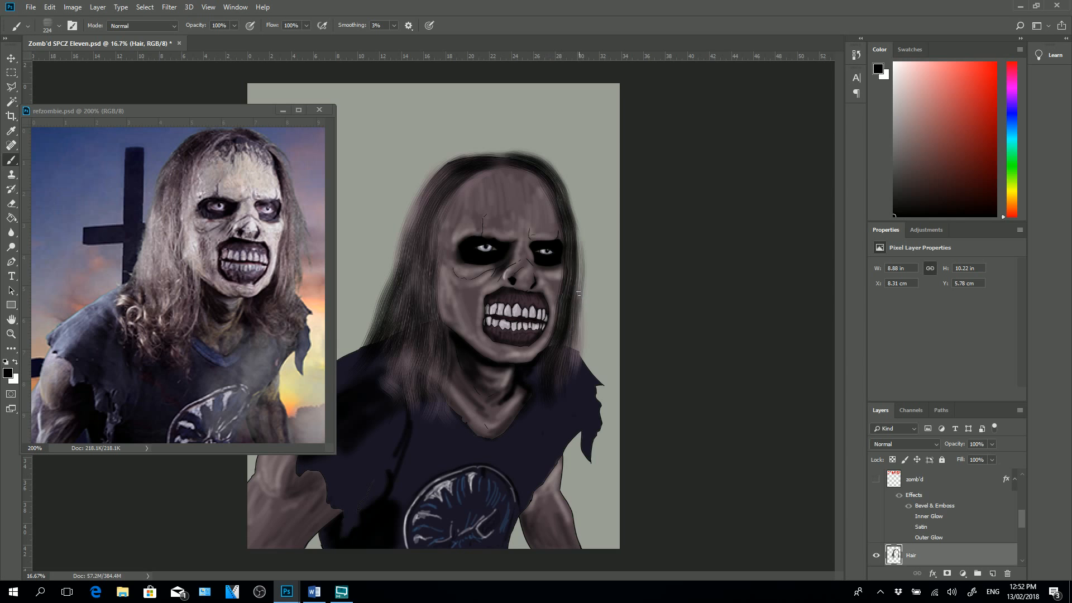
drag(575, 230, 582, 316)
mouse_move(587, 312)
mouse_down()
mouse_move(570, 239)
mouse_move(592, 268)
mouse_up()
drag(560, 190, 597, 259)
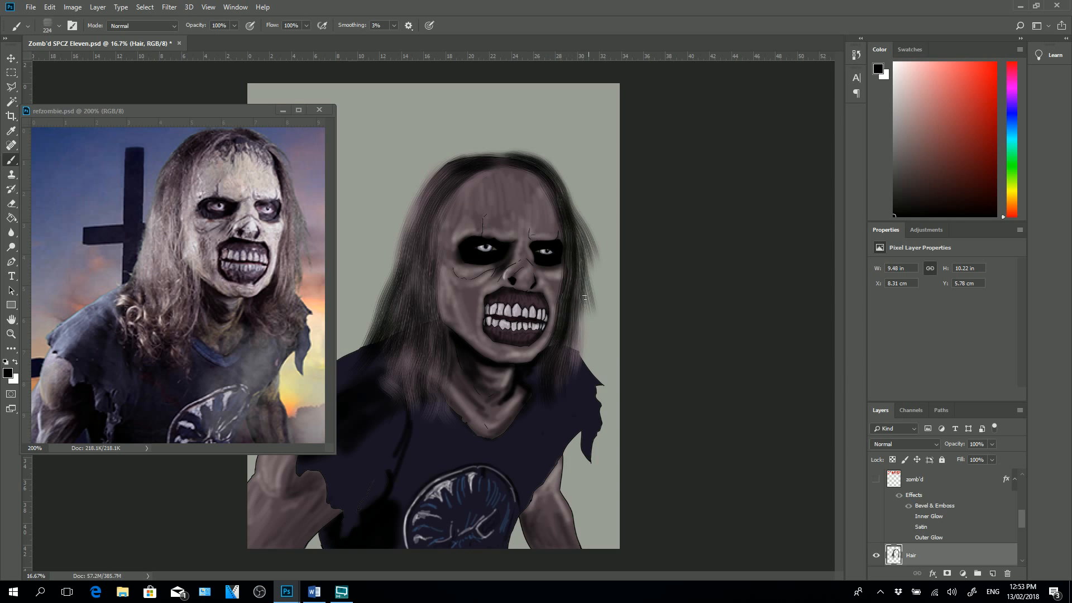
right_click(583, 242)
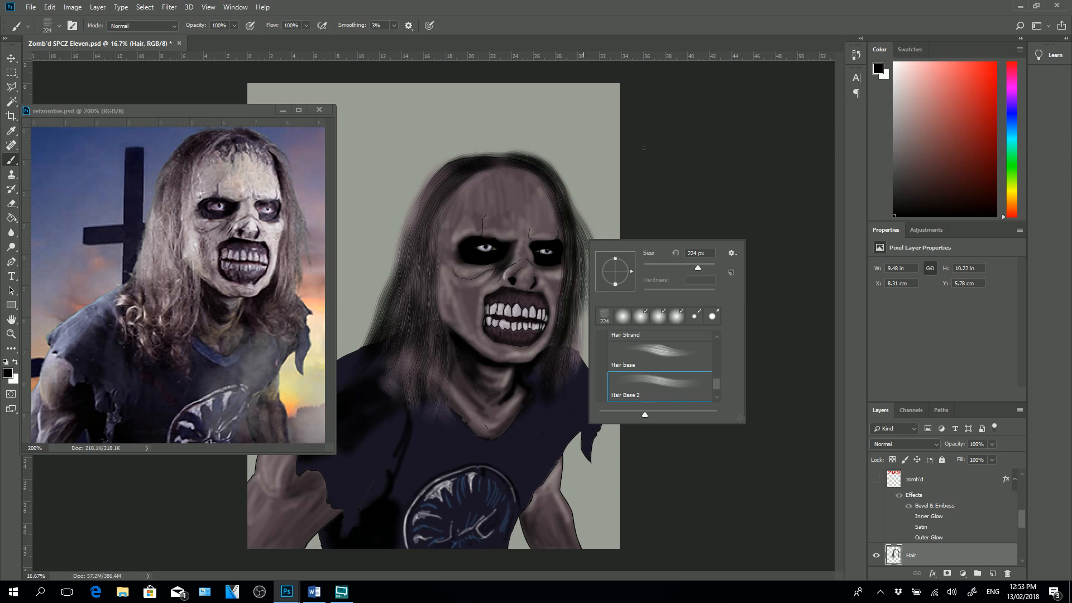
click(694, 157)
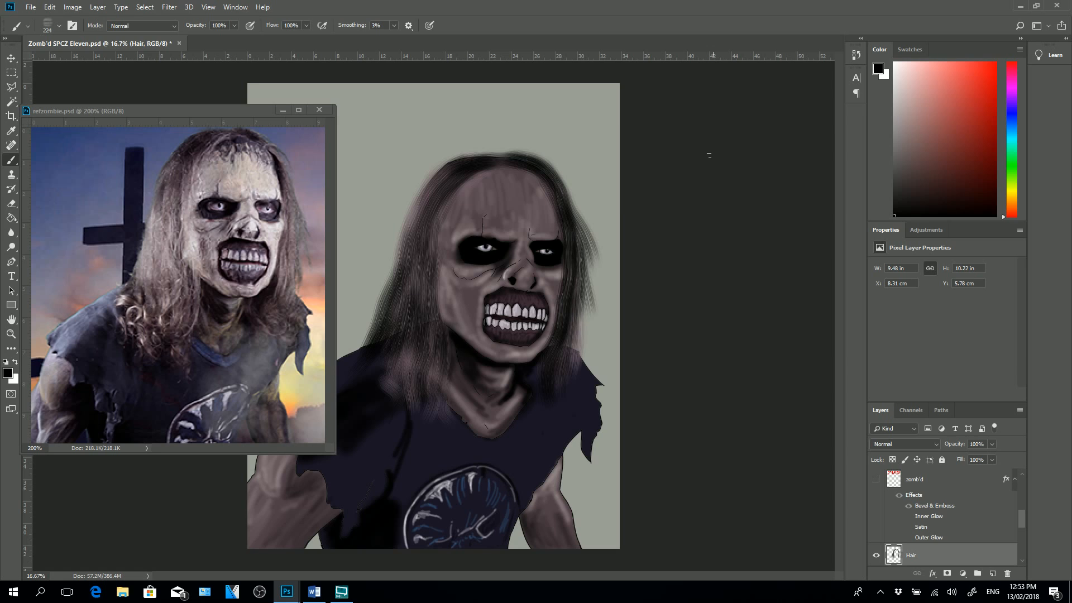
- Thicken the upper left hair with black strands from the crown outward and along the hairline at the temple
drag(445, 168, 394, 244)
drag(429, 188, 384, 287)
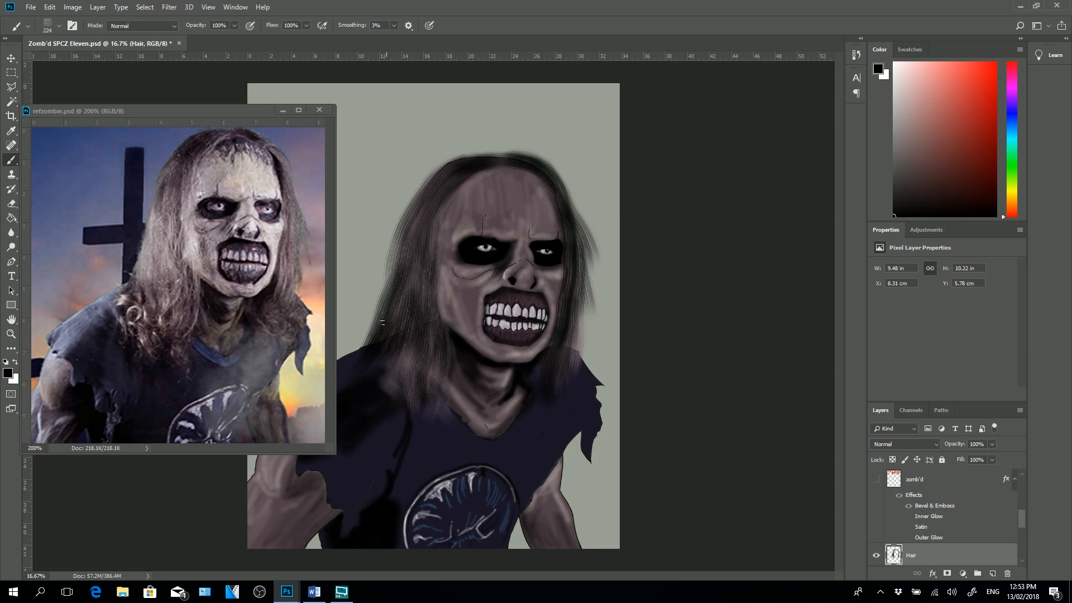
mouse_move(405, 226)
mouse_down()
mouse_move(390, 306)
mouse_move(411, 302)
mouse_up()
mouse_move(440, 194)
mouse_down()
mouse_move(420, 254)
mouse_move(437, 236)
mouse_up()
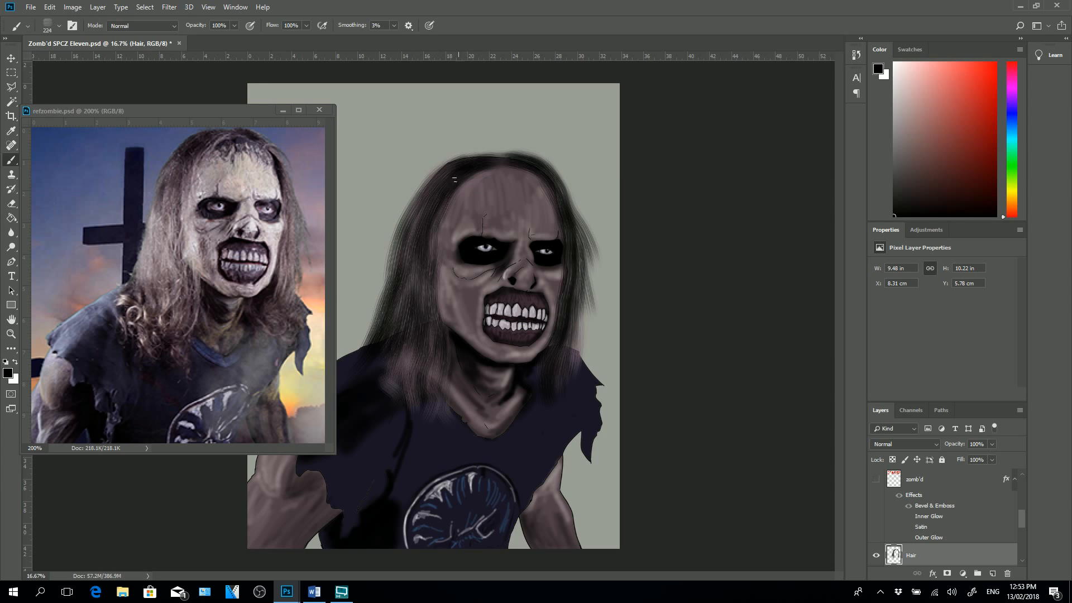
drag(453, 193, 434, 245)
- Extend the hair ends with black strokes over the shirt on both sides of the neckline
mouse_move(561, 372)
mouse_down()
mouse_move(551, 415)
mouse_move(540, 369)
mouse_move(544, 395)
mouse_move(530, 406)
mouse_move(526, 376)
mouse_move(527, 400)
mouse_up()
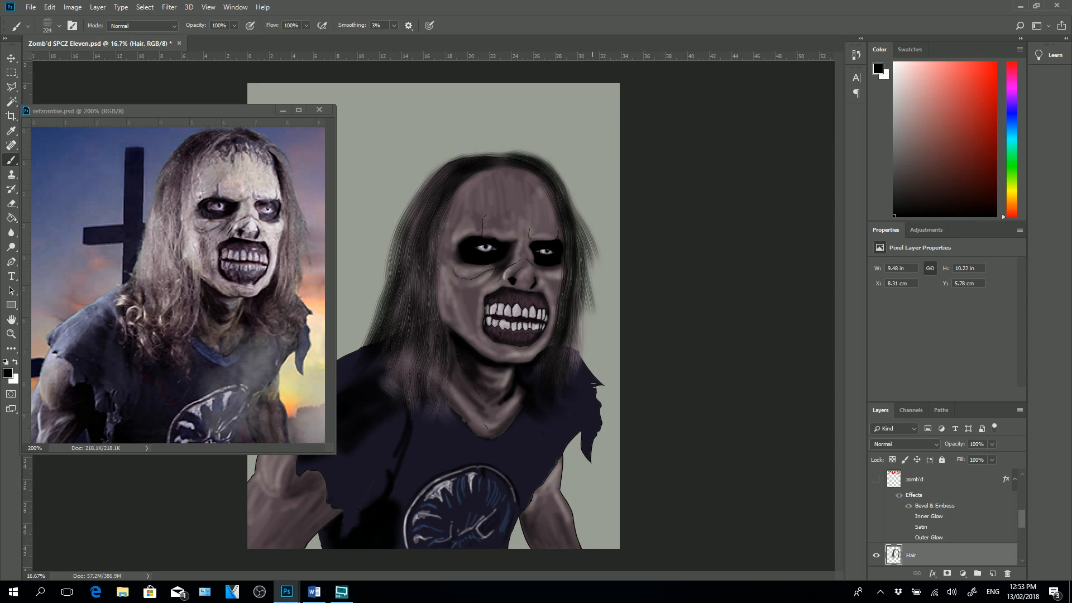
mouse_move(429, 383)
mouse_down()
mouse_move(408, 411)
mouse_move(431, 398)
mouse_move(412, 414)
mouse_move(432, 411)
mouse_move(420, 447)
mouse_up()
drag(412, 381, 406, 403)
drag(404, 377, 392, 398)
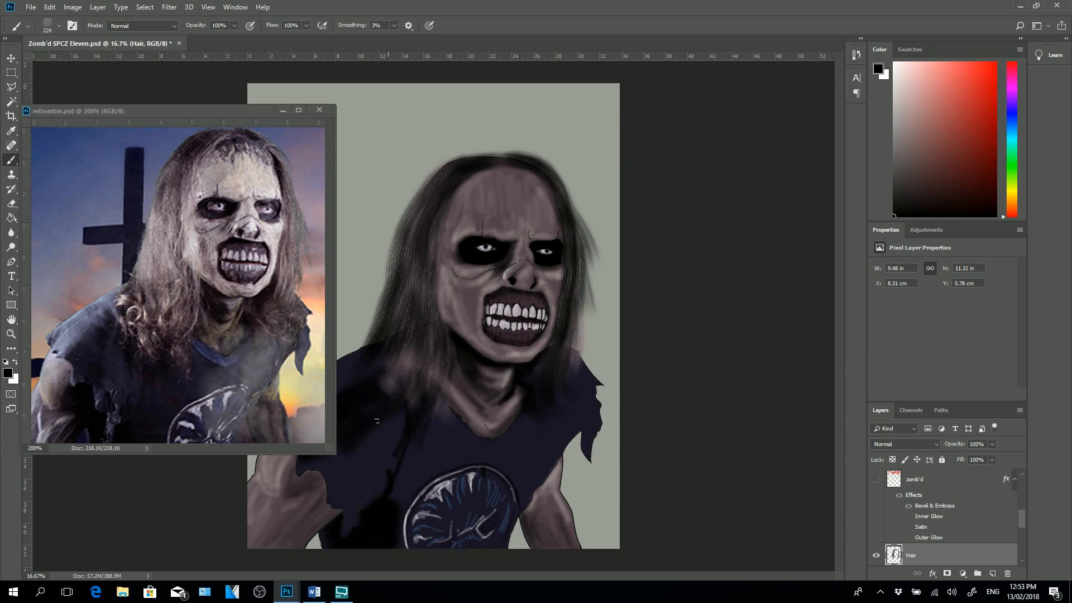
- Add a last black strand at the left hair ends, and set the brush colour to warm grey #807c75
mouse_move(403, 344)
mouse_down()
mouse_move(394, 387)
mouse_move(411, 391)
mouse_move(409, 371)
mouse_move(399, 374)
mouse_up()
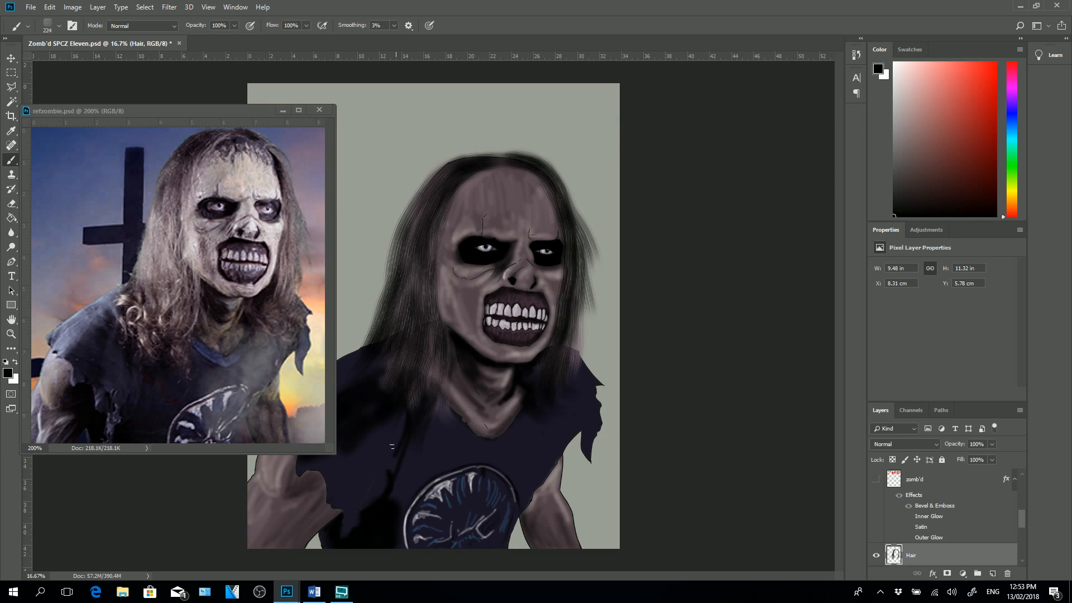
click(8, 372)
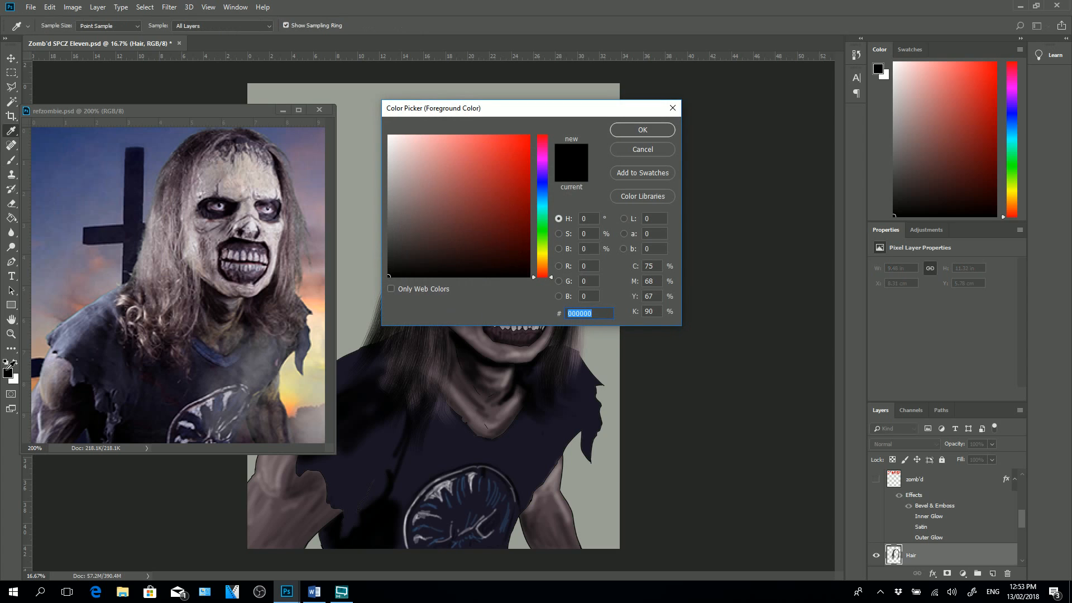
drag(393, 182, 391, 184)
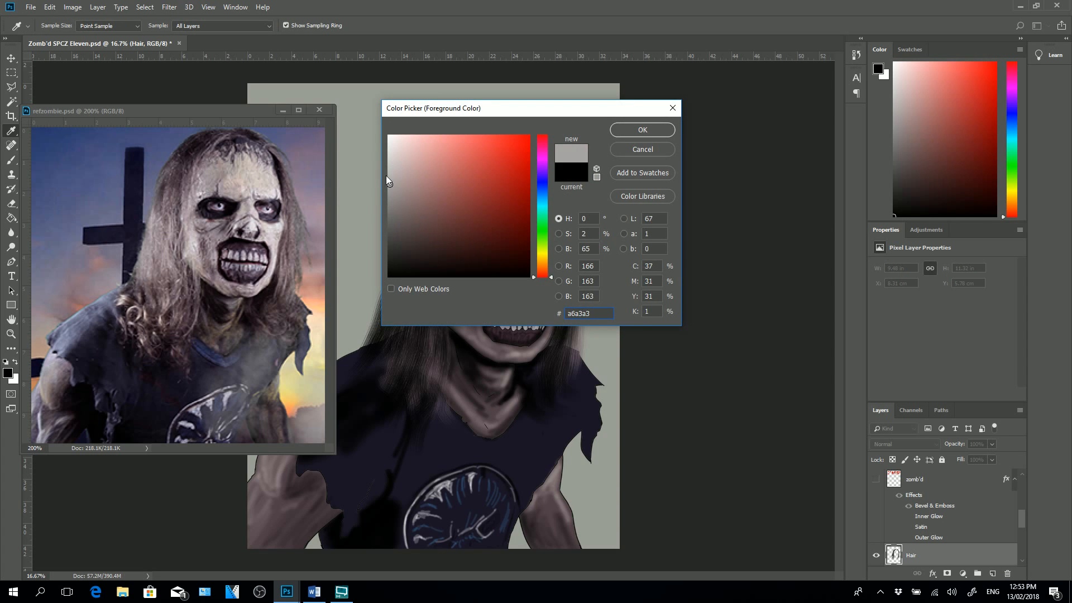
click(541, 262)
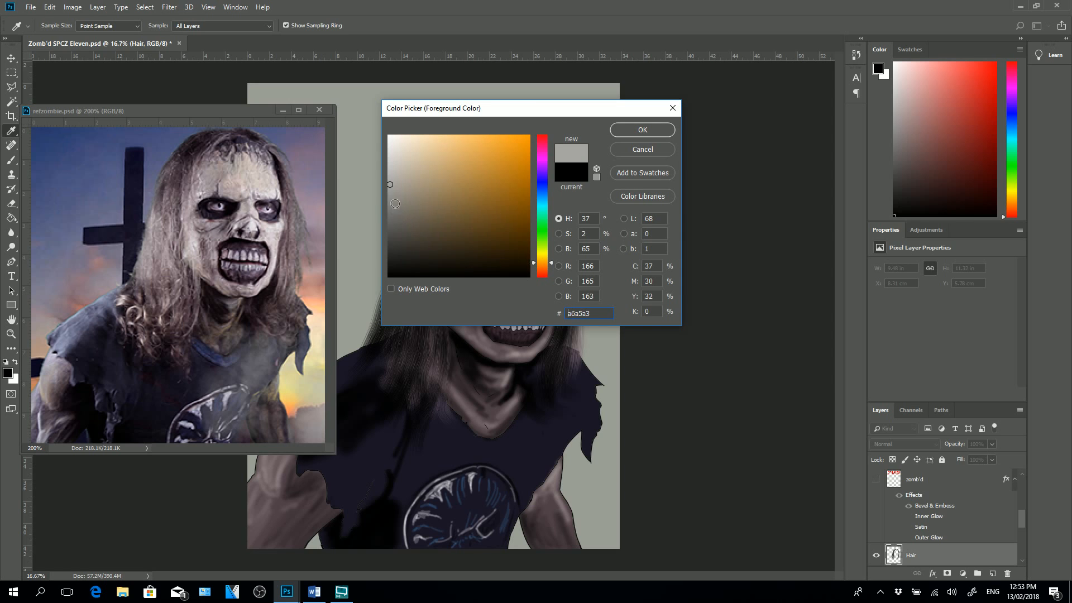
drag(396, 203, 399, 205)
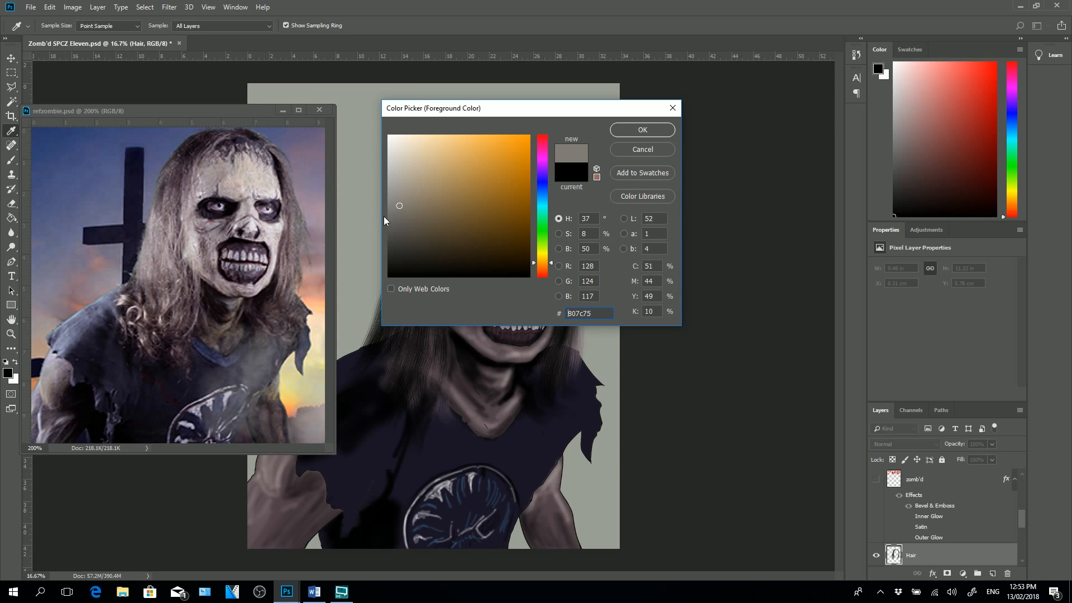
click(656, 129)
key(b)
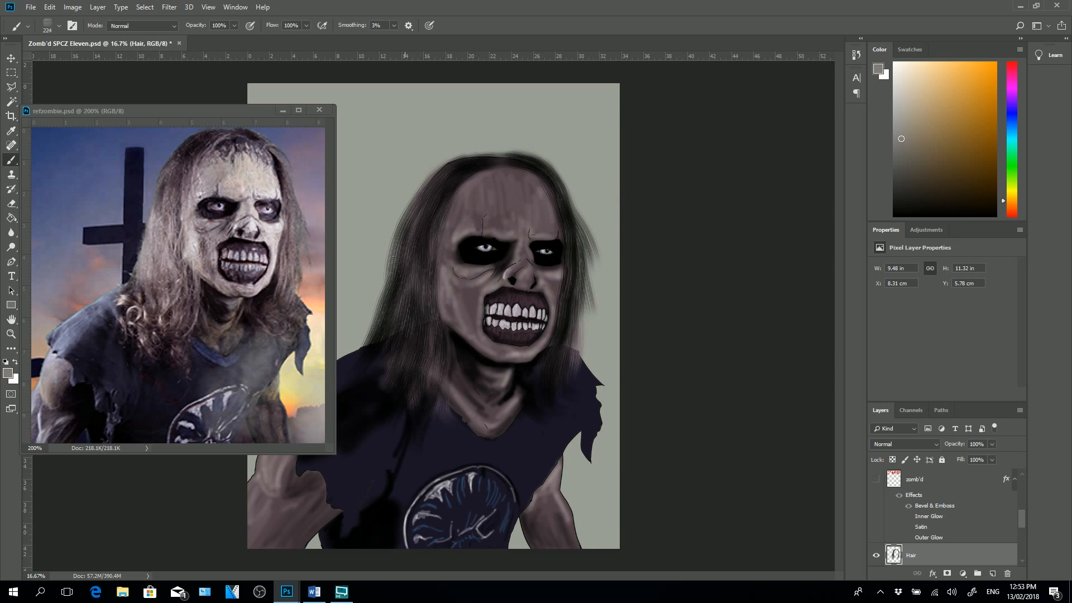
- Paint warm grey strands down the left hair from beside the temple to the shoulder
drag(400, 265, 385, 325)
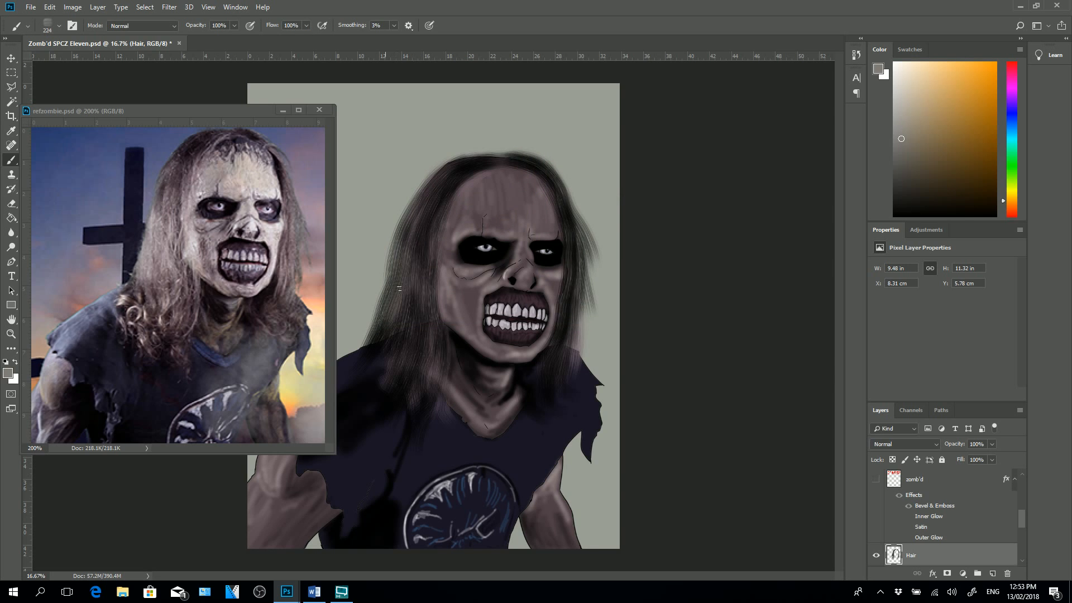
mouse_move(405, 269)
mouse_down()
mouse_move(382, 321)
mouse_move(391, 334)
mouse_up()
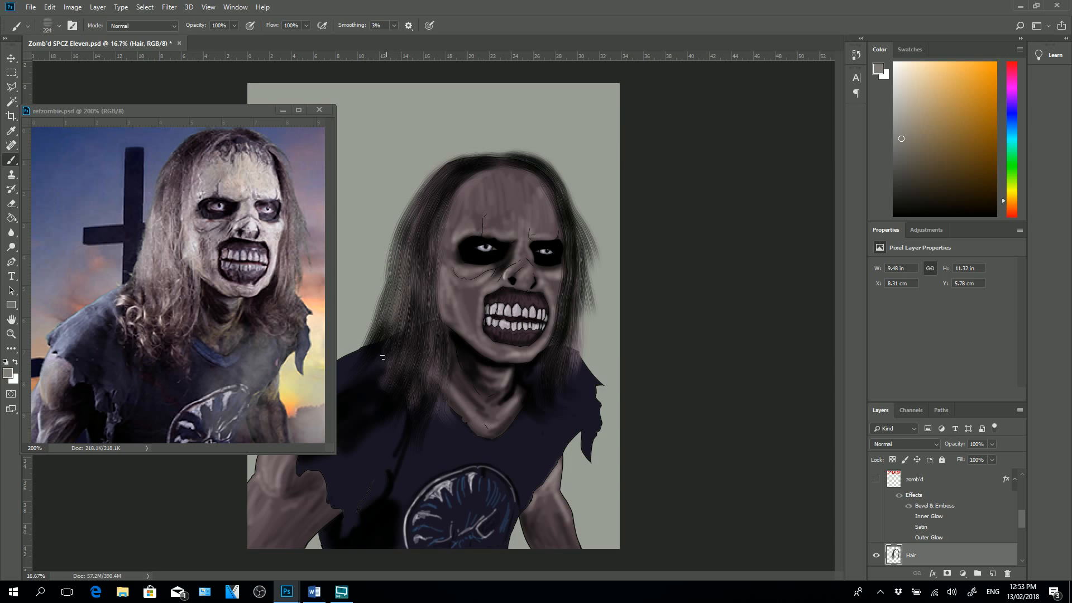
drag(416, 234, 402, 257)
mouse_move(424, 212)
mouse_down()
mouse_move(406, 252)
mouse_move(397, 360)
mouse_up()
mouse_move(402, 320)
mouse_down()
mouse_move(372, 359)
mouse_move(403, 362)
mouse_up()
- Extend the left hair's lower ends over the shirt's shoulder with wavy grey strokes
mouse_move(429, 284)
mouse_down()
mouse_move(412, 393)
mouse_move(373, 352)
mouse_move(352, 375)
mouse_move(375, 362)
mouse_move(378, 414)
mouse_up()
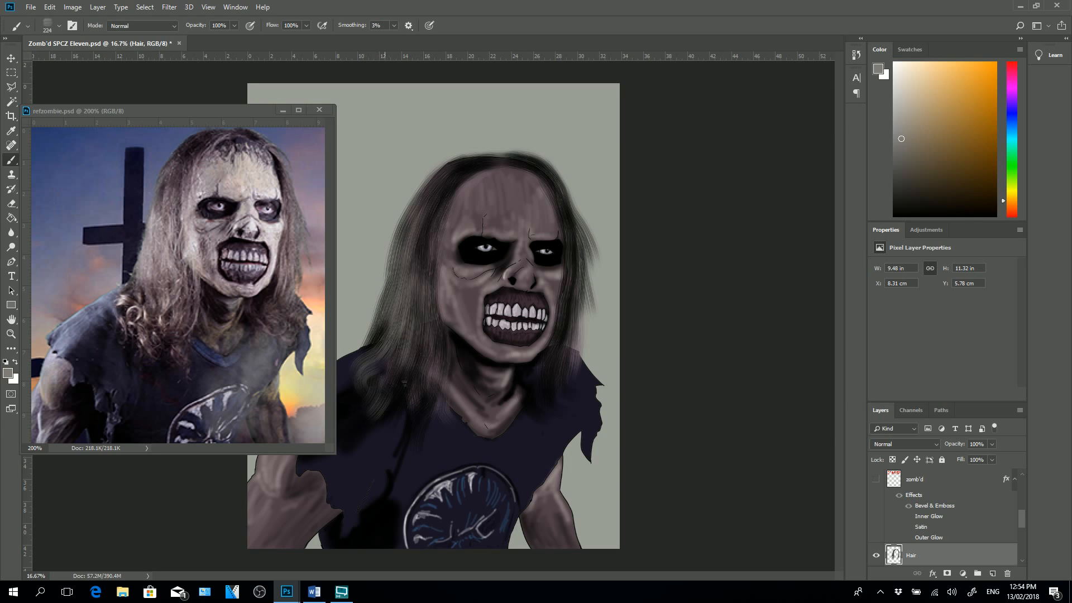
drag(403, 377, 397, 405)
mouse_move(399, 363)
mouse_down()
mouse_move(391, 383)
mouse_move(408, 378)
mouse_up()
mouse_move(385, 335)
mouse_down()
mouse_move(358, 359)
mouse_move(396, 377)
mouse_up()
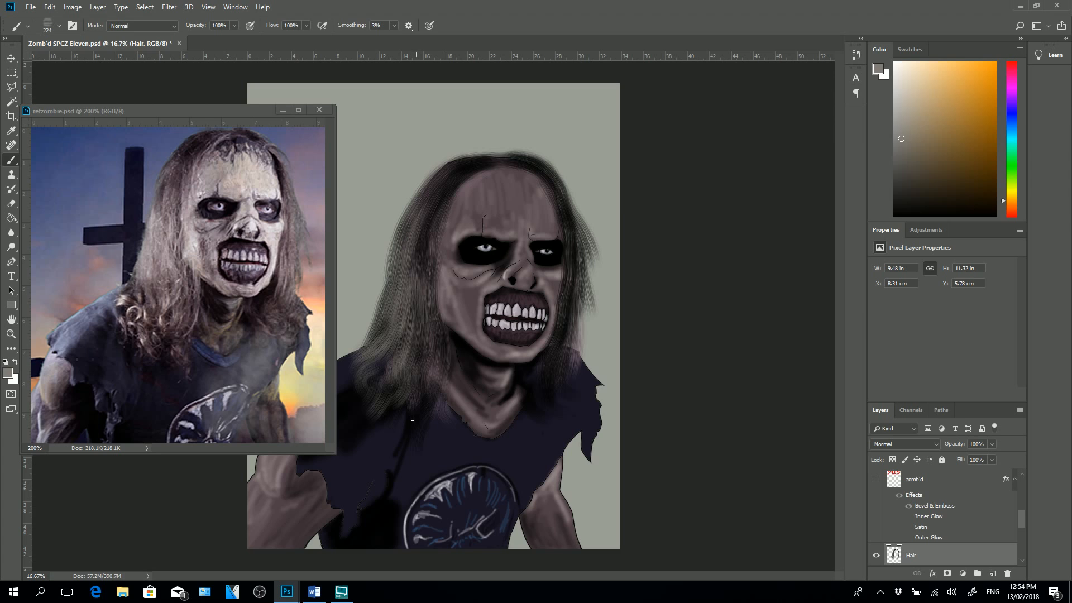
- Lighten the right hair with grey strands beside the eye and along the upper outer edge
mouse_move(572, 272)
mouse_down()
mouse_move(566, 368)
mouse_move(572, 287)
mouse_up()
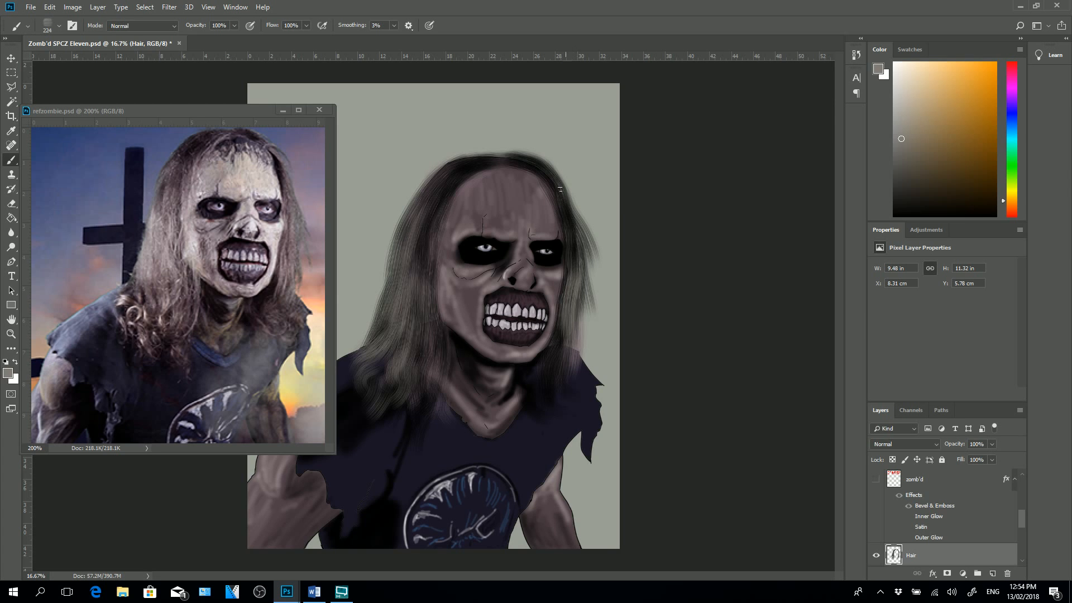
drag(565, 193, 579, 235)
drag(542, 170, 565, 210)
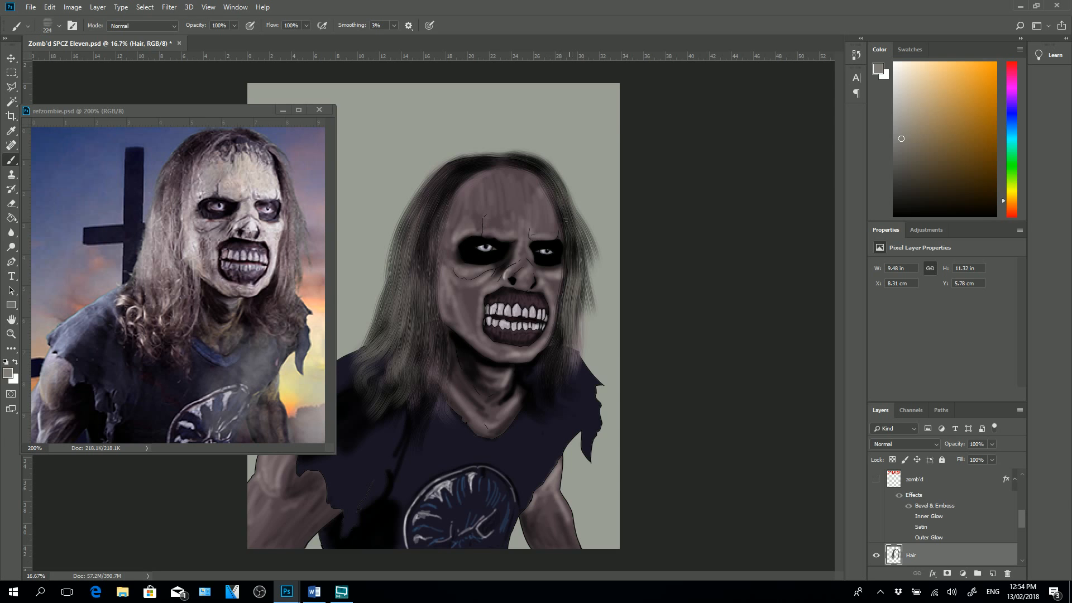
- Reduce the hair brush to 73 px and paint fine grey strands from the crown's hairline down the outer left hair
right_click(520, 207)
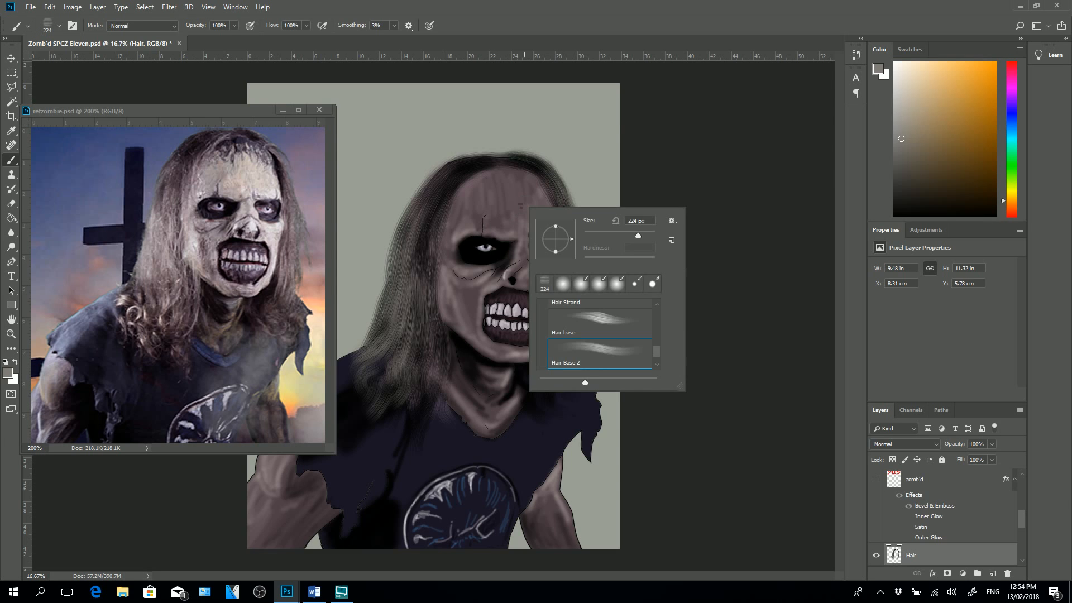
click(611, 234)
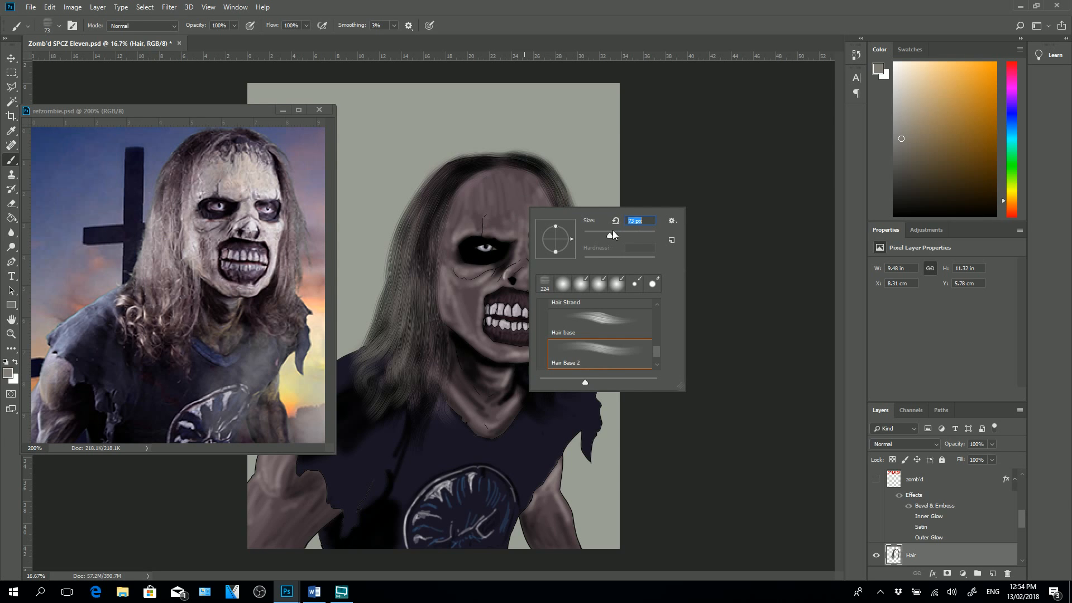
click(469, 169)
drag(469, 170, 440, 206)
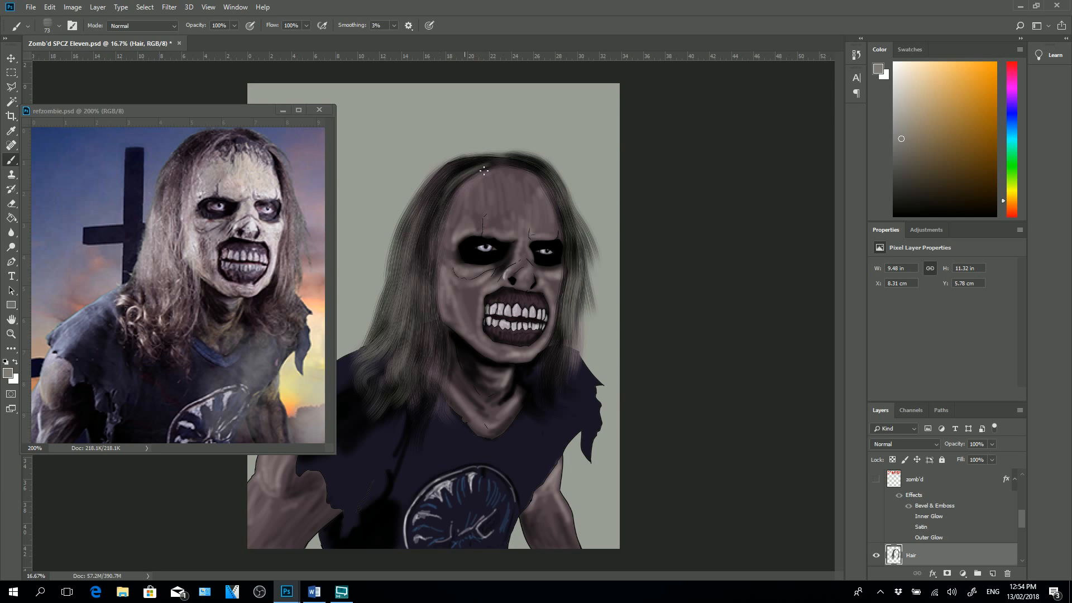
drag(495, 166, 471, 197)
mouse_move(496, 164)
mouse_down()
mouse_move(433, 224)
mouse_move(429, 189)
mouse_move(399, 248)
mouse_up()
drag(428, 197, 382, 314)
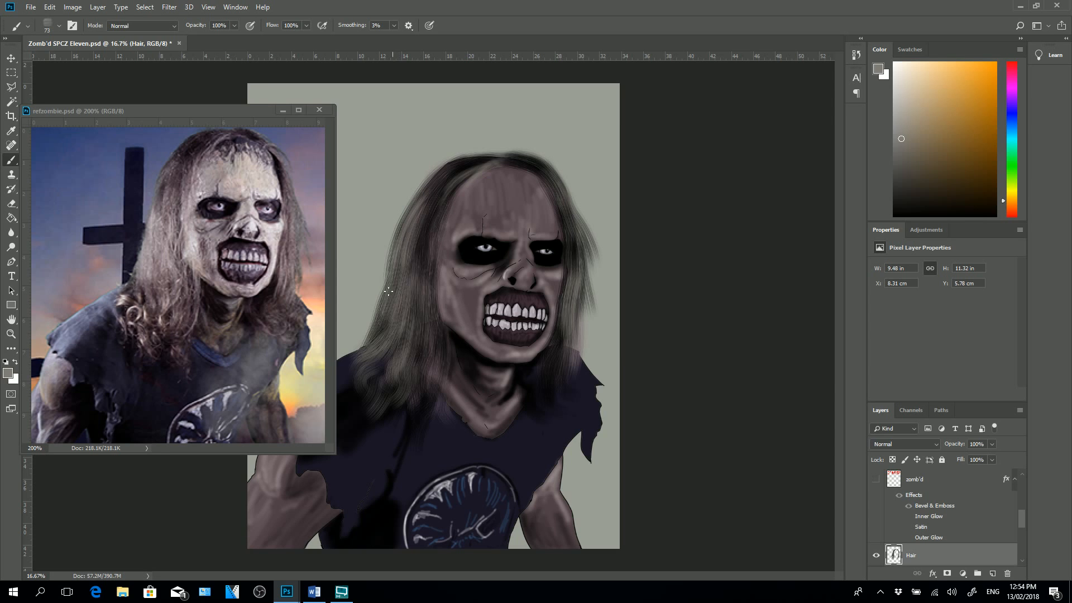
- Add fine grey strands along the left hair's outer edge and curling ends over the shirt's shoulder
mouse_move(396, 270)
mouse_down()
mouse_move(375, 332)
mouse_move(388, 343)
mouse_up()
drag(398, 276, 372, 351)
drag(397, 284, 373, 346)
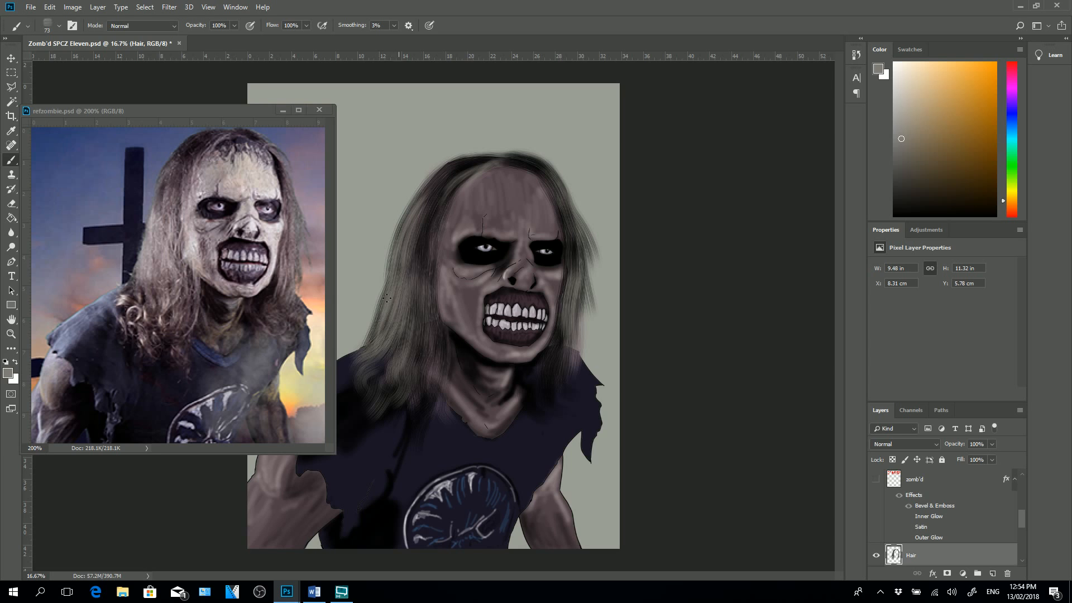
mouse_move(383, 306)
mouse_down()
mouse_move(363, 353)
mouse_move(376, 354)
mouse_up()
mouse_move(402, 300)
mouse_down()
mouse_move(368, 368)
mouse_move(356, 363)
mouse_move(377, 369)
mouse_move(371, 395)
mouse_move(382, 373)
mouse_move(363, 405)
mouse_move(387, 385)
mouse_move(378, 422)
mouse_up()
drag(387, 421, 380, 446)
mouse_move(394, 396)
mouse_down()
mouse_move(367, 451)
mouse_move(390, 379)
mouse_move(429, 377)
mouse_move(396, 414)
mouse_move(391, 405)
mouse_move(387, 438)
mouse_move(374, 408)
mouse_move(354, 429)
mouse_up()
drag(407, 379, 400, 415)
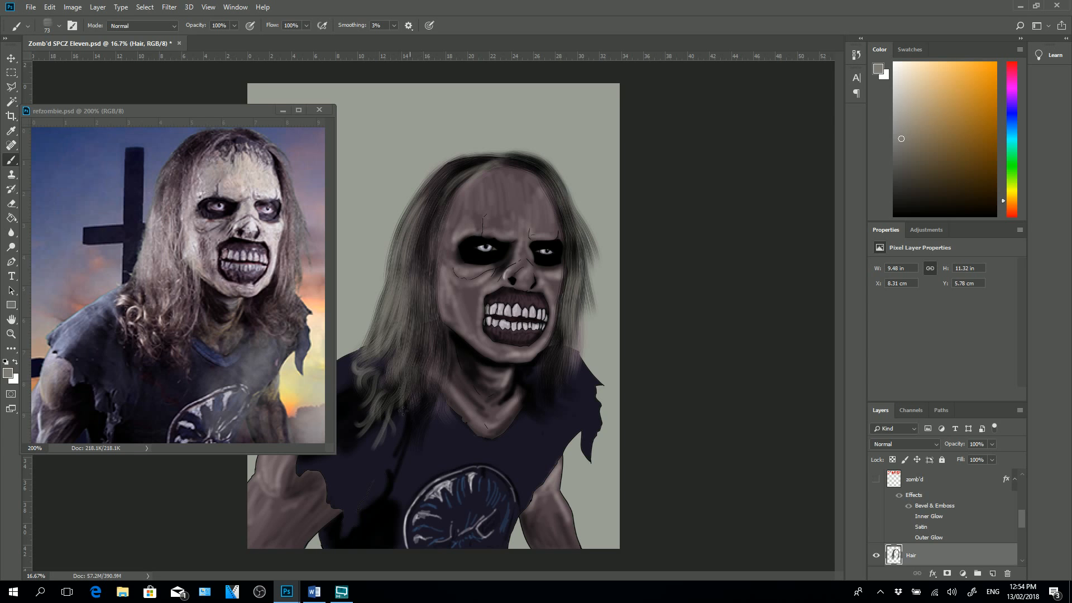
- Paint fine grey strands in the inner left hair, from beside the jaw and neck down onto the shirt
drag(411, 372, 403, 414)
drag(417, 392, 412, 416)
mouse_move(445, 337)
mouse_down()
mouse_move(437, 394)
mouse_move(432, 384)
mouse_up()
drag(435, 298, 423, 388)
drag(446, 345, 415, 431)
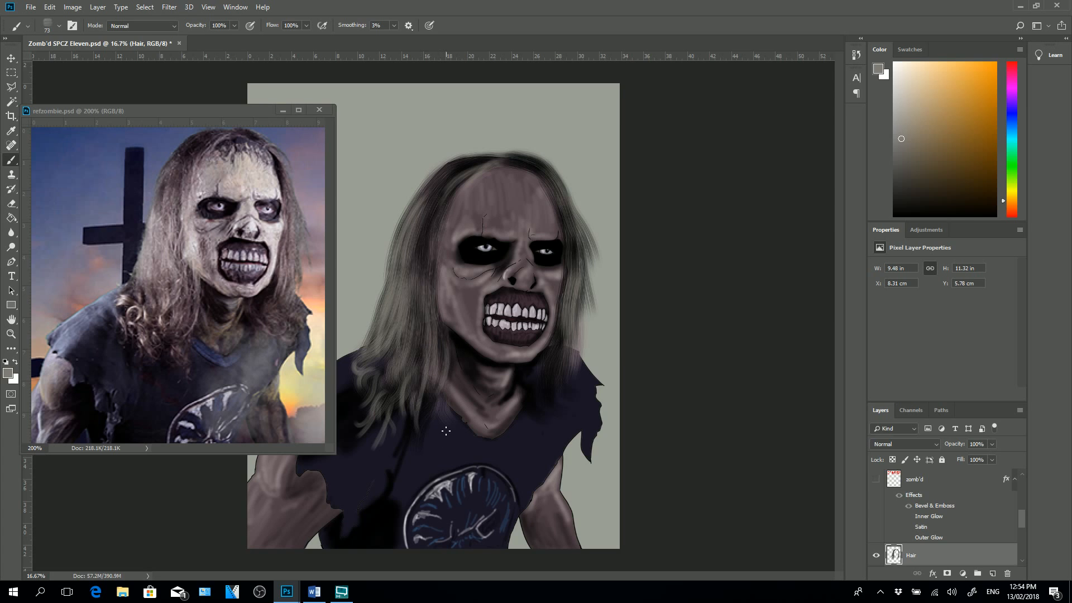
- Paint fine grey strands down the right hair from the temple to the shoulder, and save the document
mouse_move(563, 330)
mouse_down()
mouse_move(555, 388)
mouse_move(540, 386)
mouse_move(556, 404)
mouse_move(573, 392)
mouse_up()
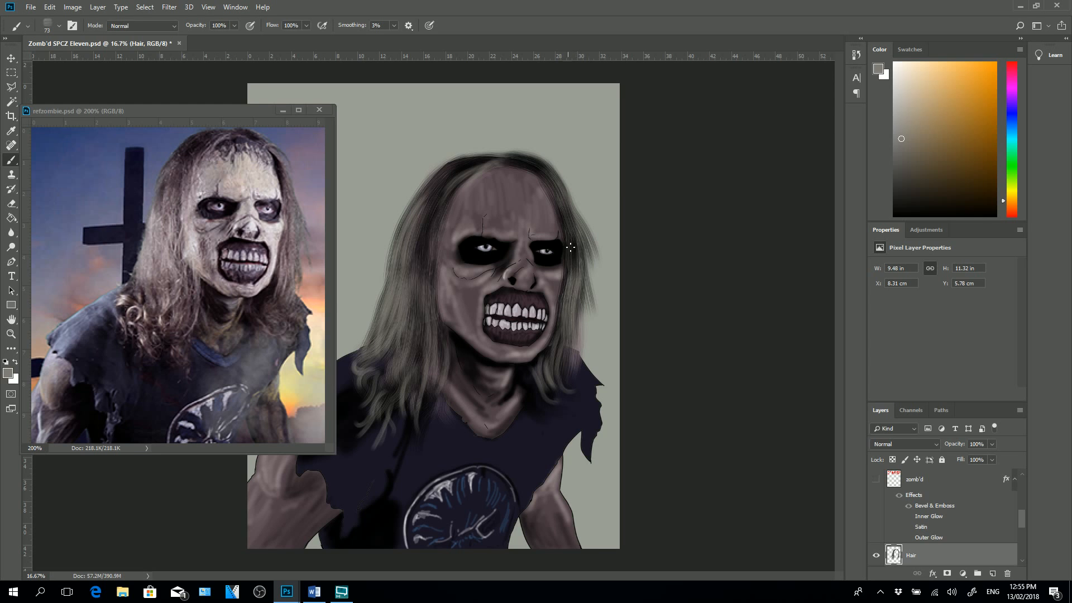
drag(568, 217, 575, 278)
mouse_move(558, 184)
mouse_down()
mouse_move(578, 237)
mouse_move(569, 203)
mouse_up()
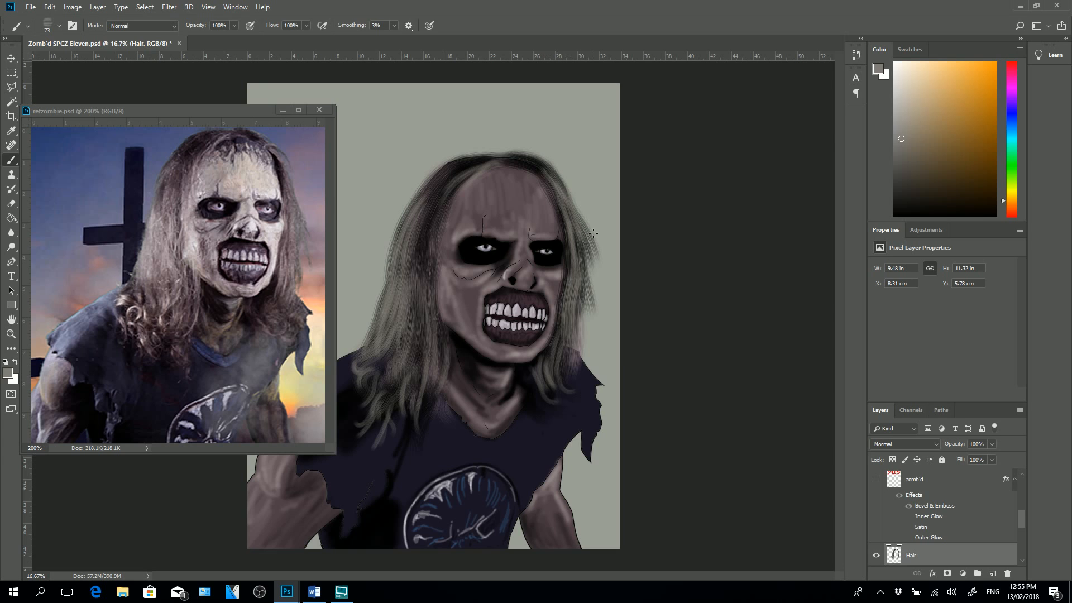
key(ctrl+s)
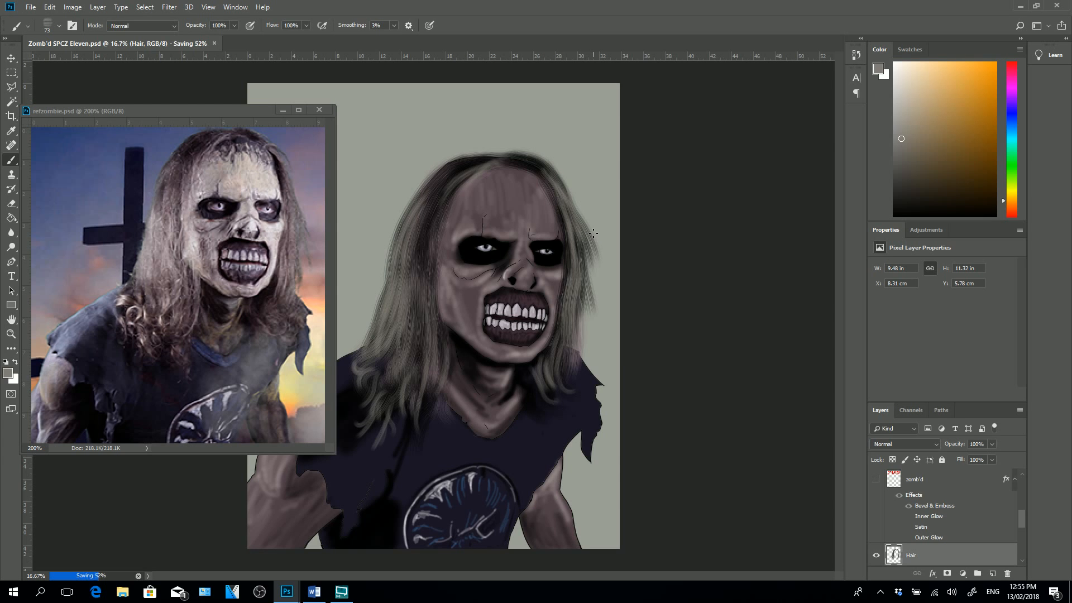
- Build up the inner left hair with more fine grey strands from the crown past the temple and cheek
mouse_move(486, 158)
mouse_down()
mouse_move(447, 179)
mouse_move(469, 170)
mouse_move(447, 219)
mouse_up()
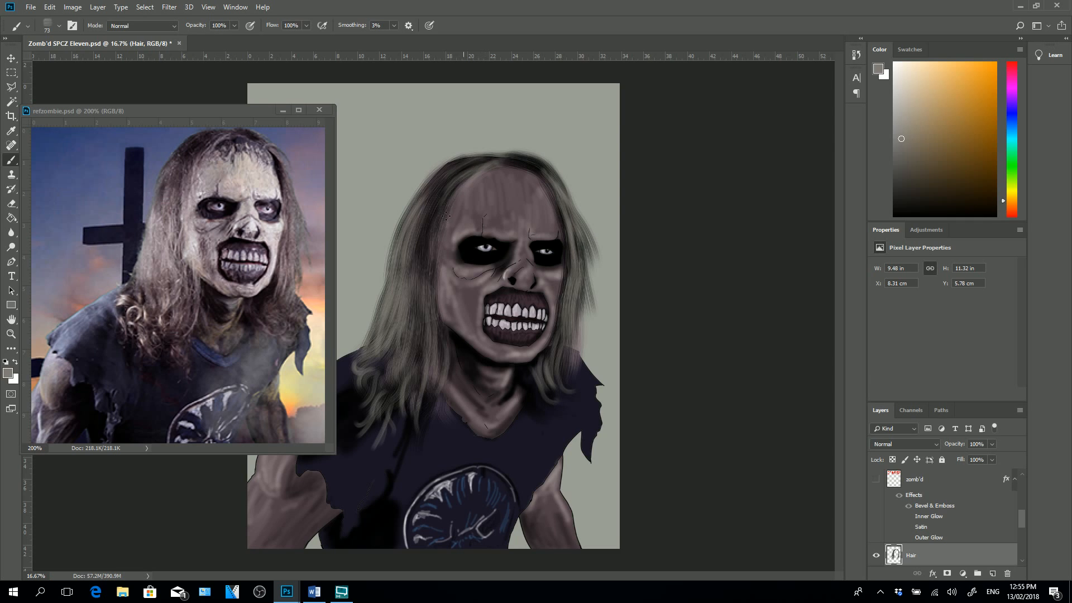
drag(469, 174, 427, 276)
drag(431, 221, 409, 284)
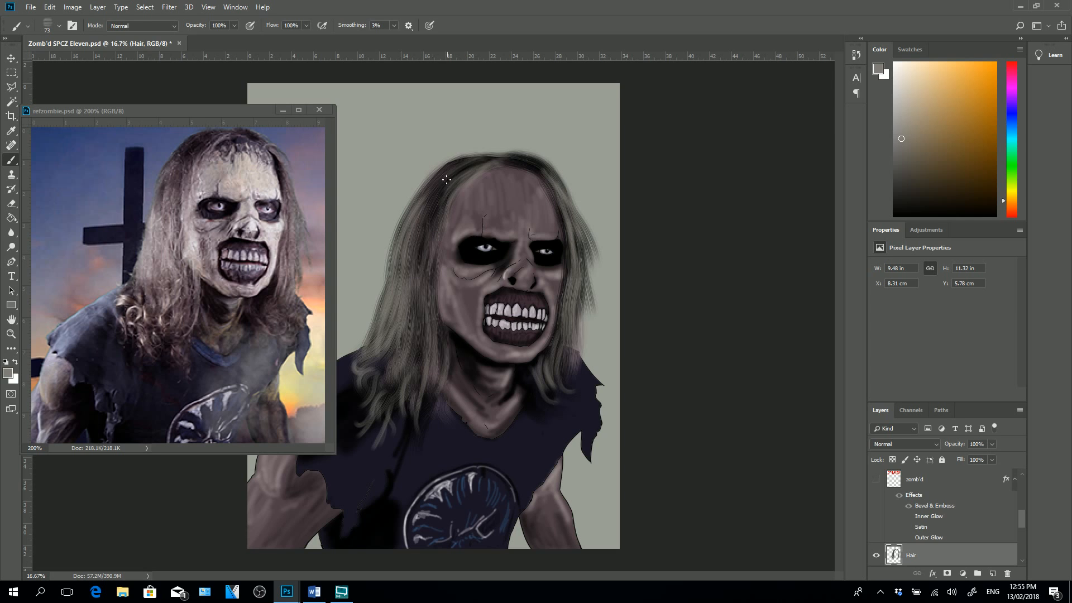
drag(444, 189, 424, 267)
mouse_move(431, 209)
mouse_down()
mouse_move(411, 299)
mouse_move(406, 280)
mouse_up()
mouse_move(413, 232)
mouse_down()
mouse_move(396, 276)
mouse_move(409, 341)
mouse_up()
drag(423, 280, 418, 361)
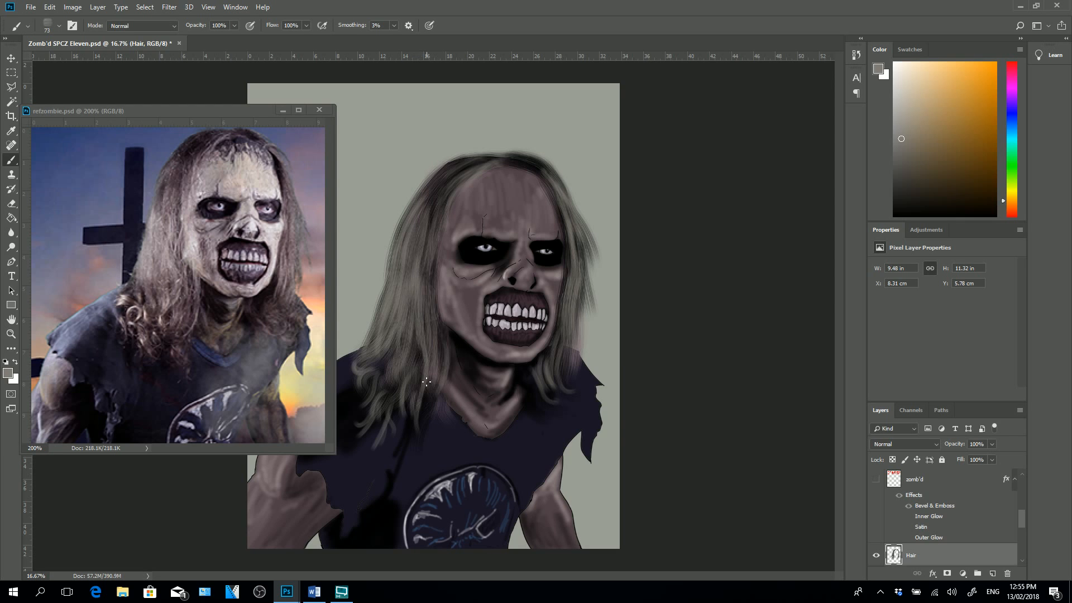
drag(429, 255, 424, 339)
- Make the painting's Tone layer active and sample the pale skin colour from the reference zombie's forehead for the brush
scroll(993, 523, down, 5)
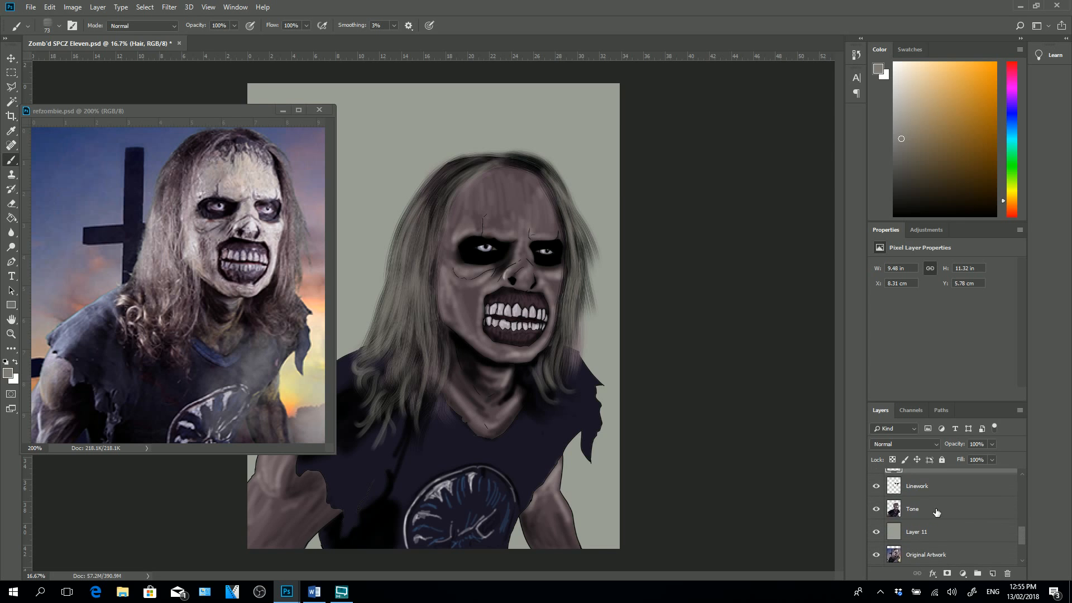
click(937, 513)
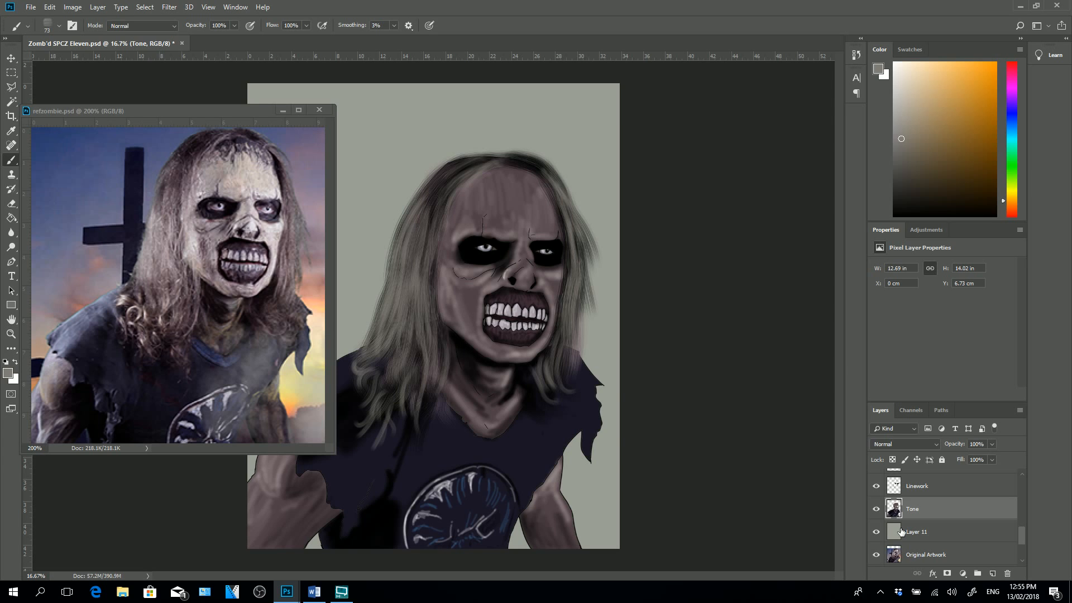
click(12, 131)
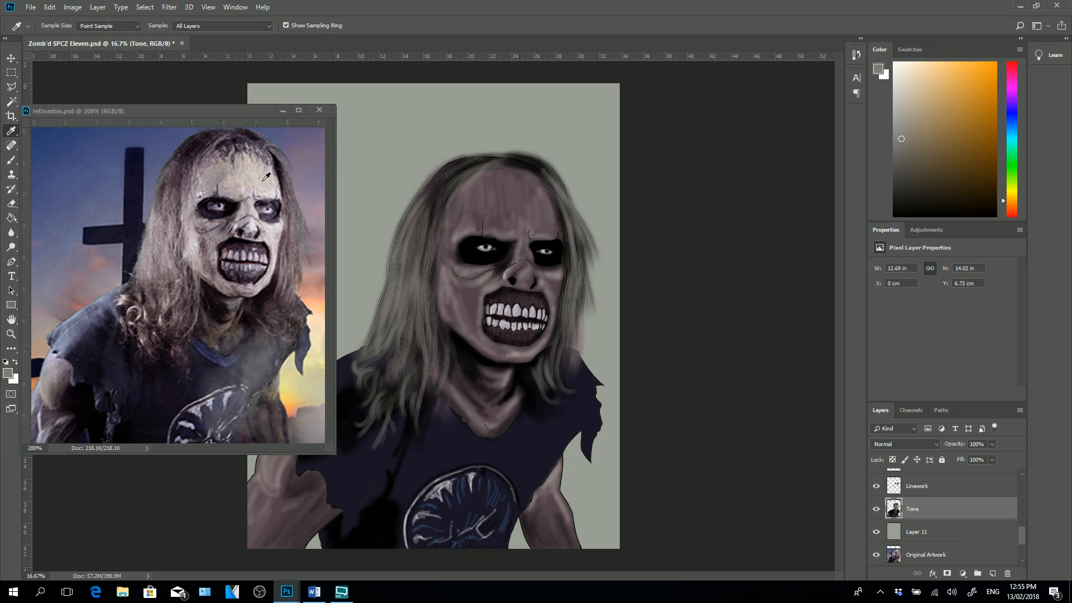
click(268, 176)
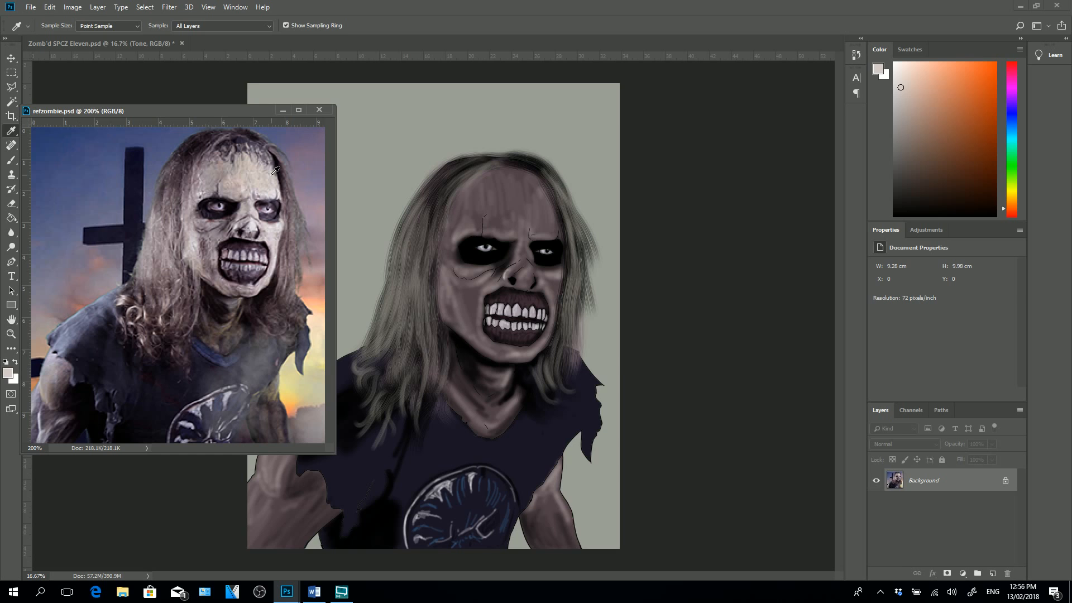
click(665, 434)
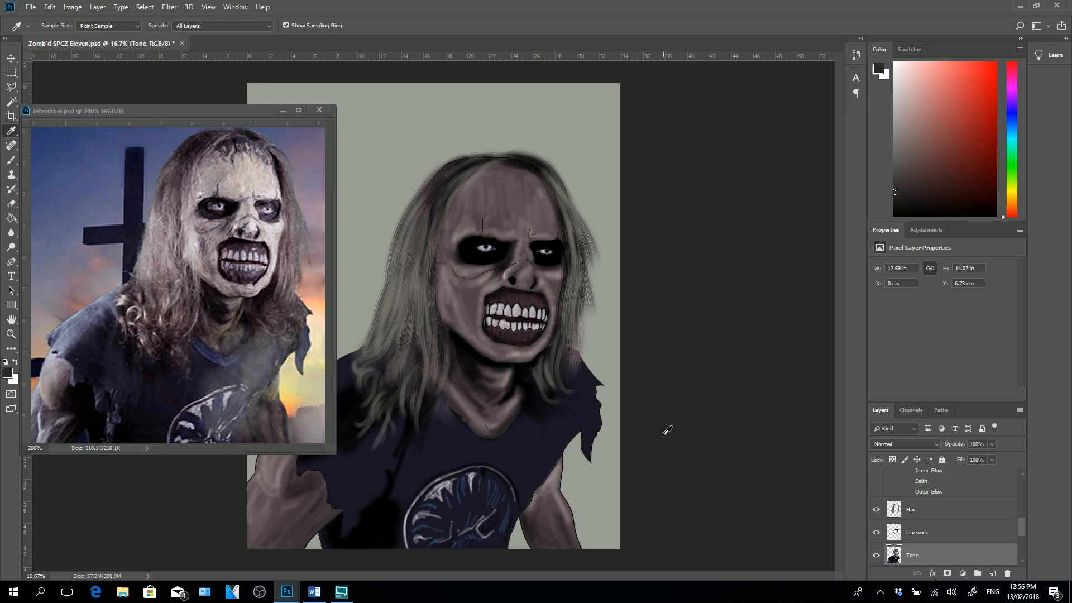
click(265, 175)
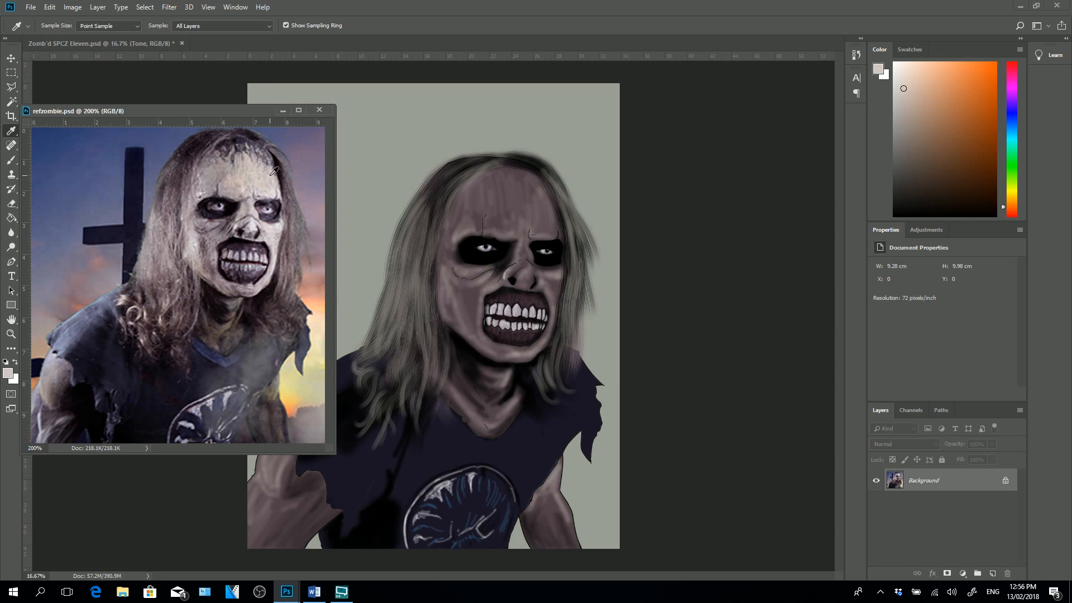
click(11, 160)
click(689, 307)
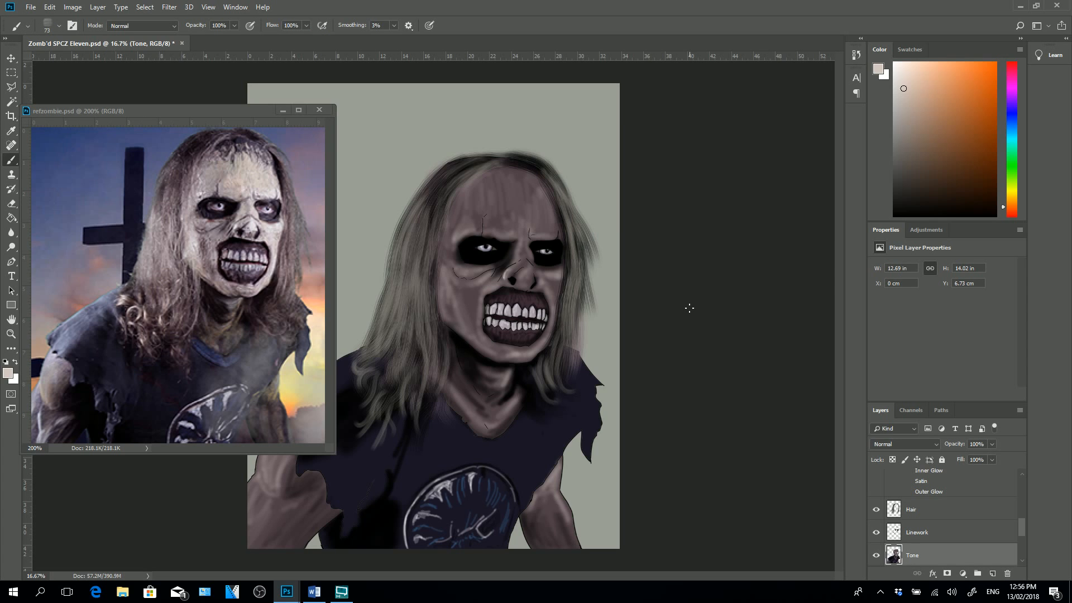
- Choose the Skin Texture 3 brush preset for painting on the Tone layer
right_click(563, 434)
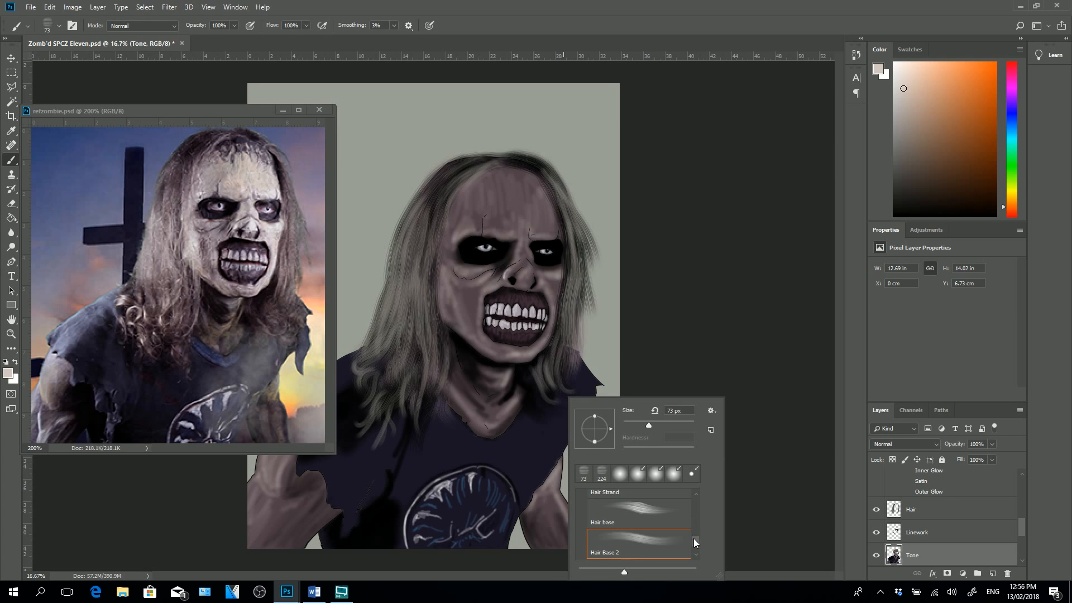
drag(696, 542, 695, 530)
drag(695, 526, 696, 526)
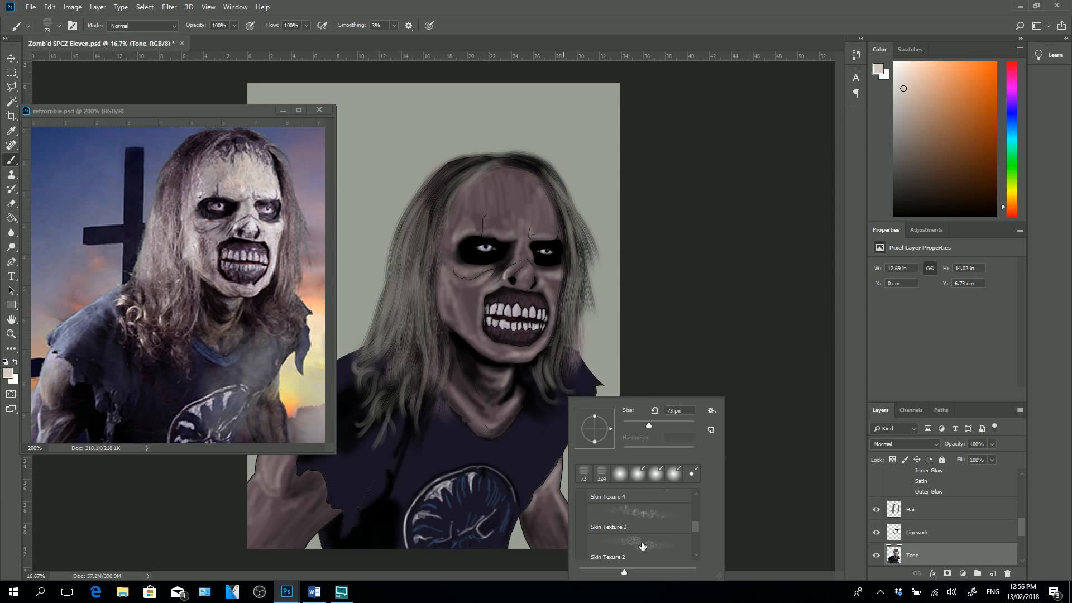
click(644, 517)
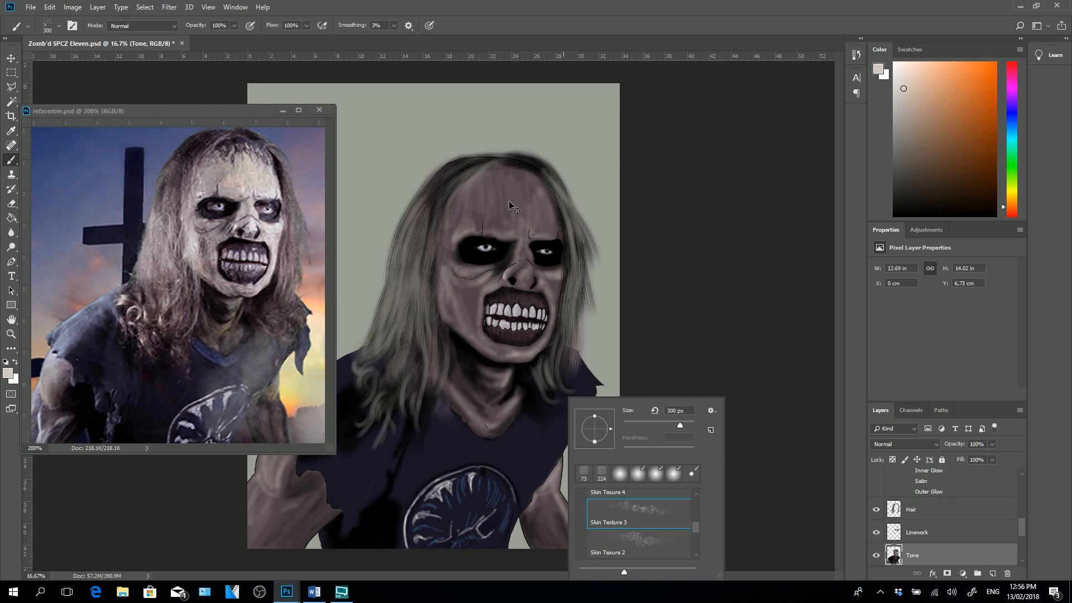
- Undo the trial dab on the forehead and switch the brush to the Skin Texture 1 preset at 50 px
key(ctrl+plus)
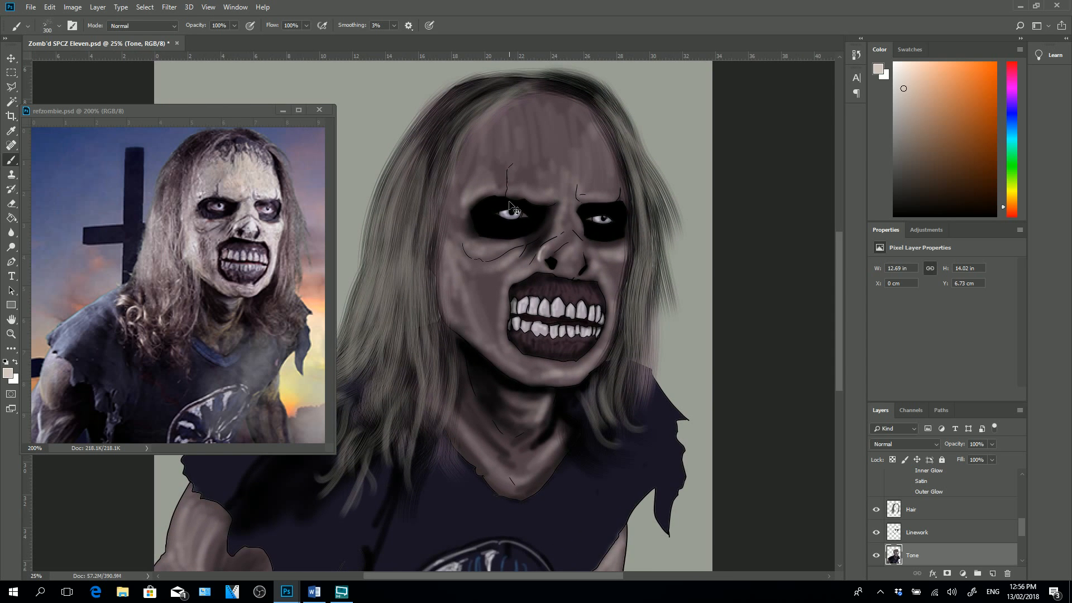
key(ctrl+plus)
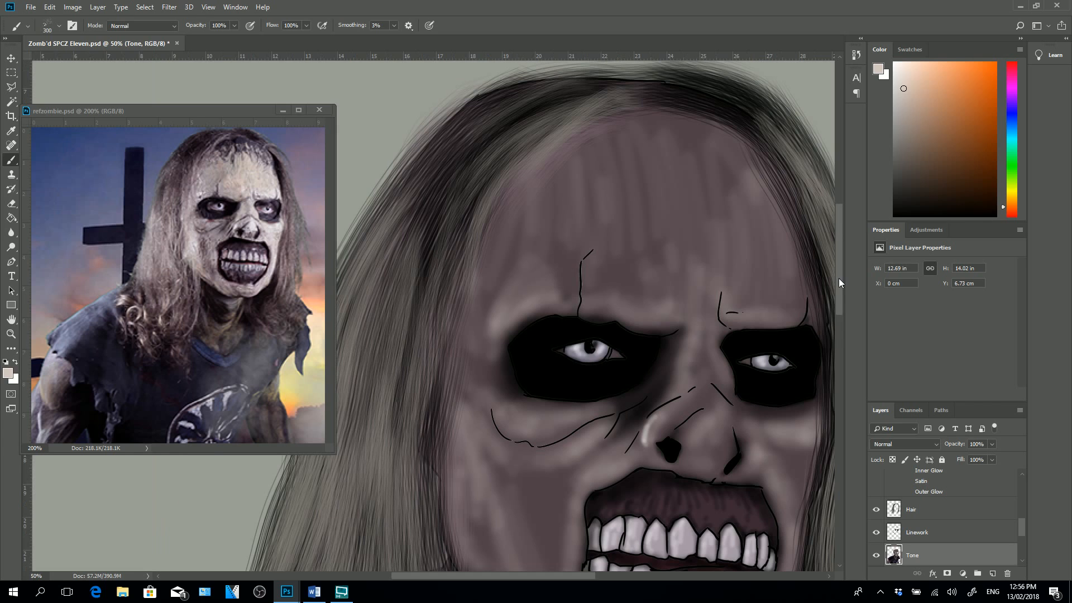
click(584, 268)
key(ctrl+z)
right_click(749, 229)
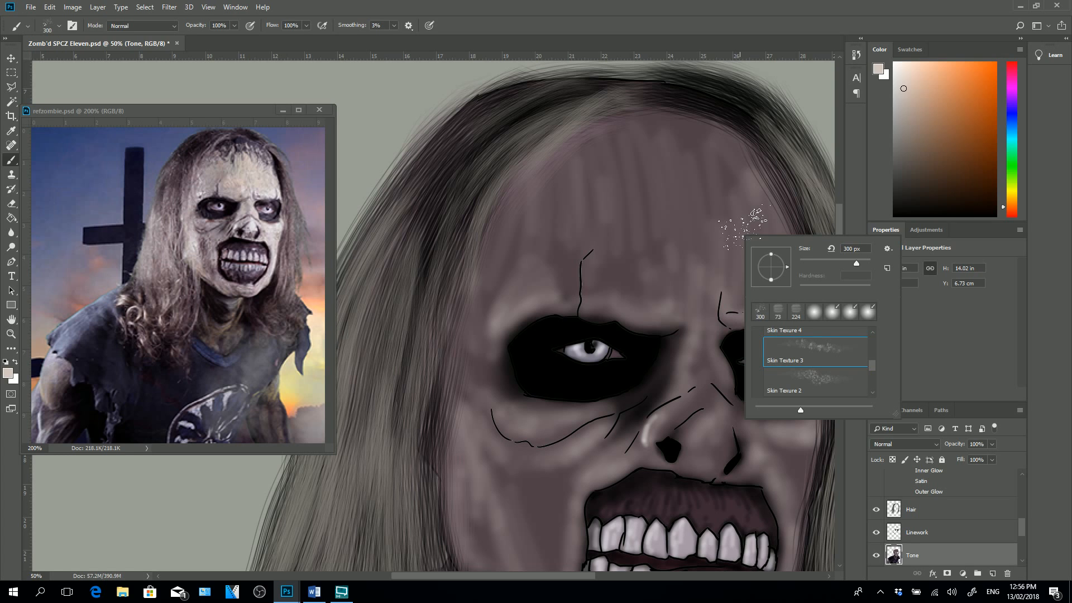
scroll(823, 349, up, 1)
click(815, 350)
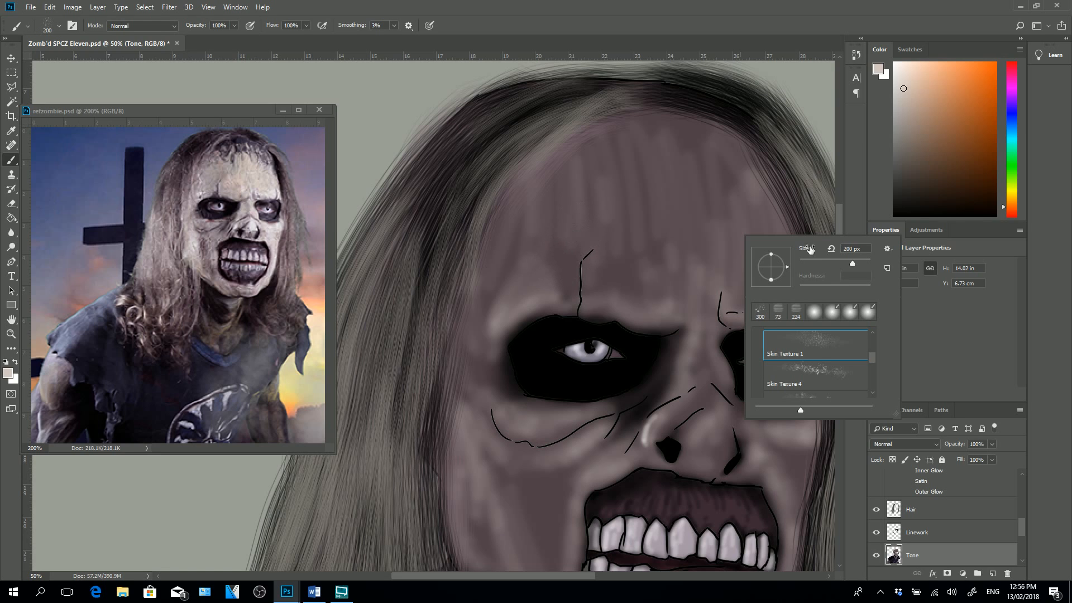
drag(853, 264, 817, 263)
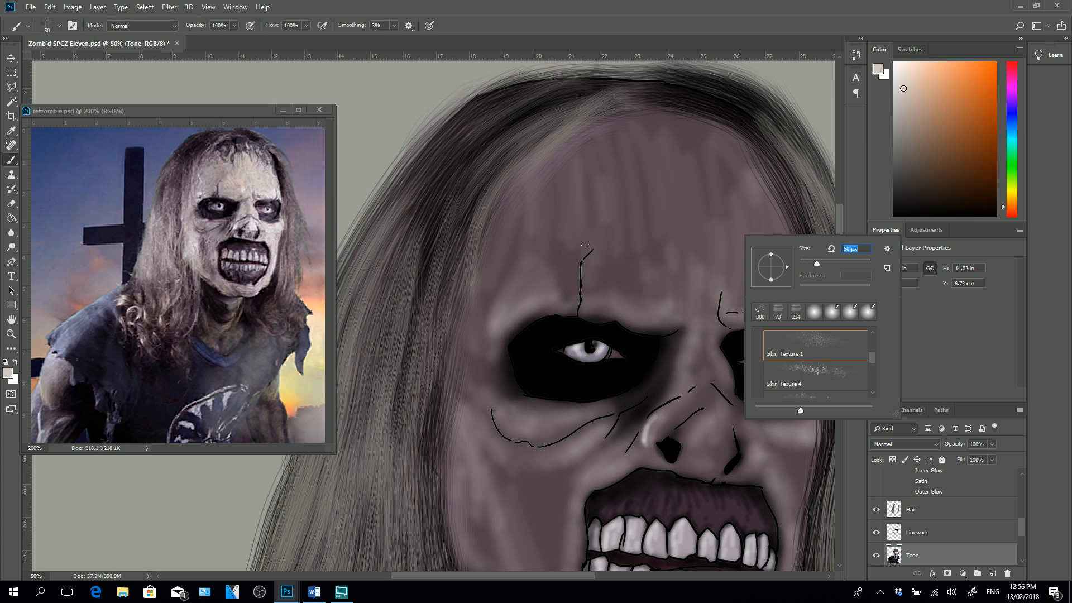
click(582, 271)
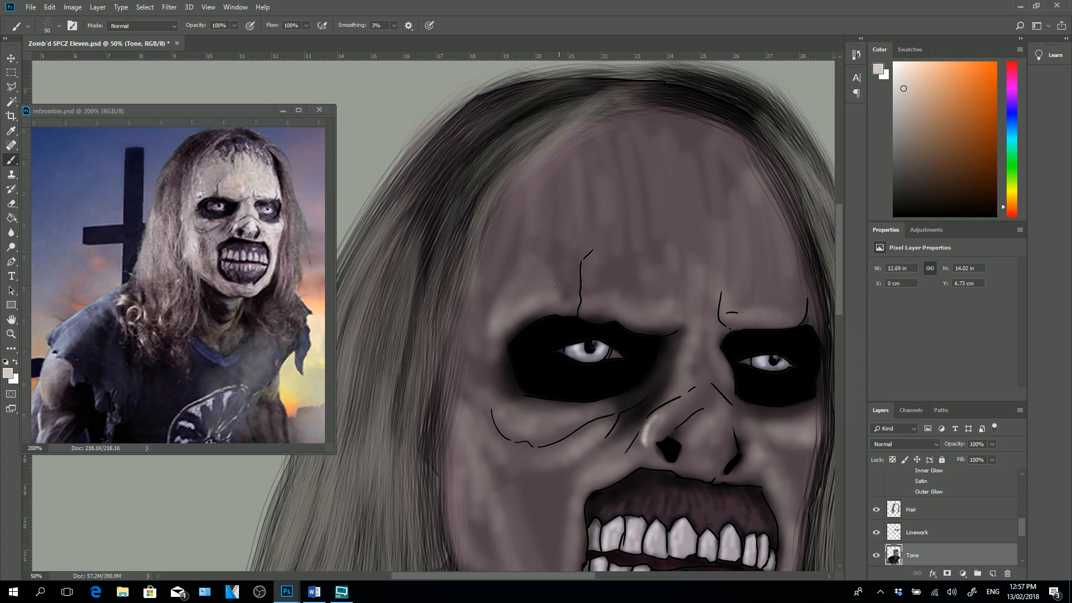
- Paint pale skin texture over the left brow, around the outer left eye socket and down the left cheek to the mouth
mouse_move(576, 262)
mouse_down()
mouse_move(578, 274)
mouse_move(533, 298)
mouse_up()
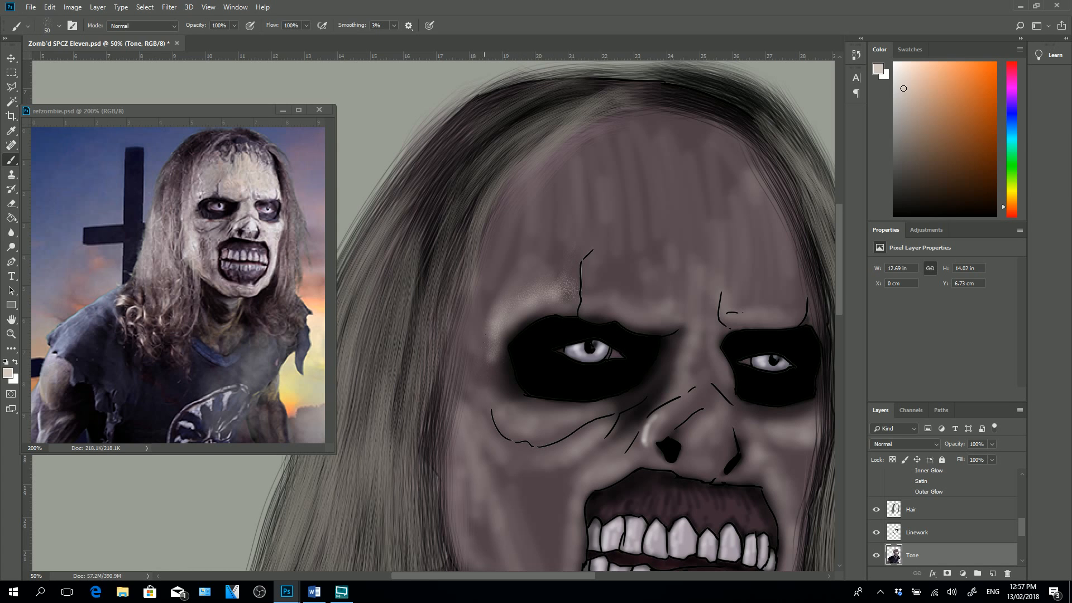
drag(469, 375, 490, 383)
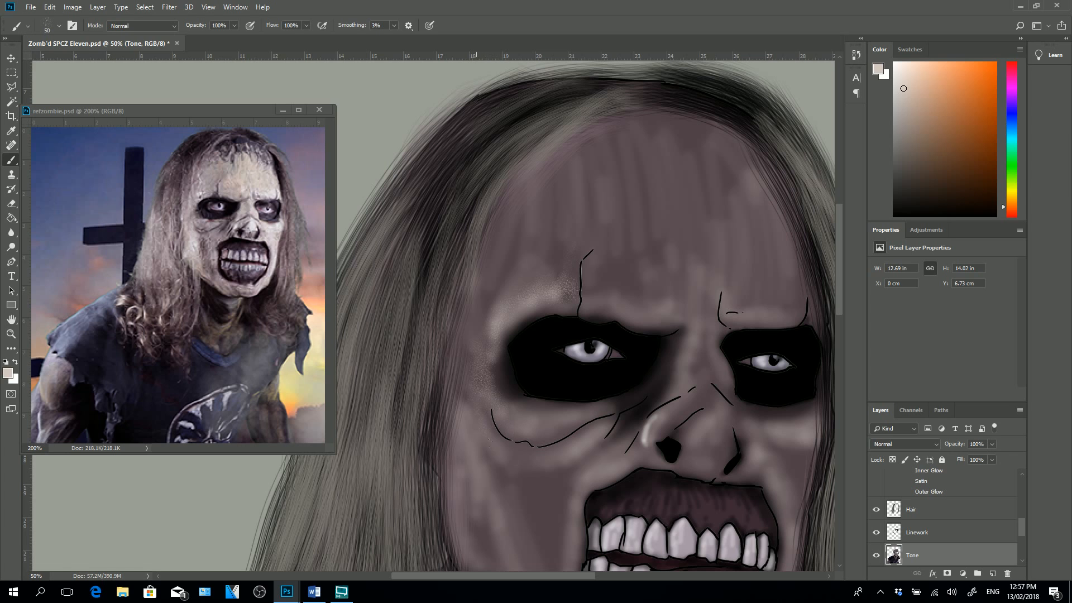
drag(487, 440, 474, 411)
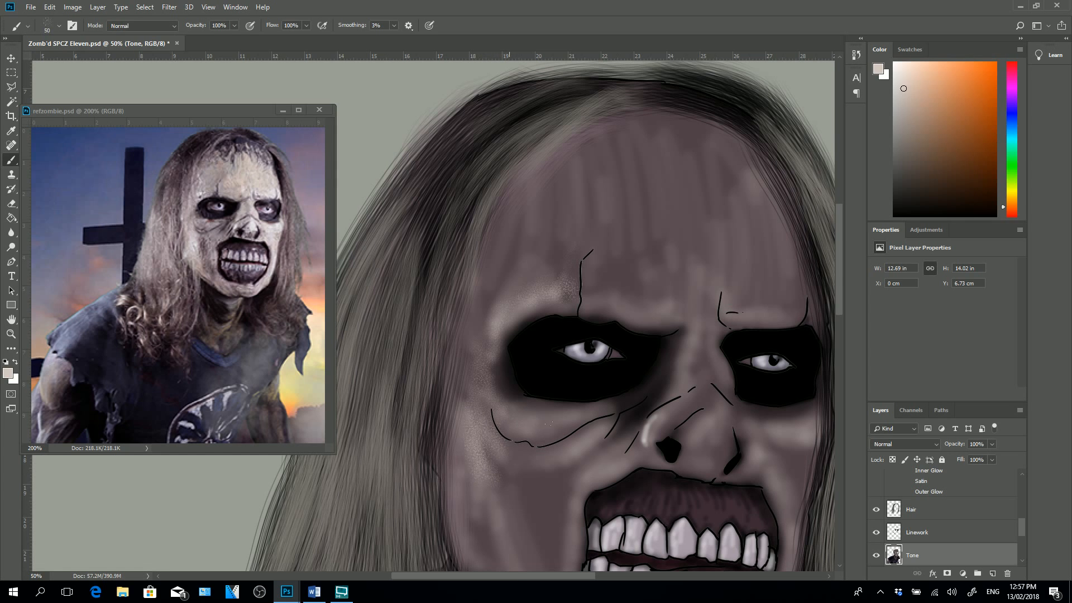
mouse_move(548, 423)
mouse_down()
mouse_move(509, 413)
mouse_move(558, 425)
mouse_move(523, 415)
mouse_move(579, 406)
mouse_move(544, 424)
mouse_up()
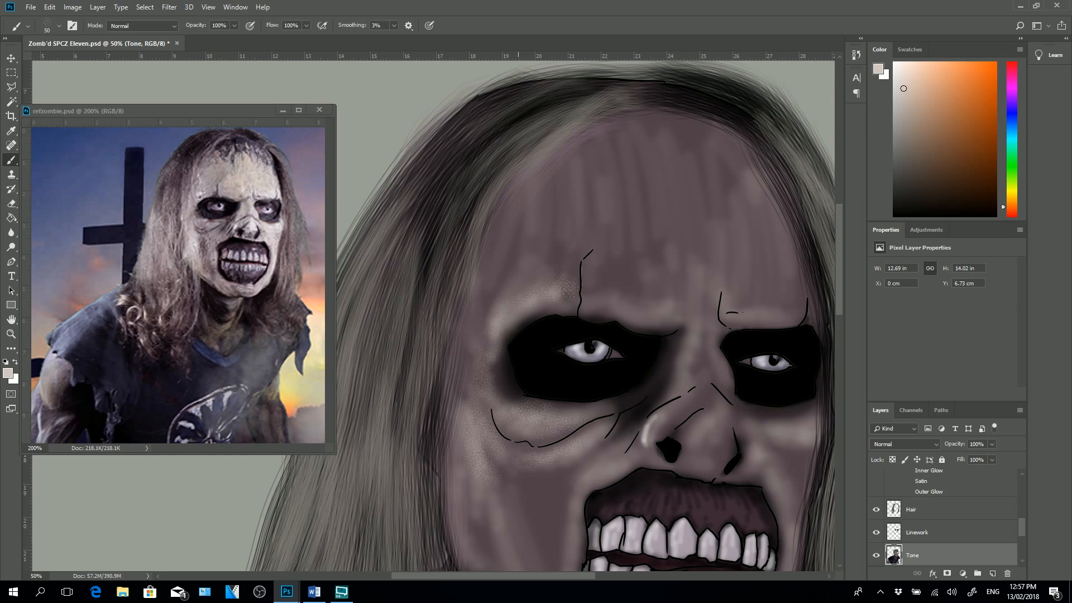
mouse_move(548, 472)
mouse_down()
mouse_move(606, 436)
mouse_move(539, 482)
mouse_move(616, 440)
mouse_move(600, 457)
mouse_up()
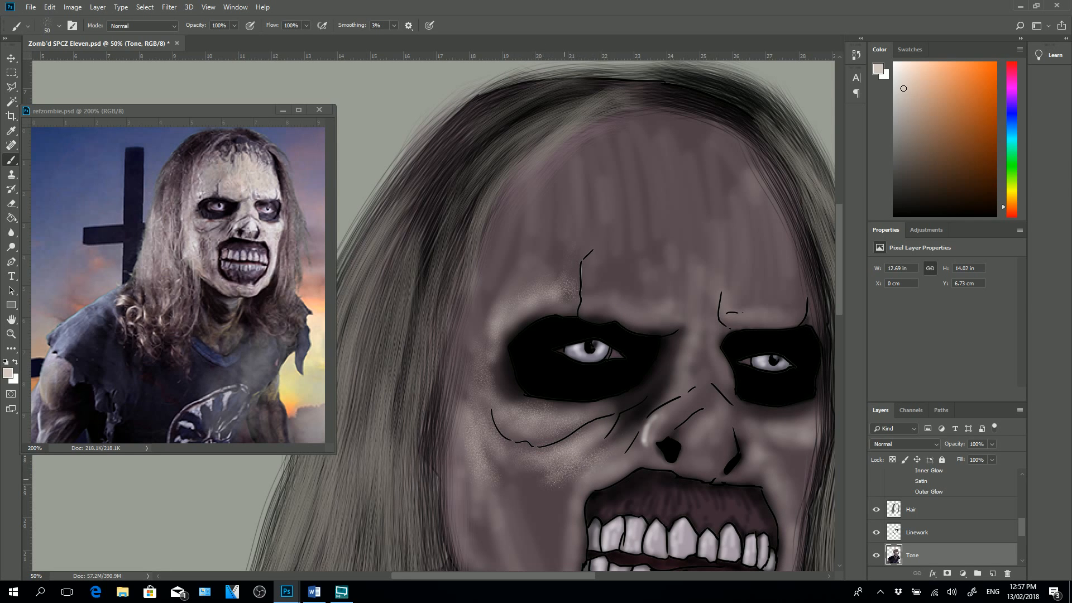
mouse_move(565, 491)
mouse_down()
mouse_move(573, 479)
mouse_move(557, 536)
mouse_up()
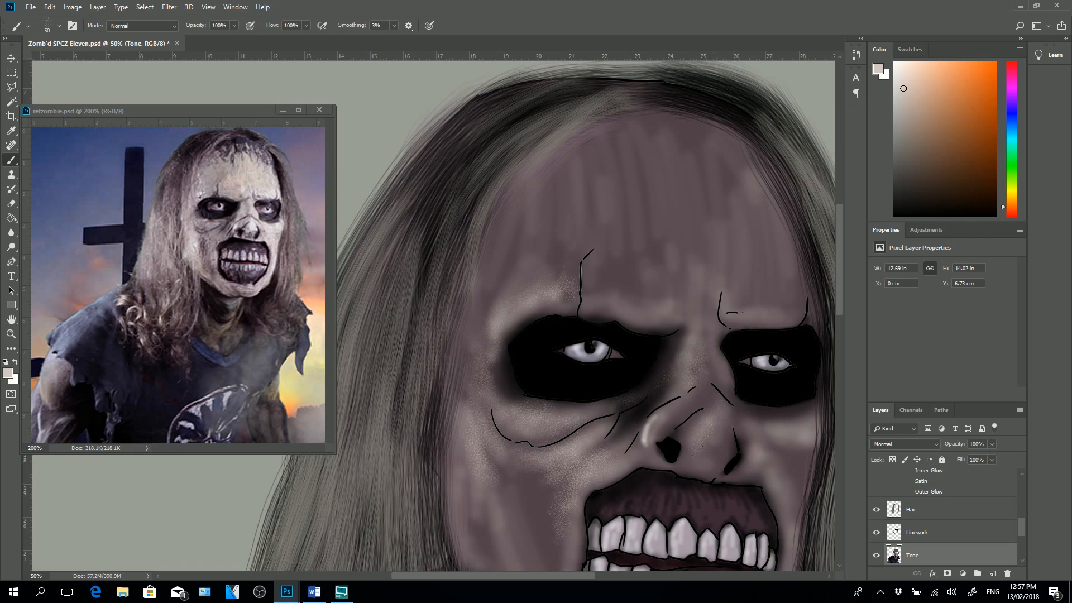
- Paint pale skin texture over the nose and its bridge, the right cheek and the forehead
mouse_move(703, 444)
mouse_down()
mouse_move(725, 424)
mouse_move(729, 453)
mouse_up()
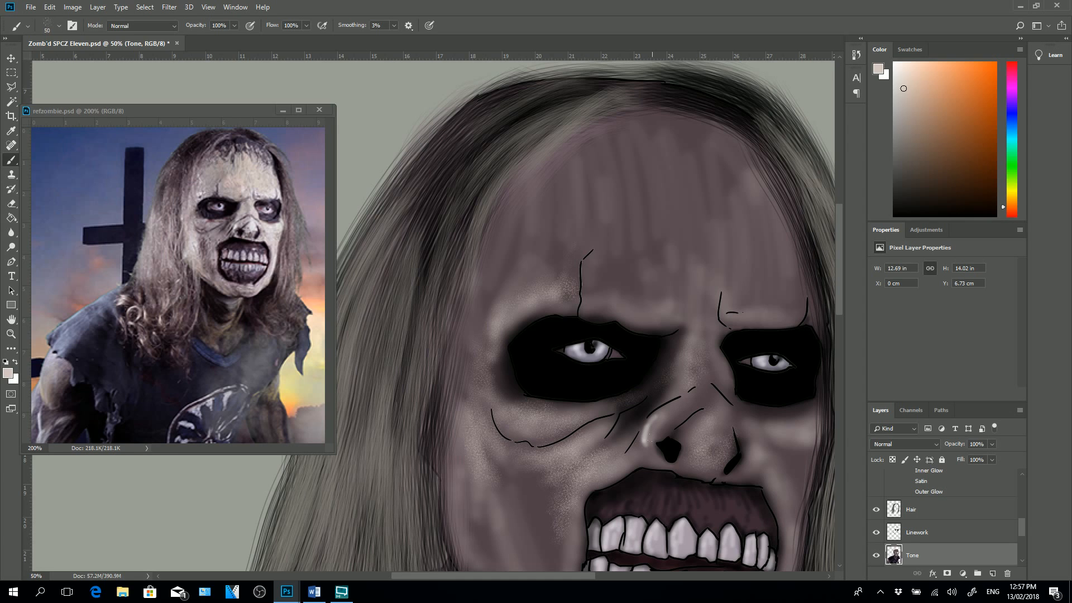
drag(721, 358, 715, 334)
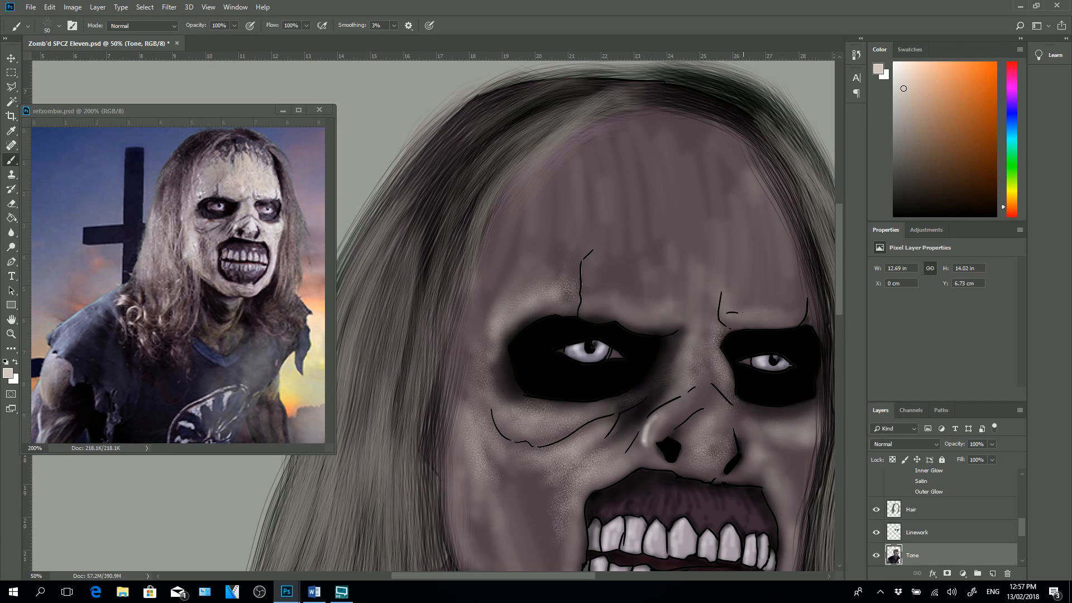
mouse_move(758, 420)
mouse_down()
mouse_move(787, 409)
mouse_move(812, 418)
mouse_move(770, 416)
mouse_up()
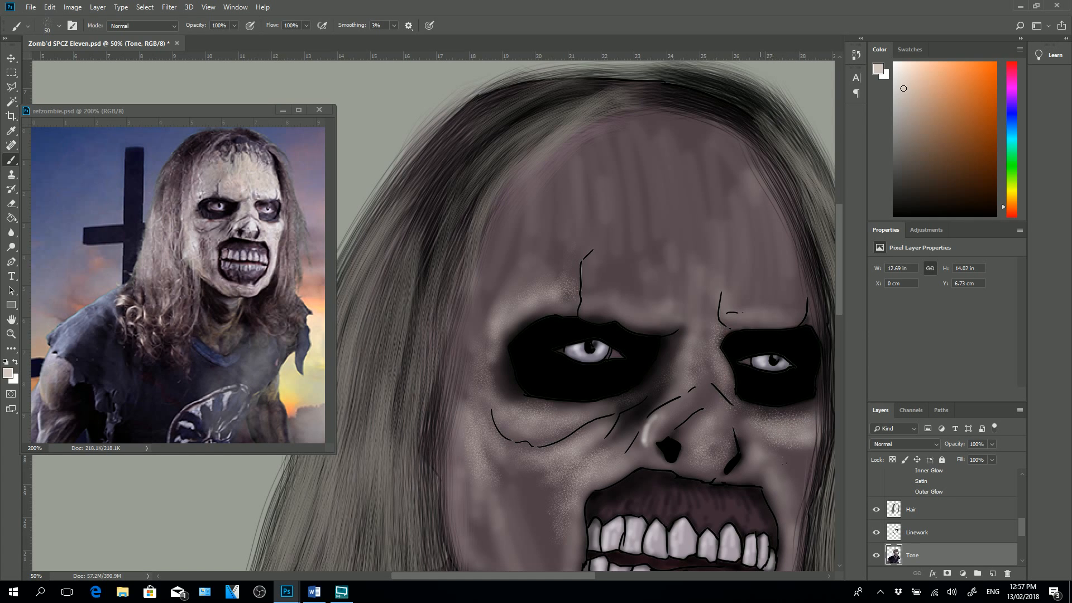
drag(762, 479, 767, 490)
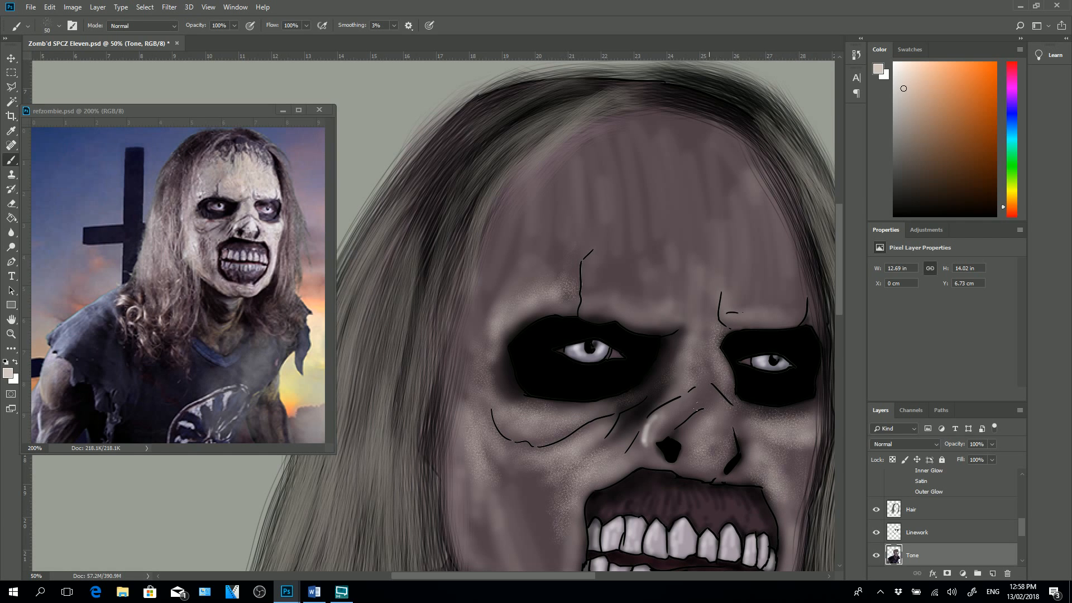
mouse_move(696, 397)
mouse_down()
mouse_move(712, 362)
mouse_move(692, 389)
mouse_move(711, 407)
mouse_up()
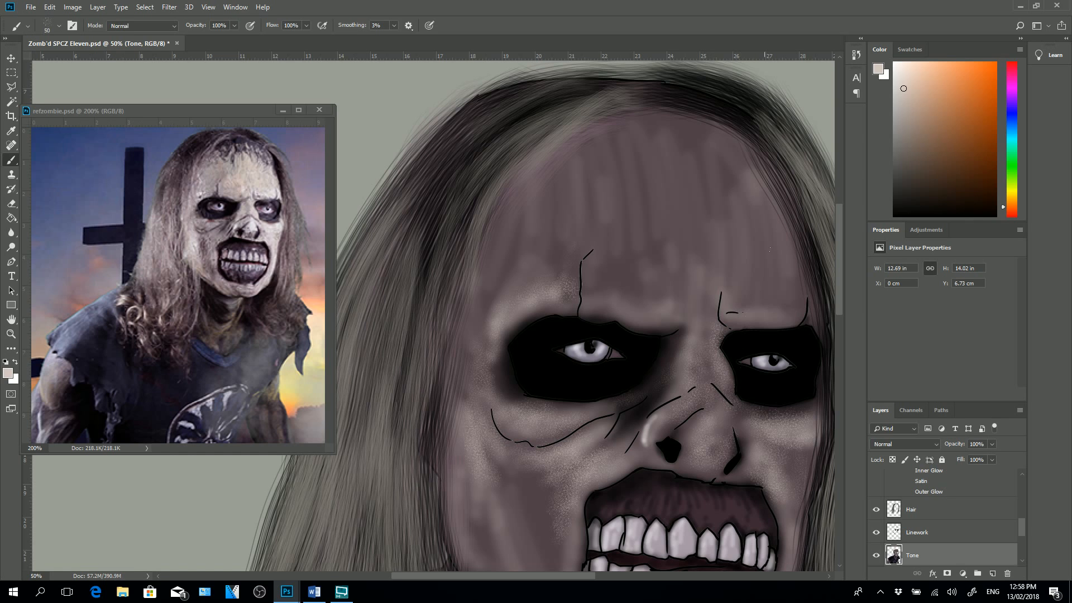
mouse_move(637, 277)
mouse_down()
mouse_move(631, 296)
mouse_move(617, 280)
mouse_move(595, 282)
mouse_move(654, 269)
mouse_move(676, 291)
mouse_move(689, 251)
mouse_move(703, 279)
mouse_move(729, 235)
mouse_move(767, 305)
mouse_move(754, 218)
mouse_up()
mouse_move(726, 275)
mouse_down()
mouse_move(663, 141)
mouse_move(656, 246)
mouse_move(640, 196)
mouse_move(628, 237)
mouse_move(678, 285)
mouse_move(720, 212)
mouse_move(732, 290)
mouse_move(748, 234)
mouse_move(720, 240)
mouse_move(658, 222)
mouse_up()
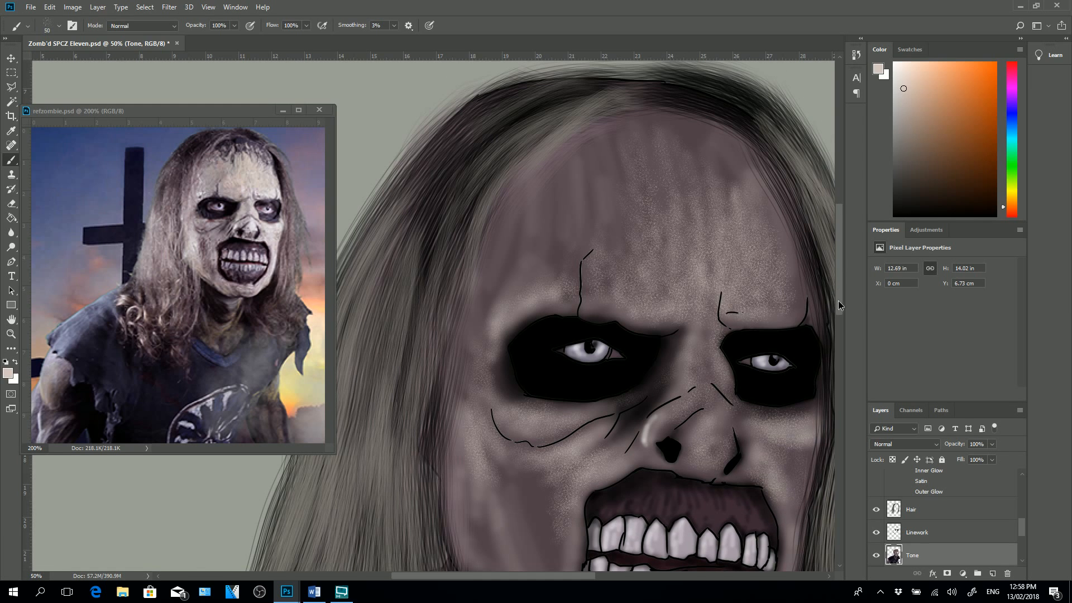
- Extend the pale skin texture around both sides of the mouth, along the chin and over the lower left cheek and jaw
scroll(839, 301, down, 5)
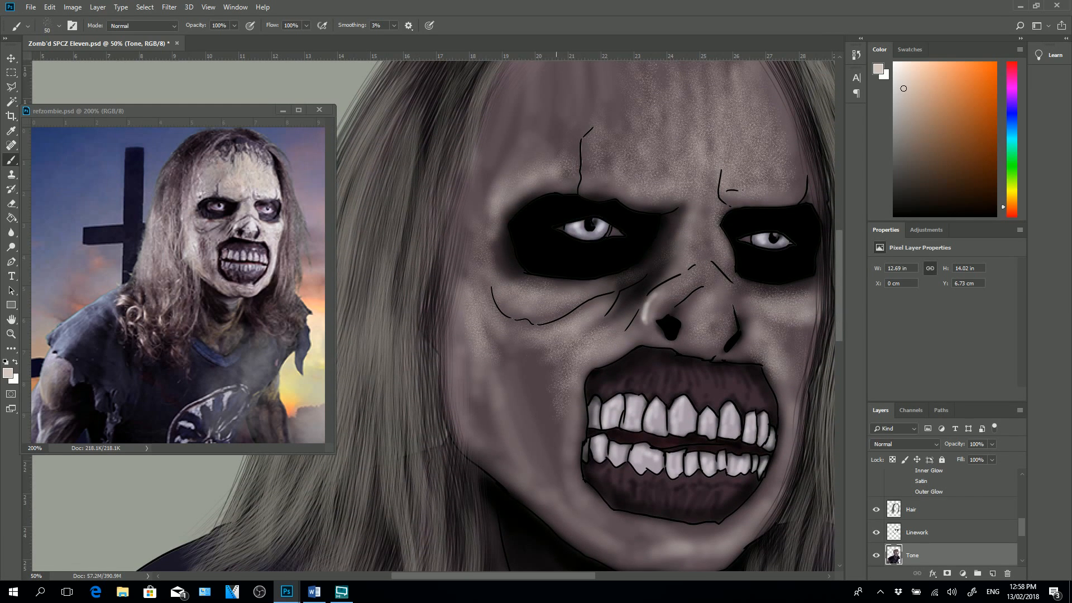
mouse_move(556, 402)
mouse_down()
mouse_move(552, 463)
mouse_move(558, 398)
mouse_up()
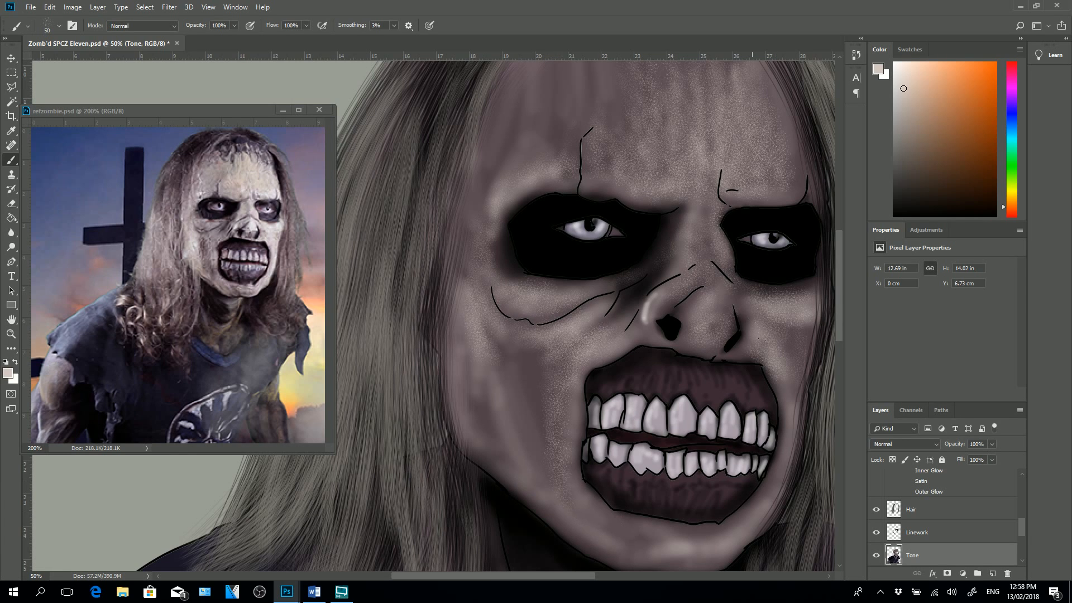
mouse_move(787, 402)
mouse_down()
mouse_move(799, 360)
mouse_move(783, 469)
mouse_move(768, 491)
mouse_up()
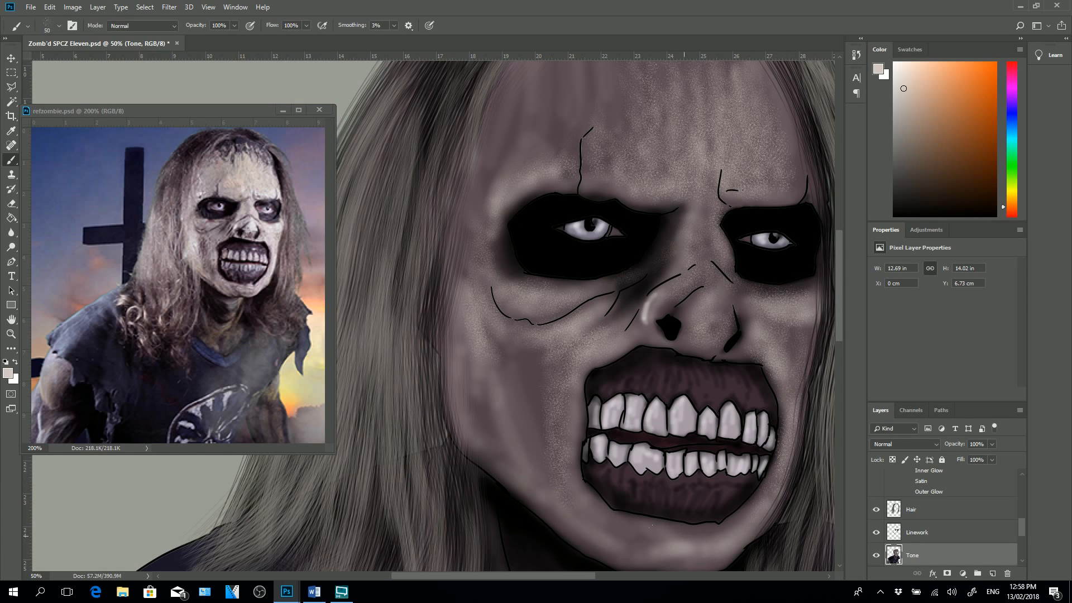
mouse_move(576, 511)
mouse_down()
mouse_move(593, 534)
mouse_move(637, 547)
mouse_up()
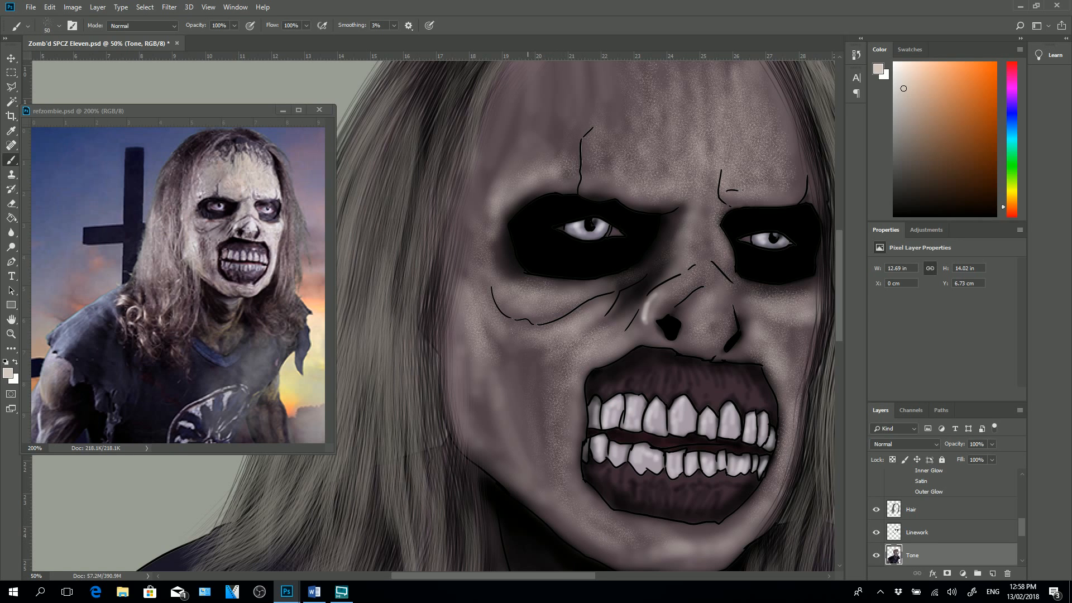
mouse_move(510, 420)
mouse_down()
mouse_move(514, 442)
mouse_move(474, 384)
mouse_move(492, 470)
mouse_move(570, 534)
mouse_up()
drag(475, 451, 557, 528)
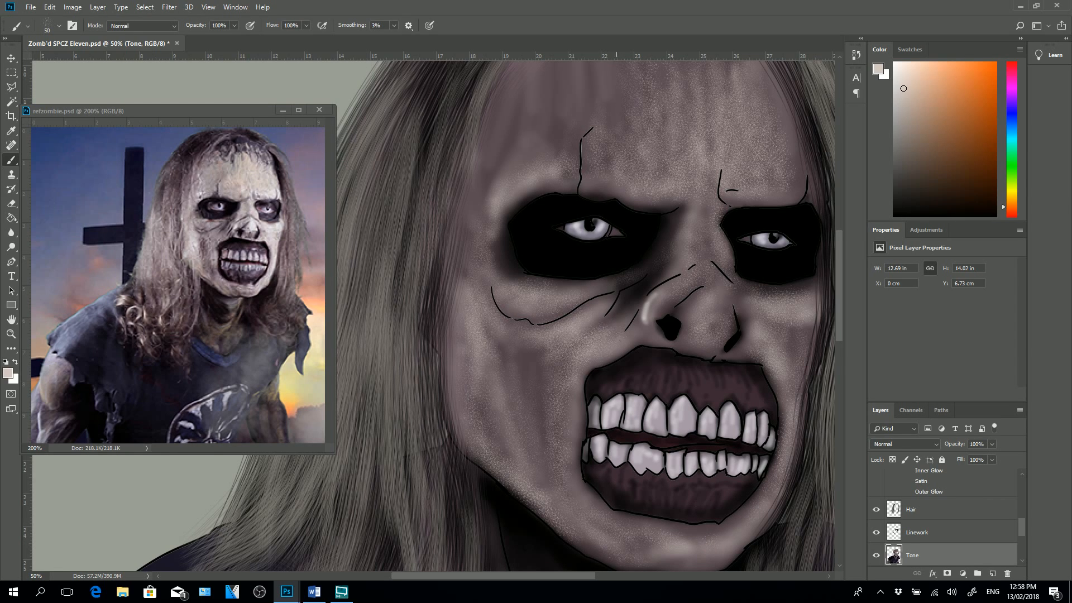
- Reduce the brush size to 14 px and paint fine pale skin texture into the creases between the left eye and nose
right_click(628, 334)
drag(700, 362, 690, 361)
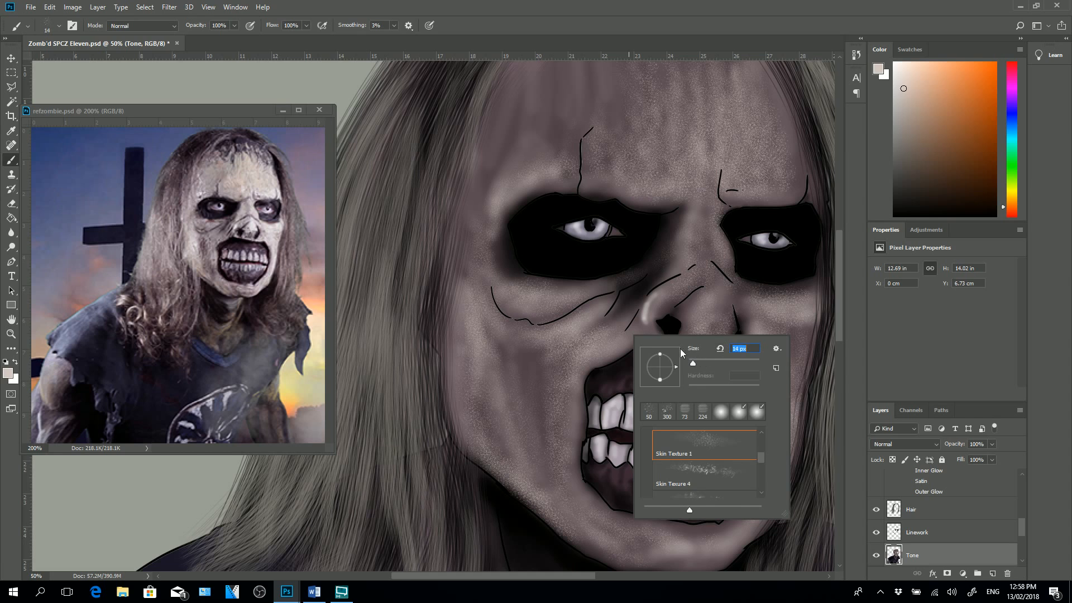
click(608, 341)
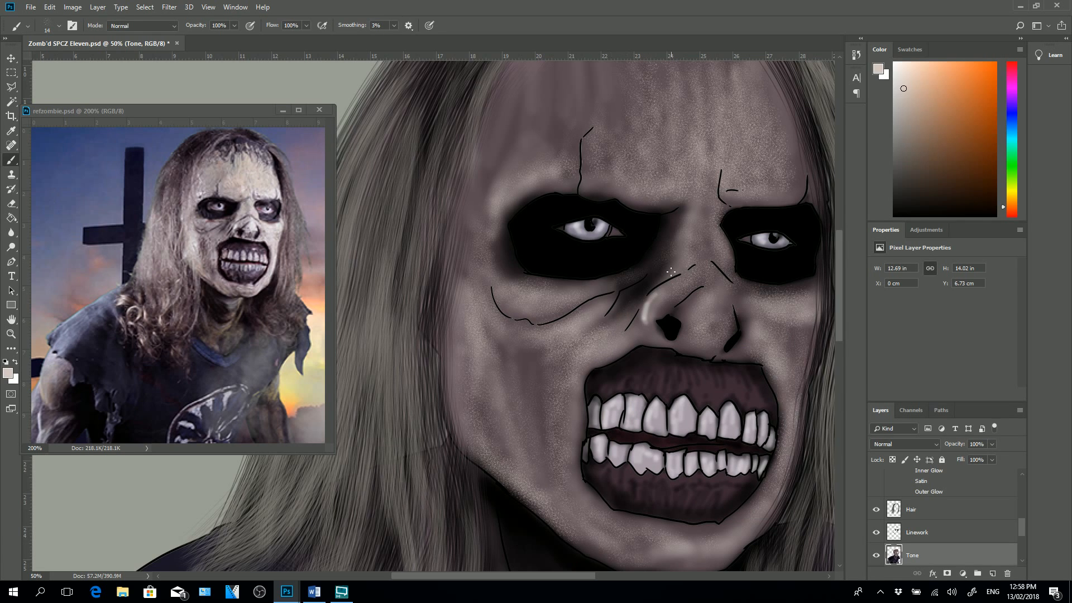
mouse_move(628, 309)
mouse_down()
mouse_move(654, 279)
mouse_move(624, 307)
mouse_up()
drag(840, 308, 839, 279)
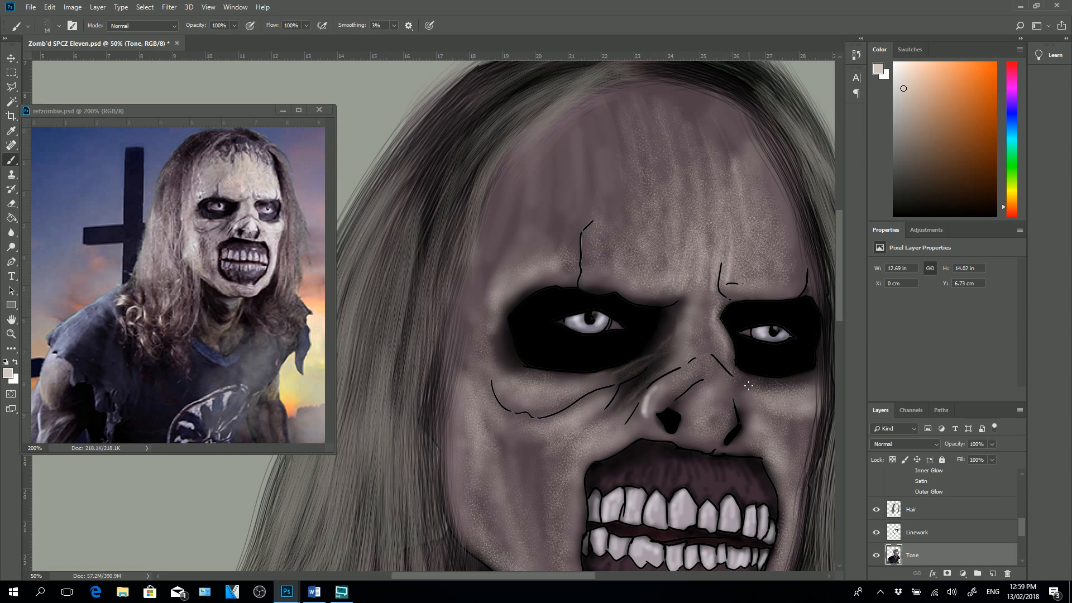
- Review the skin texture on the face and across the whole figure against the reference photo
scroll(838, 310, down, 3)
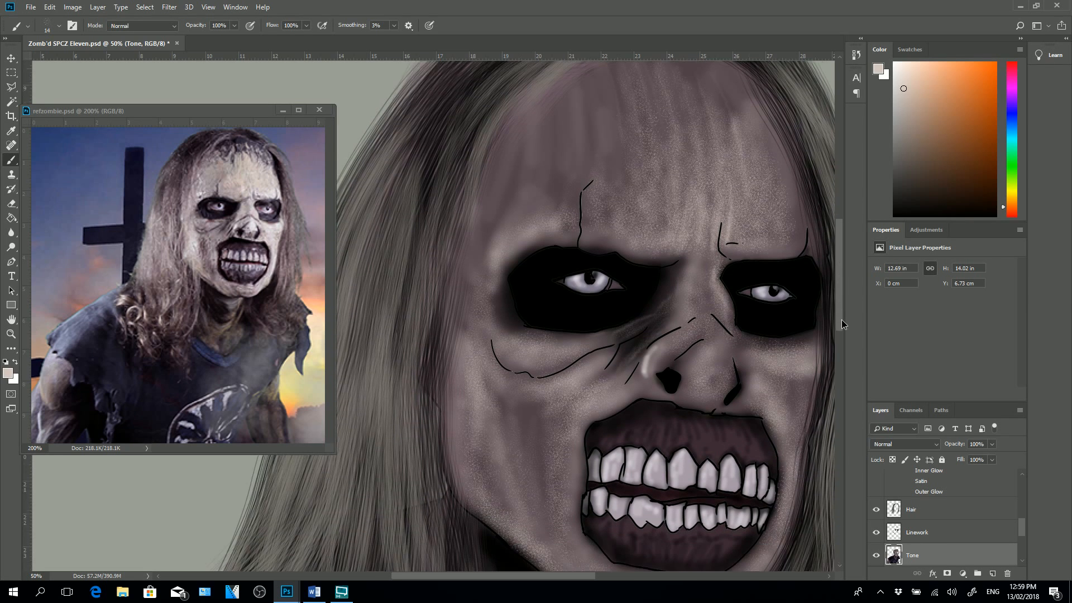
key(ctrl+minus)
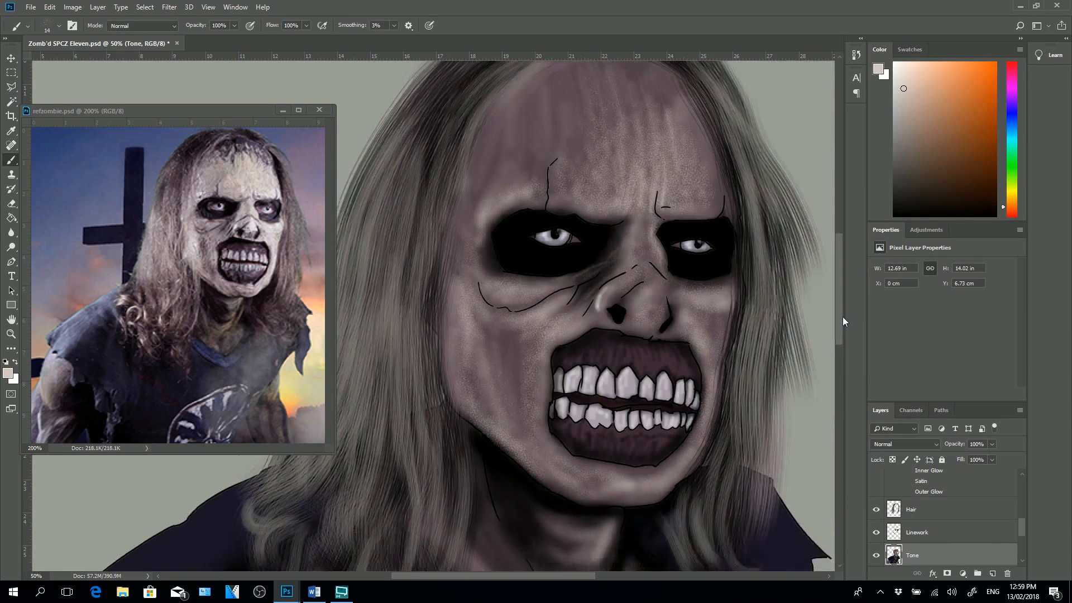
key(ctrl+minus)
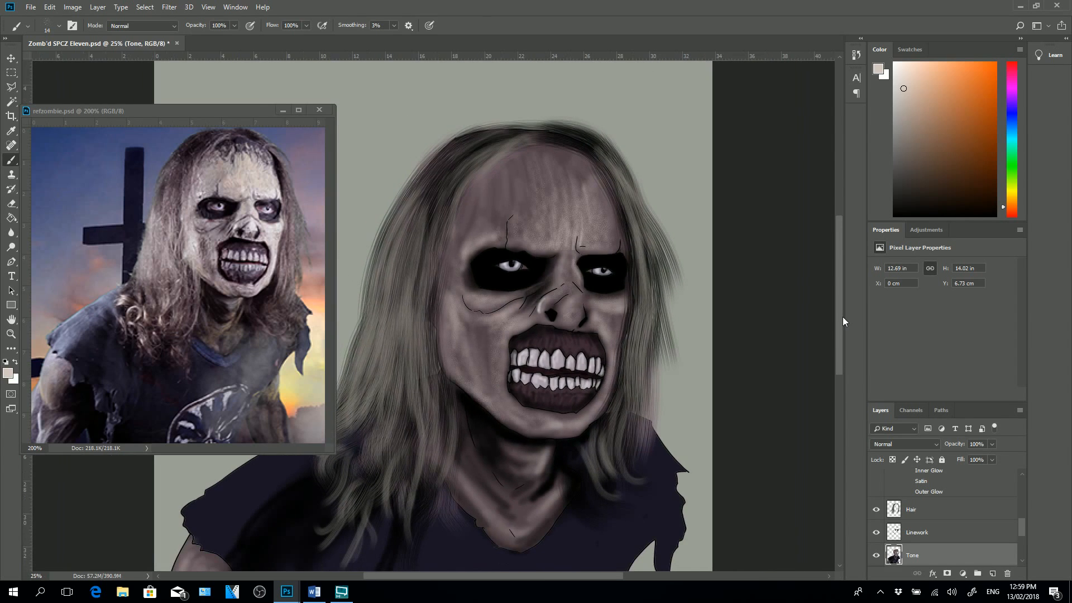
key(ctrl+minus)
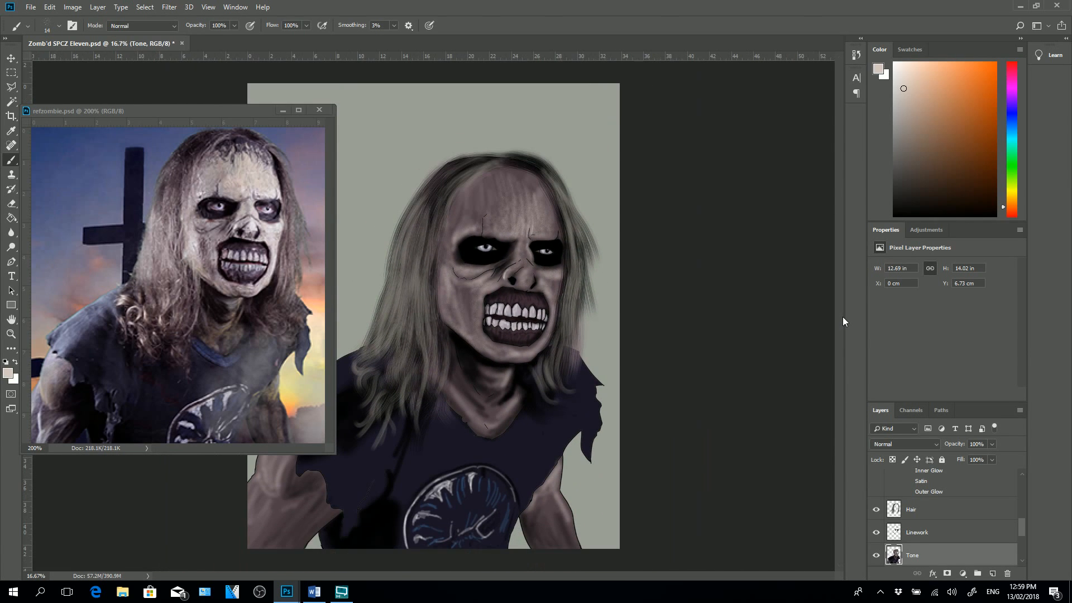
key(ctrl+minus)
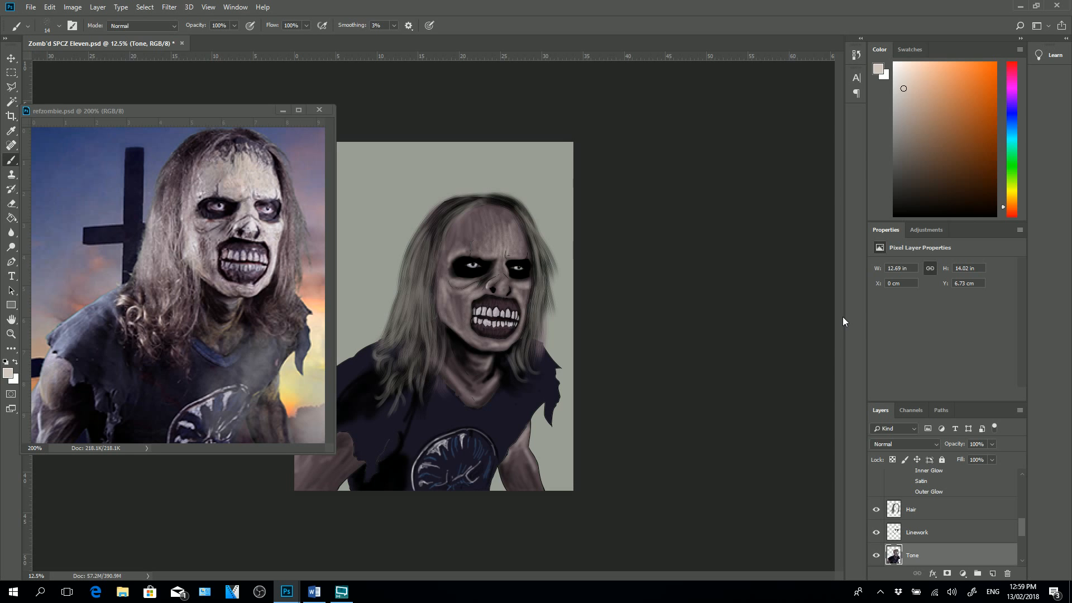
key(ctrl+plus)
key(ctrl+plus)
key(ctrl+plus)
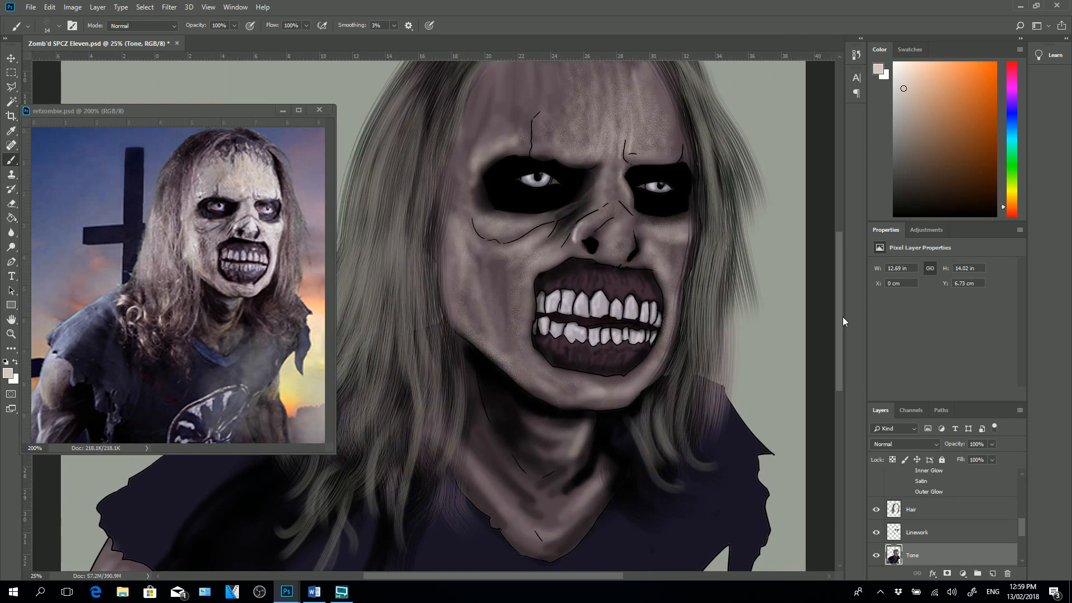
key(ctrl+plus)
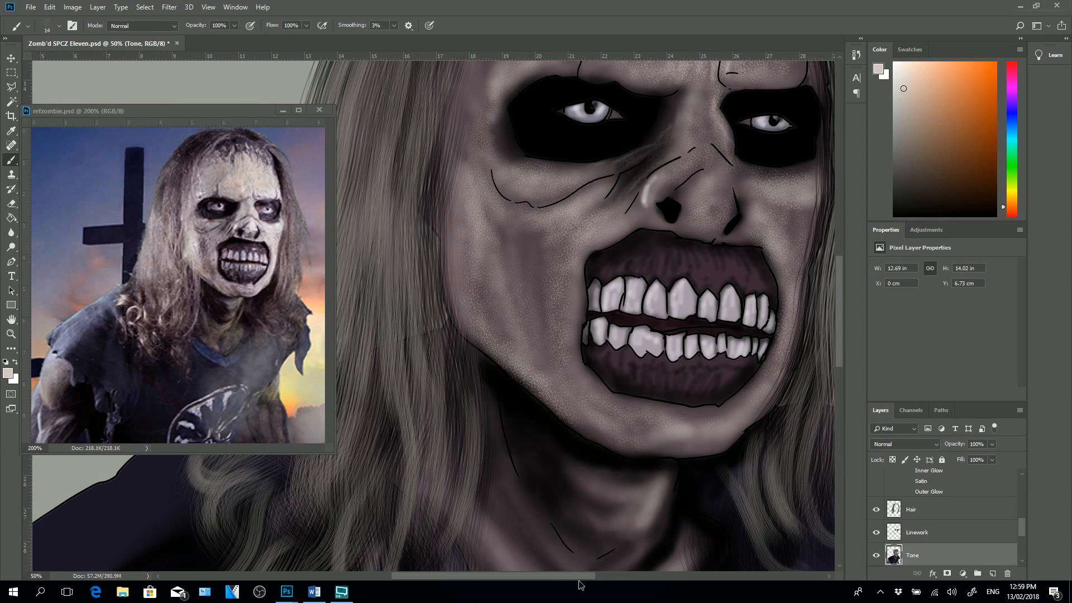
drag(579, 577, 617, 561)
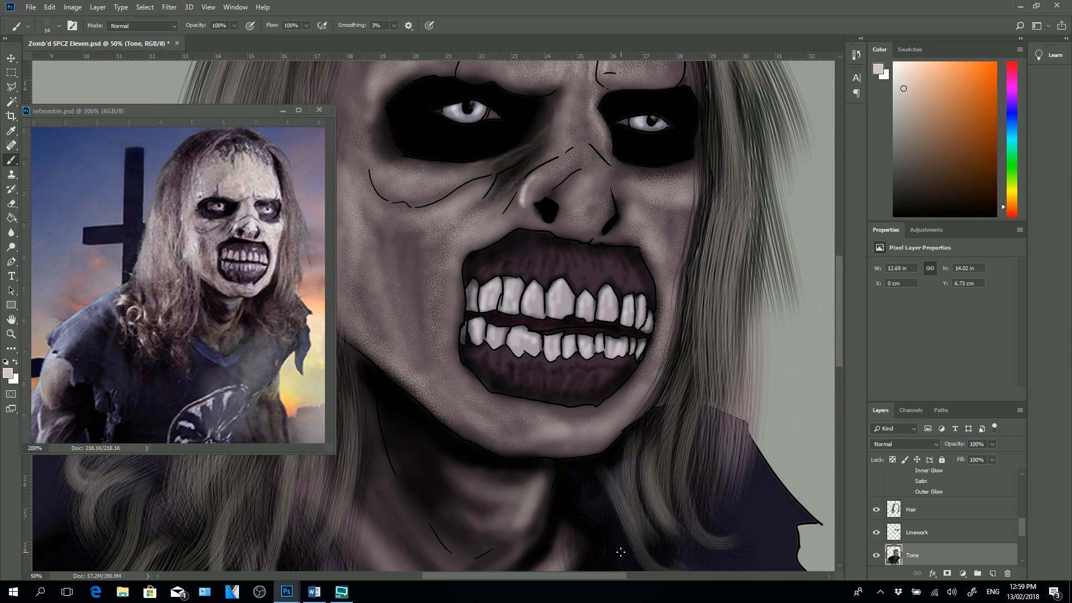
drag(841, 348, 848, 289)
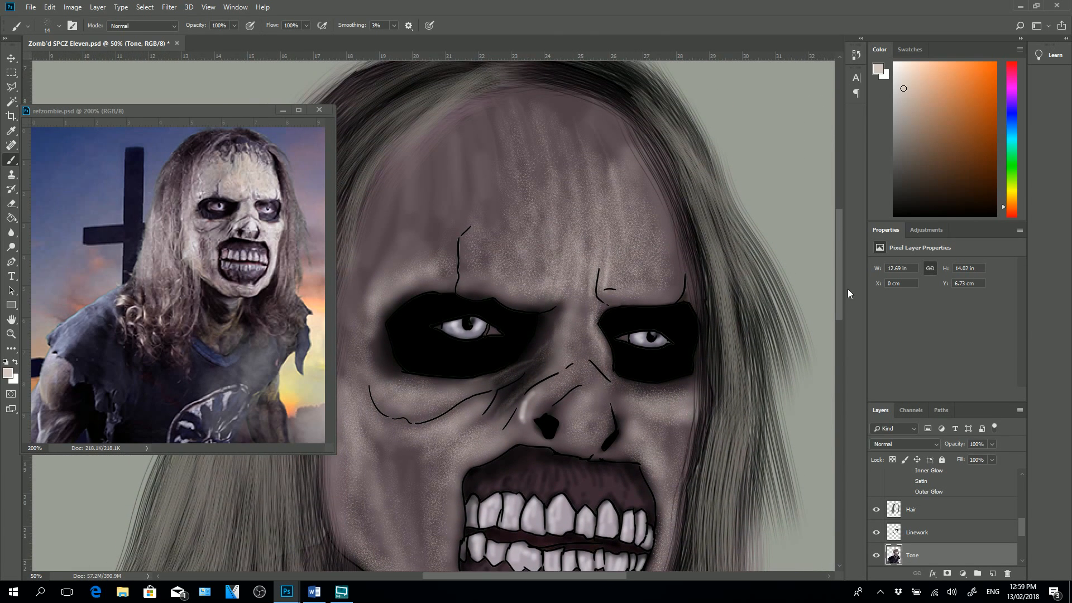
- Darken the left eye's pupil on the Linework layer with a black 14 px Soft Round brush
click(939, 534)
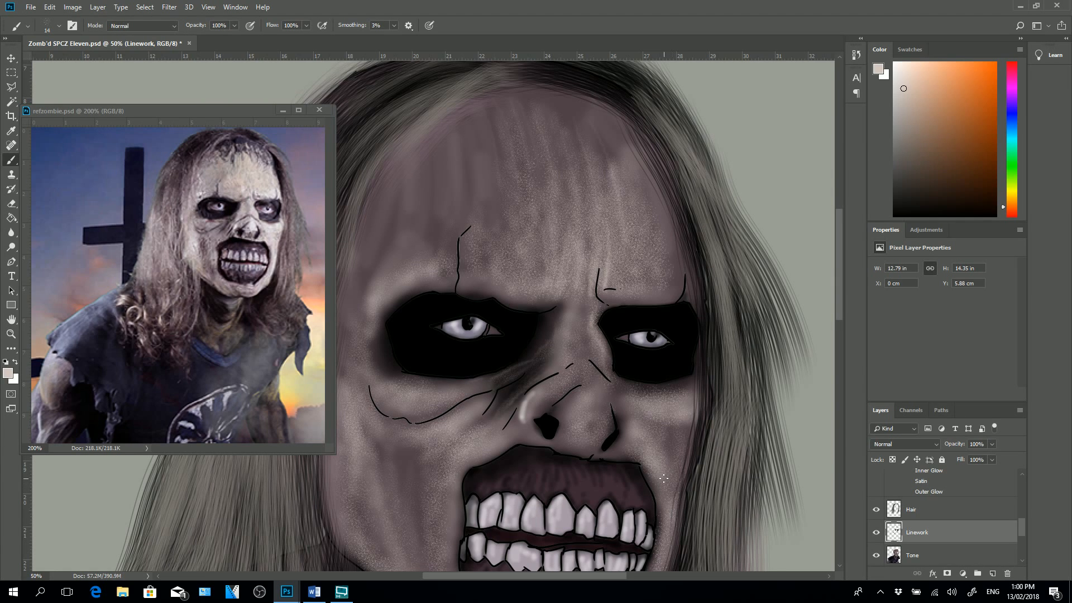
click(5, 362)
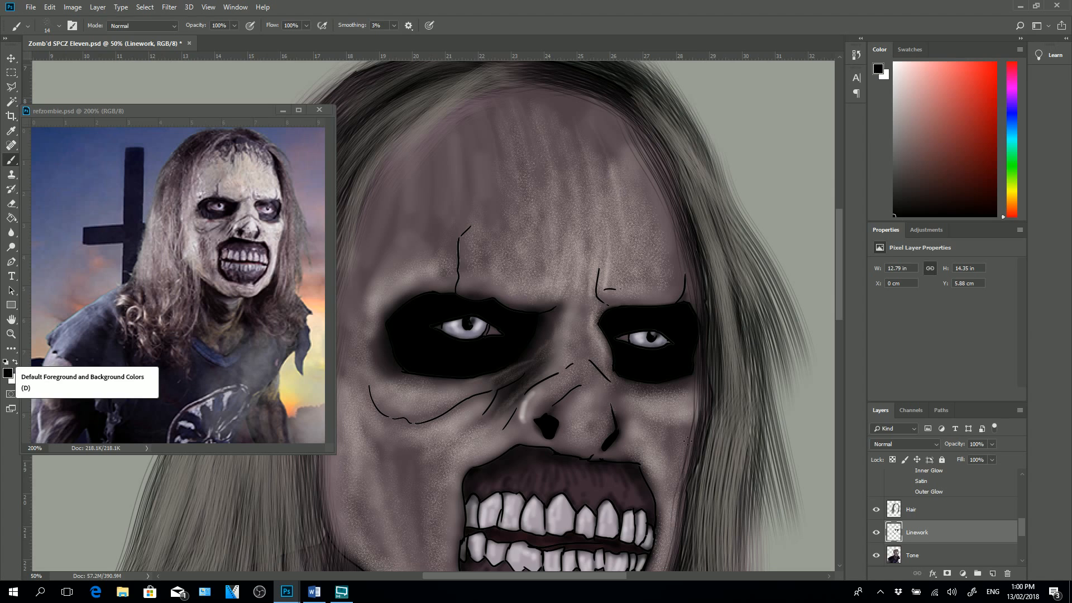
right_click(719, 464)
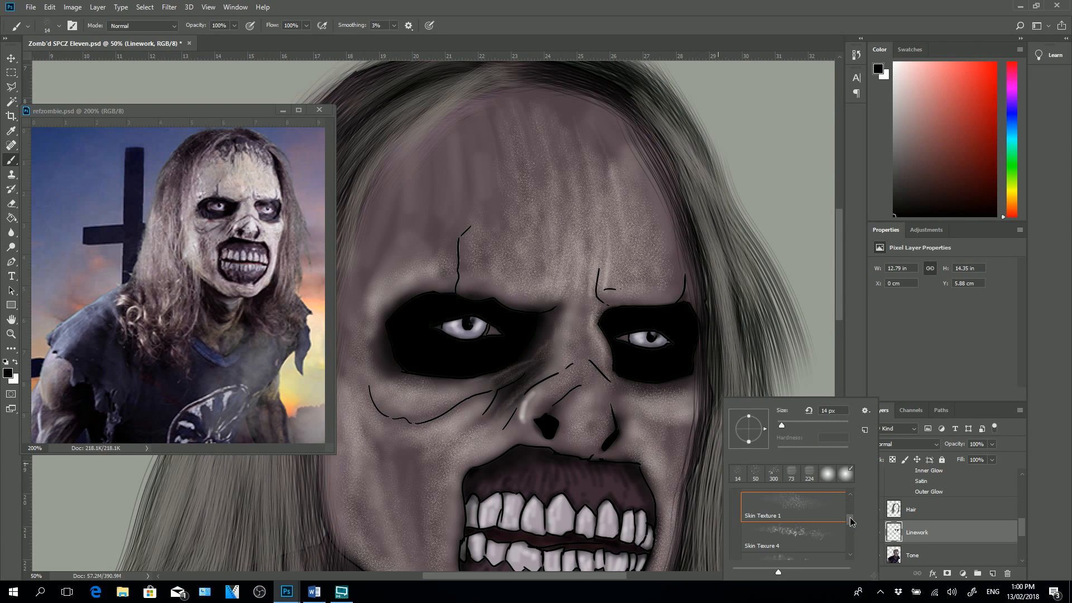
drag(852, 521, 849, 498)
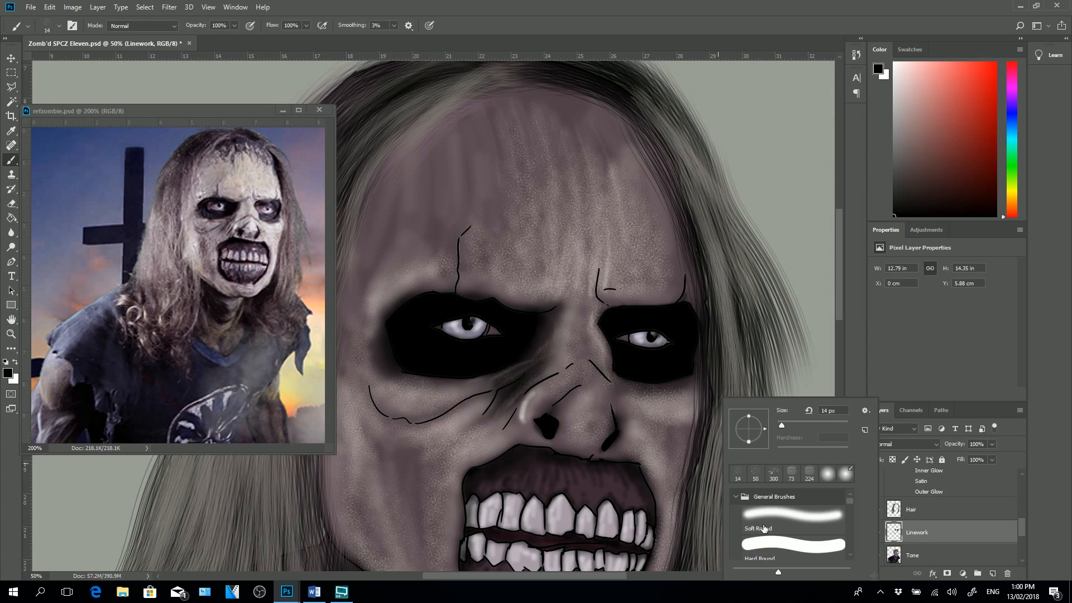
click(794, 519)
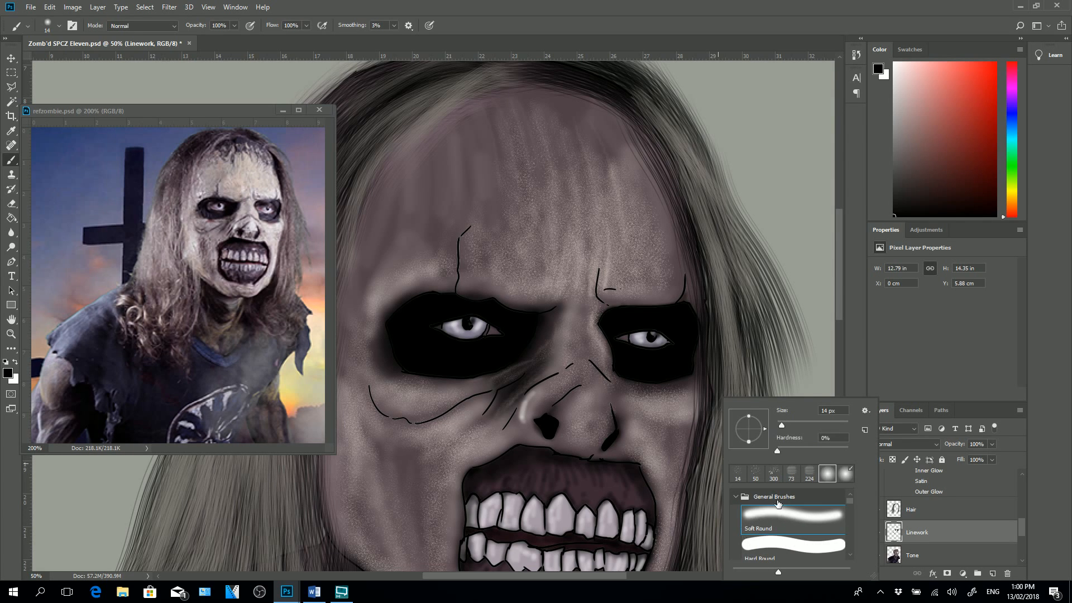
click(250, 25)
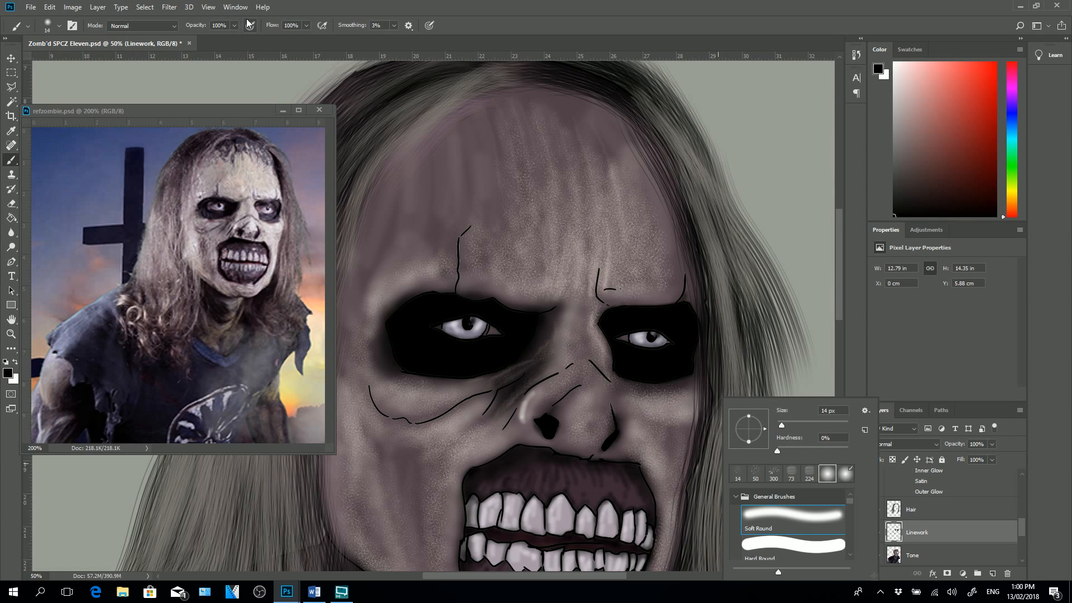
click(468, 324)
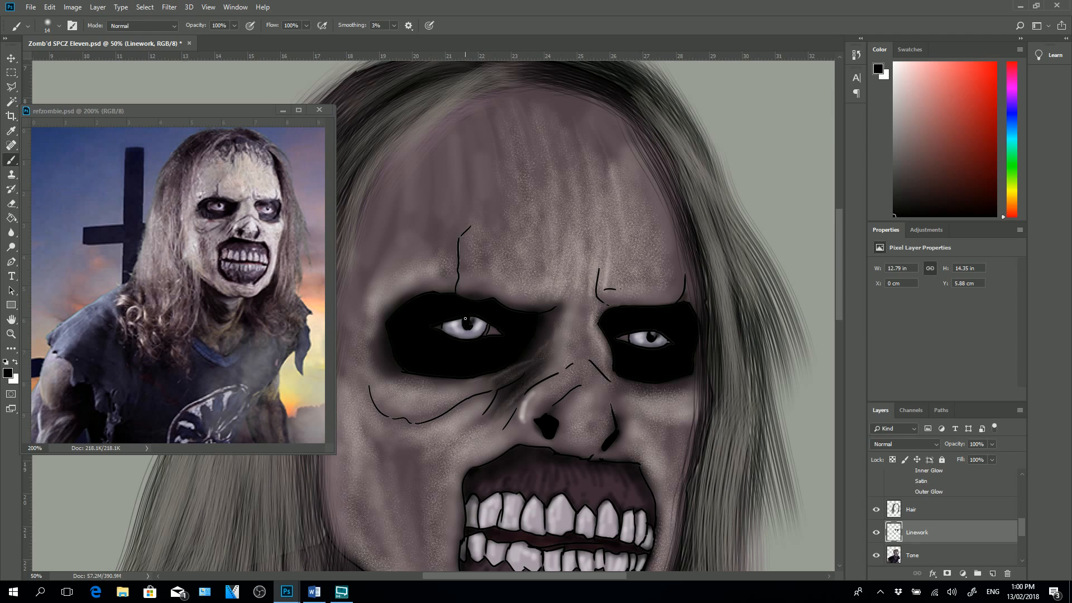
drag(465, 320, 465, 328)
- Add a new layer above Linework and name it Highlights
click(1020, 410)
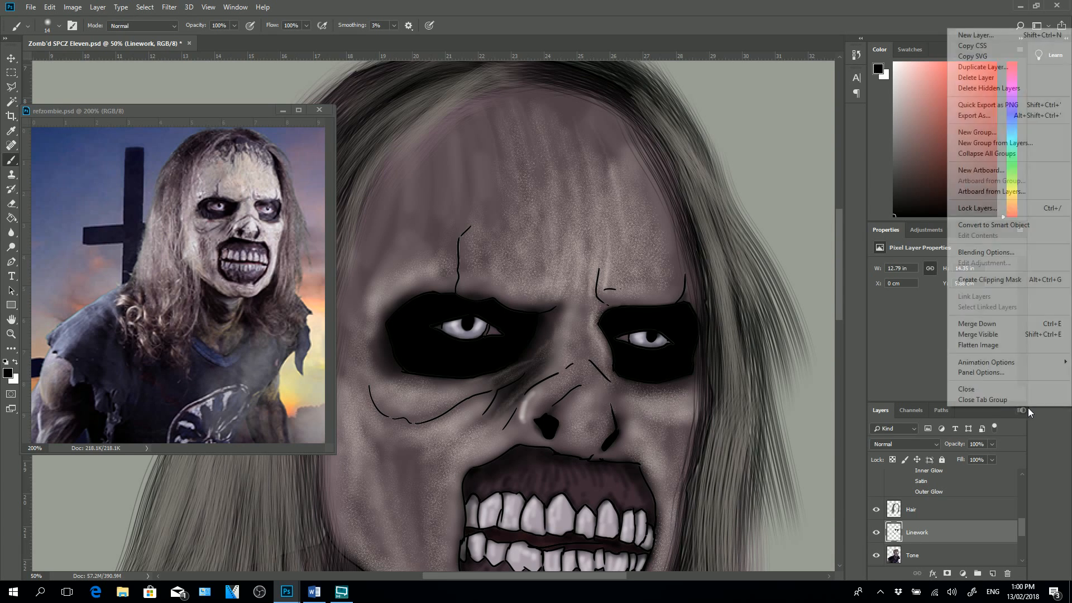
click(976, 35)
click(626, 173)
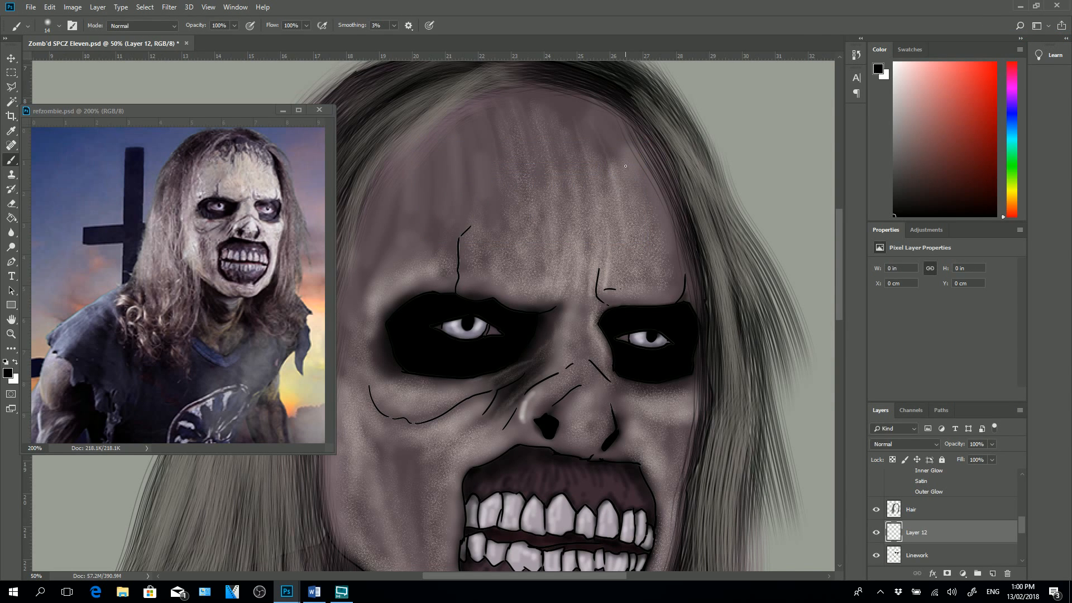
double_click(930, 529)
text(Hih)
key(BackSpace)
text(ghlights)
- Paint white glints on both pupils and a white highlight on an upper tooth near the mouth's left corner
click(15, 361)
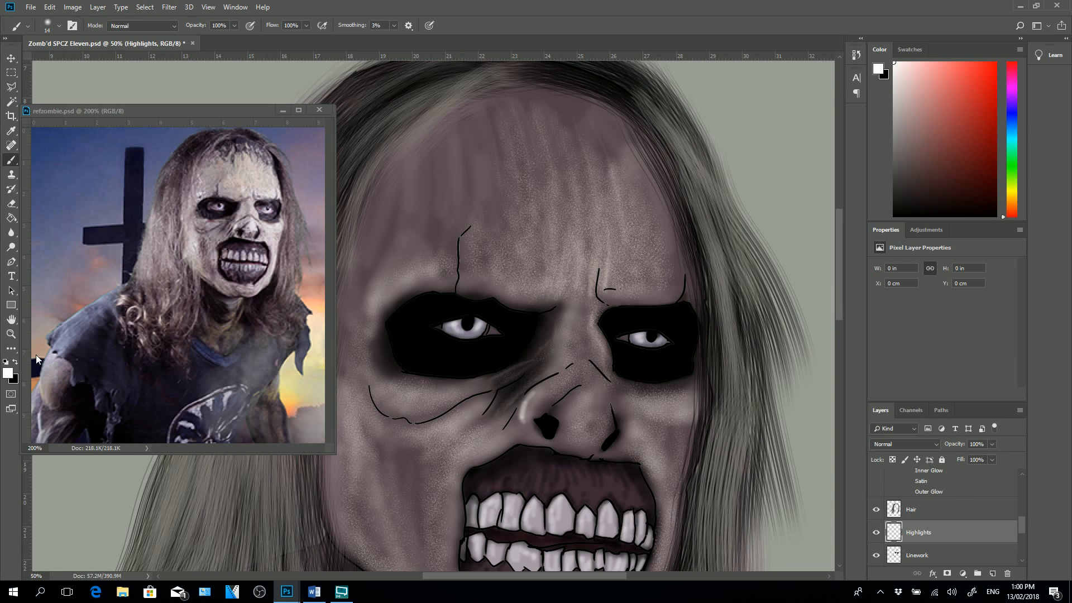
drag(471, 320, 472, 318)
drag(654, 335, 659, 332)
drag(483, 508, 480, 525)
- Lower the brush opacity to 43% and paint white highlights along the remaining upper teeth and the lower teeth
click(235, 25)
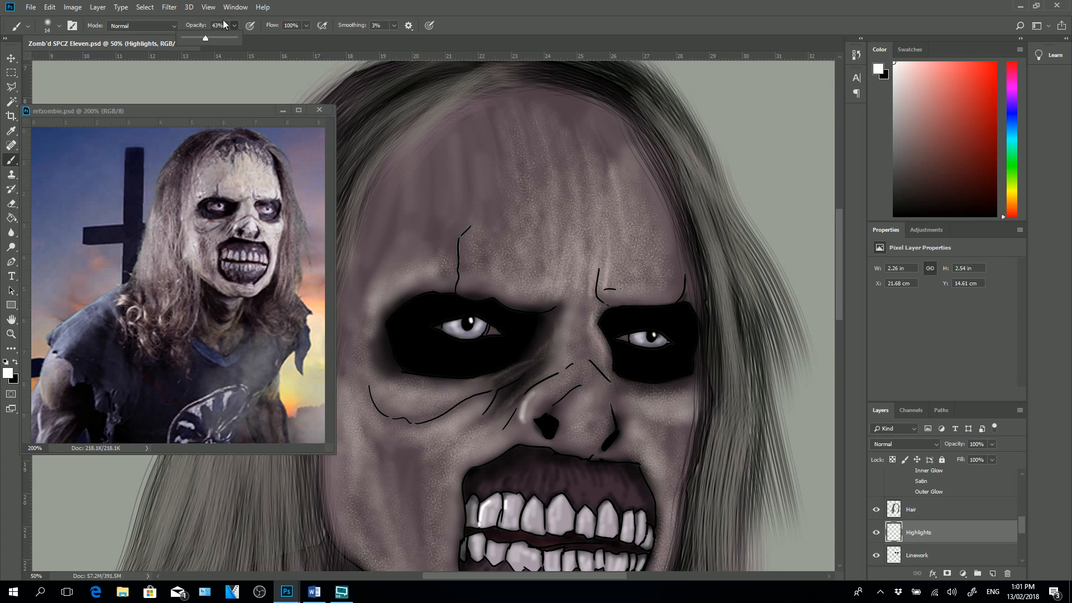
click(205, 37)
click(234, 25)
mouse_move(506, 503)
mouse_down()
mouse_move(502, 525)
mouse_move(523, 514)
mouse_move(522, 525)
mouse_up()
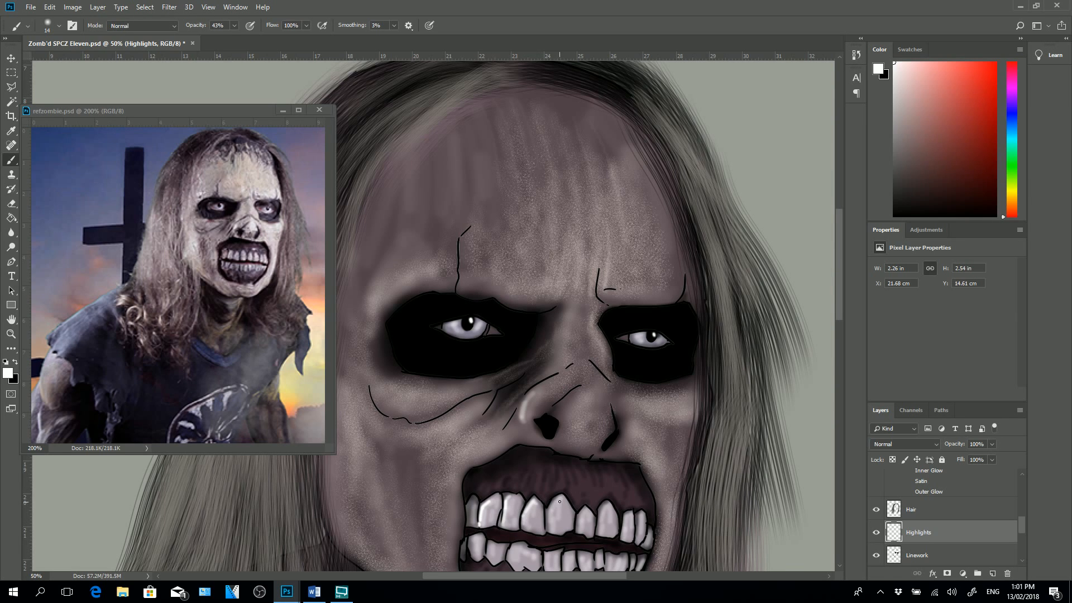
drag(555, 499, 553, 512)
mouse_move(603, 510)
mouse_down()
mouse_move(600, 536)
mouse_move(638, 532)
mouse_move(646, 549)
mouse_up()
scroll(838, 313, down, 5)
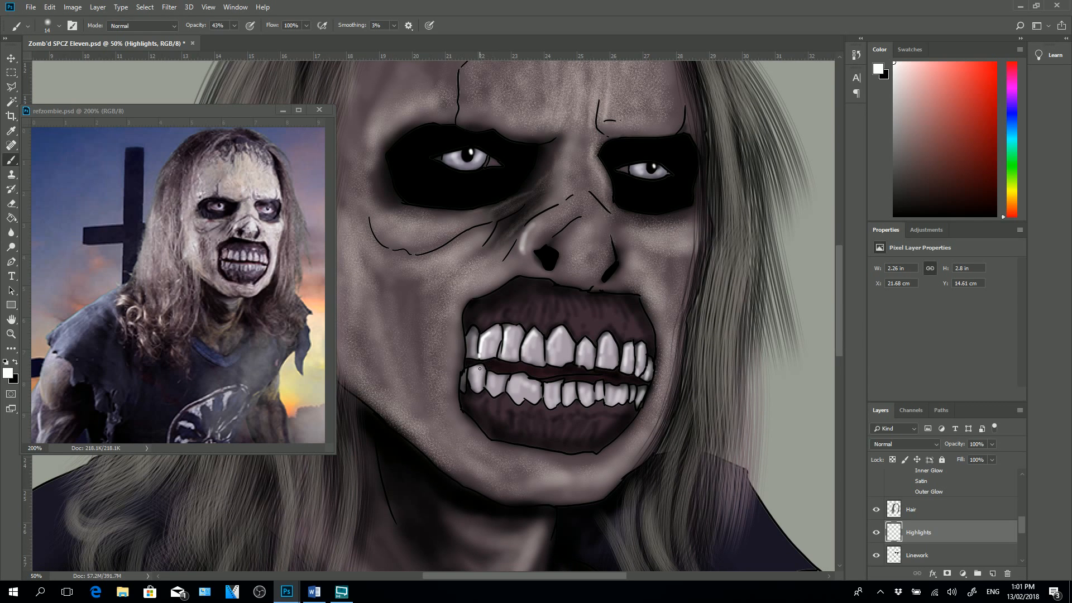
mouse_move(480, 369)
mouse_down()
mouse_move(532, 388)
mouse_move(515, 384)
mouse_move(536, 387)
mouse_move(546, 370)
mouse_move(538, 401)
mouse_move(611, 373)
mouse_move(600, 386)
mouse_move(611, 375)
mouse_move(608, 390)
mouse_move(642, 397)
mouse_up()
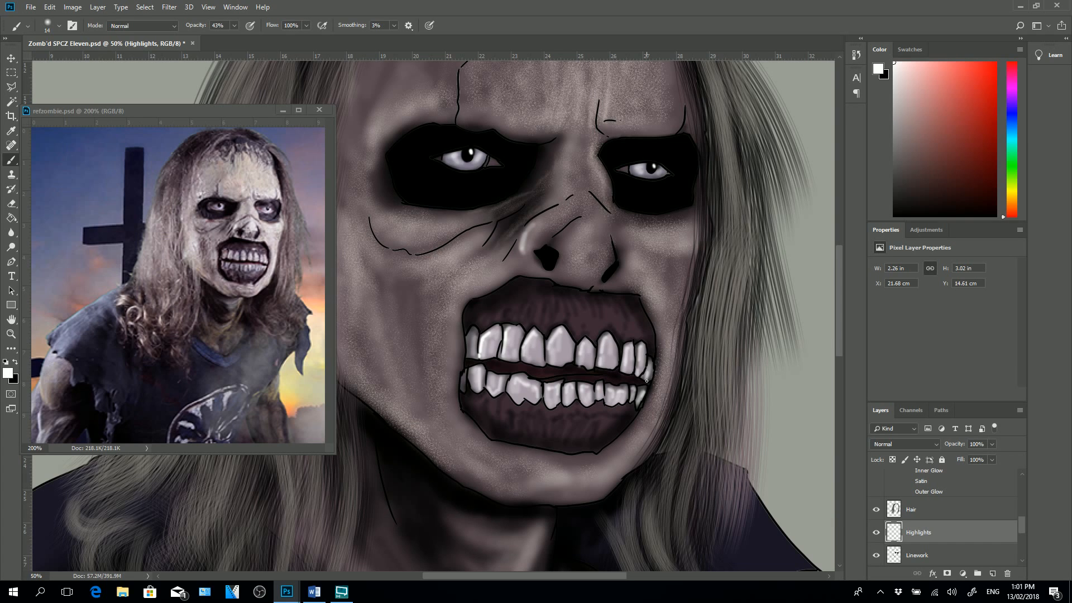
- Make the Tone layer active and try a white stroke on the skin beside the mouth's right corner
scroll(1011, 522, down, 3)
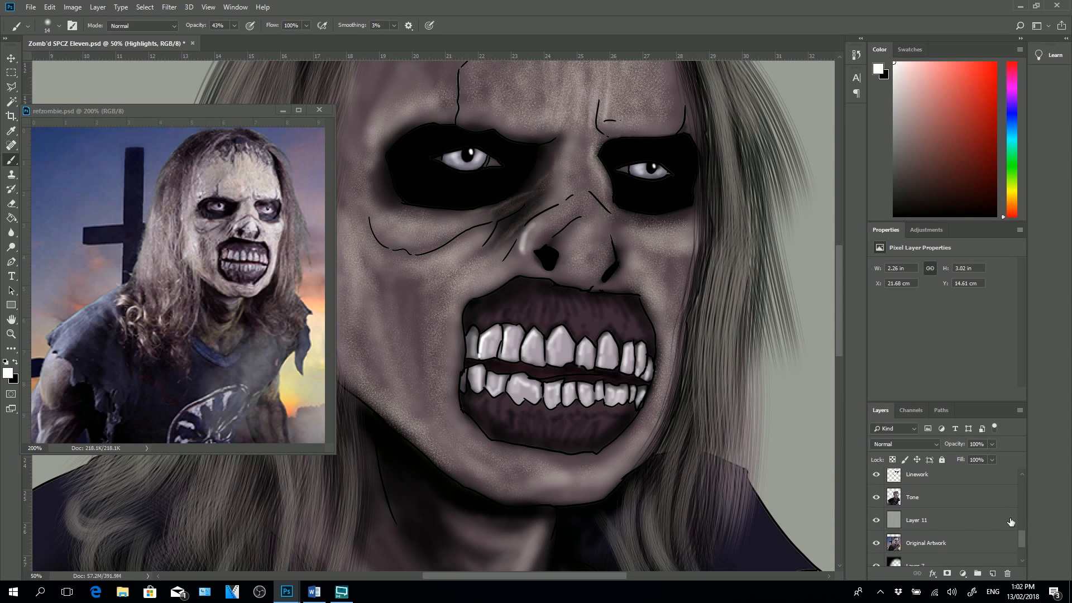
click(944, 492)
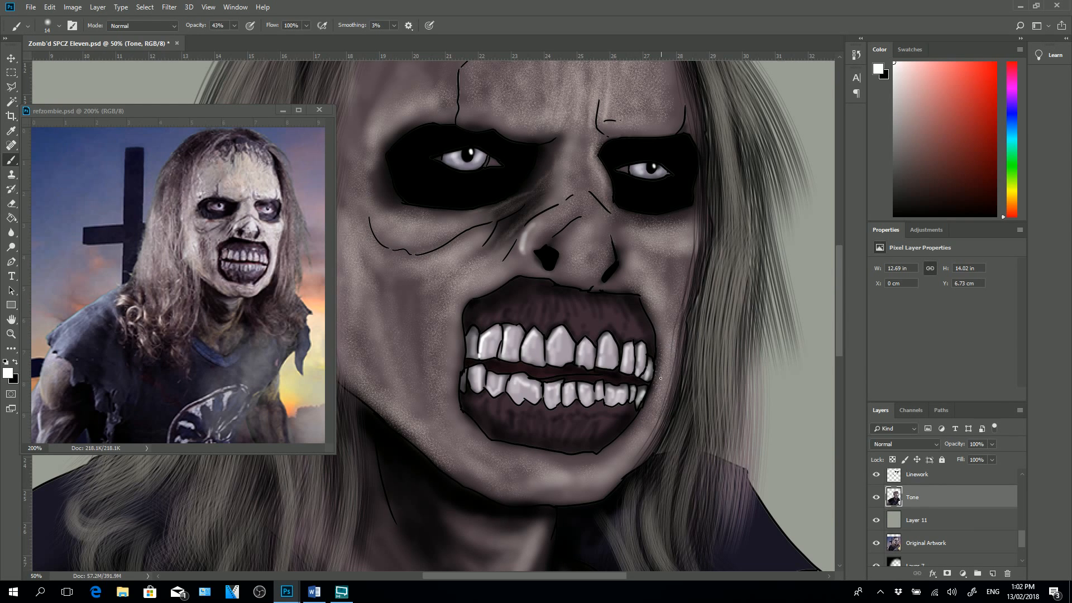
drag(672, 384, 674, 377)
key(ctrl+z)
- Import the CrackandScab brush file from the Brushes folder
right_click(729, 429)
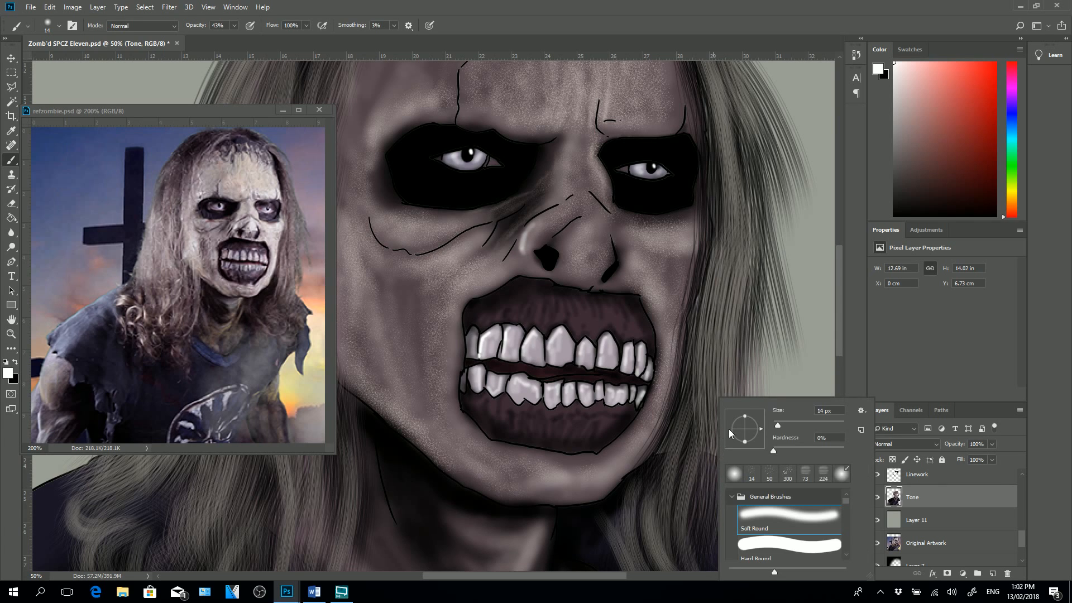
click(862, 411)
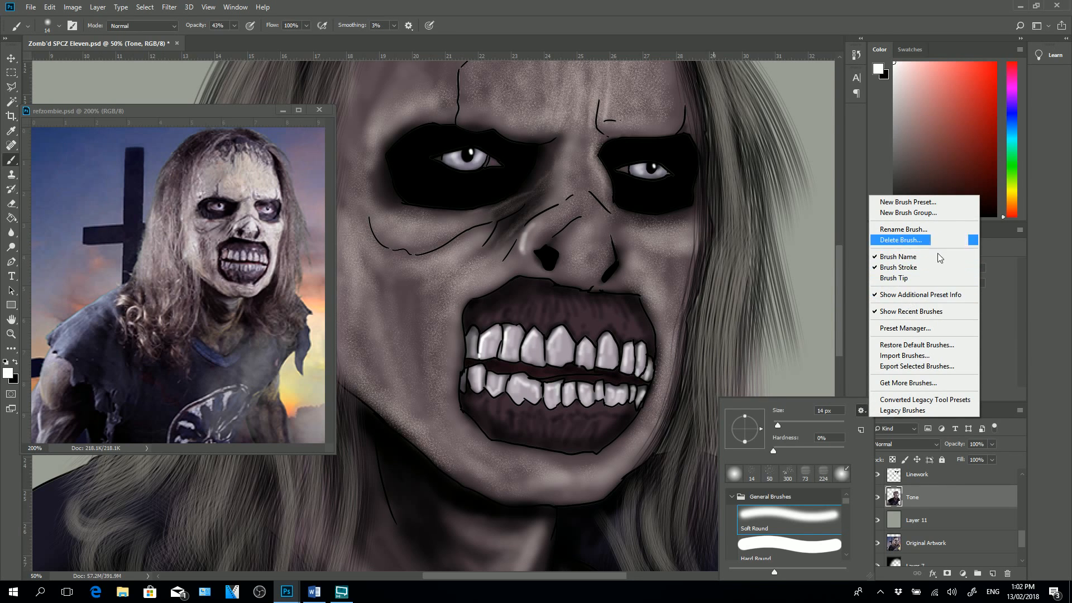
click(913, 357)
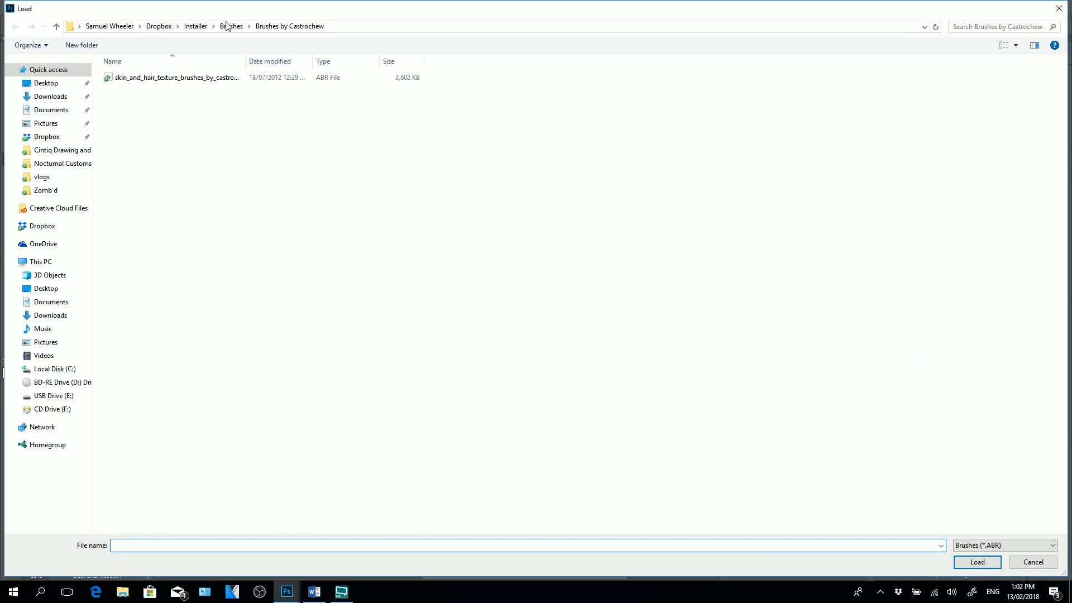
click(227, 26)
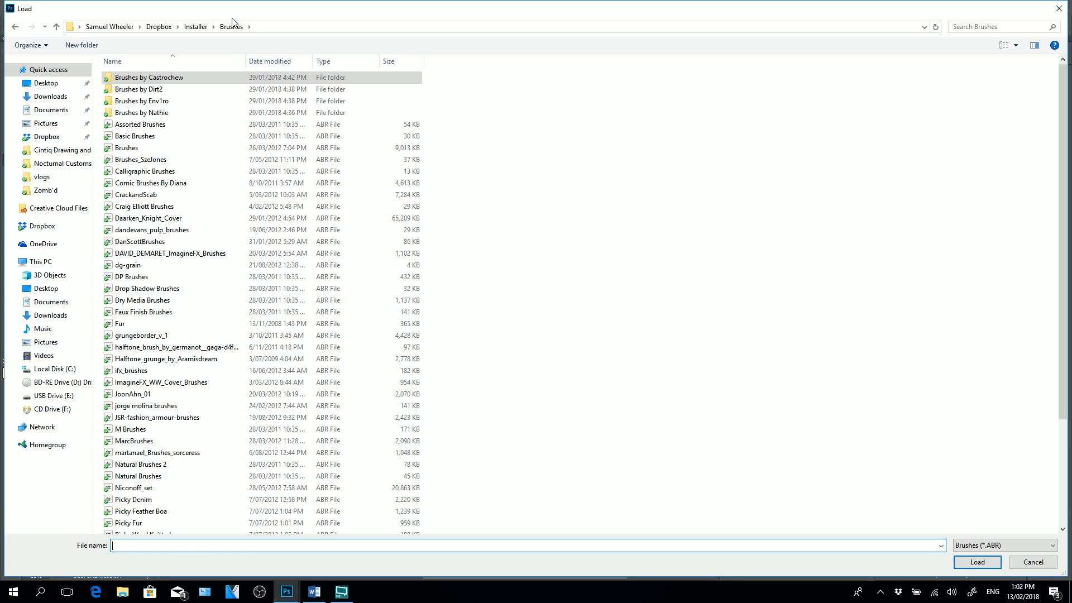
click(149, 194)
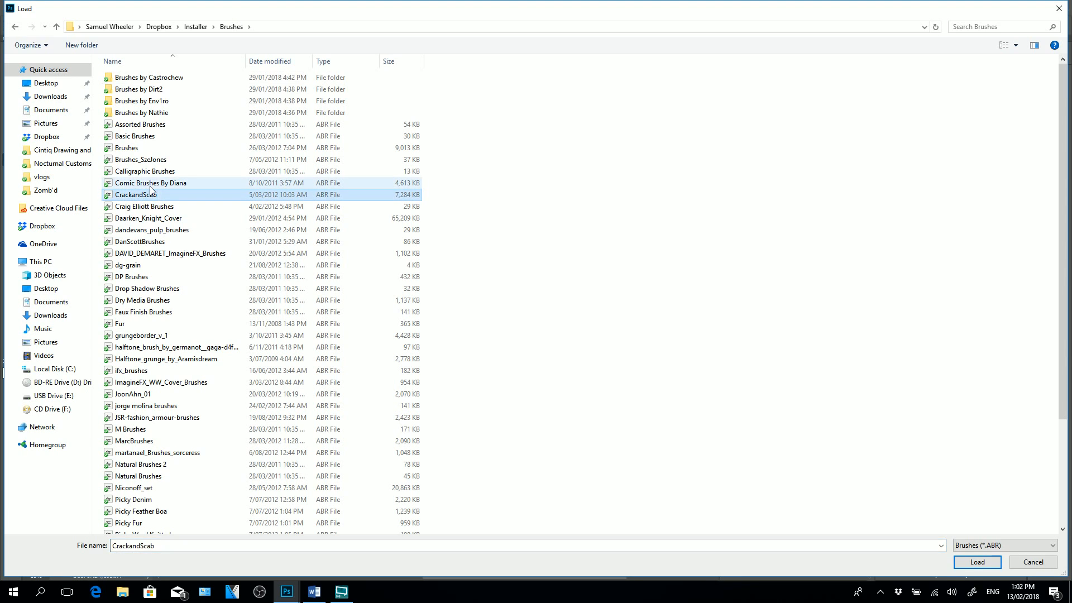
click(975, 562)
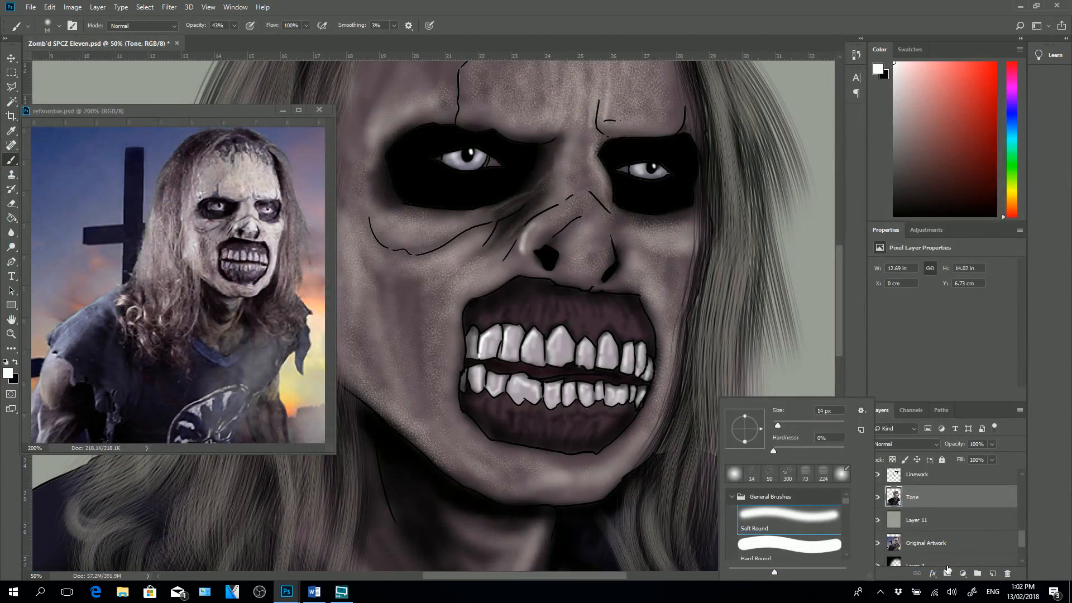
- Expand the CrackandScab brush group and look through its presets for a suitable texture
drag(847, 506, 844, 551)
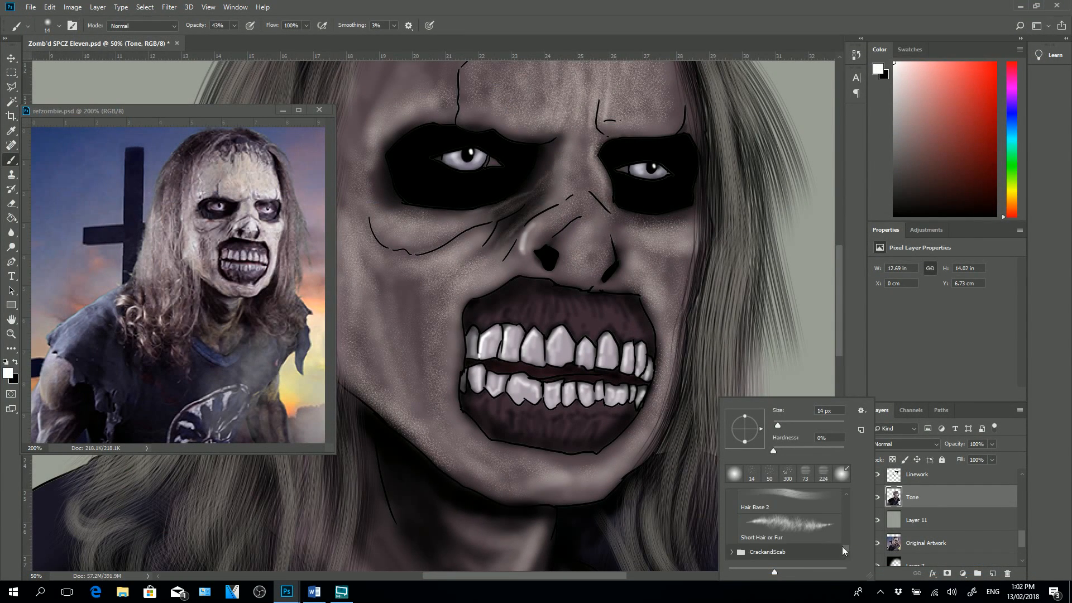
click(732, 551)
scroll(846, 528, down, 3)
scroll(847, 530, down, 10)
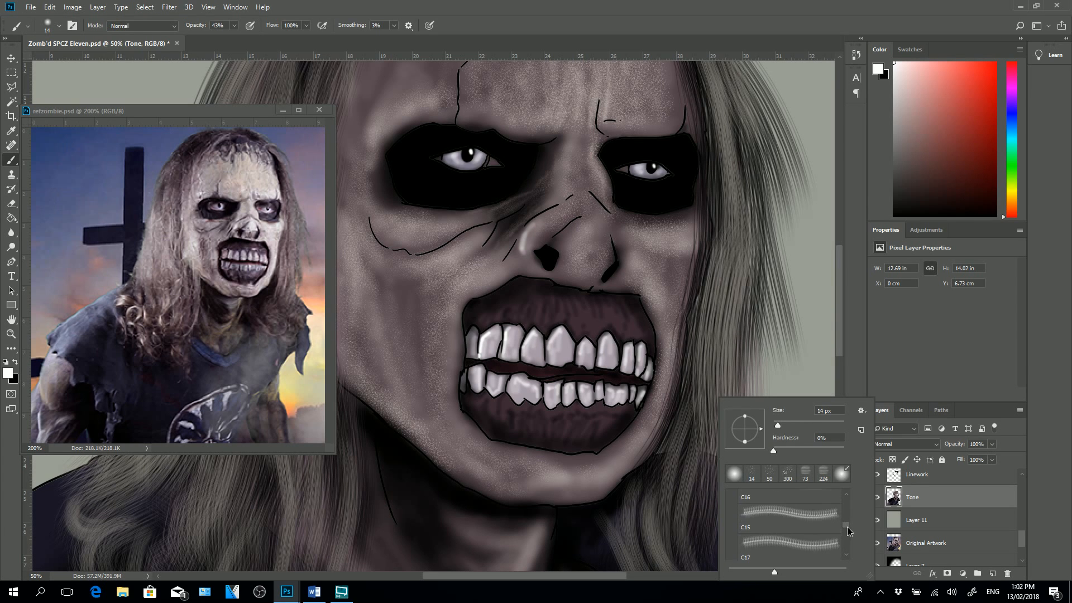
mouse_move(849, 539)
mouse_down()
mouse_move(846, 551)
mouse_move(845, 517)
mouse_move(846, 526)
mouse_up()
scroll(848, 522, up, 10)
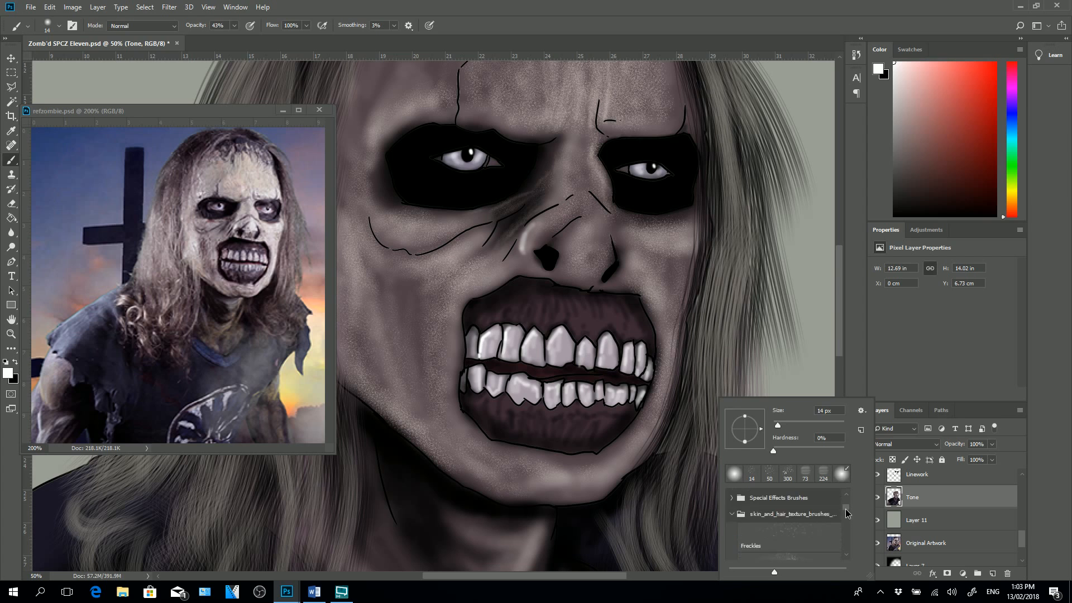
- Import the Natural Brushes 2 file from the Brushes folder
click(862, 410)
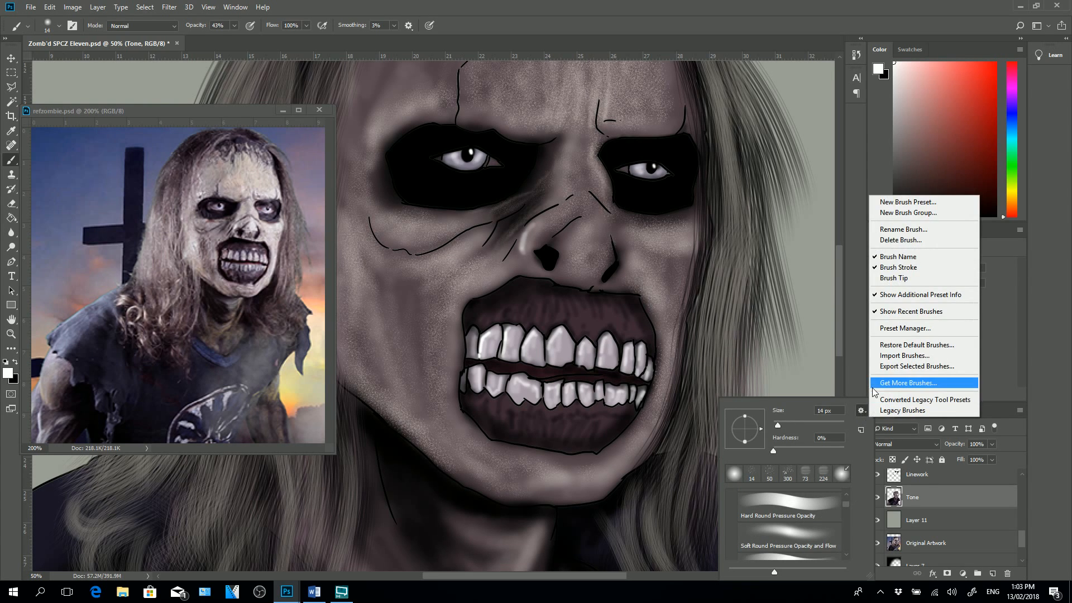
click(909, 356)
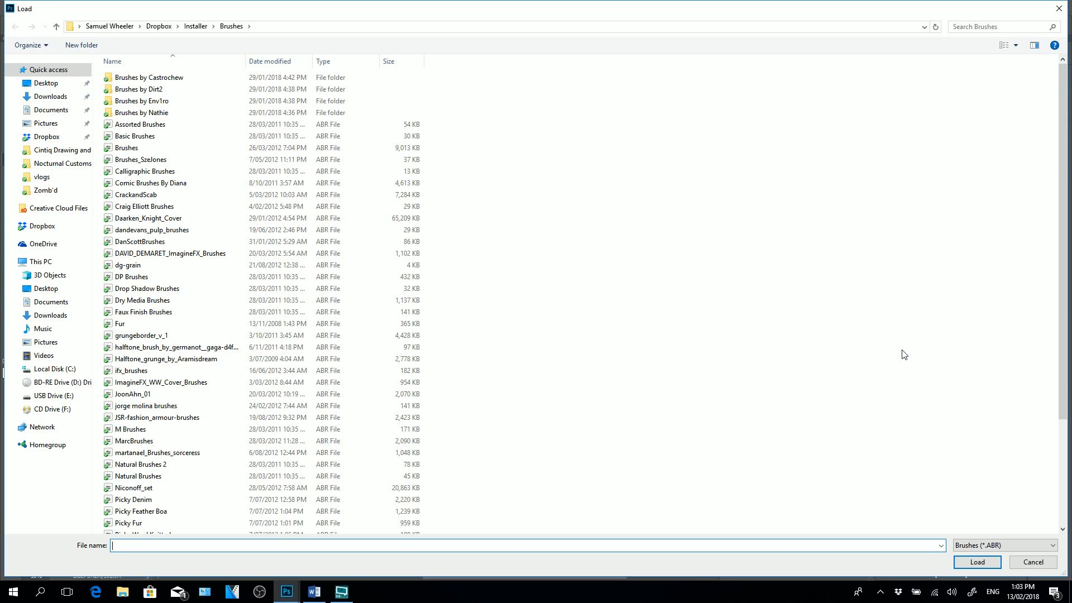
drag(1064, 370, 1071, 492)
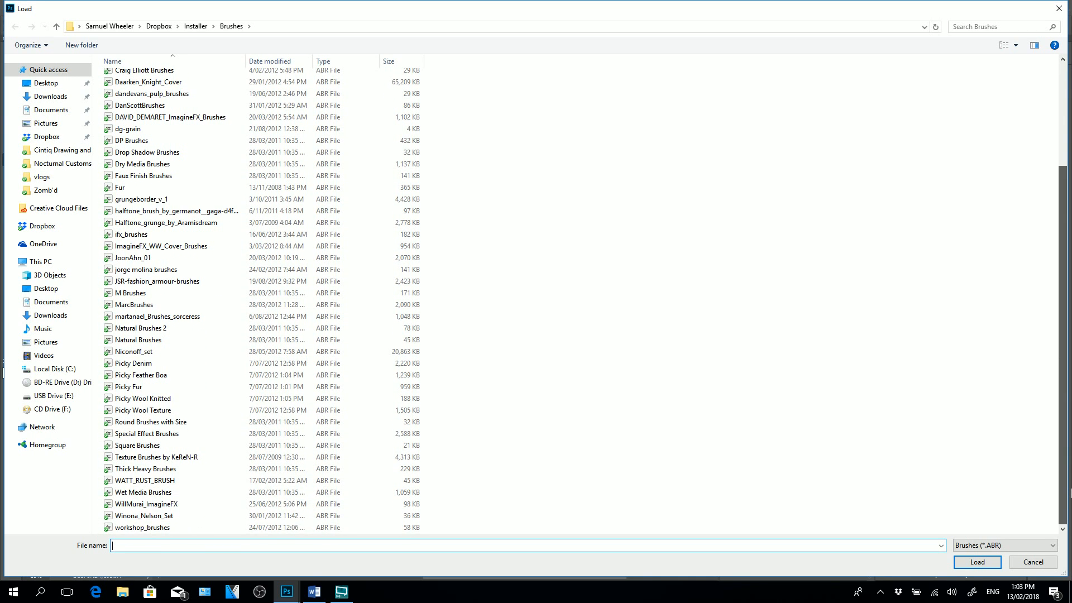
drag(1070, 468, 1070, 366)
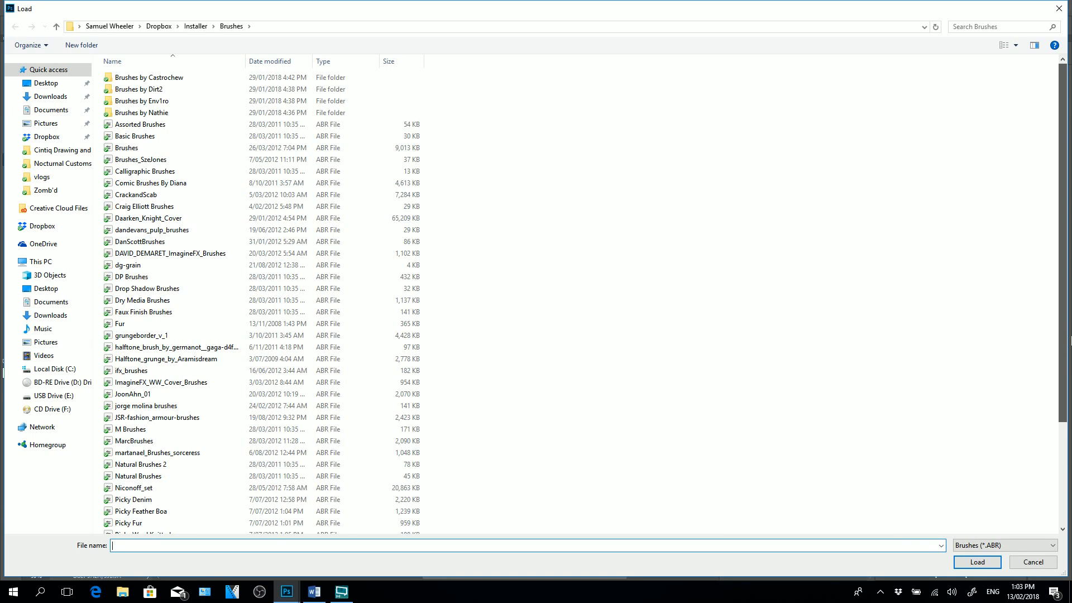
drag(1071, 366, 1070, 468)
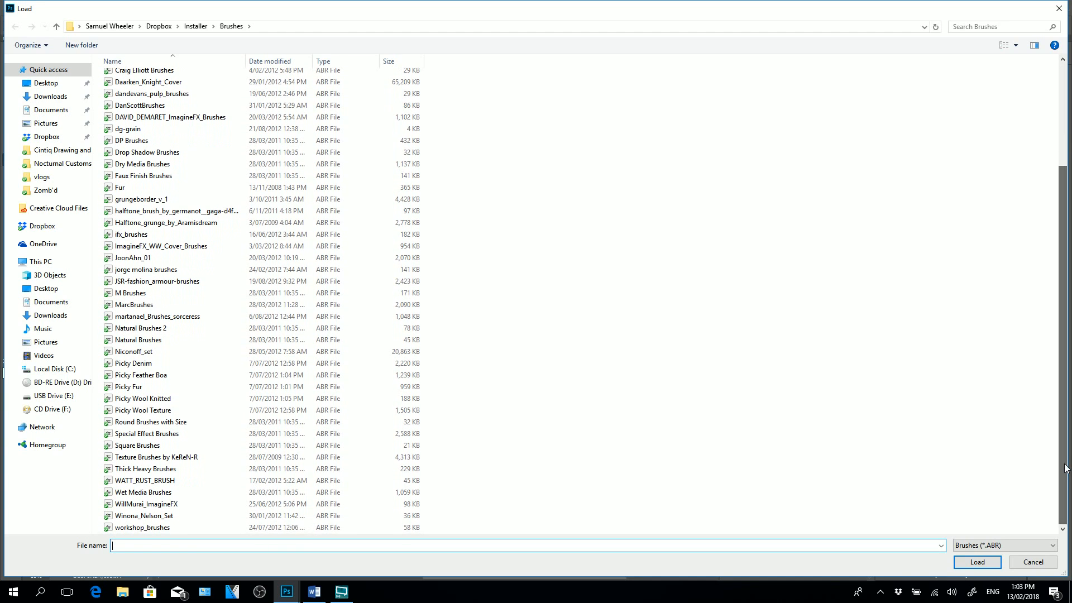
click(127, 330)
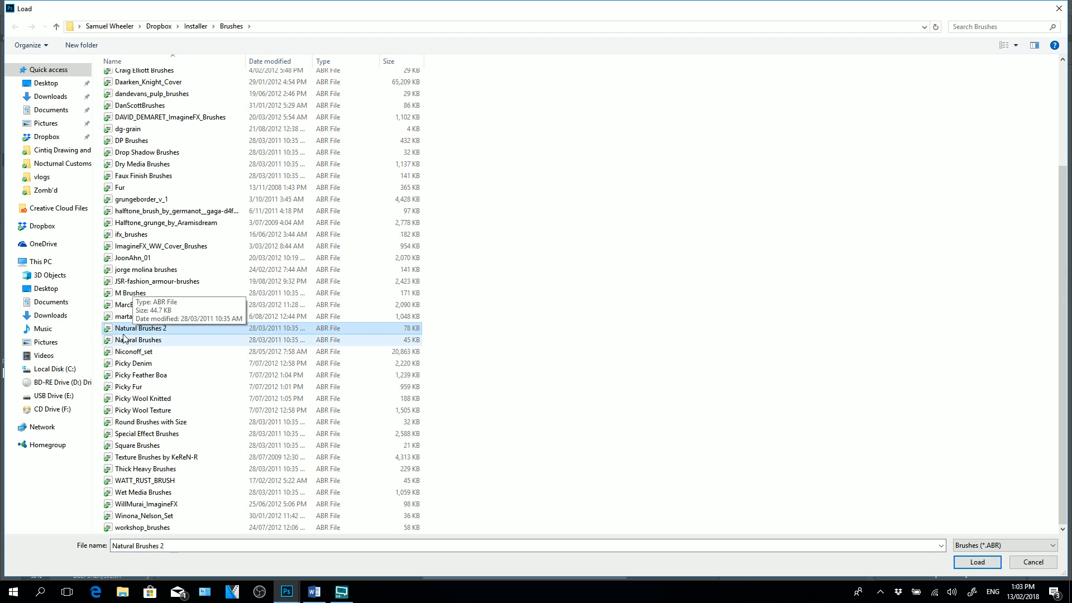
click(976, 561)
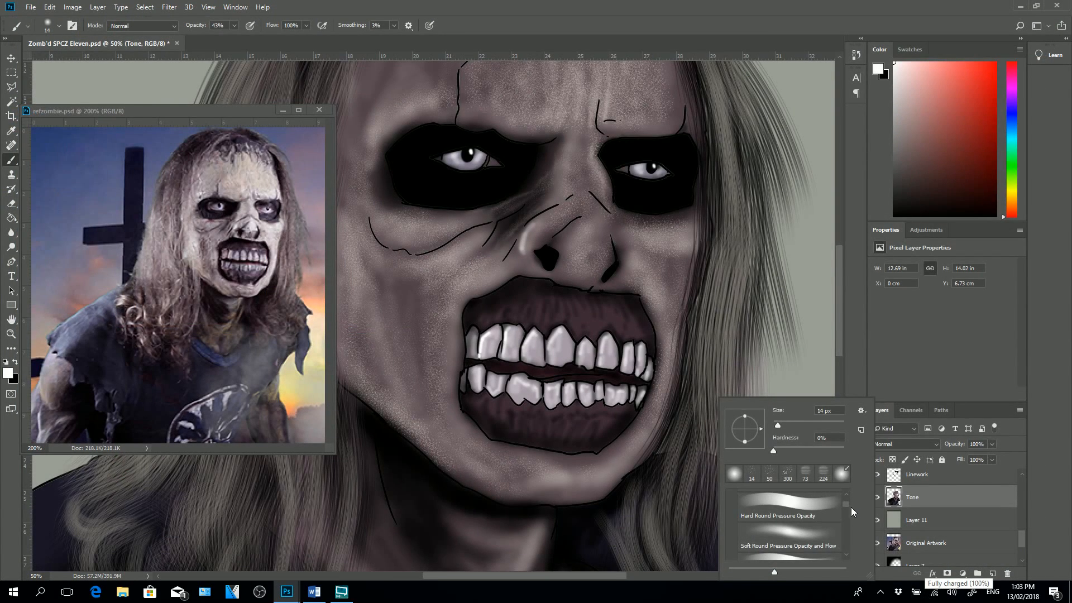
- Expand the Natural Brushes 2 group and look through its presets for a suitable texture
drag(846, 504, 848, 560)
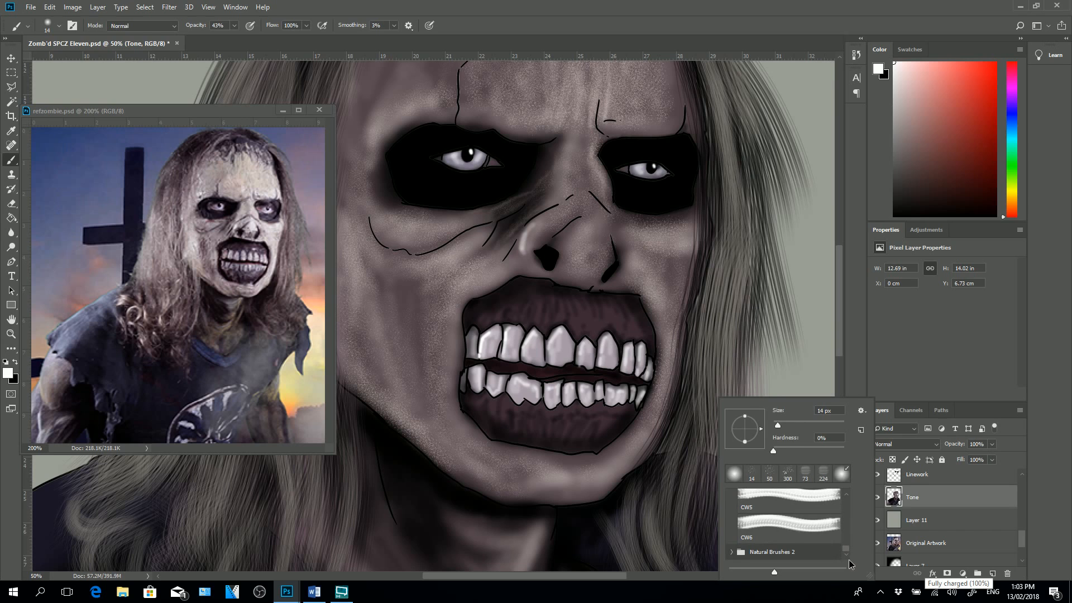
click(741, 555)
scroll(848, 547, down, 2)
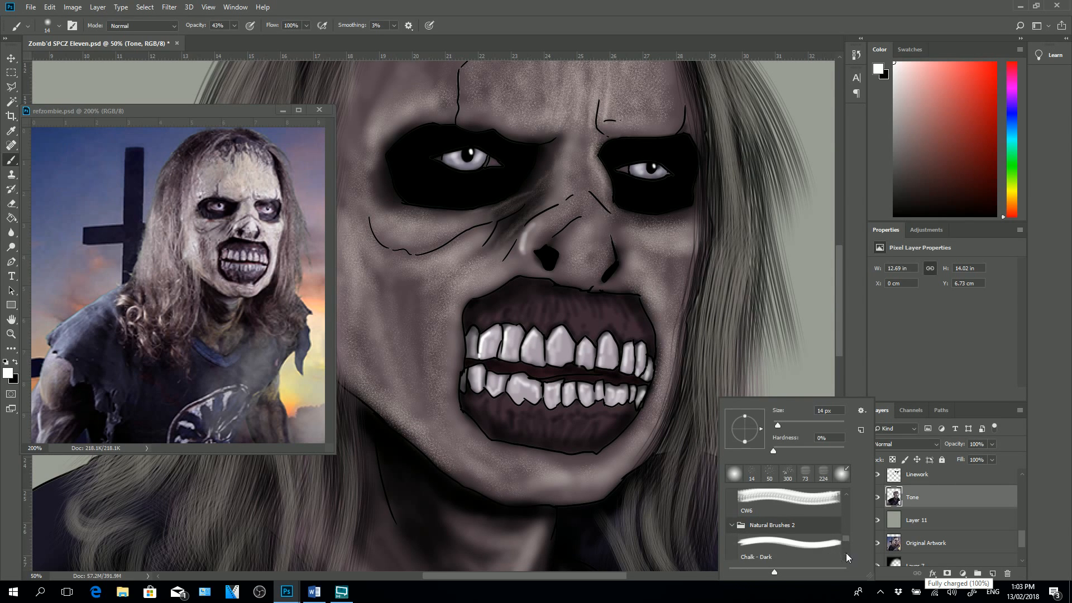
scroll(846, 555, down, 3)
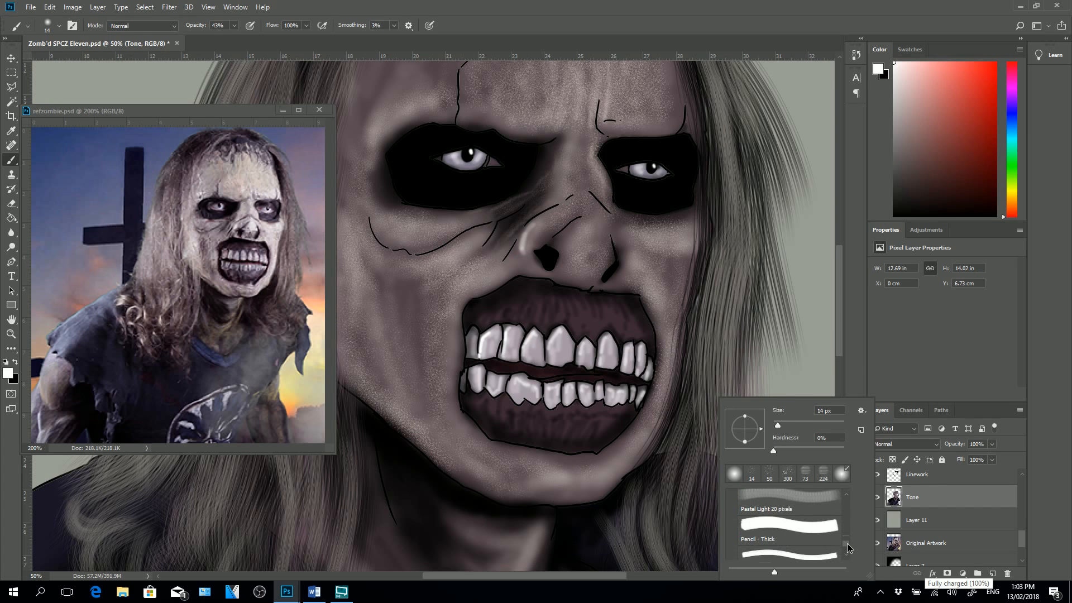
scroll(848, 550, down, 5)
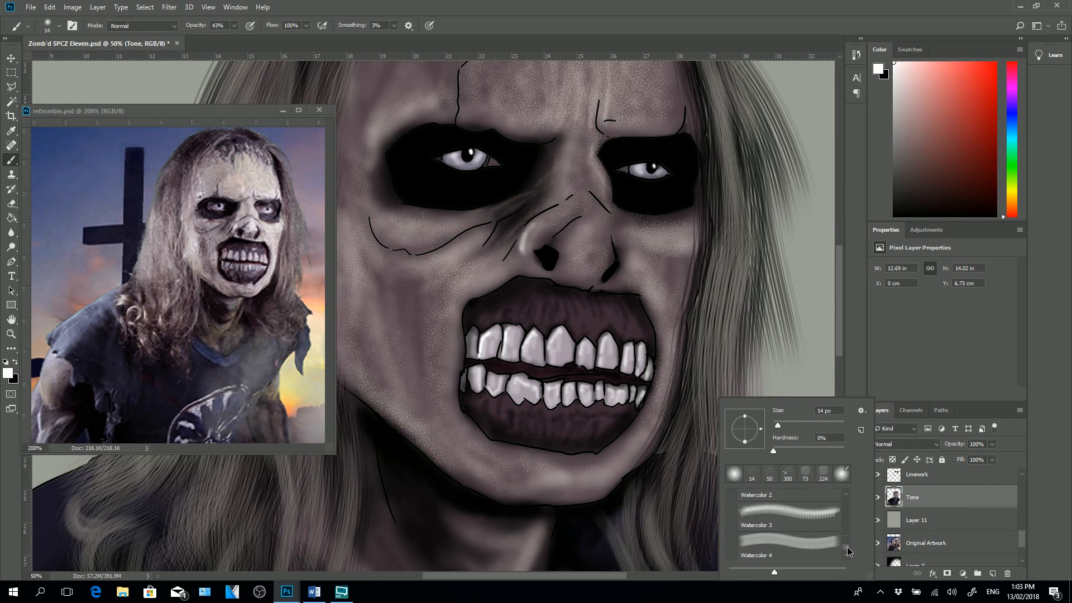
scroll(848, 551, down, 2)
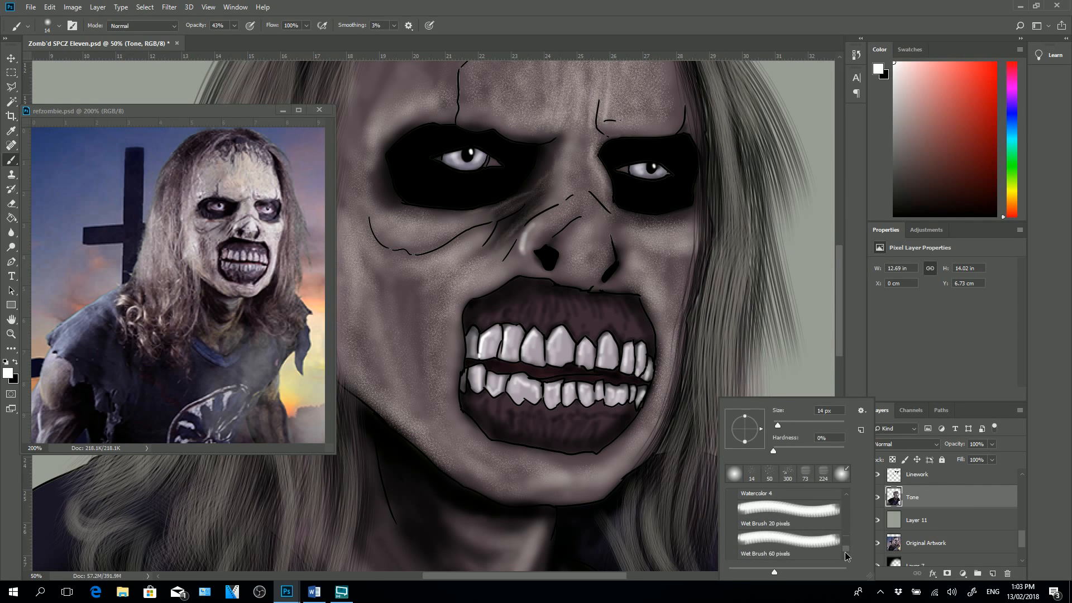
scroll(845, 550, up, 5)
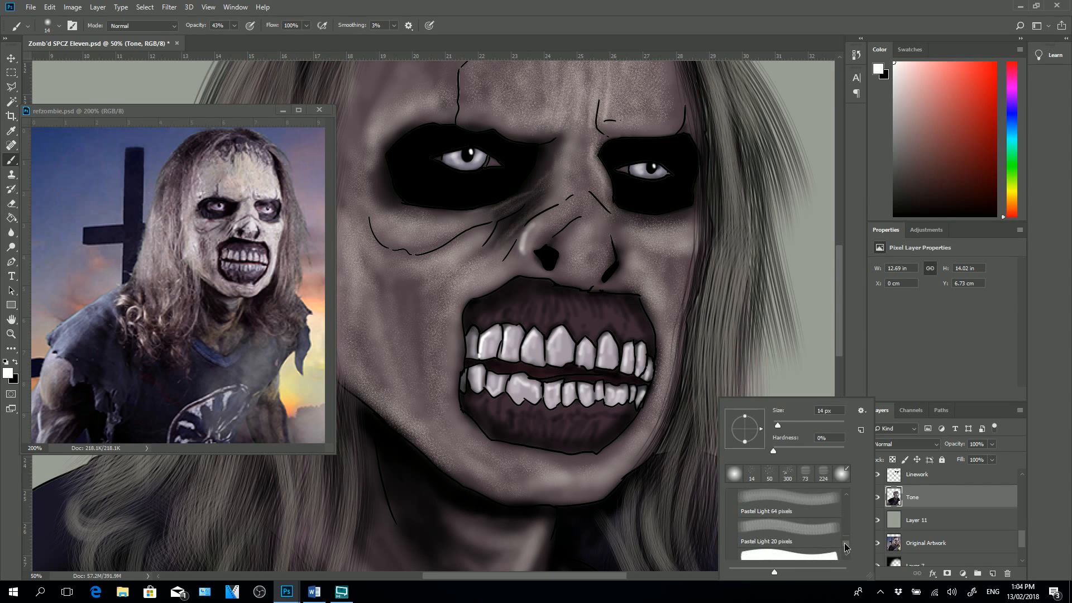
scroll(844, 539, up, 6)
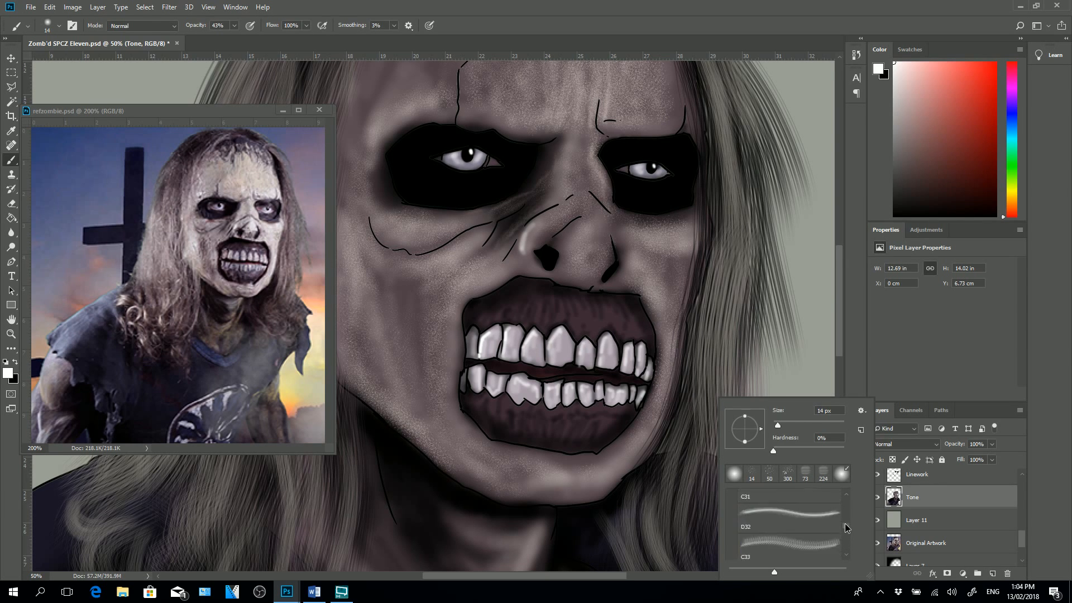
- Choose the Skin Texture 2 brush preset and set its size to 18 px
drag(846, 528, 847, 512)
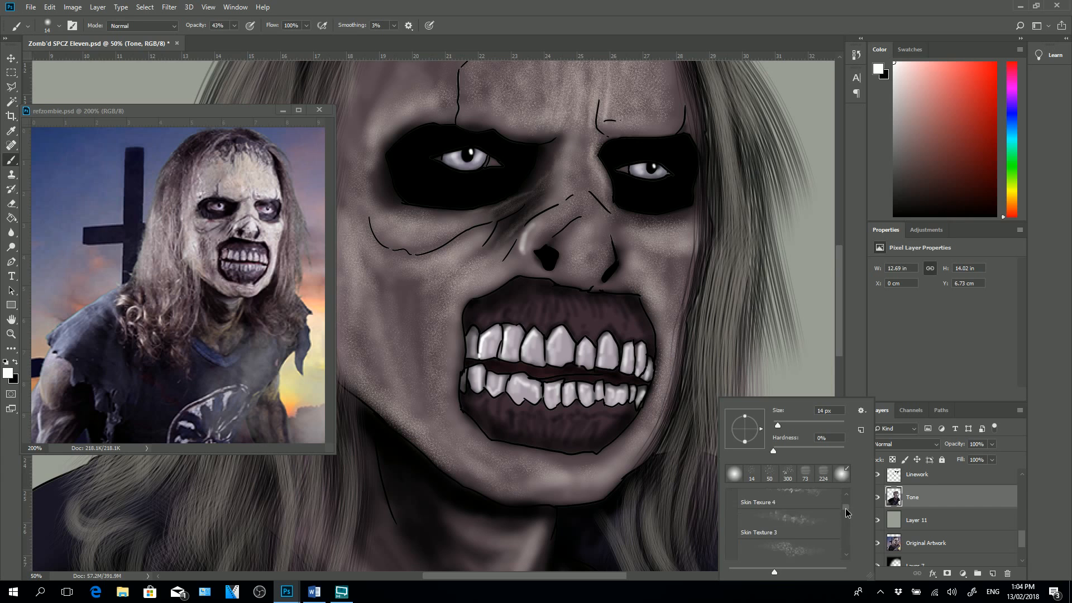
click(816, 522)
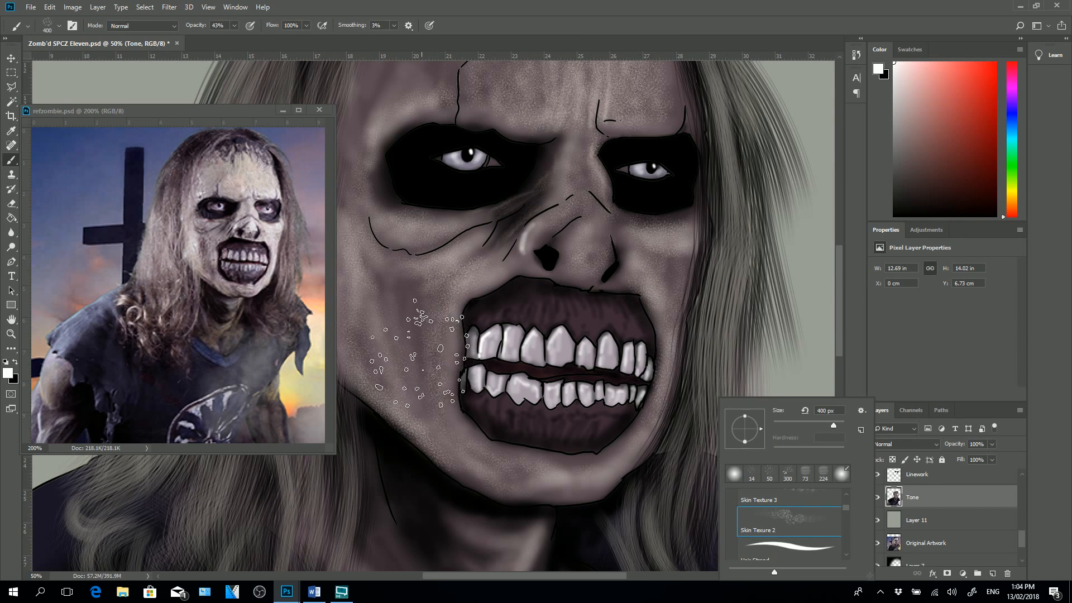
drag(834, 425, 780, 434)
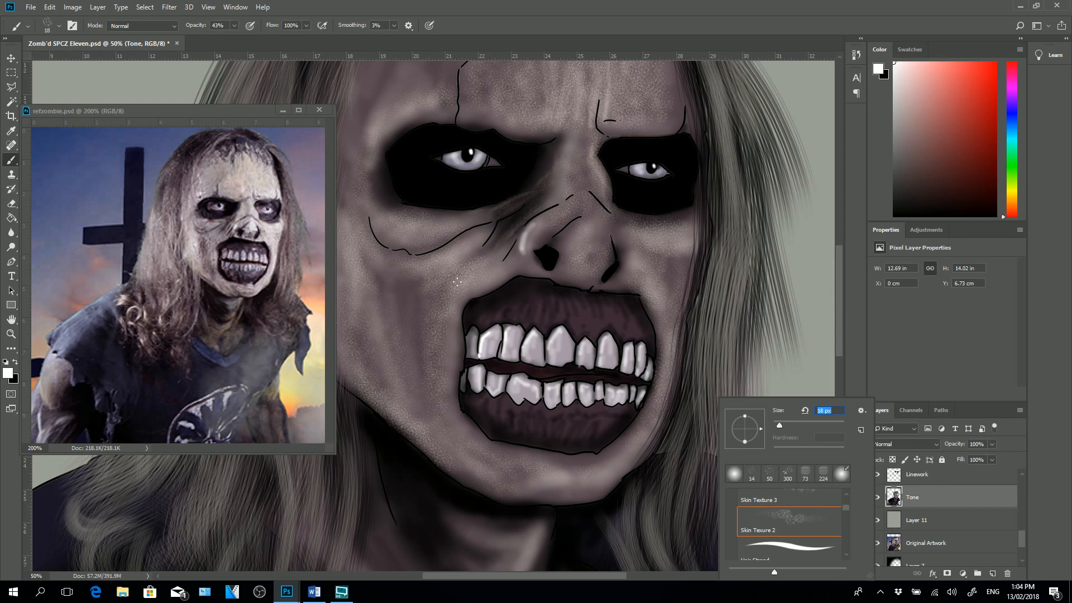
- Sample a pale greyish pink from the reference photo as the foreground colour and return to the Brush tool
click(11, 133)
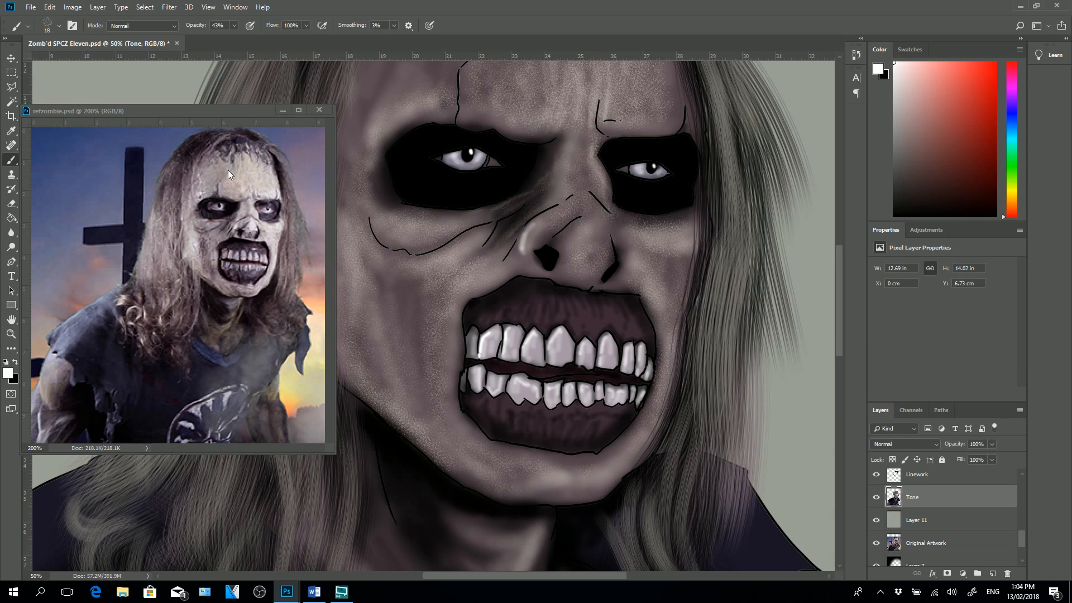
key(i)
click(287, 177)
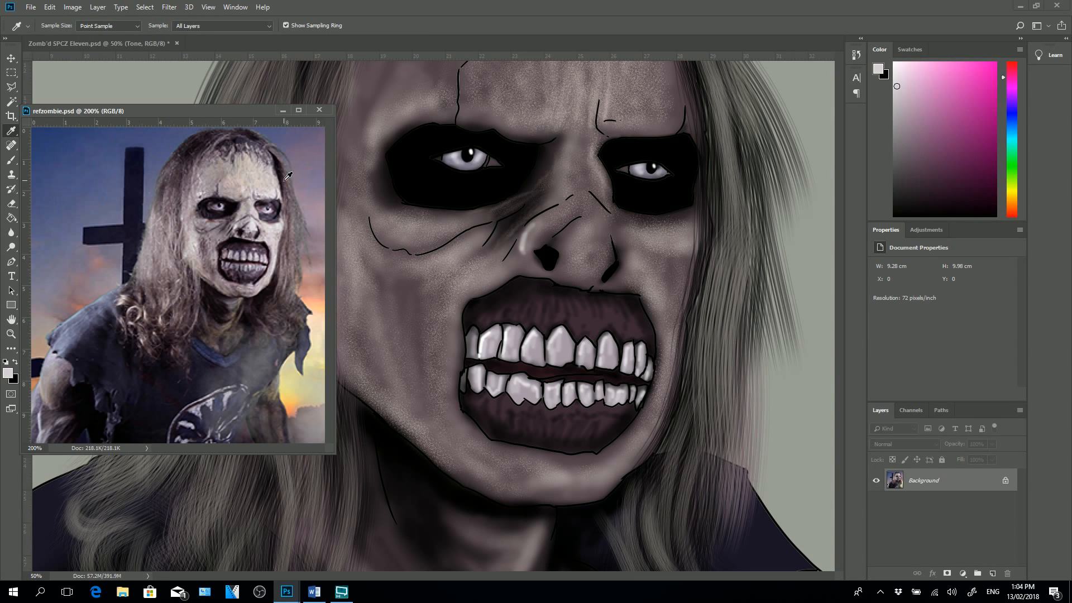
click(19, 154)
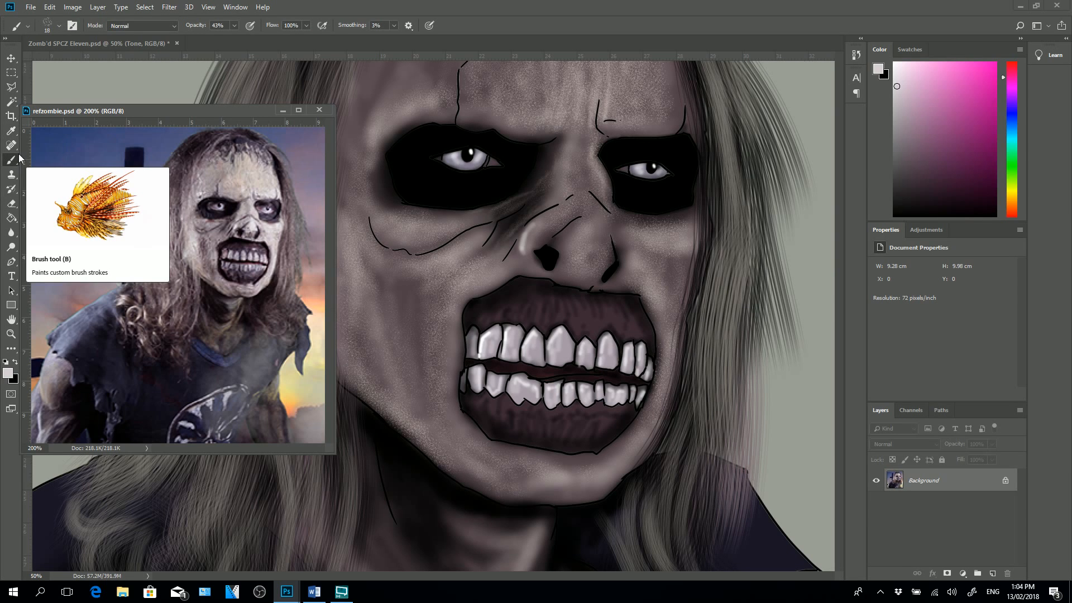
- Set the brush opacity to 100% and paint skin texture on the brow, below both eye sockets and around the mouth's edge
click(782, 396)
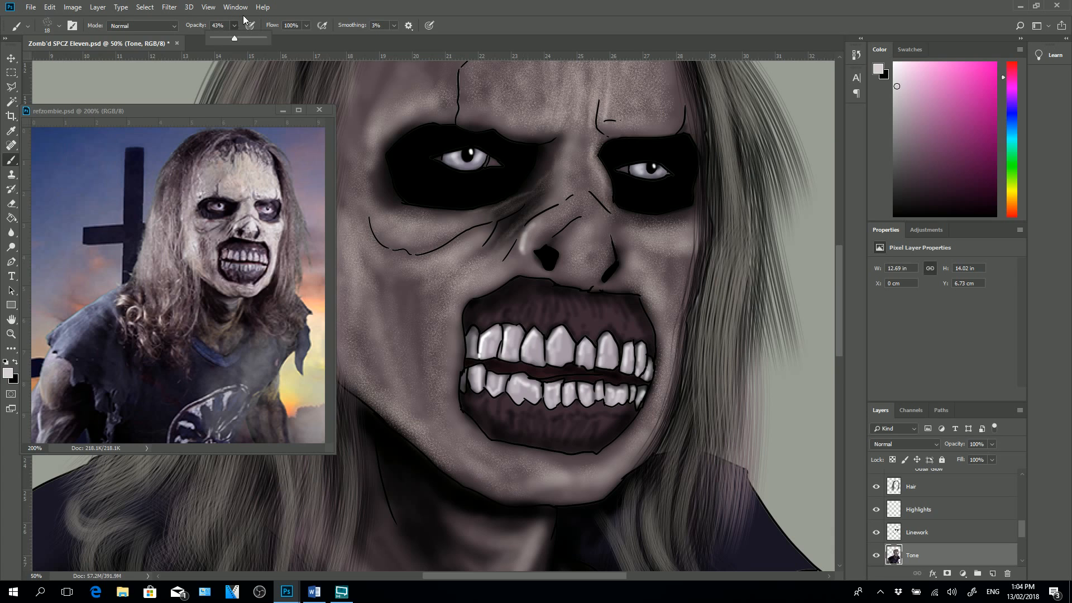
drag(263, 36, 301, 28)
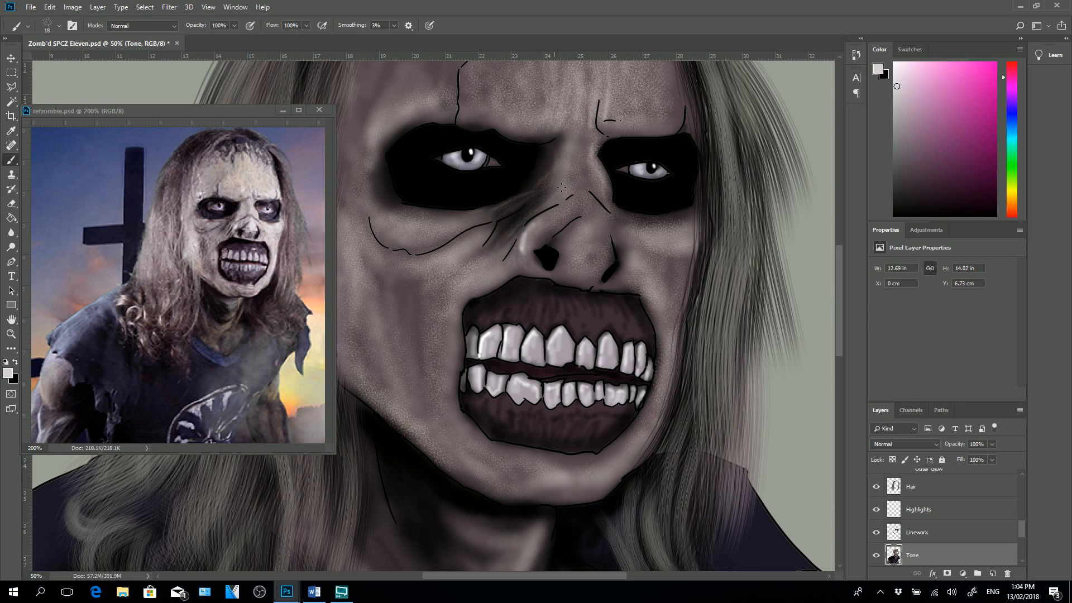
drag(558, 147, 556, 159)
drag(635, 219, 690, 219)
mouse_move(483, 214)
mouse_down()
mouse_move(493, 210)
mouse_move(384, 208)
mouse_up()
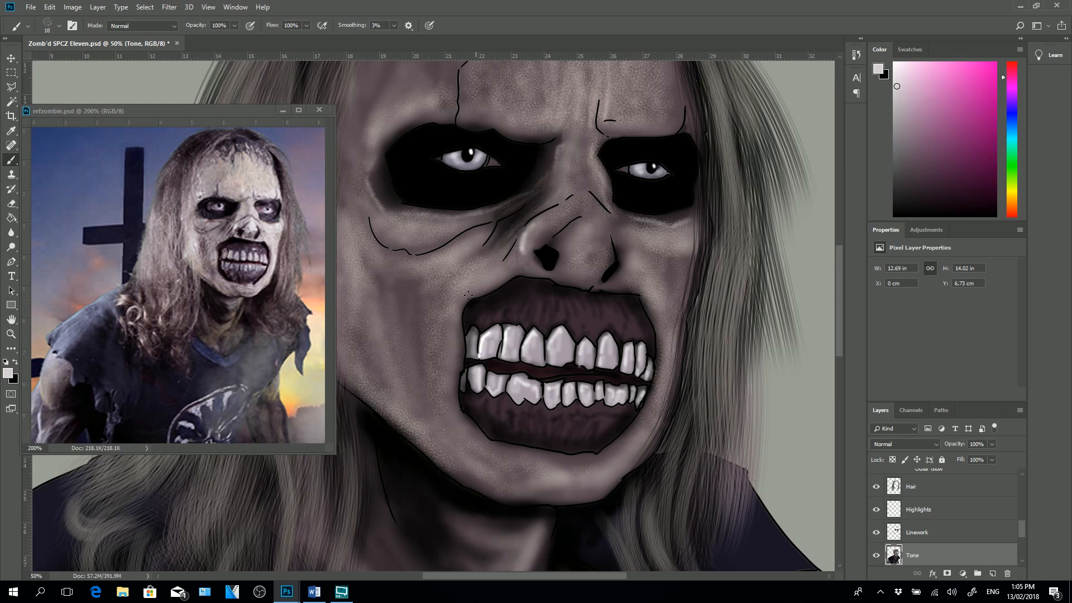
drag(458, 332, 456, 383)
drag(458, 328, 456, 370)
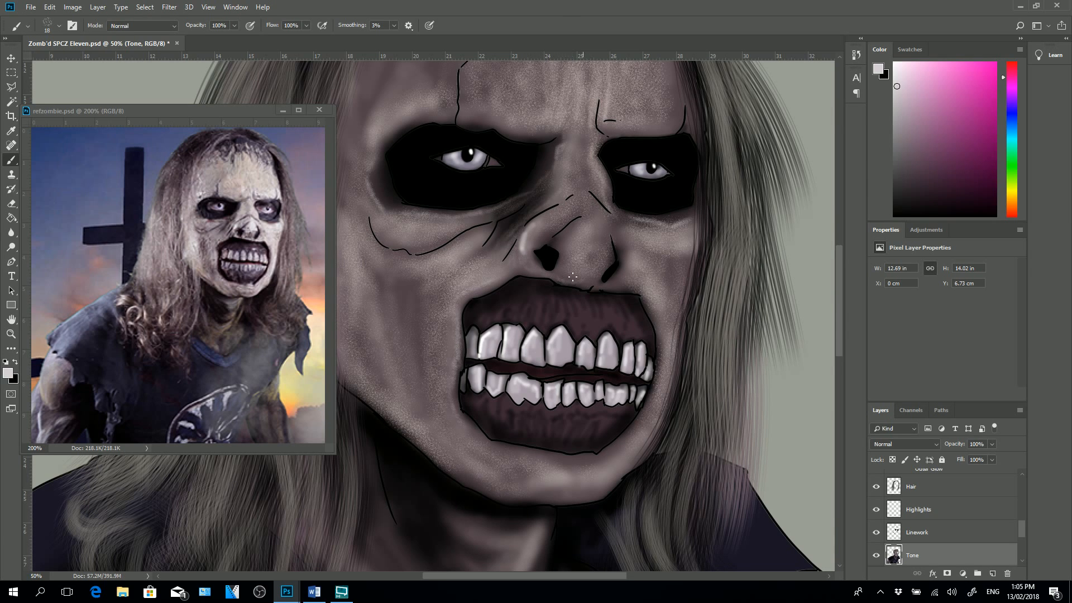
drag(599, 285, 619, 284)
- Set the foreground colour to a darker, muted mauve in the Color Picker
click(8, 373)
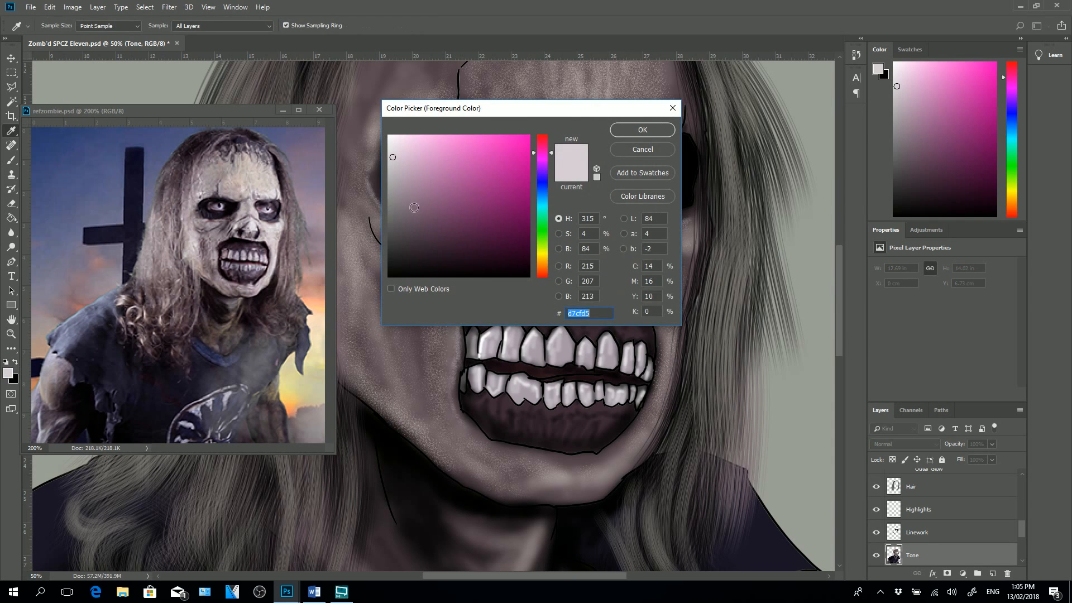
drag(402, 204, 408, 223)
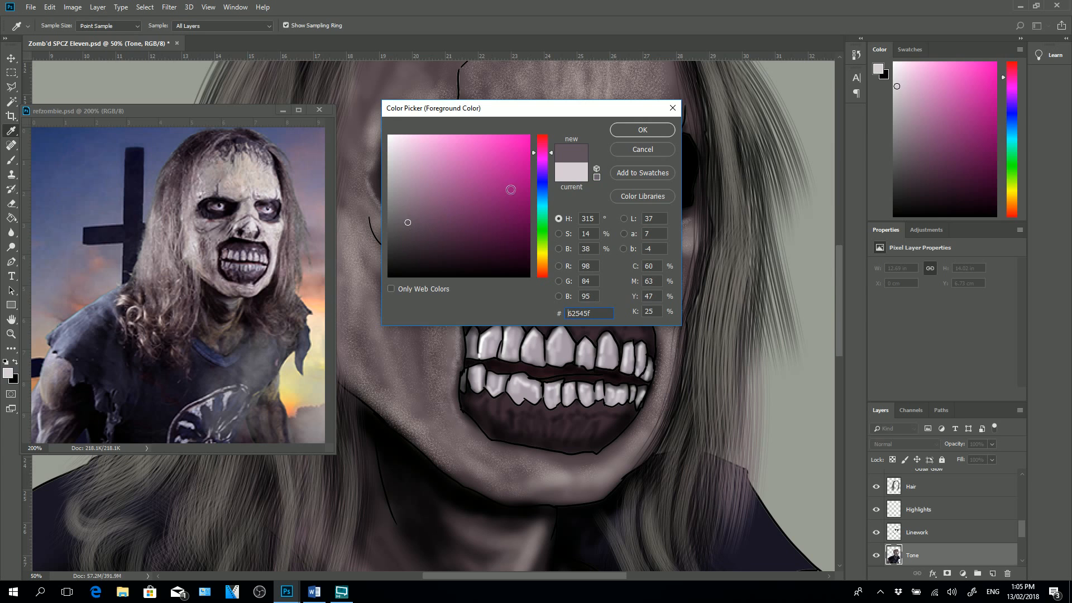
click(407, 208)
click(642, 130)
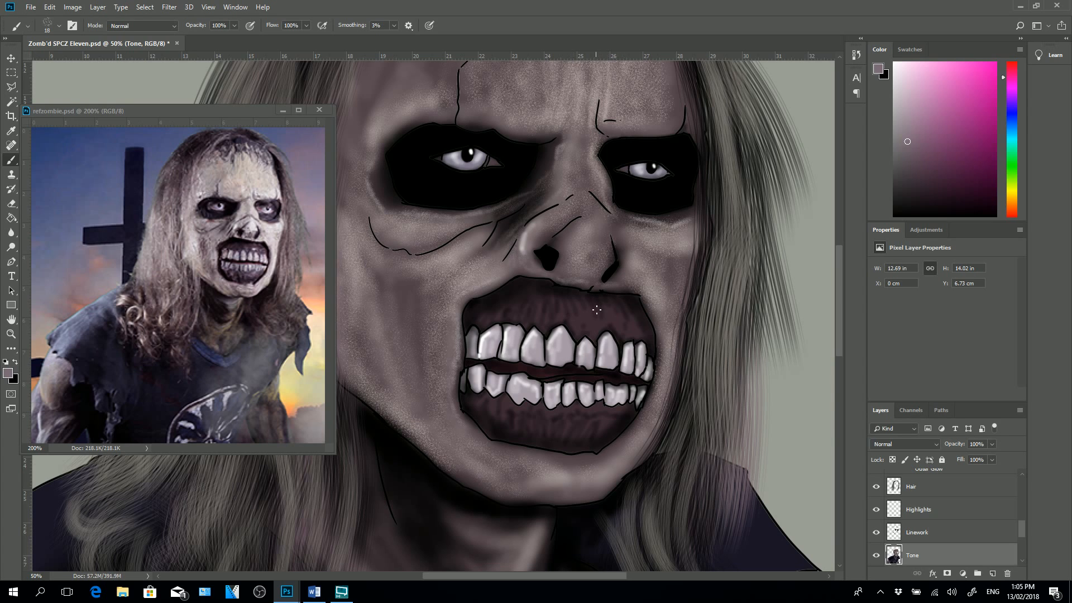
- Switch to the Soft Round brush preset and set its size to 42 px
right_click(611, 297)
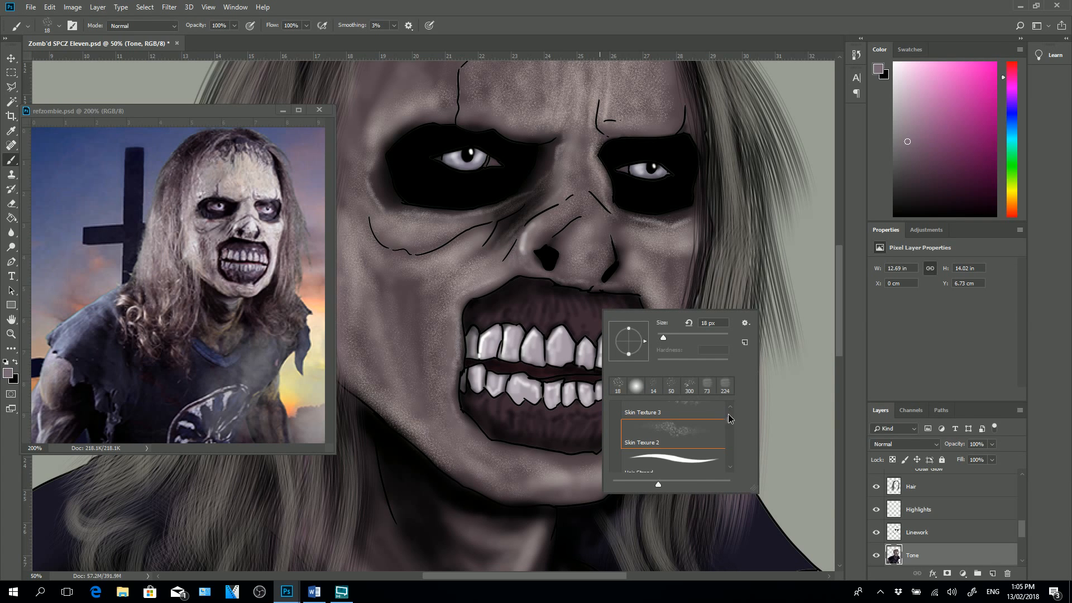
scroll(729, 418, up, 5)
click(682, 429)
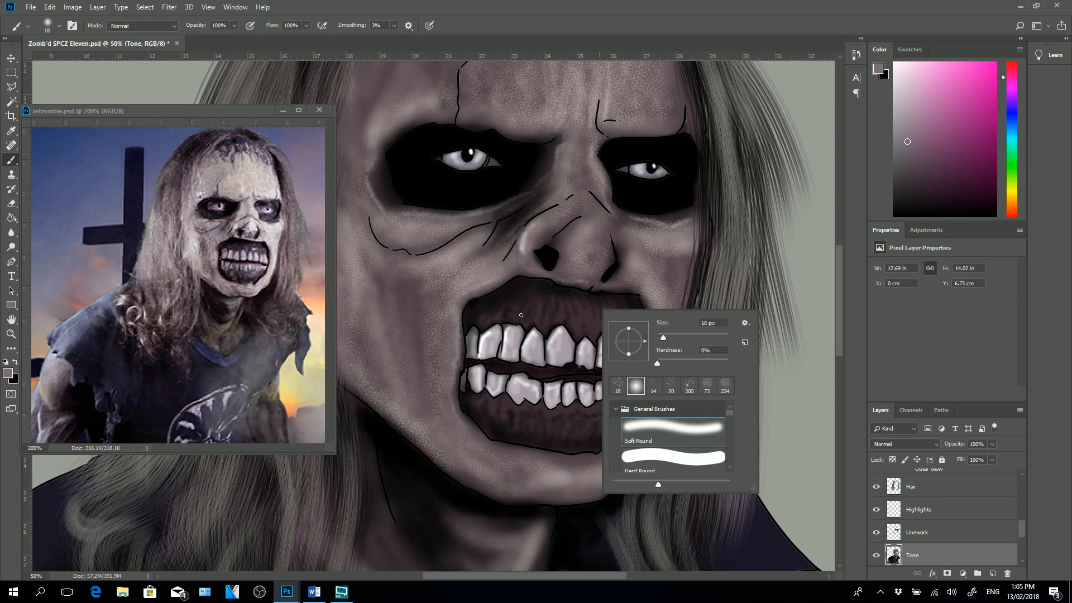
click(672, 337)
- Undo a trial stroke on the upper lip, lower the brush opacity to 8% and paint soft highlights on the lips
drag(496, 316, 534, 302)
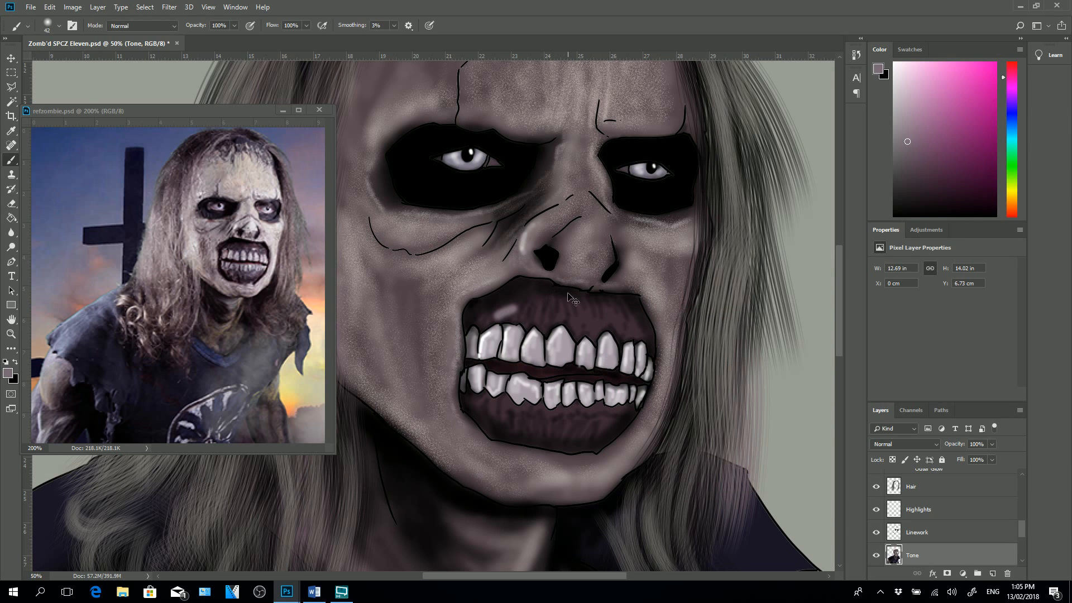
key(ctrl+z)
click(235, 25)
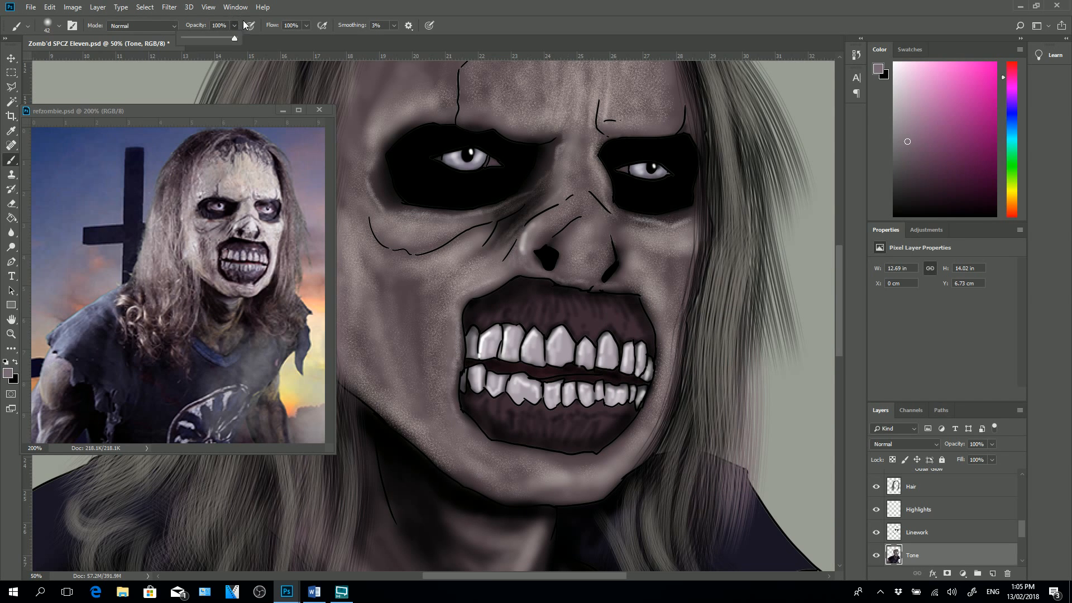
click(188, 37)
click(485, 320)
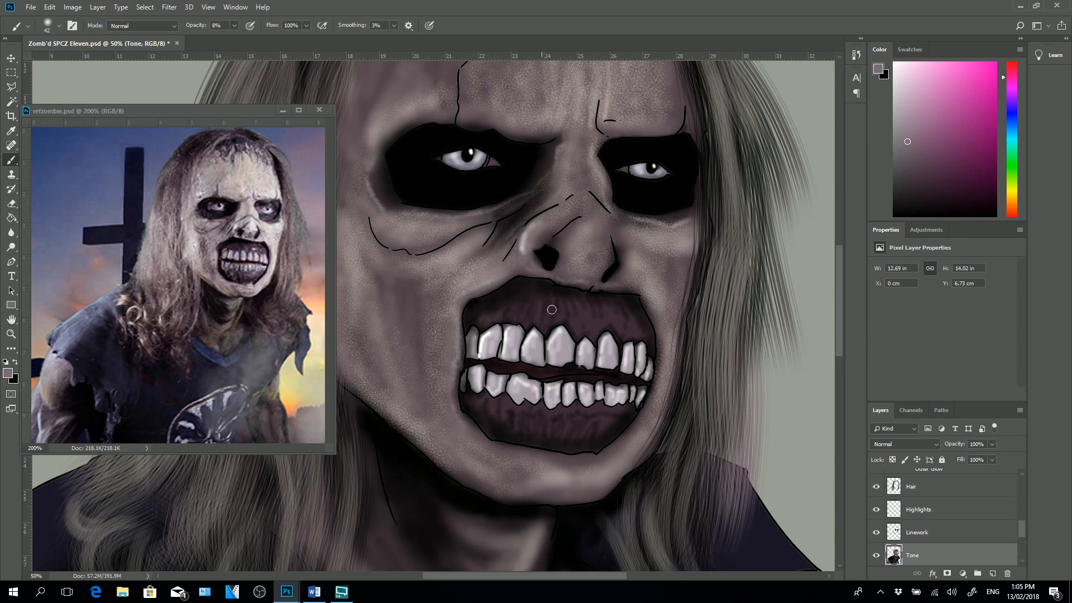
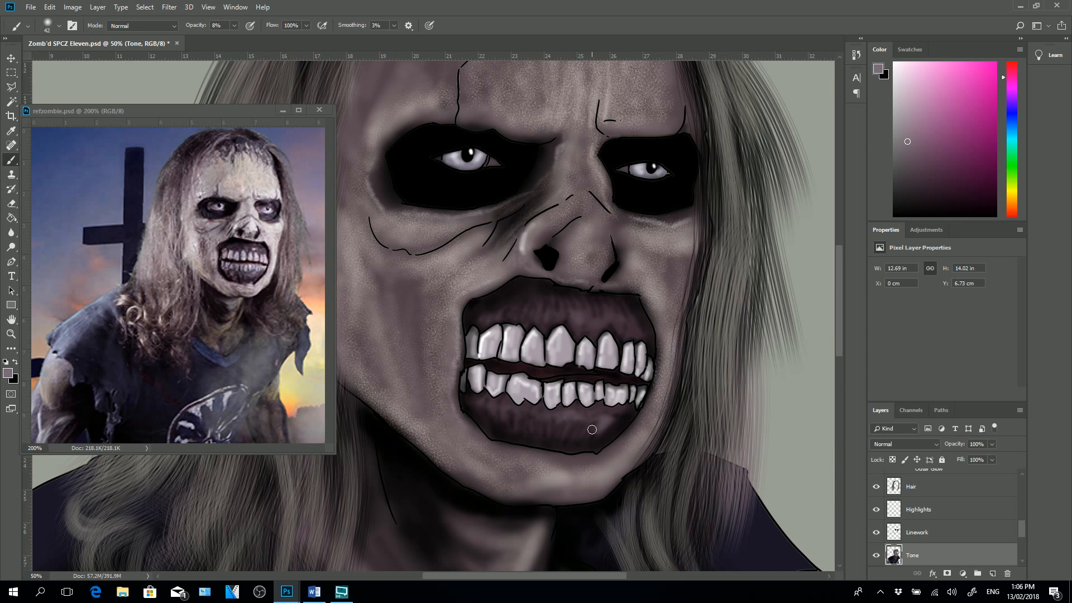
- Save the zombie painting and bring the head and shoulders into view beside the reference photo
key(ctrl+minus)
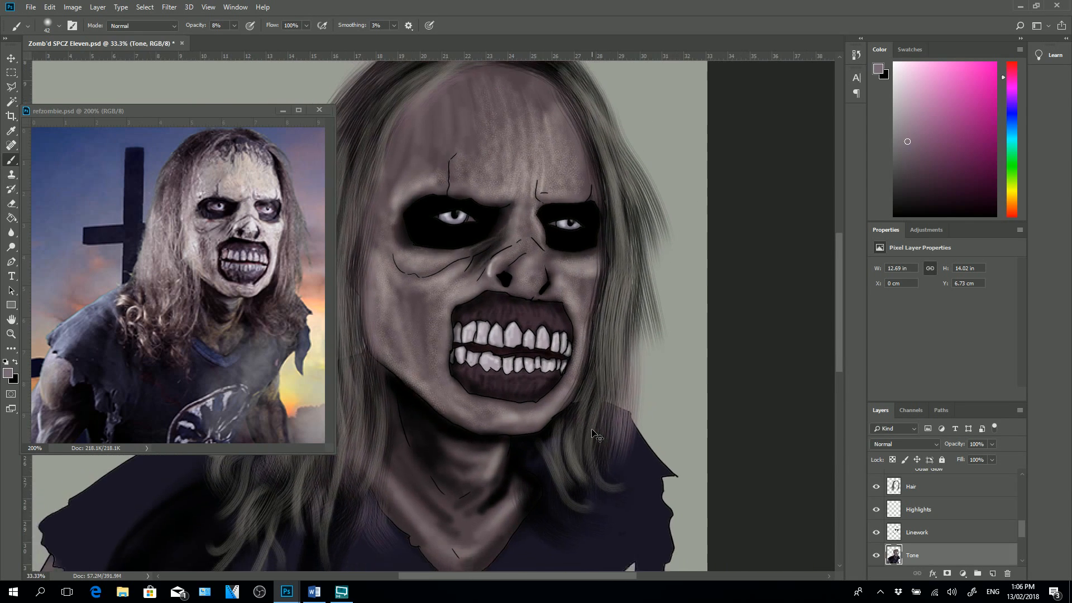
key(ctrl+s)
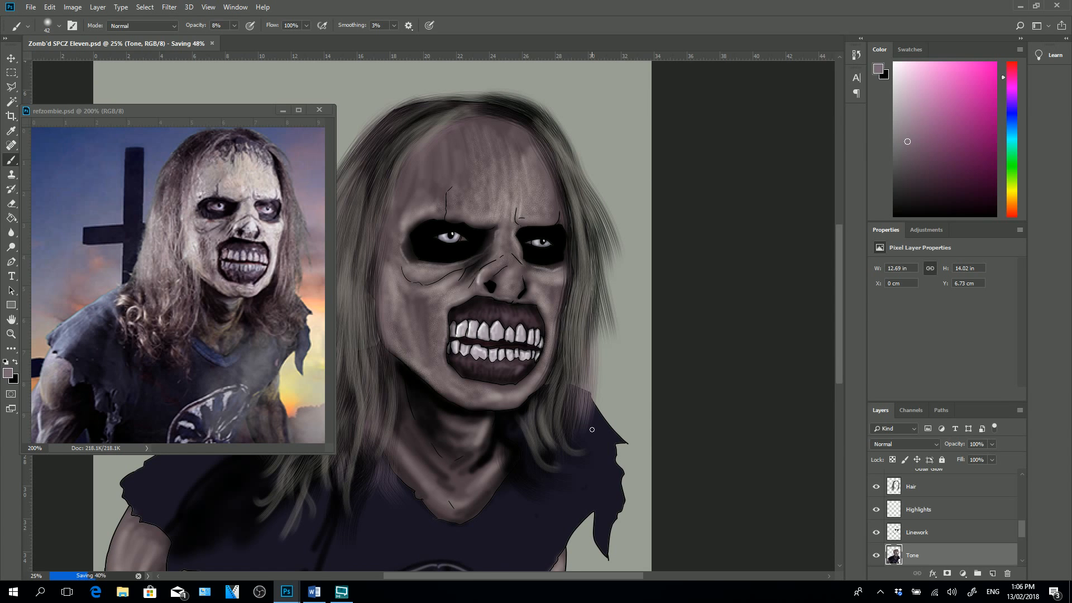
drag(493, 575, 459, 579)
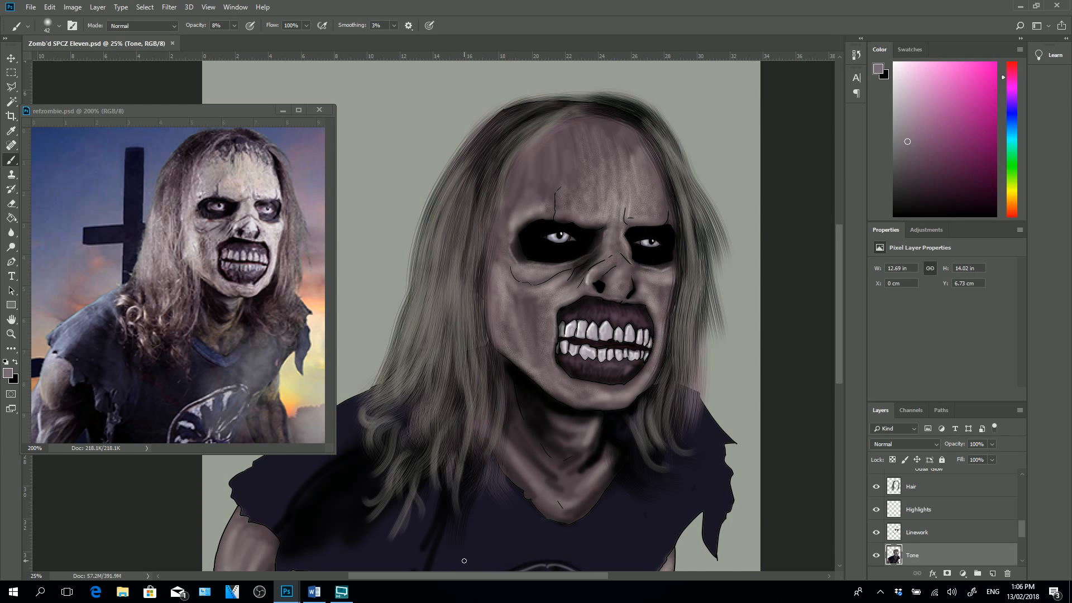
- Hide the Original Artwork layer and the grey Layer 11 to reveal the dark textured background
key(ctrl+minus)
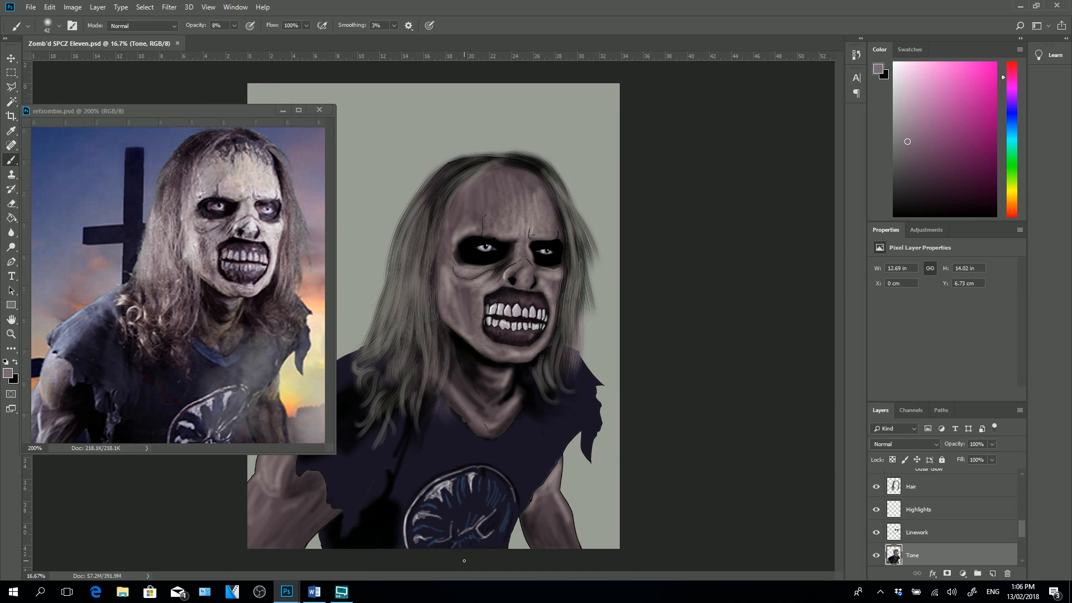
scroll(950, 519, down, 5)
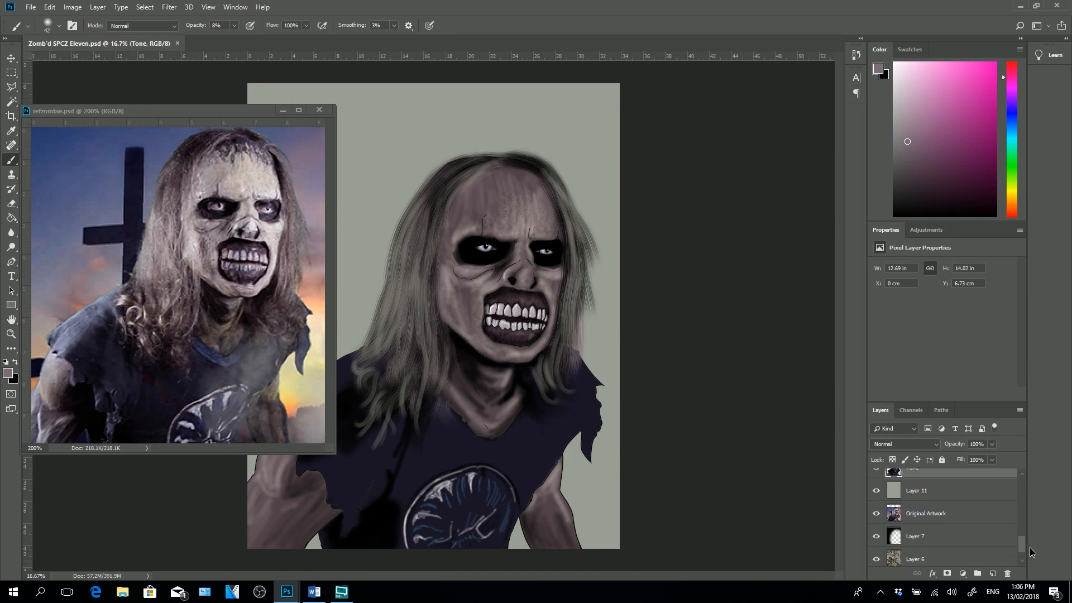
click(876, 504)
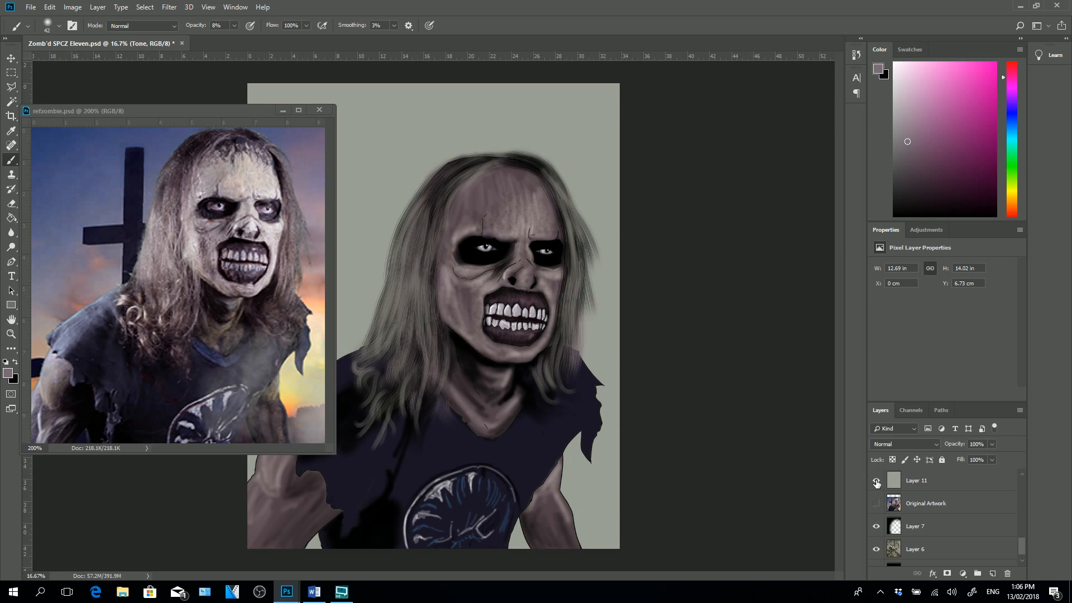
click(876, 479)
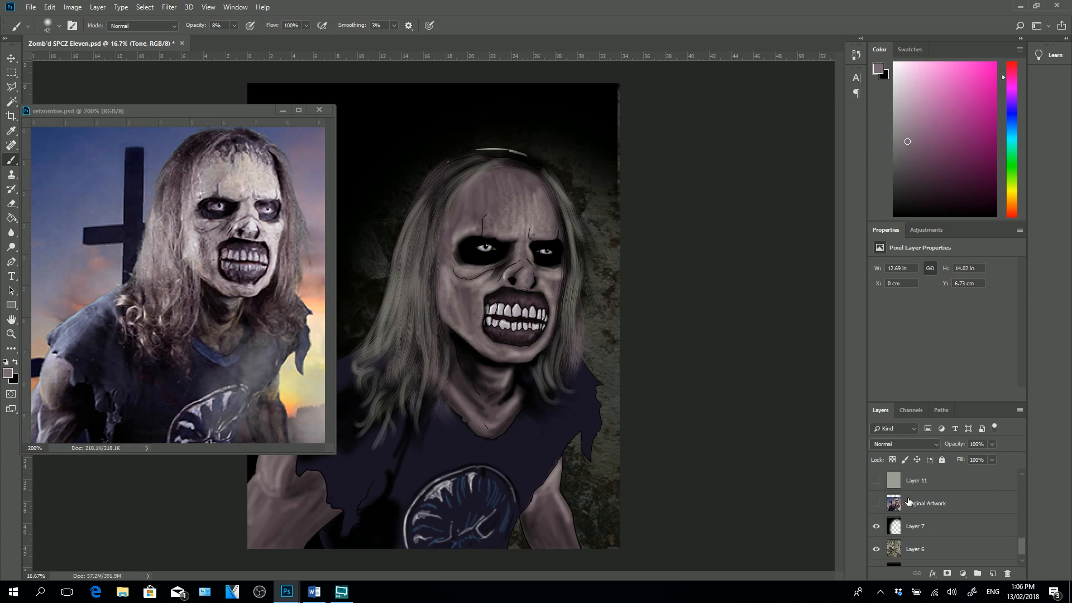
- Toggle Layer 7 and Tone visibility to trace the stray white line above the head, and erase it from Linework with an 80 px eraser
click(876, 528)
click(876, 528)
scroll(1005, 531, up, 3)
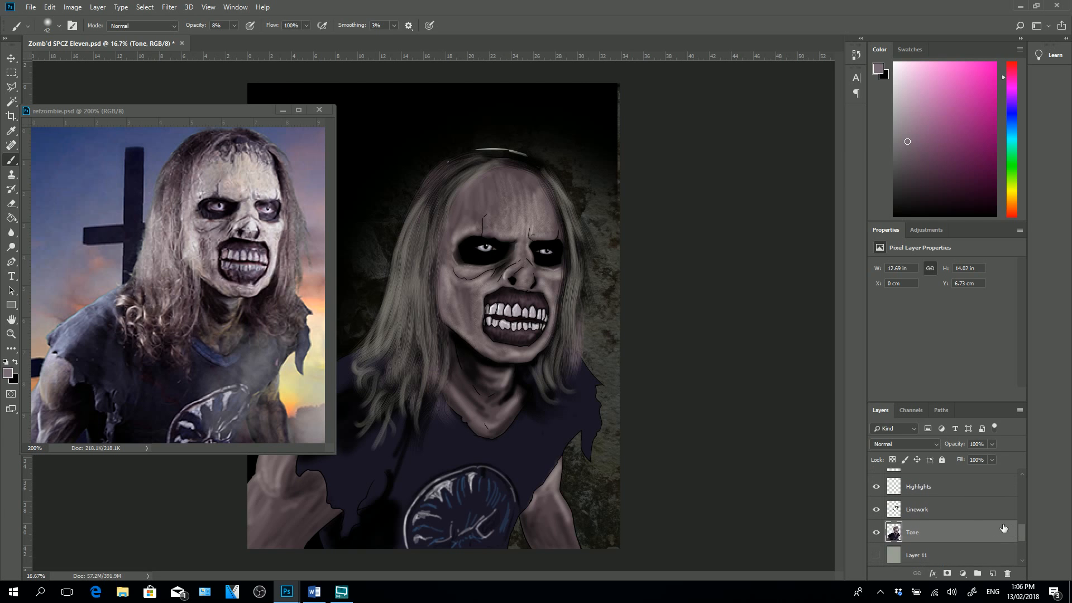
click(876, 533)
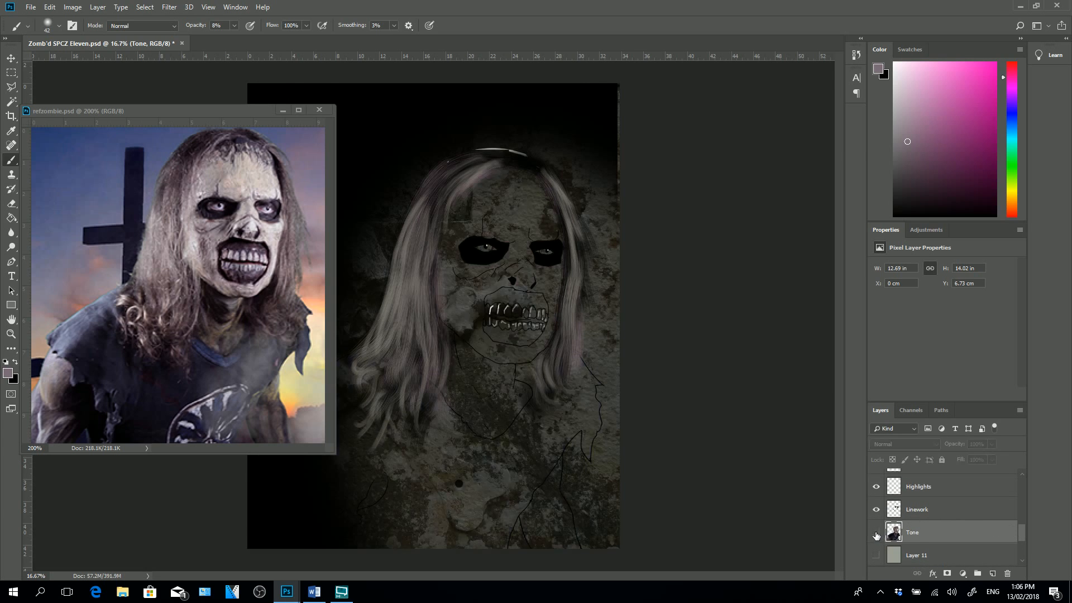
click(876, 533)
click(944, 500)
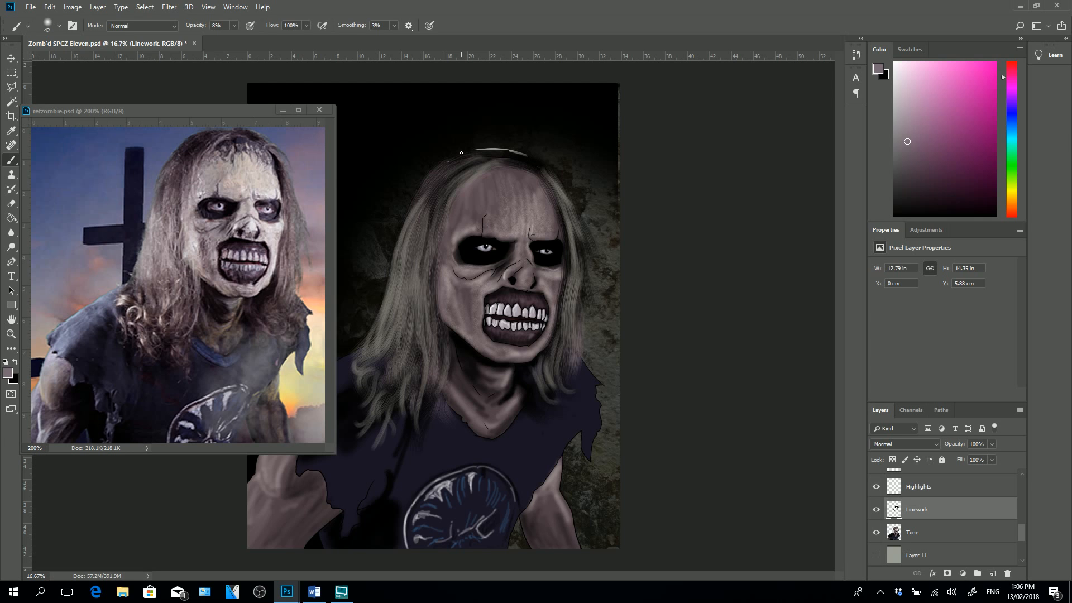
key(e)
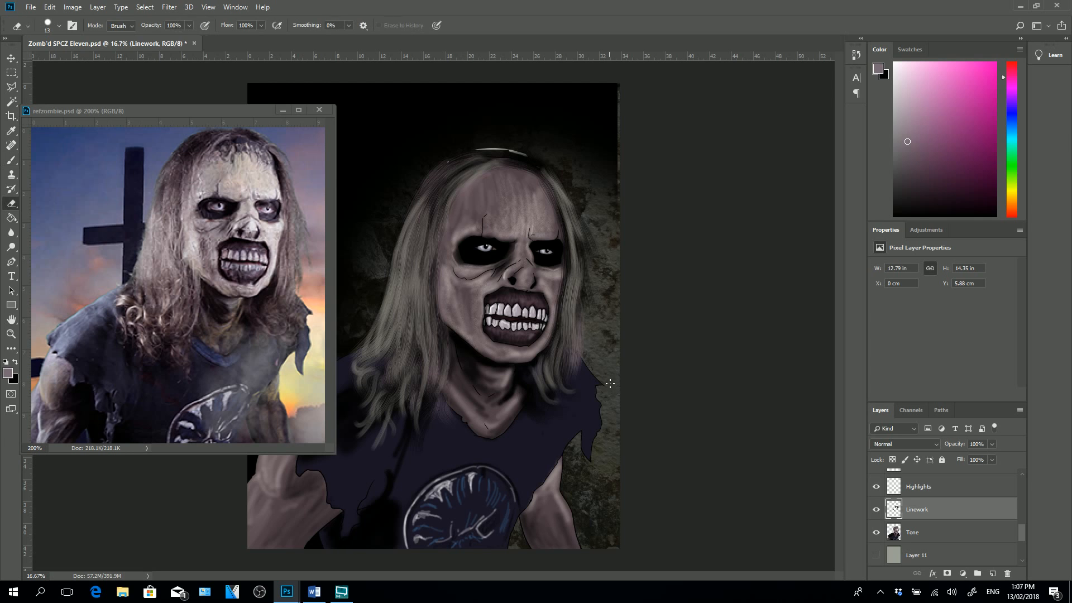
right_click(590, 132)
drag(649, 165, 670, 169)
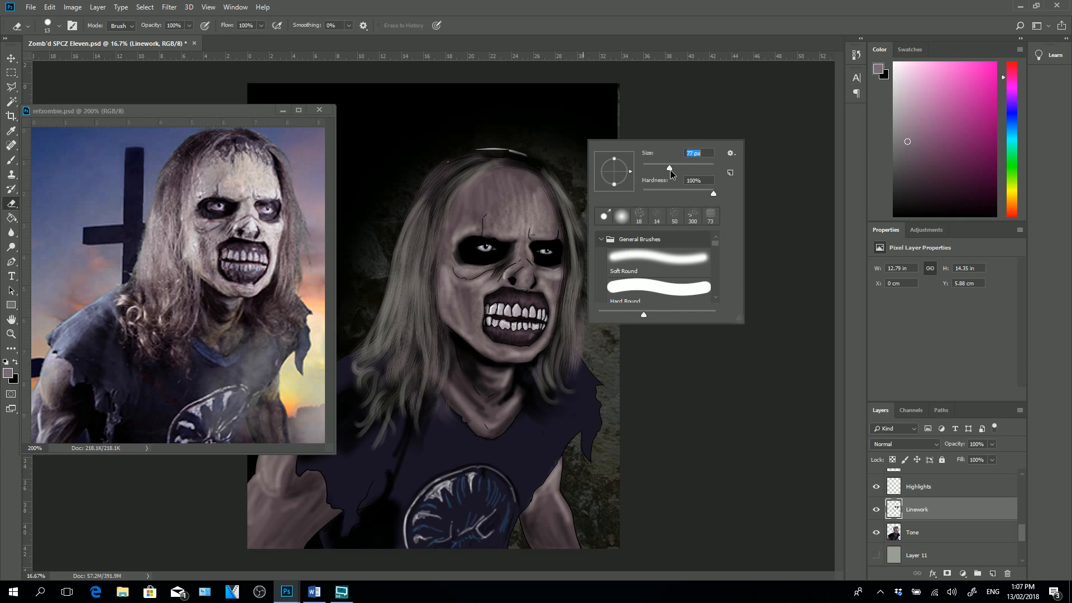
click(478, 149)
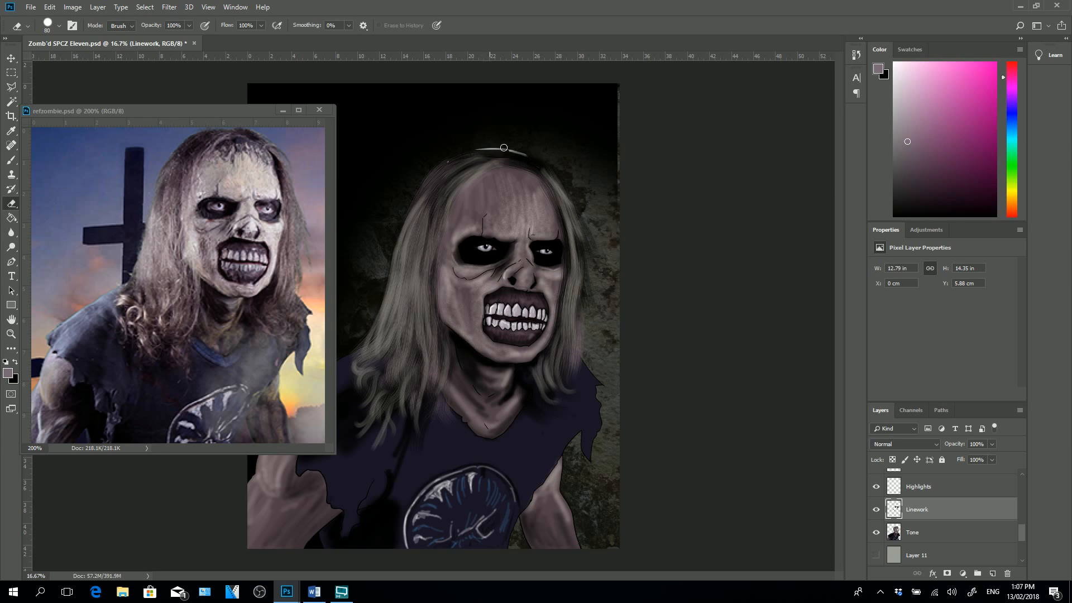
drag(483, 149, 528, 151)
click(505, 138)
- Show the zomb'd title layer and move it below the Hair layer
mouse_move(1021, 533)
mouse_down()
mouse_move(1031, 508)
mouse_move(1029, 518)
mouse_up()
click(876, 553)
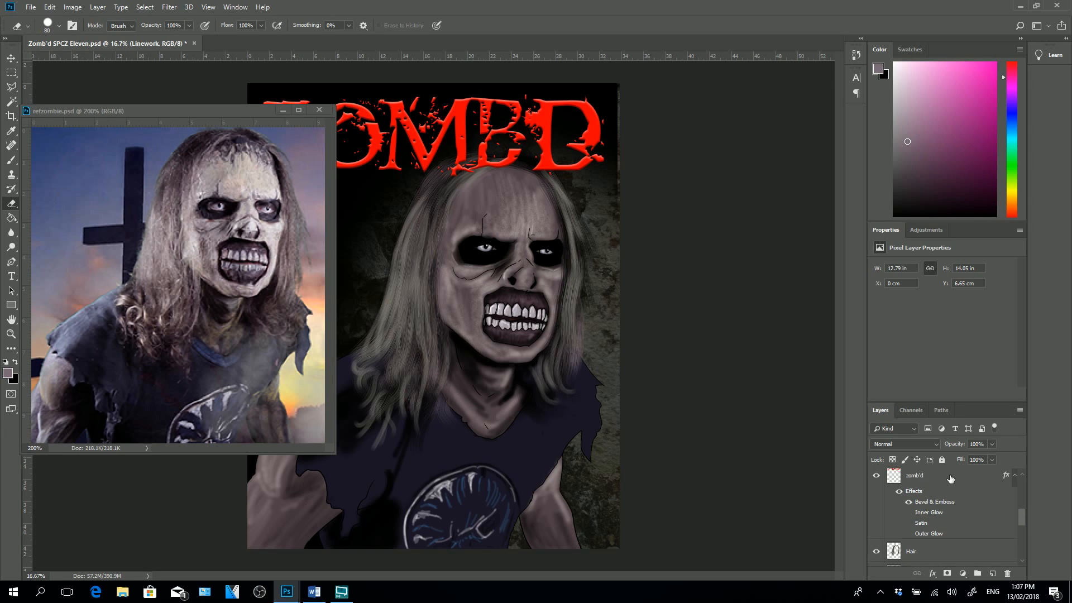
click(954, 482)
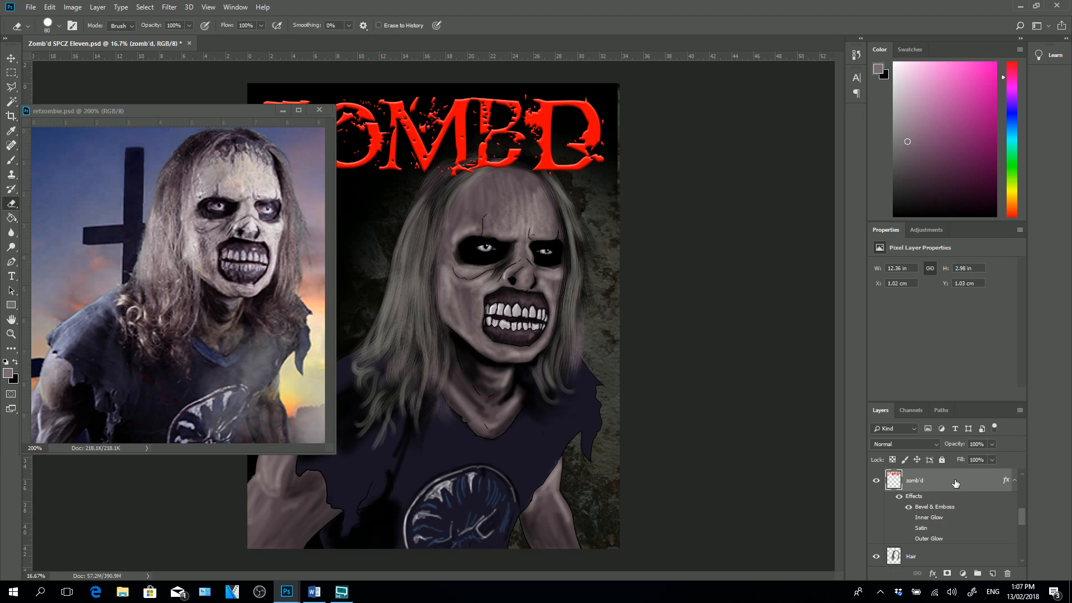
drag(955, 483, 972, 547)
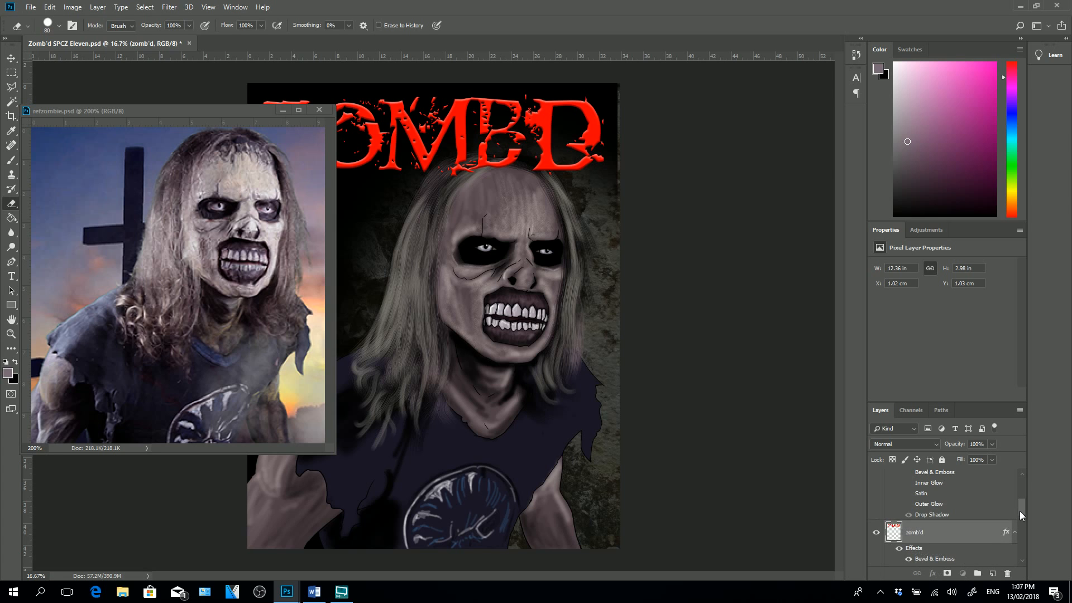
drag(1023, 511, 1024, 527)
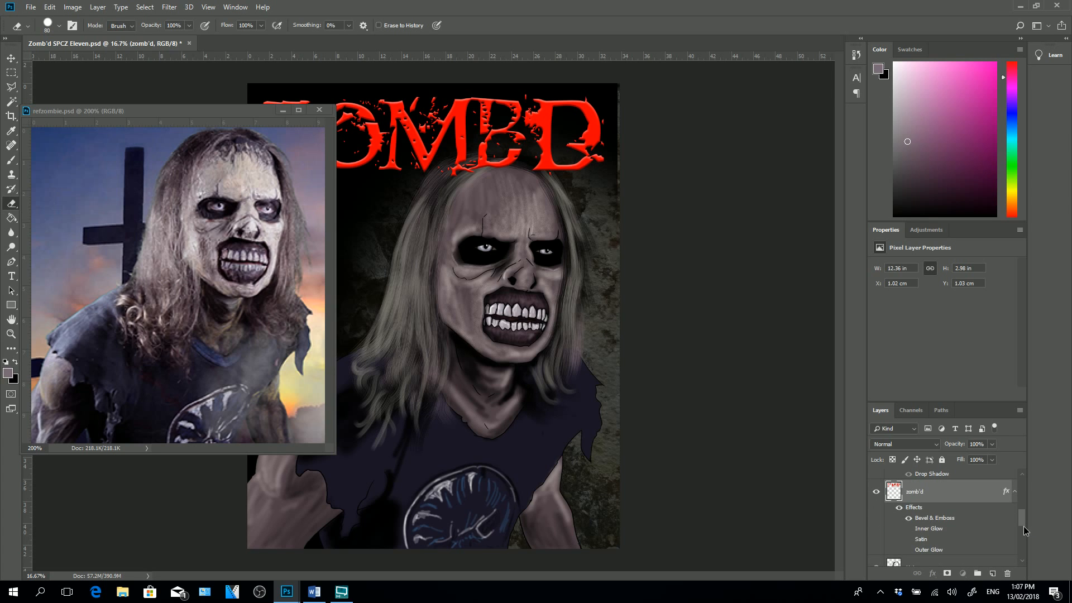
scroll(1026, 531, down, 3)
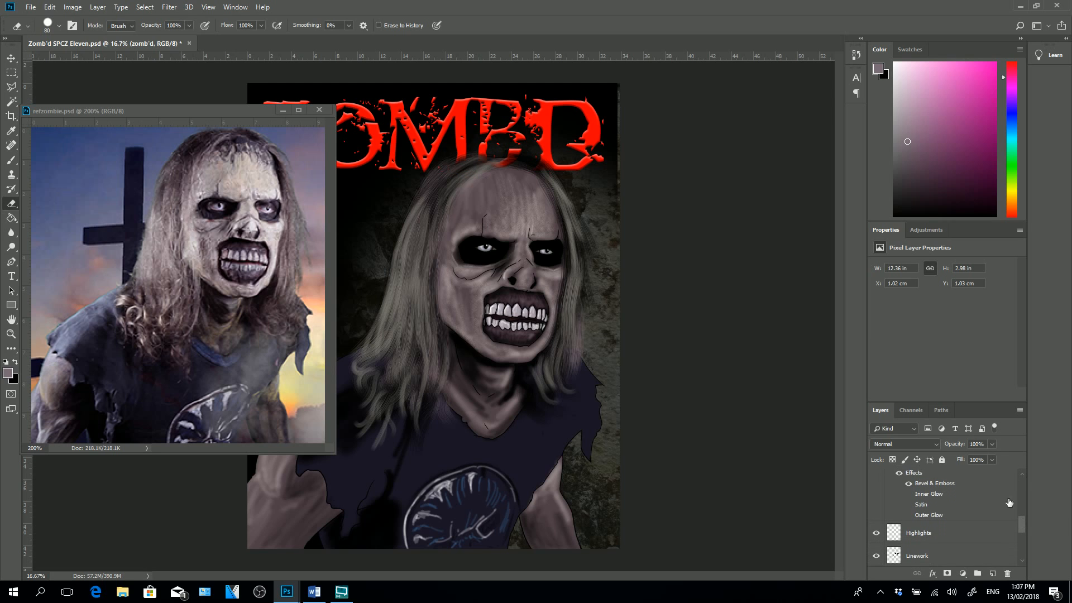
- Move the zomb'd title layer down below the Highlights, Linework and Tone layers so it sits behind the zombie
scroll(1025, 531, up, 3)
drag(960, 494, 978, 543)
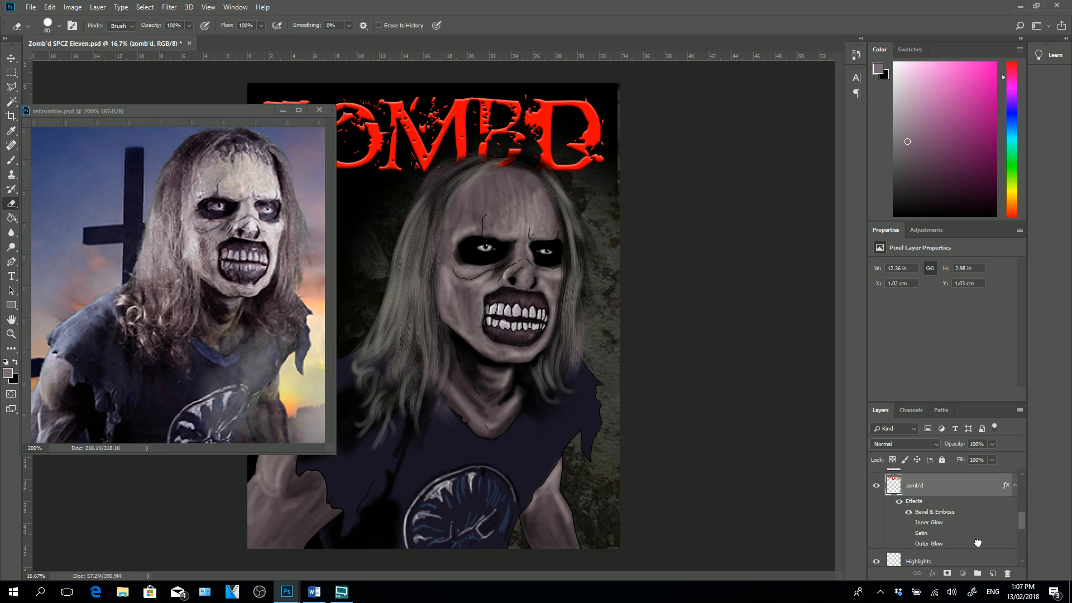
drag(978, 543, 969, 554)
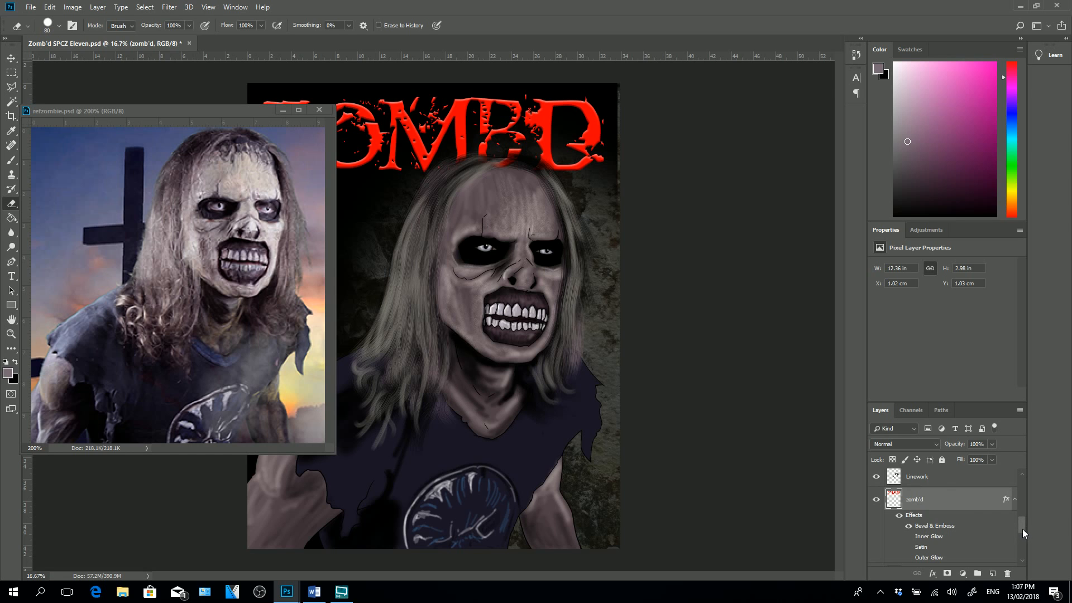
scroll(1023, 531, down, 2)
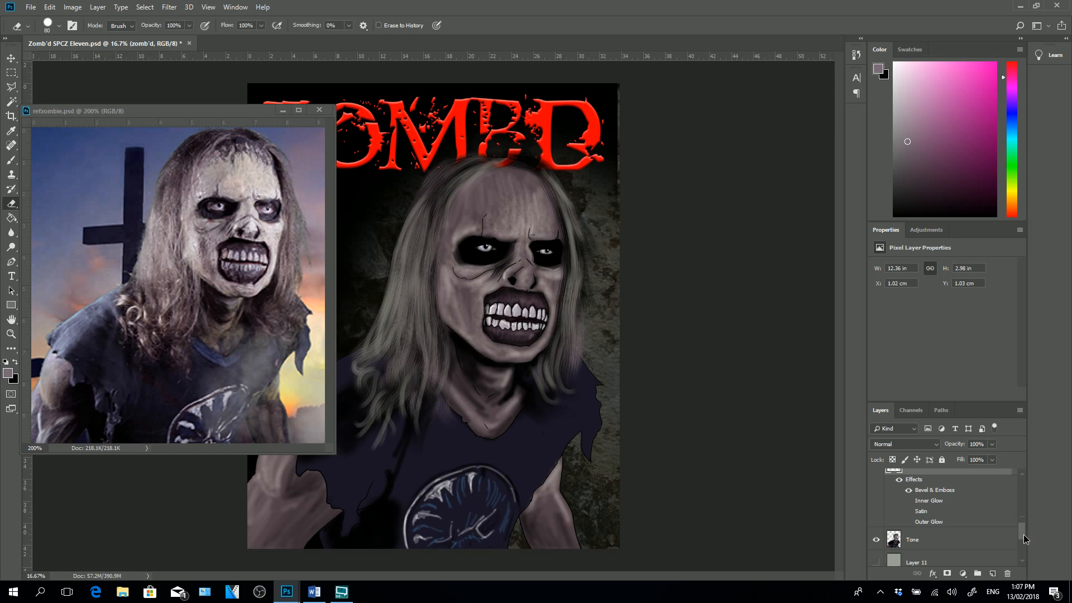
drag(953, 472, 946, 558)
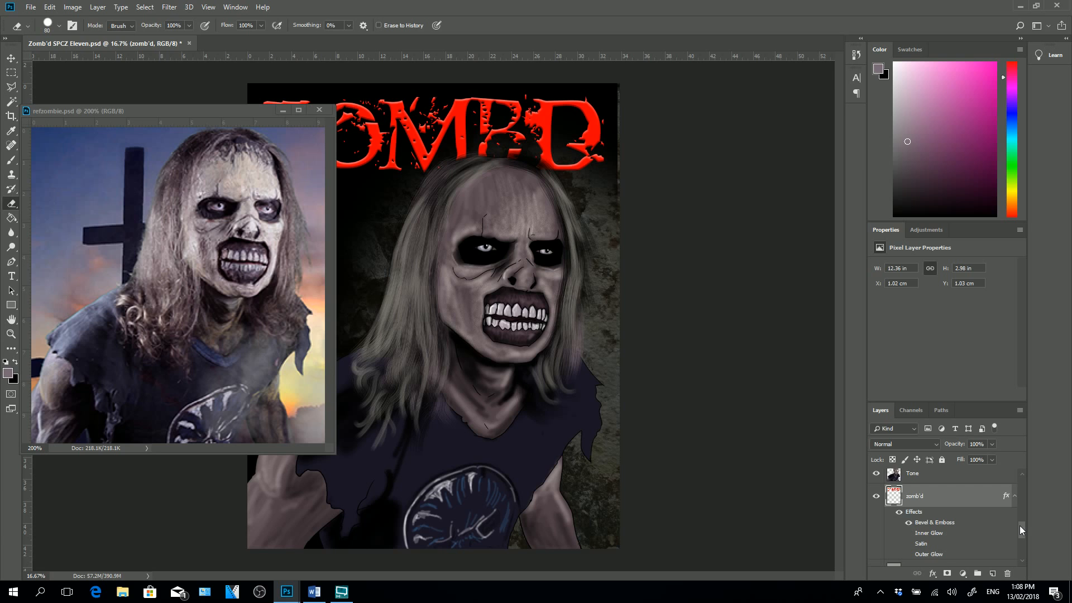
- Minimize the reference photo and show the S.P.C.Z. lettering on Layer 2 and the Society for the Prevention of Cruelty to Zombies layer
drag(1020, 525, 1034, 478)
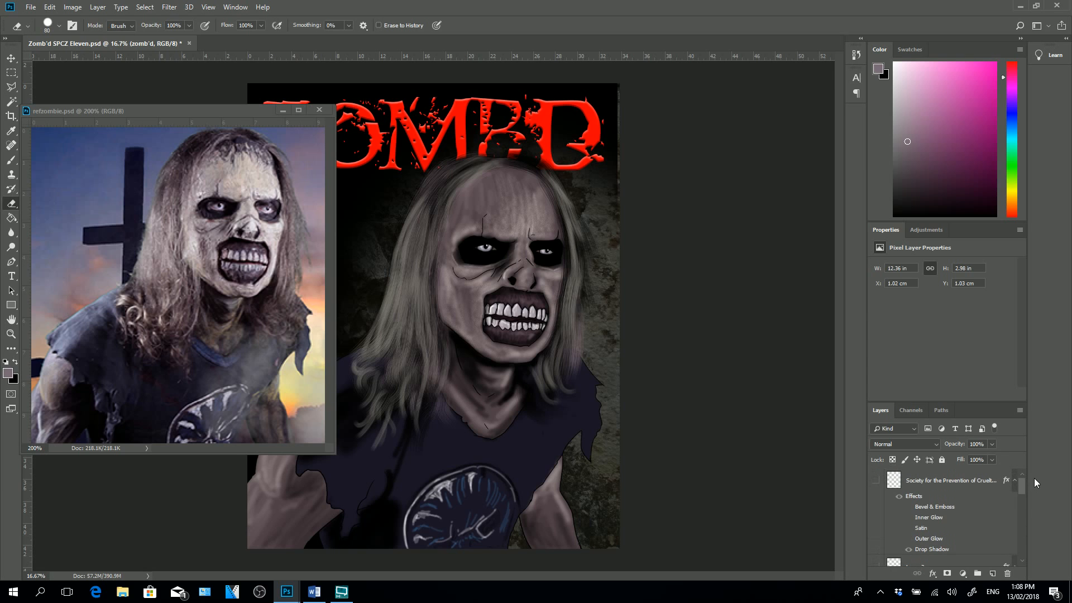
click(278, 110)
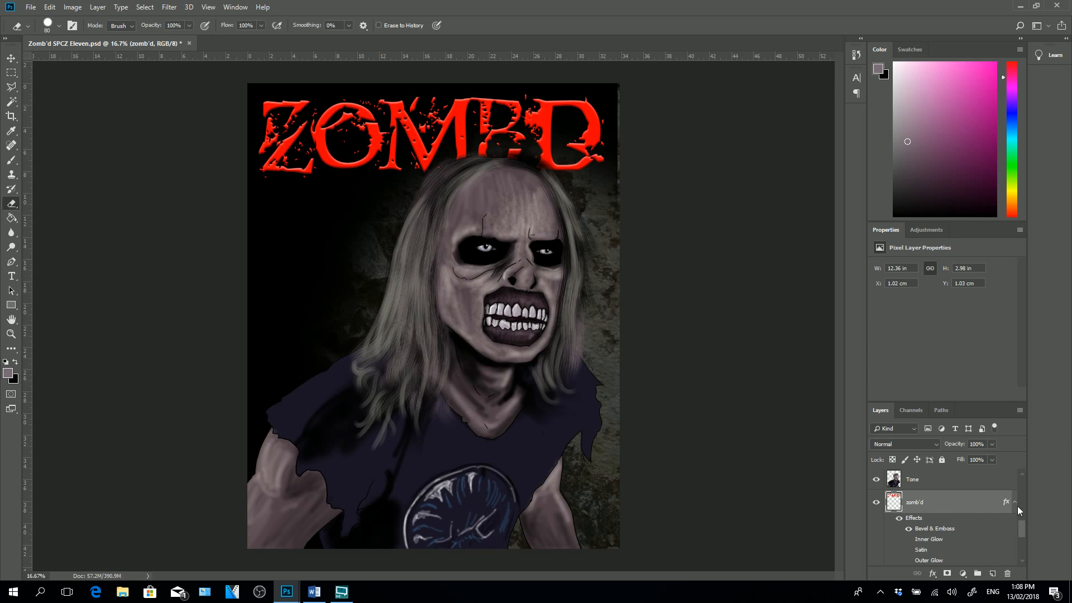
drag(1023, 533, 1027, 495)
click(877, 557)
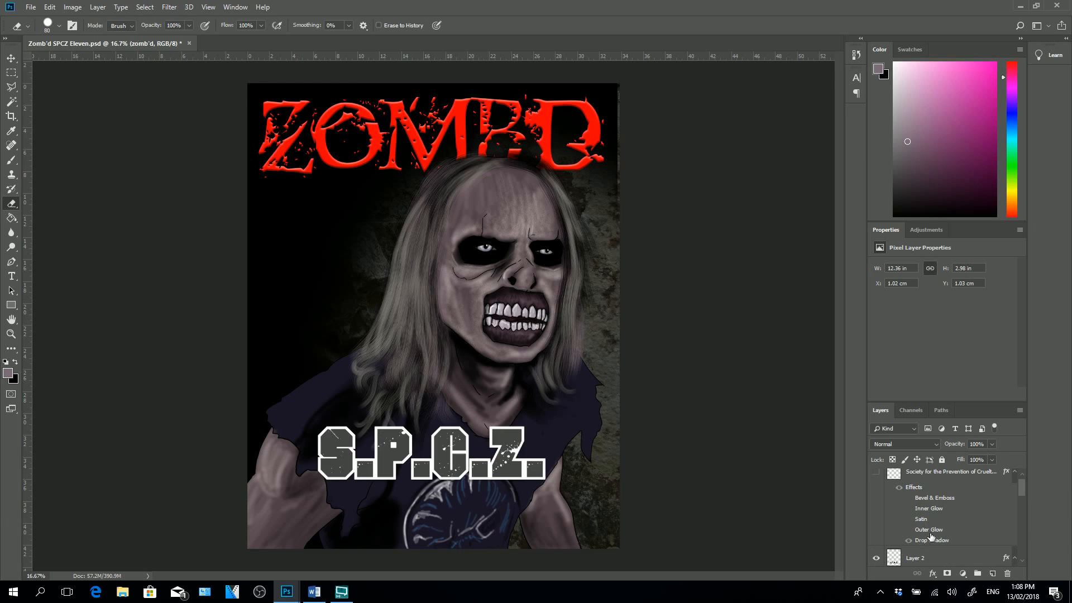
click(876, 472)
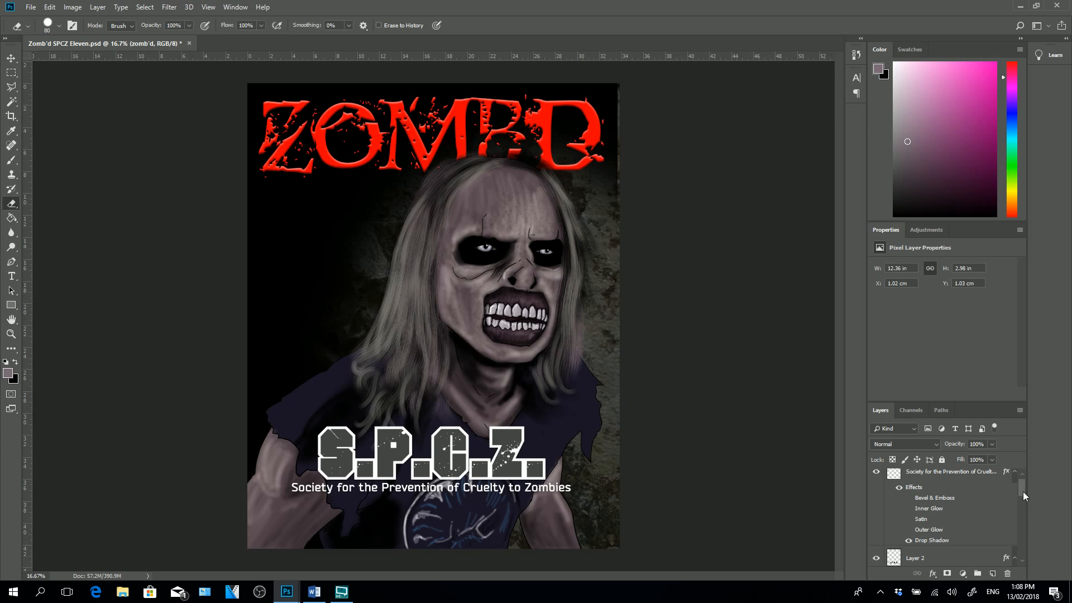
- Select the Hair layer and choose the Hair Base 2 preset for the eraser
drag(1023, 491, 1027, 511)
scroll(1016, 505, down, 1)
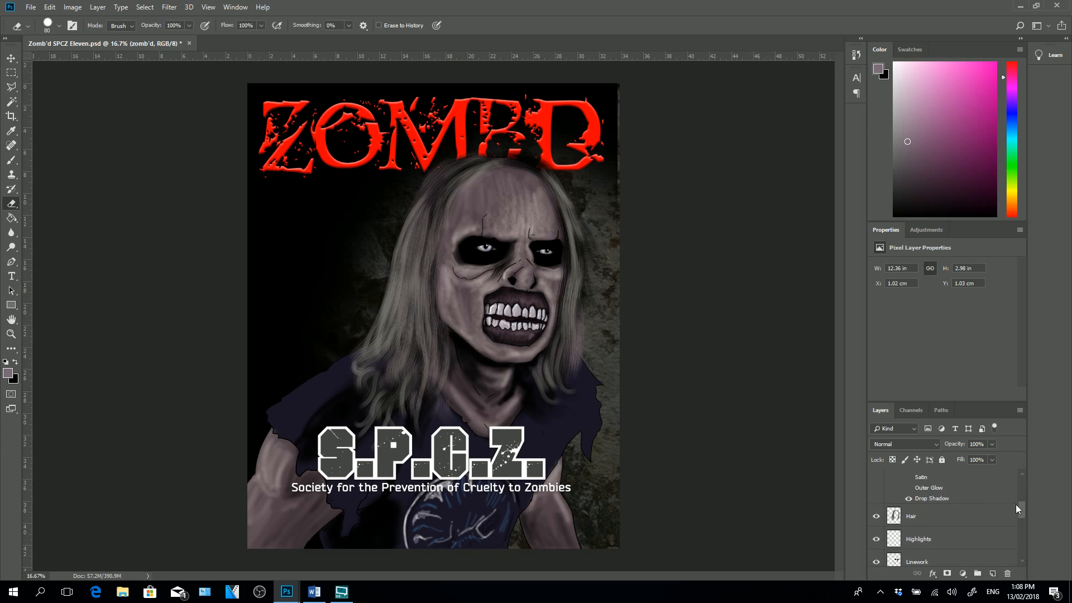
click(955, 519)
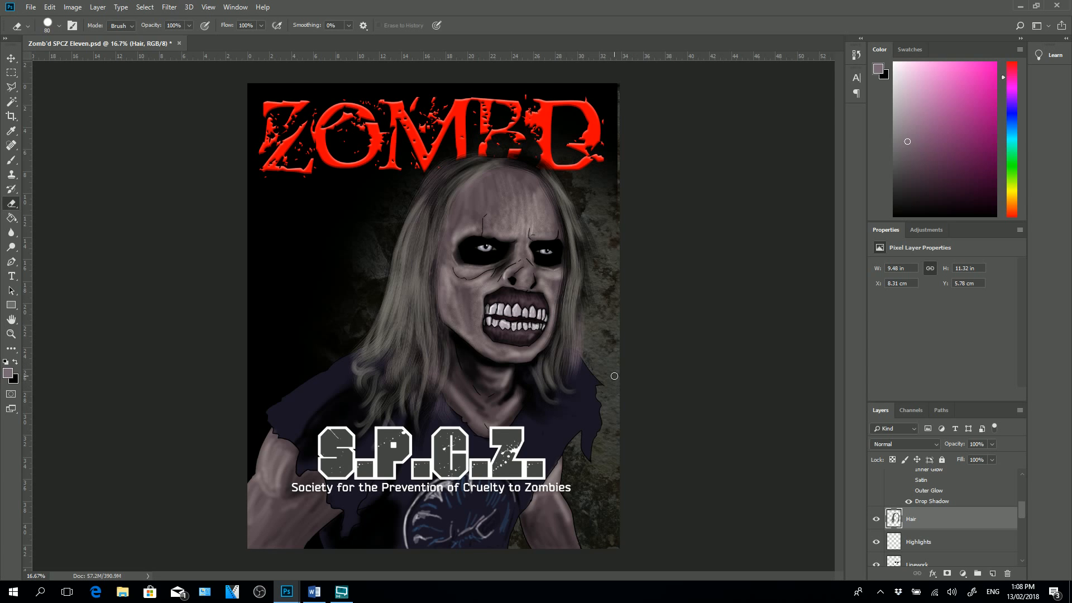
right_click(603, 426)
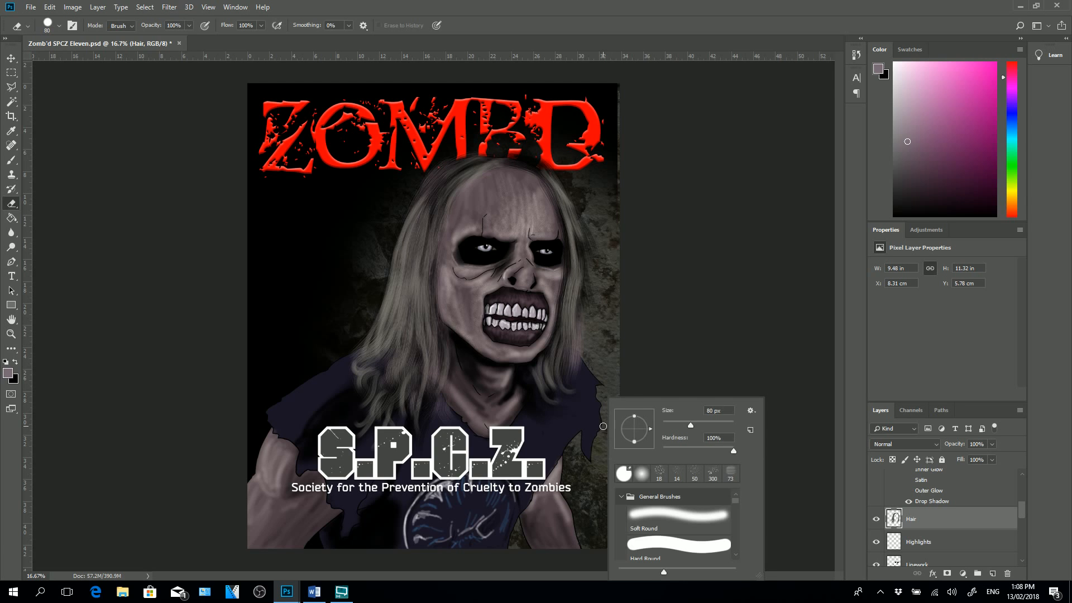
scroll(738, 509, down, 8)
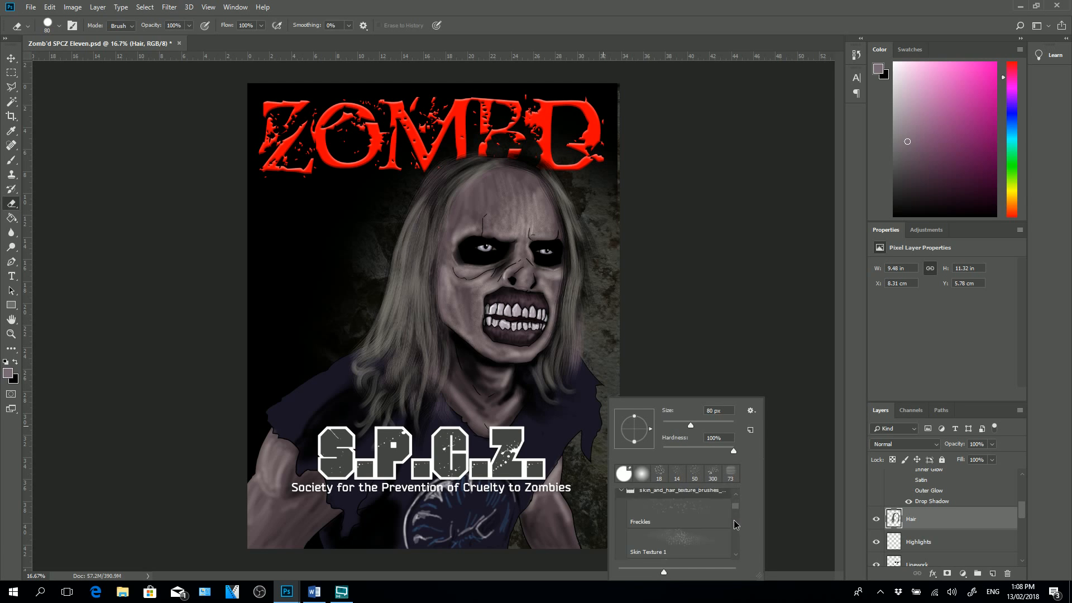
scroll(736, 502, up, 5)
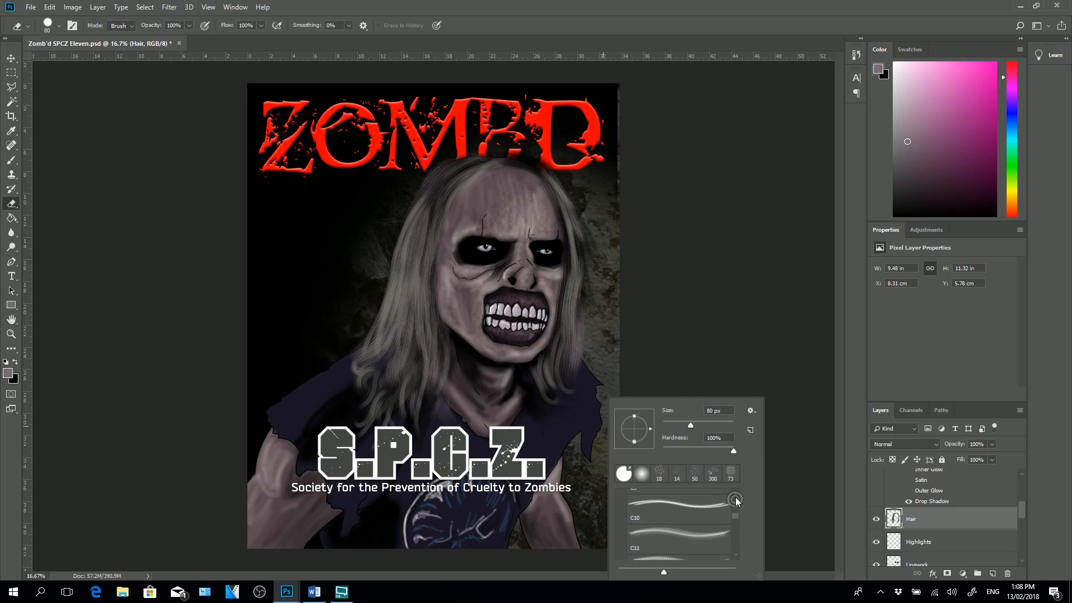
scroll(737, 514, up, 2)
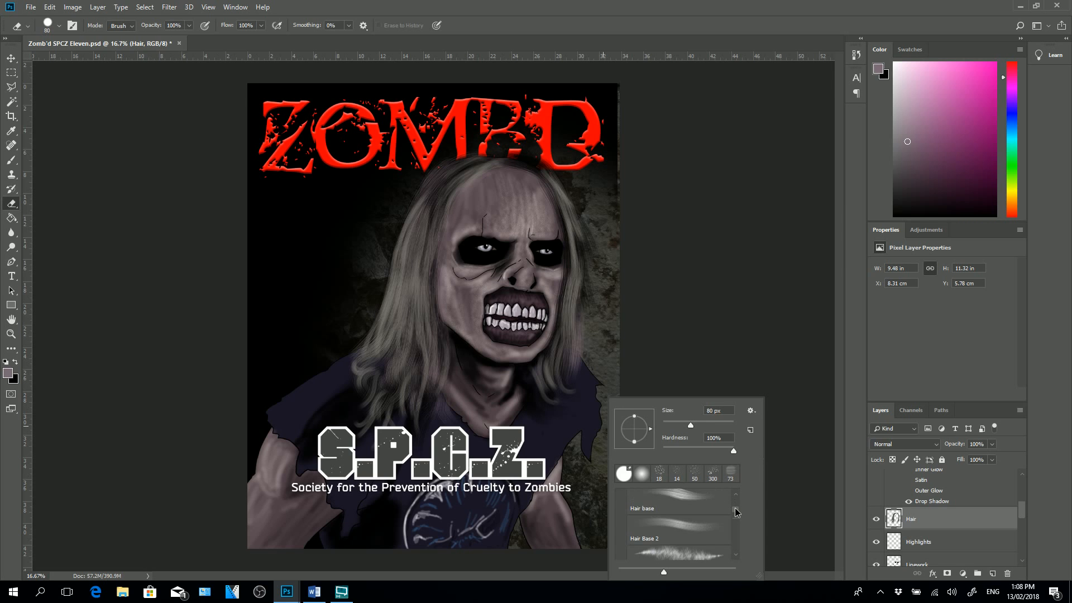
scroll(736, 511, up, 1)
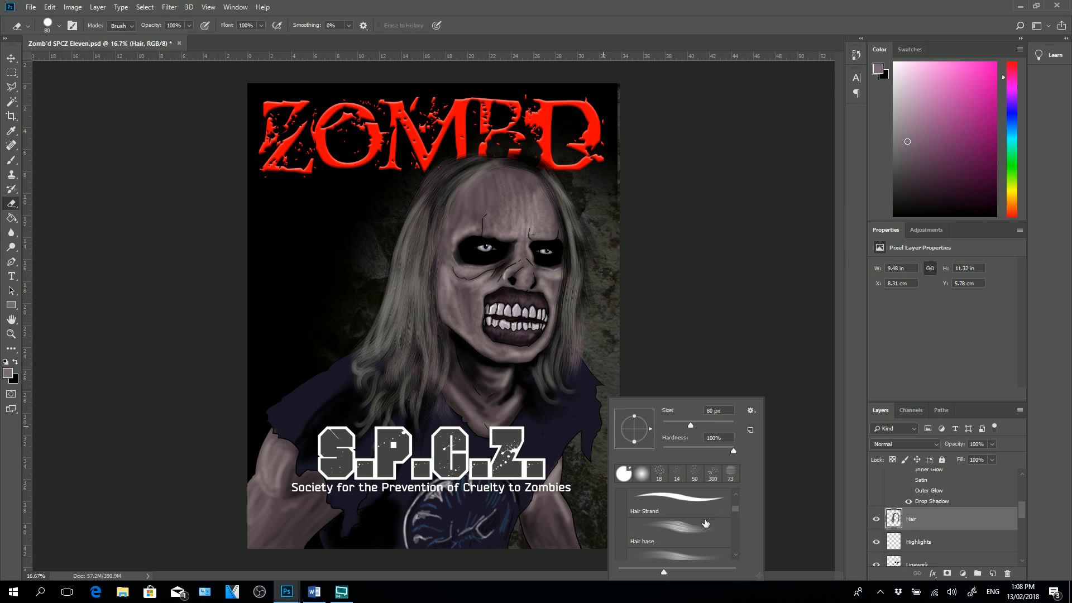
click(674, 553)
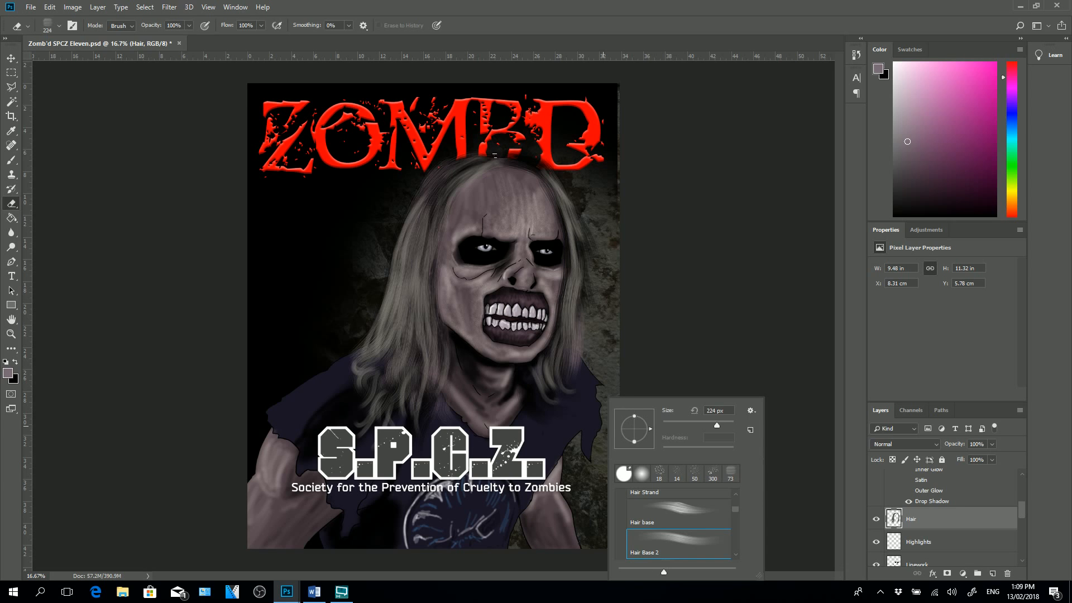
- Make black the foreground colour and set the Brush tool to the Hair Base 2 preset at 100% opacity
click(15, 362)
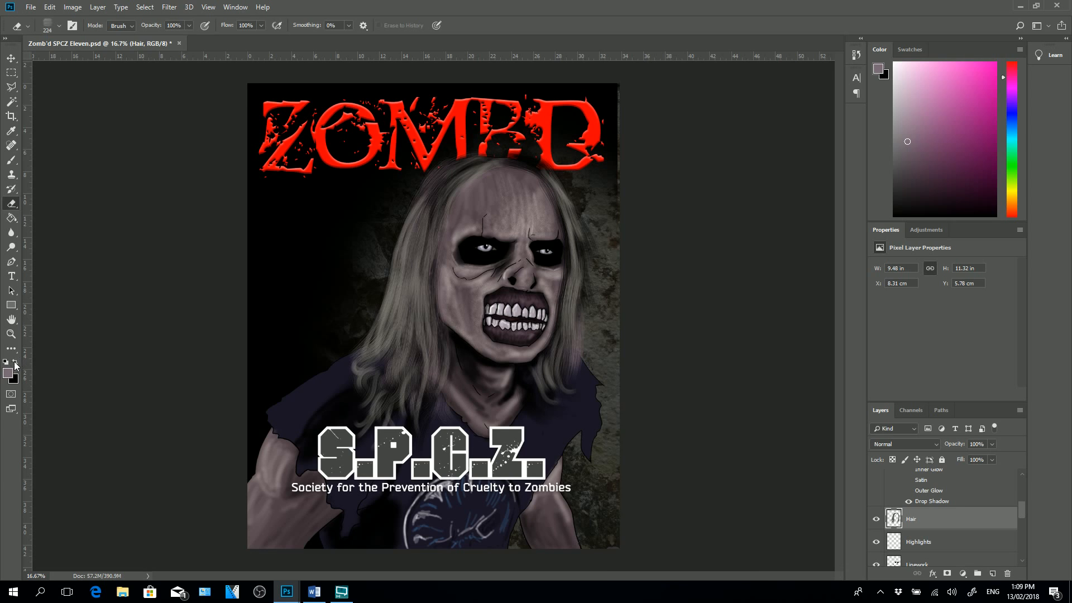
click(15, 362)
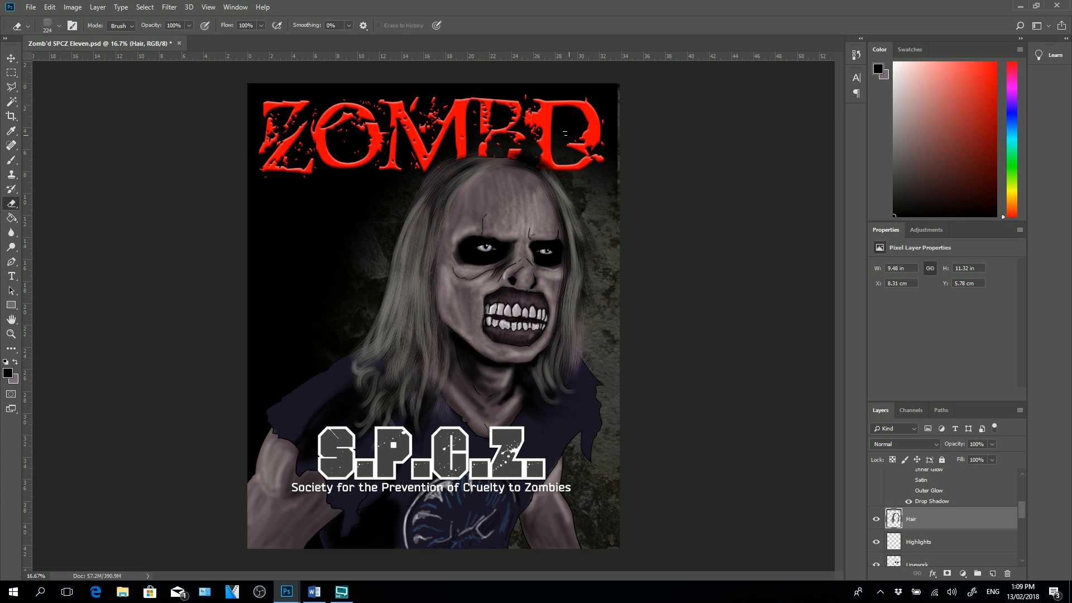
click(11, 160)
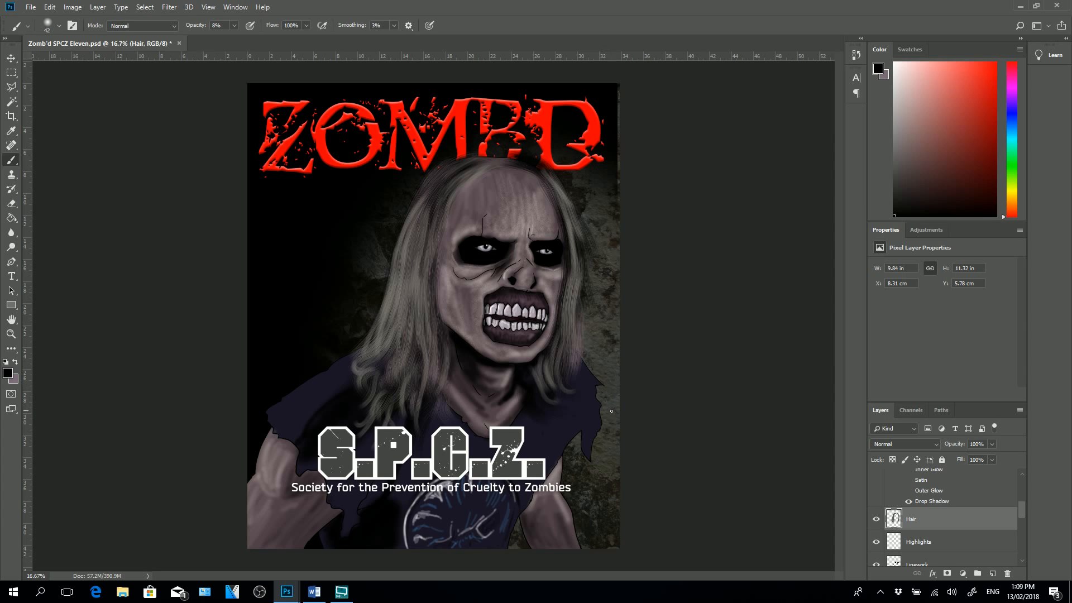
right_click(603, 432)
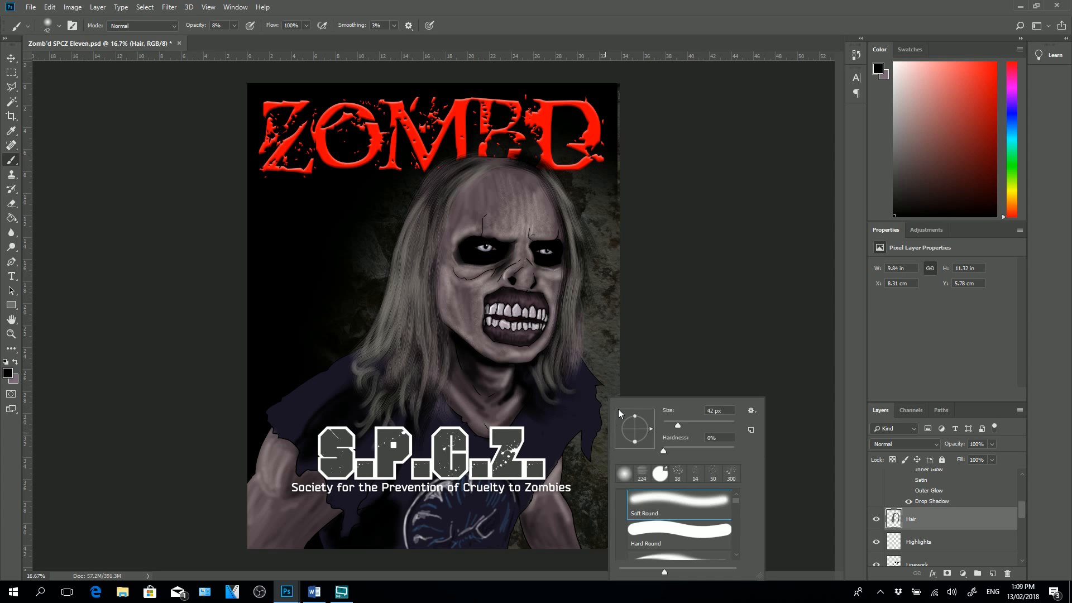
scroll(737, 507, down, 5)
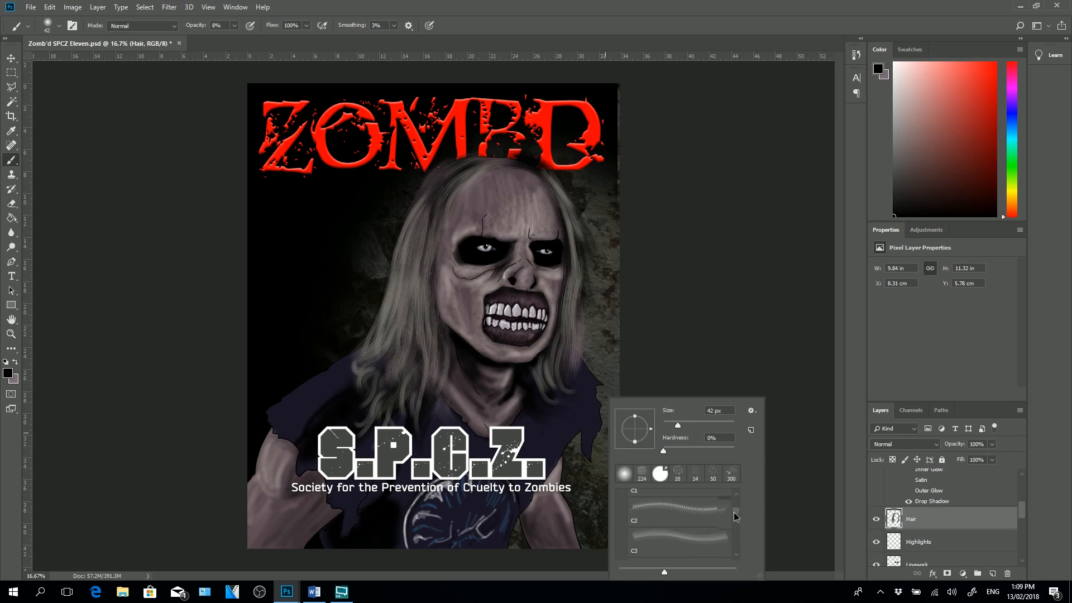
click(717, 503)
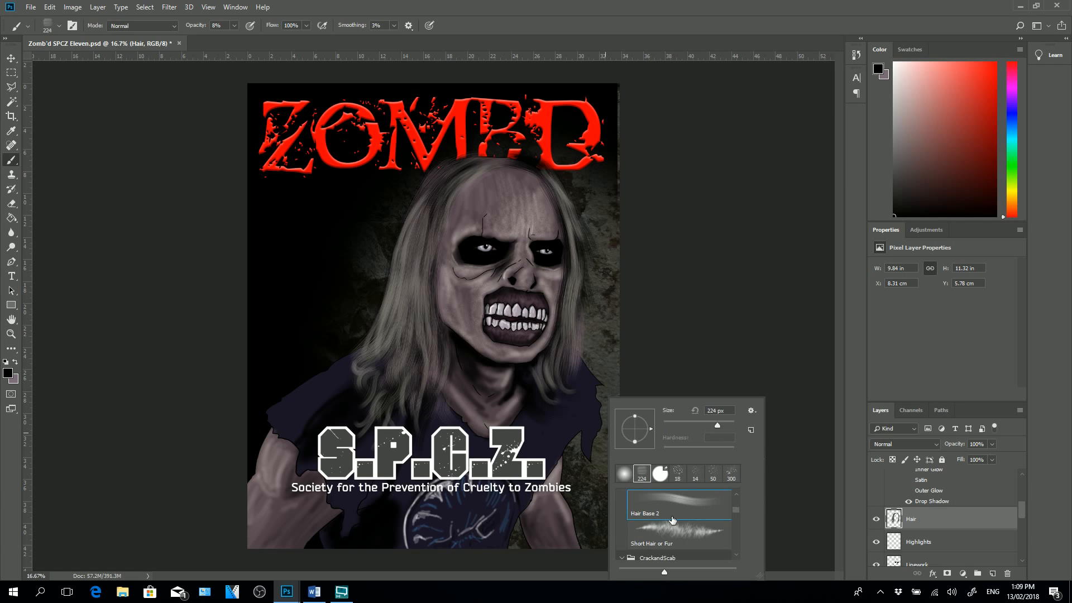
click(502, 158)
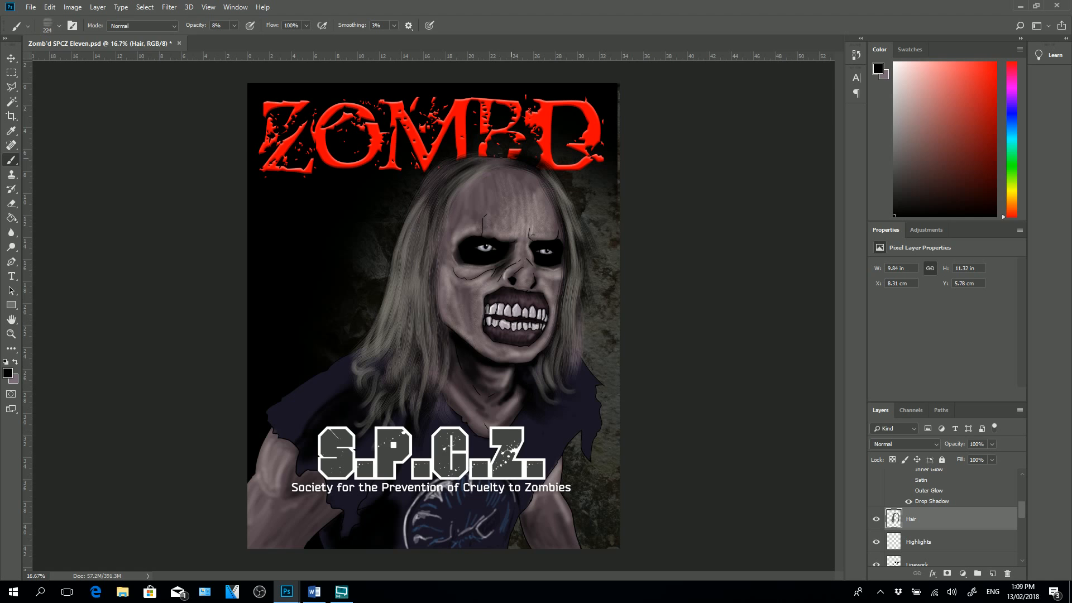
click(234, 25)
drag(237, 37, 282, 37)
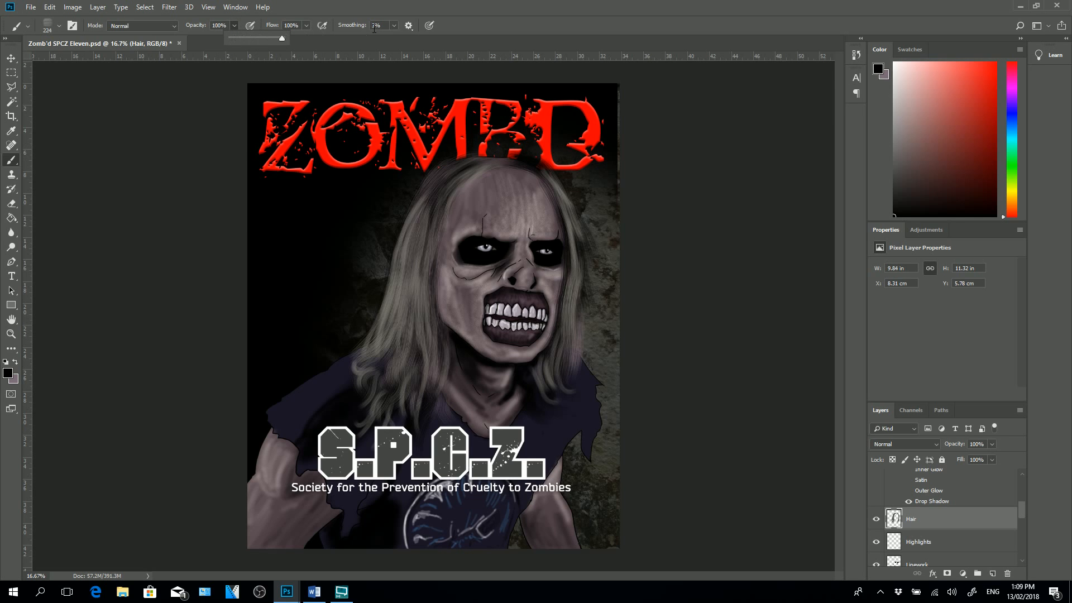
- Dab black into the hair at the crown and set the foreground colour to light grey #a5a29d
click(494, 158)
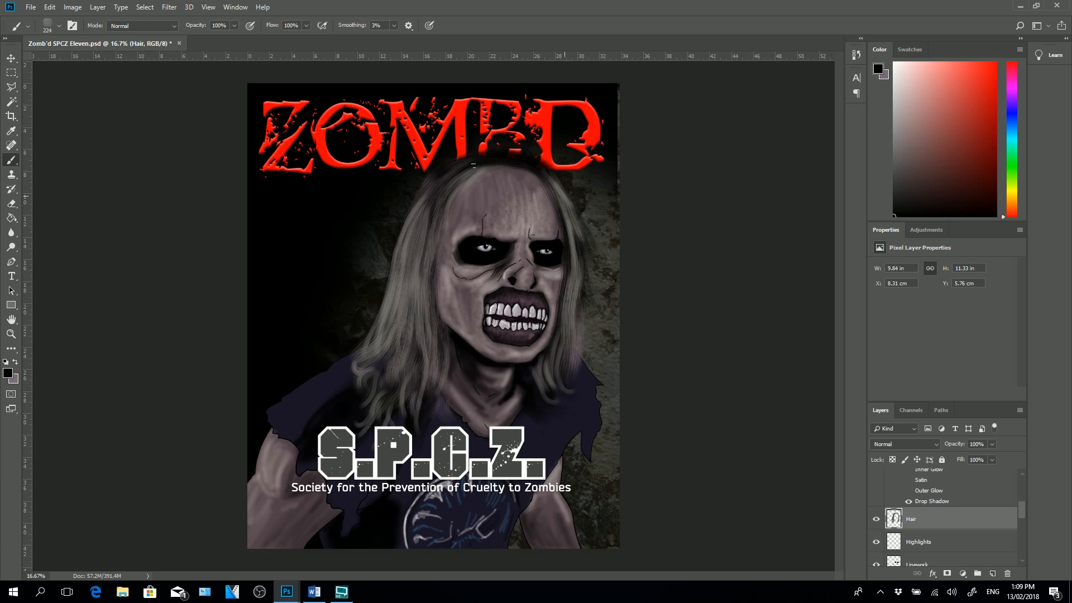
click(14, 362)
click(9, 373)
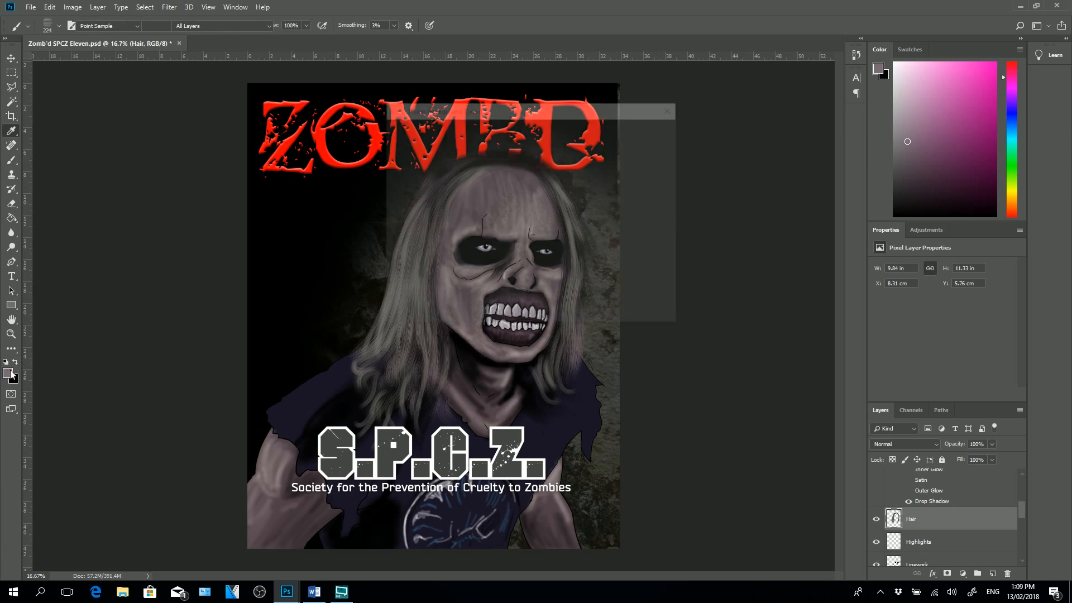
click(542, 261)
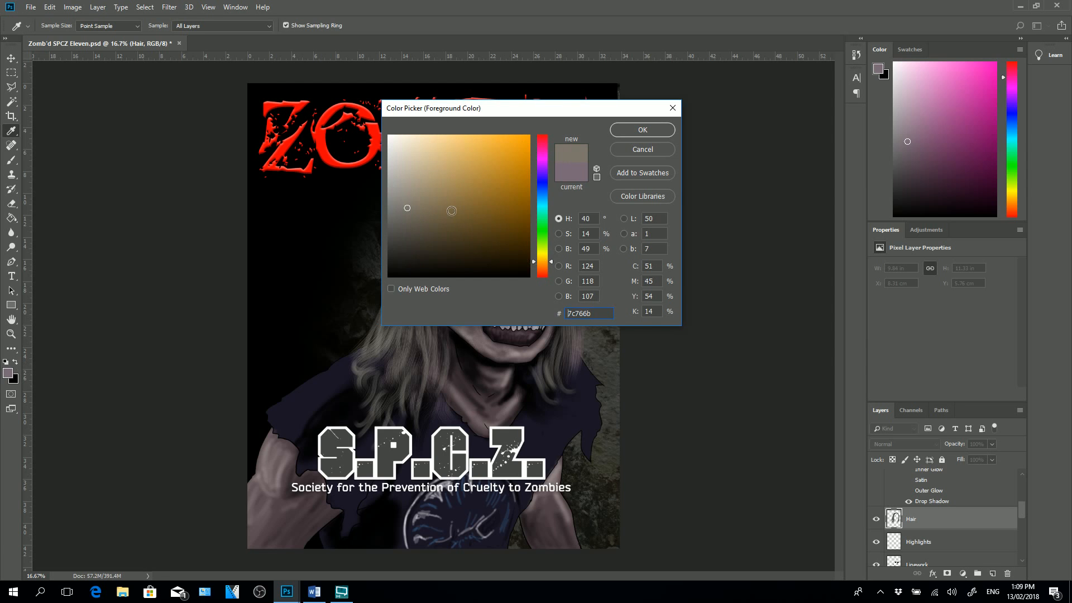
click(394, 185)
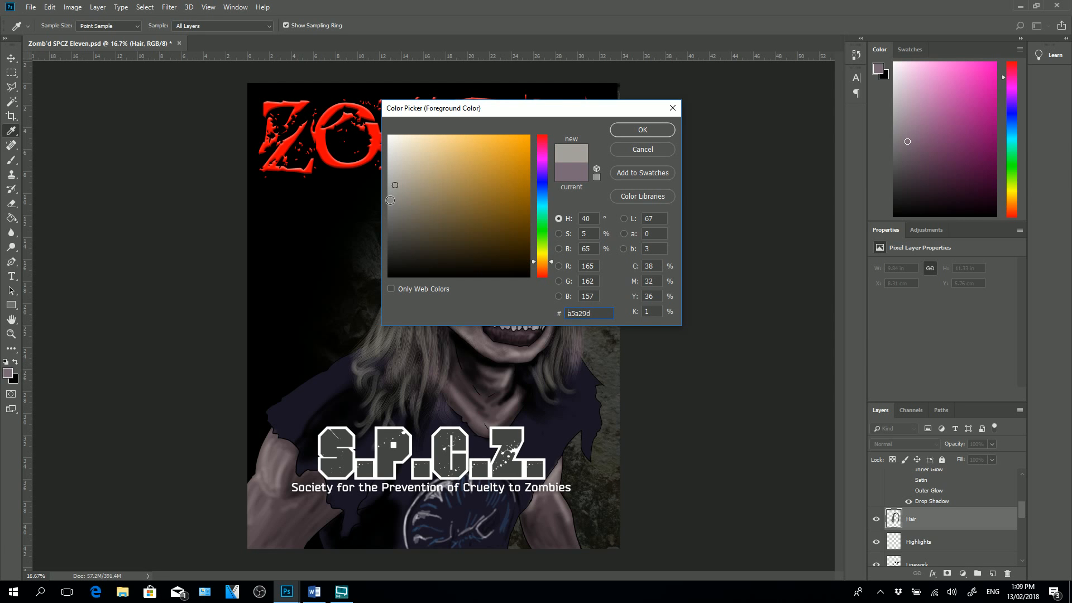
click(643, 129)
- Reduce the Hair Base 2 brush to about 52 px and paint light grey strands over the crown and upper hairline
key(b)
mouse_move(499, 161)
mouse_down()
mouse_move(484, 163)
mouse_move(504, 163)
mouse_up()
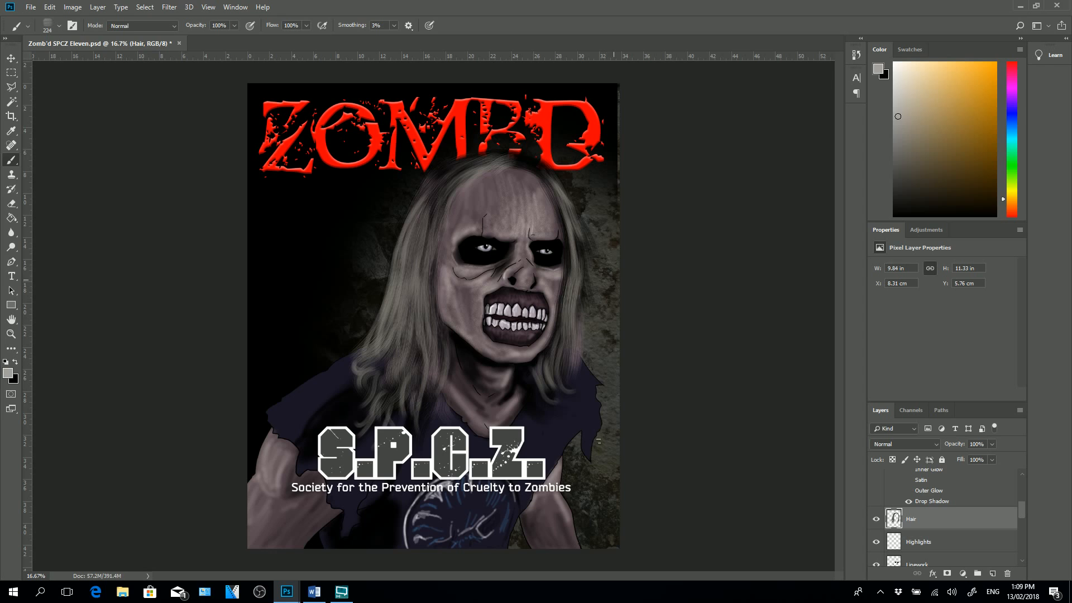
right_click(621, 454)
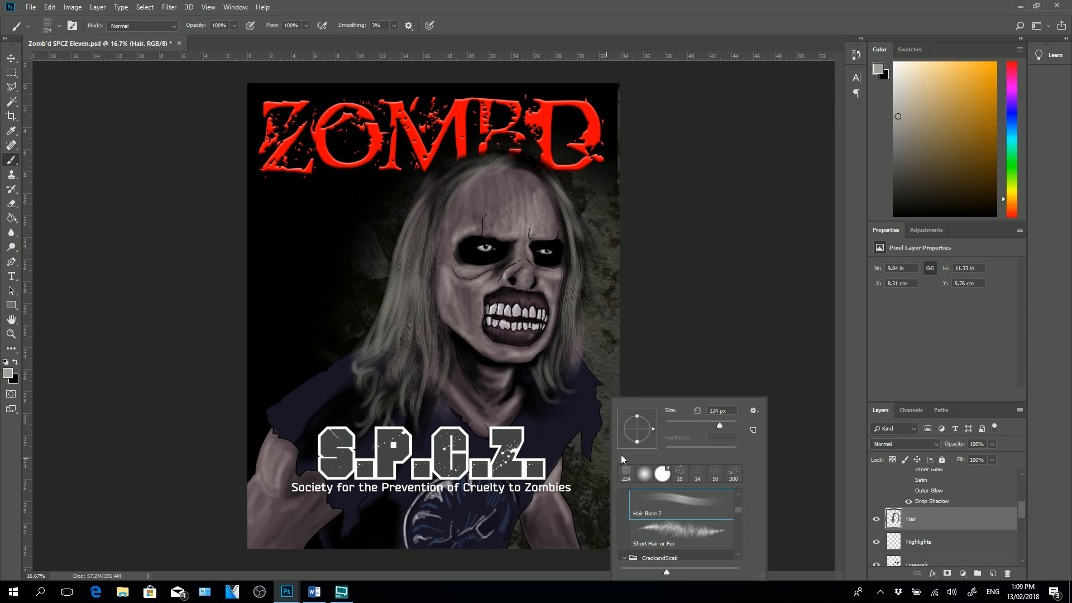
drag(694, 423, 686, 421)
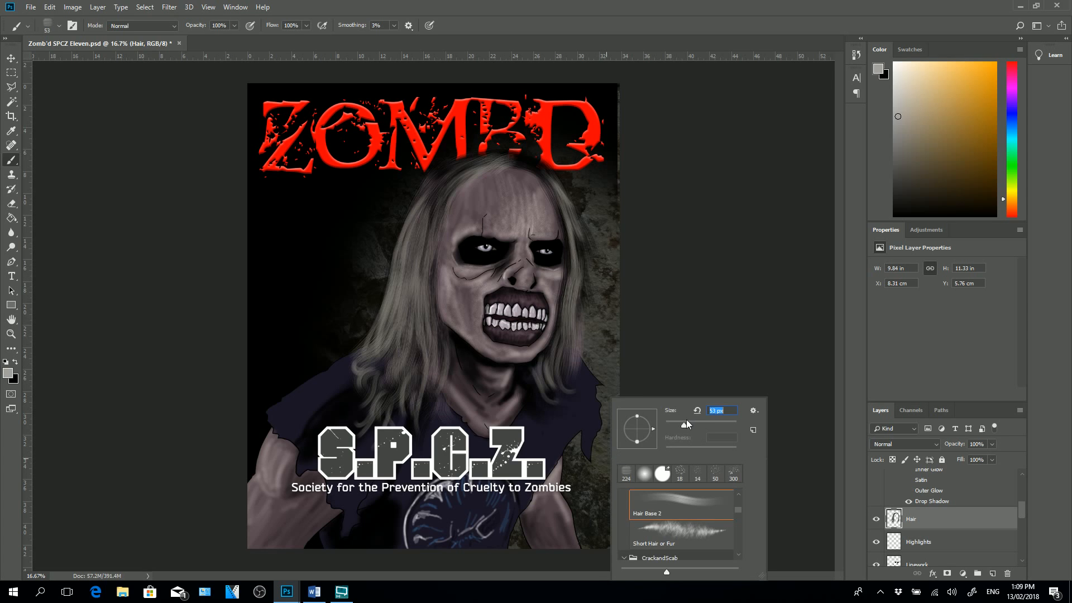
click(500, 160)
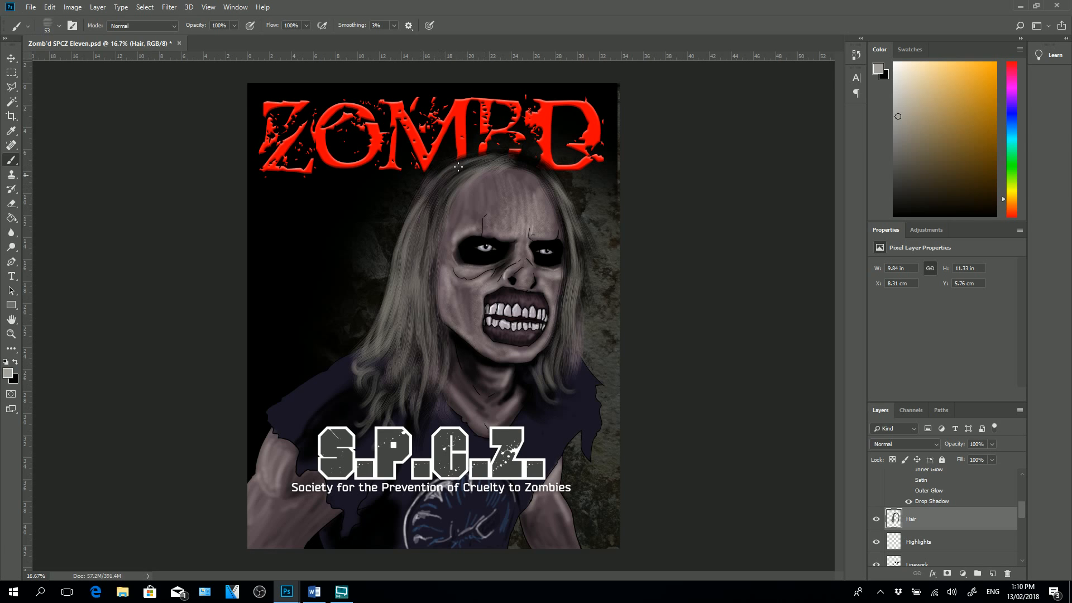
drag(458, 167, 425, 190)
drag(493, 163, 459, 183)
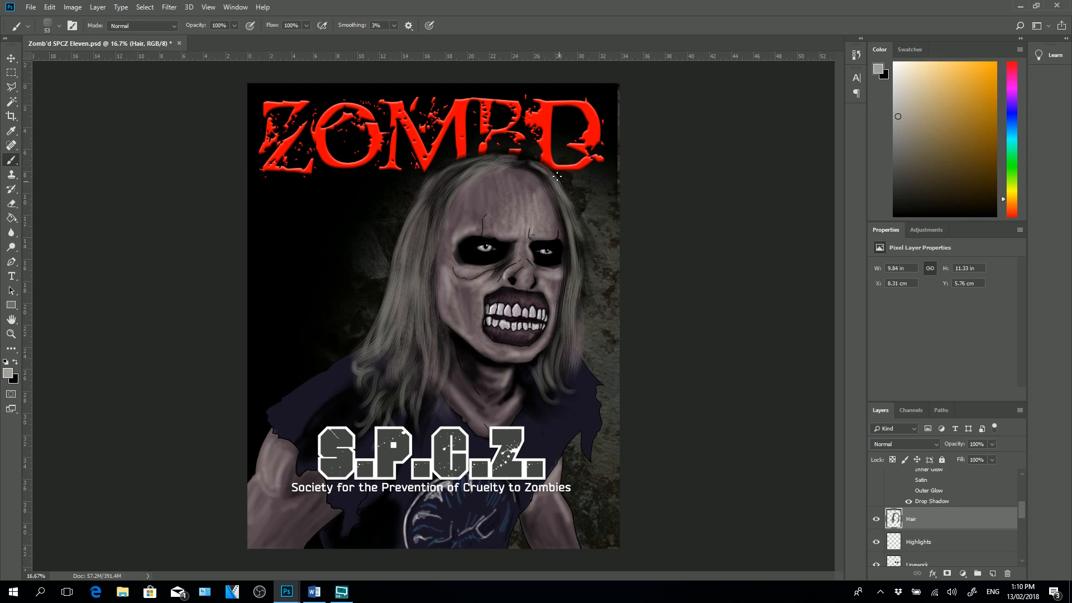
- Paint light grey strands from the parting down past the temple on the left side of the zombie's hair
drag(475, 164, 432, 280)
drag(449, 177, 426, 243)
drag(454, 186, 445, 236)
drag(473, 176, 448, 224)
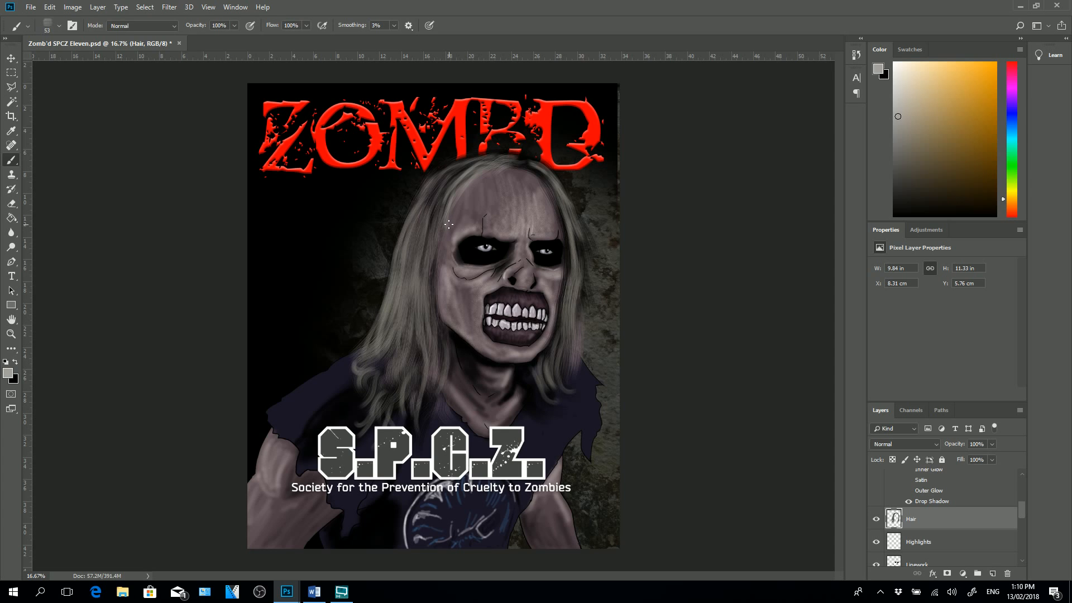
drag(465, 184, 440, 244)
drag(447, 171, 402, 229)
mouse_move(432, 178)
mouse_down()
mouse_move(391, 239)
mouse_move(388, 314)
mouse_up()
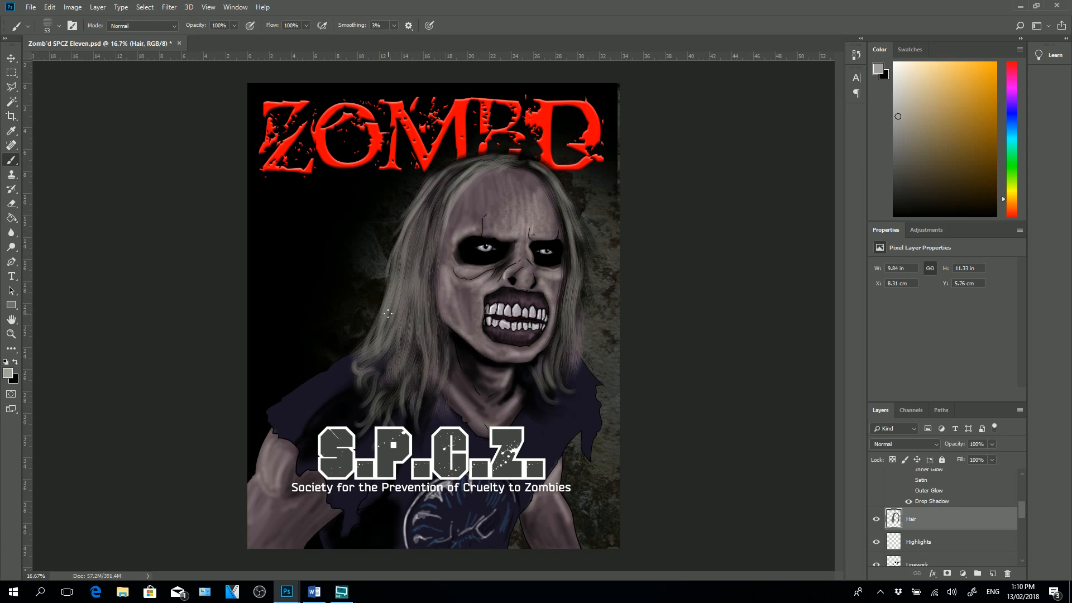
- Paint light grey strands down the length of the hair on the right side of the zombie's face
drag(569, 209, 585, 279)
drag(579, 237, 581, 322)
mouse_move(576, 283)
mouse_down()
mouse_move(580, 349)
mouse_move(564, 355)
mouse_up()
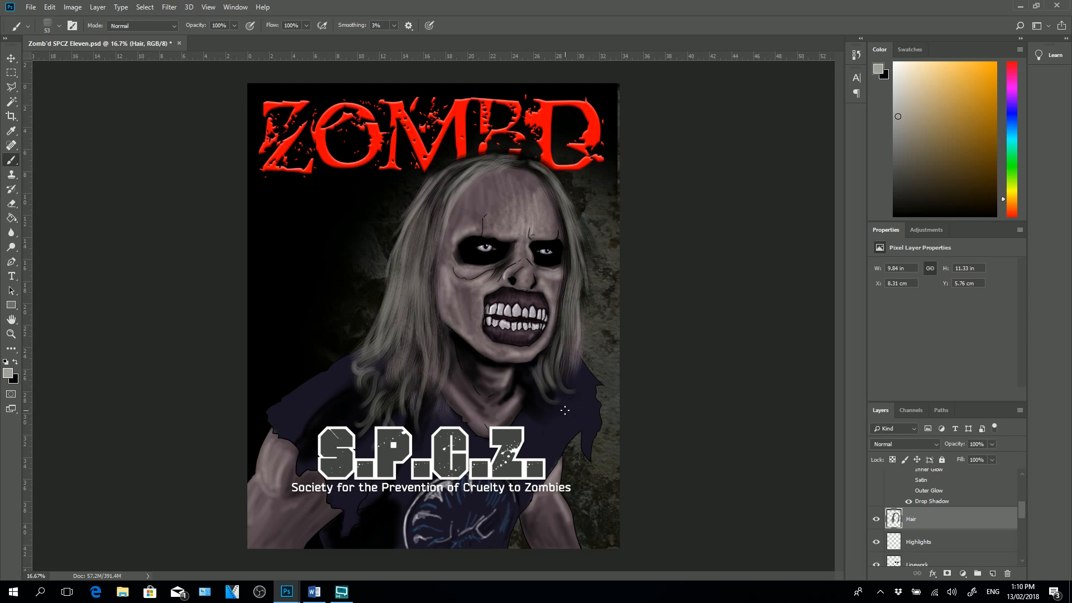
- Add long light grey strands through the lower lengths of the left-hand hair and check the whole figure
mouse_move(443, 205)
mouse_down()
mouse_move(422, 295)
mouse_move(442, 348)
mouse_up()
drag(433, 211, 397, 314)
drag(415, 222, 386, 335)
drag(411, 266, 397, 345)
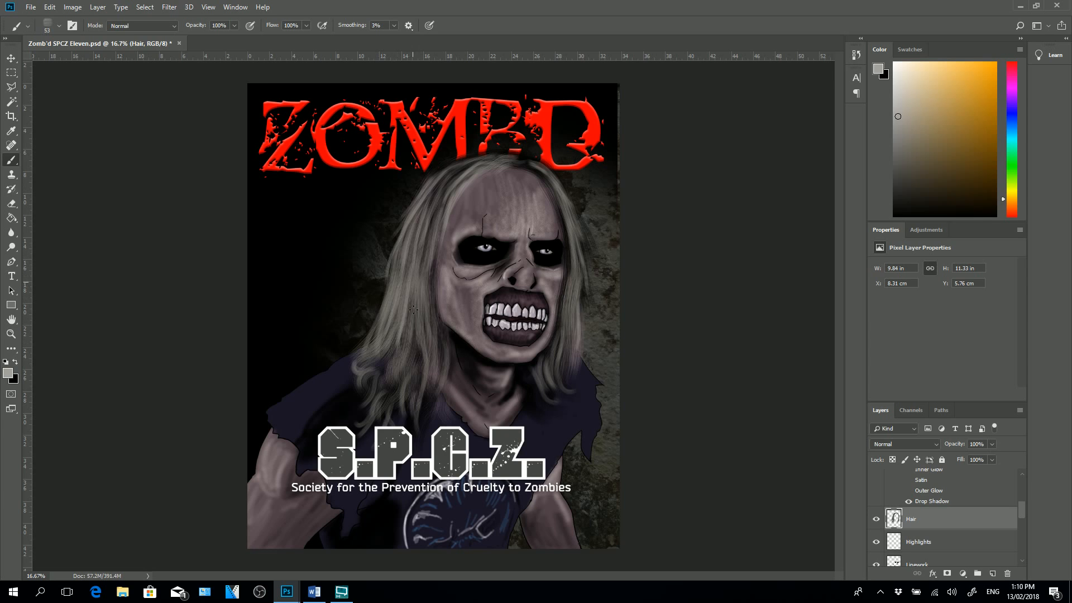
mouse_move(414, 287)
mouse_down()
mouse_move(406, 353)
mouse_move(387, 380)
mouse_move(402, 393)
mouse_move(389, 401)
mouse_up()
key(ctrl+minus)
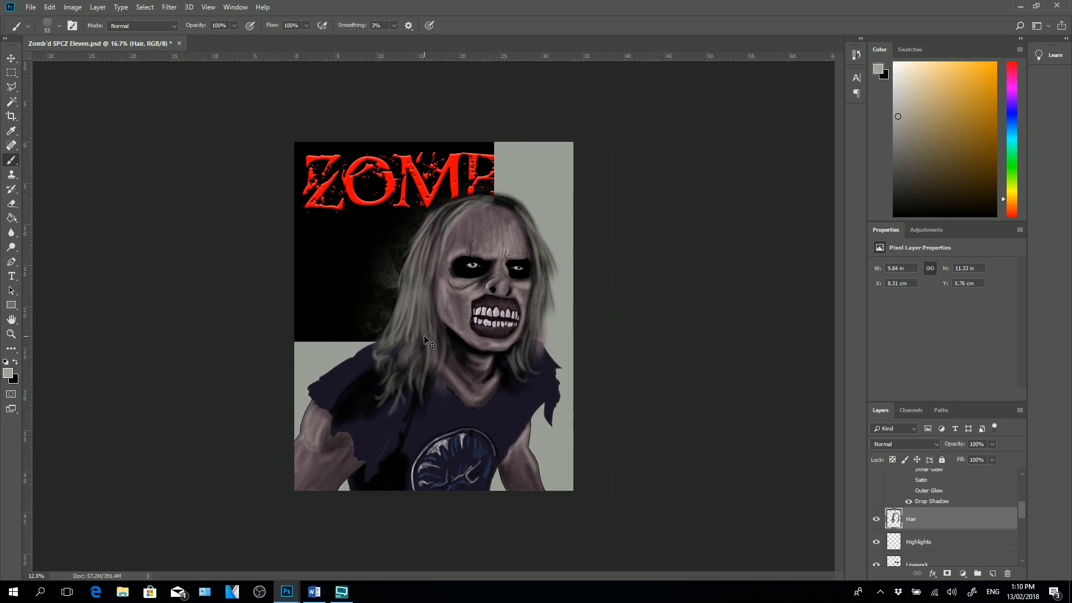
key(ctrl+plus)
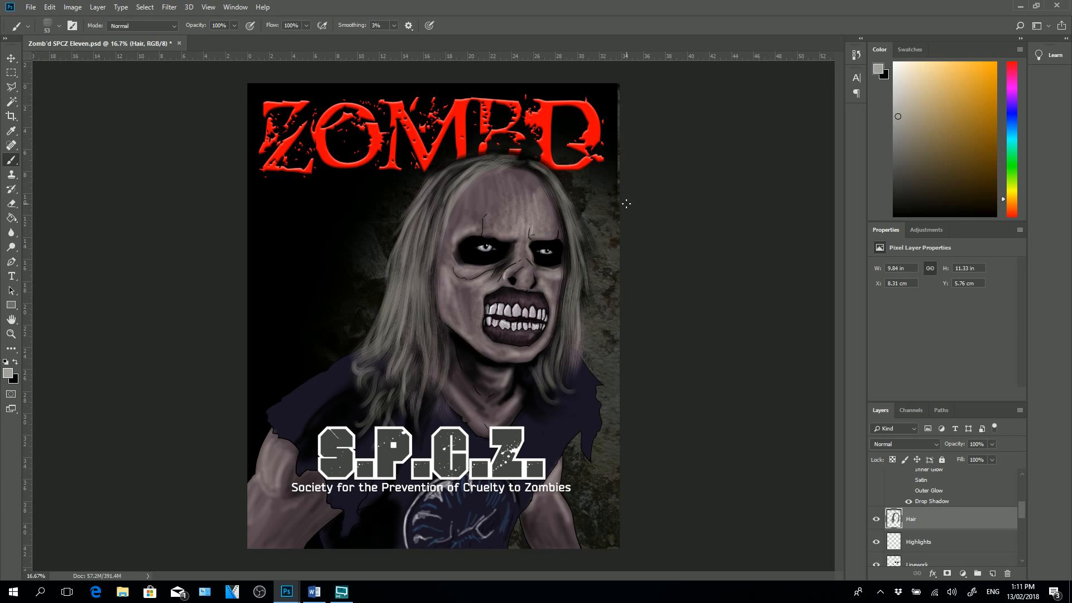
- Stretch Layer 7 to 100.63% width so it covers the poster's right edge, and save the document
drag(1022, 513, 1022, 557)
click(957, 520)
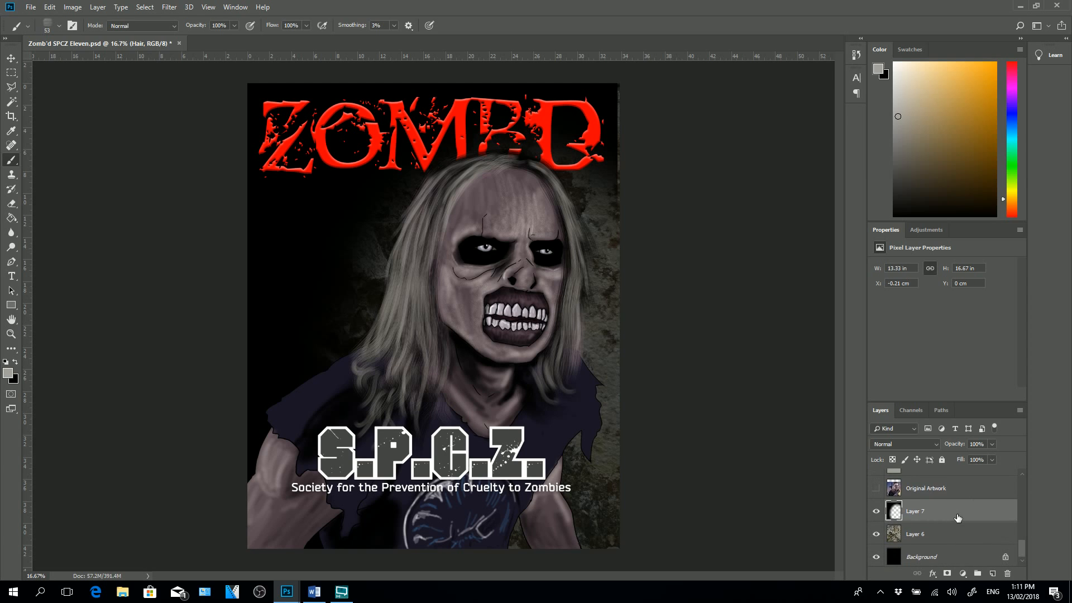
key(ctrl+t)
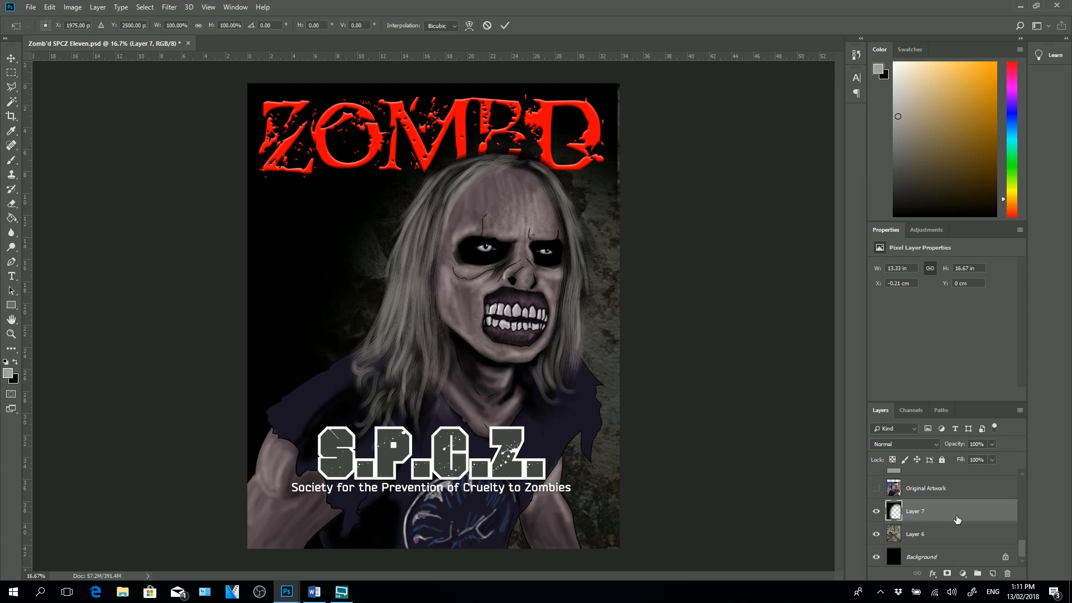
drag(617, 317, 630, 307)
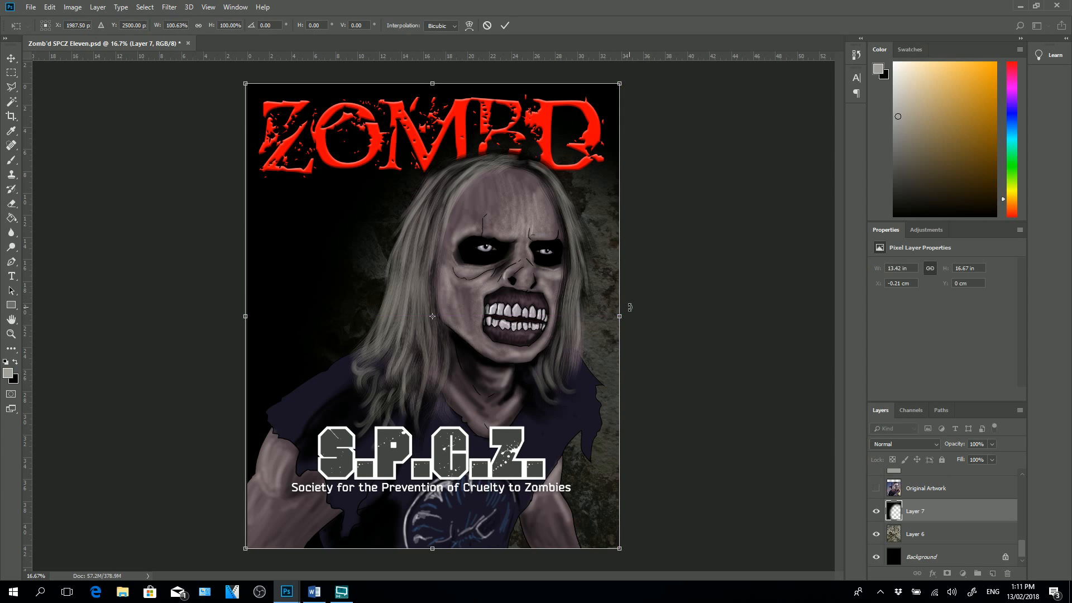
key(v)
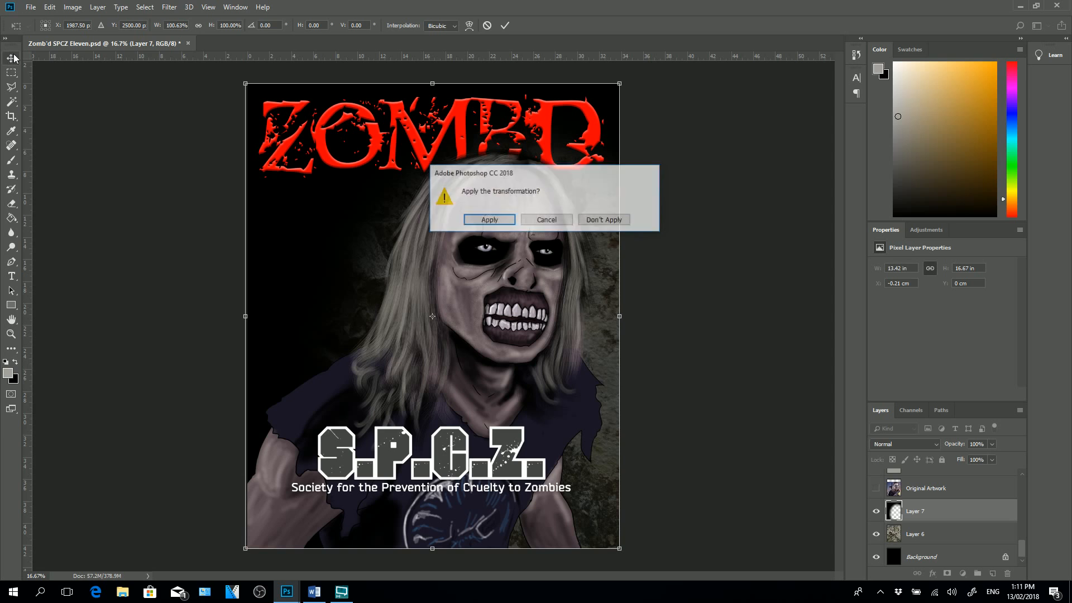
click(489, 219)
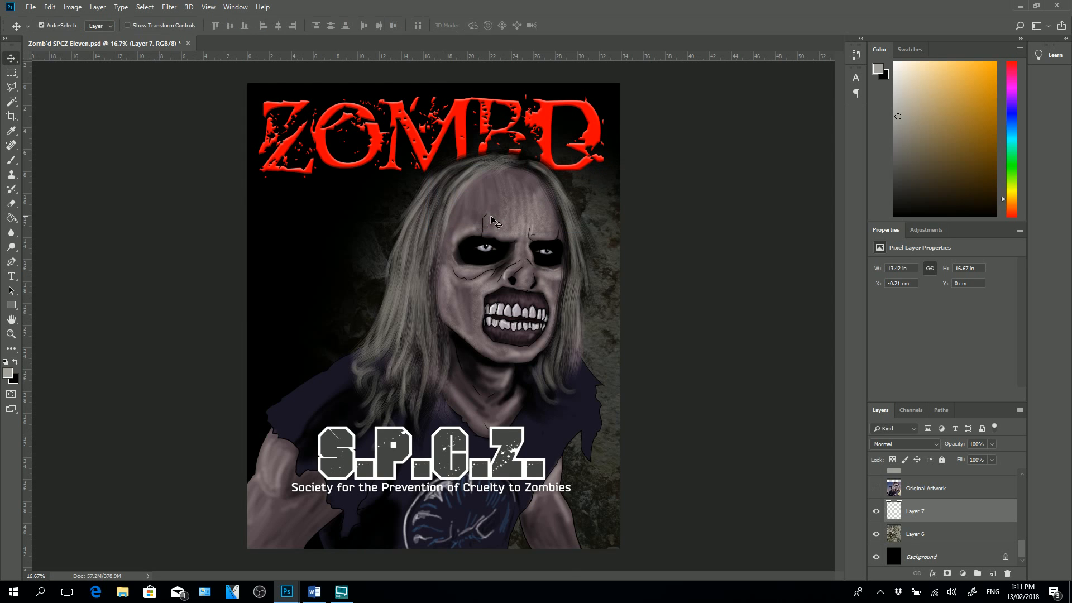
key(ctrl+s)
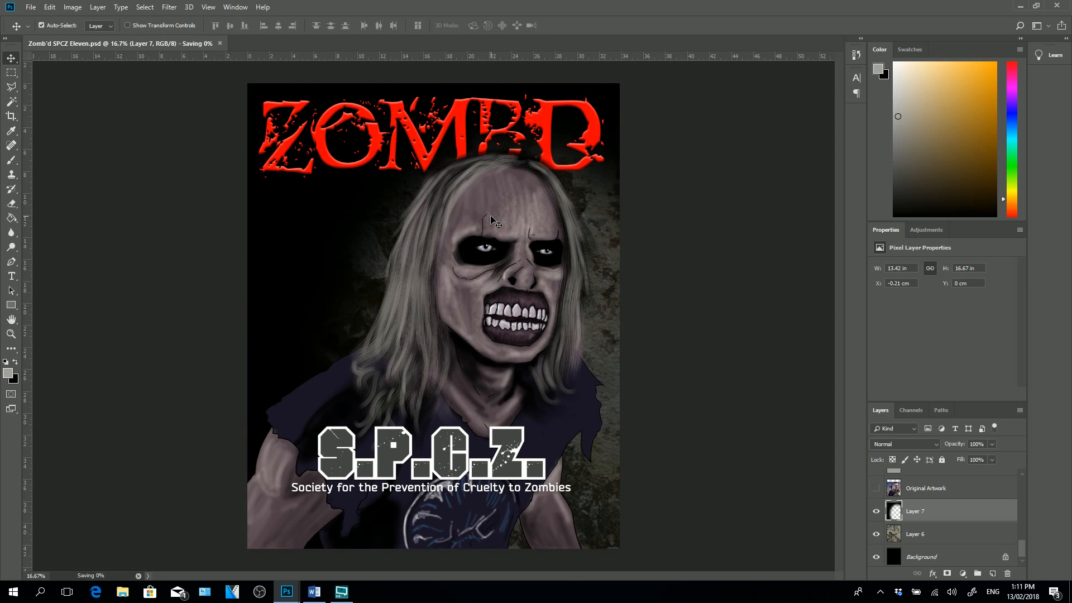